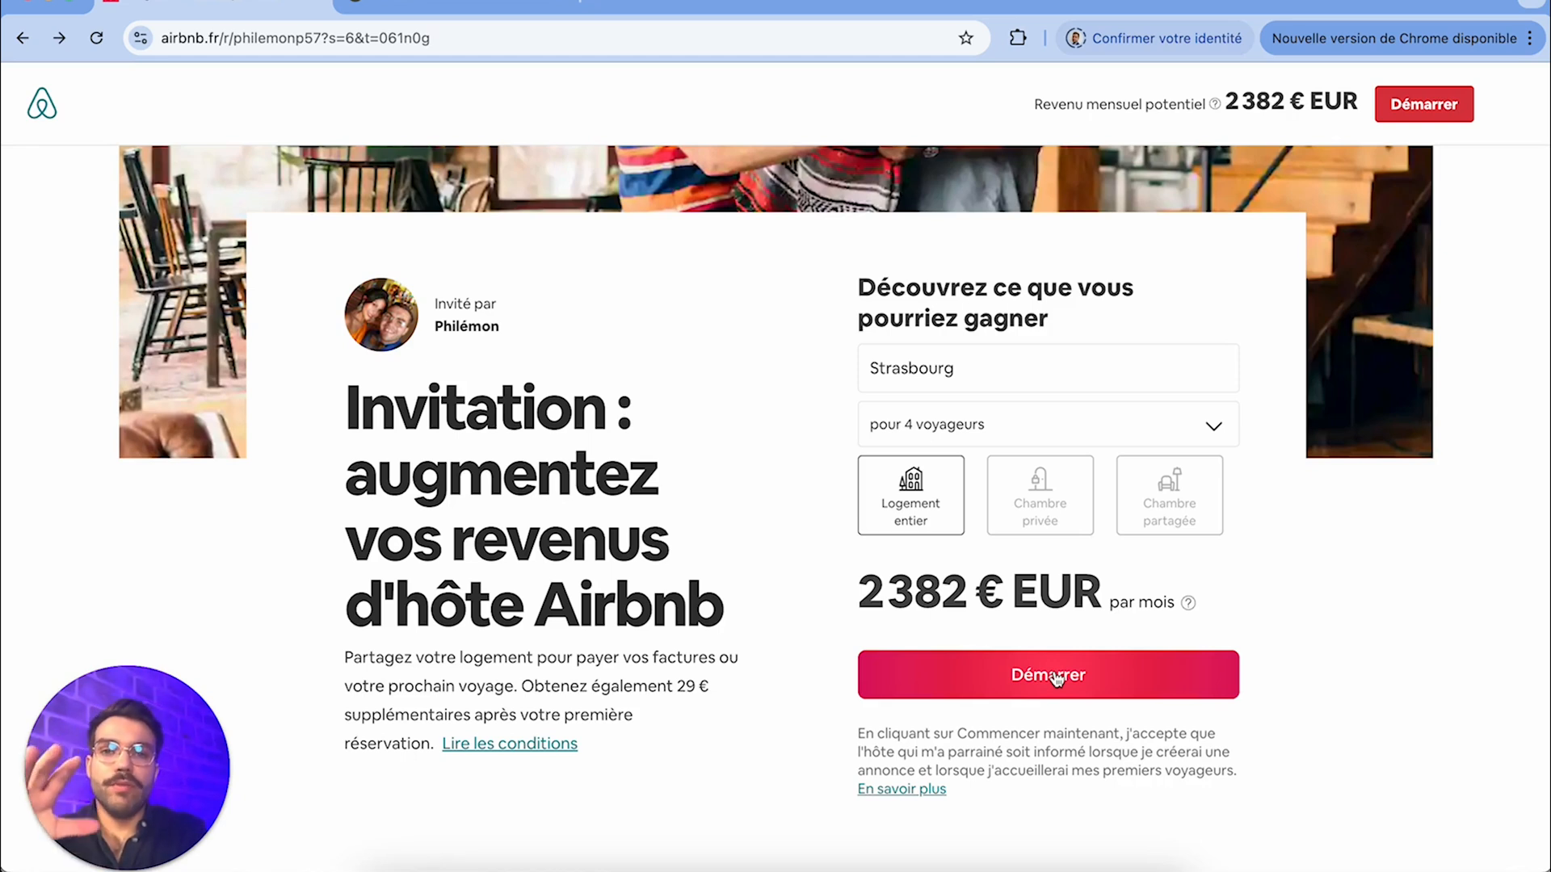
Start a new host listing, go through the introduction and set the property type to Appartement
click(1055, 677)
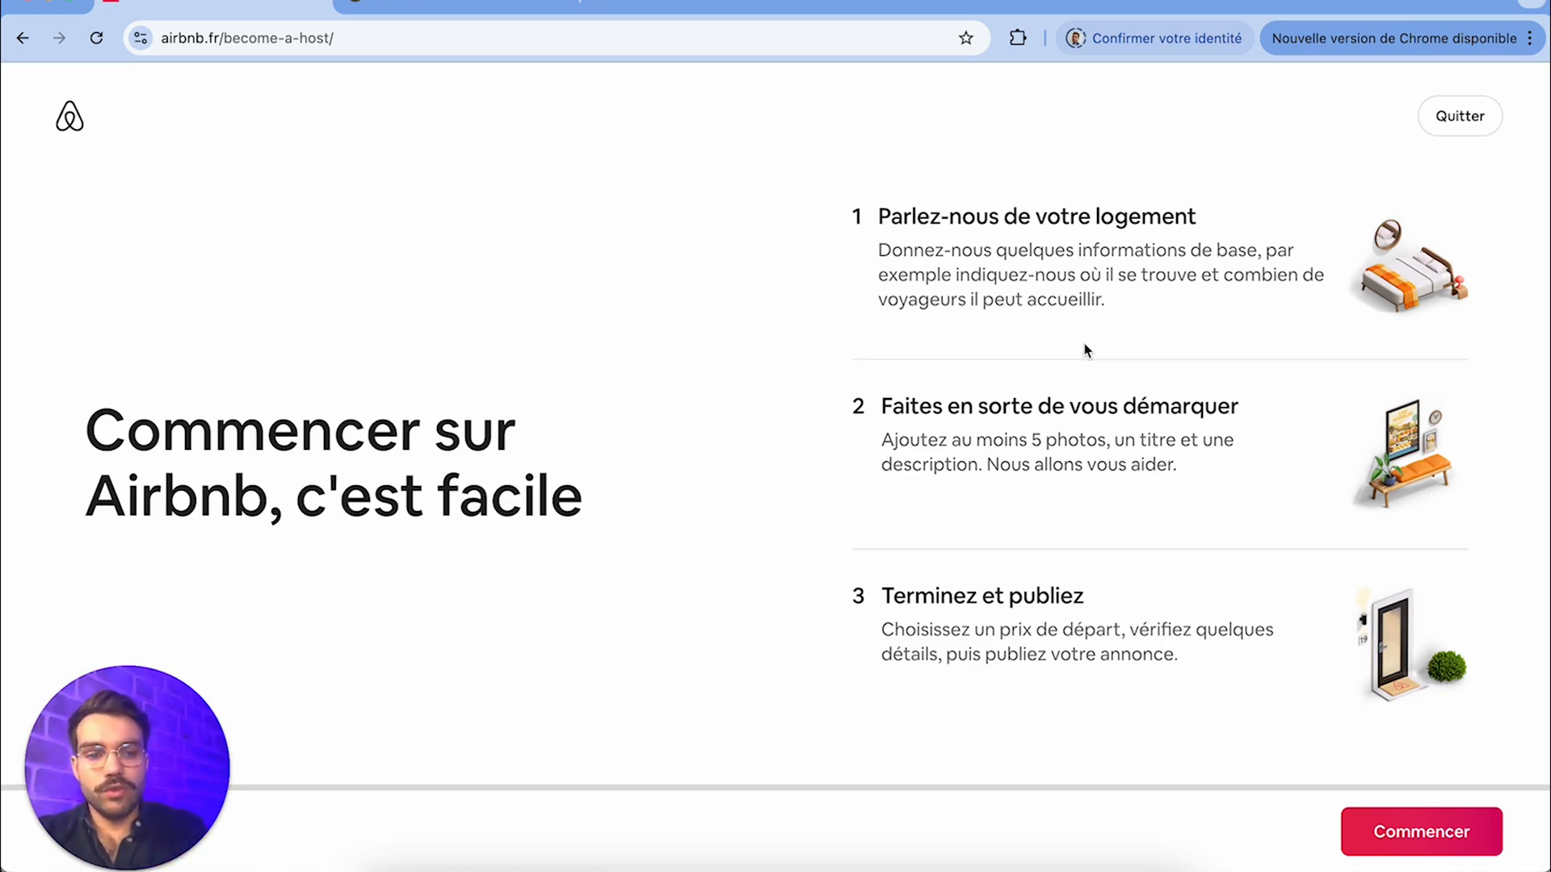
click(1413, 840)
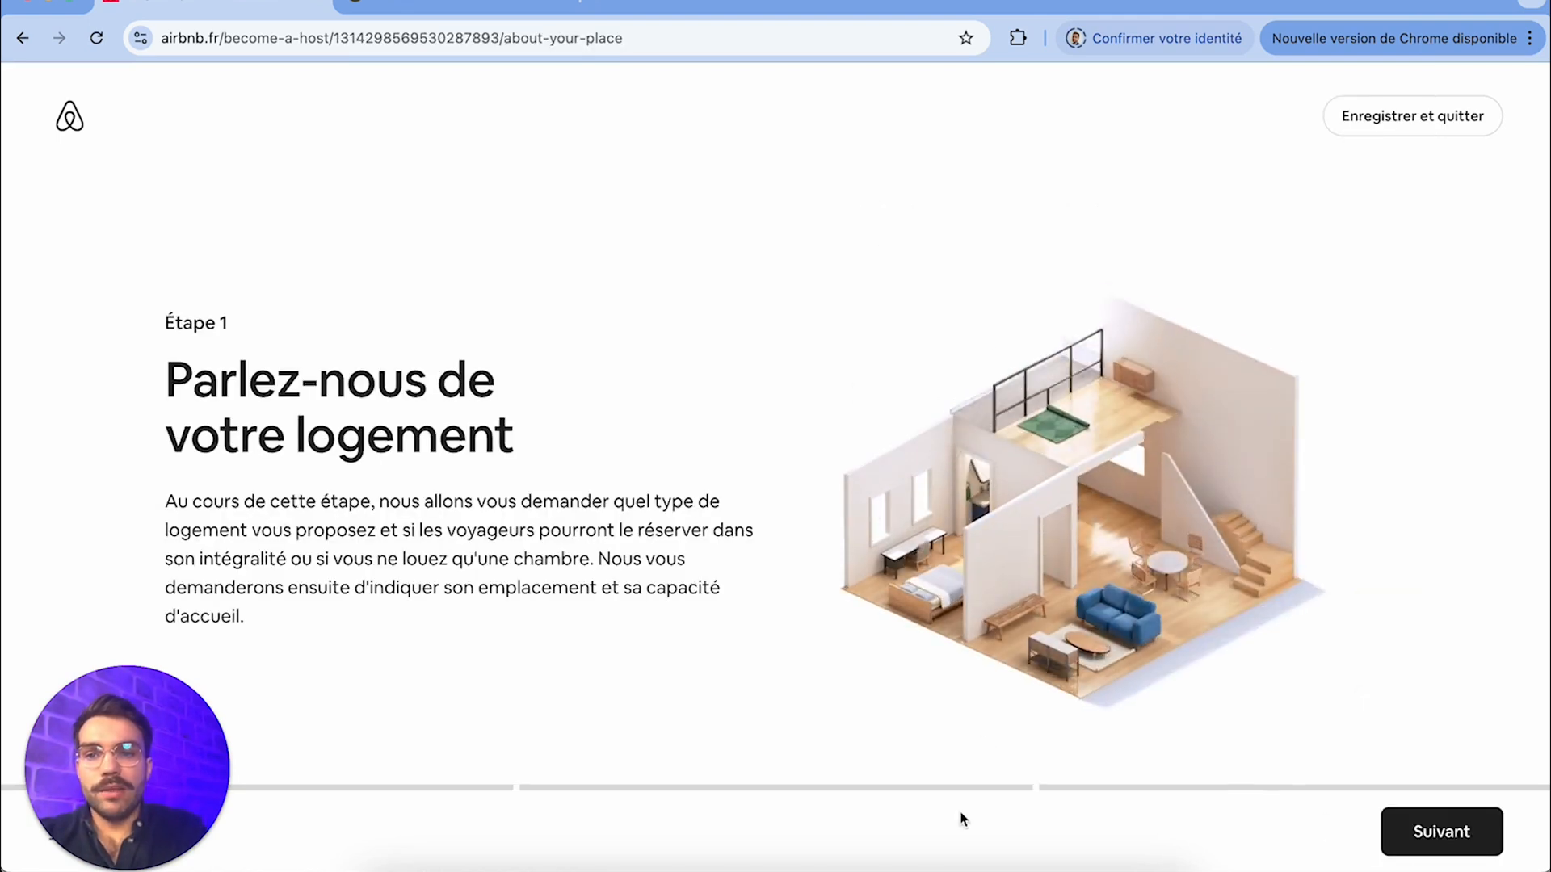
click(1440, 858)
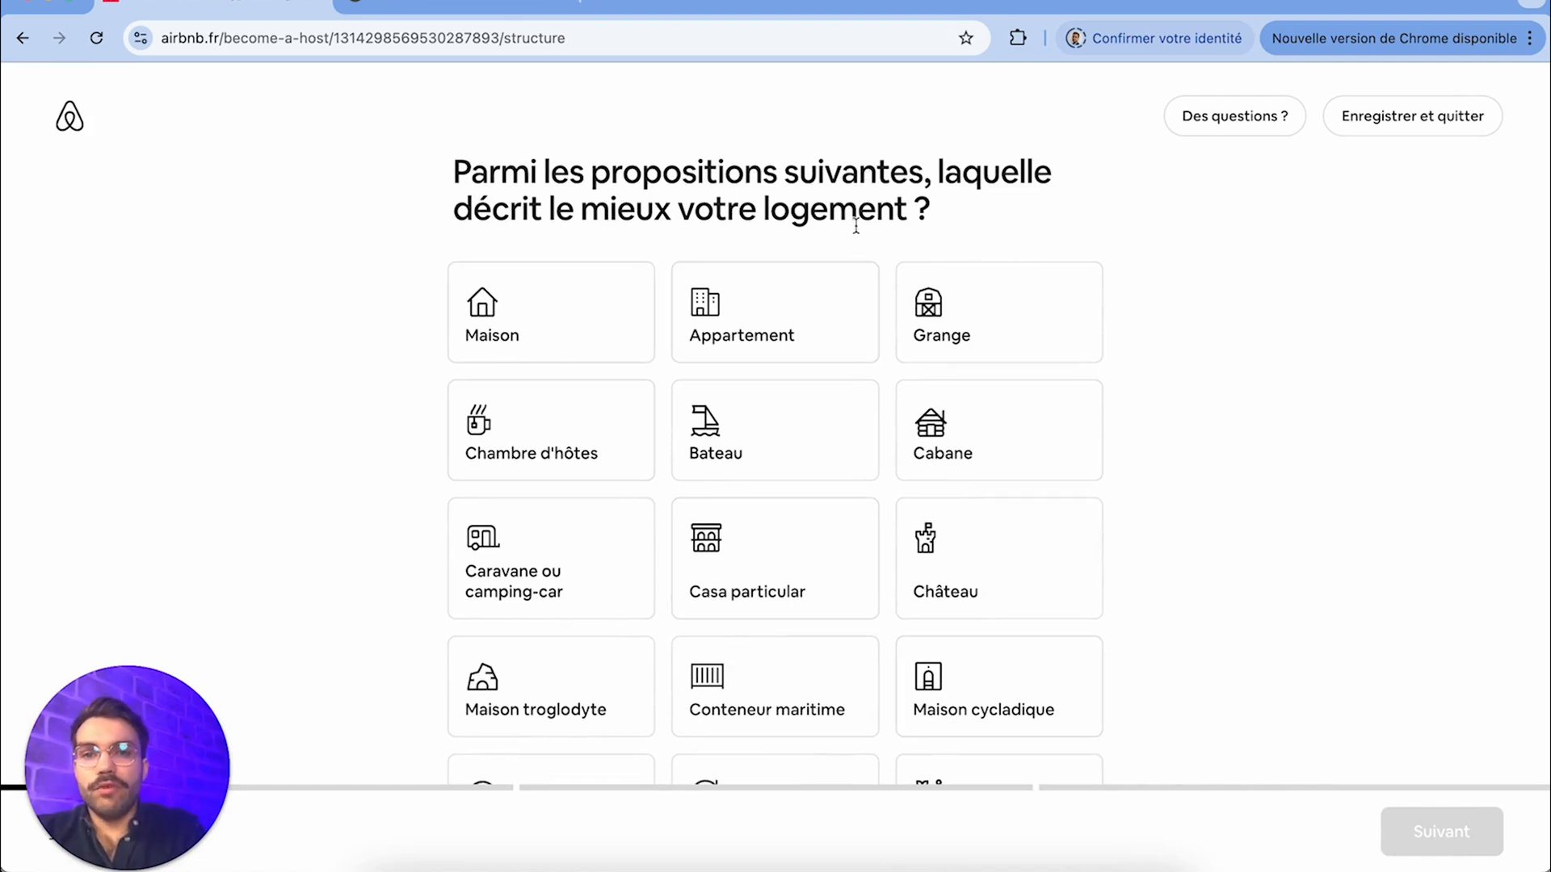
click(790, 336)
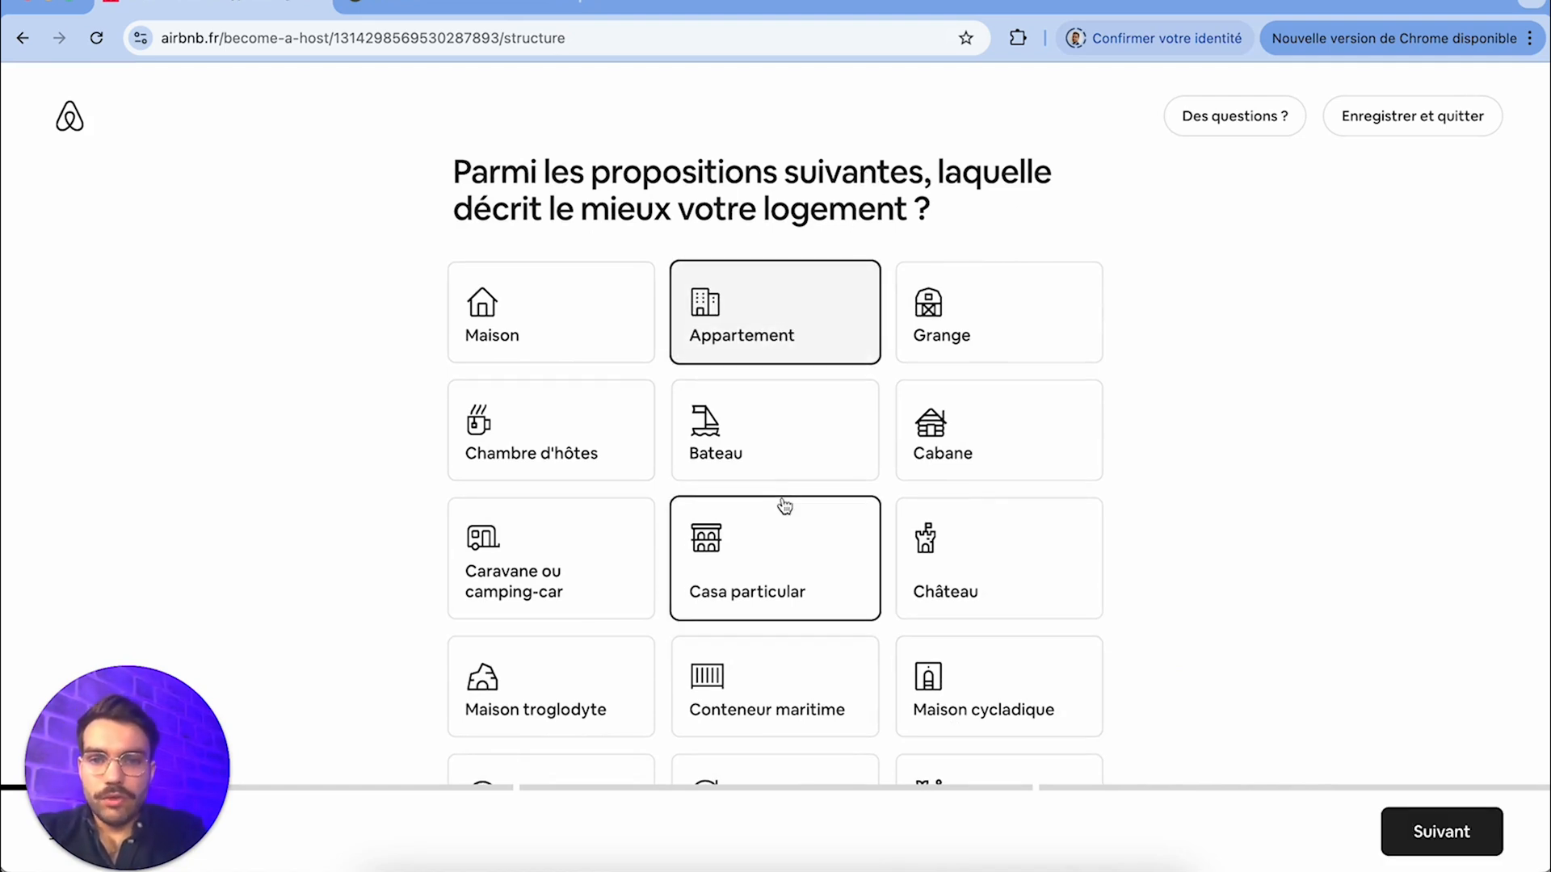
Look through the full list of available property types, from Maison down to Yourte
scroll(783, 501, down, 2)
scroll(889, 550, down, 5)
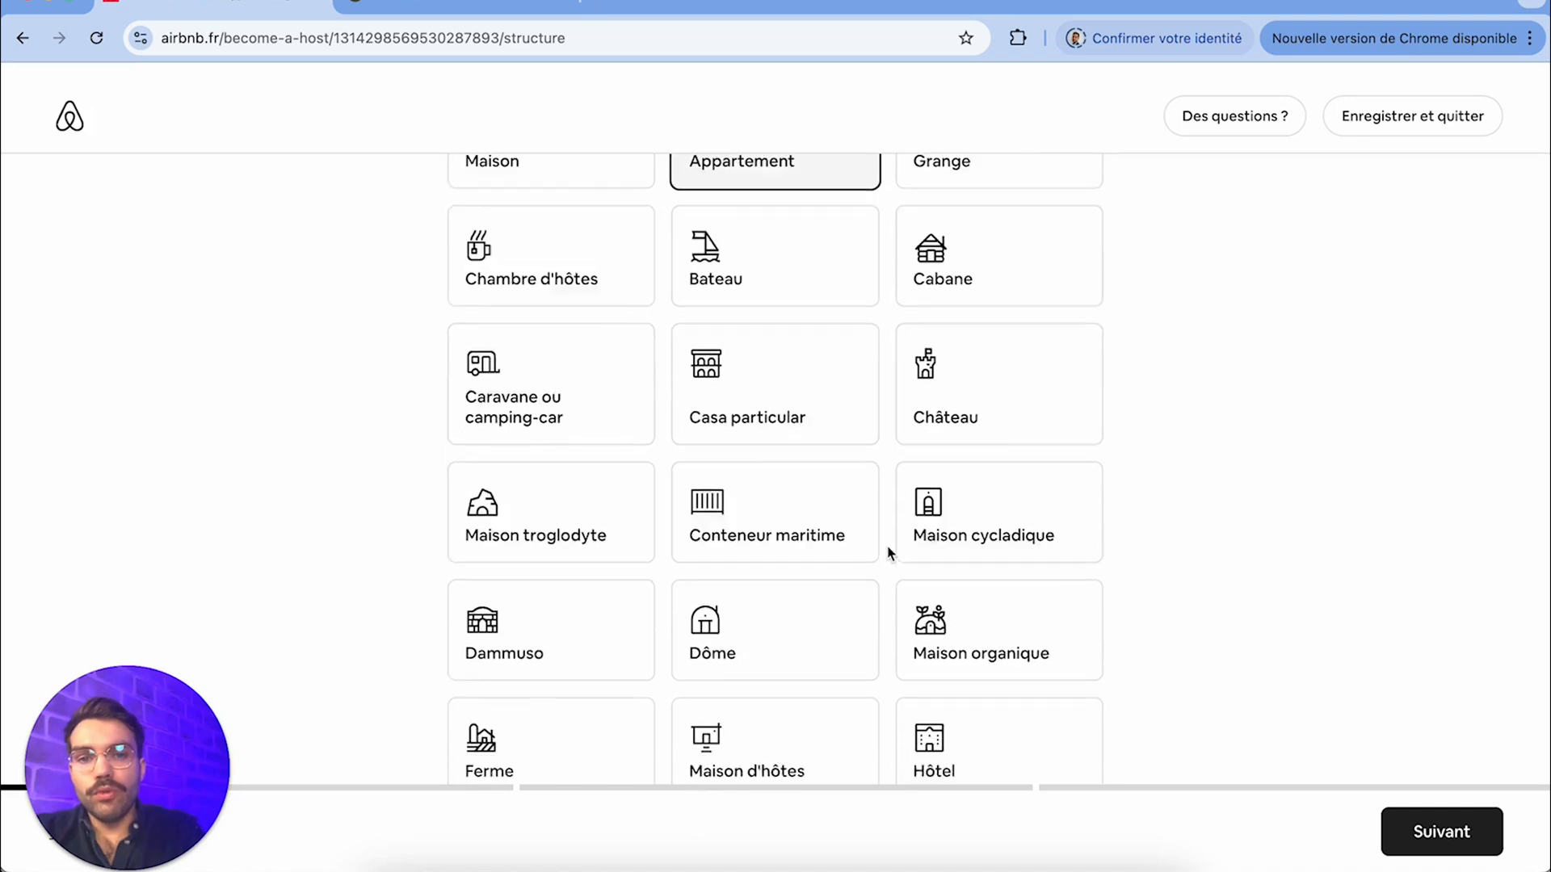
scroll(889, 553, down, 4)
scroll(889, 554, up, 10)
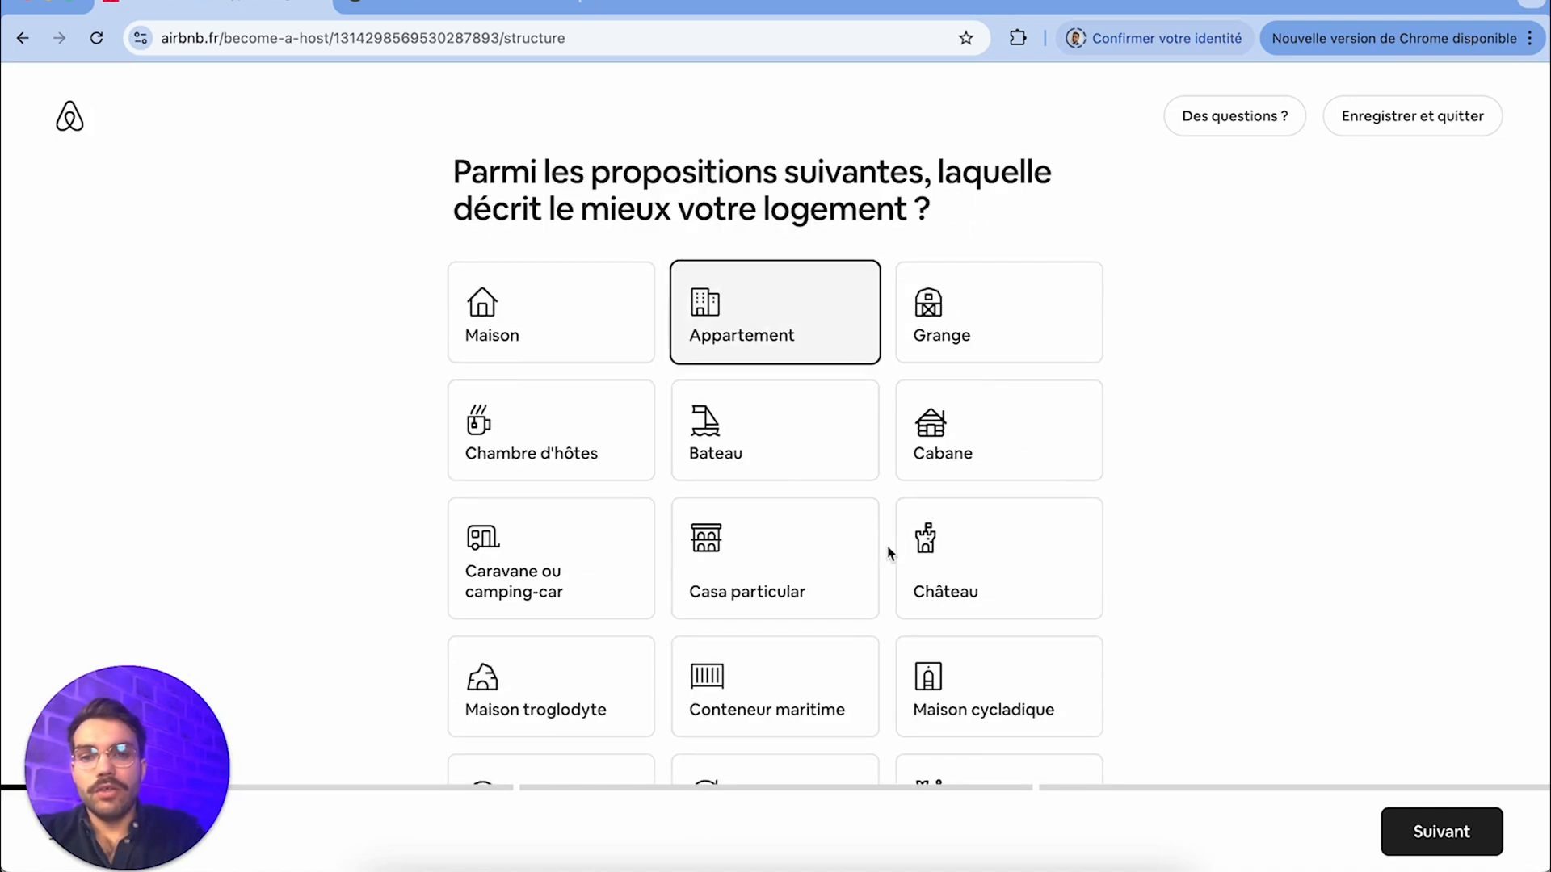
scroll(899, 703, down, 4)
scroll(962, 682, down, 4)
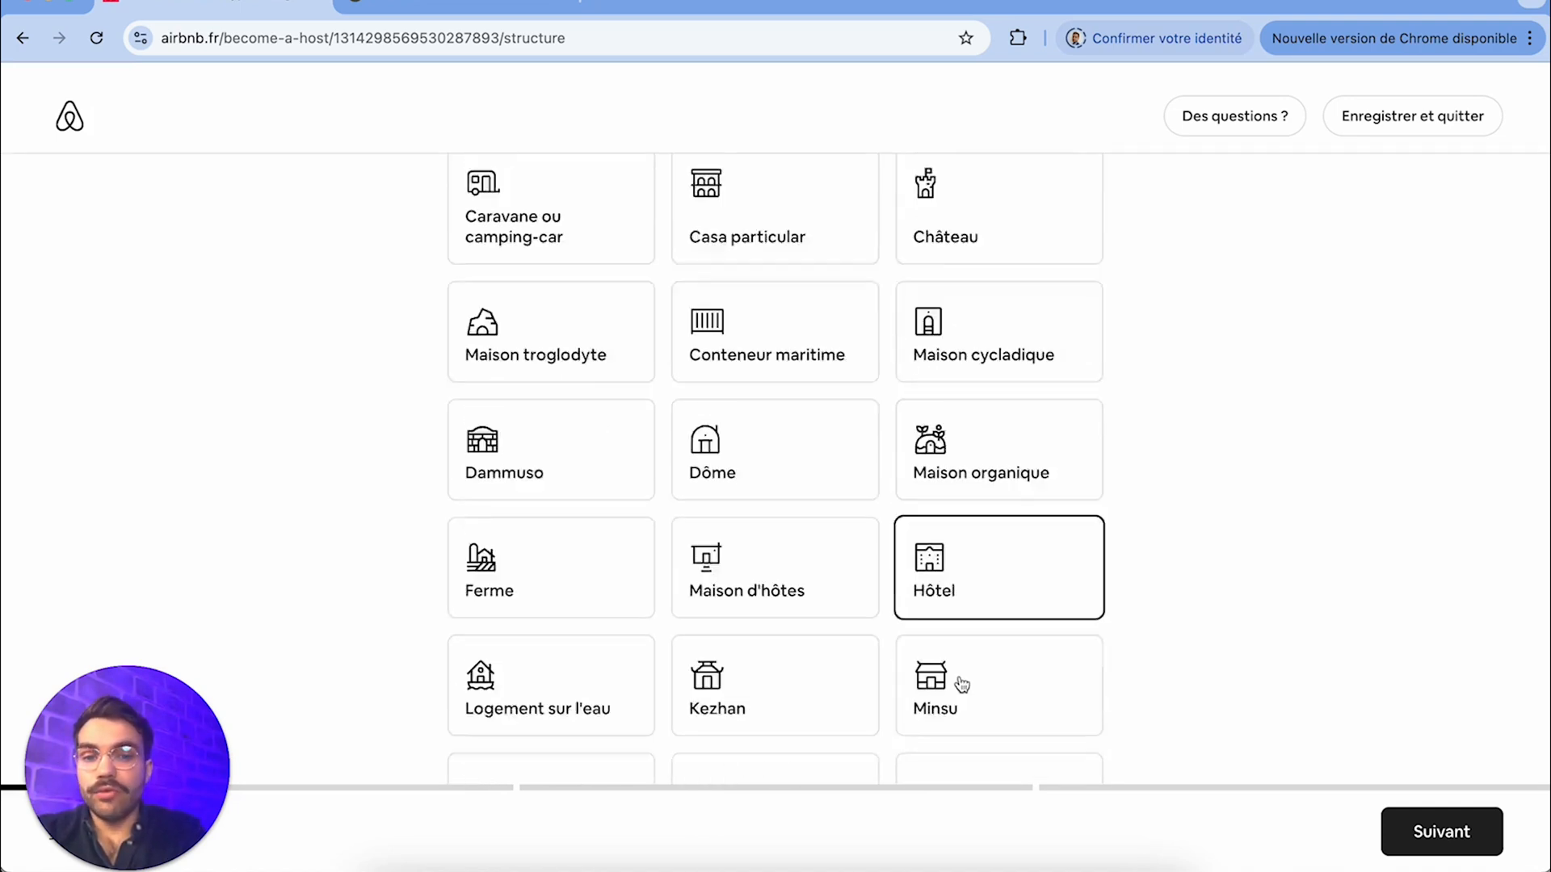
scroll(961, 684, down, 3)
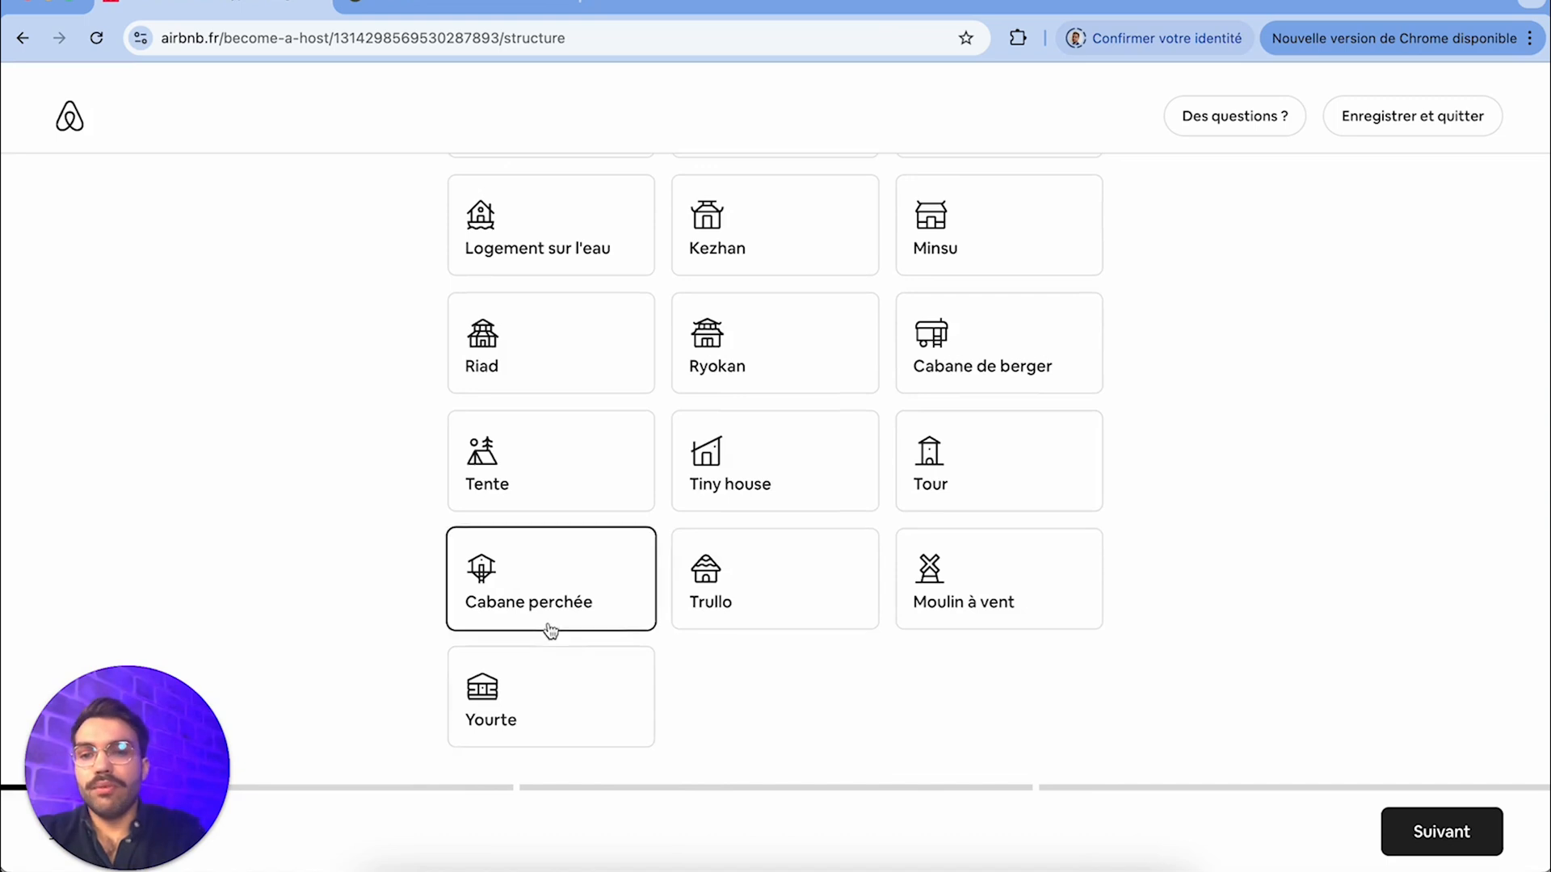
scroll(886, 561, up, 4)
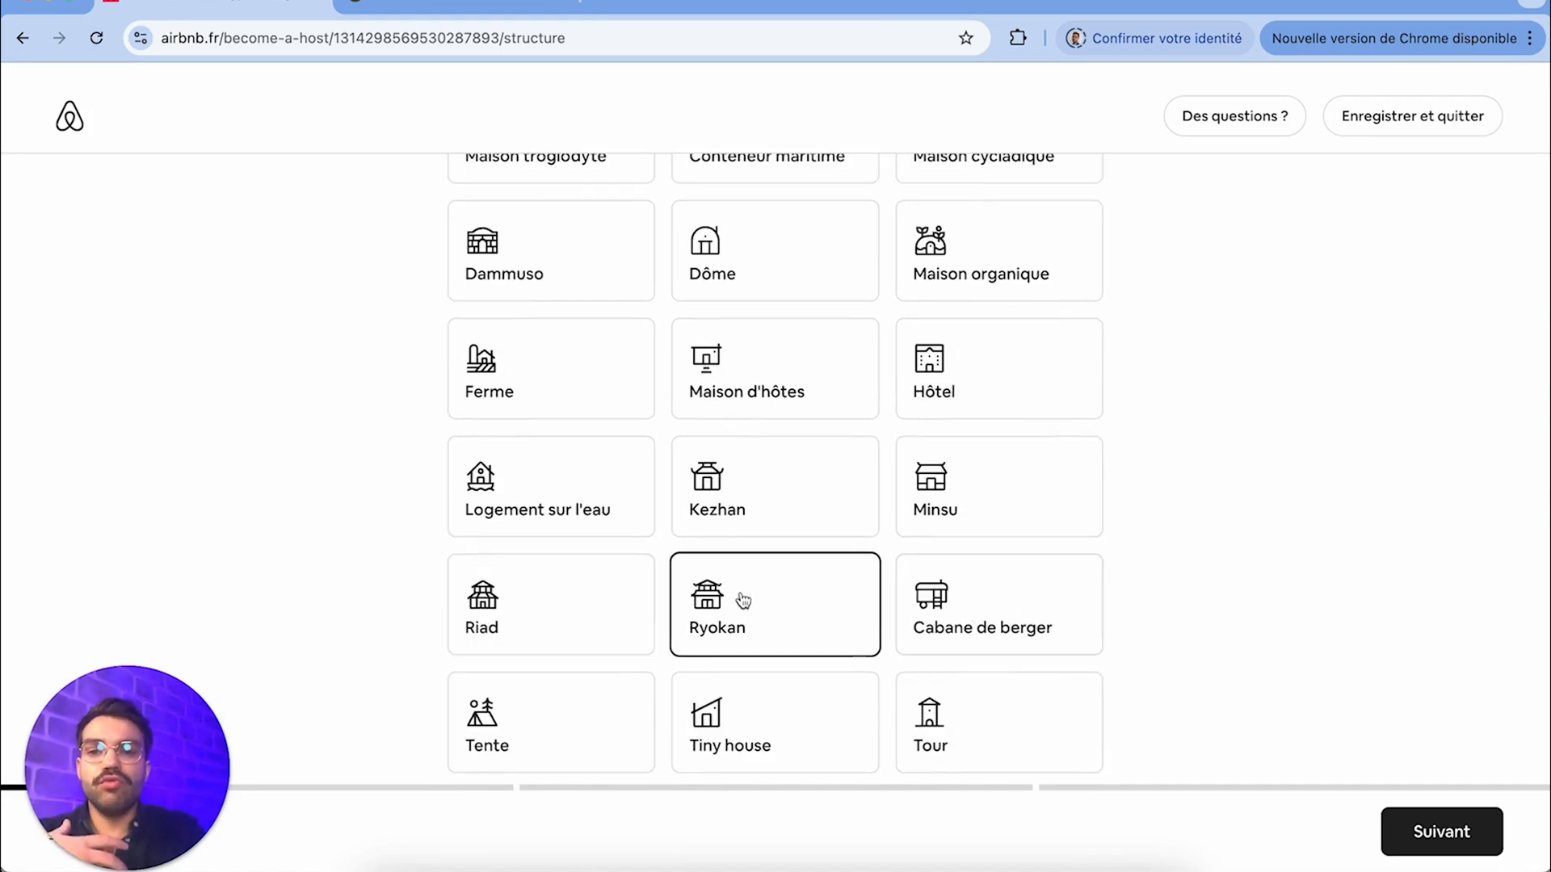
scroll(881, 571, up, 8)
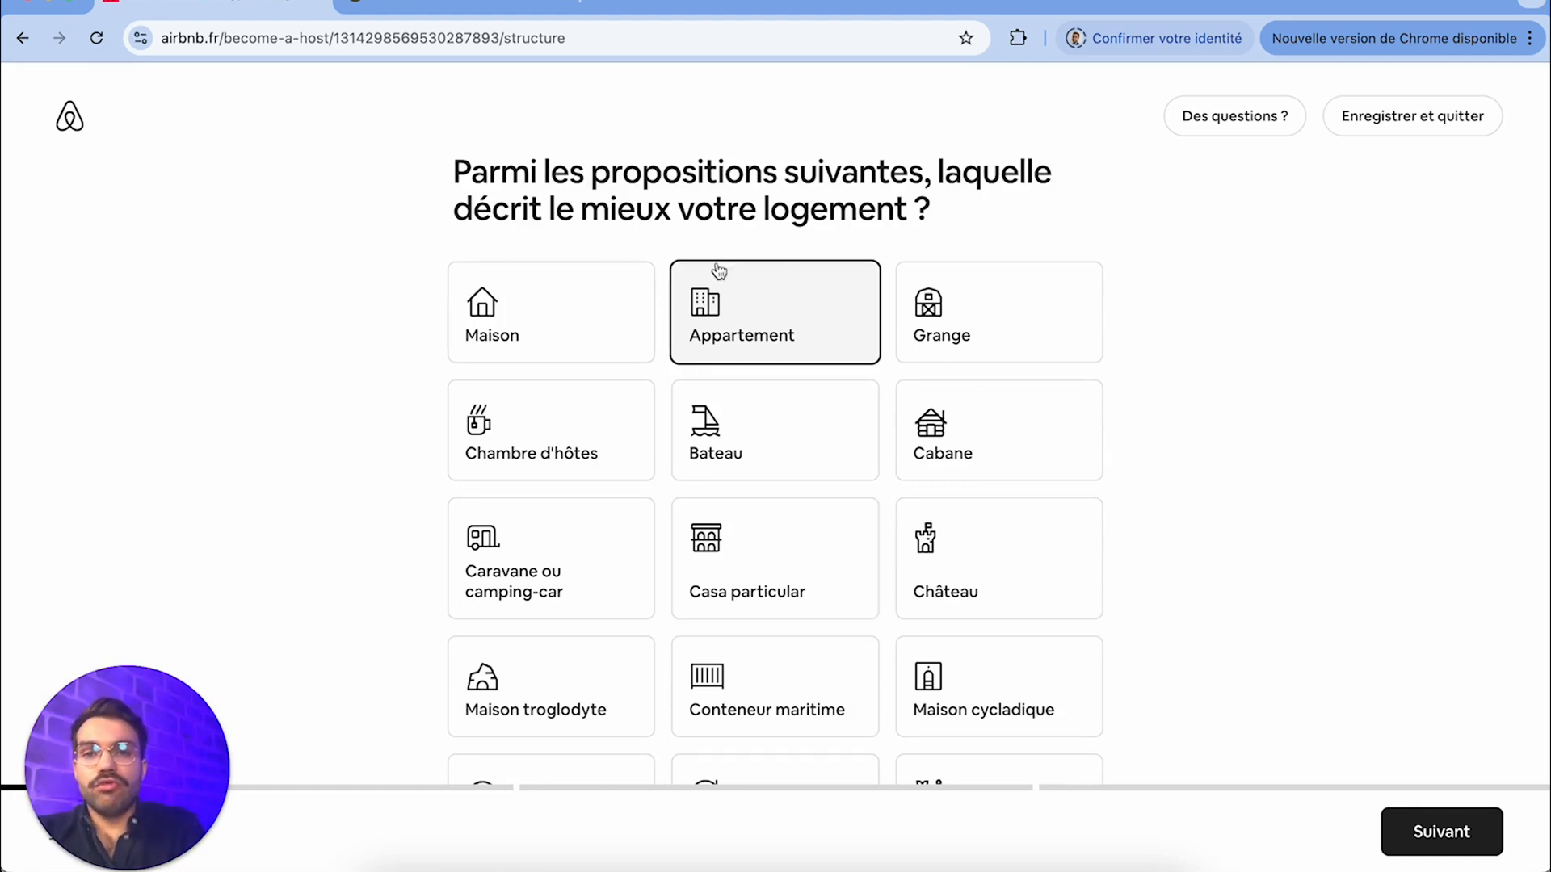
Confirm the property type and offer guests Un logement entier
click(1420, 850)
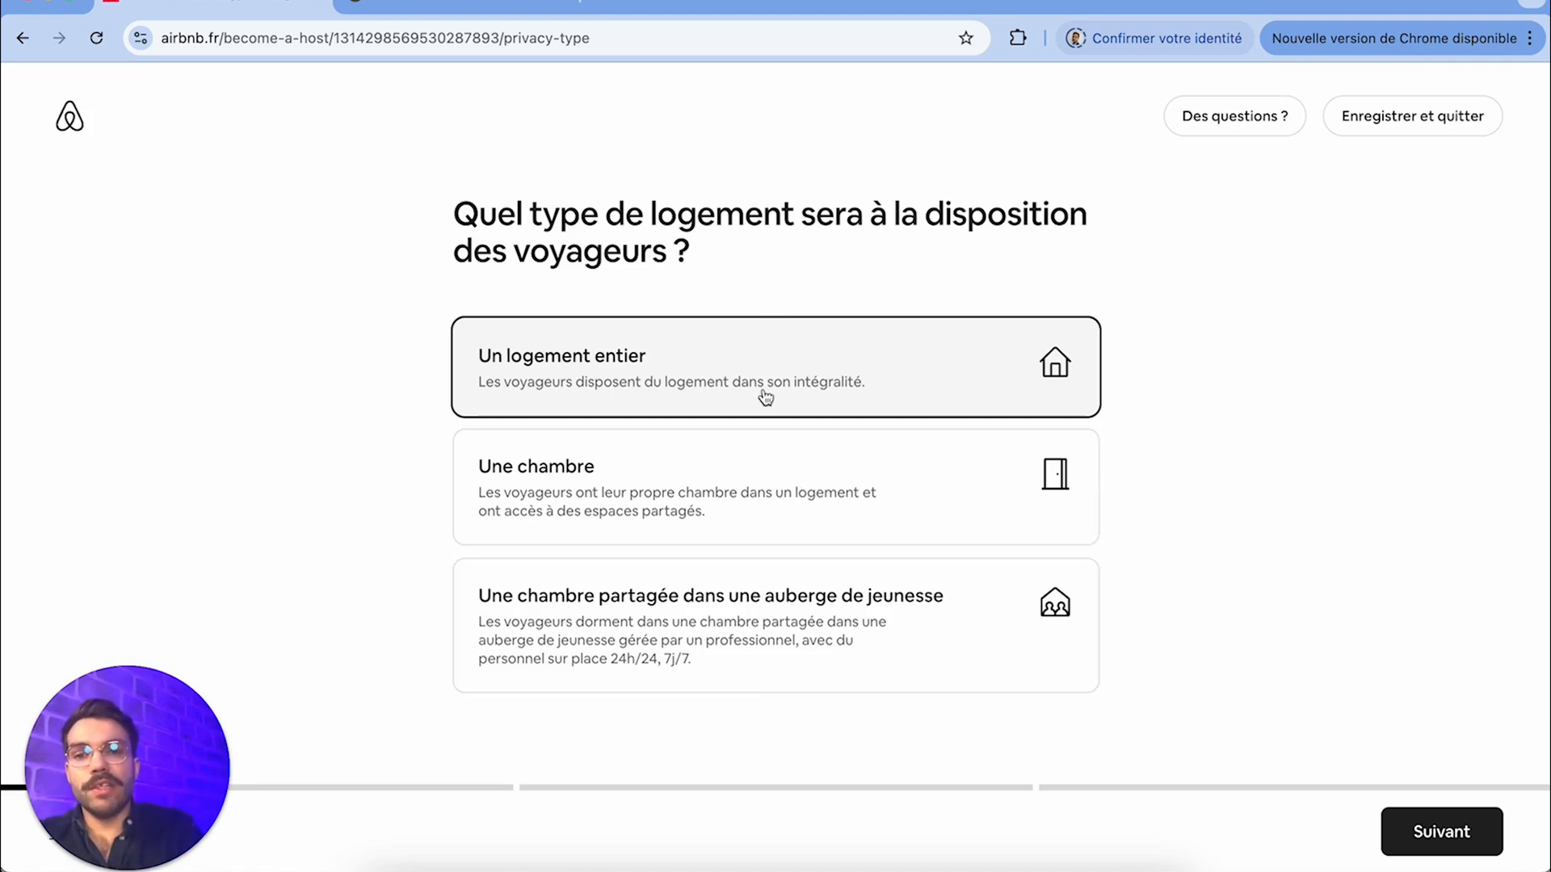
click(1443, 832)
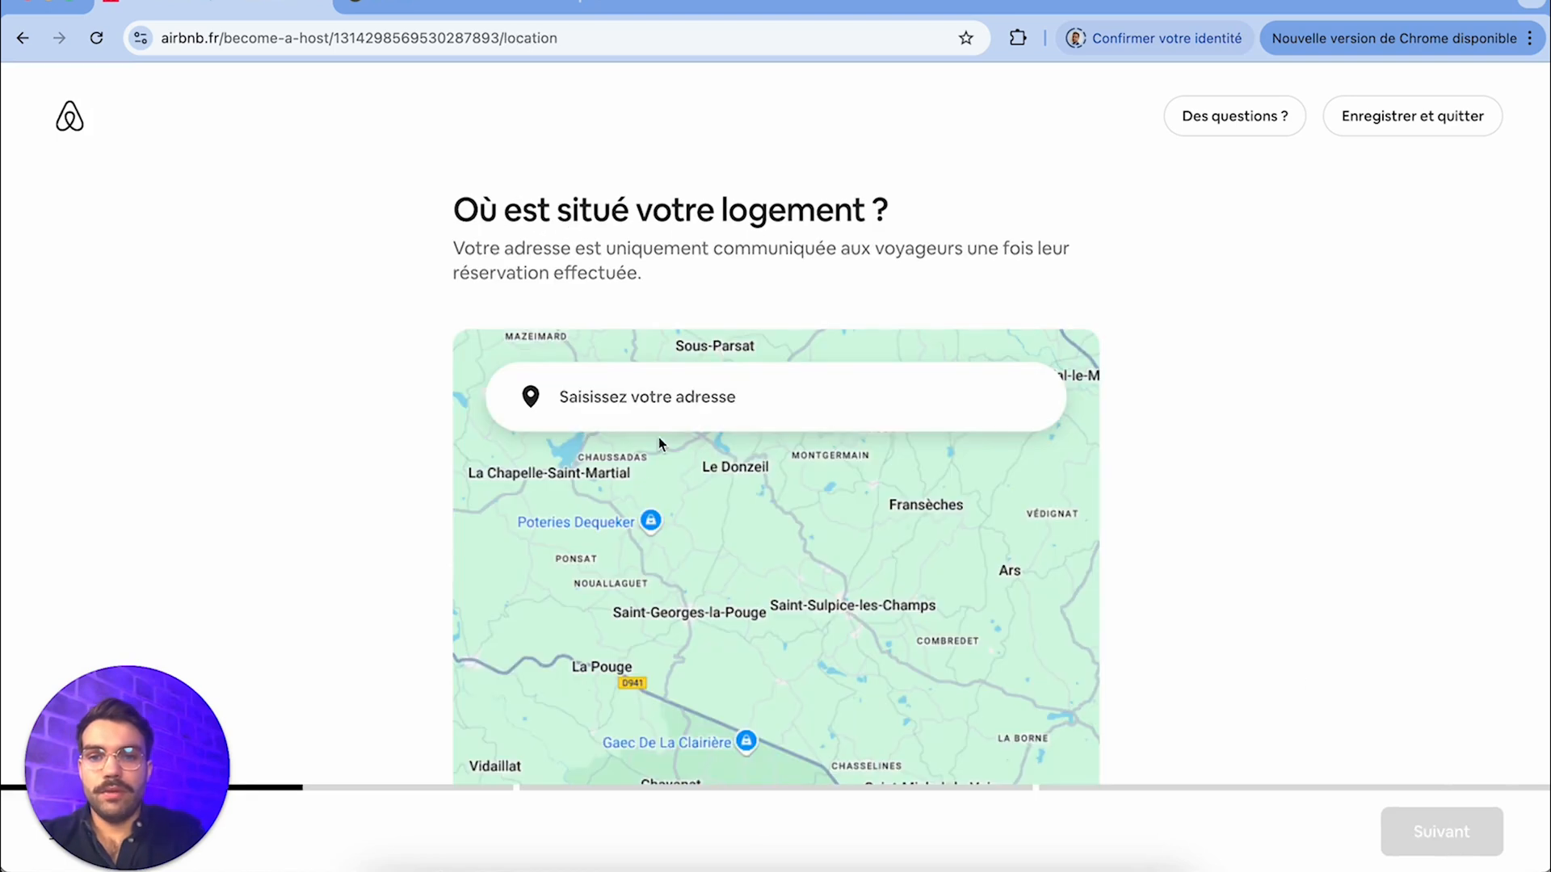
Search for the property's street address and choose the matching suggestion
click(640, 398)
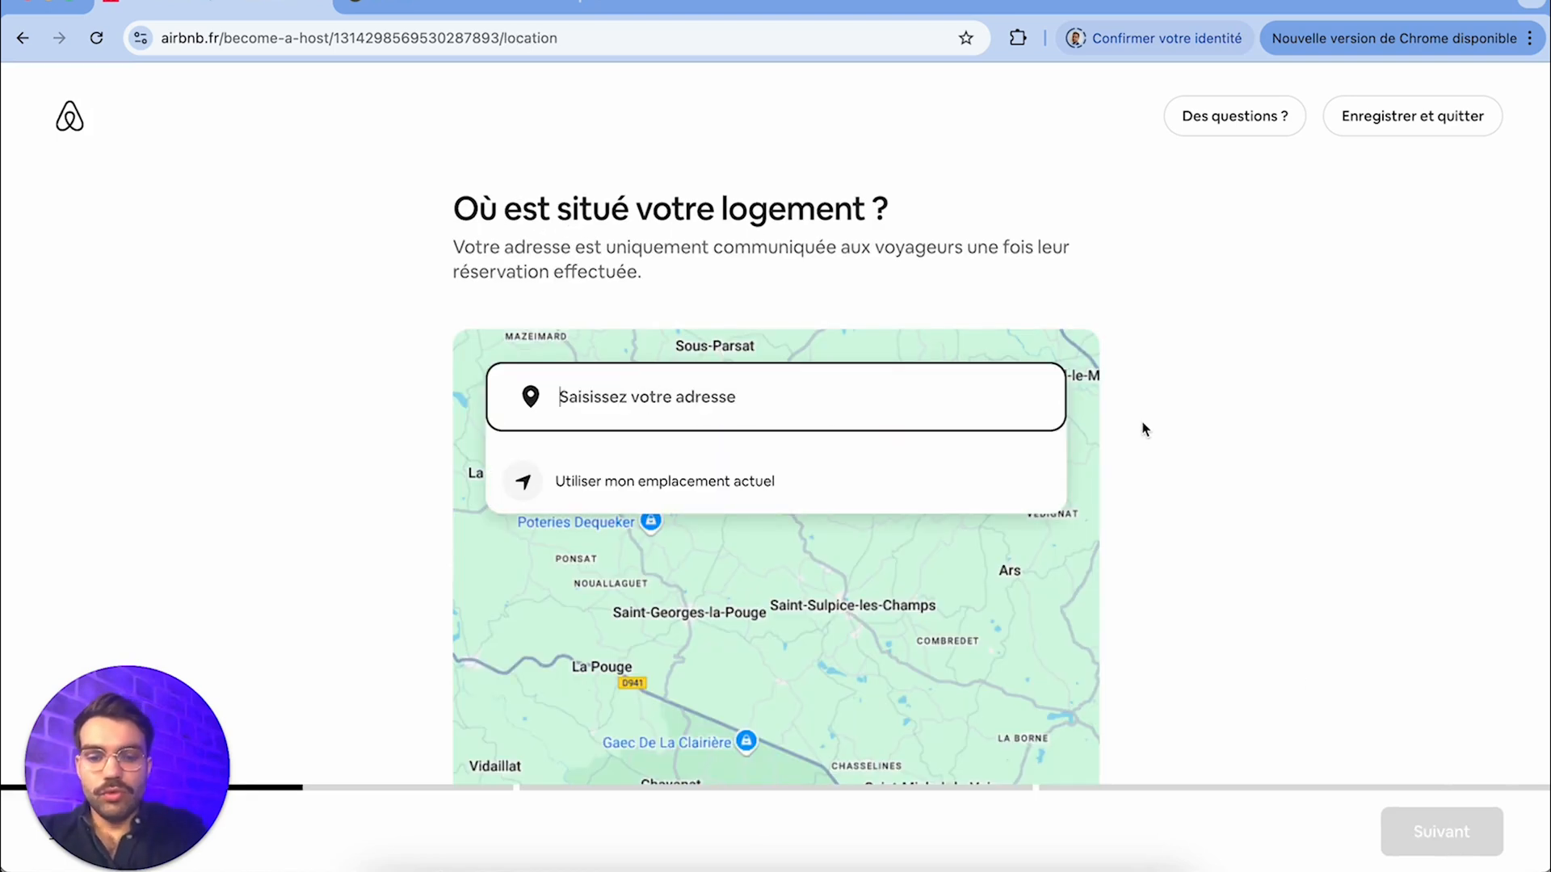
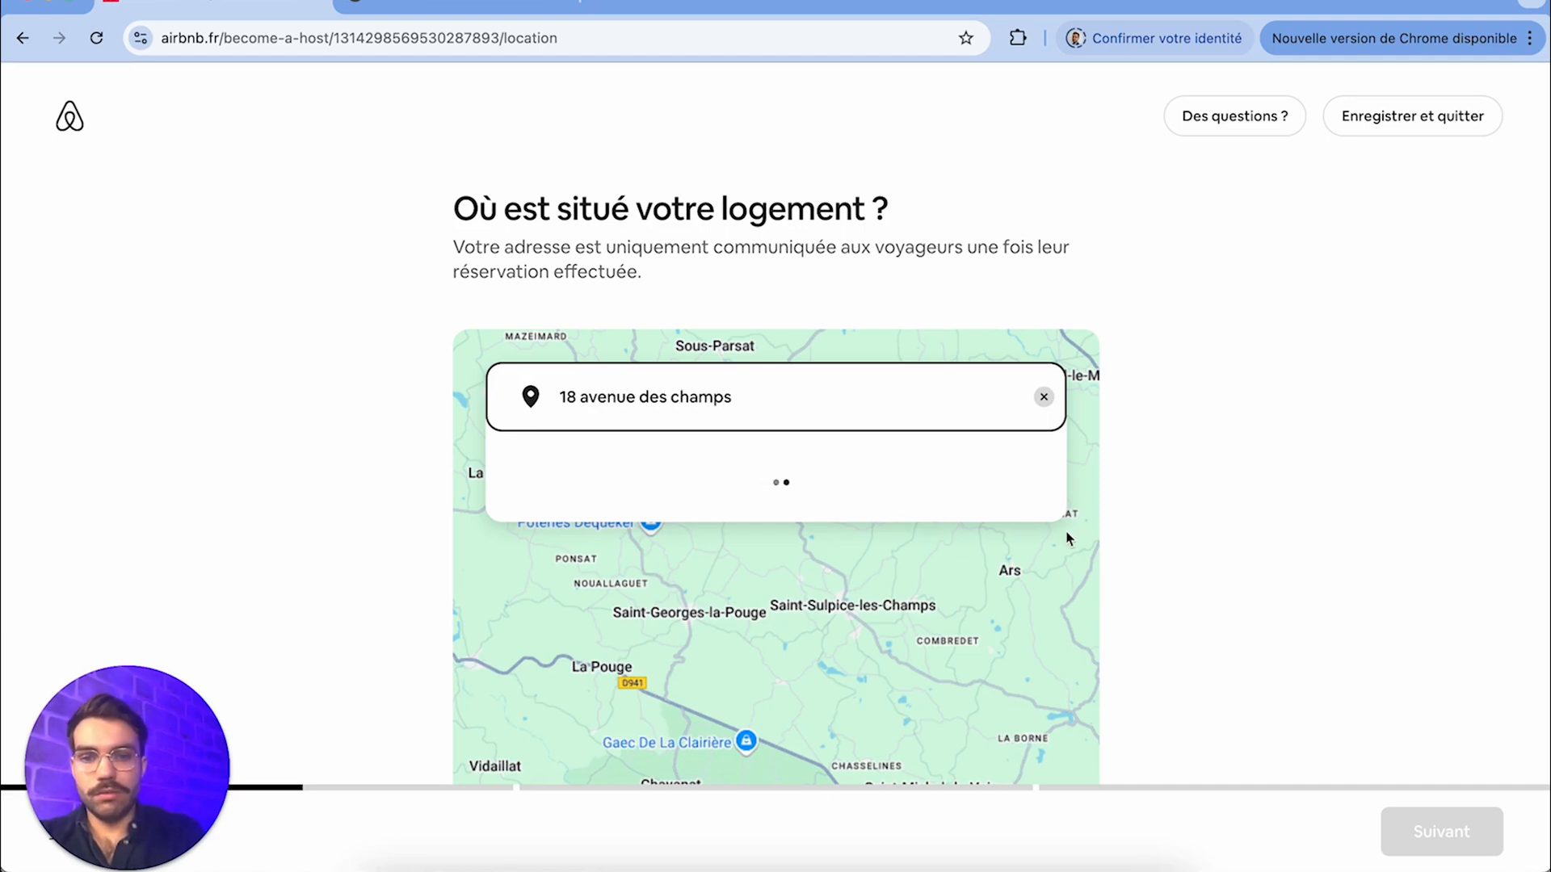
click(696, 480)
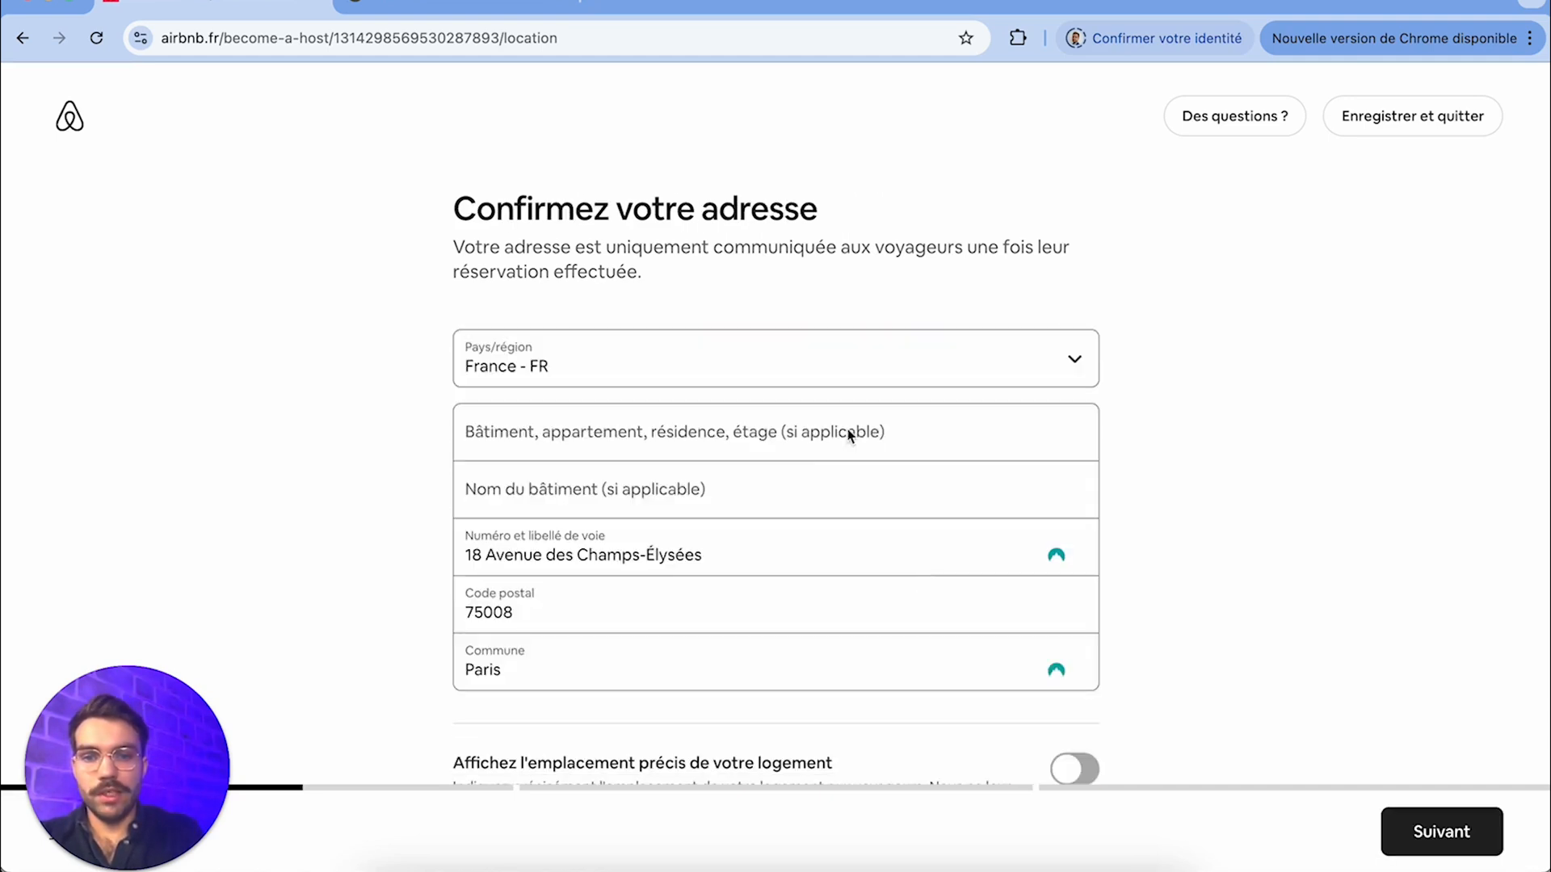
Review the address details, enable showing the property's precise location and confirm the address
scroll(848, 433, down, 3)
scroll(642, 299, up, 2)
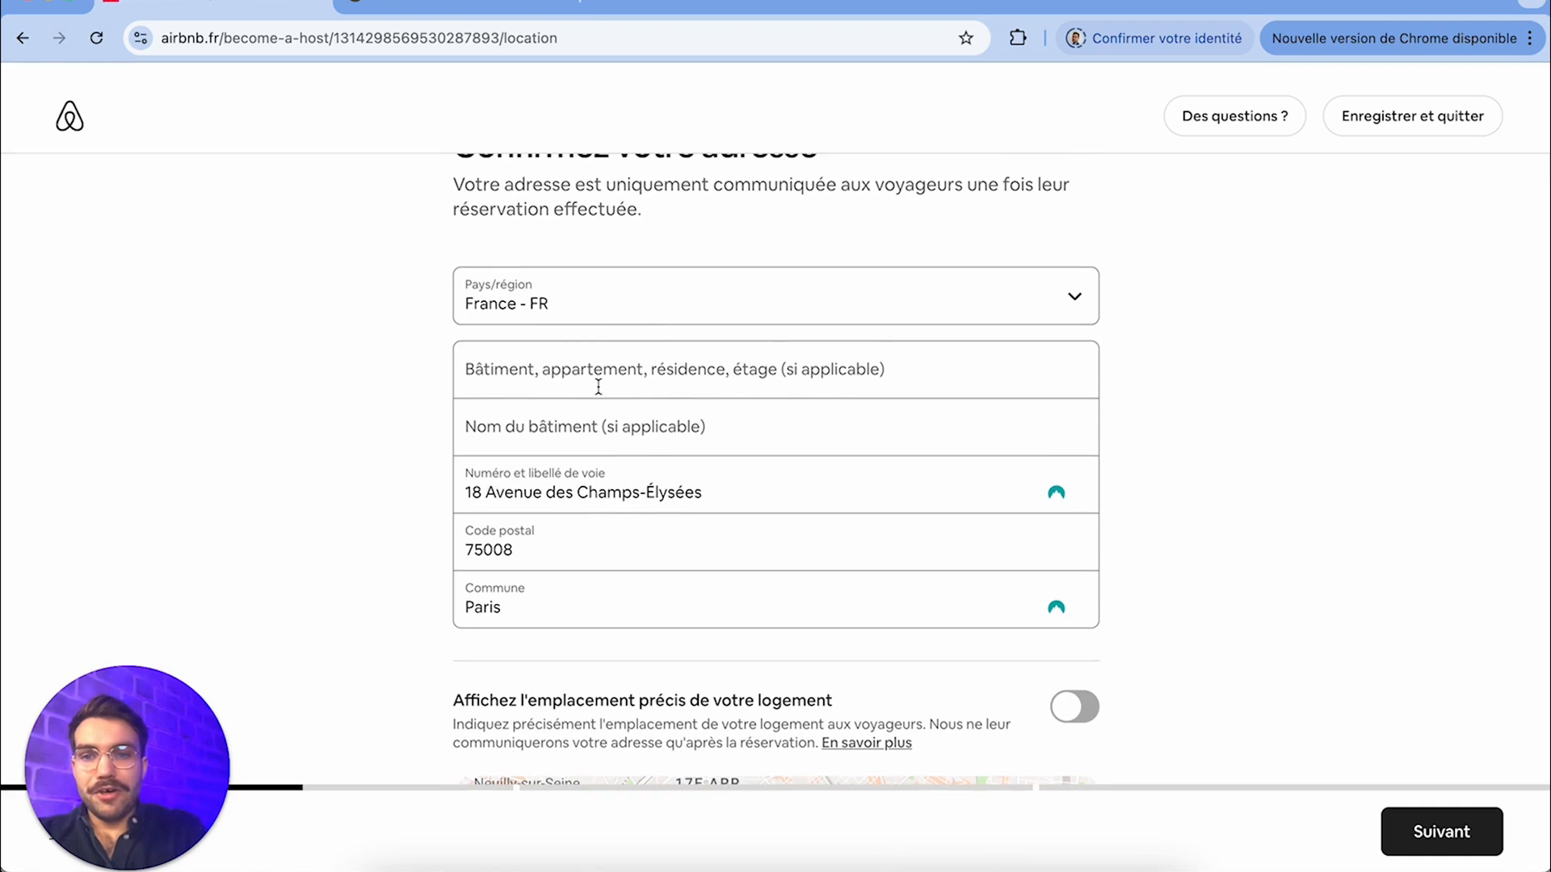
scroll(599, 387, down, 1)
scroll(585, 332, up, 2)
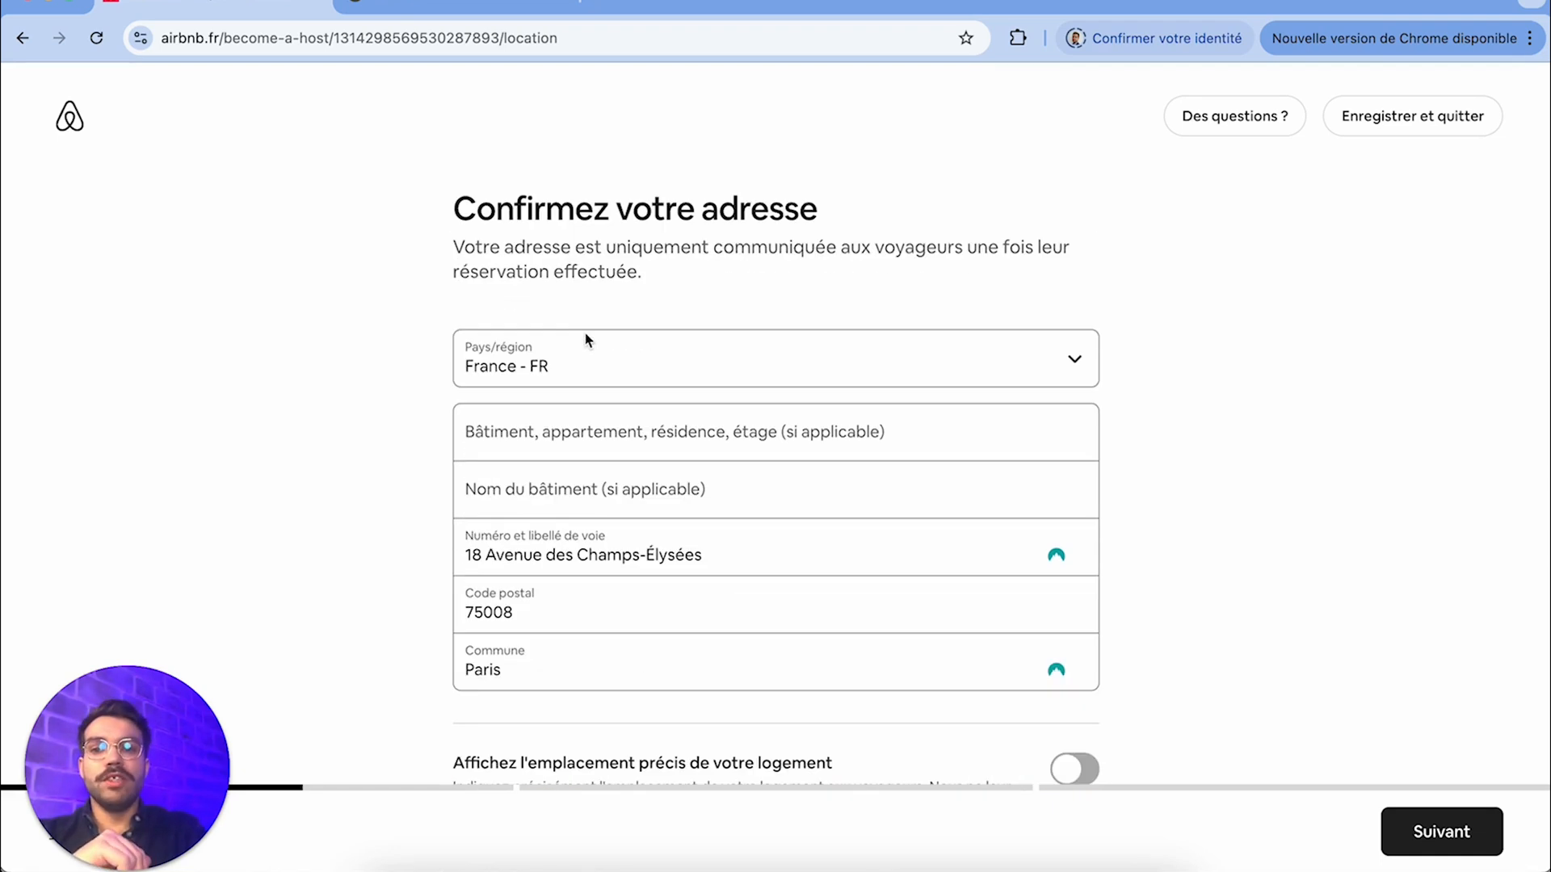
scroll(738, 502, down, 1)
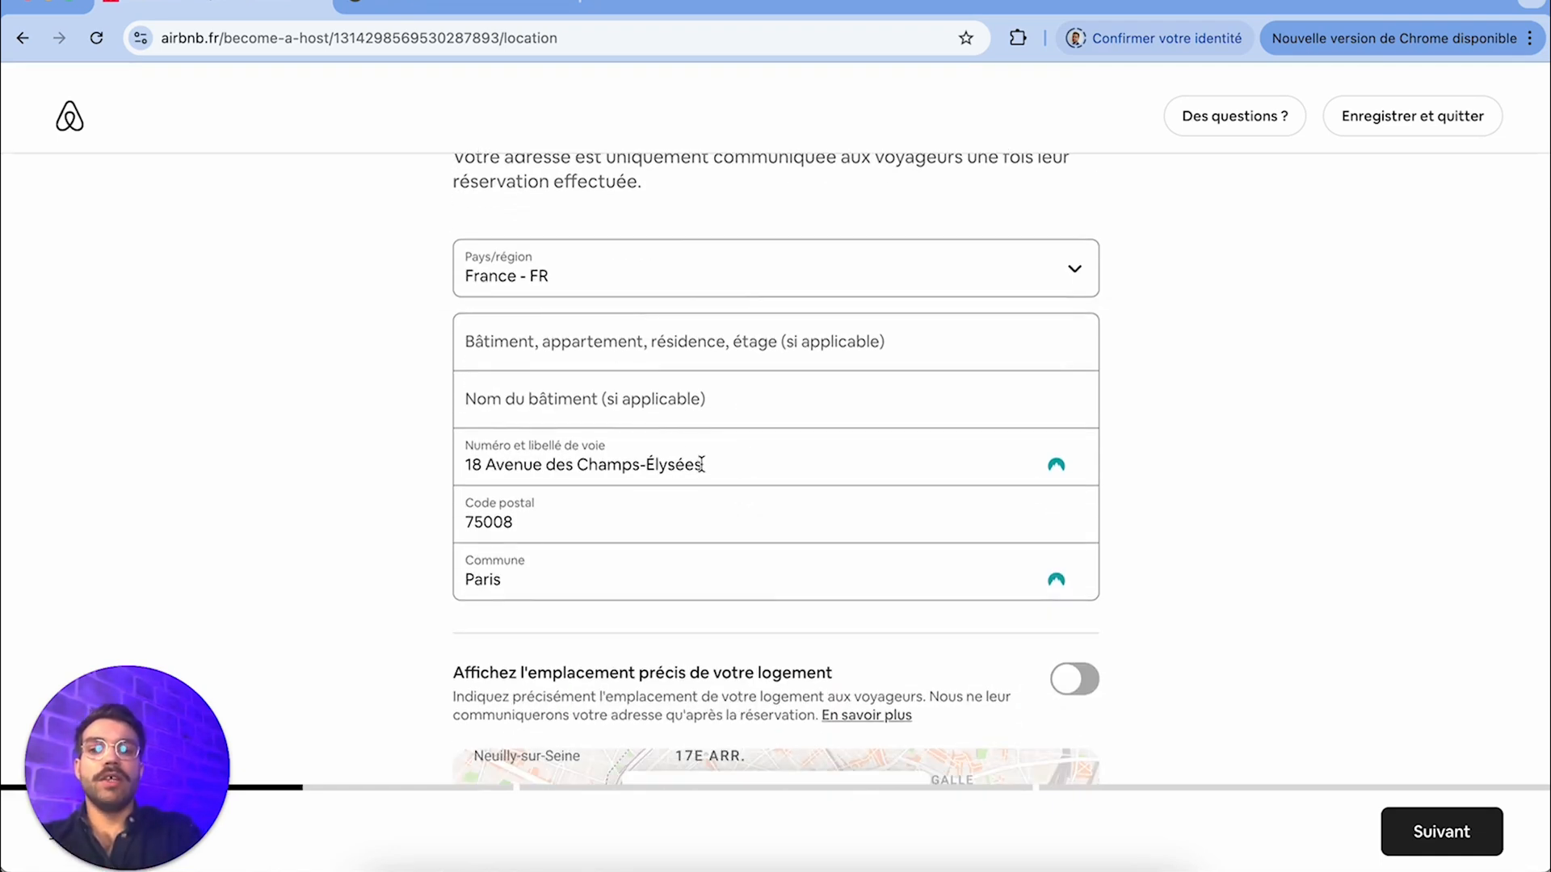
scroll(699, 467, down, 1)
scroll(554, 415, down, 2)
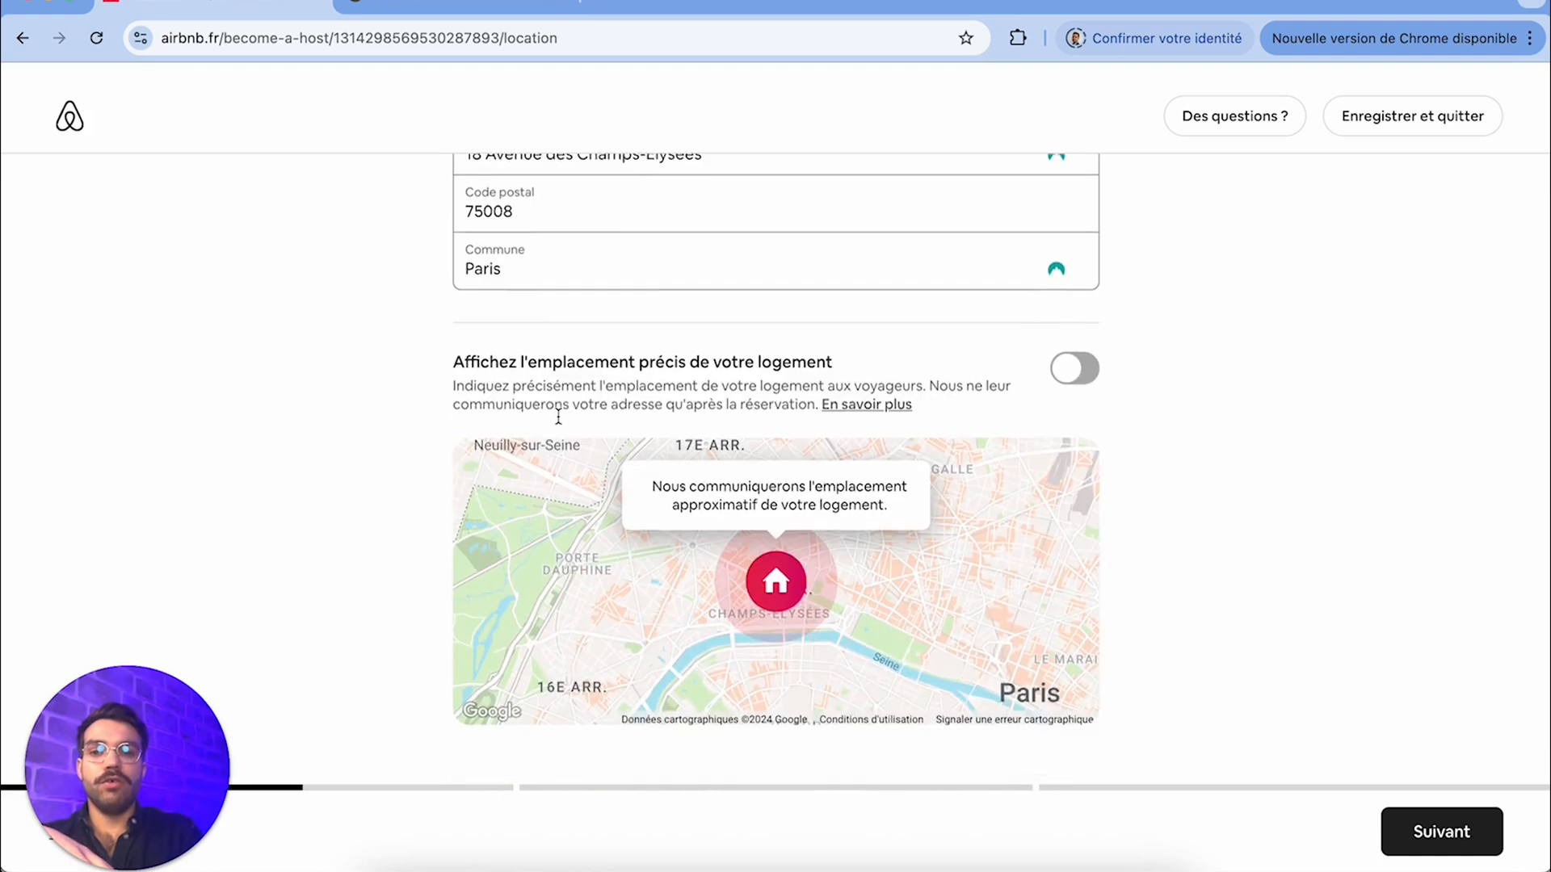
scroll(730, 569, down, 2)
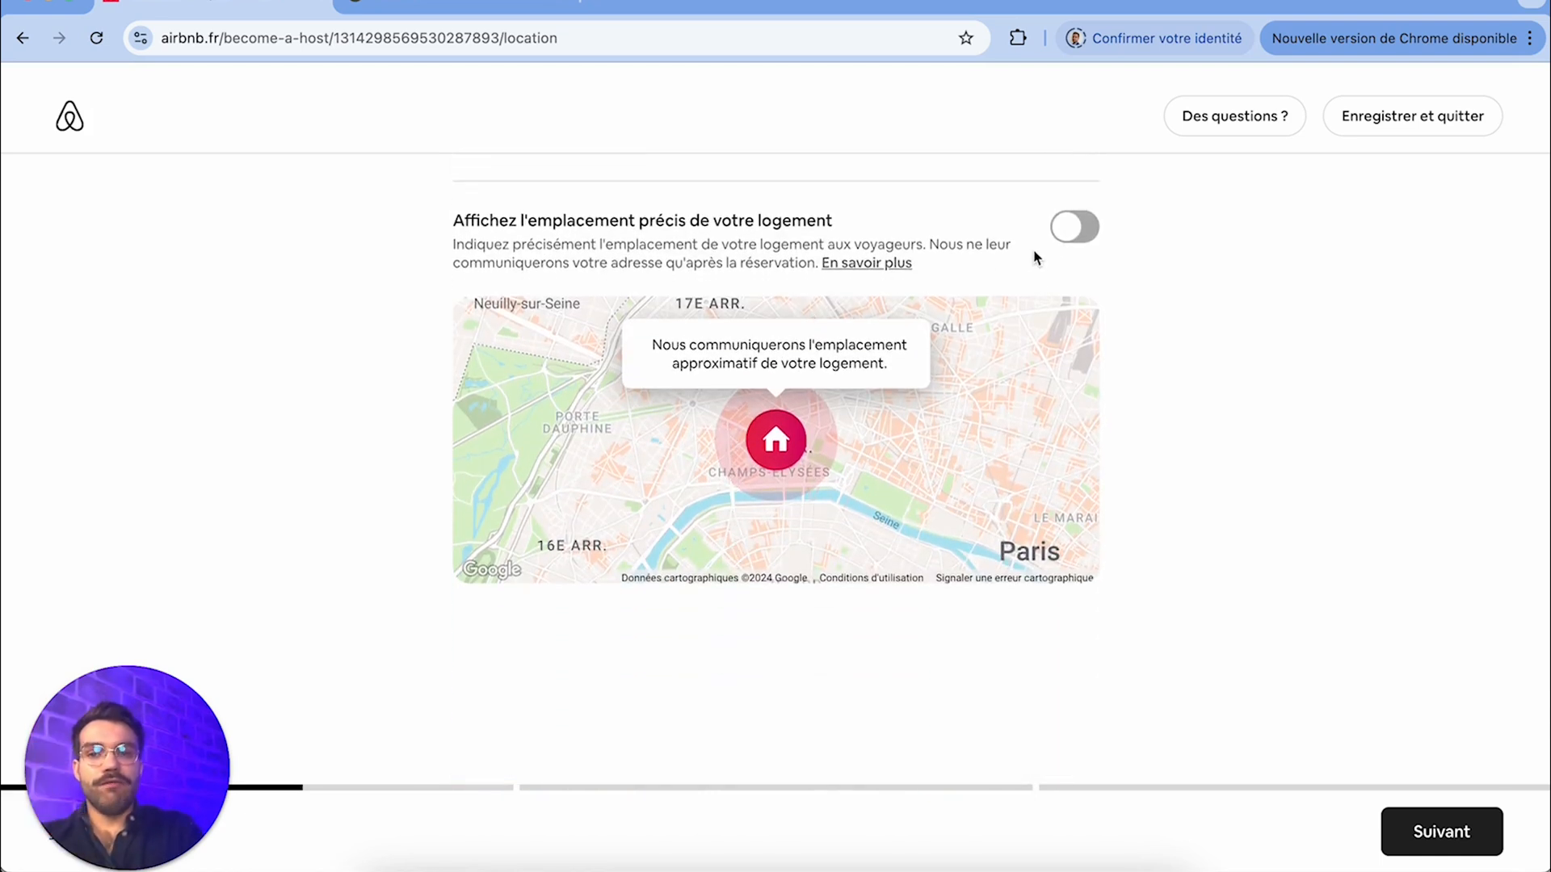
click(1074, 228)
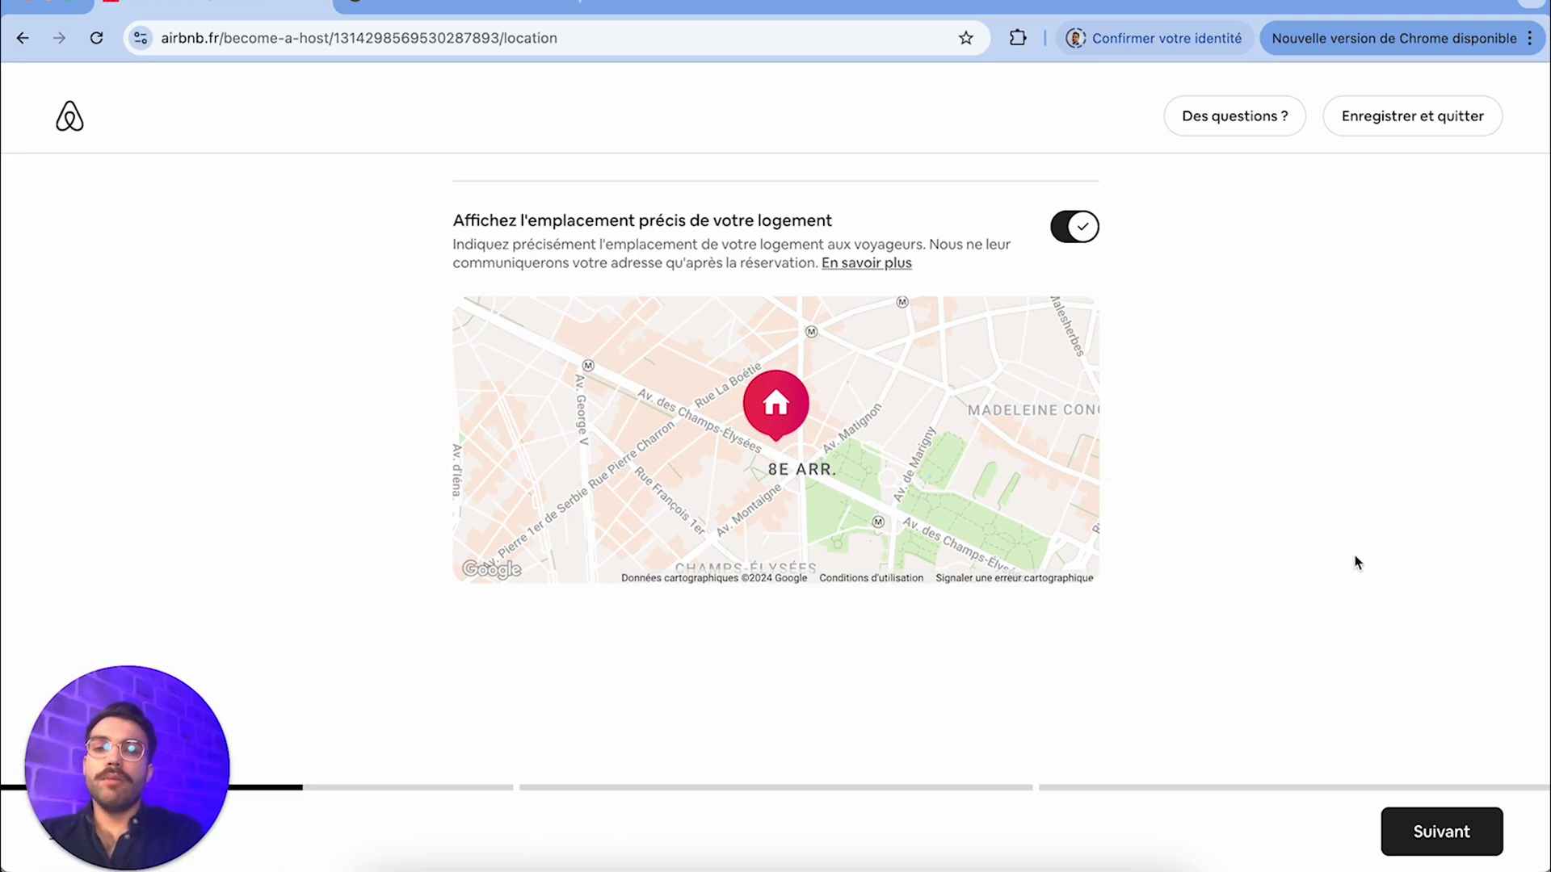
click(1068, 236)
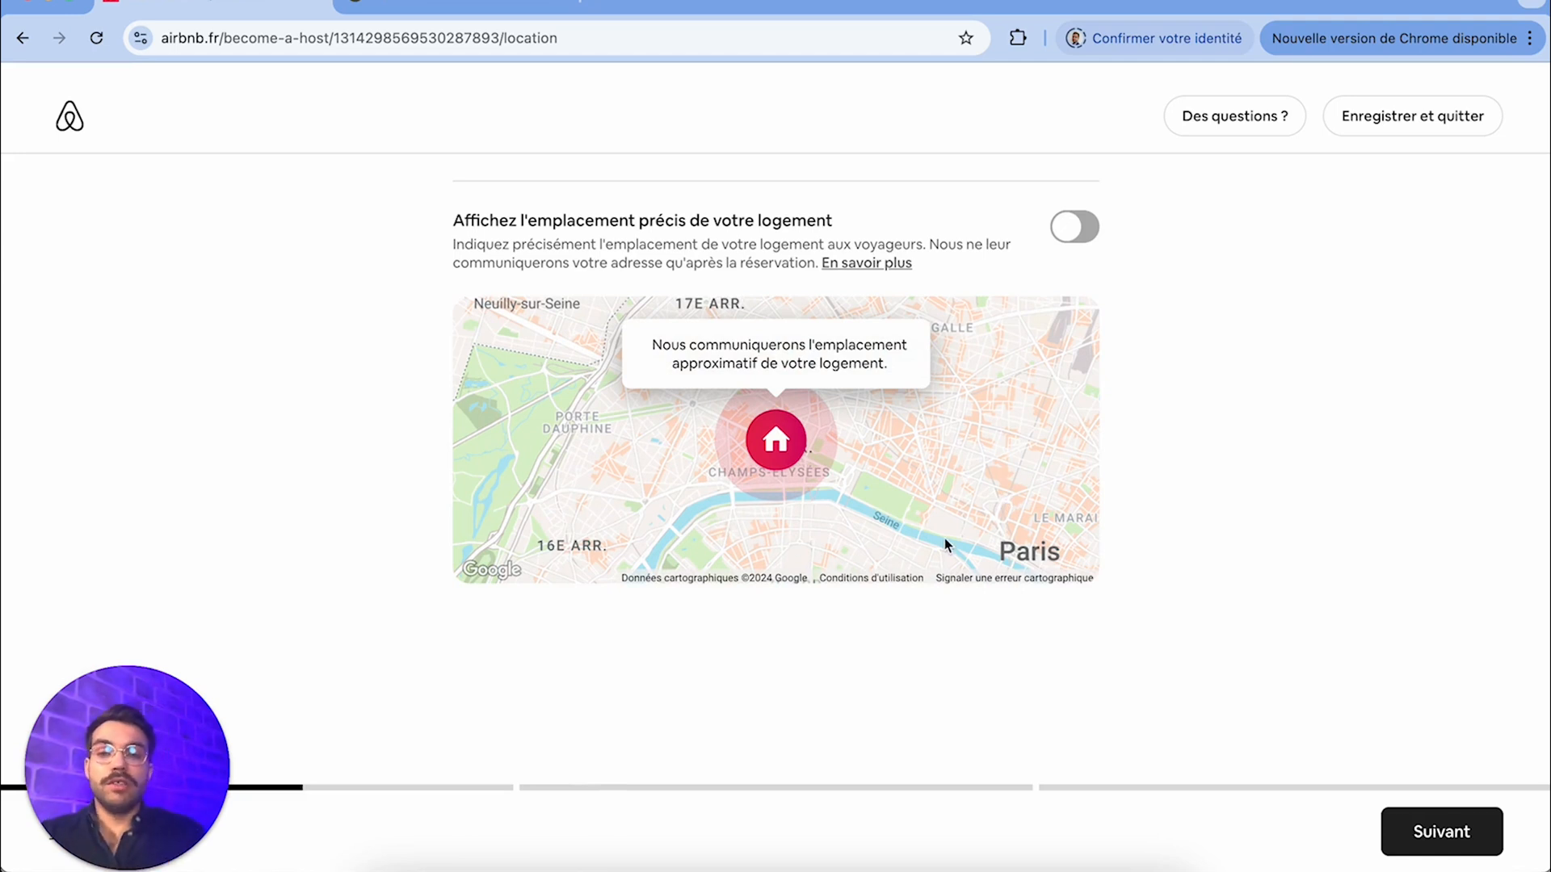
click(1074, 232)
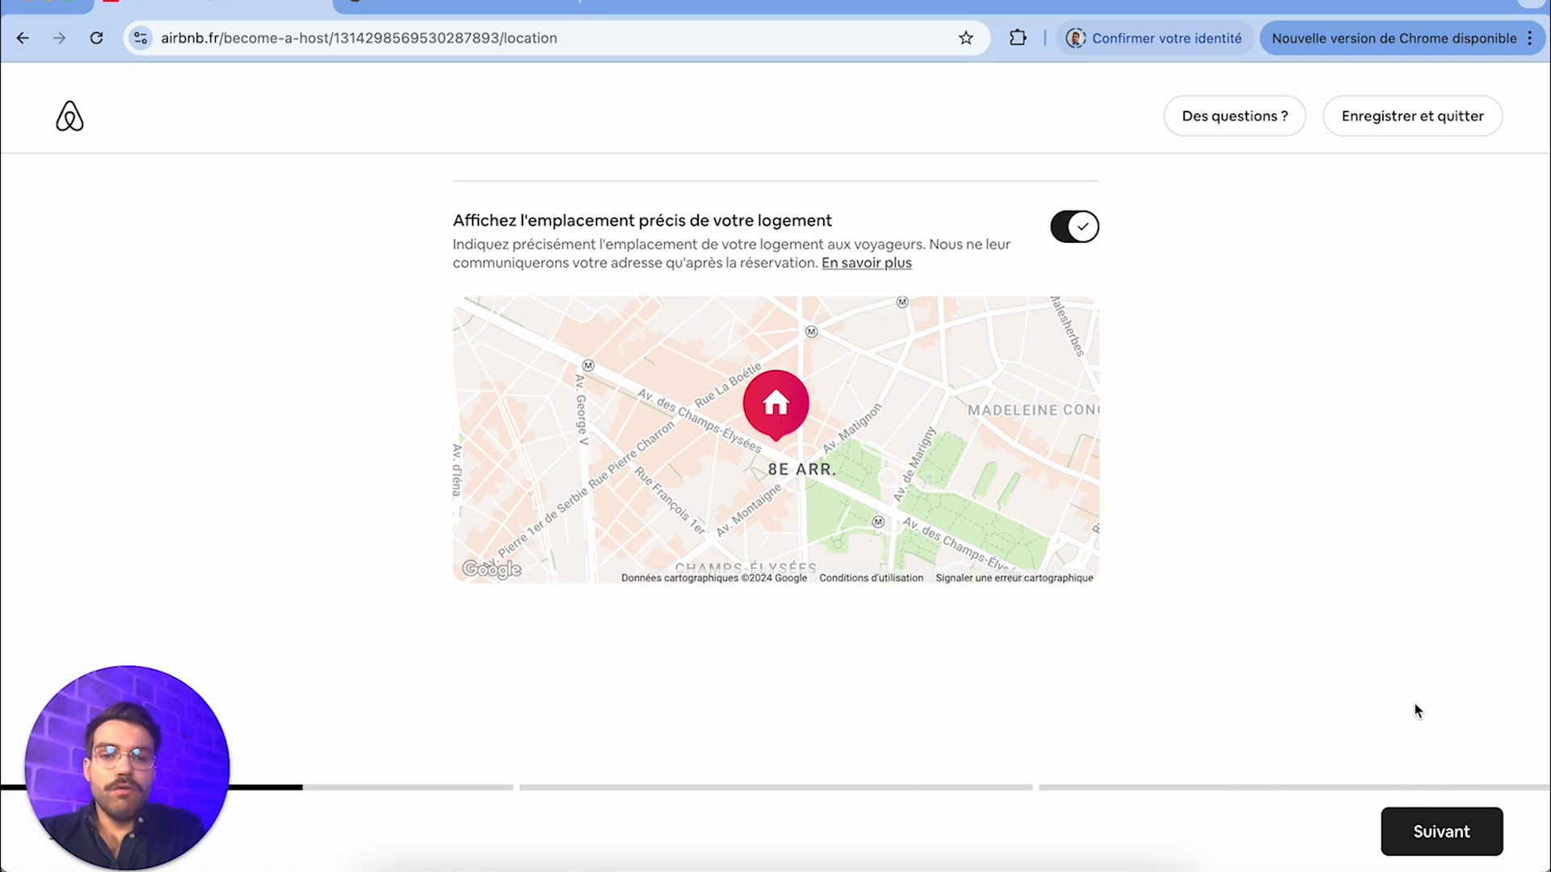
click(1454, 838)
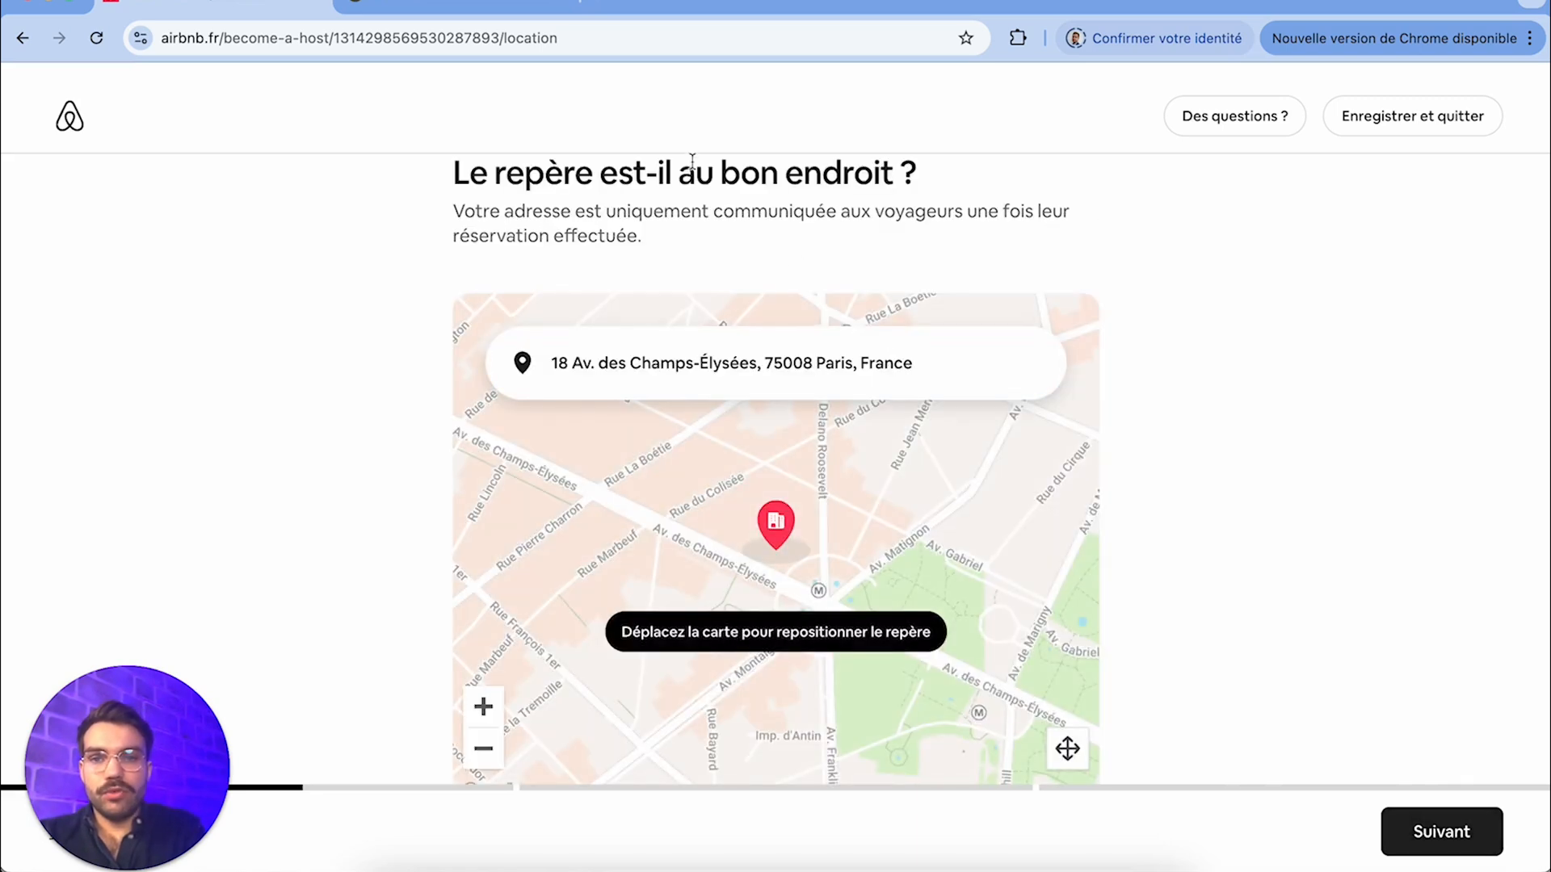
Shift the map slightly to adjust the property's marker and confirm its position
scroll(1291, 672, down, 1)
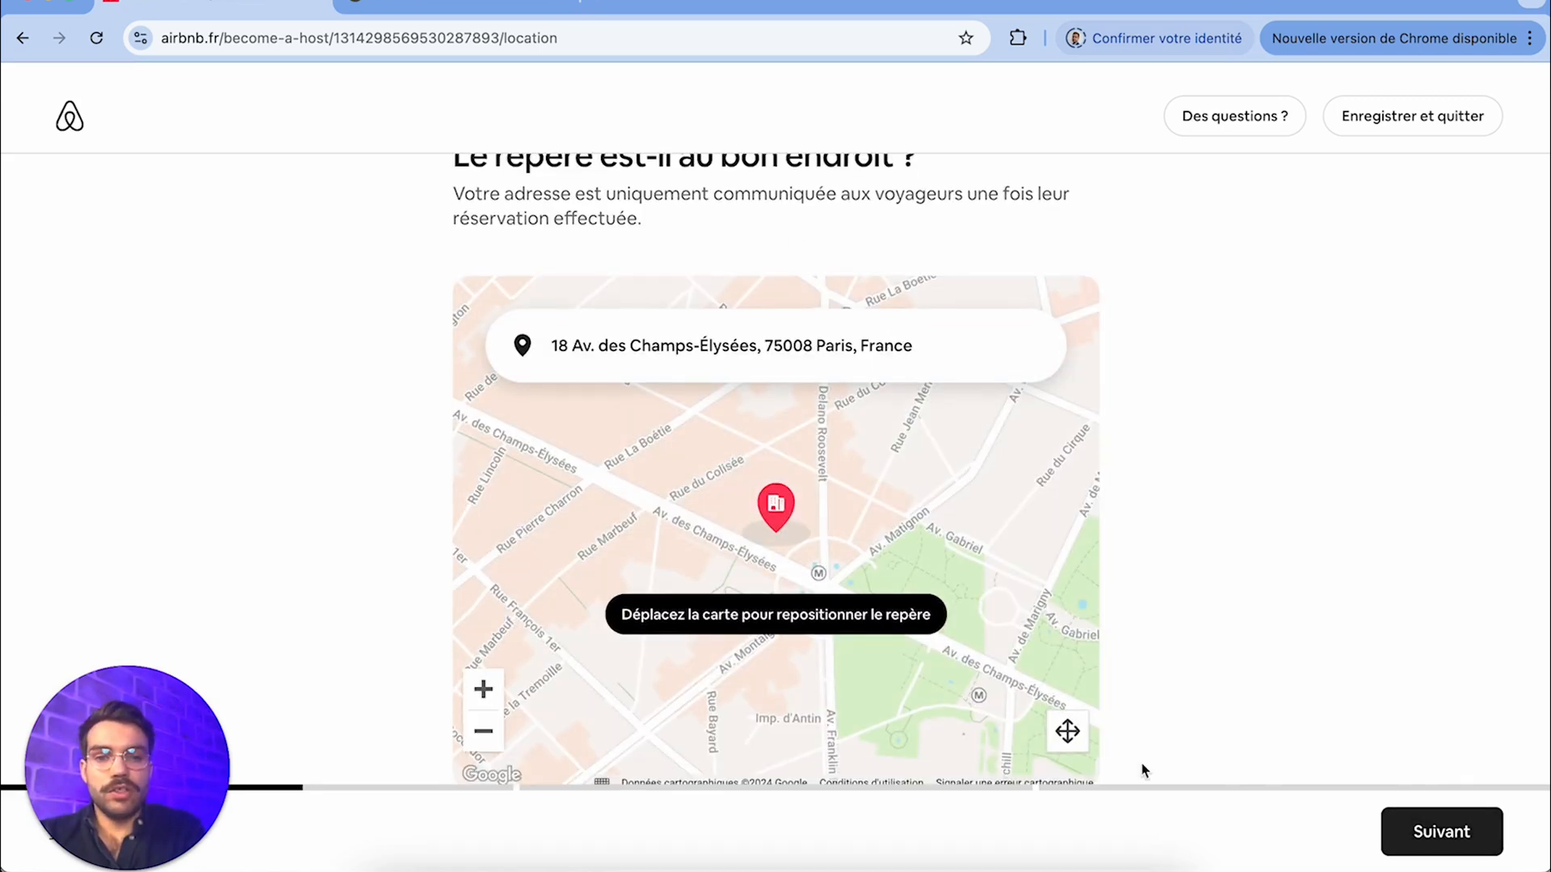
mouse_move(788, 507)
mouse_down()
mouse_move(720, 523)
mouse_move(788, 500)
mouse_up()
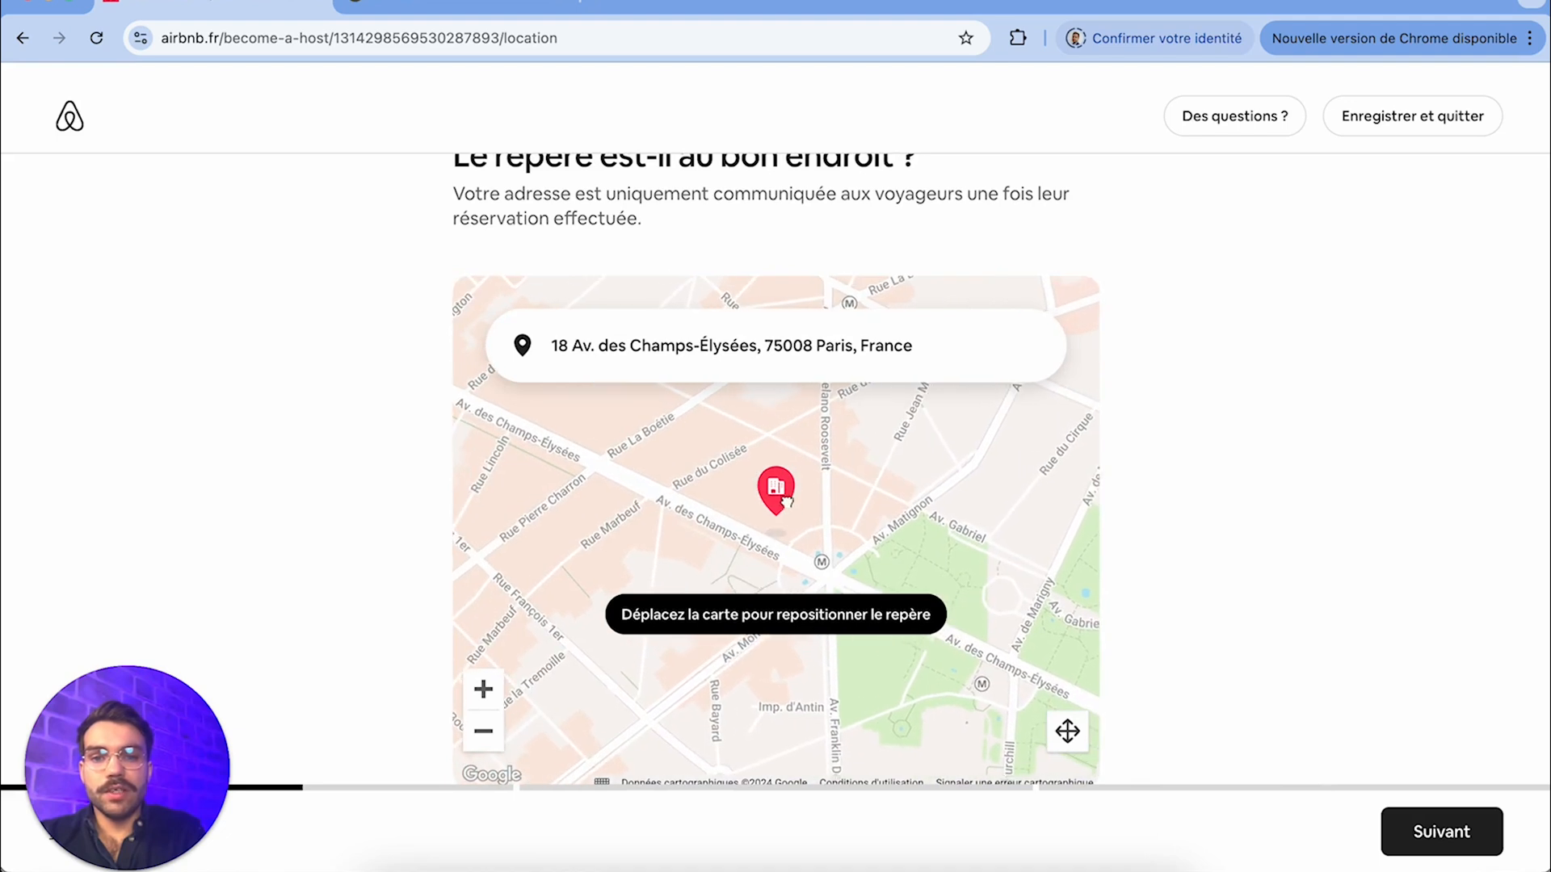
click(1429, 834)
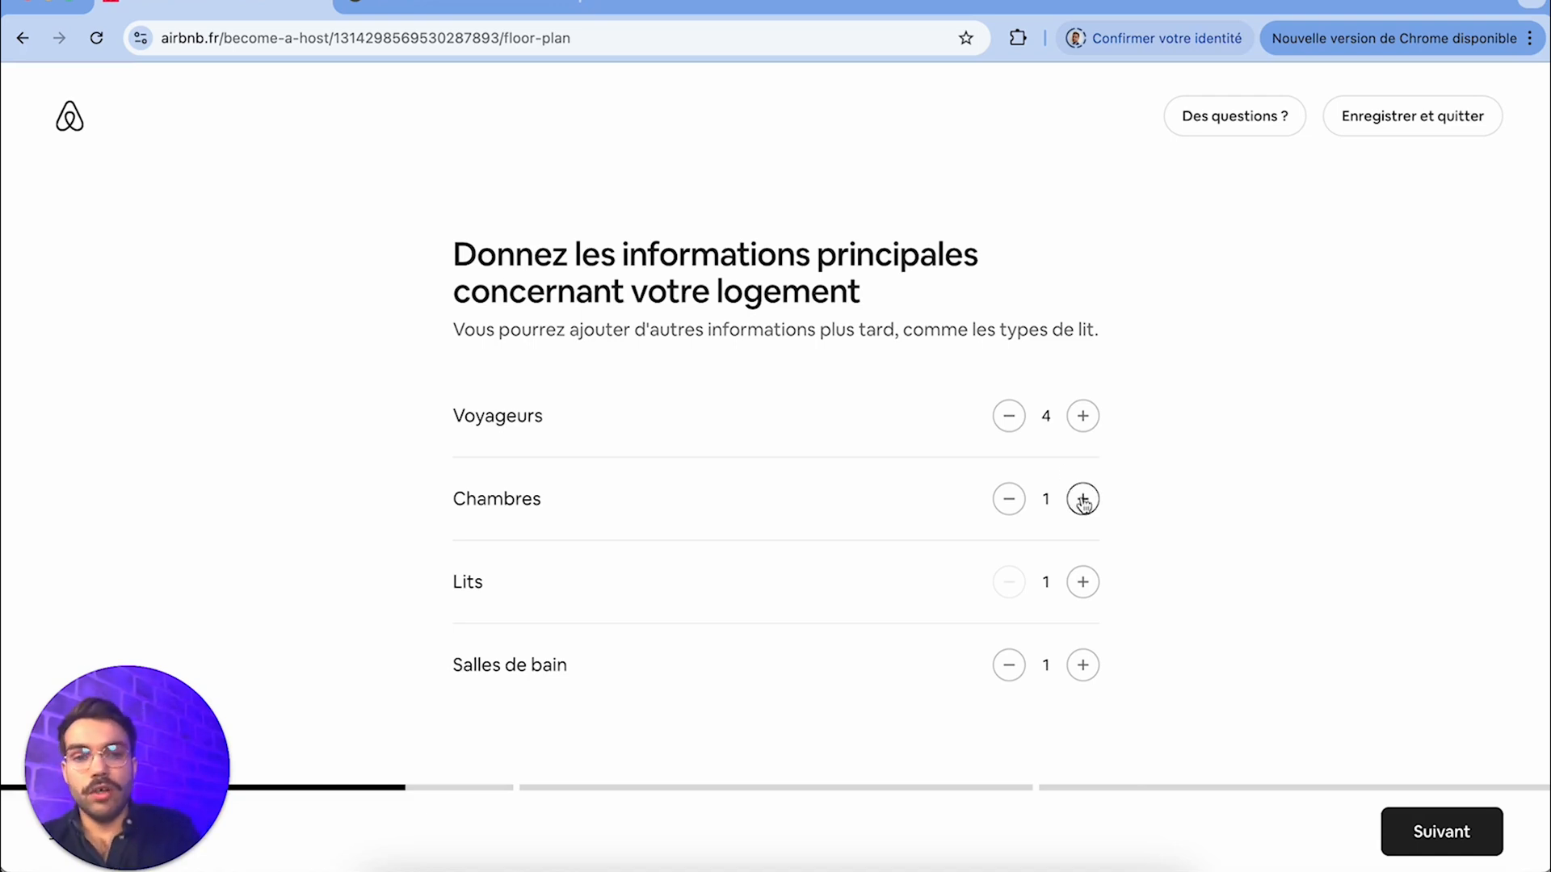
Set the number of beds (Lits) to 2 and proceed through the Étape 2 introduction to the amenities
click(1083, 583)
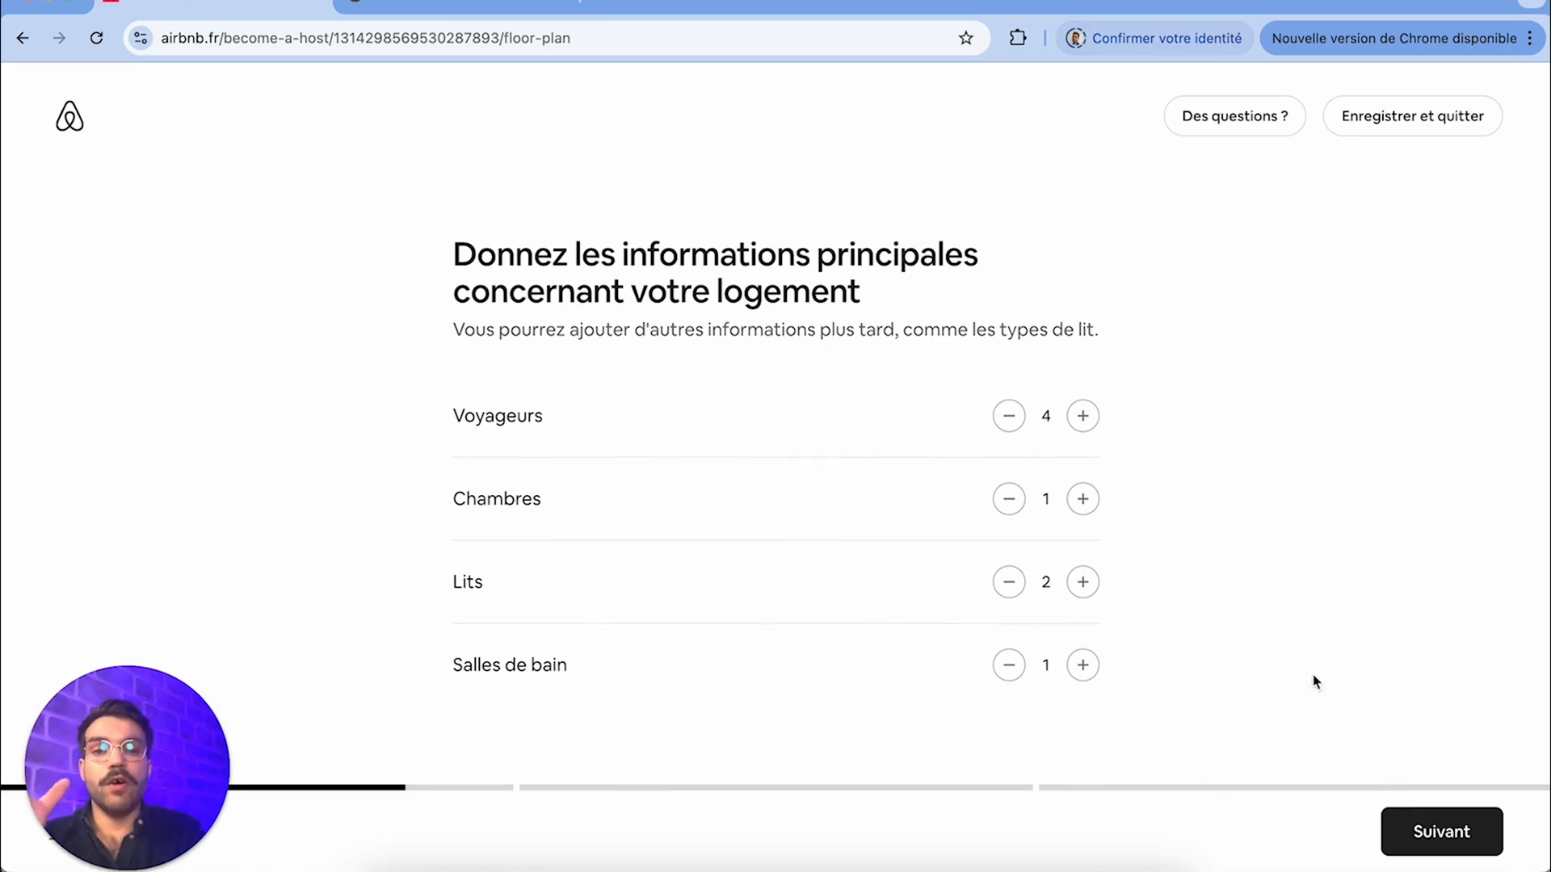
click(1449, 852)
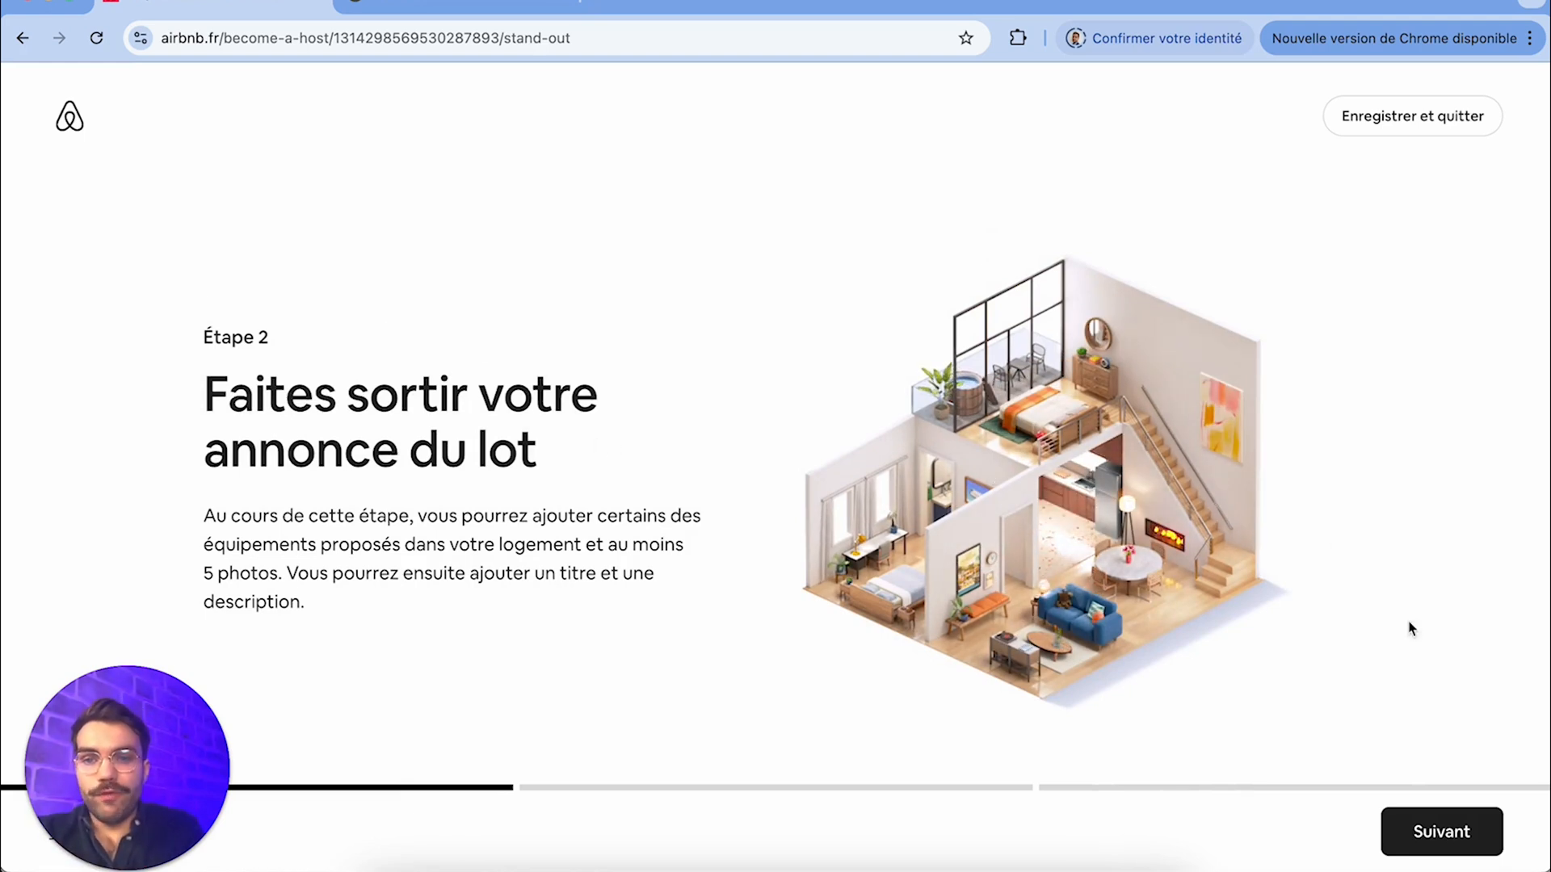
click(1424, 841)
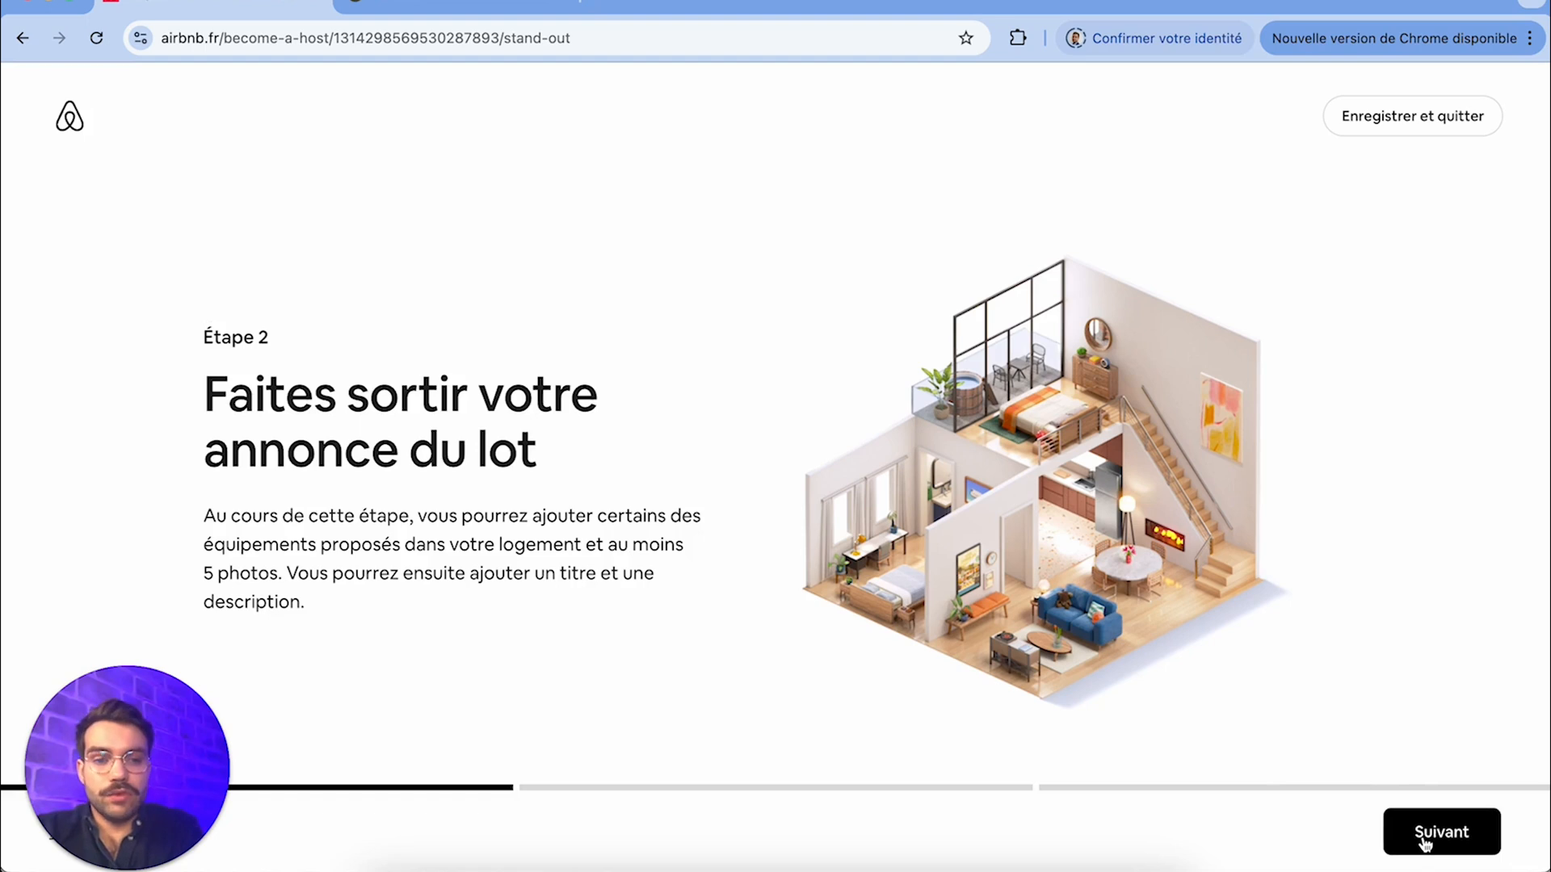
Select Wifi, Télévision, Cuisine, Lave-linge, Parking gratuit sur place, Climatisation and Espace de travail dédié as the property's amenities
scroll(812, 291, up, 1)
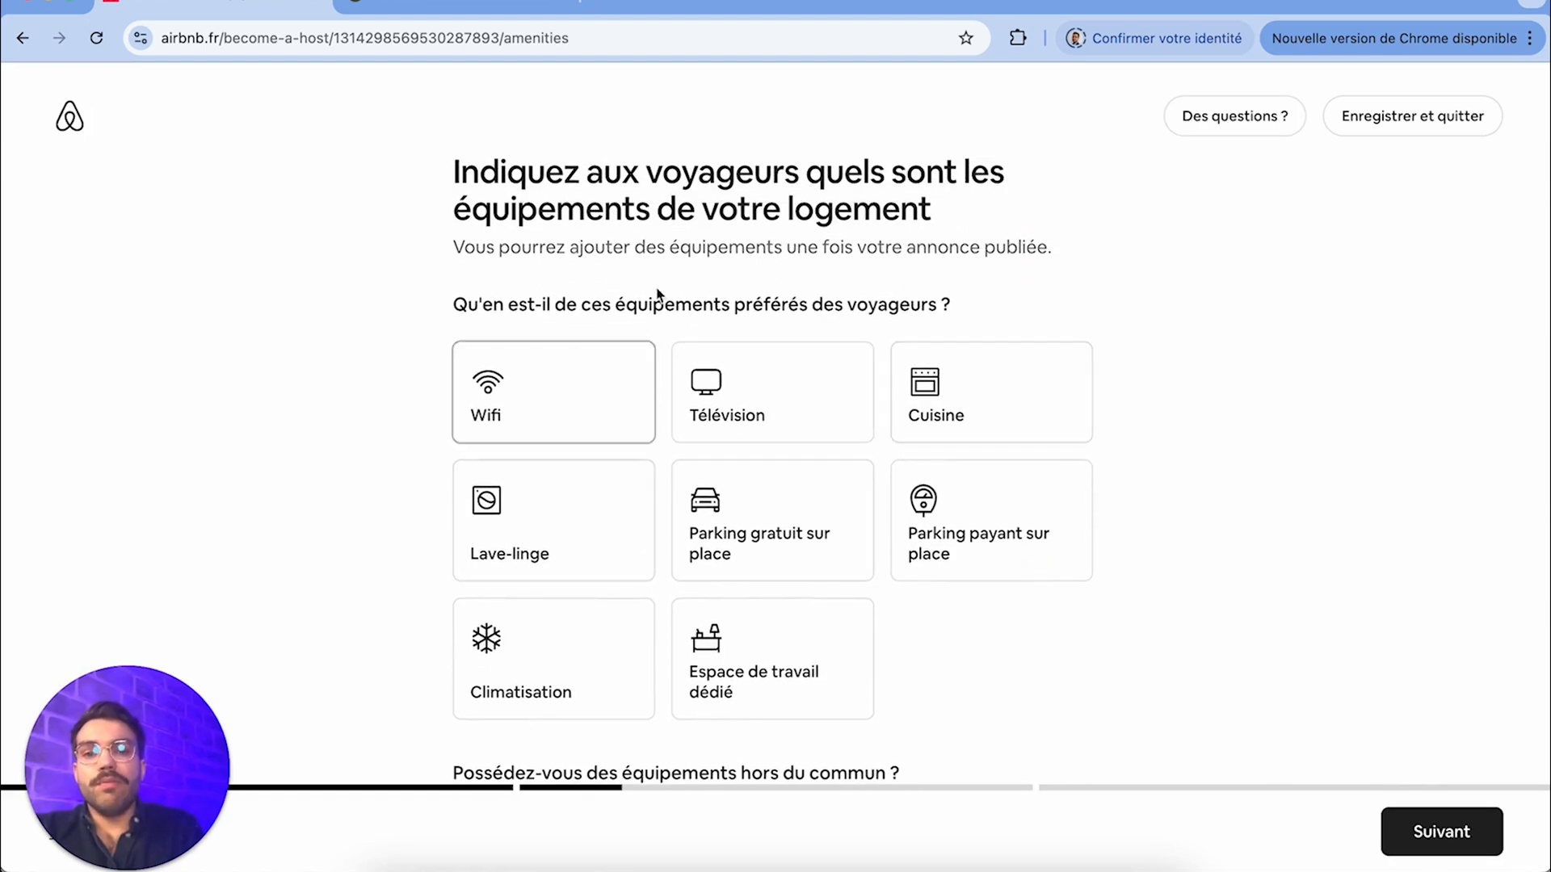
click(575, 406)
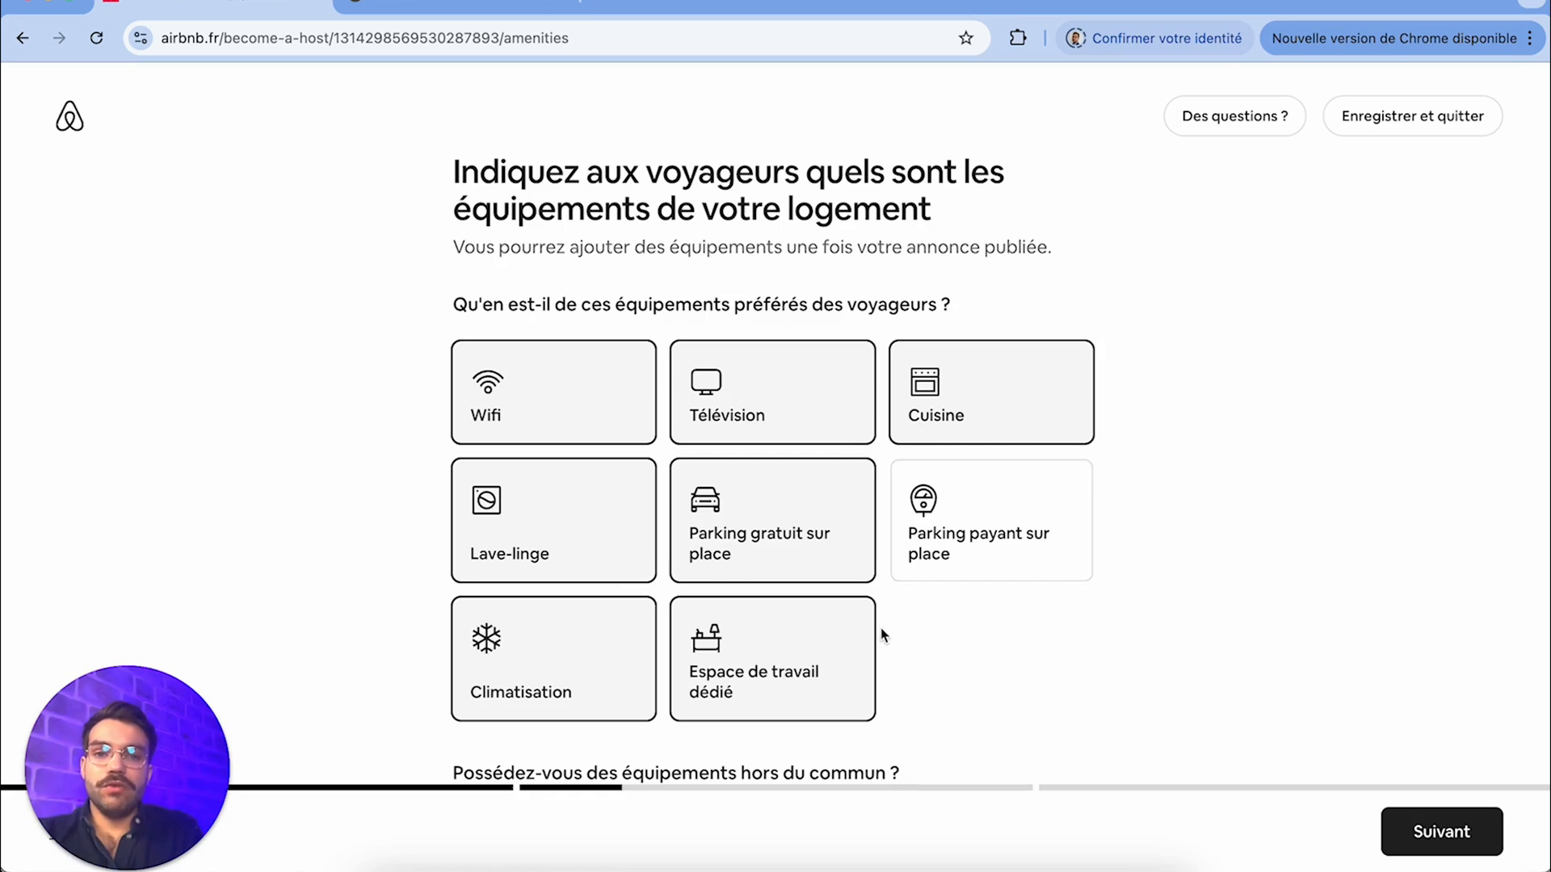
scroll(881, 627, down, 3)
scroll(880, 628, up, 1)
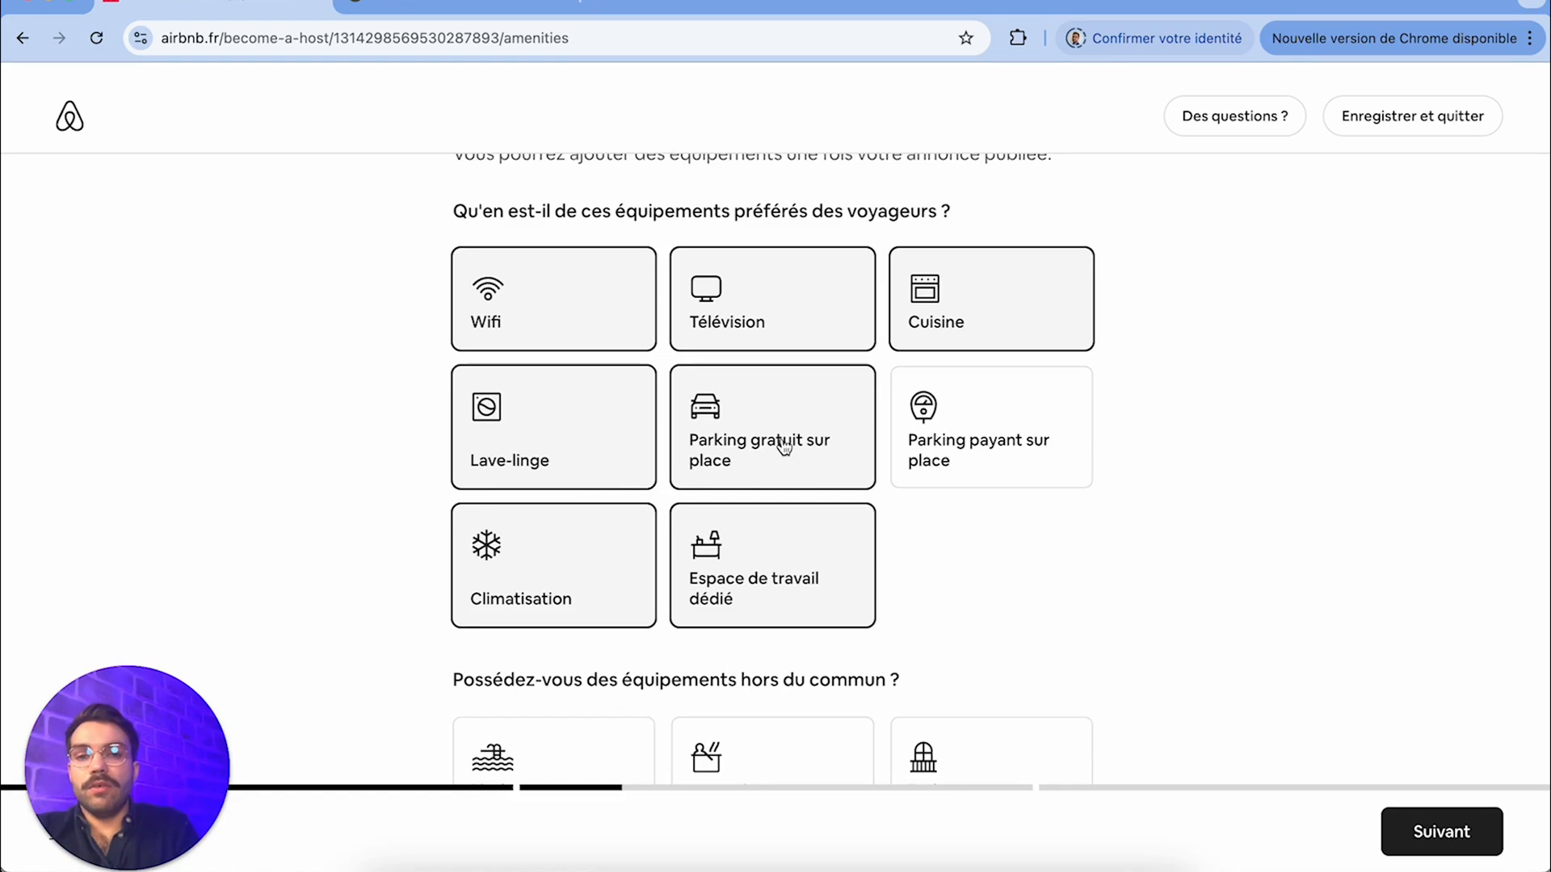
Select Détecteur de fumée, Kit de premiers secours, Extincteur and Détecteur de monoxyde de carbone as safety equipment and confirm the amenities
scroll(1040, 587, down, 3)
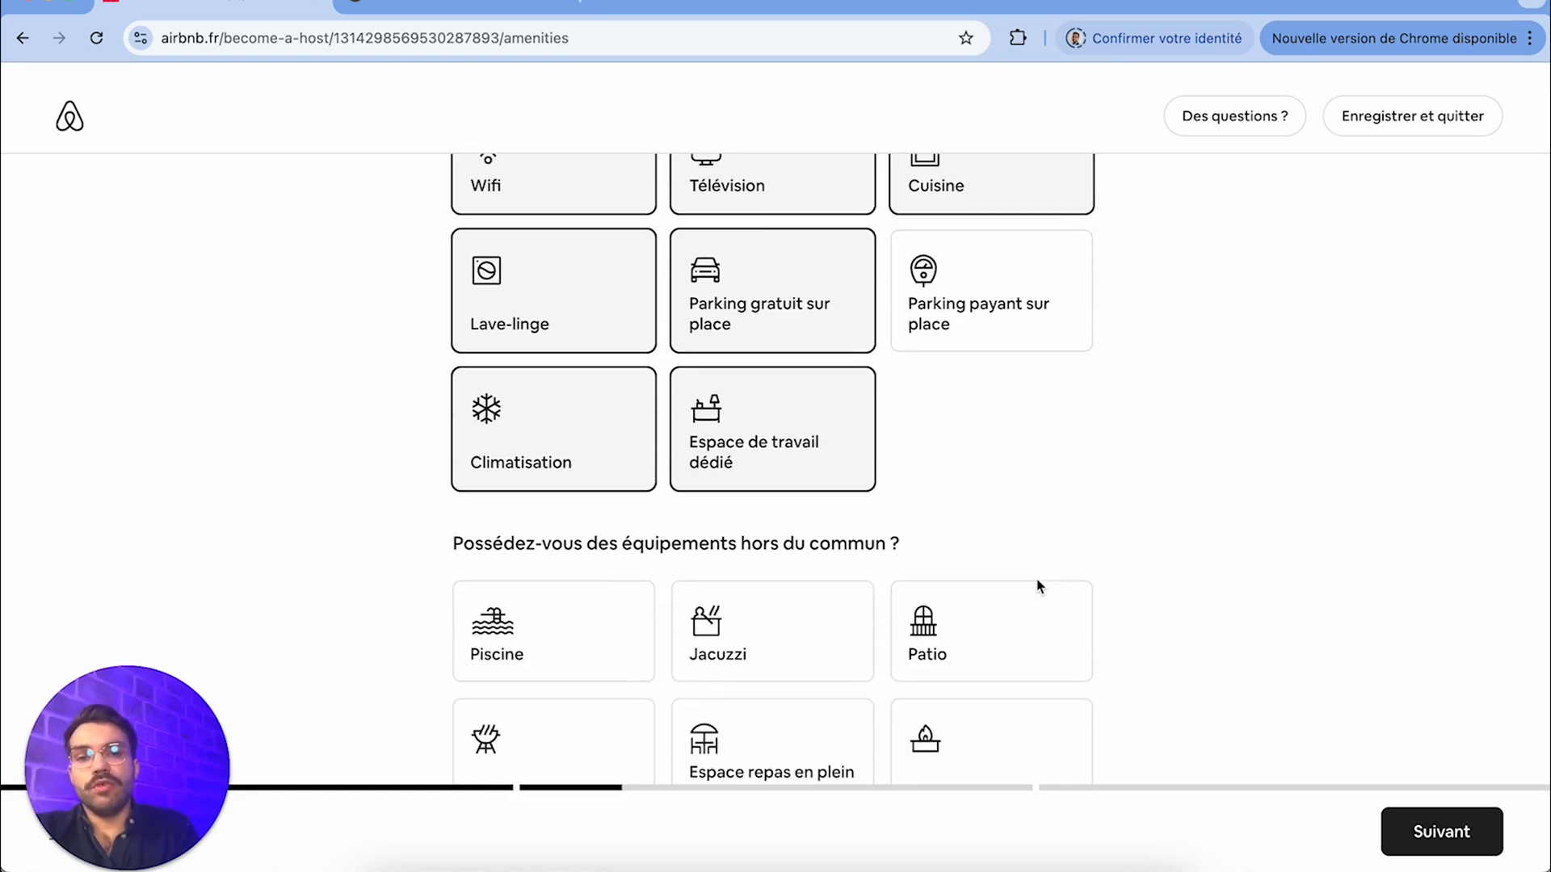
scroll(637, 617, down, 3)
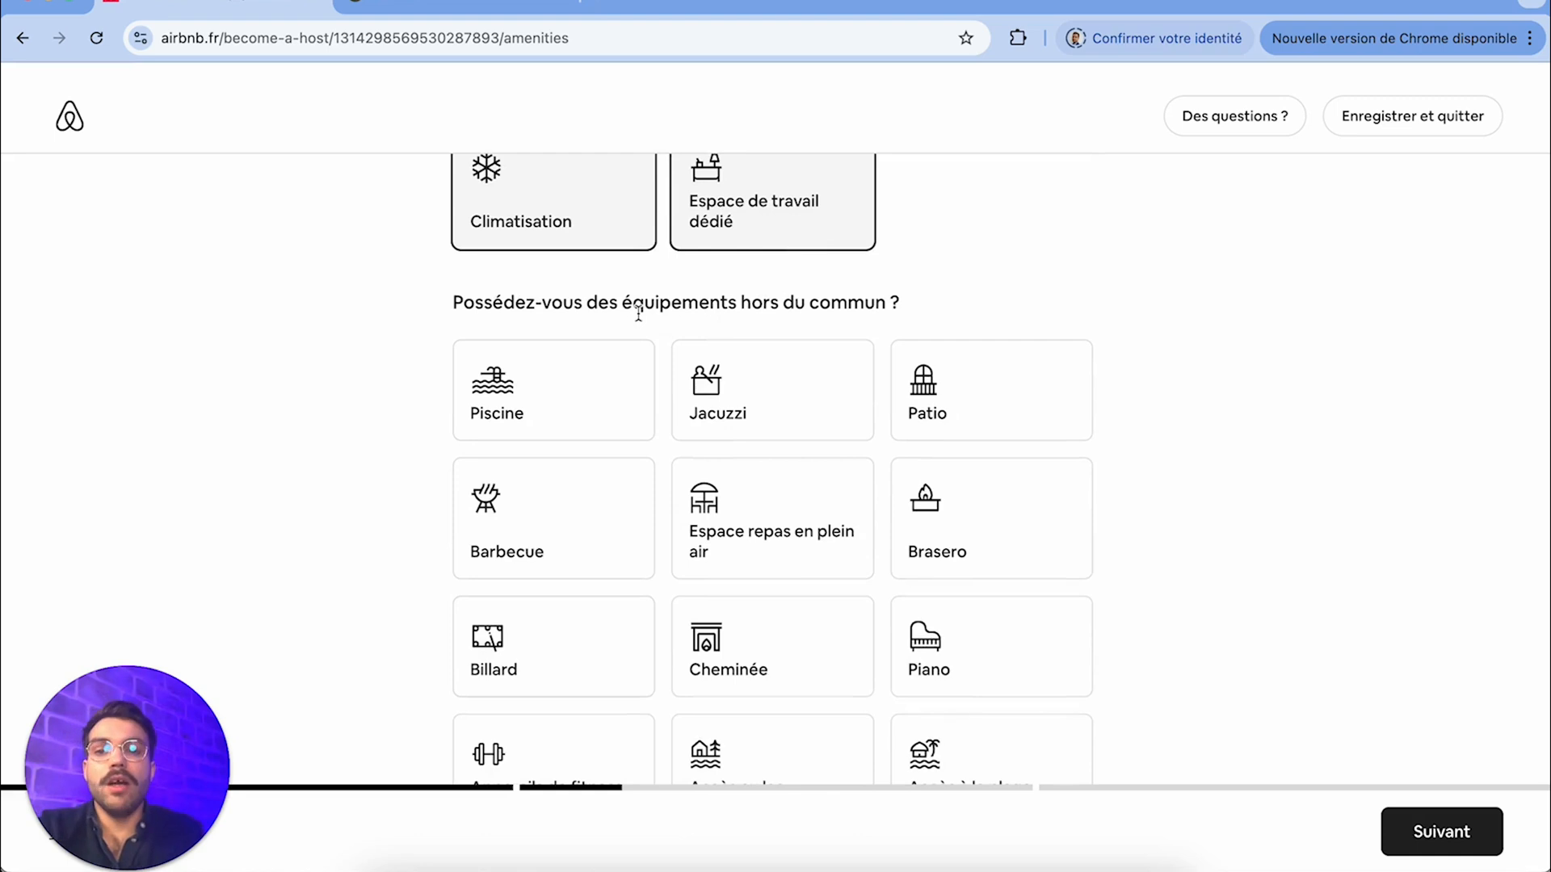
scroll(849, 474, down, 5)
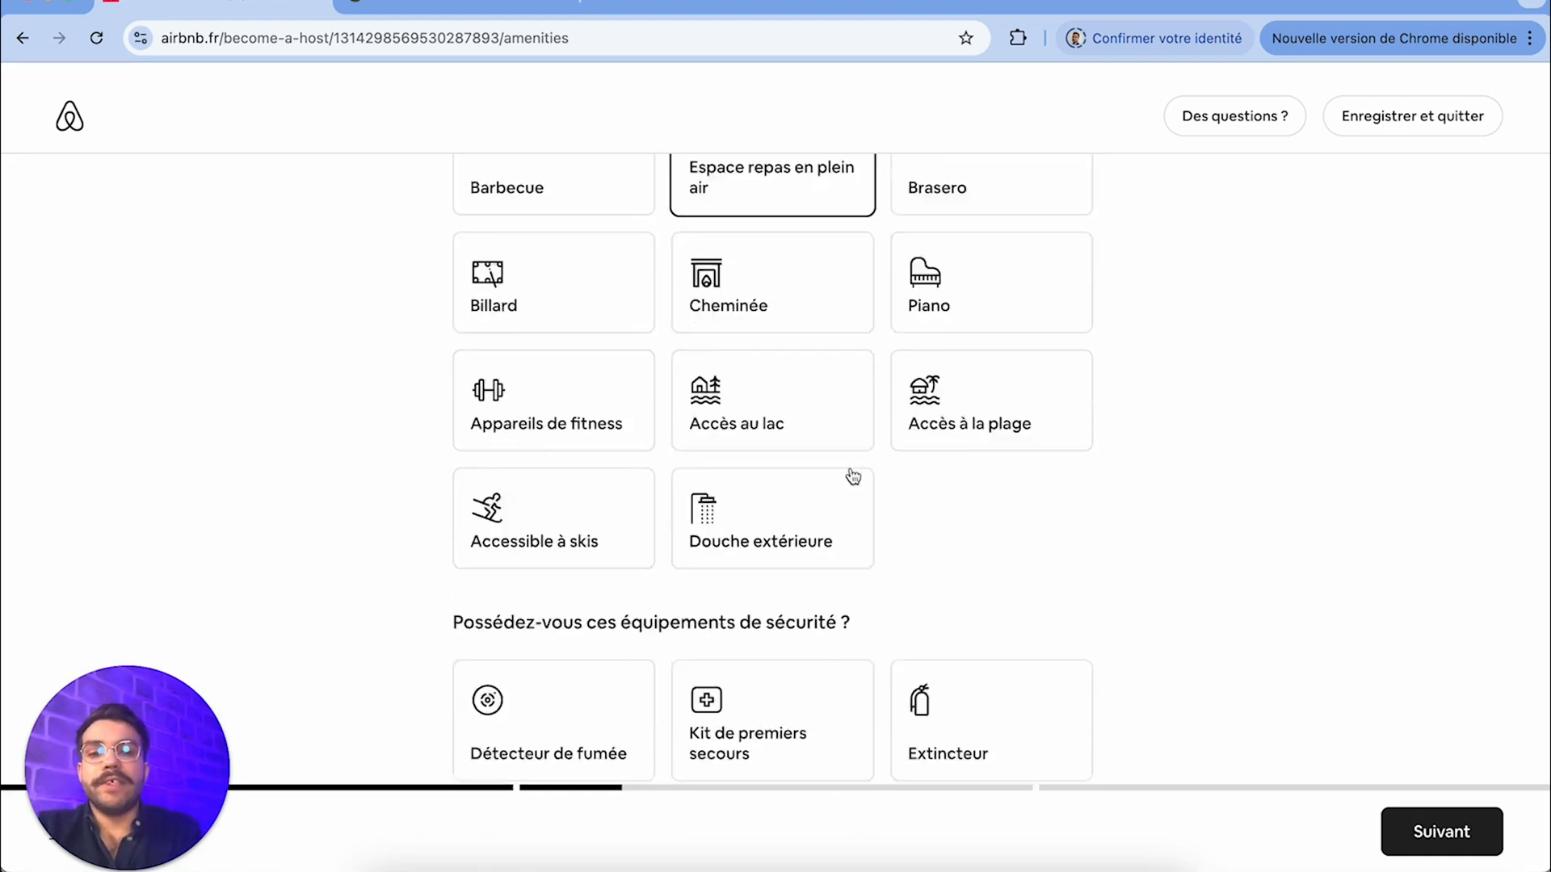
scroll(844, 464, up, 2)
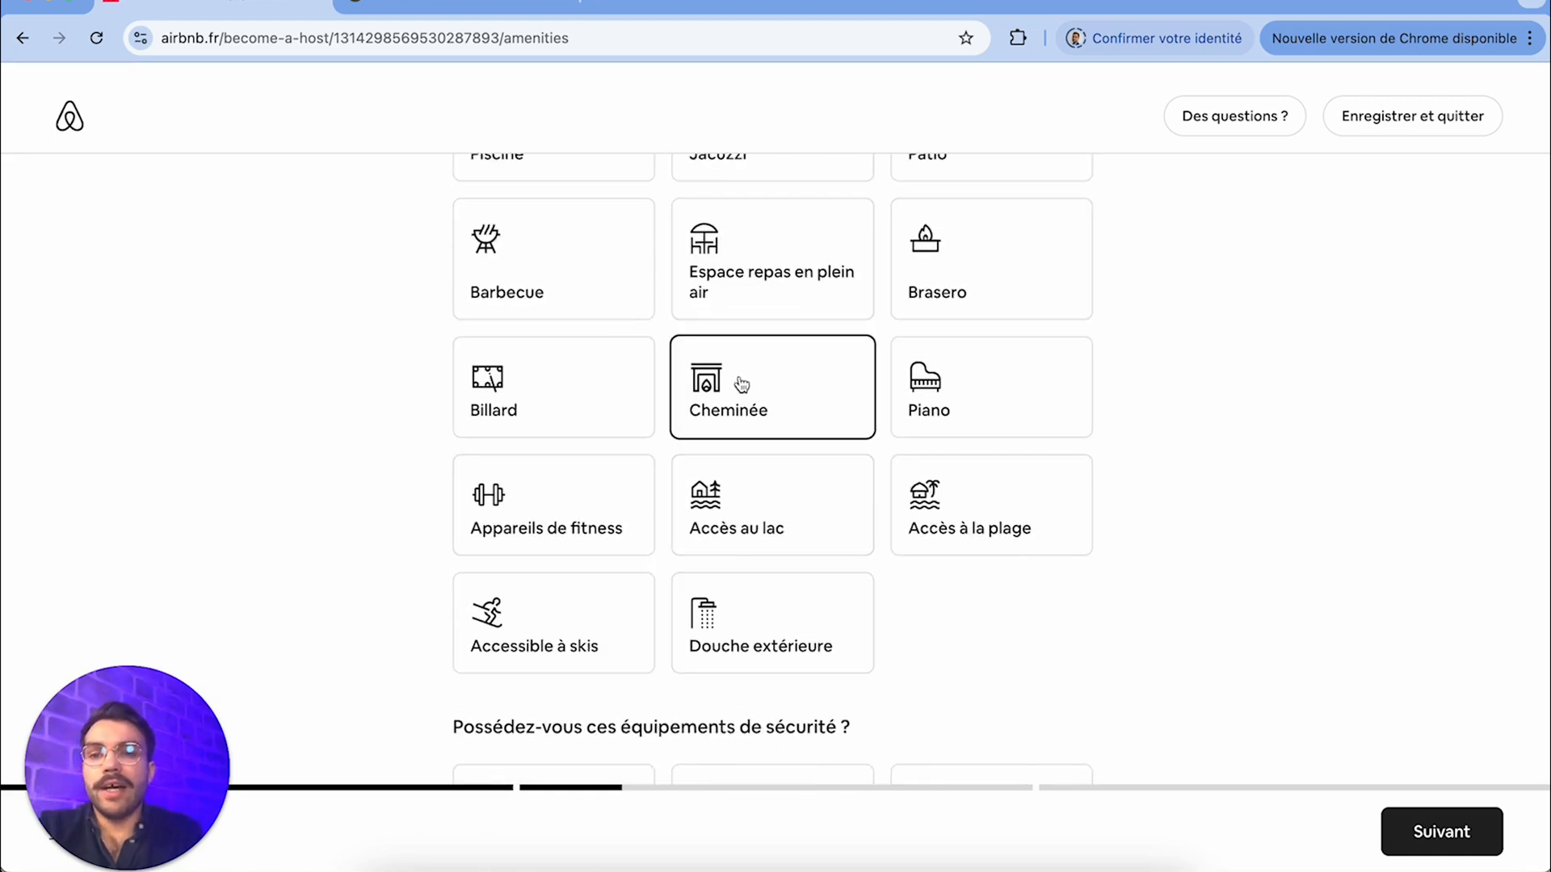
scroll(737, 469, up, 3)
scroll(739, 495, down, 7)
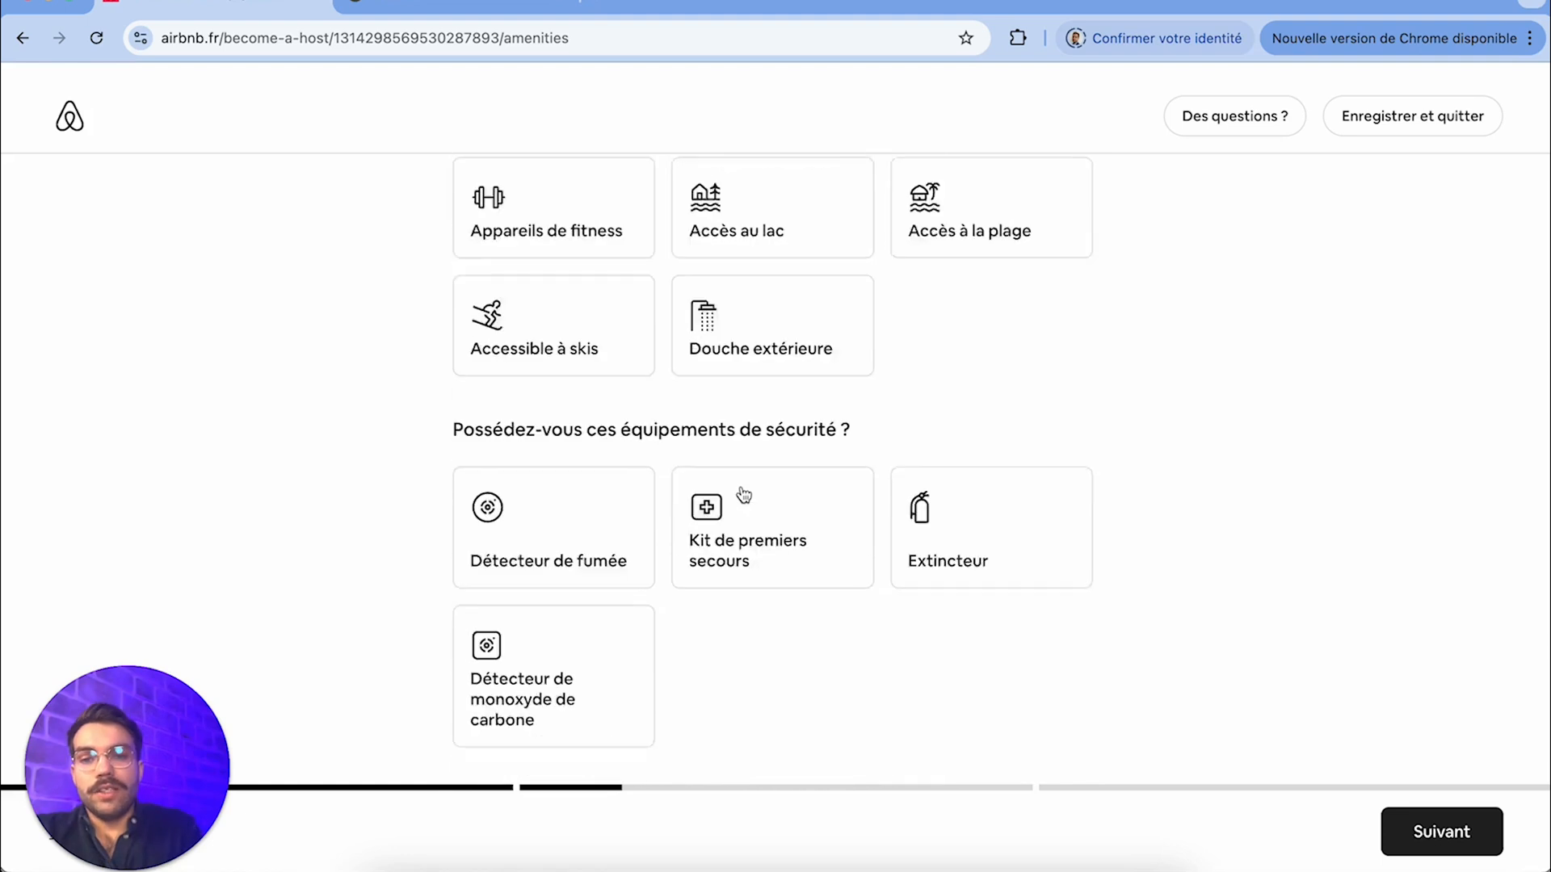
click(538, 542)
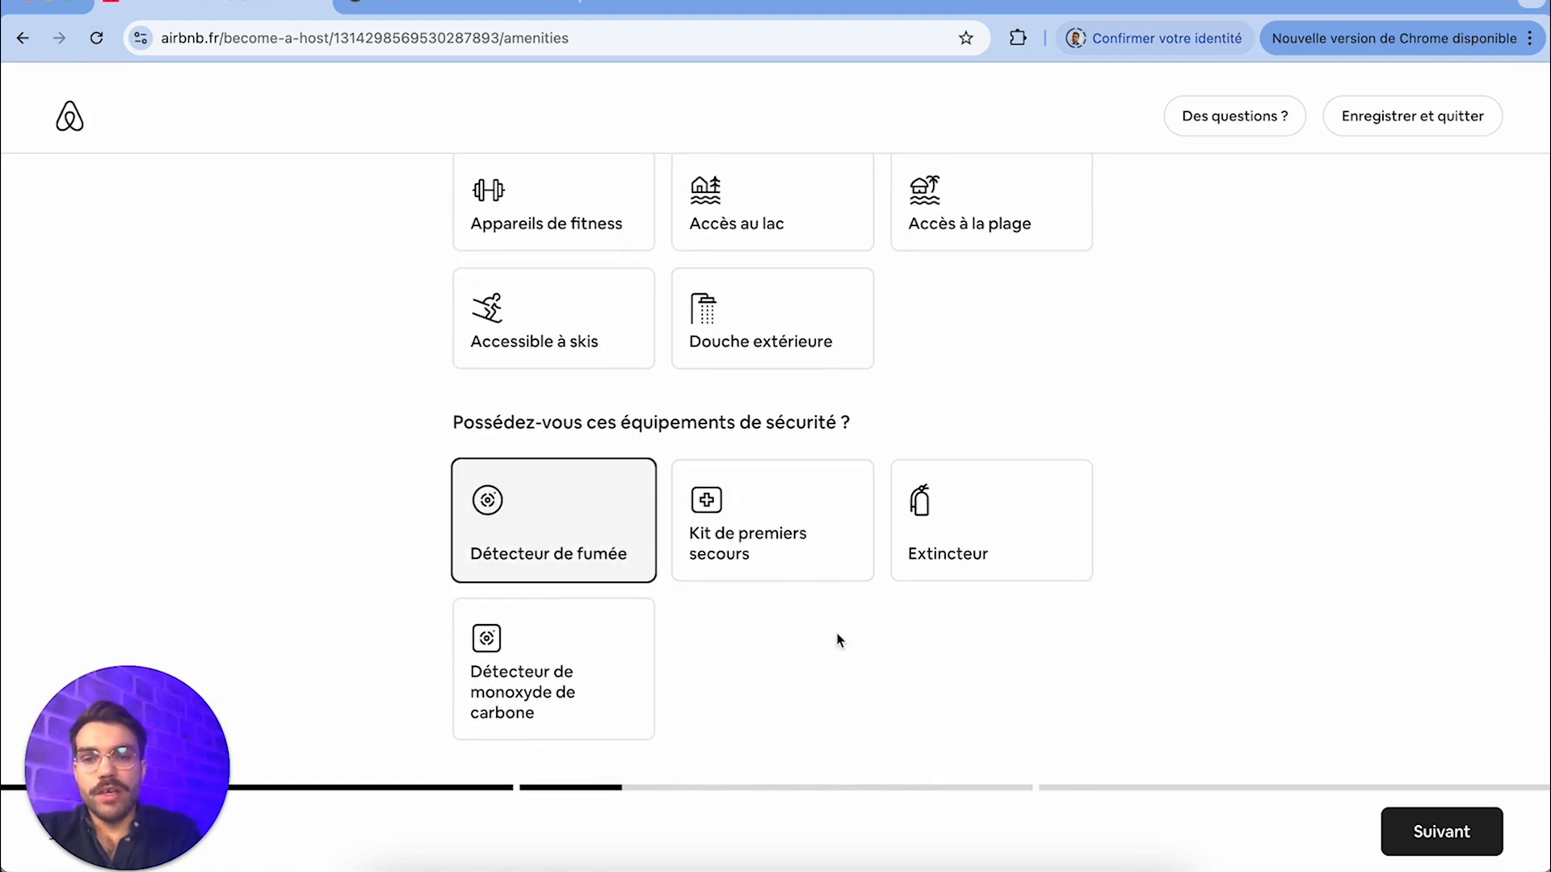
click(792, 571)
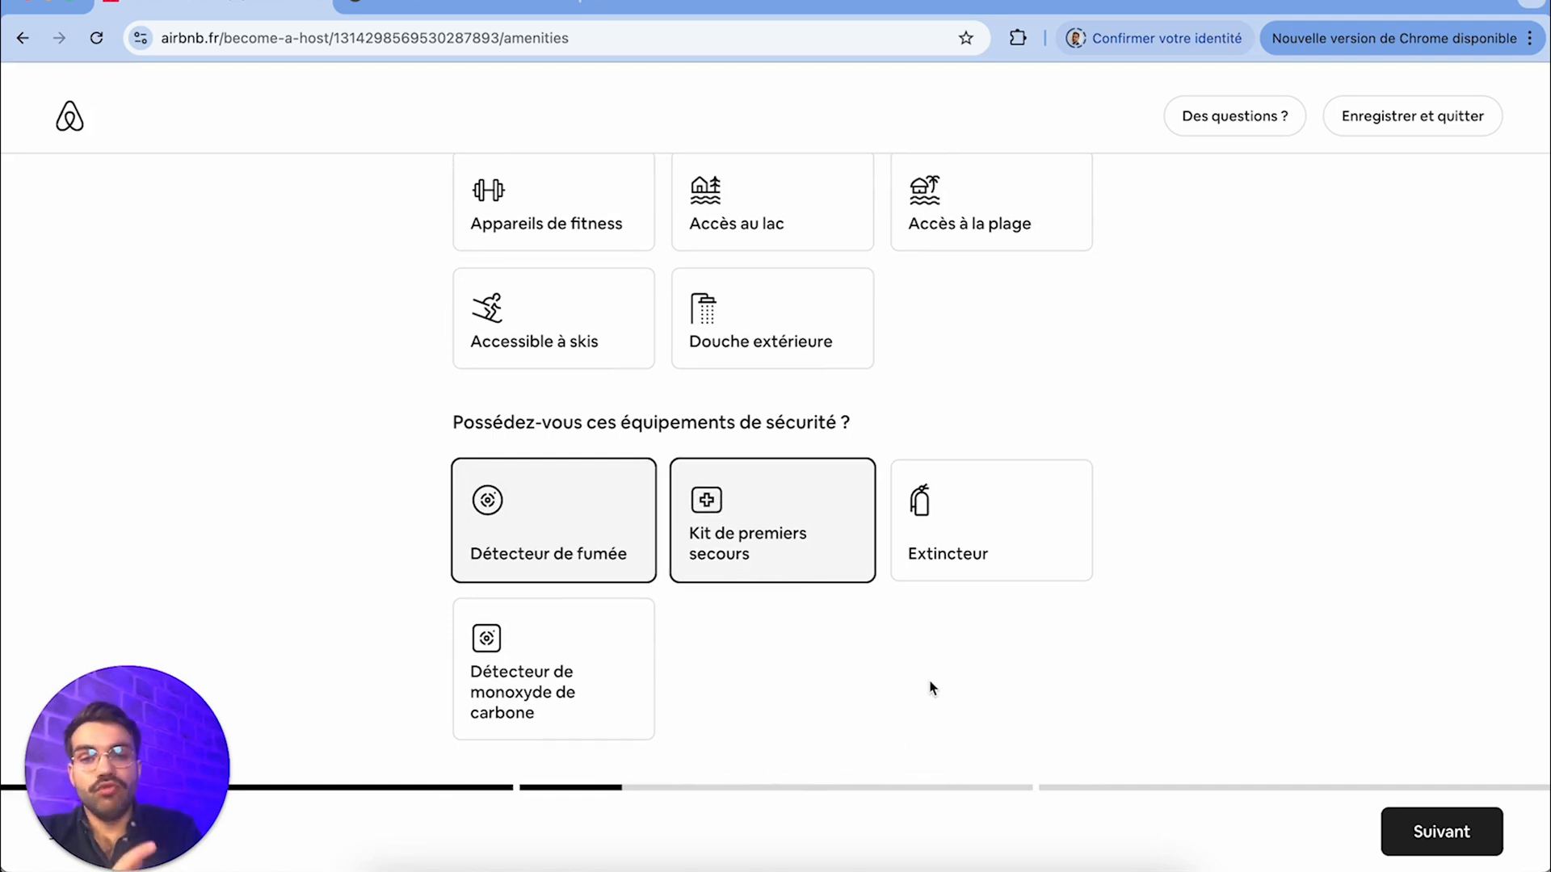
click(973, 533)
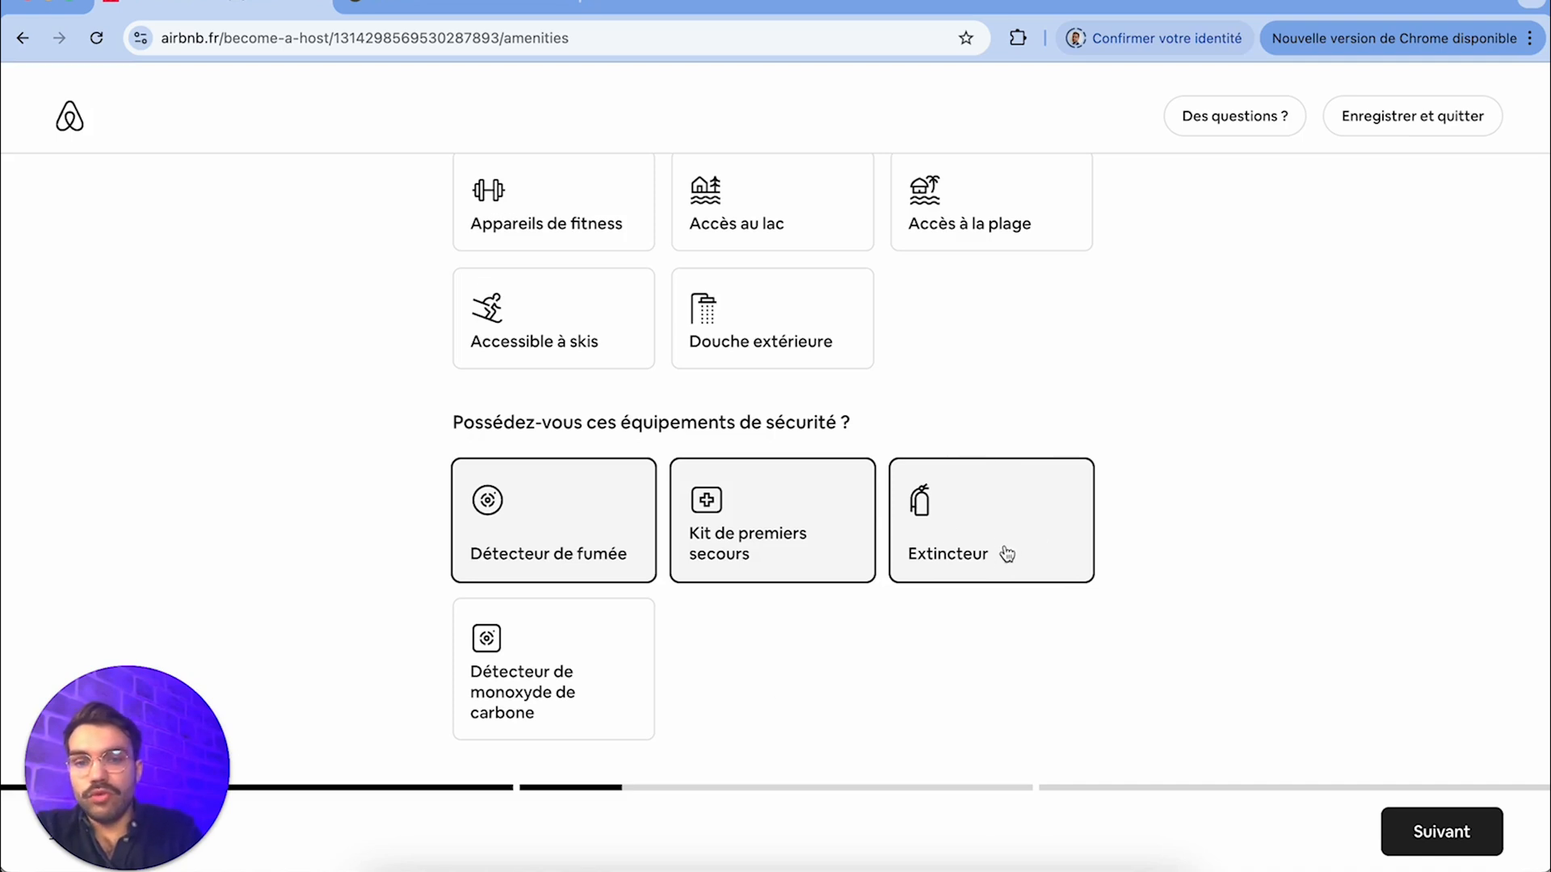
click(596, 652)
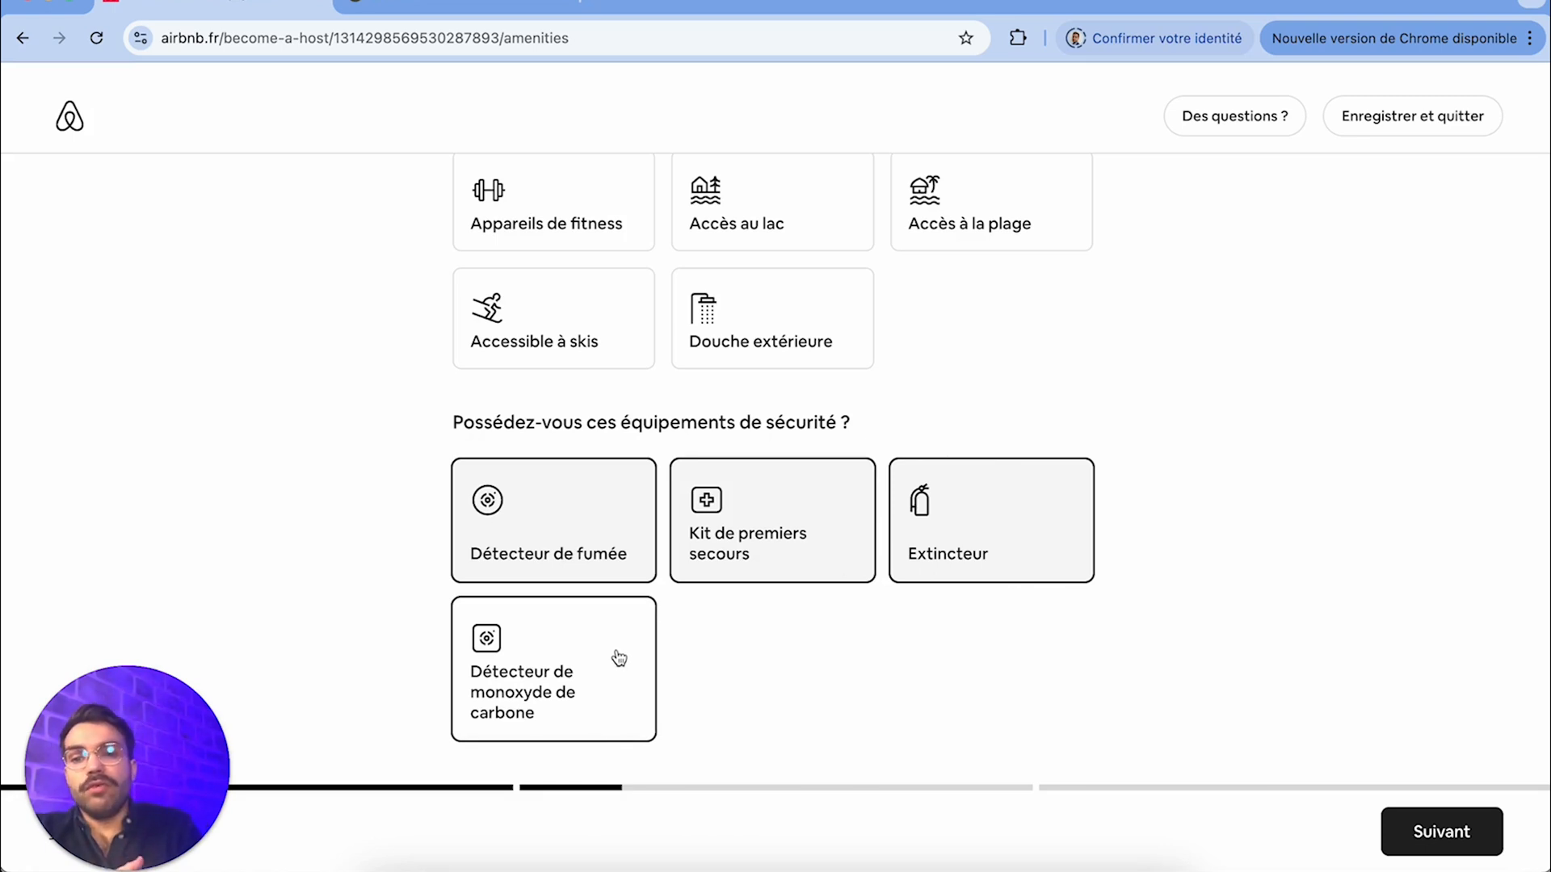
click(630, 674)
click(1430, 830)
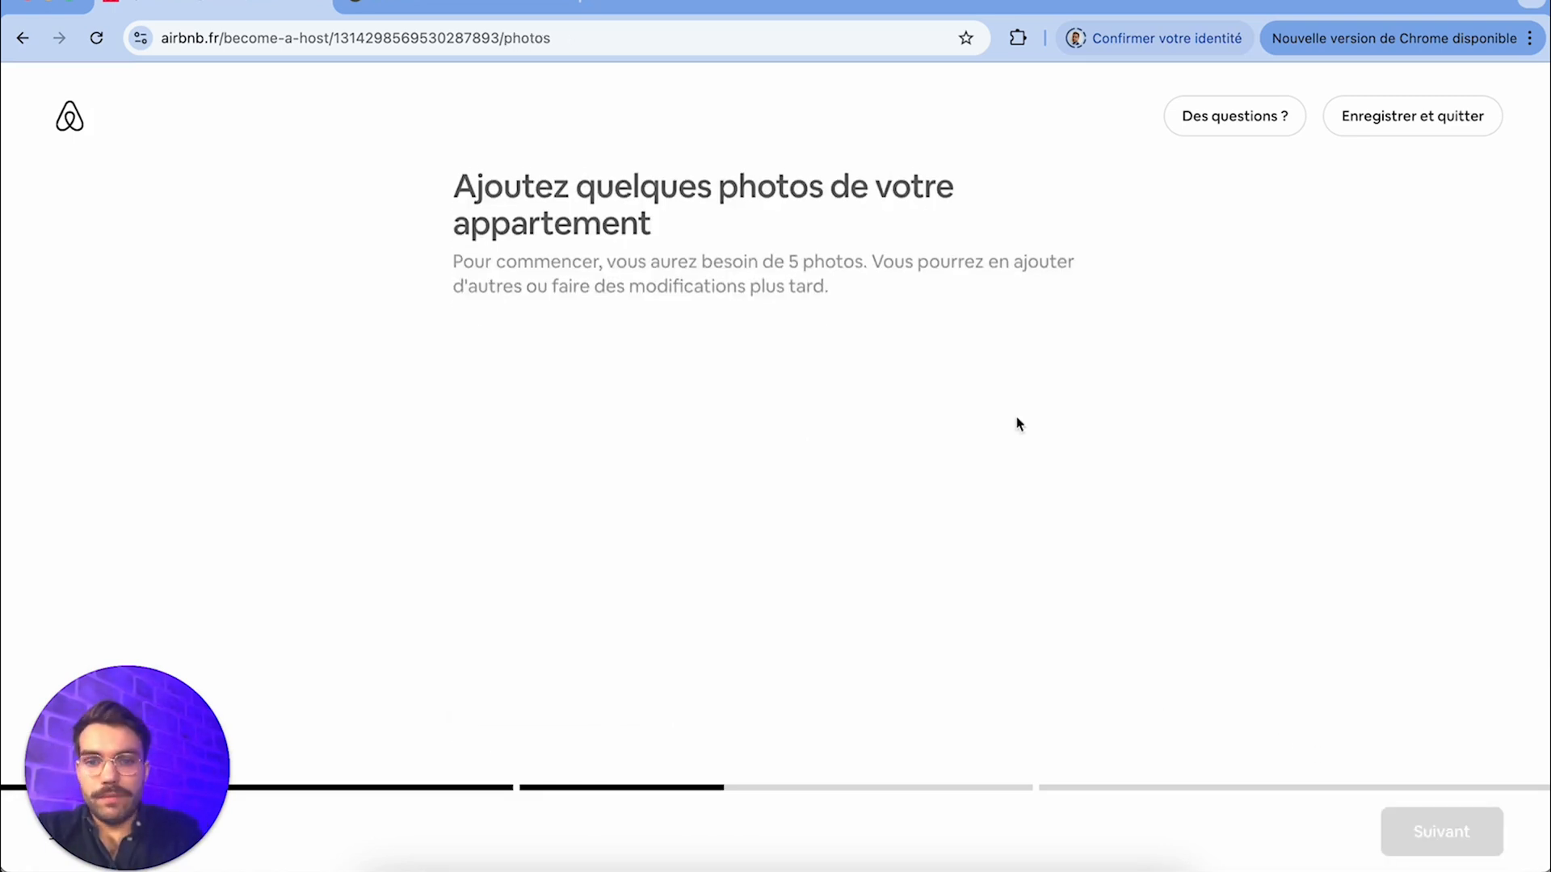
Add Balcon.jpg, Chambre.jpg, Cuisine.jpg, Salle de bain.jpg and Salon.jpg from the Photo folder to the listing and upload them
scroll(758, 437, down, 1)
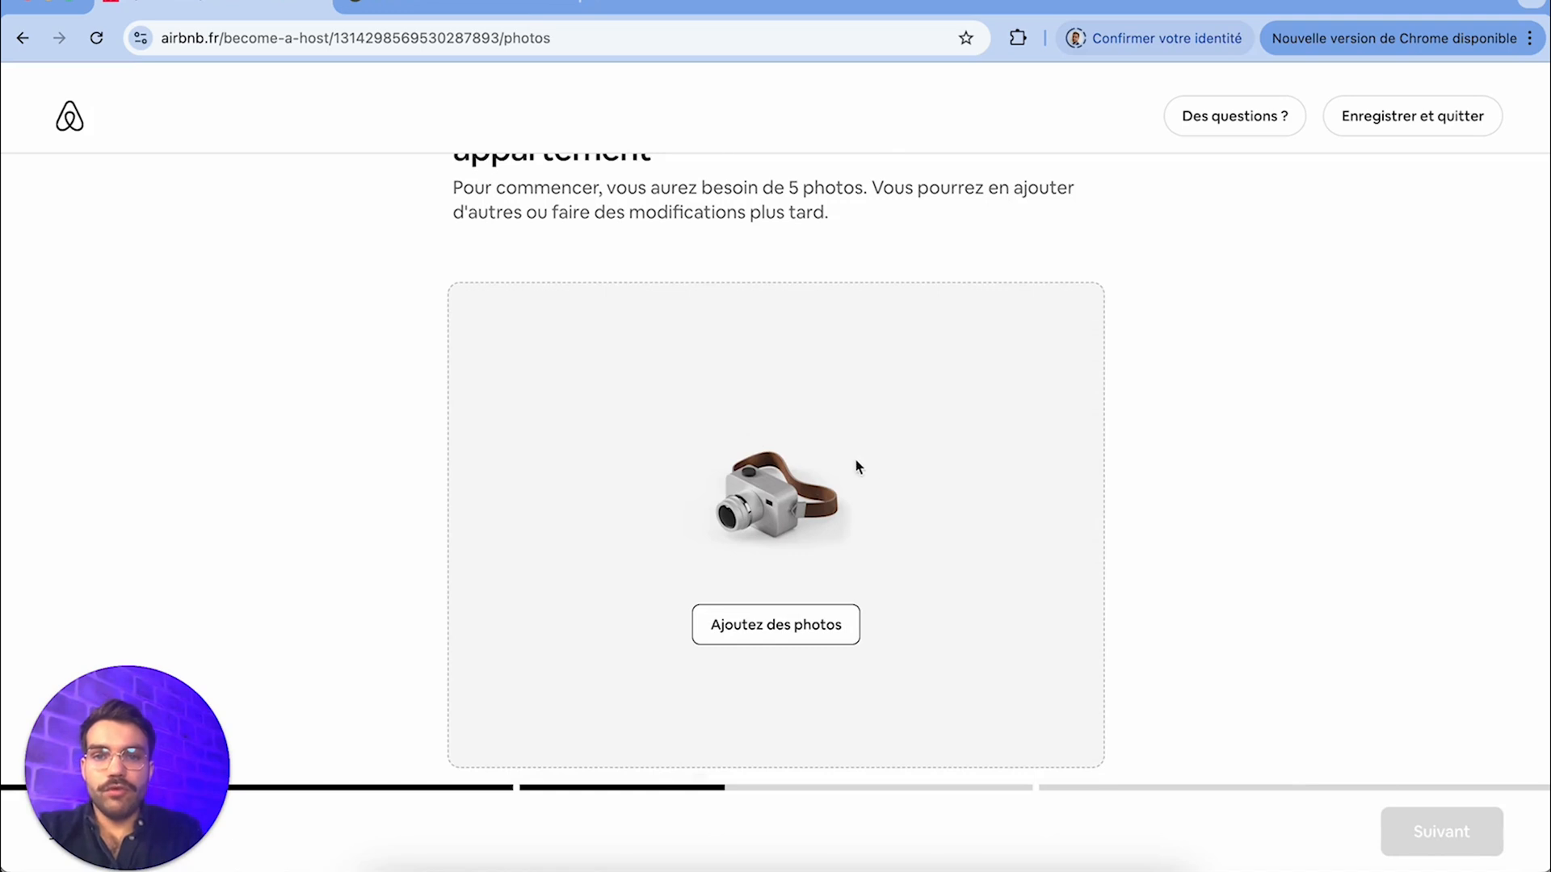
scroll(870, 462, up, 1)
scroll(870, 462, down, 1)
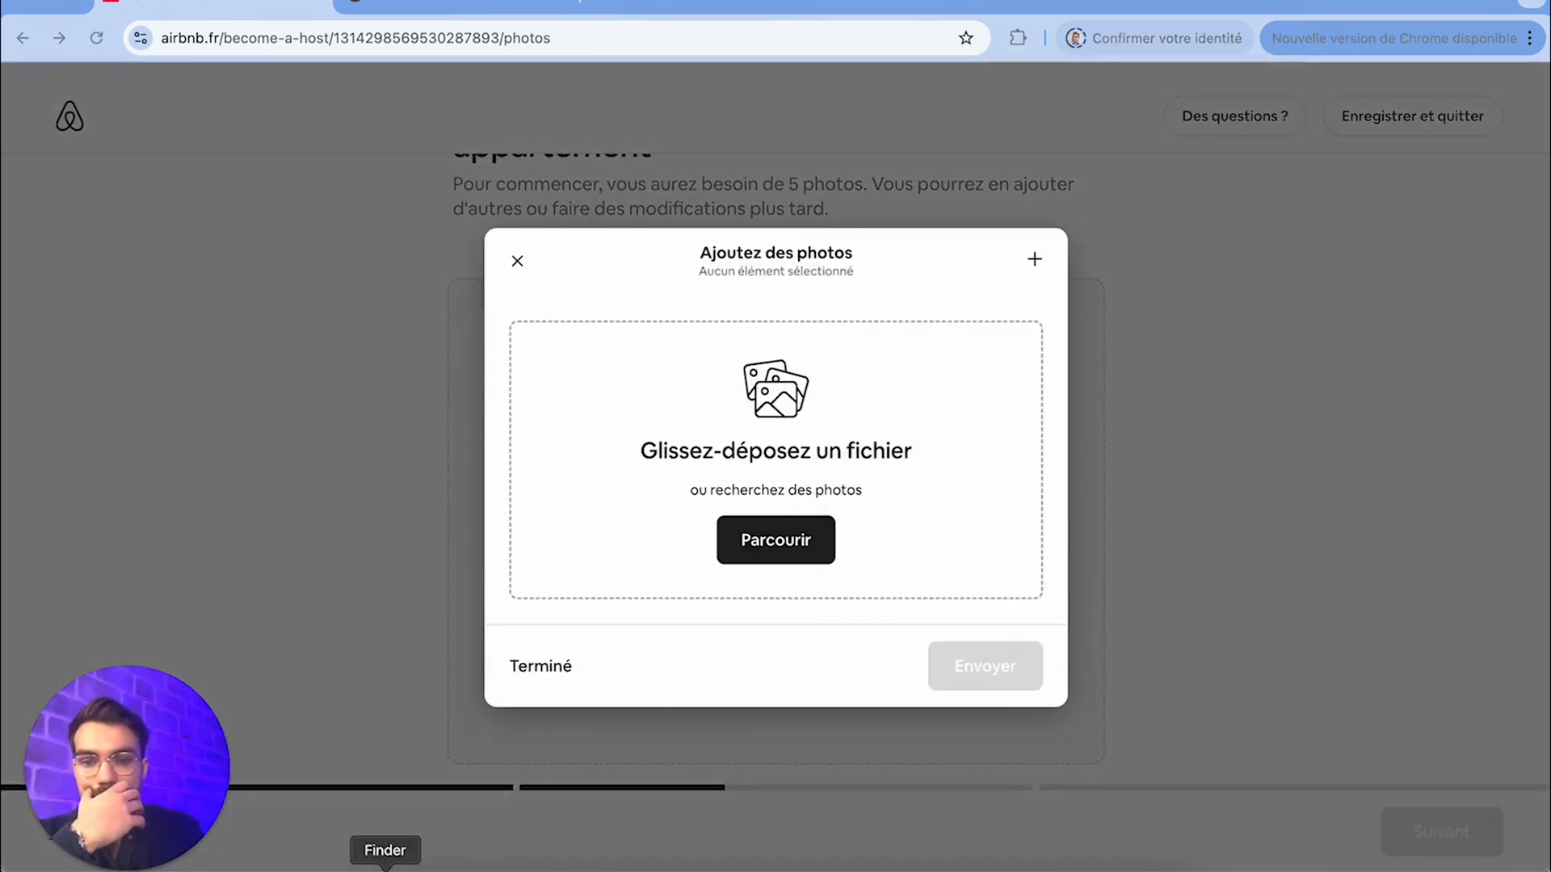
click(381, 868)
drag(1260, 333, 799, 460)
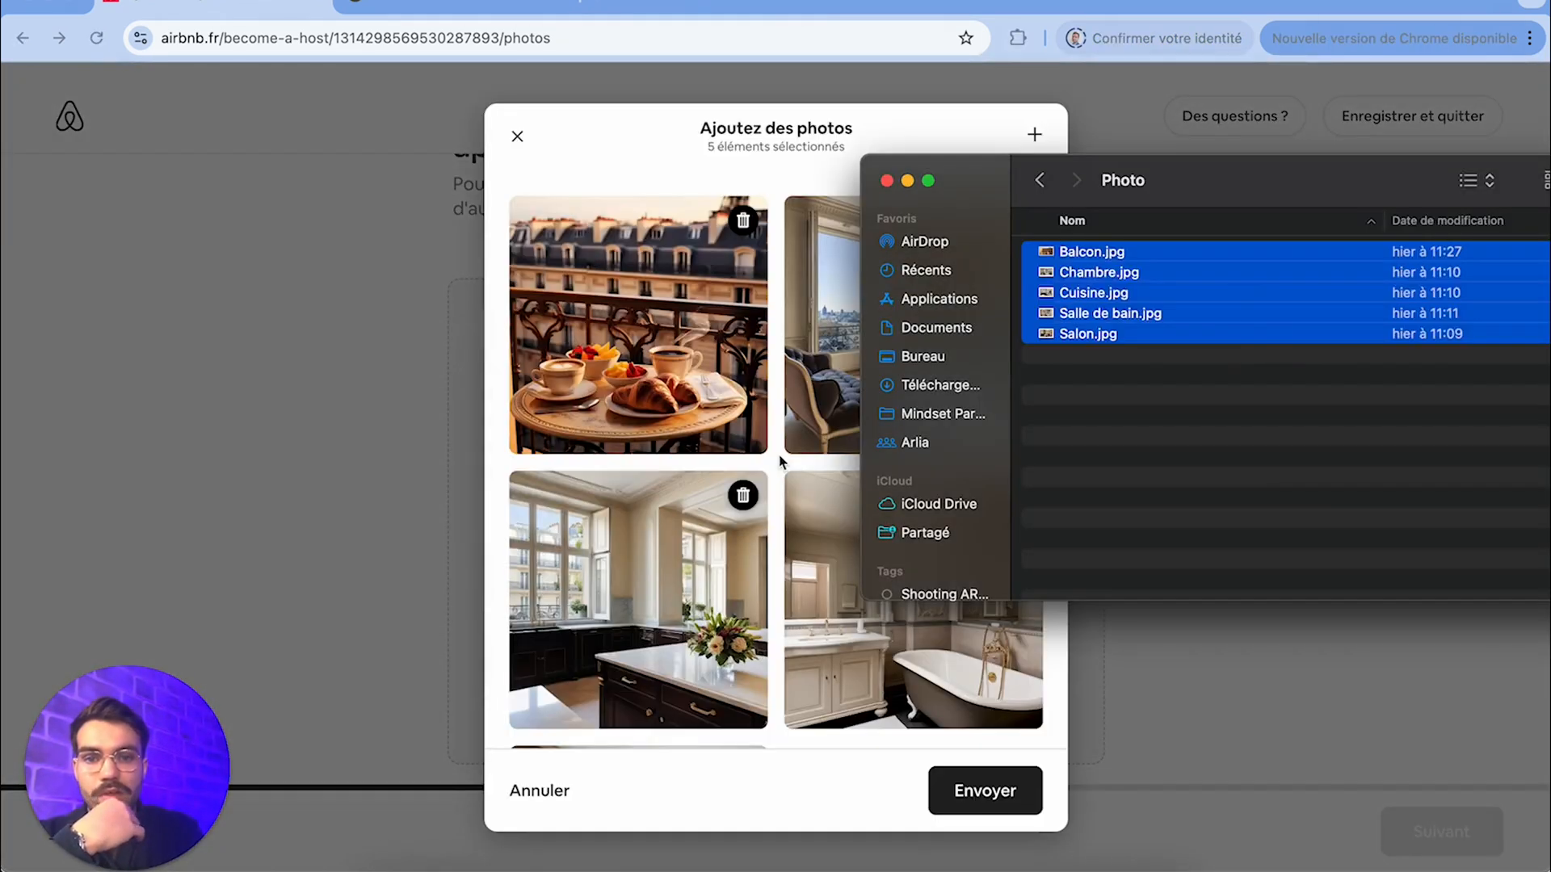
click(924, 740)
click(999, 806)
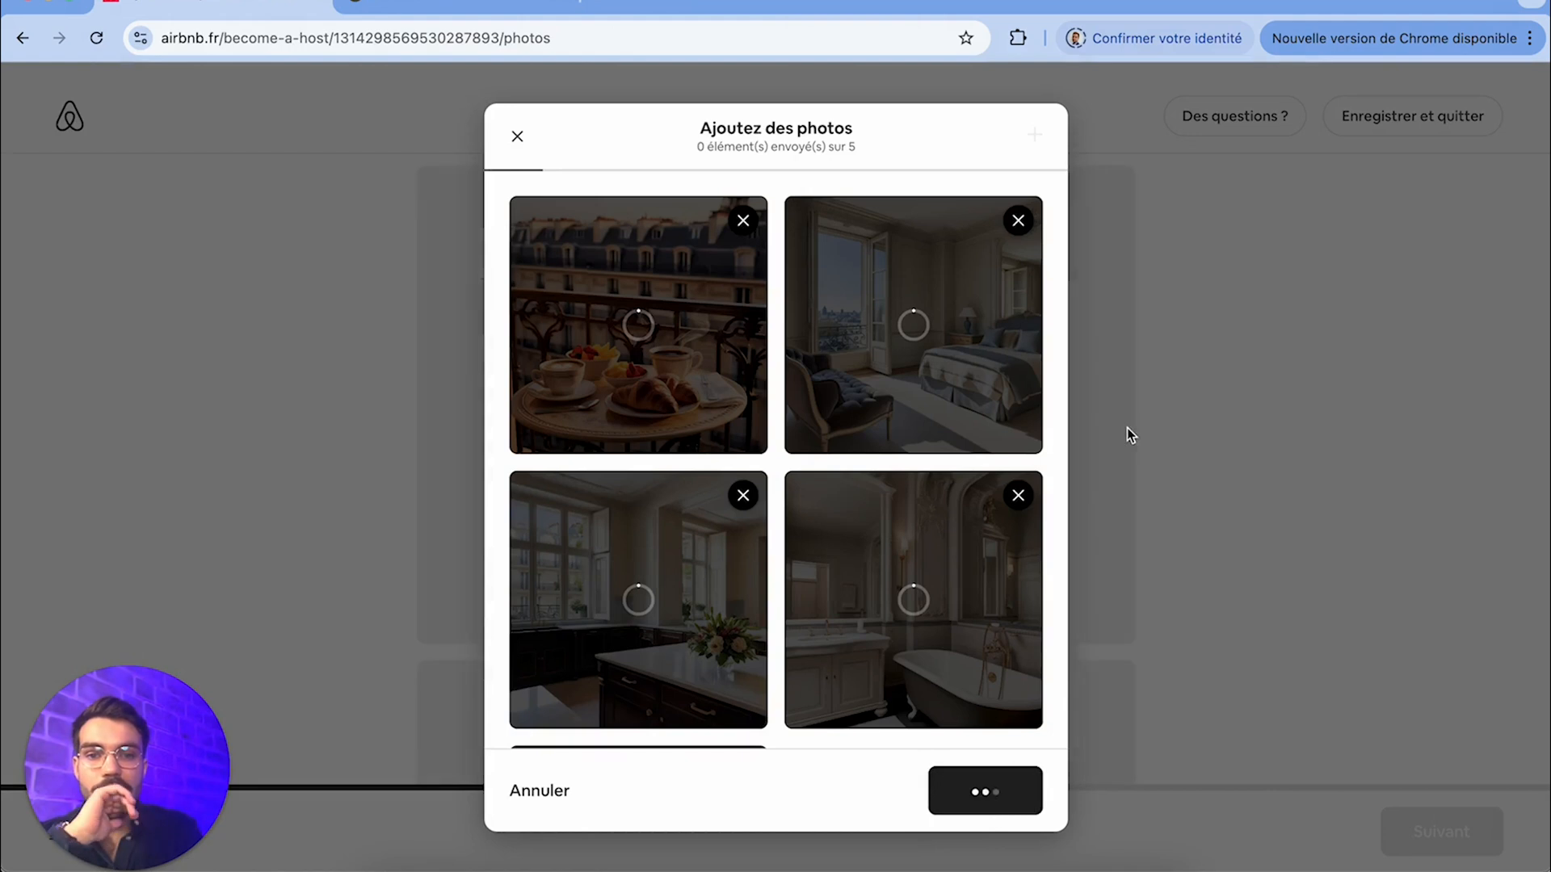
Review the uploaded apartment photos, checking the cover photo and the order of the remaining pictures
scroll(796, 465, down, 3)
scroll(790, 471, down, 3)
scroll(762, 632, up, 6)
scroll(763, 632, down, 3)
scroll(763, 635, down, 4)
scroll(763, 634, up, 6)
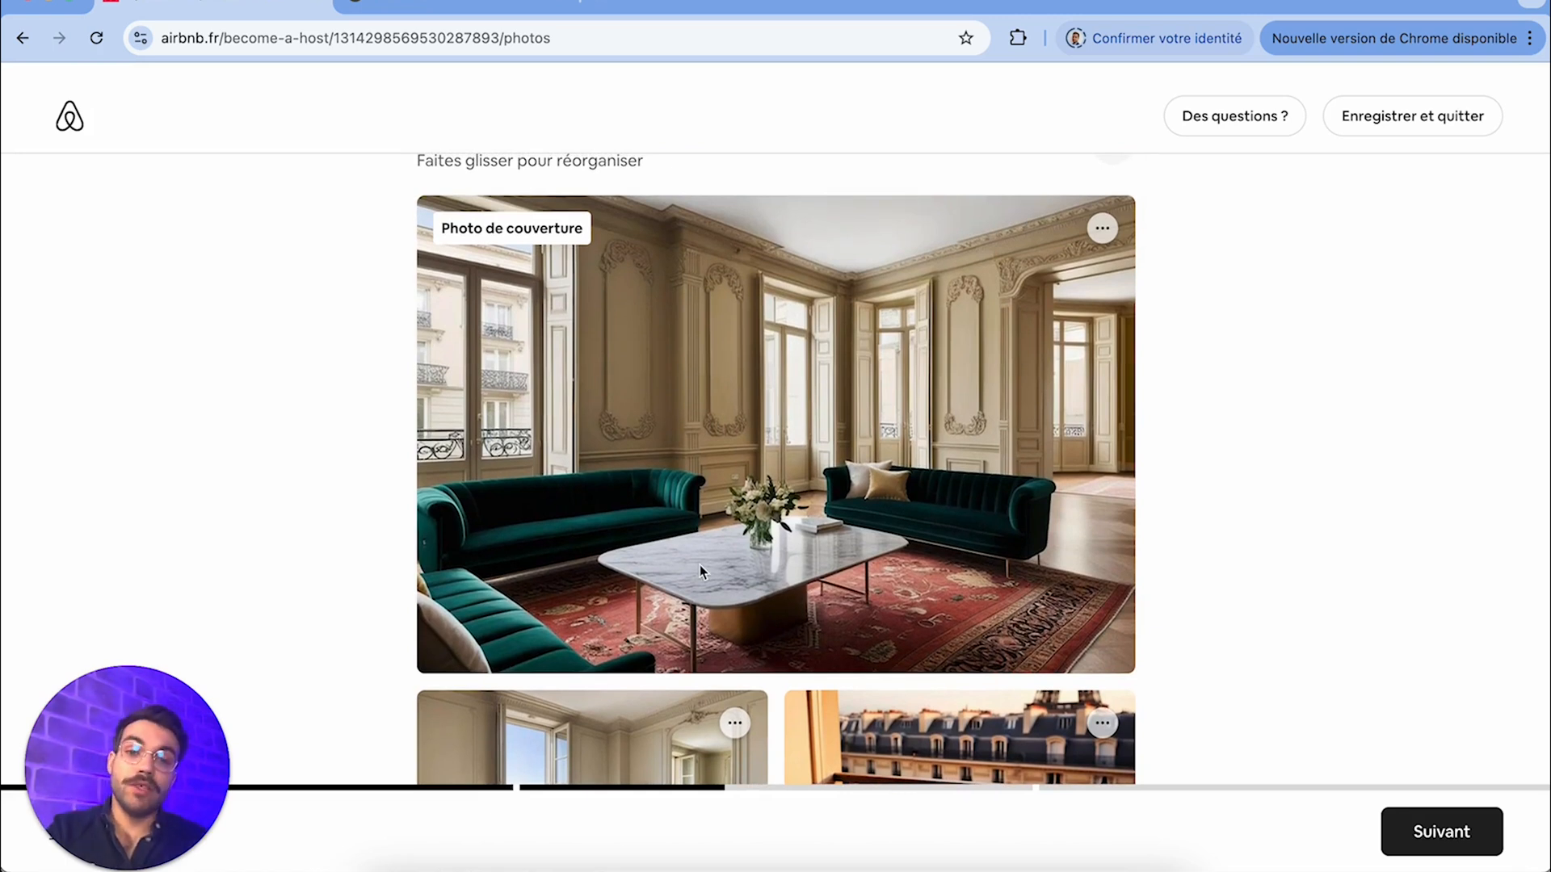
scroll(700, 568, down, 2)
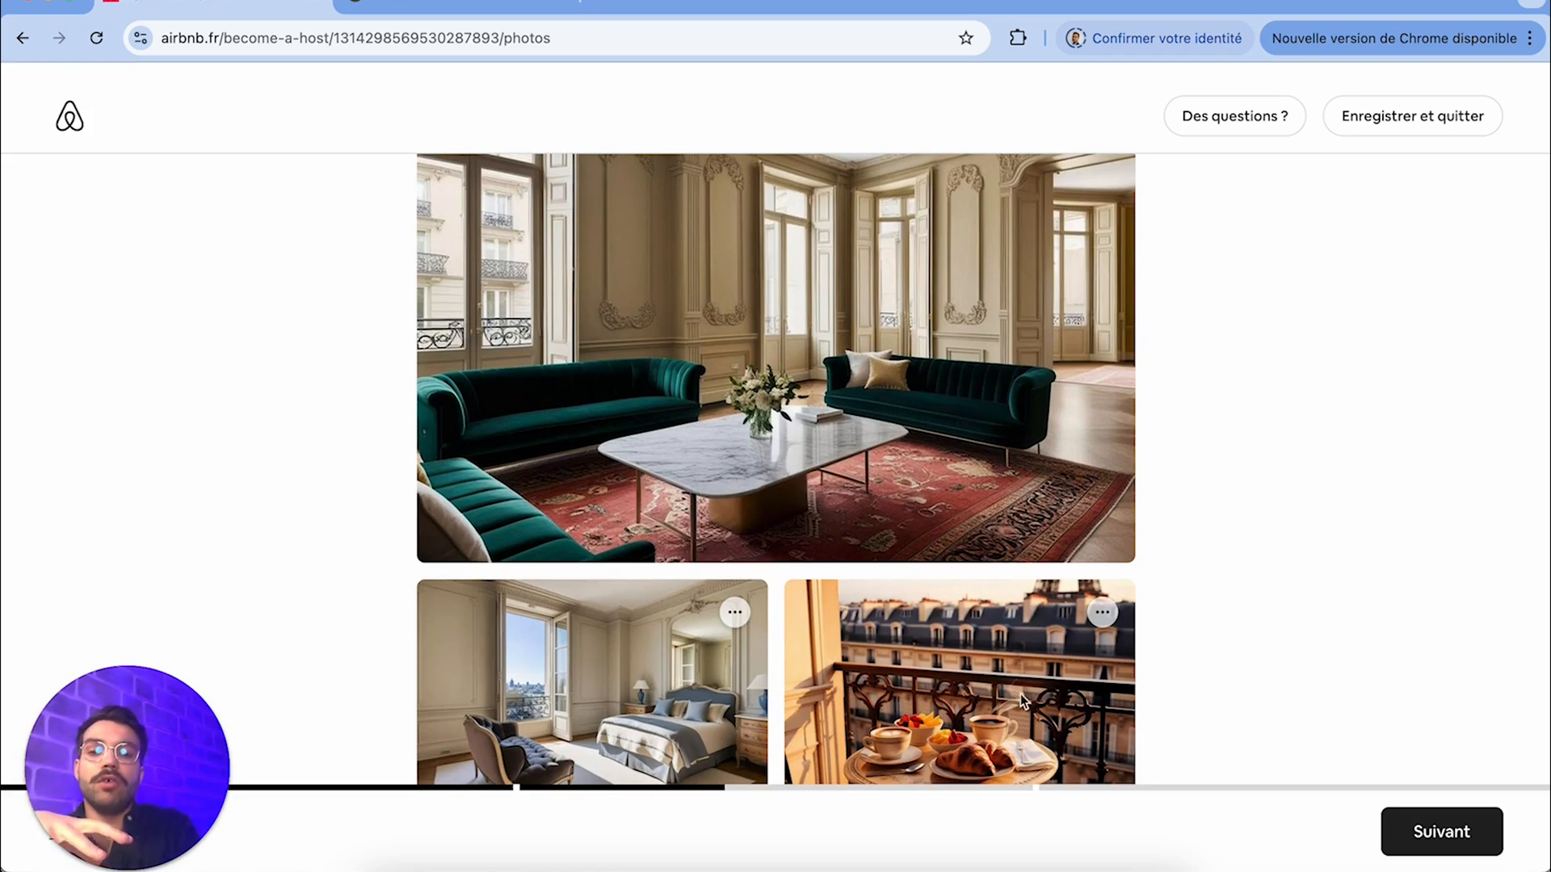
scroll(1005, 709, down, 1)
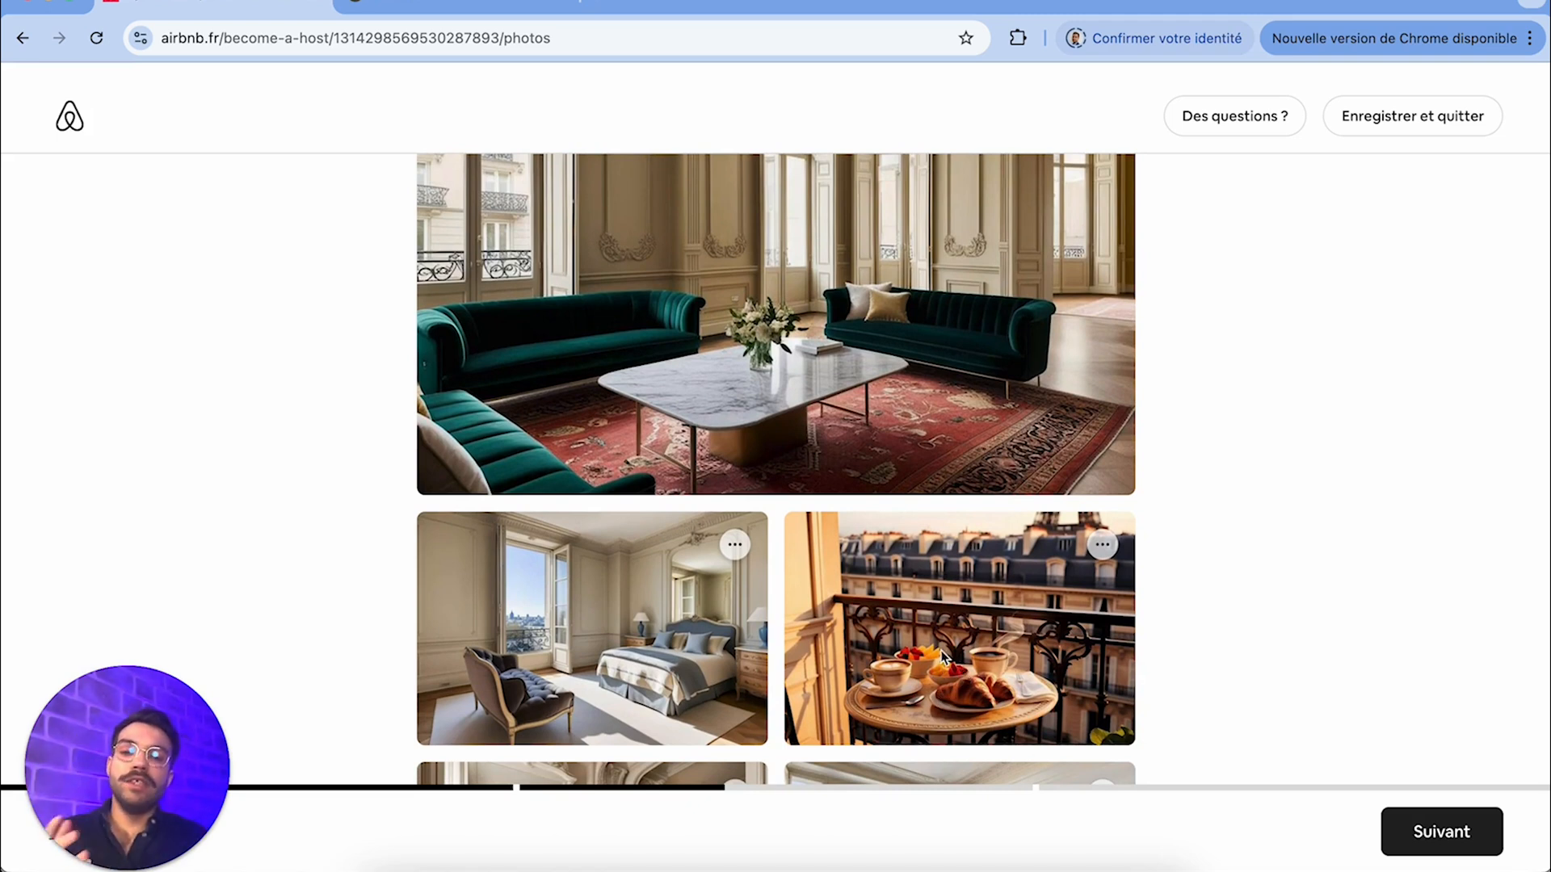
scroll(799, 473, up, 2)
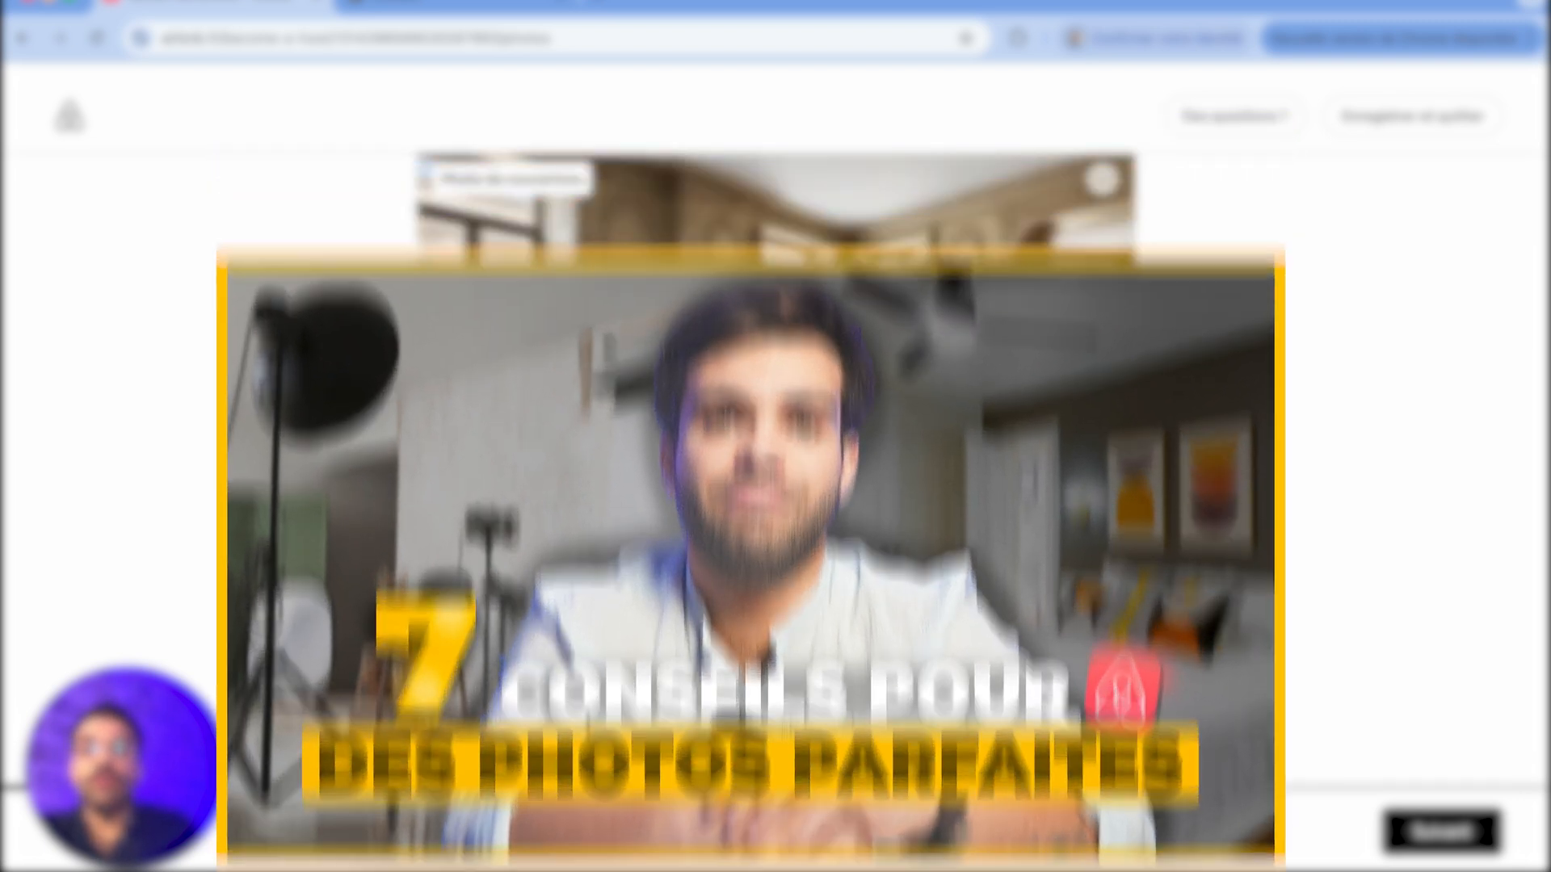
scroll(798, 465, down, 1)
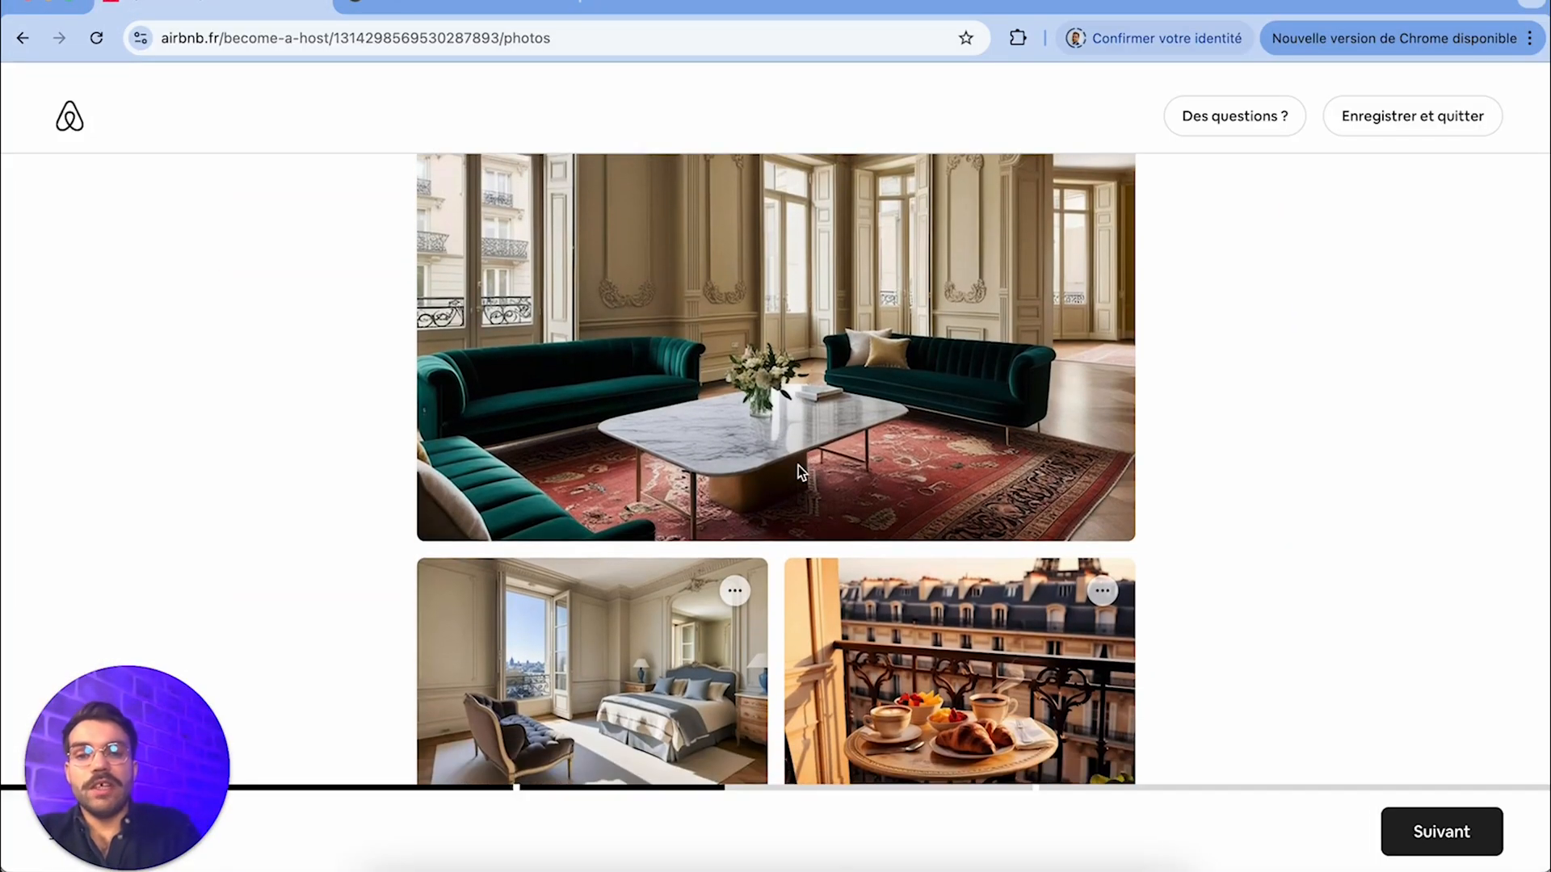
scroll(776, 667, down, 1)
scroll(775, 668, down, 2)
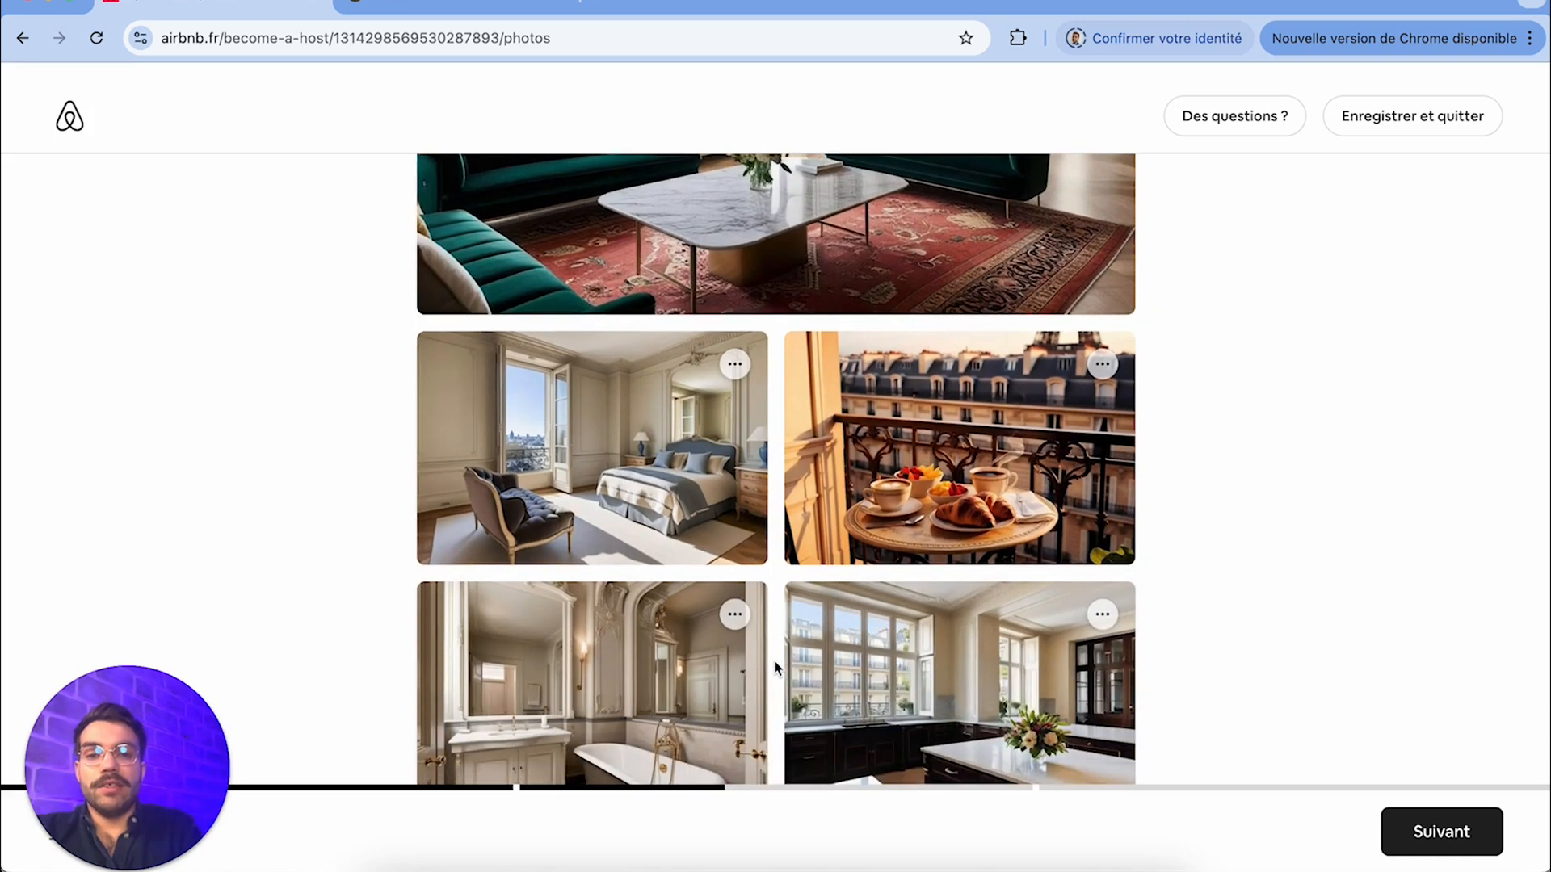
scroll(776, 667, down, 2)
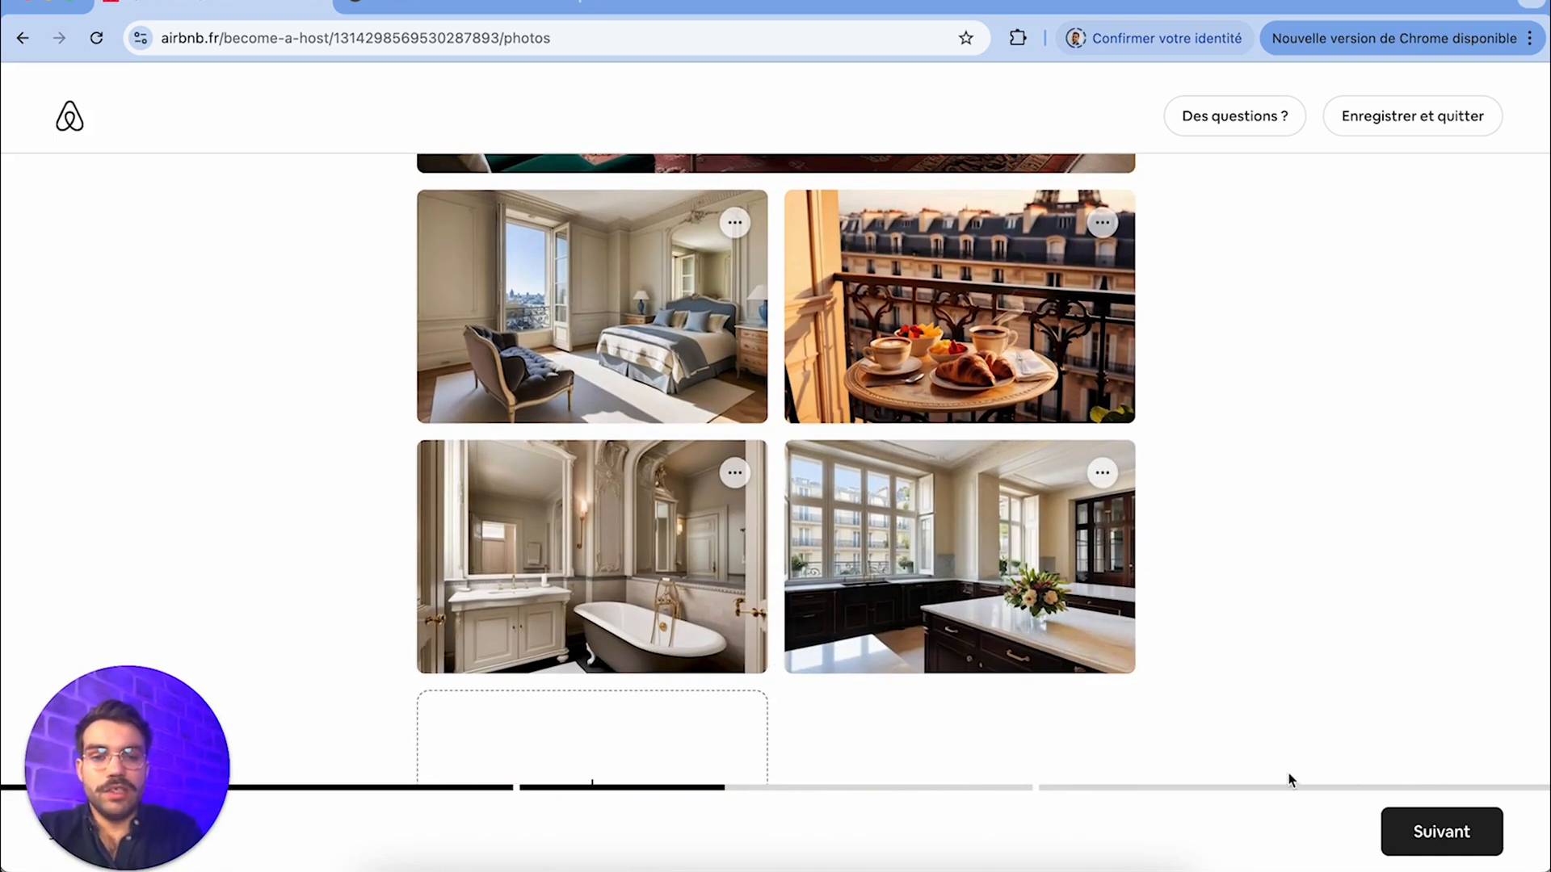
Accept the photos, title the listing "Champs Élysées / Luxe" and confirm the title
click(1464, 856)
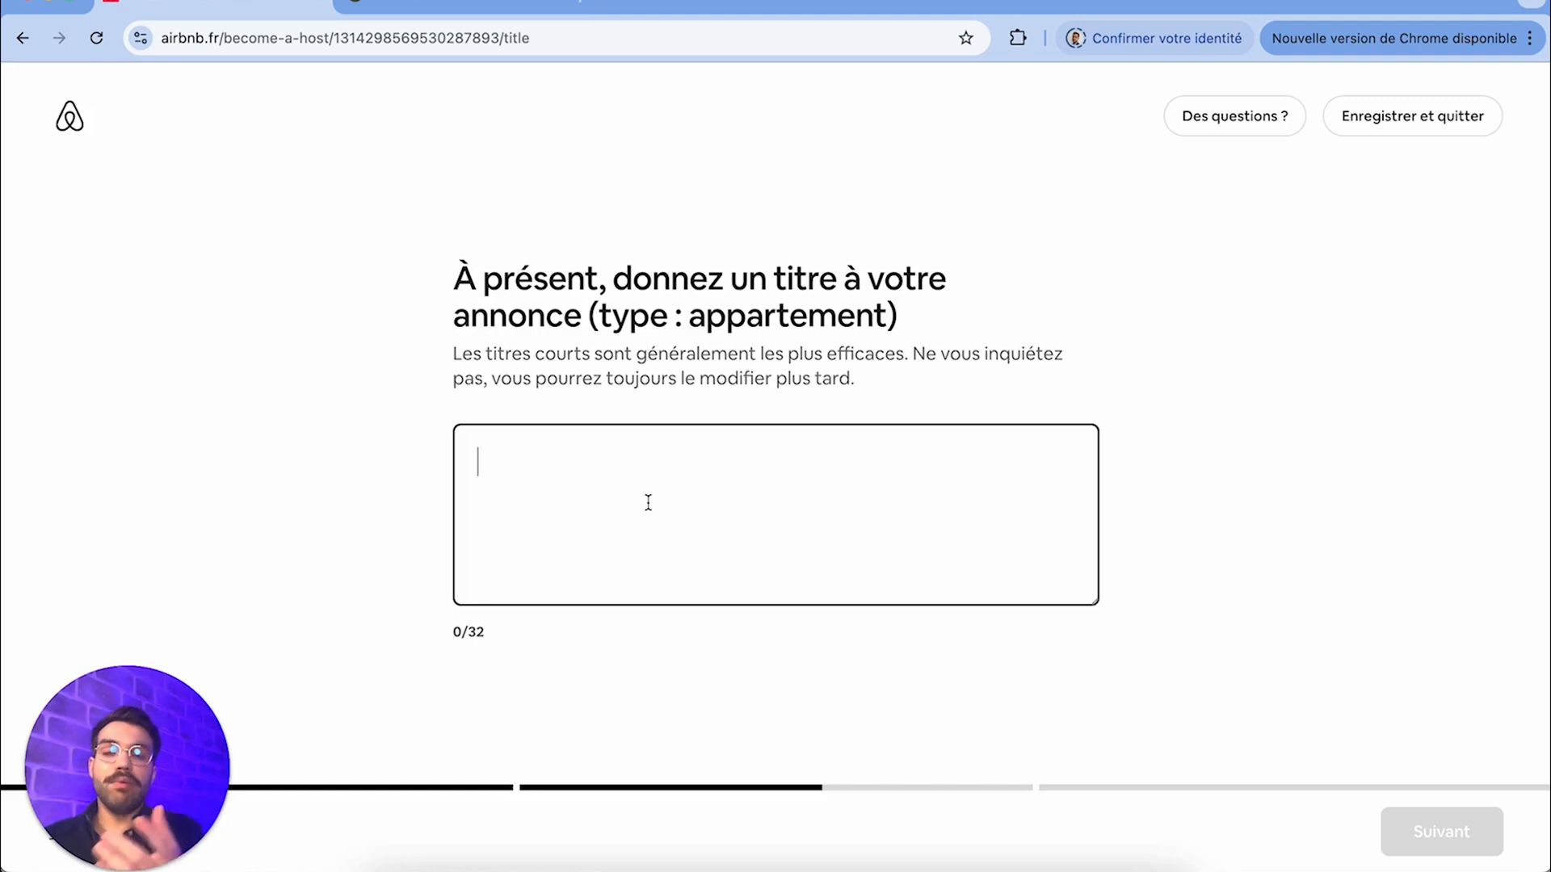
text(CHa)
key(BackSpace)
key(BackSpace)
text(h)
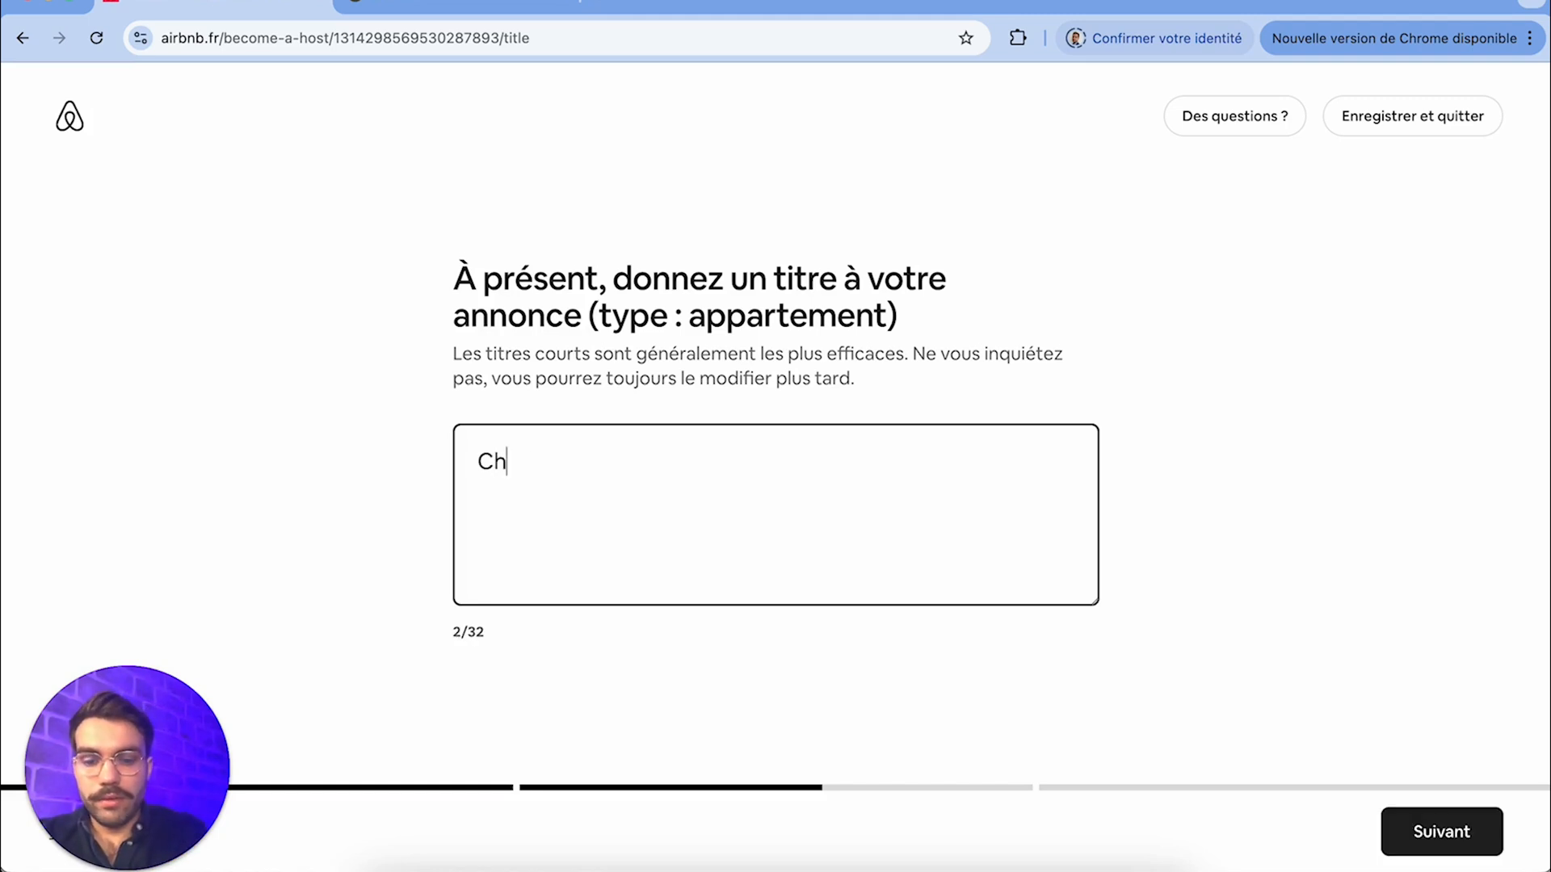
text(amps Élysées / LUxe)
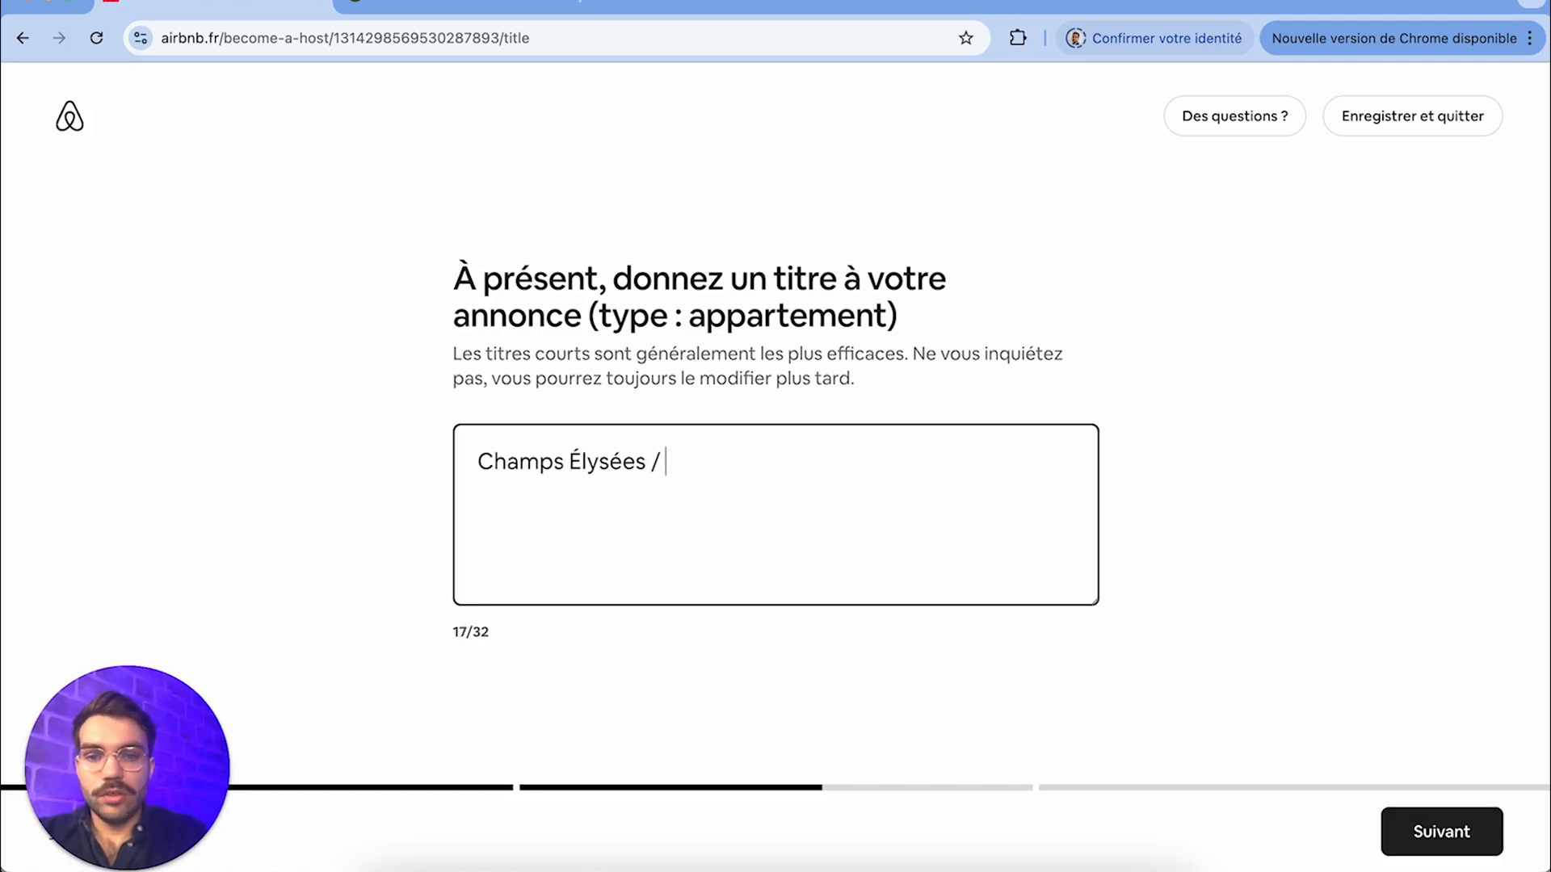
key(BackSpace)
key(BackSpace)
key(BackSpace)
text(uxe)
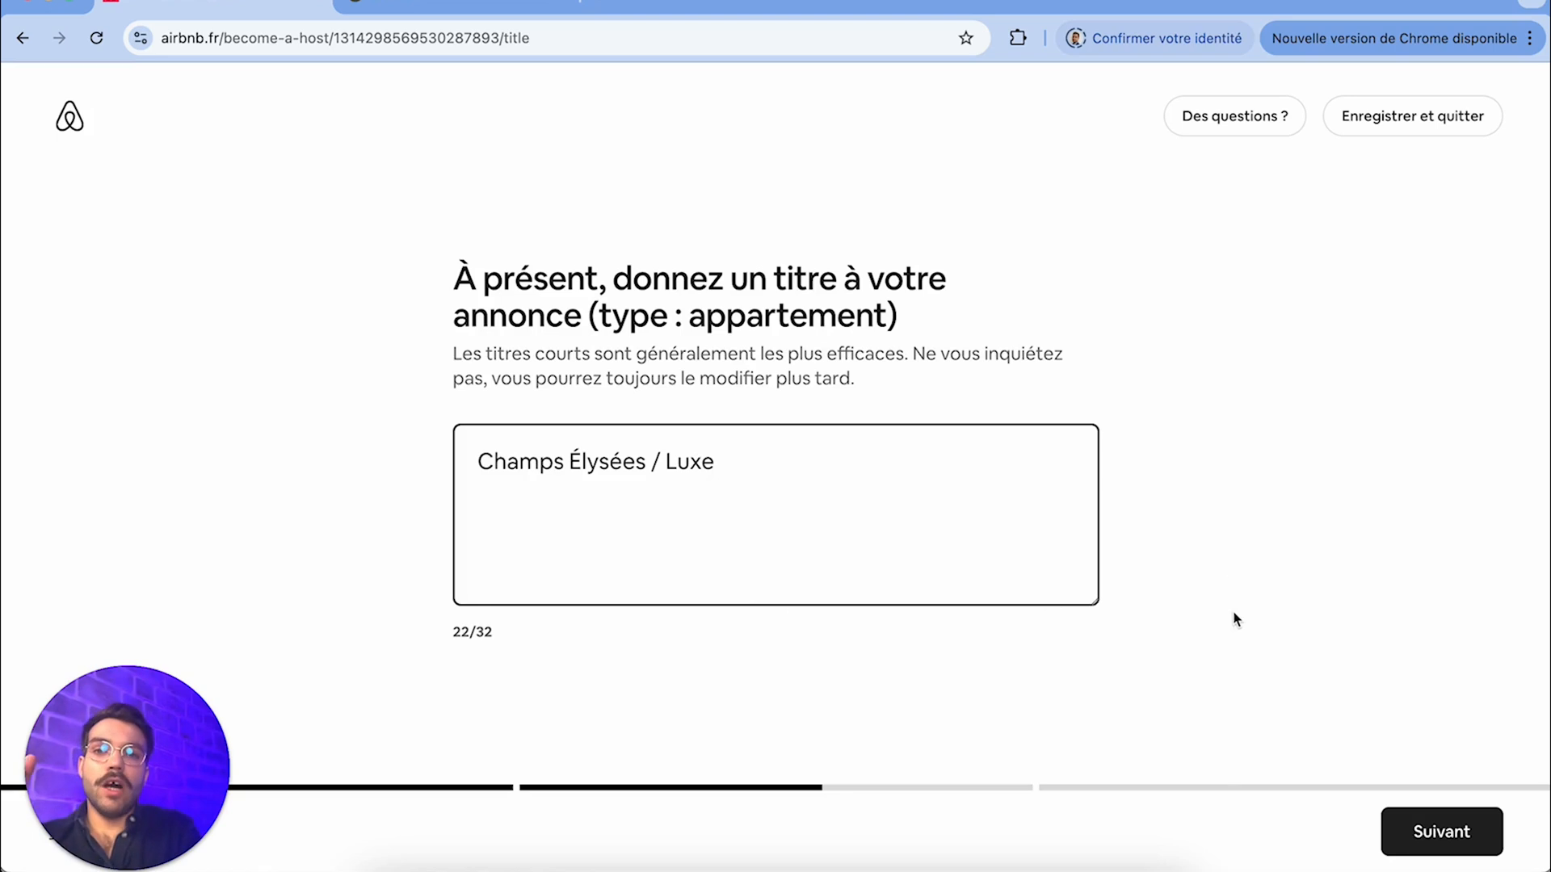
click(1456, 832)
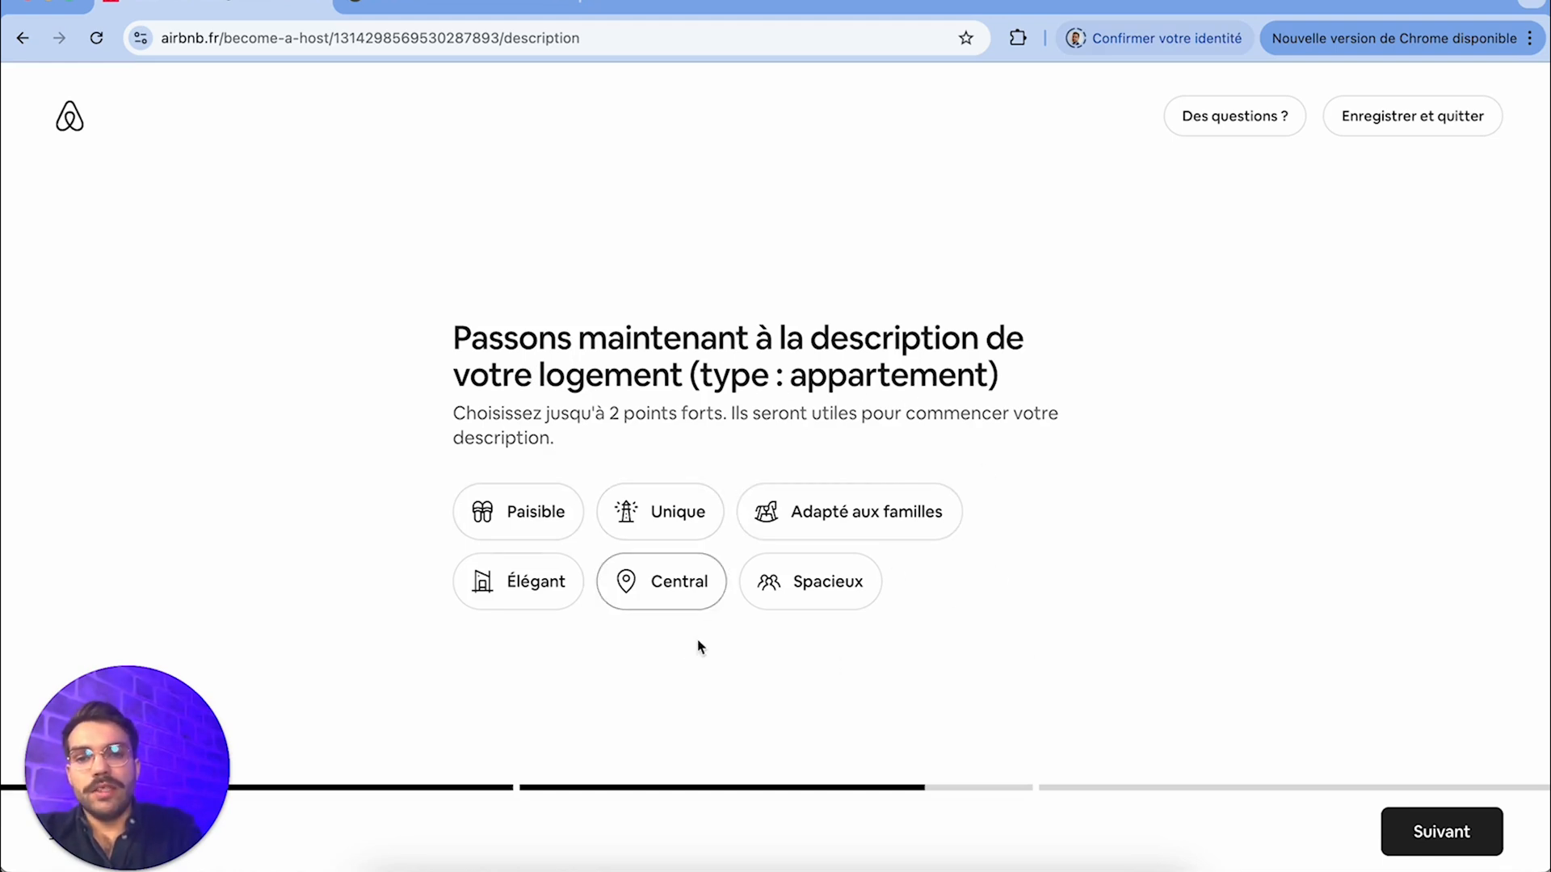
Choose Élégant and Central as the apartment's highlights and accept the suggested description "Profitez d'un logement élégant et central."
click(499, 596)
click(682, 603)
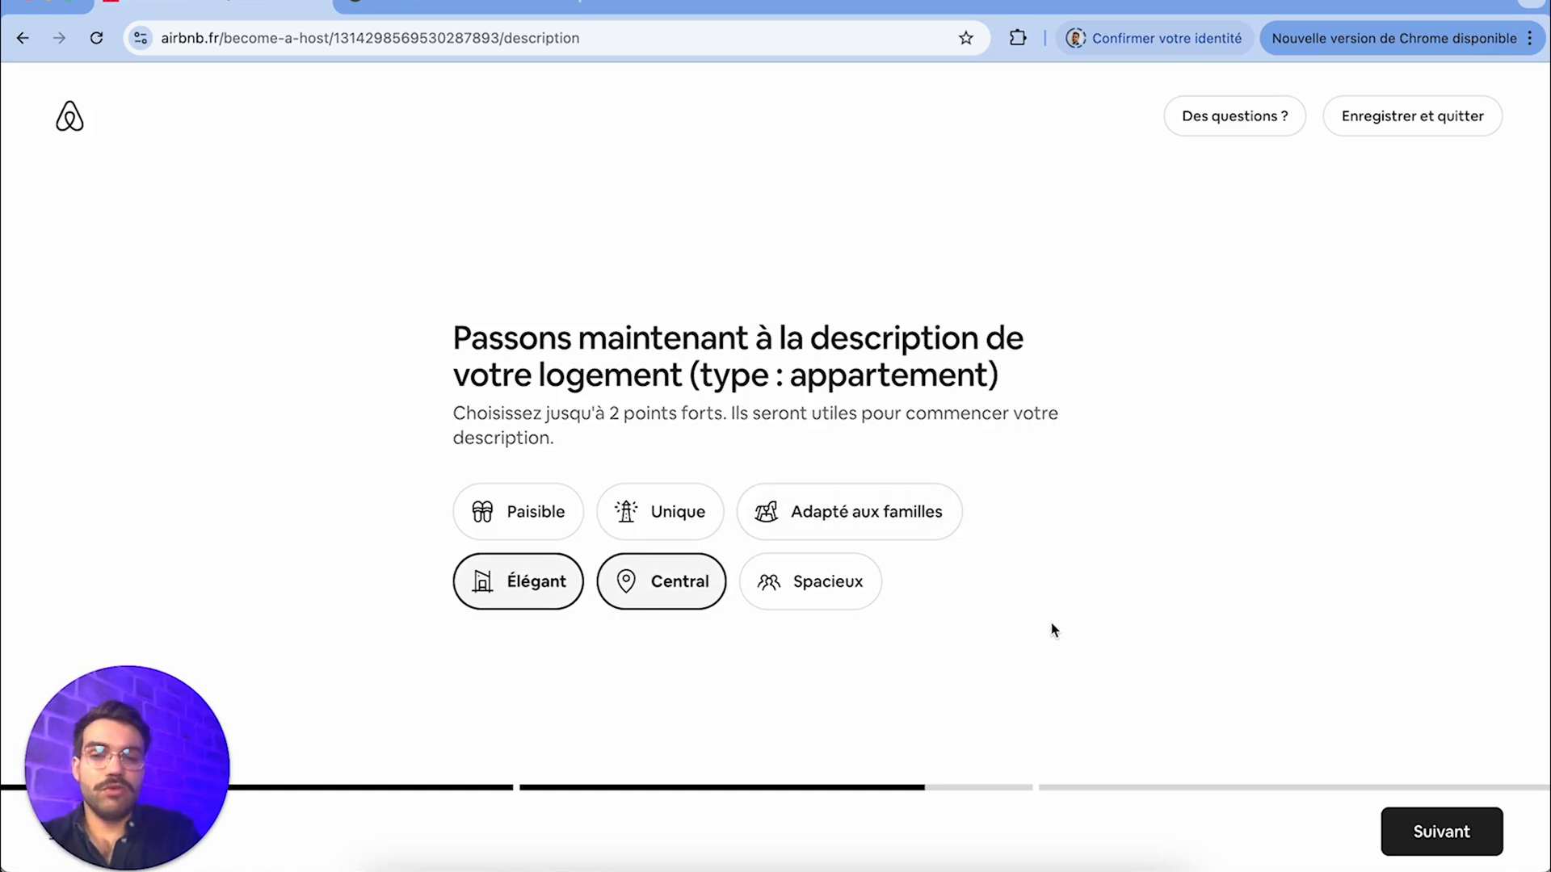
click(1442, 840)
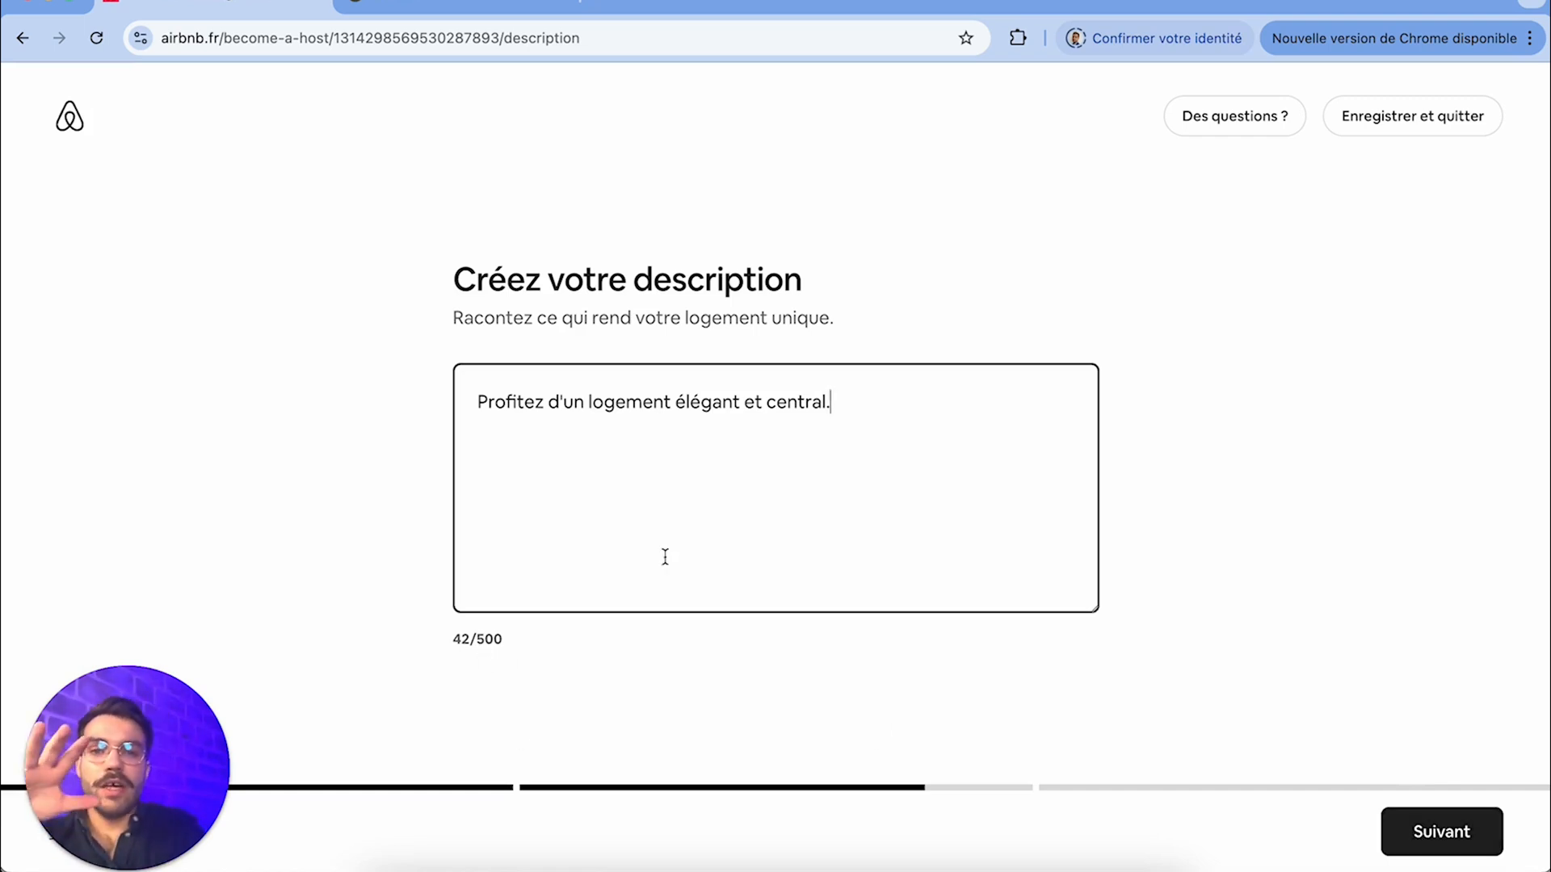
click(1477, 854)
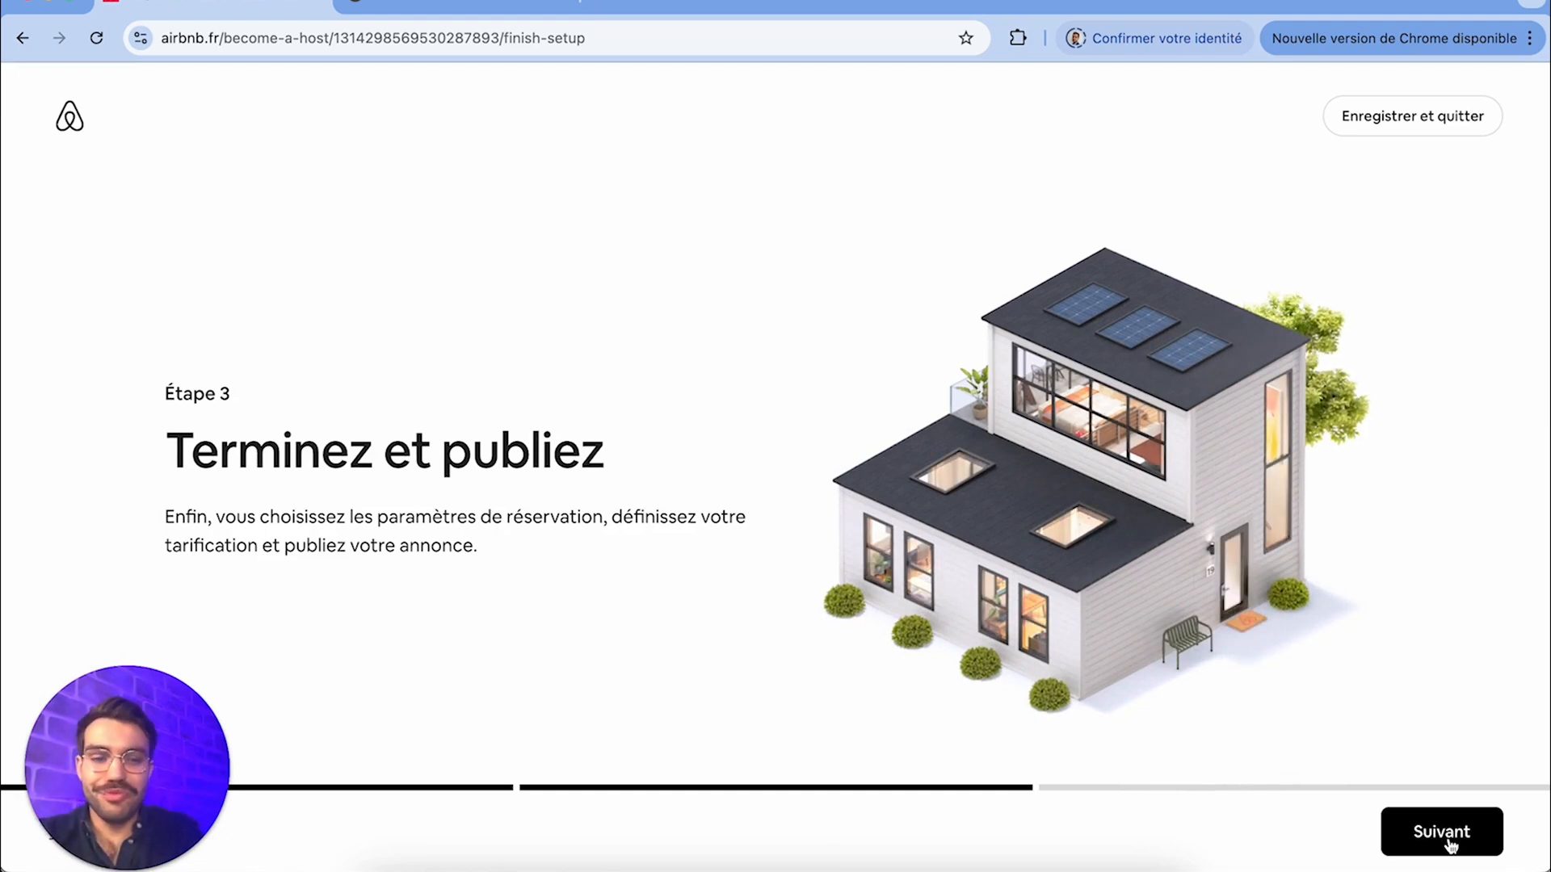
Proceed through the Étape 3 introduction, keeping instant booking and N'importe quel voyageur sur Airbnb as the reservation settings
click(1450, 843)
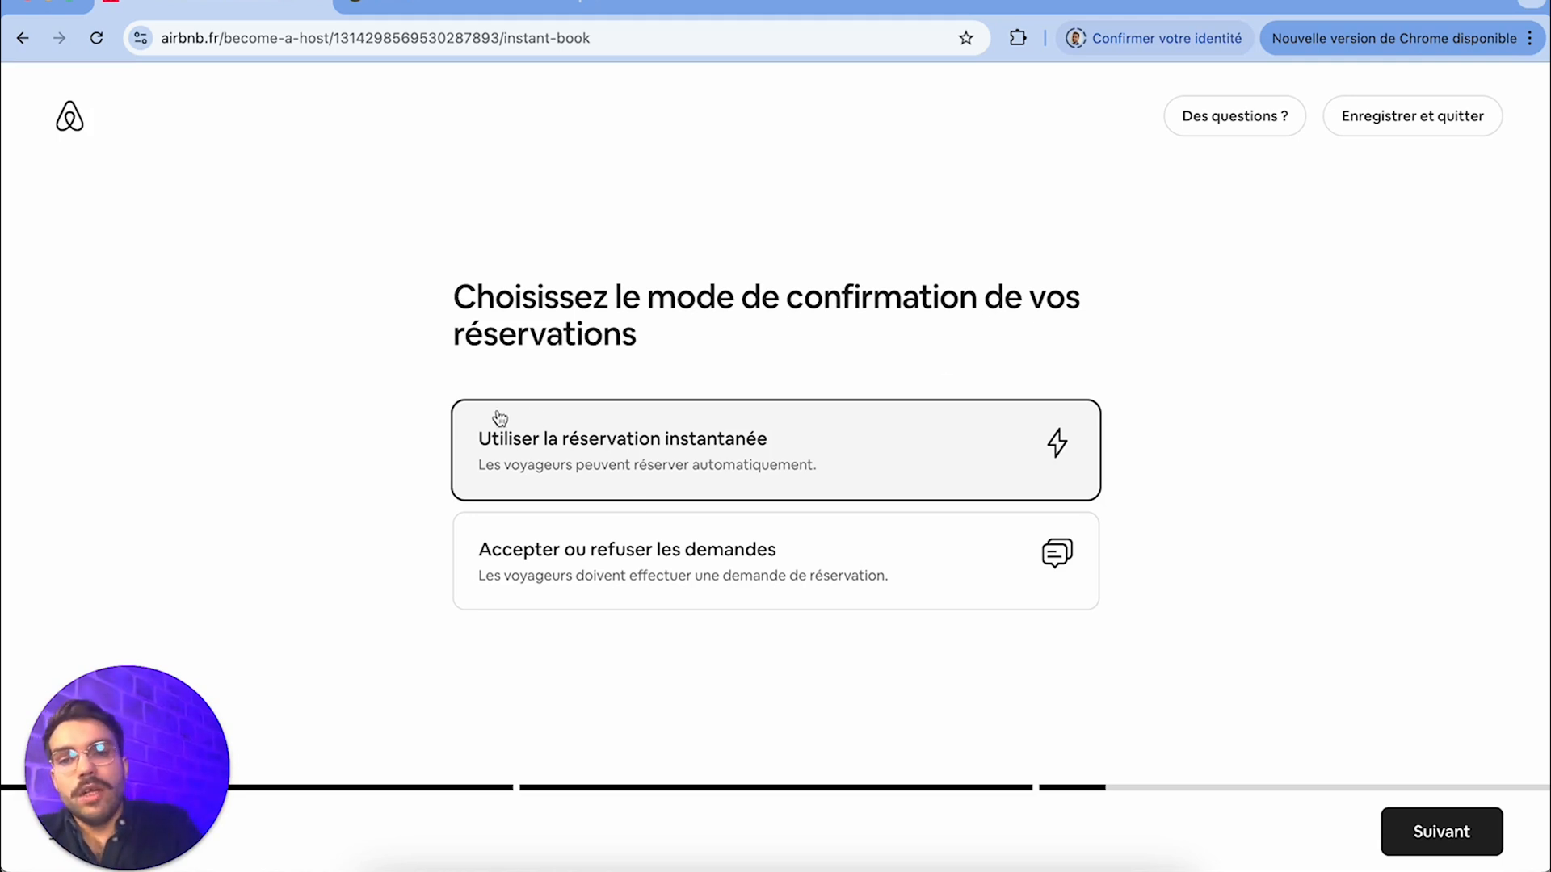
click(1418, 839)
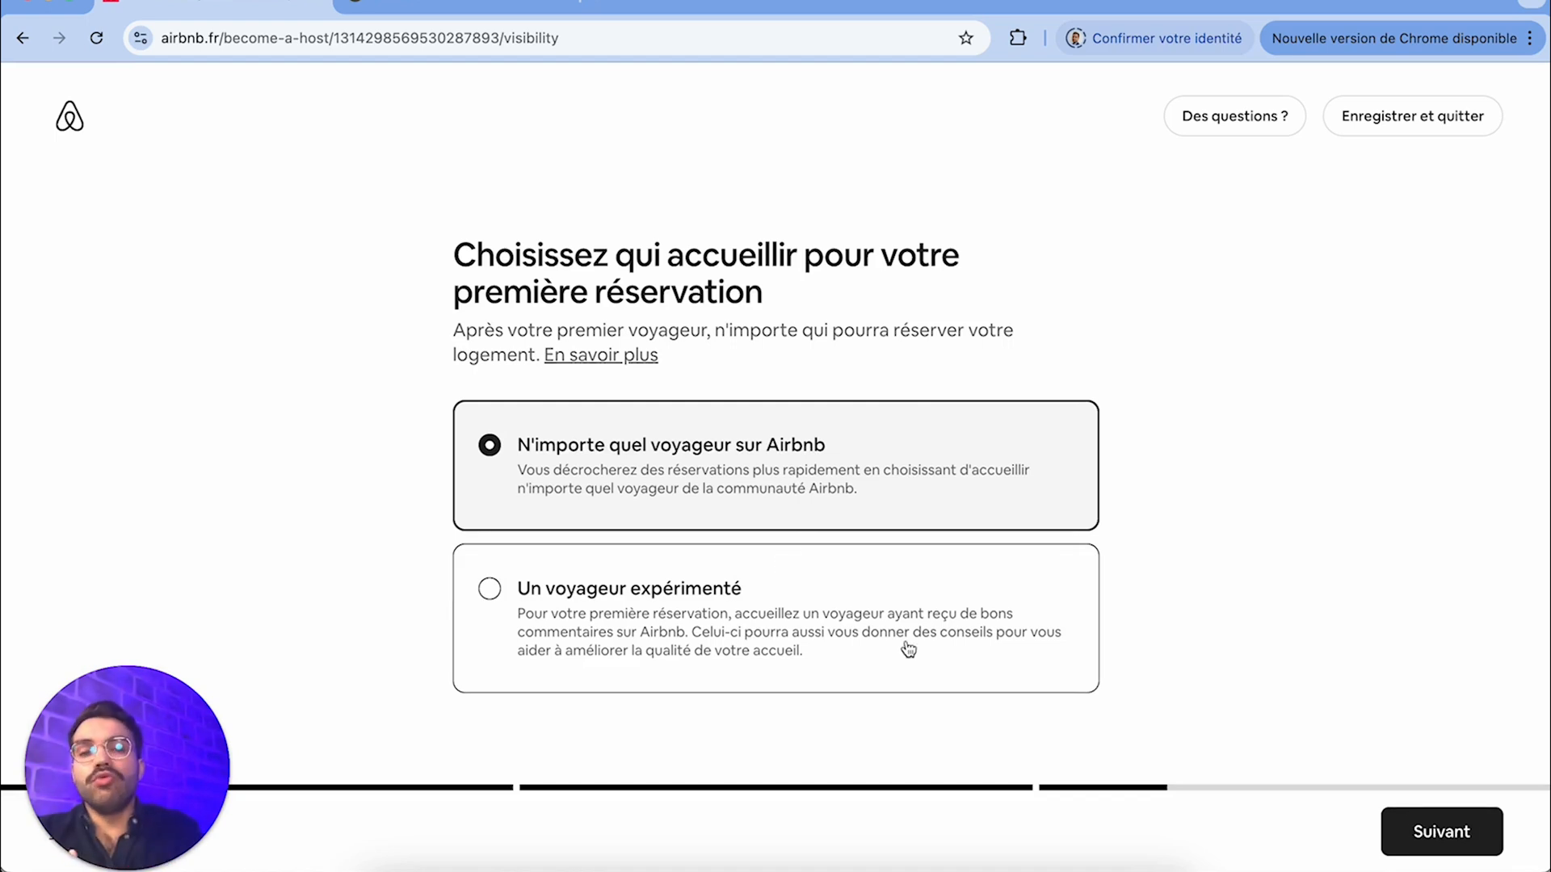
click(1428, 847)
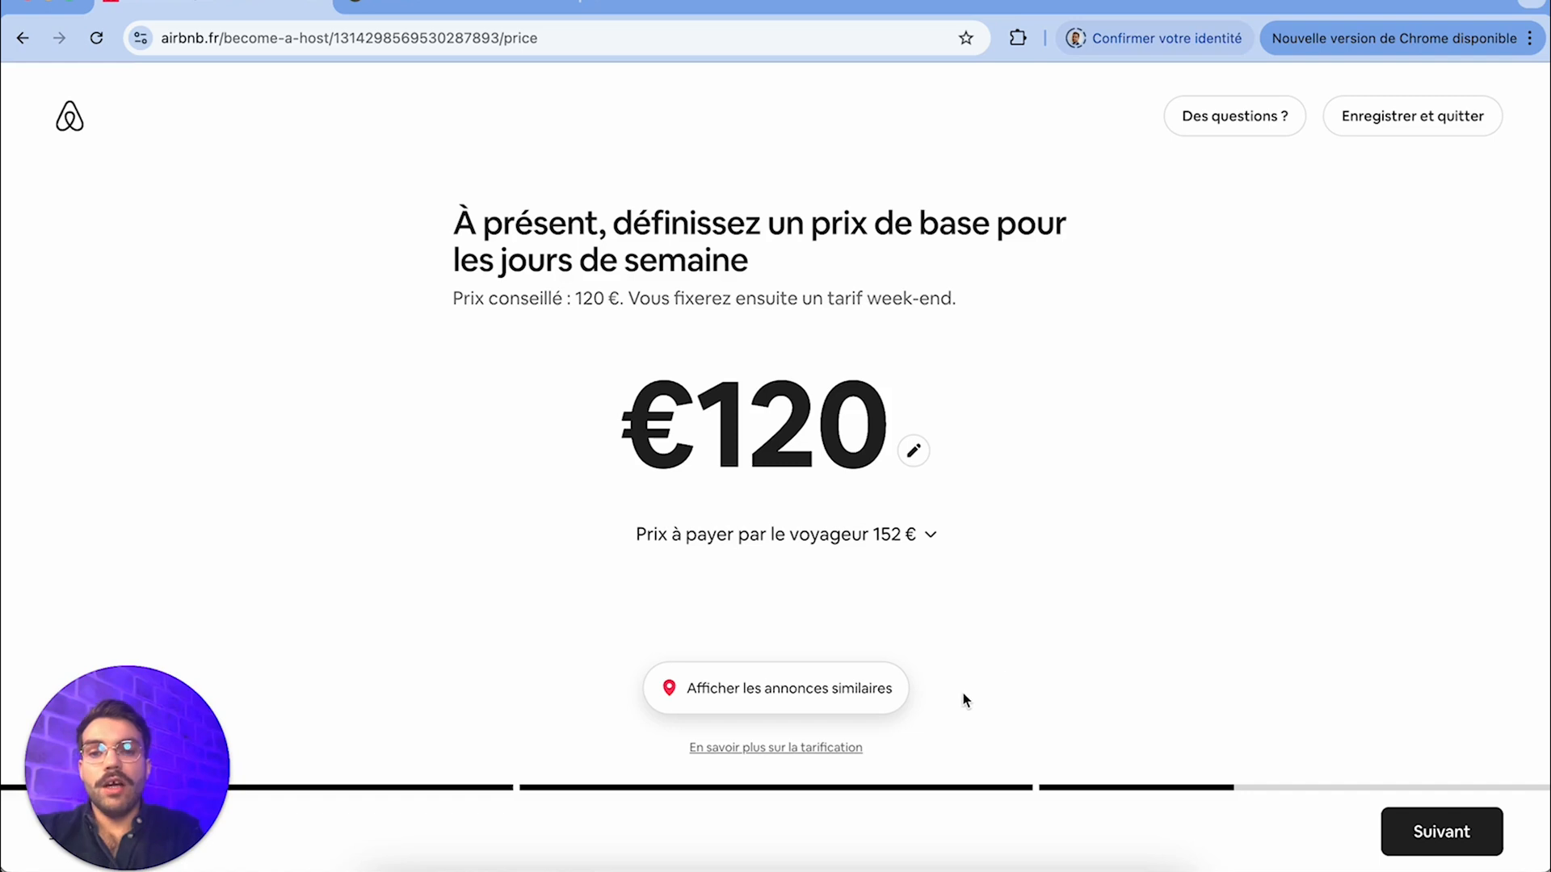
Compare the nightly prices of similar listings on the map, opening several nearby apartments, and return to the base price
click(814, 689)
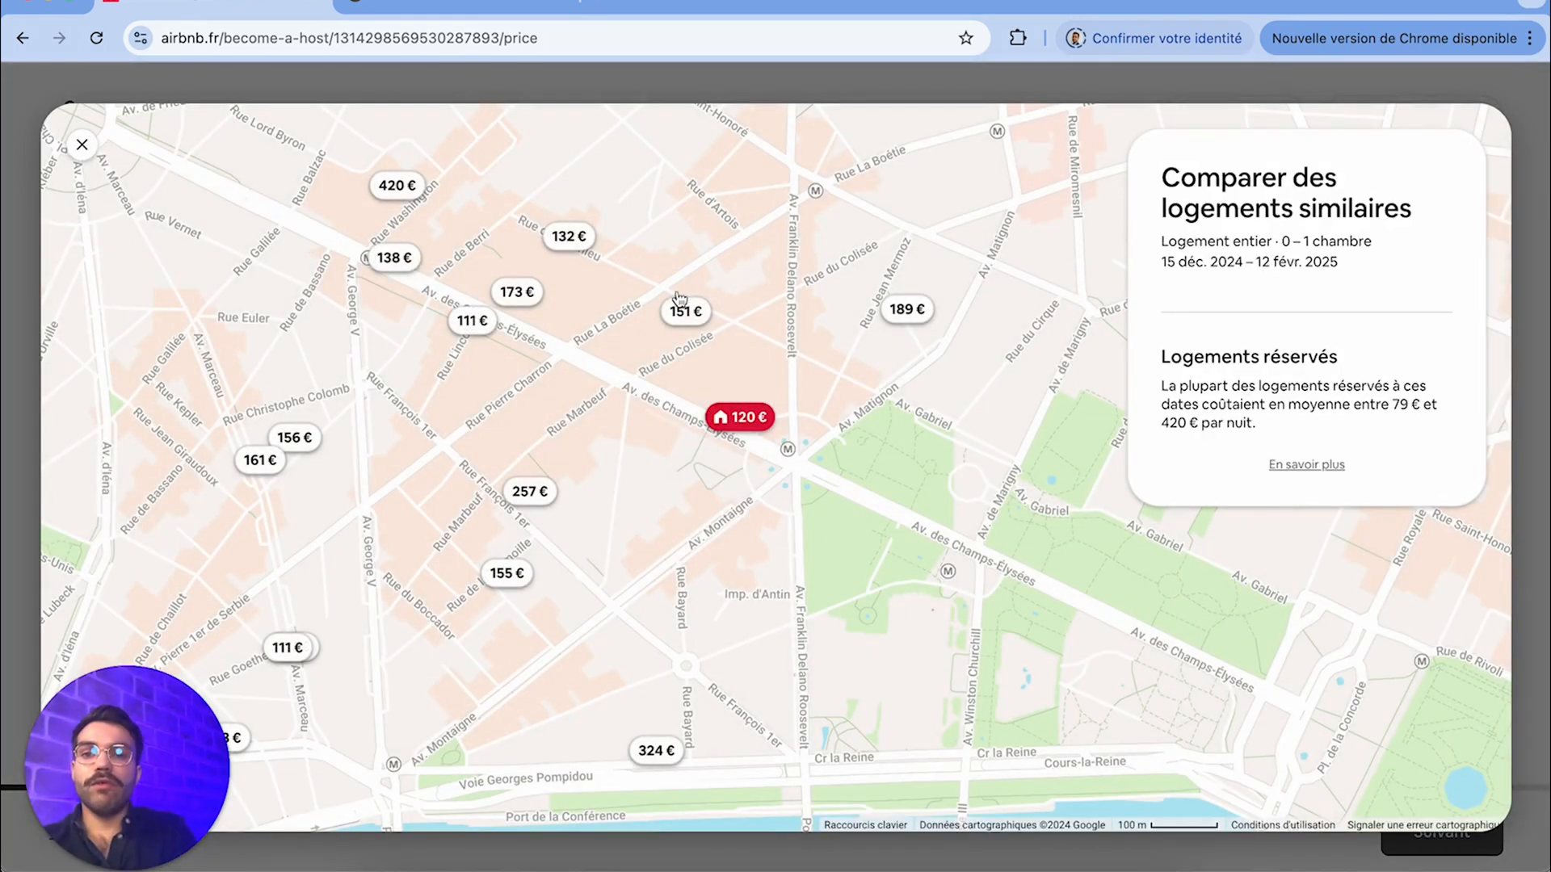
click(685, 312)
click(906, 309)
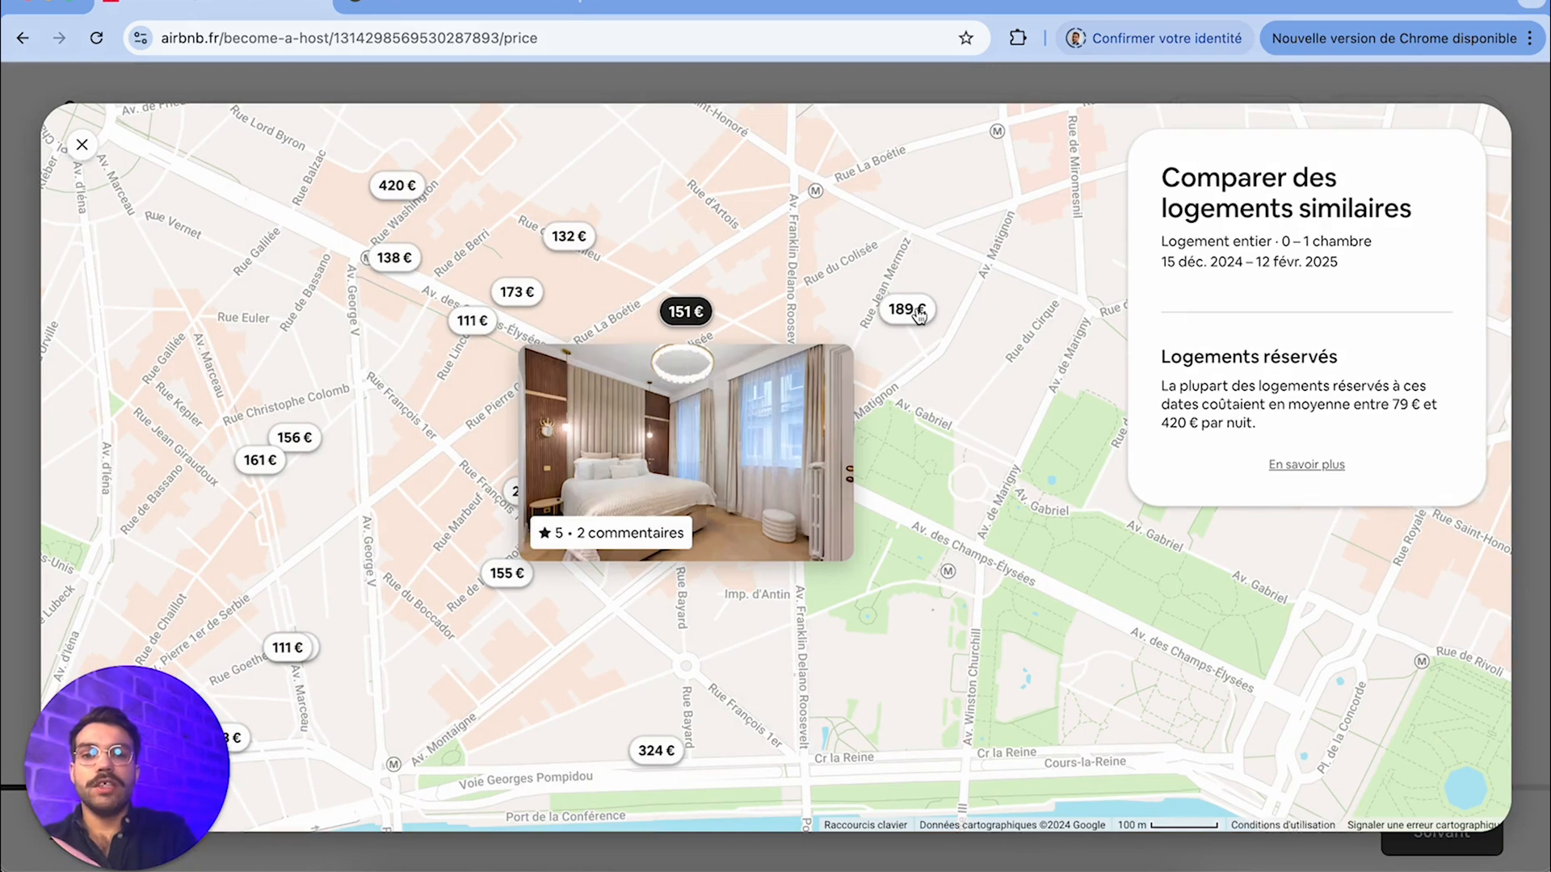
click(629, 390)
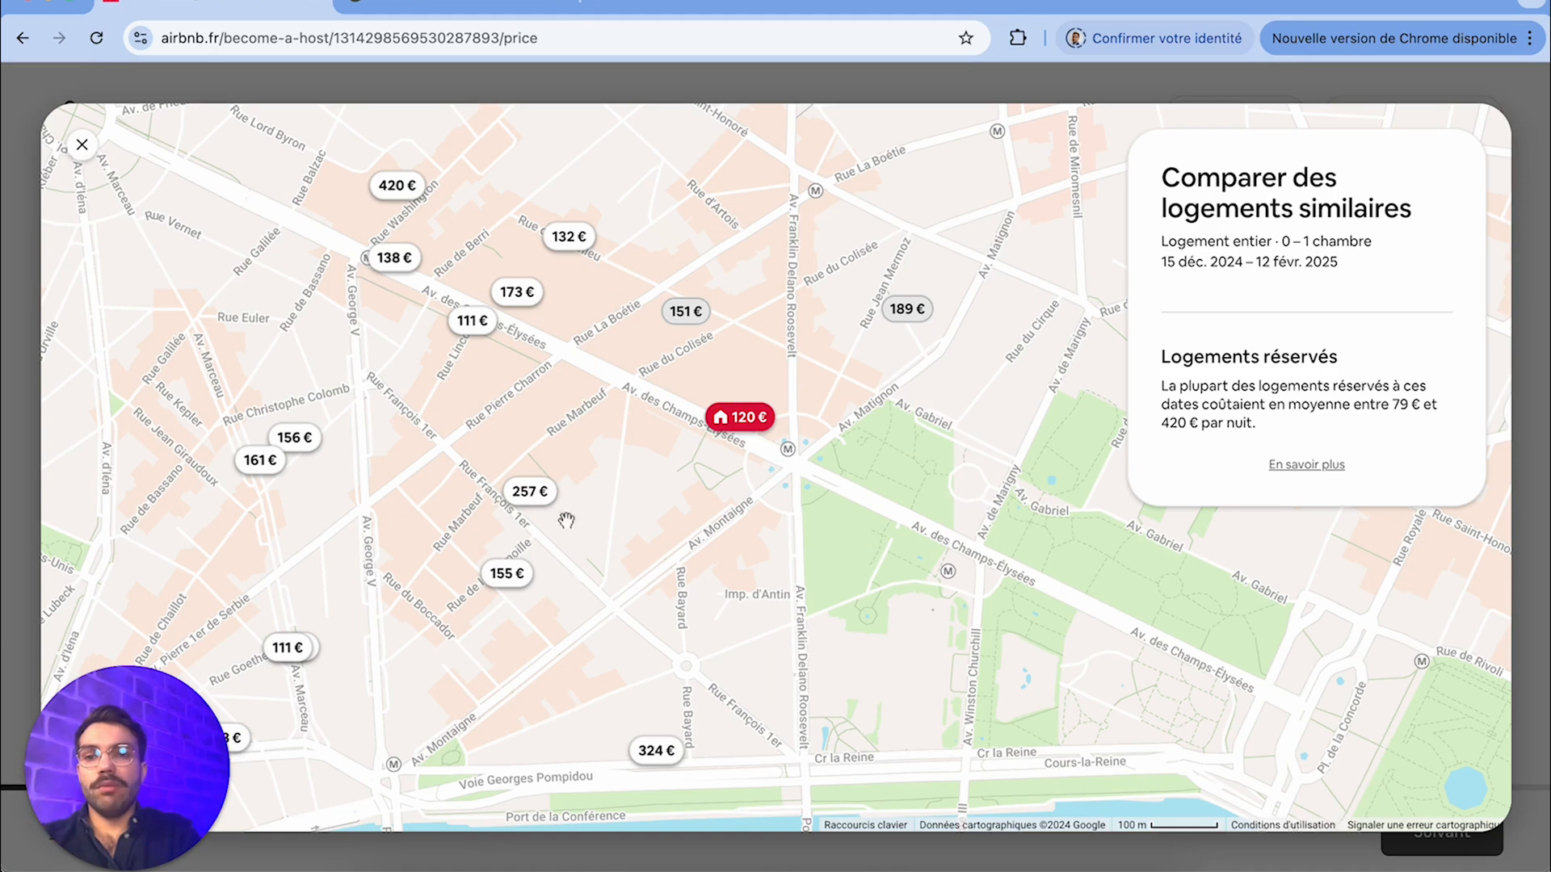
click(535, 494)
click(516, 573)
click(710, 561)
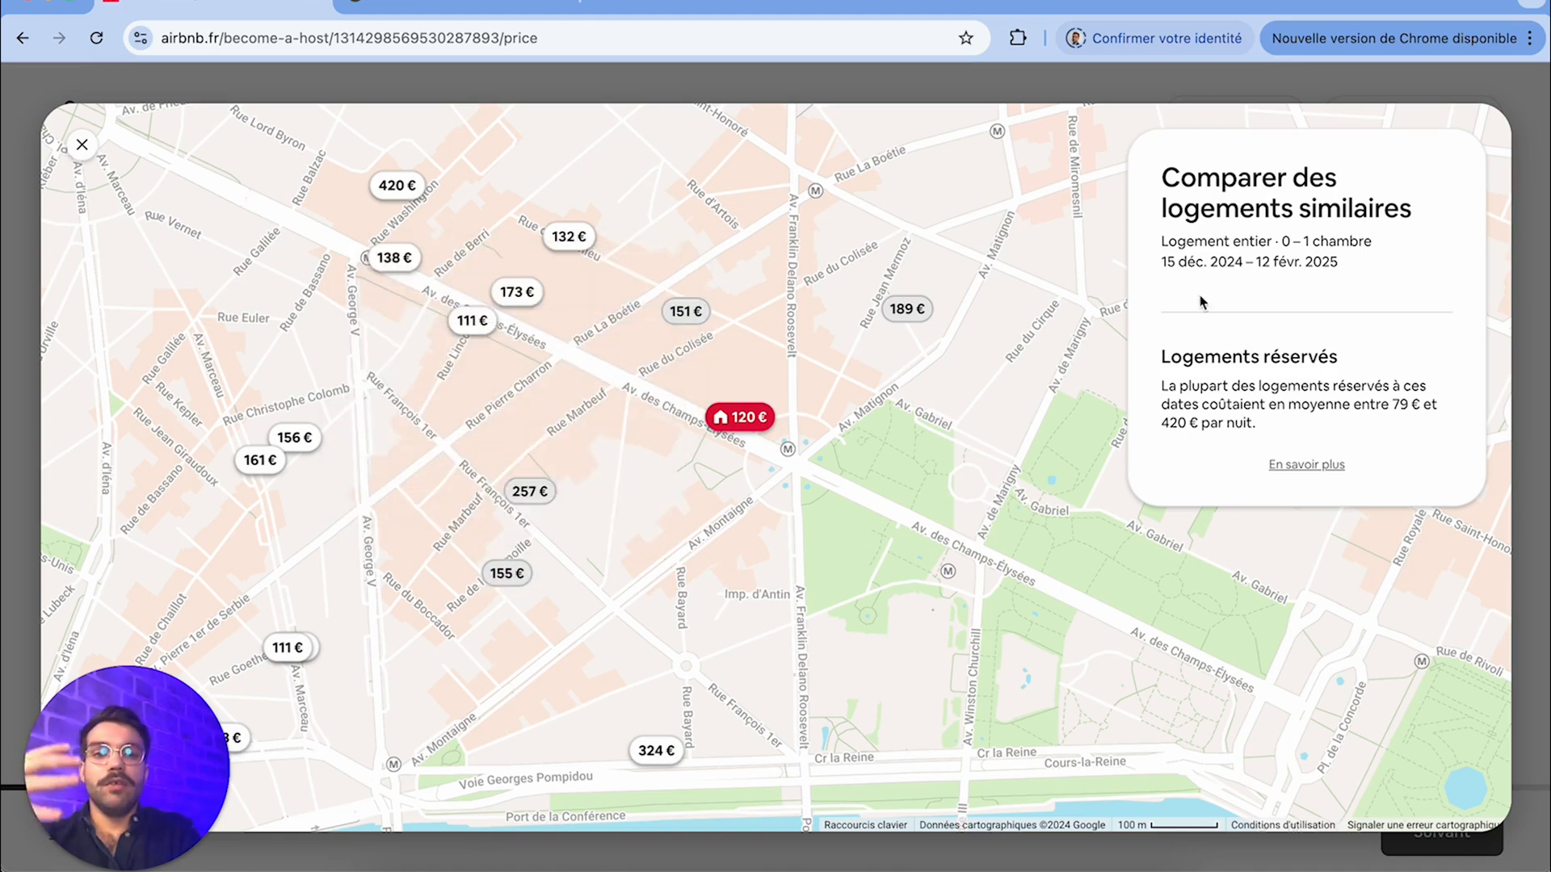
click(82, 145)
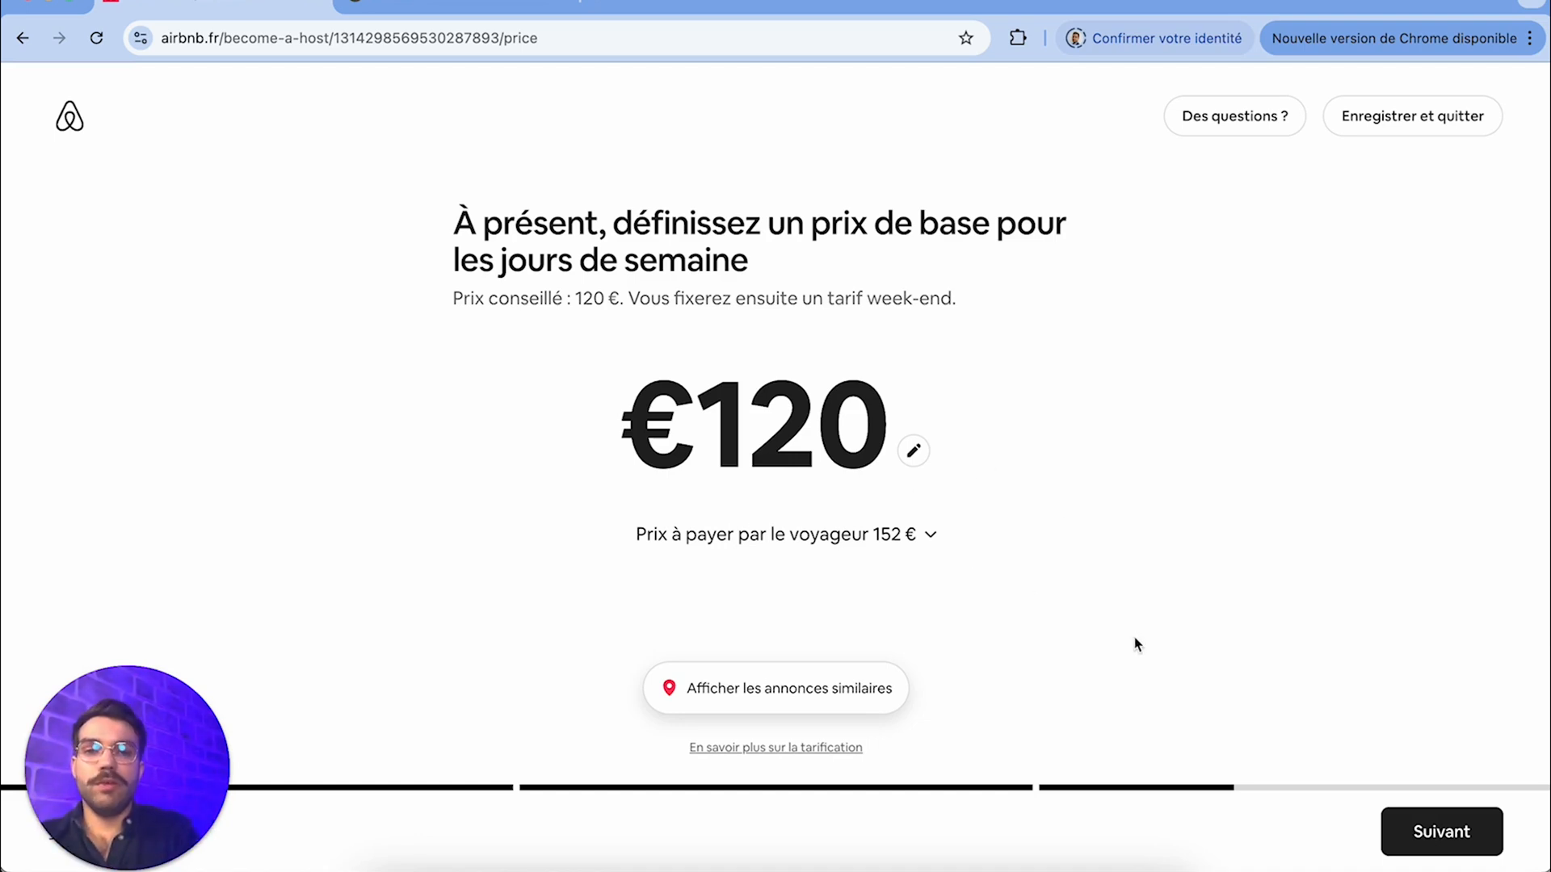
Accept the 120 € weekday base price, set the weekend supplement to 9% and confirm it
click(1425, 843)
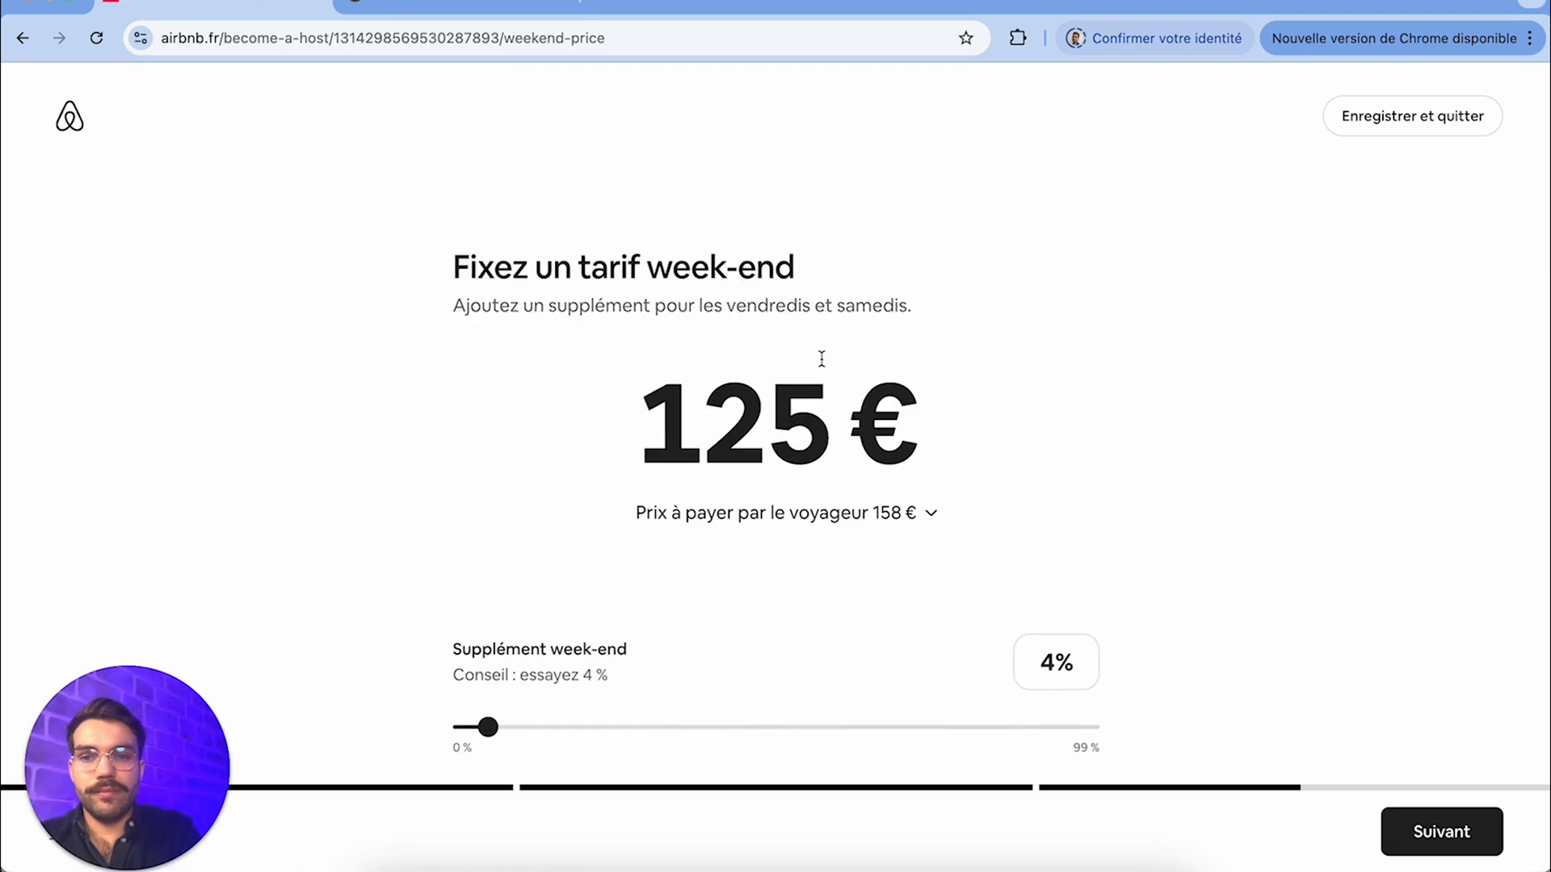
drag(486, 729, 519, 730)
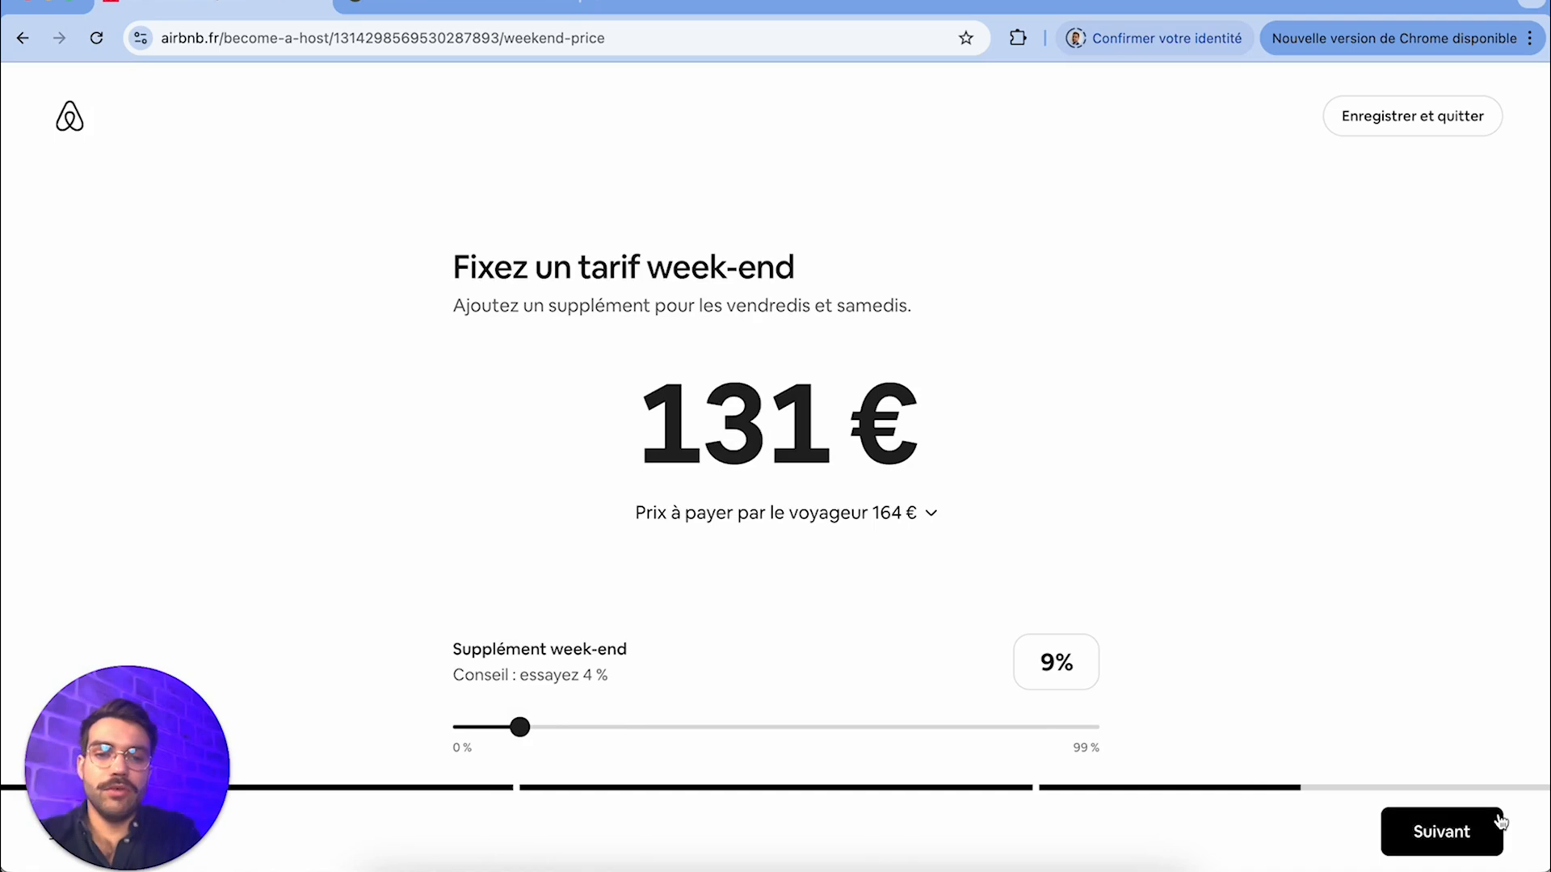
click(1475, 841)
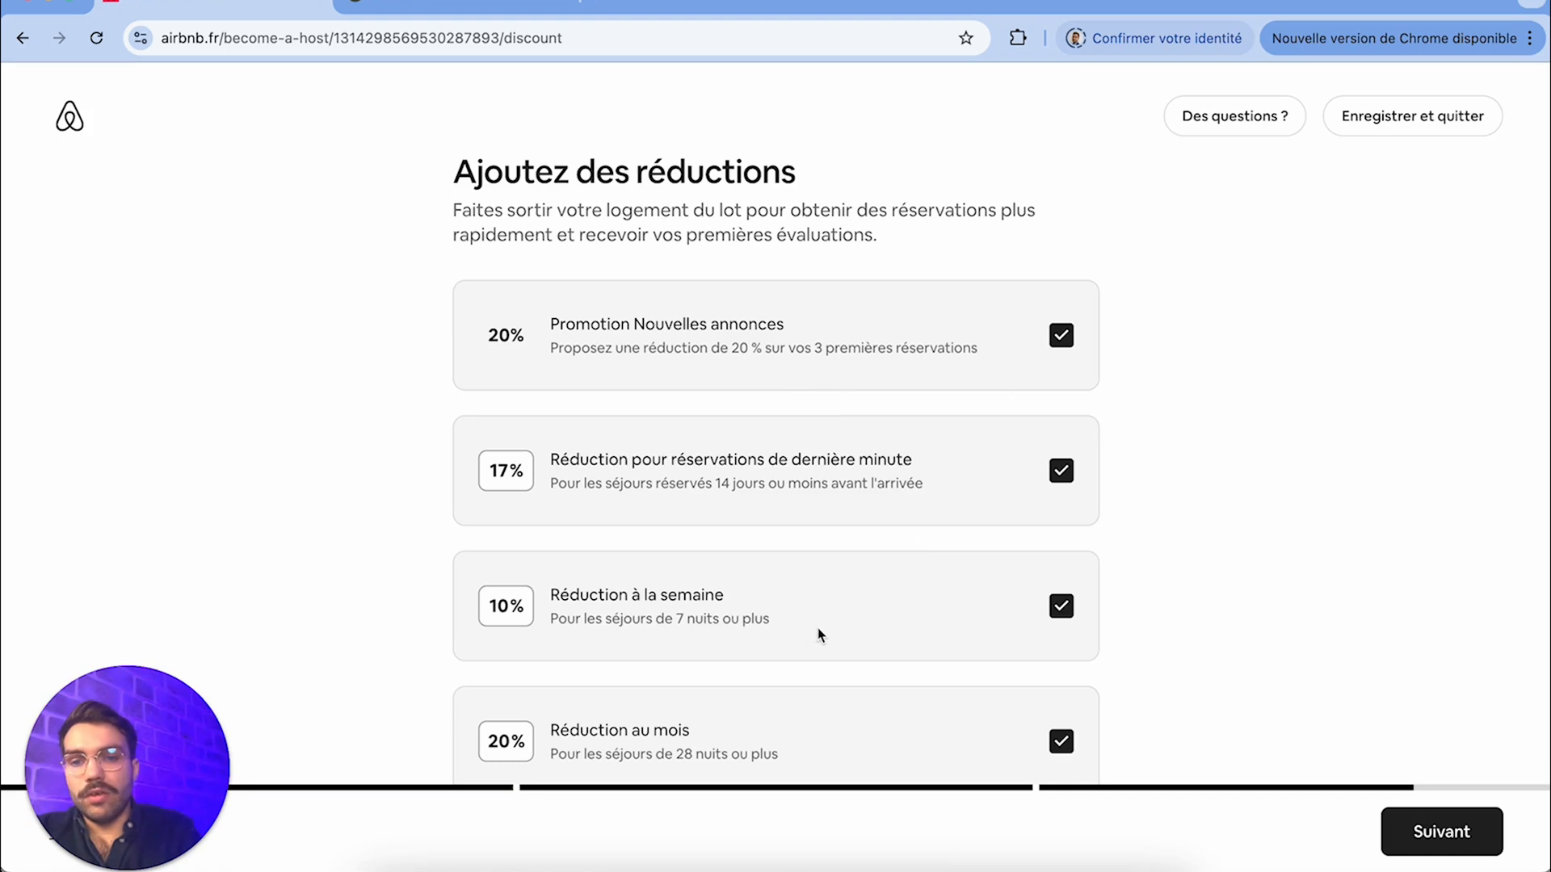
Disable the monthly, weekly and last-minute discounts, keep only the 20% Promotion Nouvelles annonces and continue
click(1062, 743)
click(1060, 608)
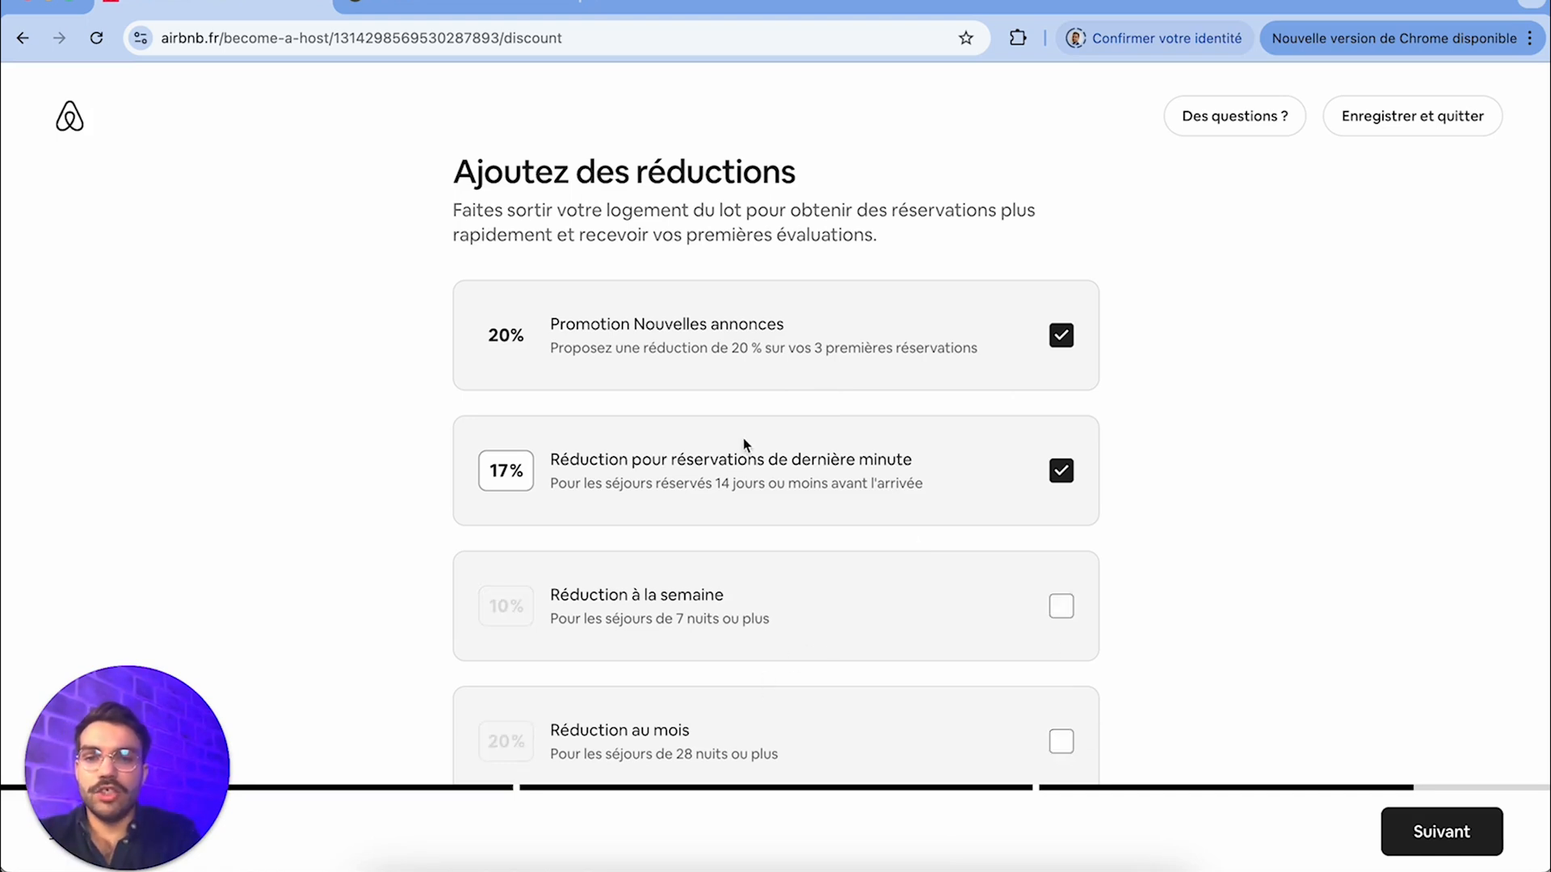
click(1061, 475)
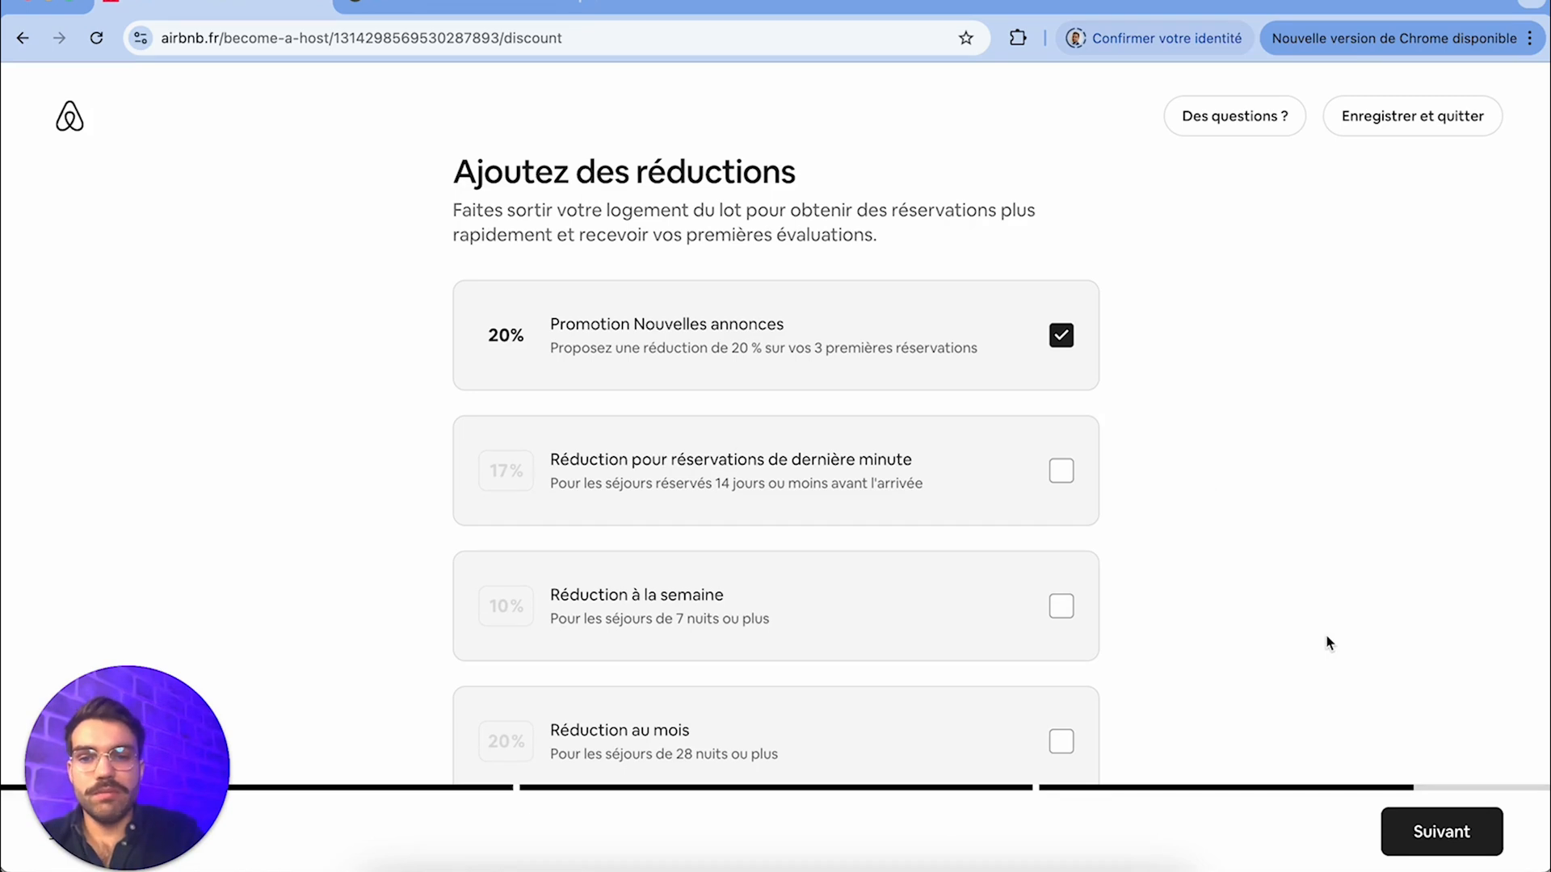
scroll(1328, 643, down, 1)
click(1446, 844)
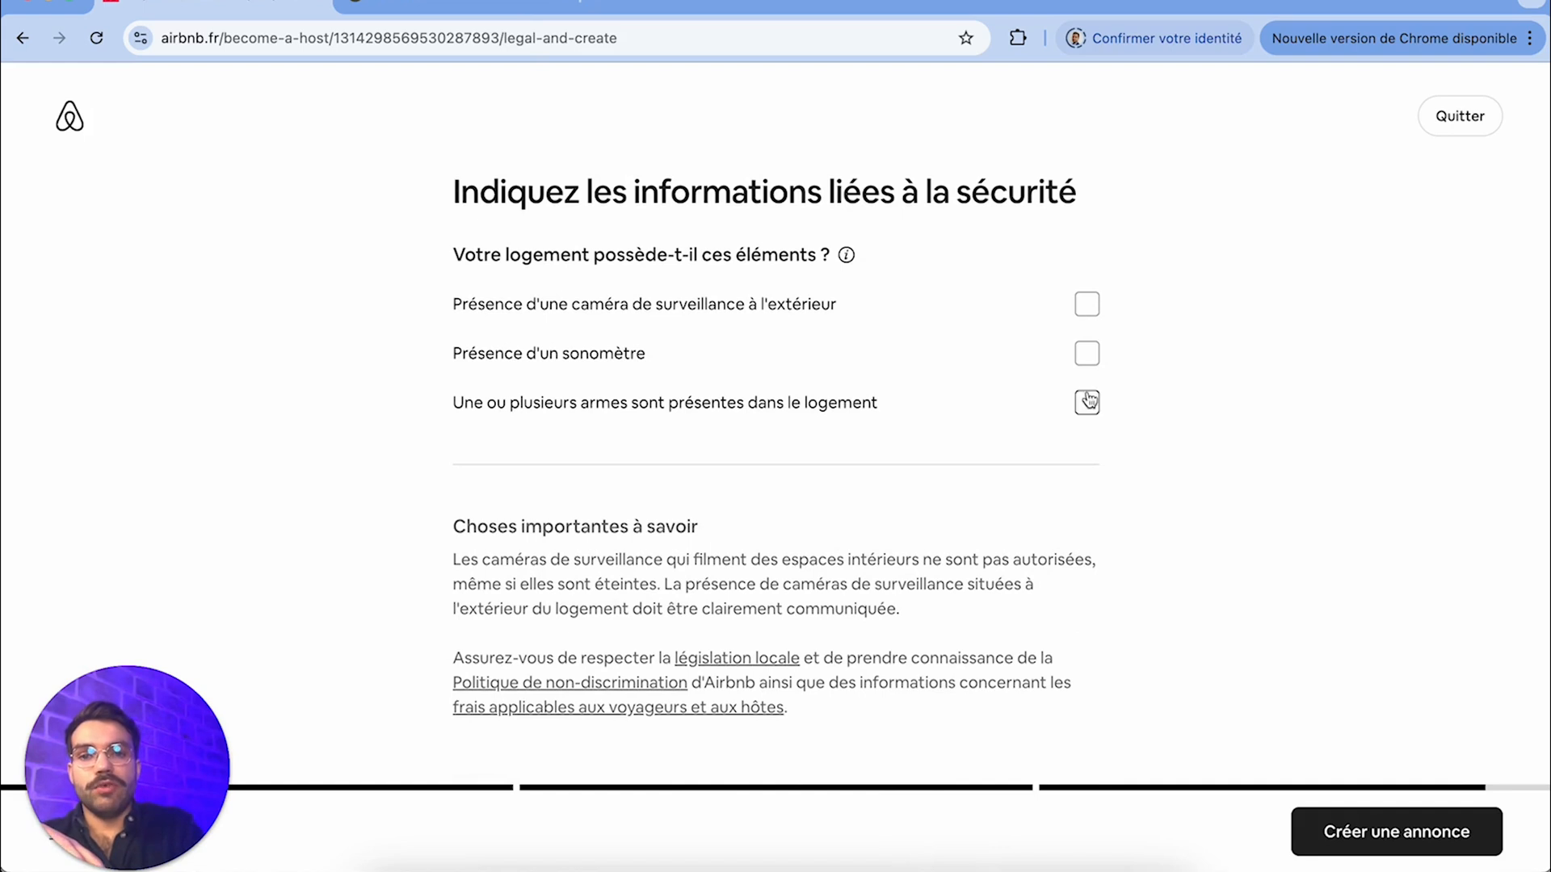
Declare Présence d'un sonomètre in the safety information, create the listing and proceed to its required verification tasks
click(1088, 356)
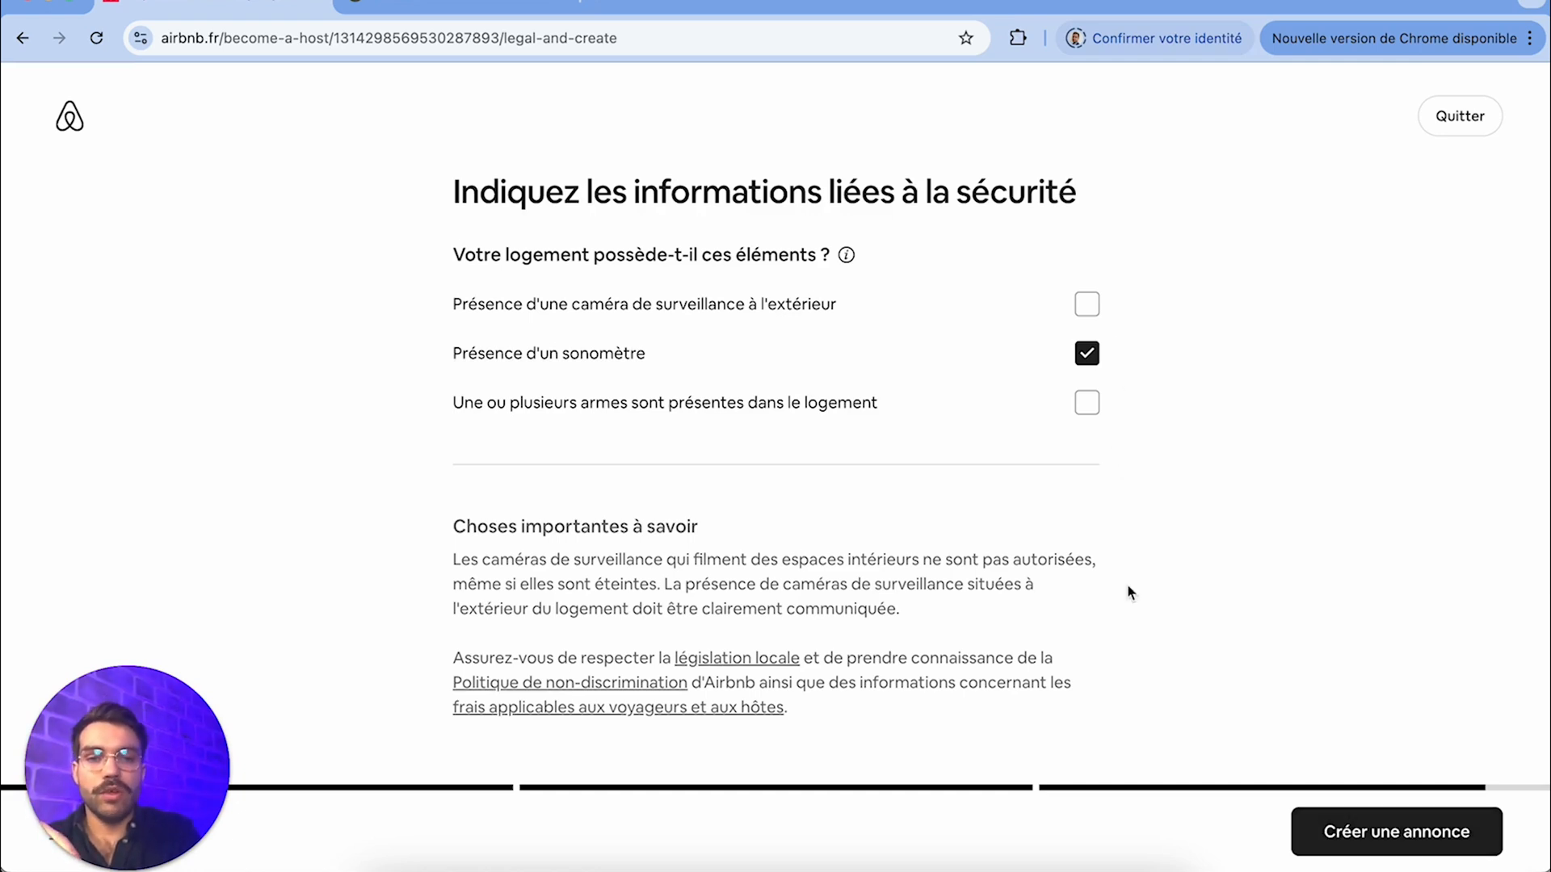
click(1407, 840)
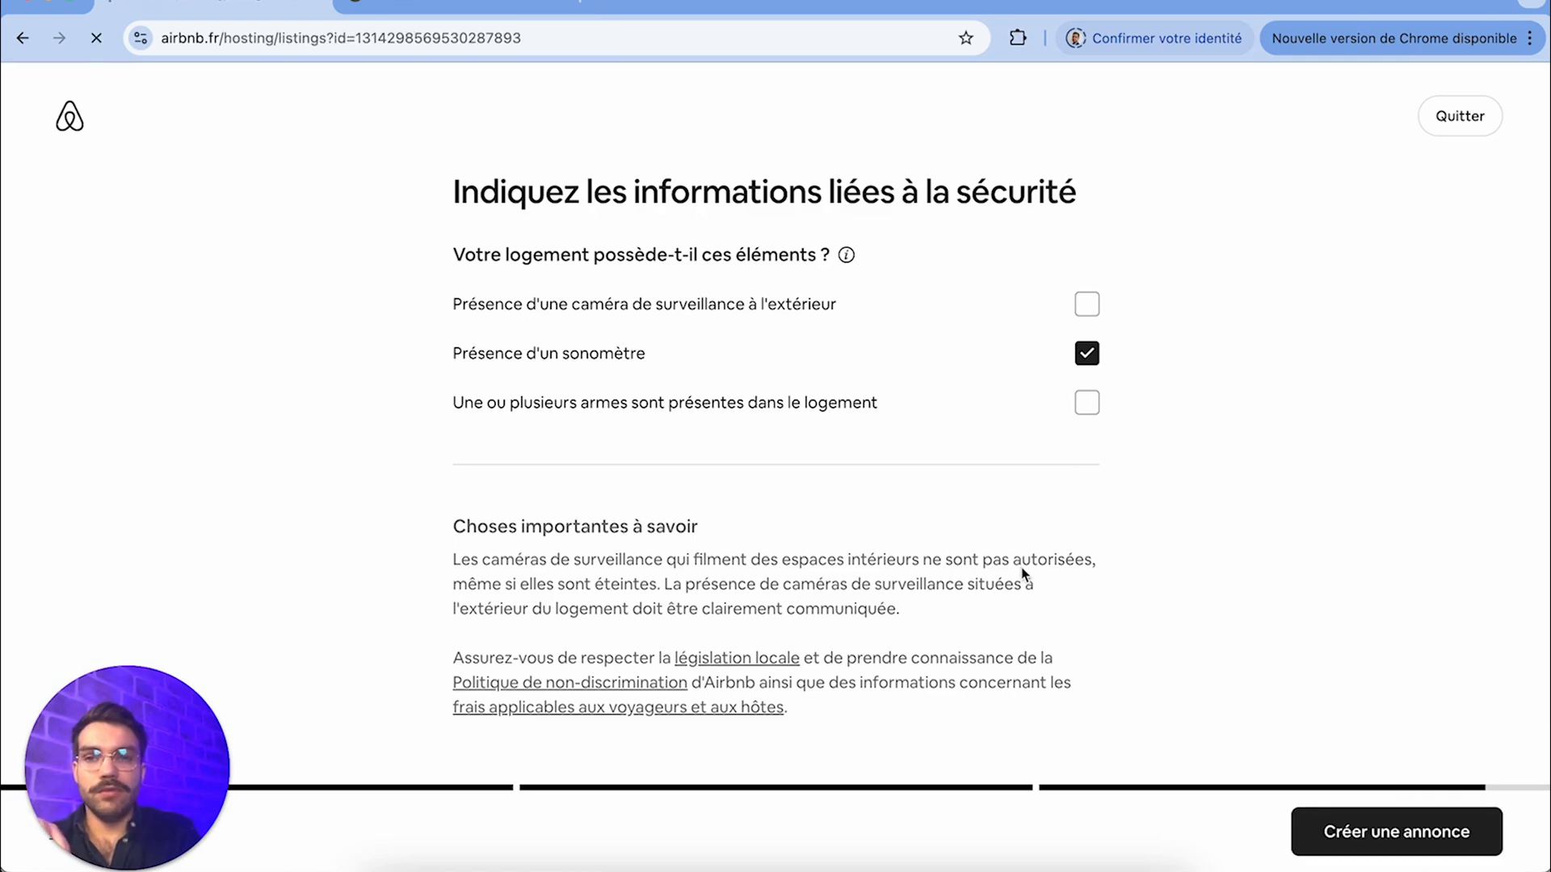
click(465, 502)
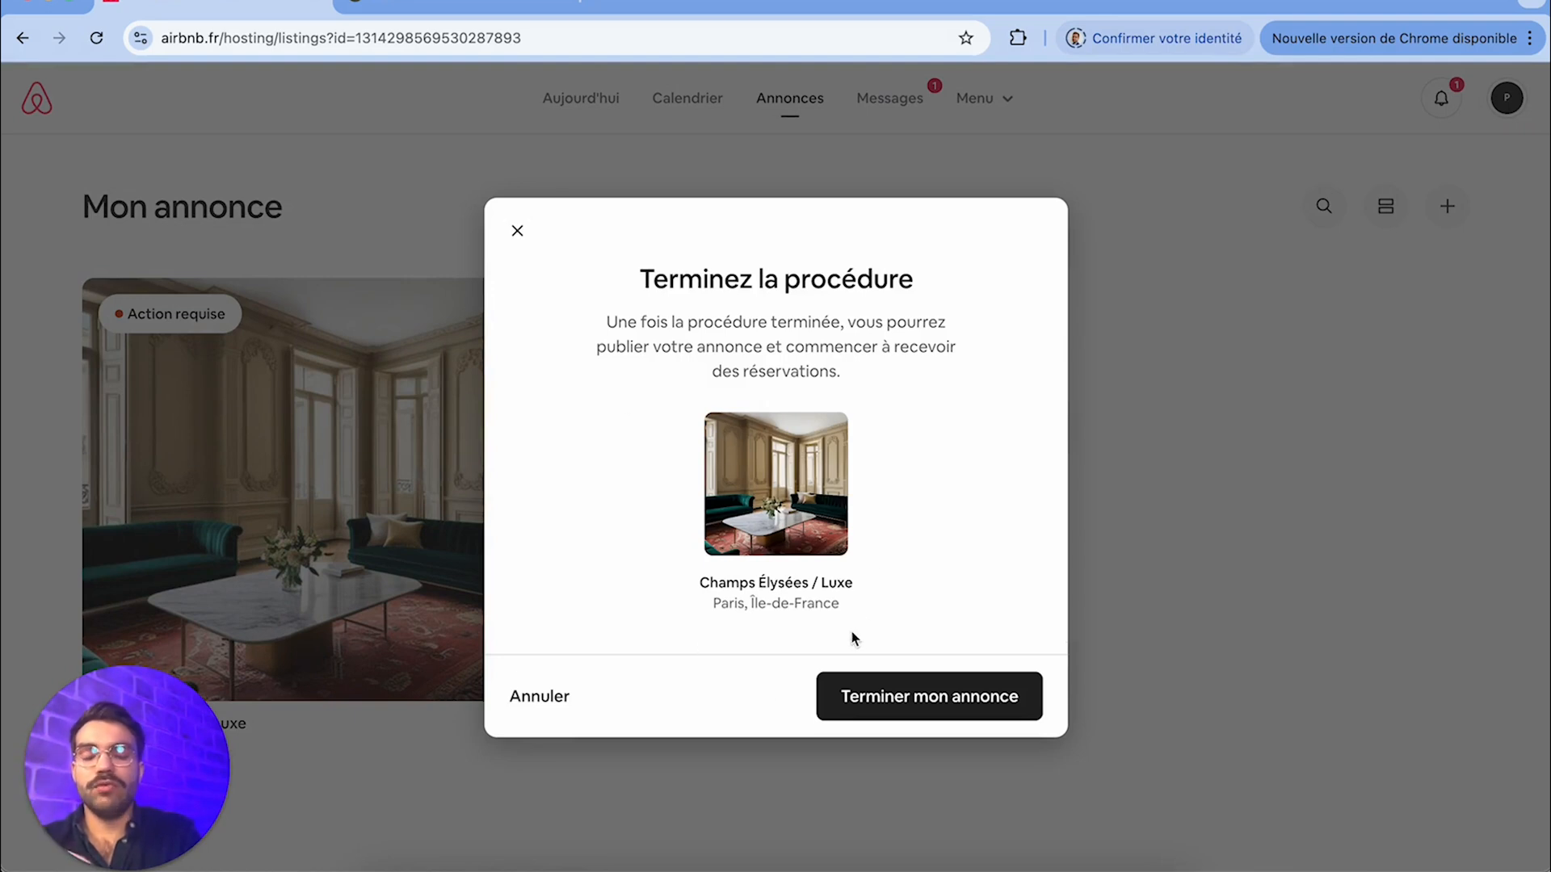
click(869, 702)
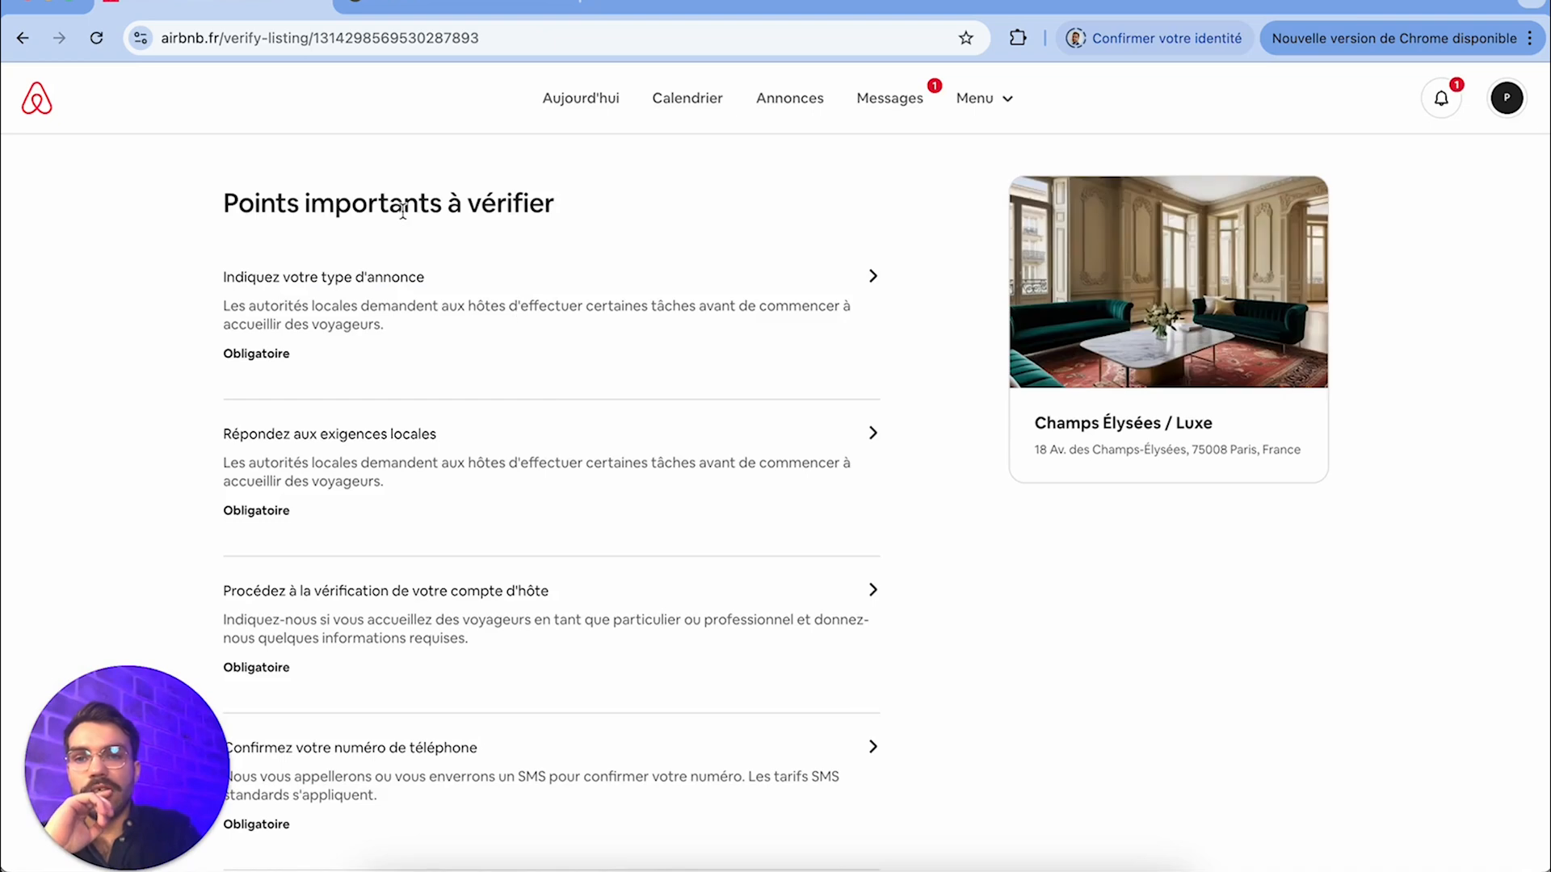
Review the listing-type categories and the résidence secondaire confirmation page, returning to the verification tasks without submitting it
click(368, 279)
scroll(537, 448, down, 2)
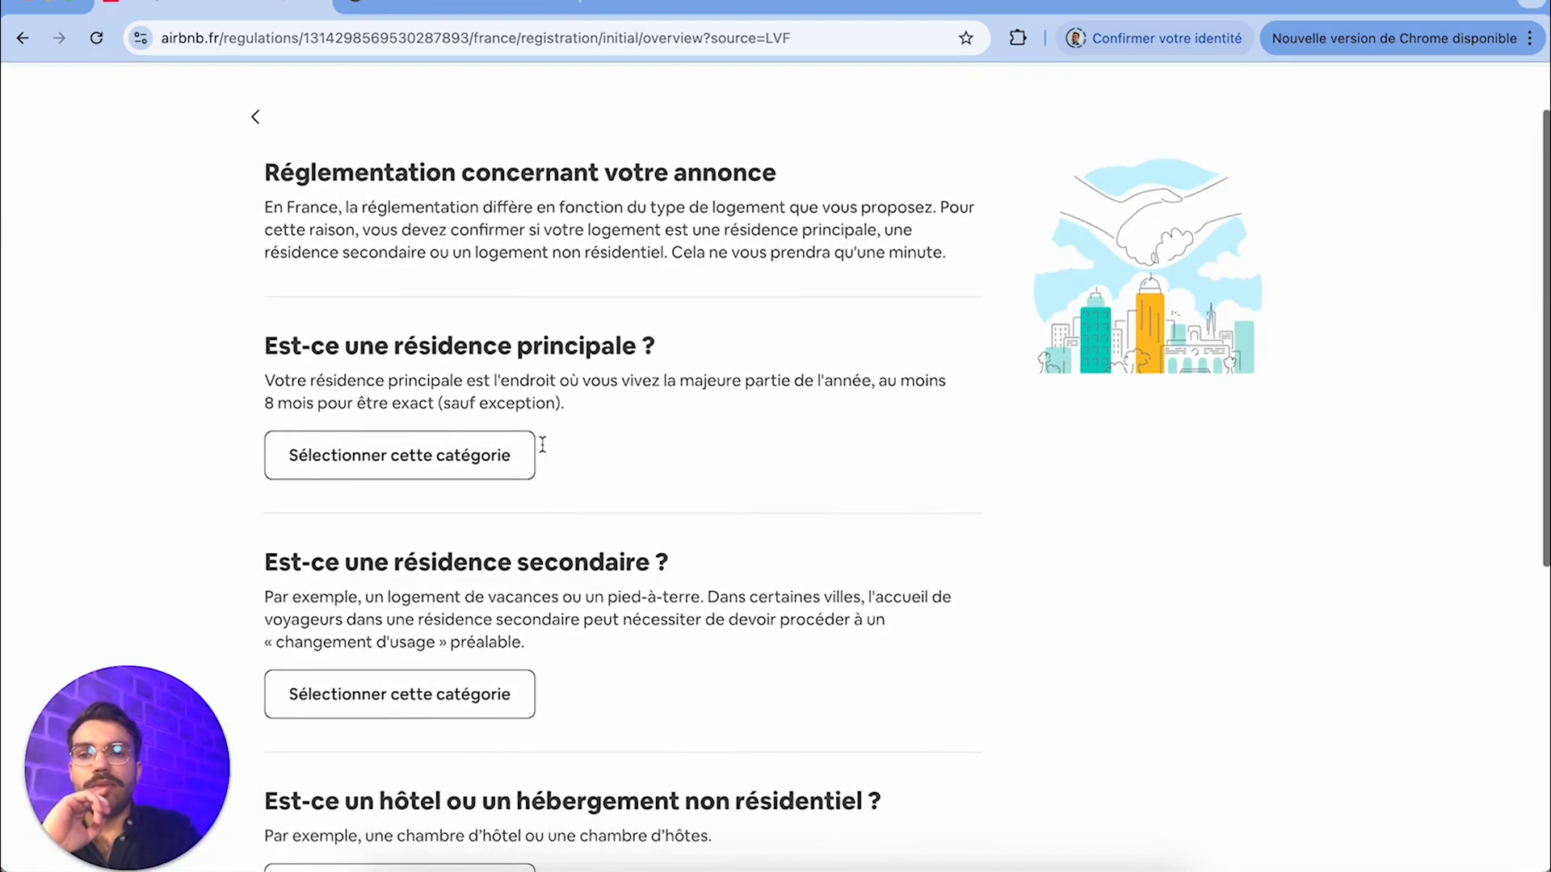
scroll(606, 376, down, 3)
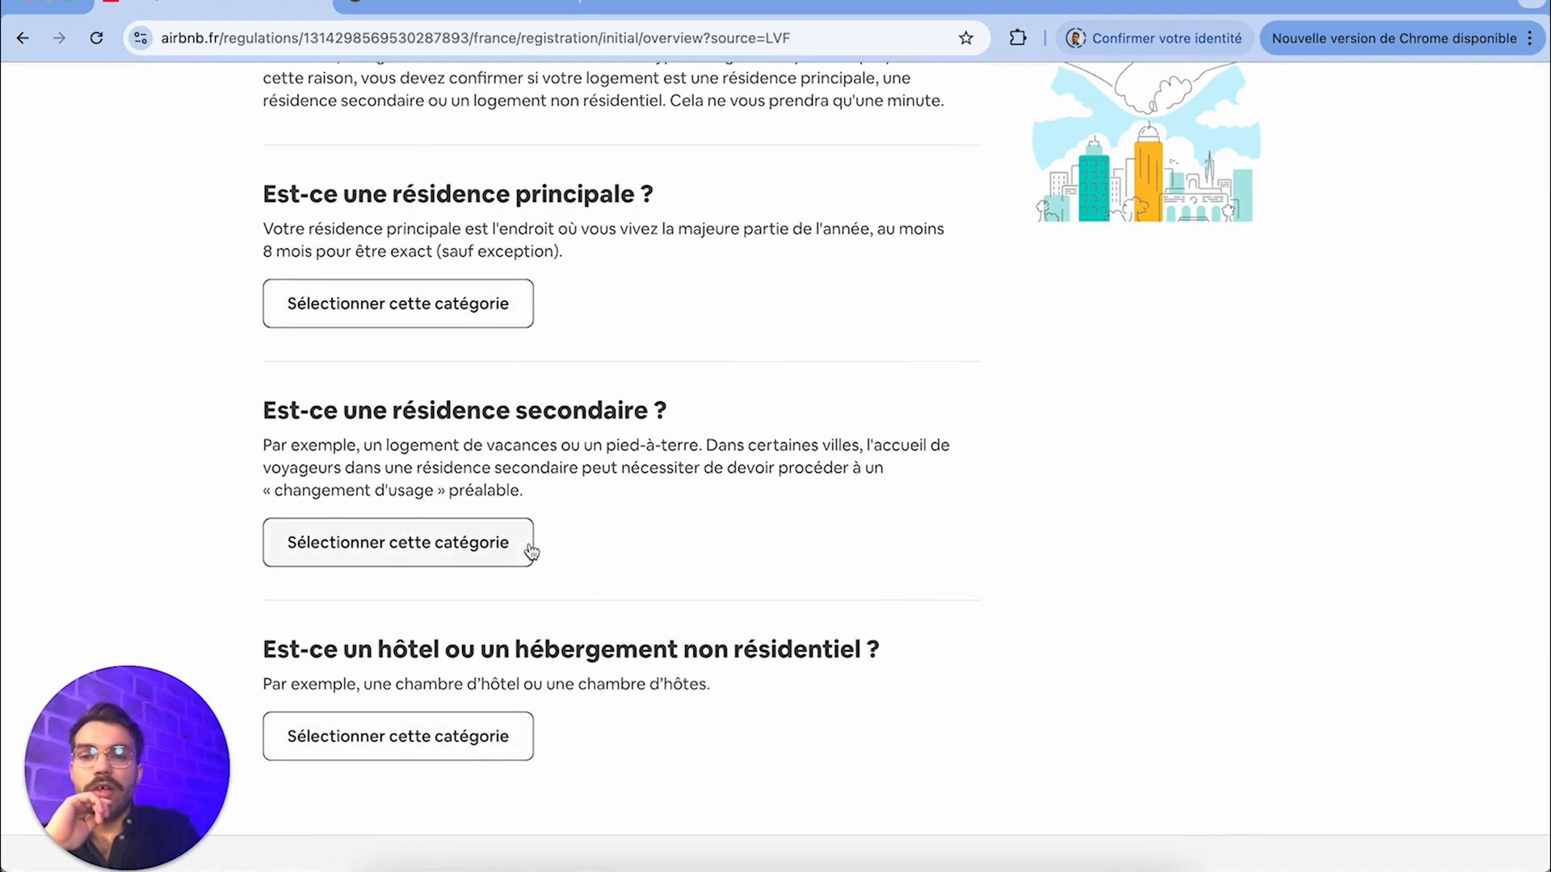
click(472, 543)
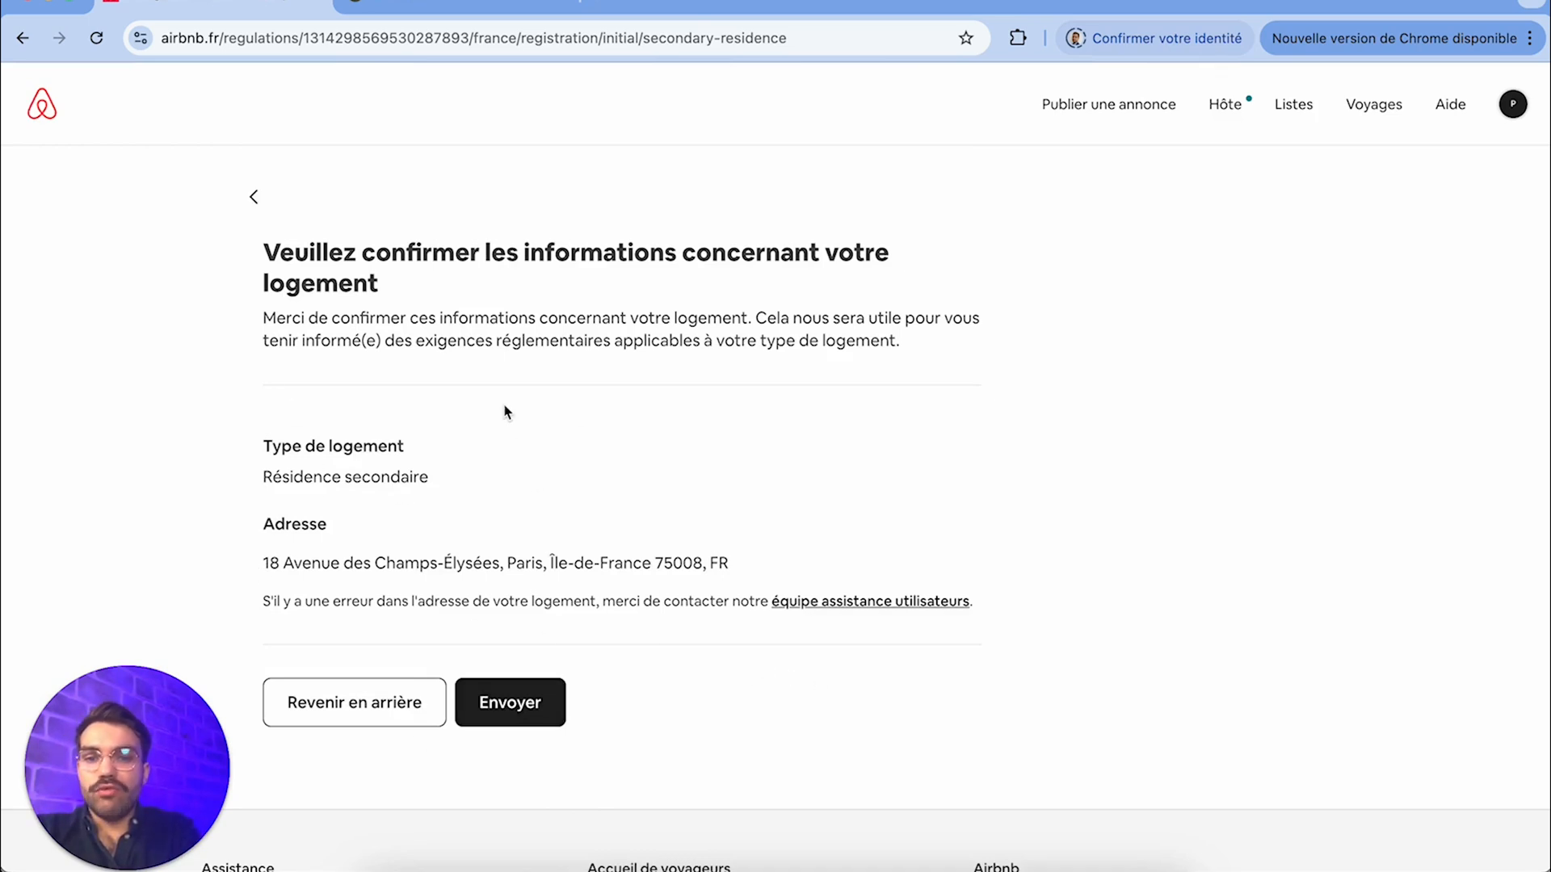
click(253, 200)
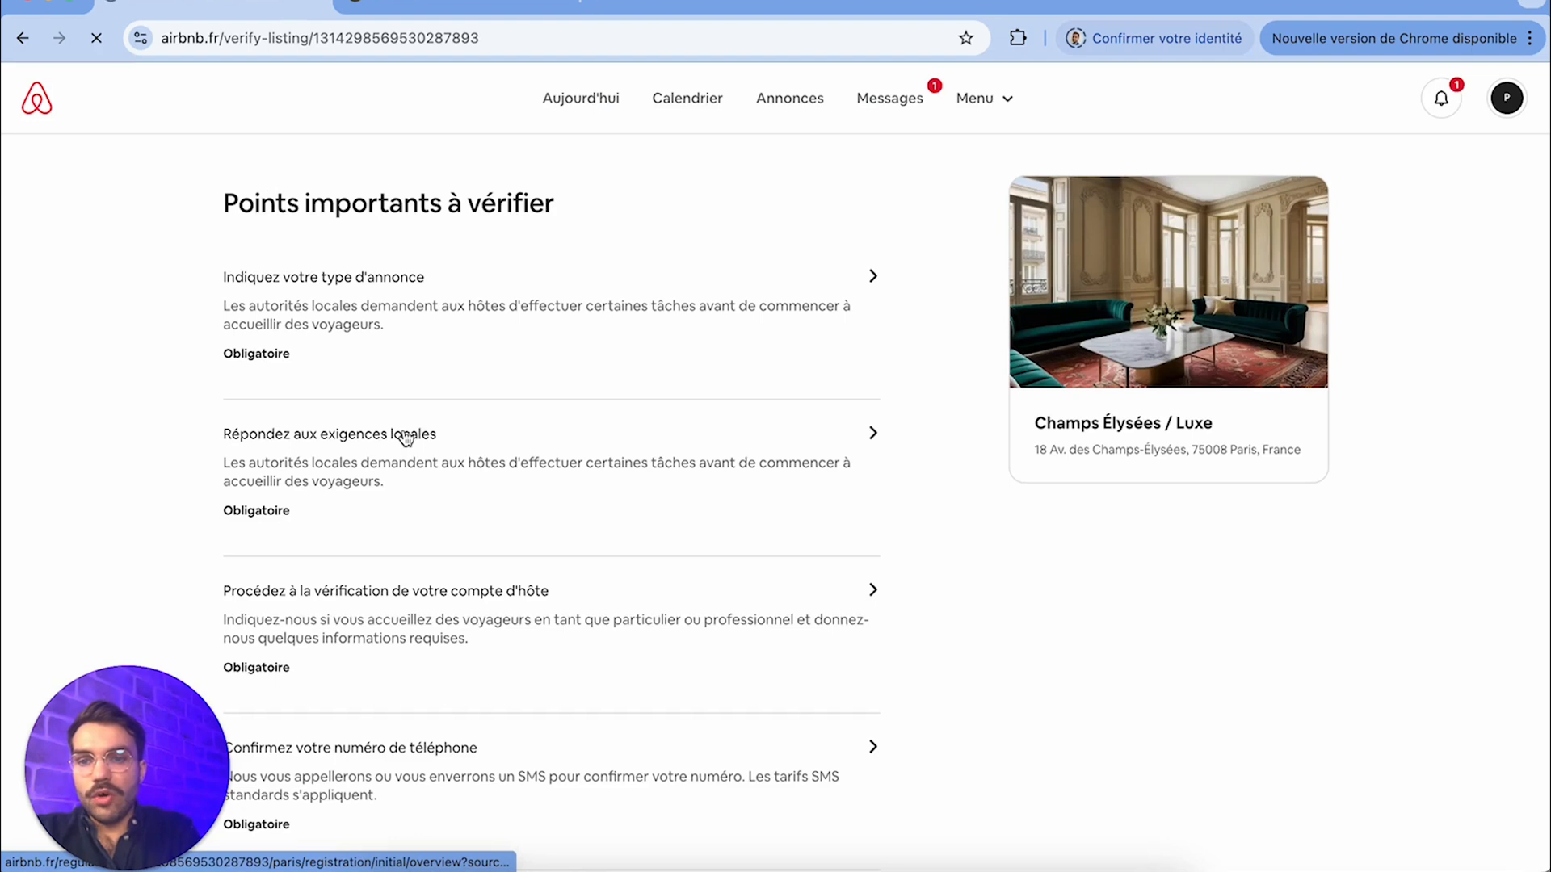
Open the local requirements task and read Paris's registration conditions for short stays
click(405, 439)
scroll(548, 355, down, 3)
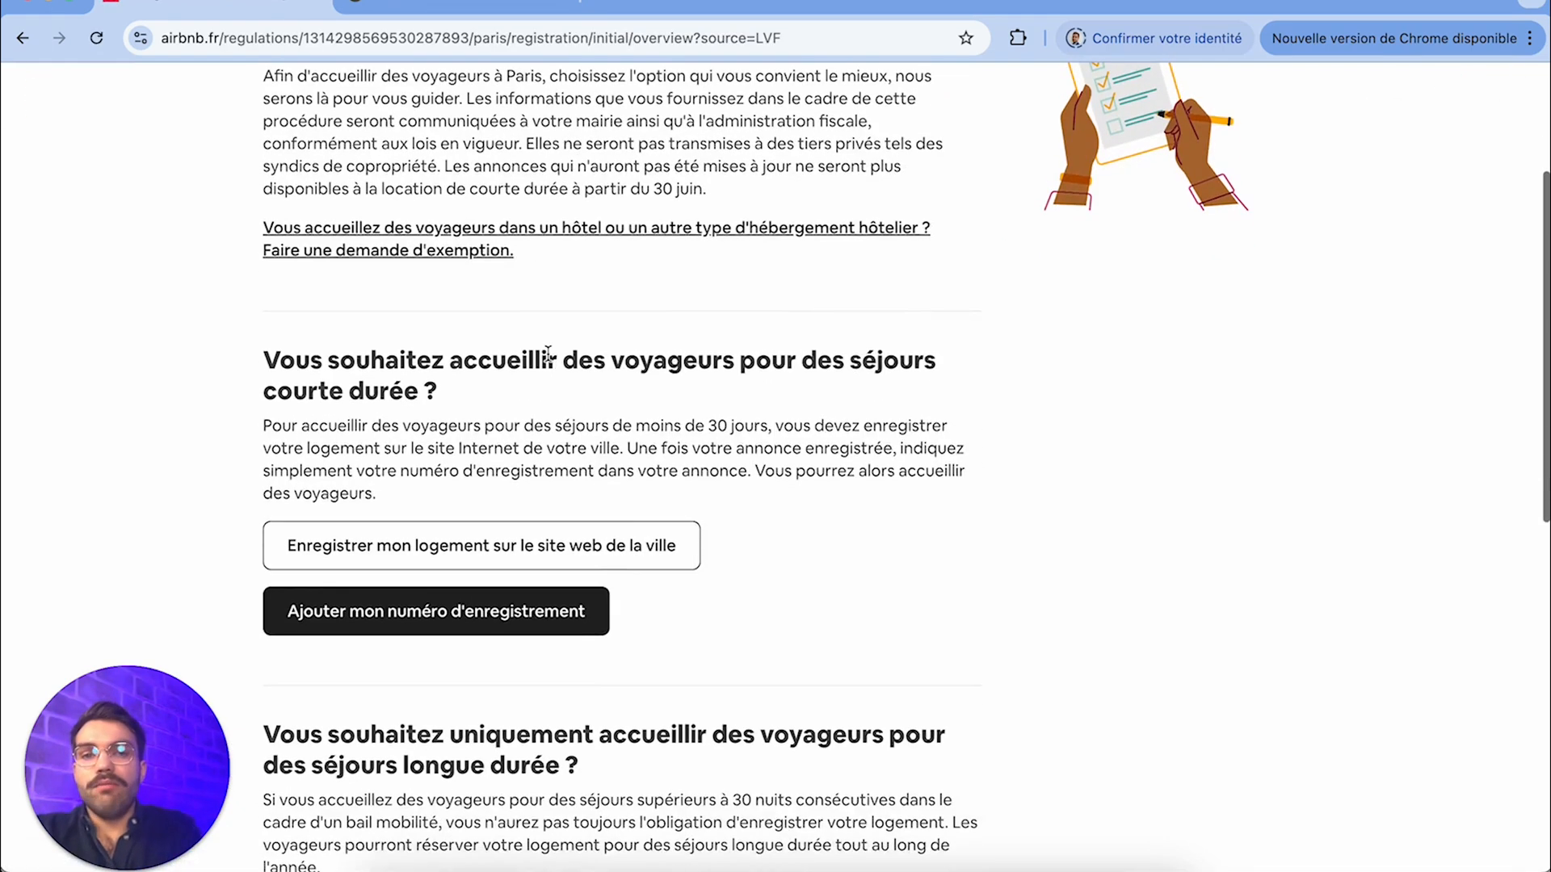
scroll(548, 355, up, 1)
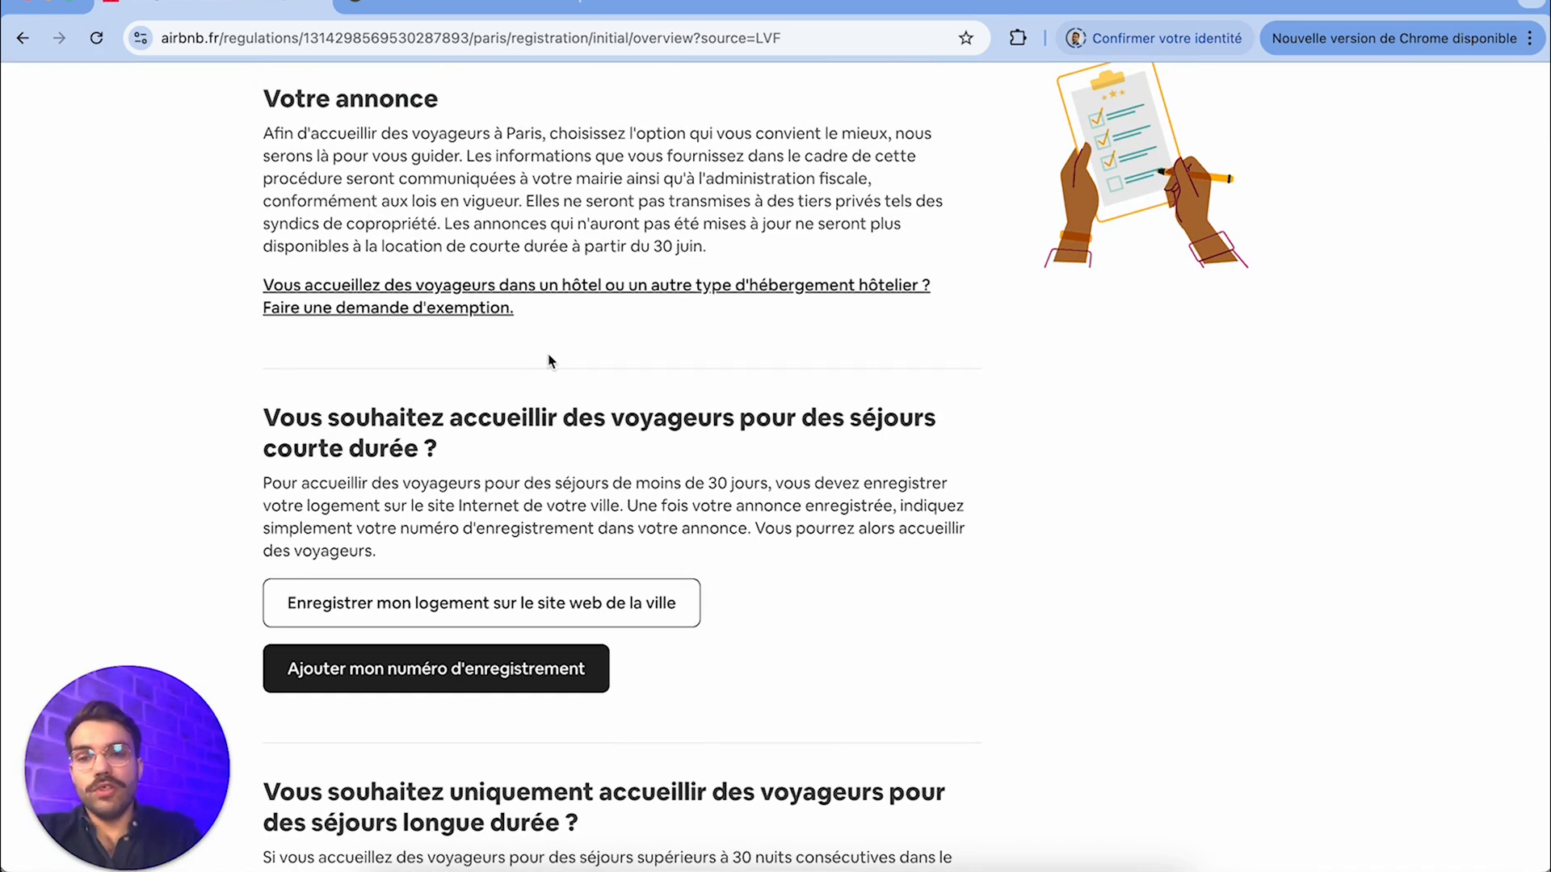
Open the city's registration website, read the rules on declaring meublés de tourisme and close the site
click(521, 625)
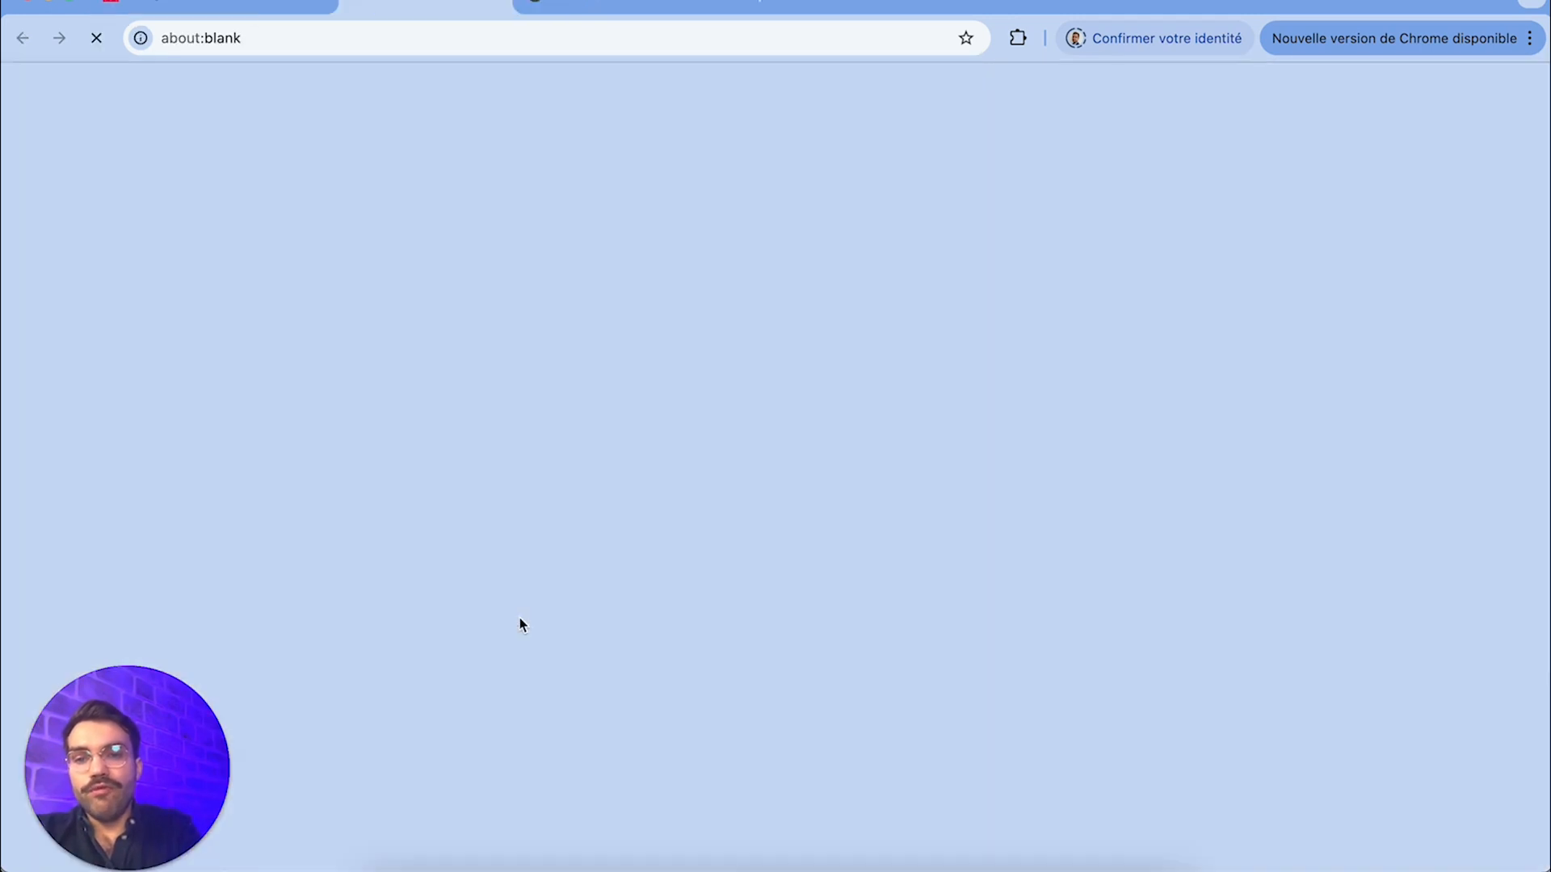
click(230, 10)
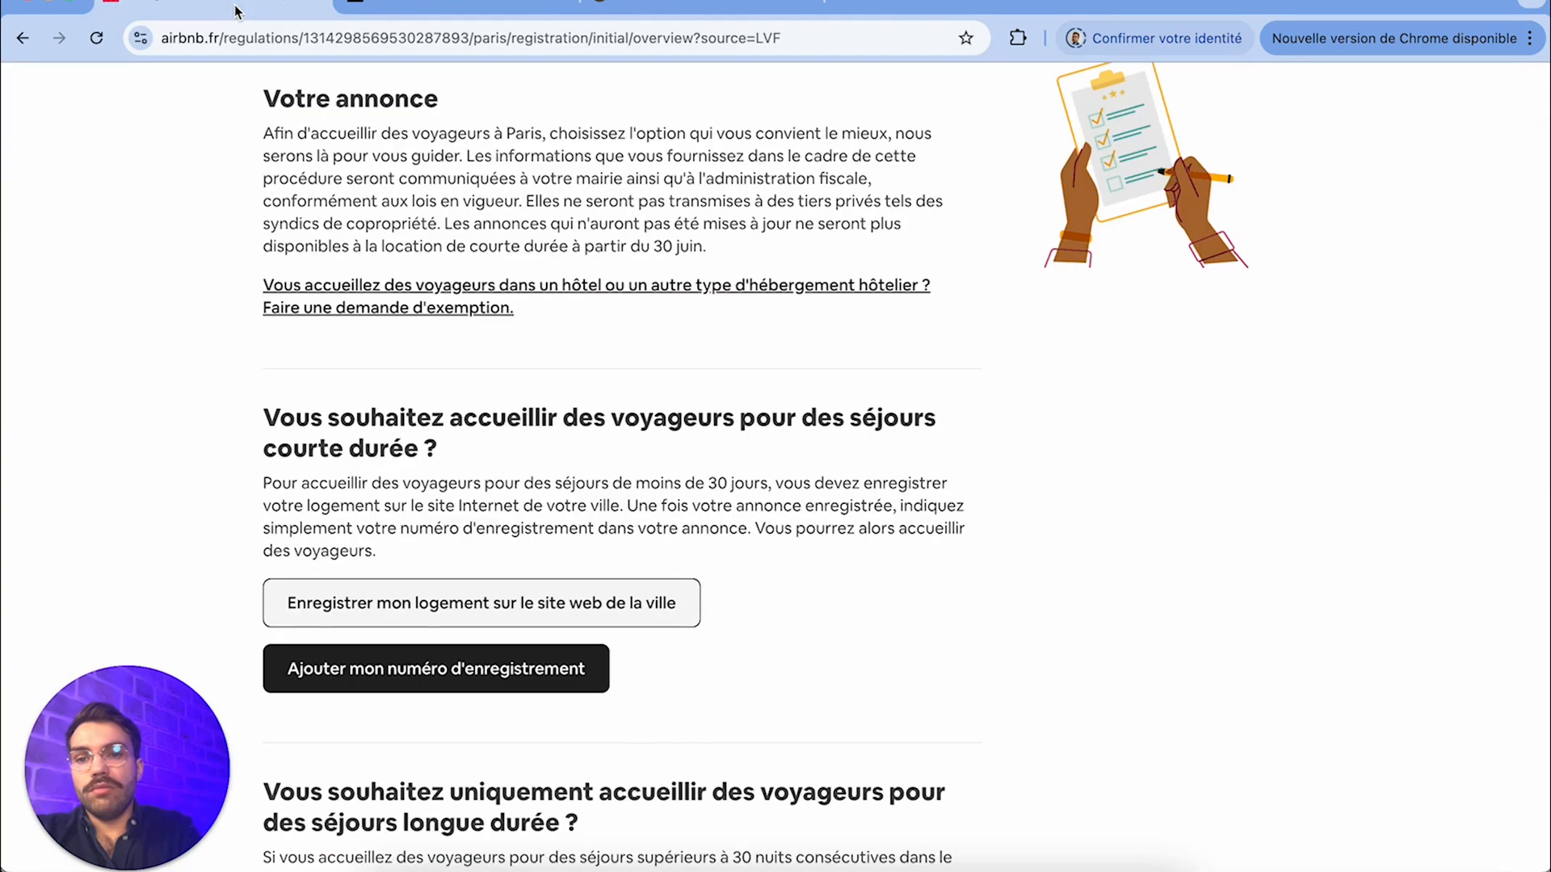
click(402, 6)
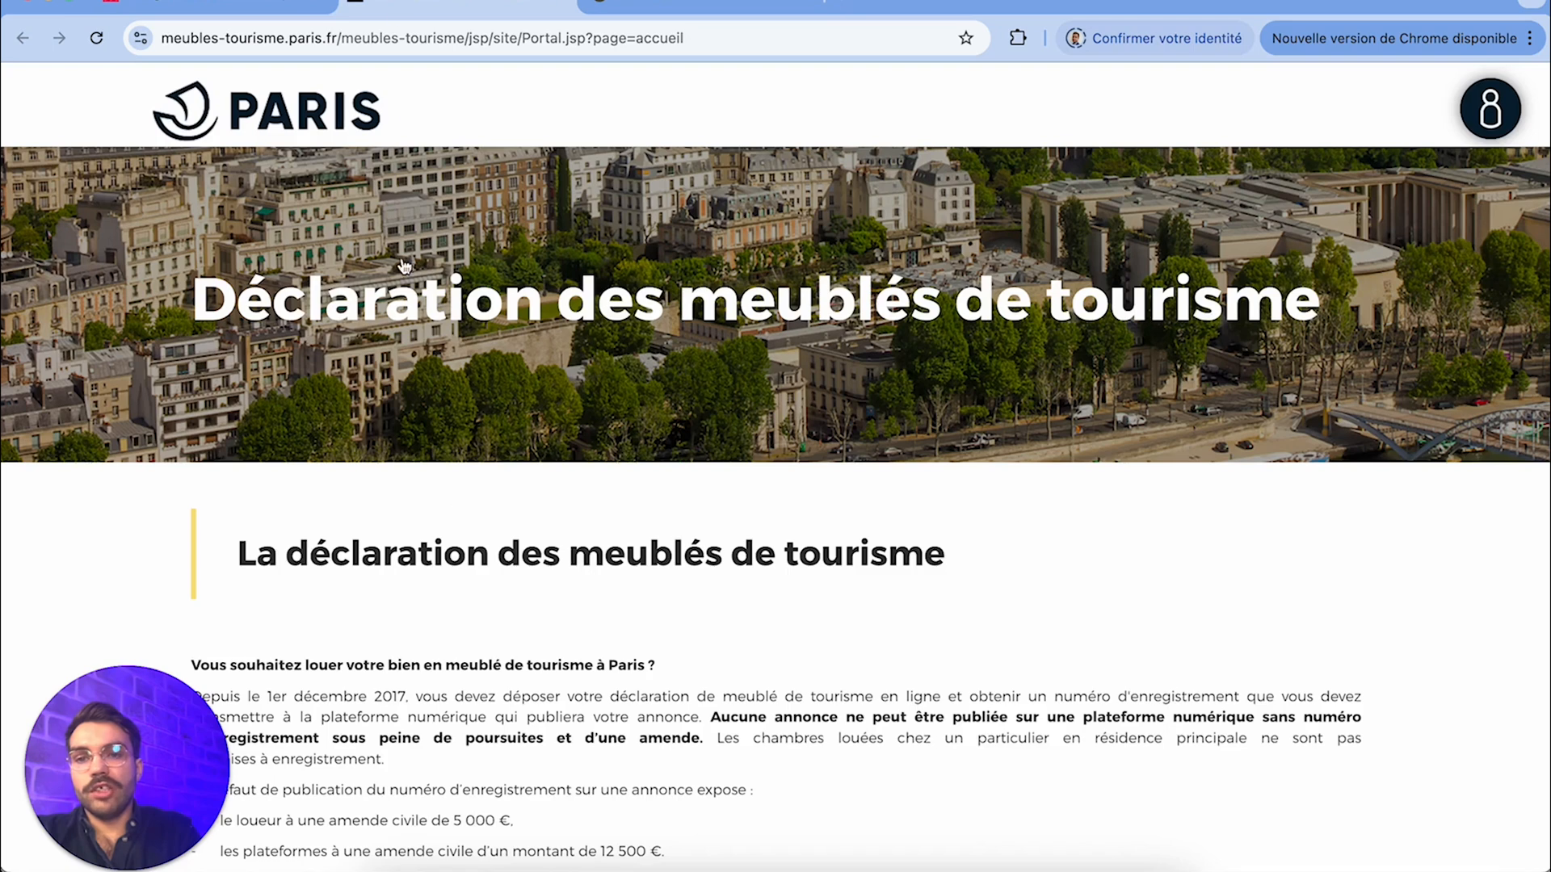
scroll(821, 464, down, 2)
scroll(657, 596, down, 5)
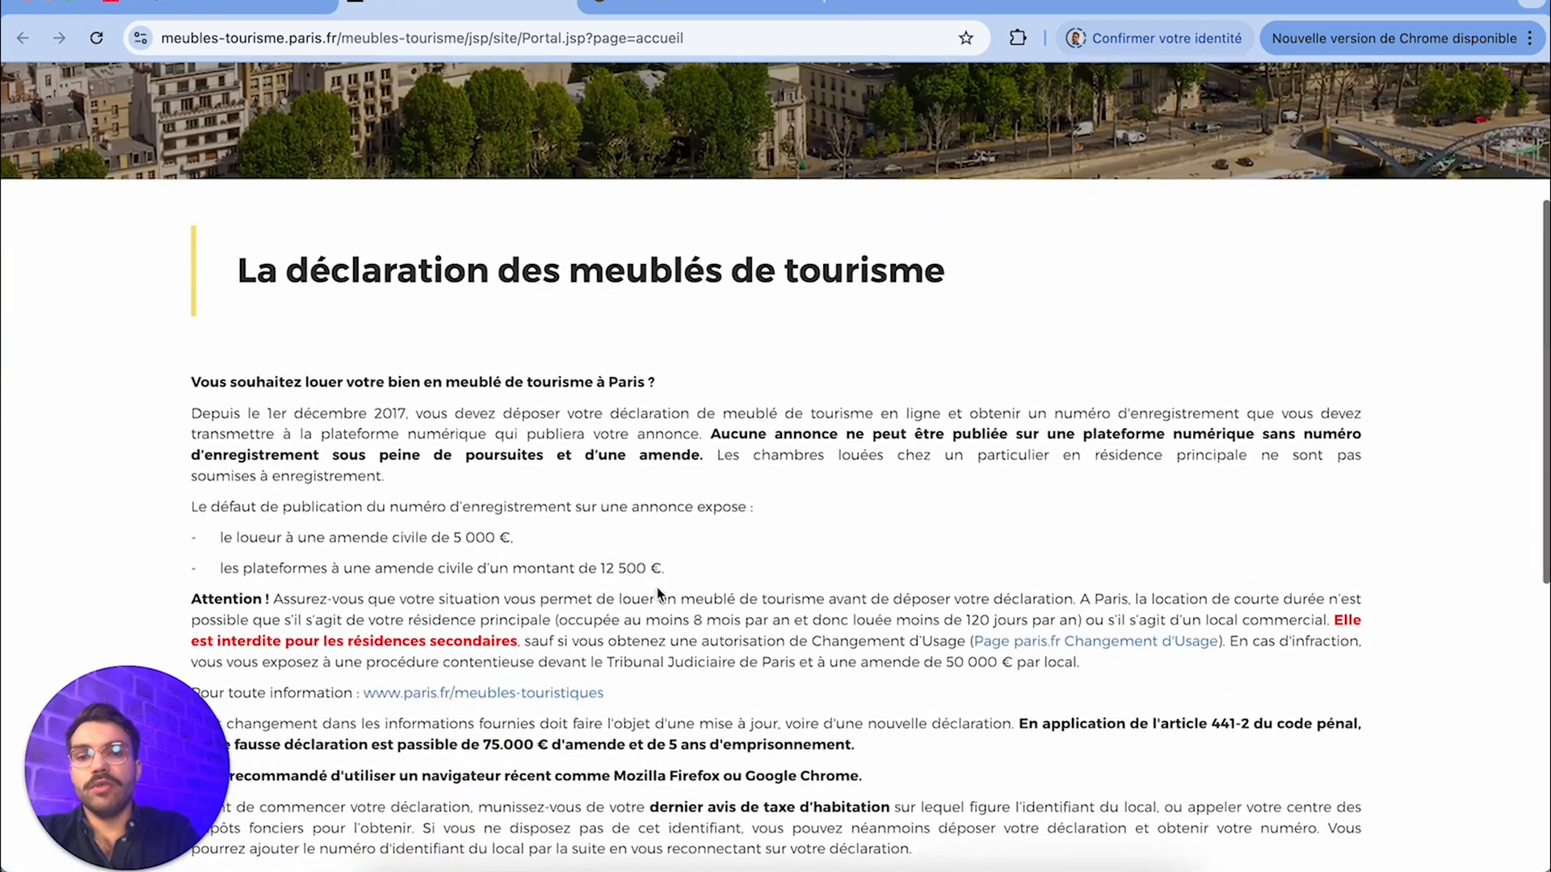
scroll(657, 588, up, 6)
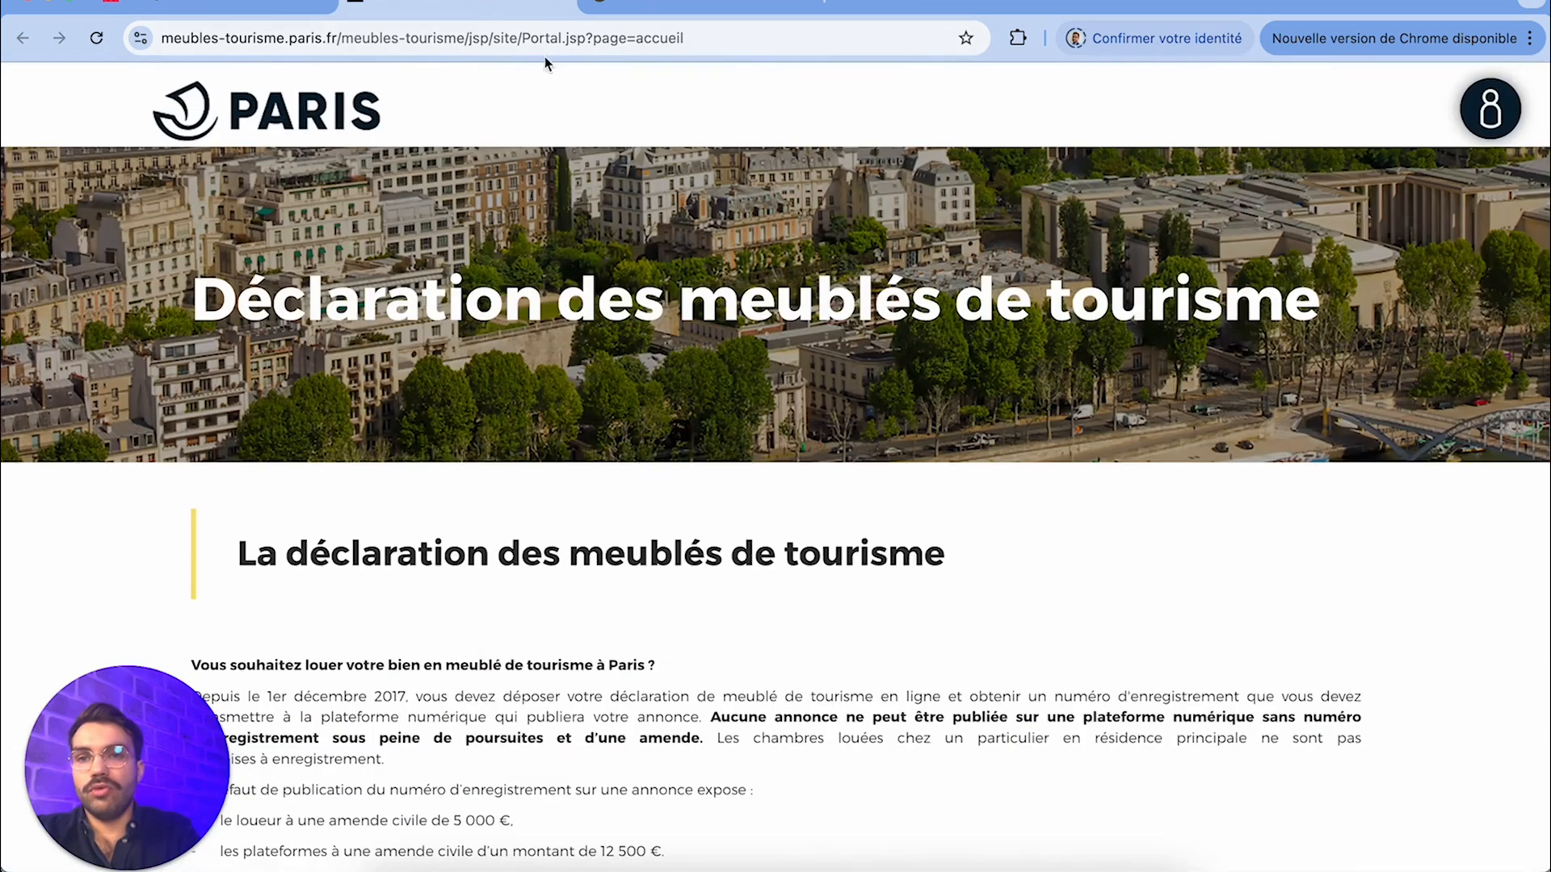
click(560, 5)
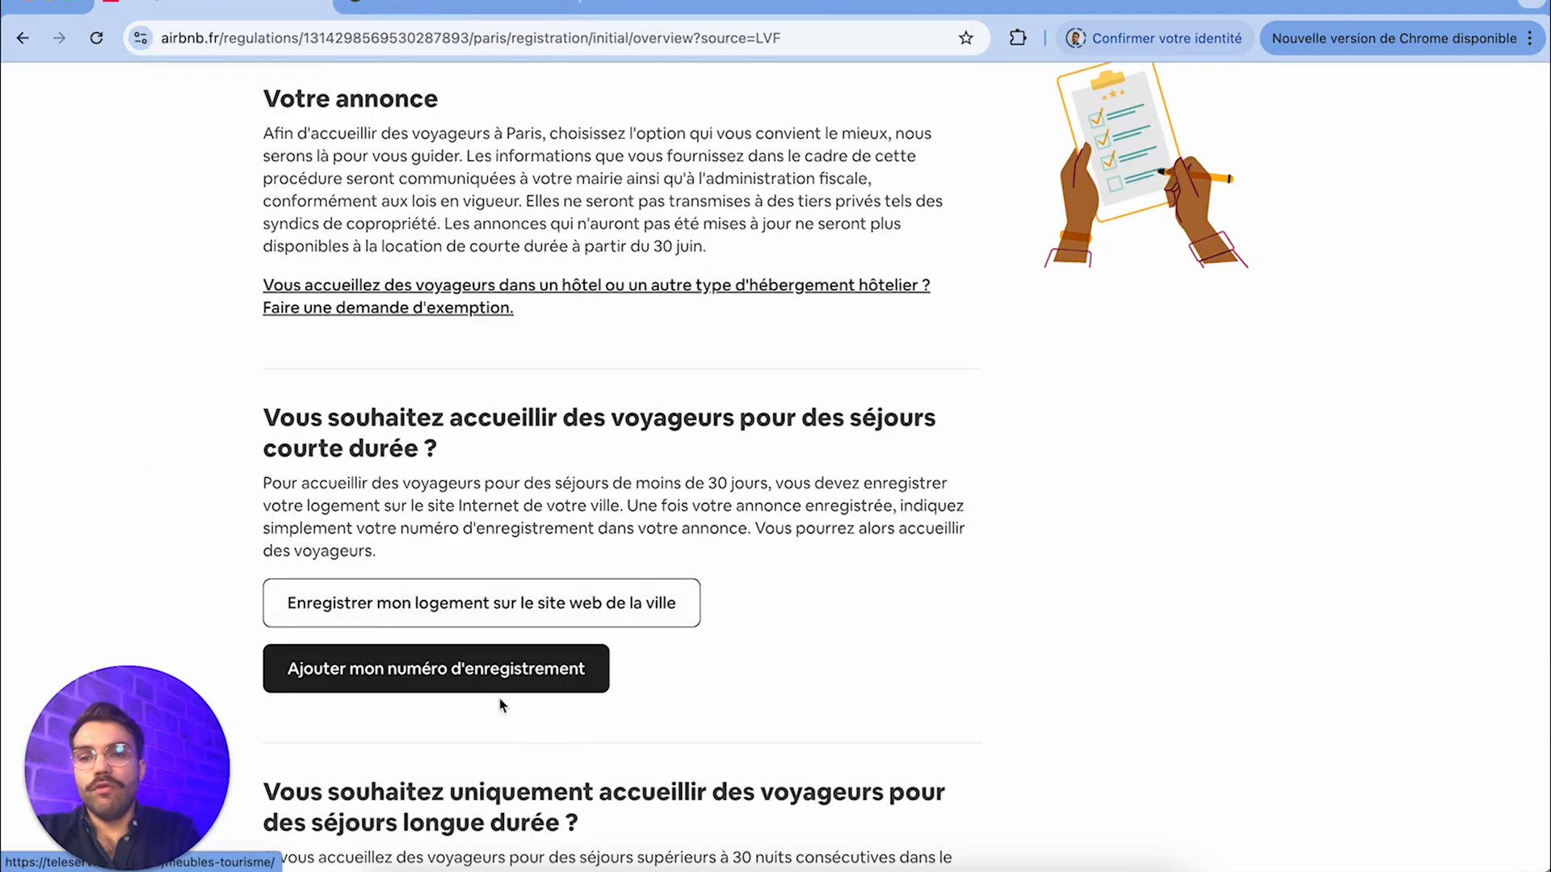
Switch to the DéclaLoc' site and examine its field for entering the accommodation's postal code or commune
click(418, 10)
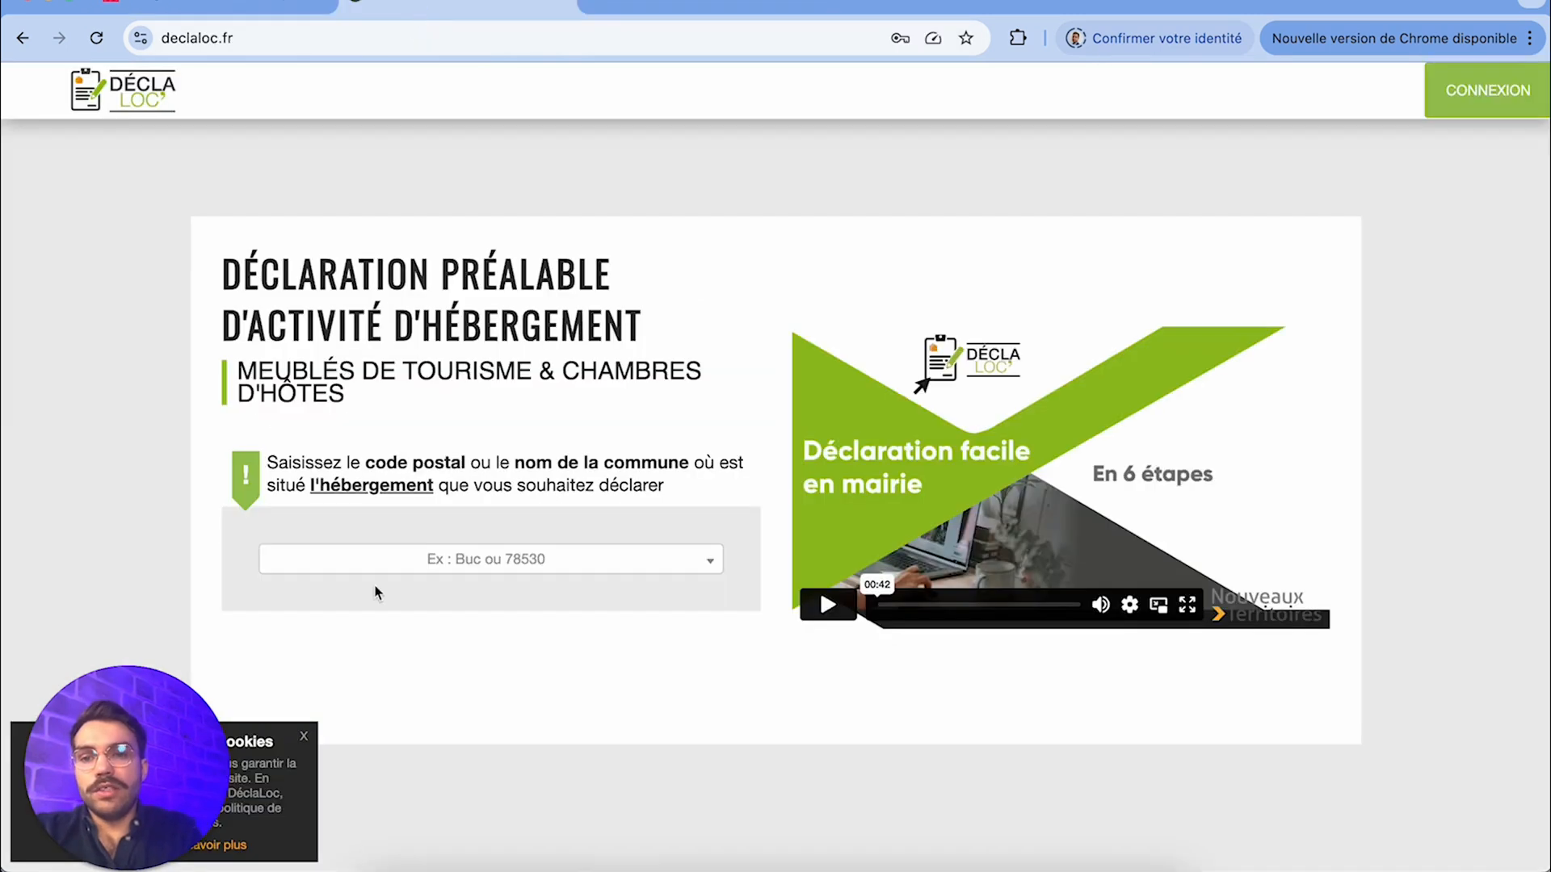
click(410, 560)
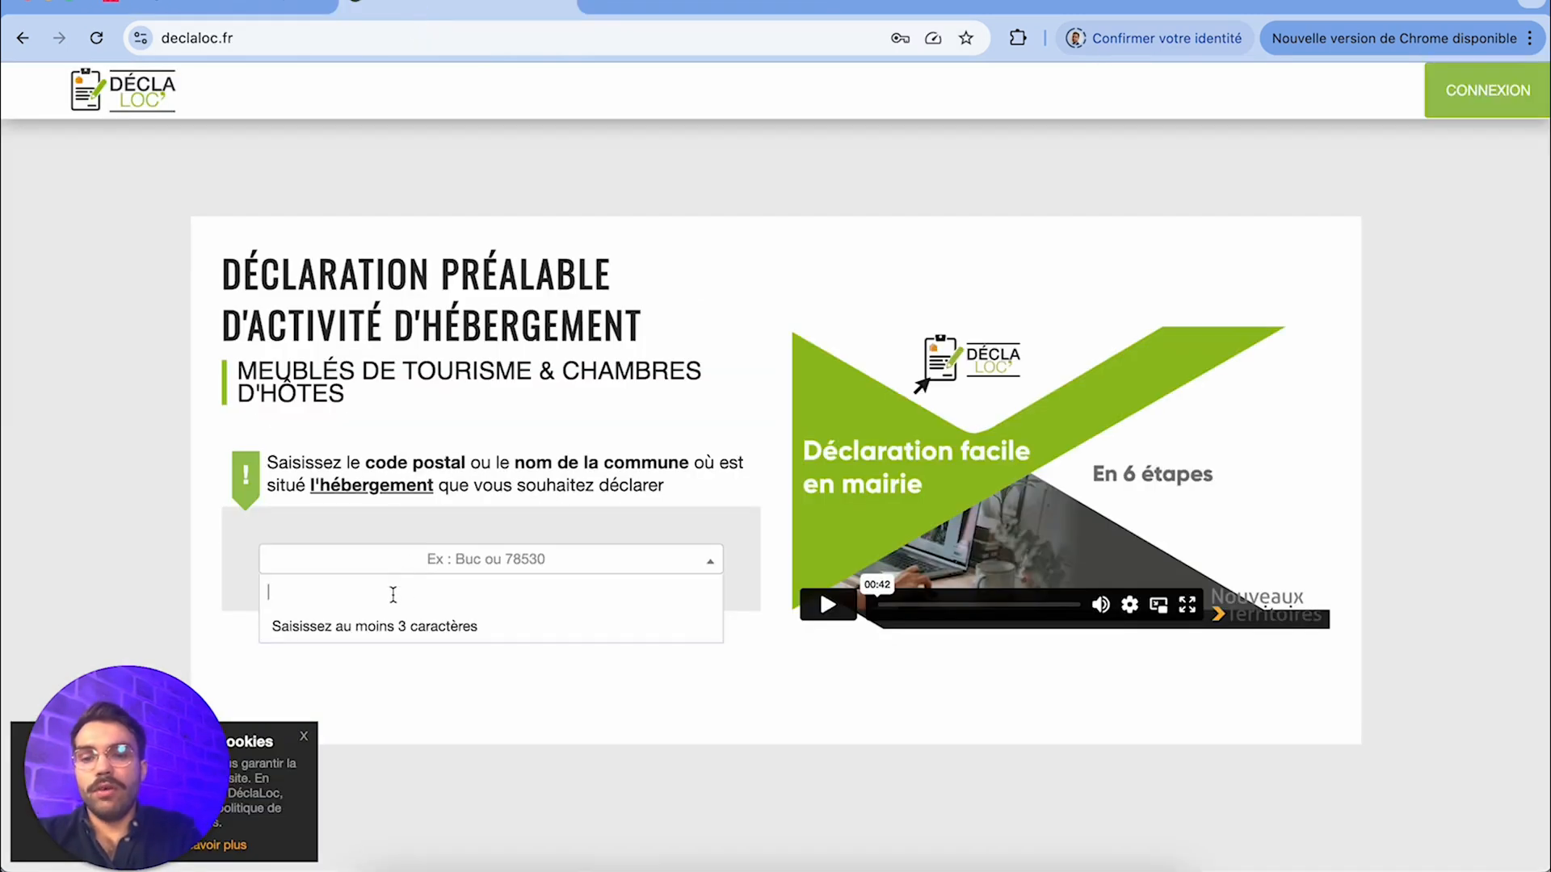
drag(670, 488, 307, 452)
click(308, 452)
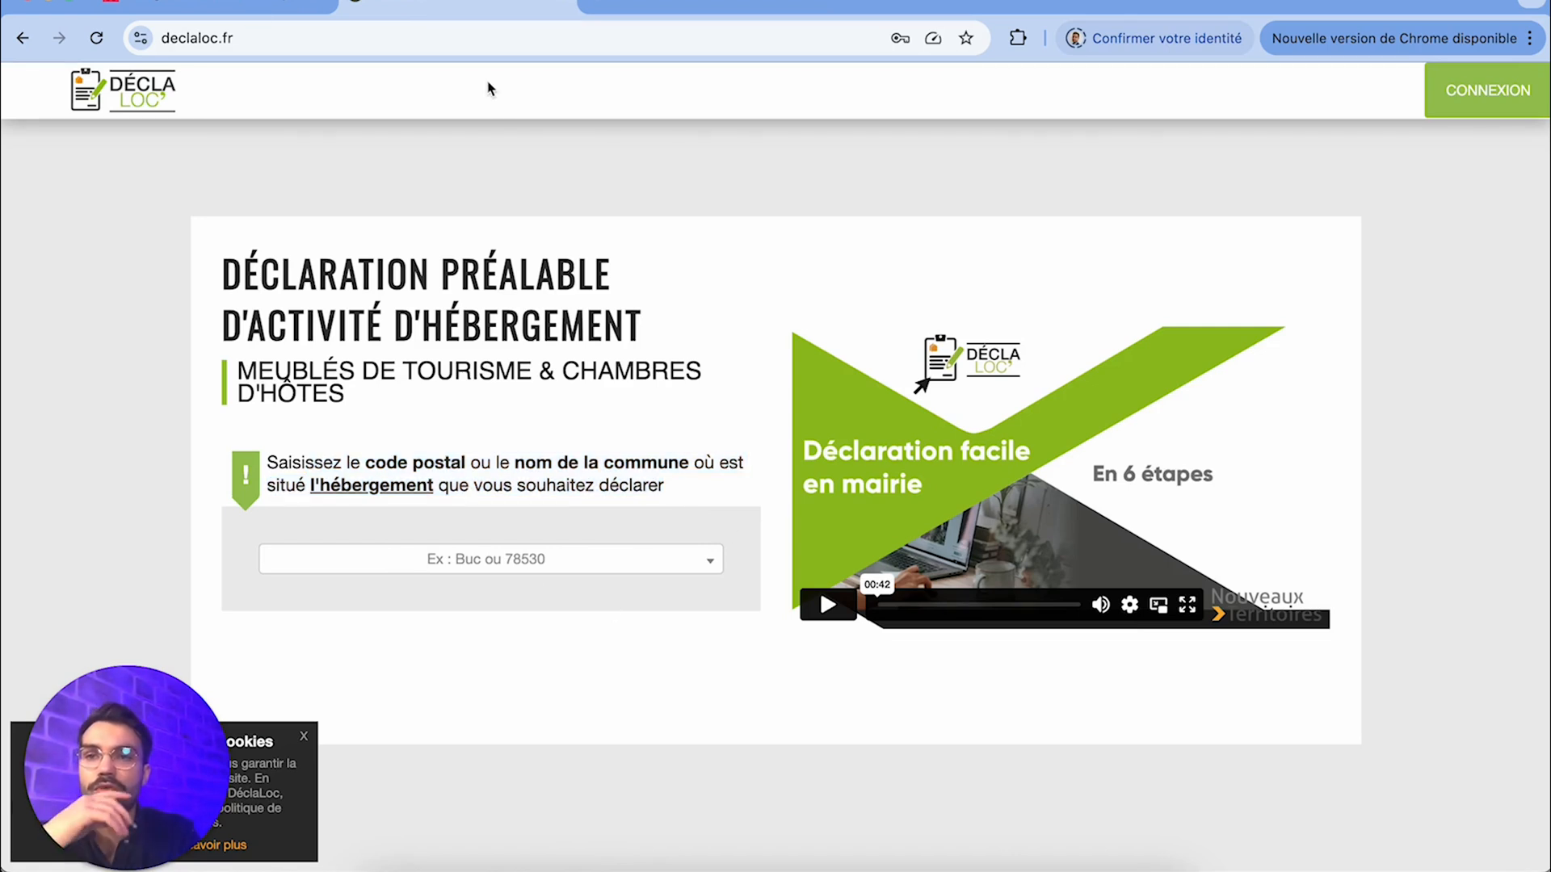
Return to Airbnb, examine the registration number form without filling it in, and go back to review the long-stay options
click(250, 7)
click(457, 677)
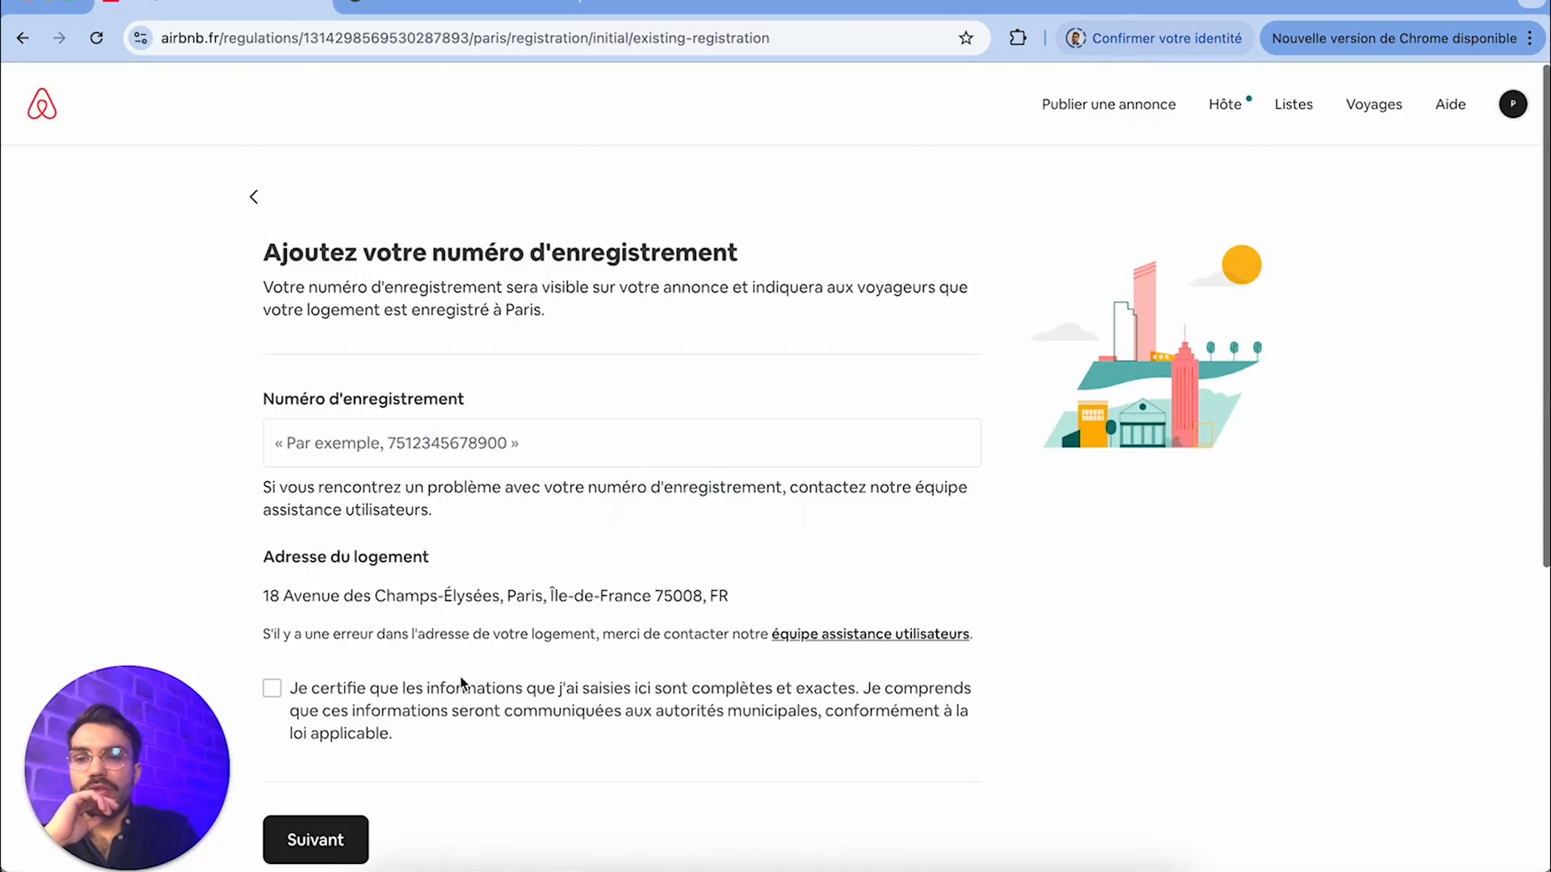
click(346, 449)
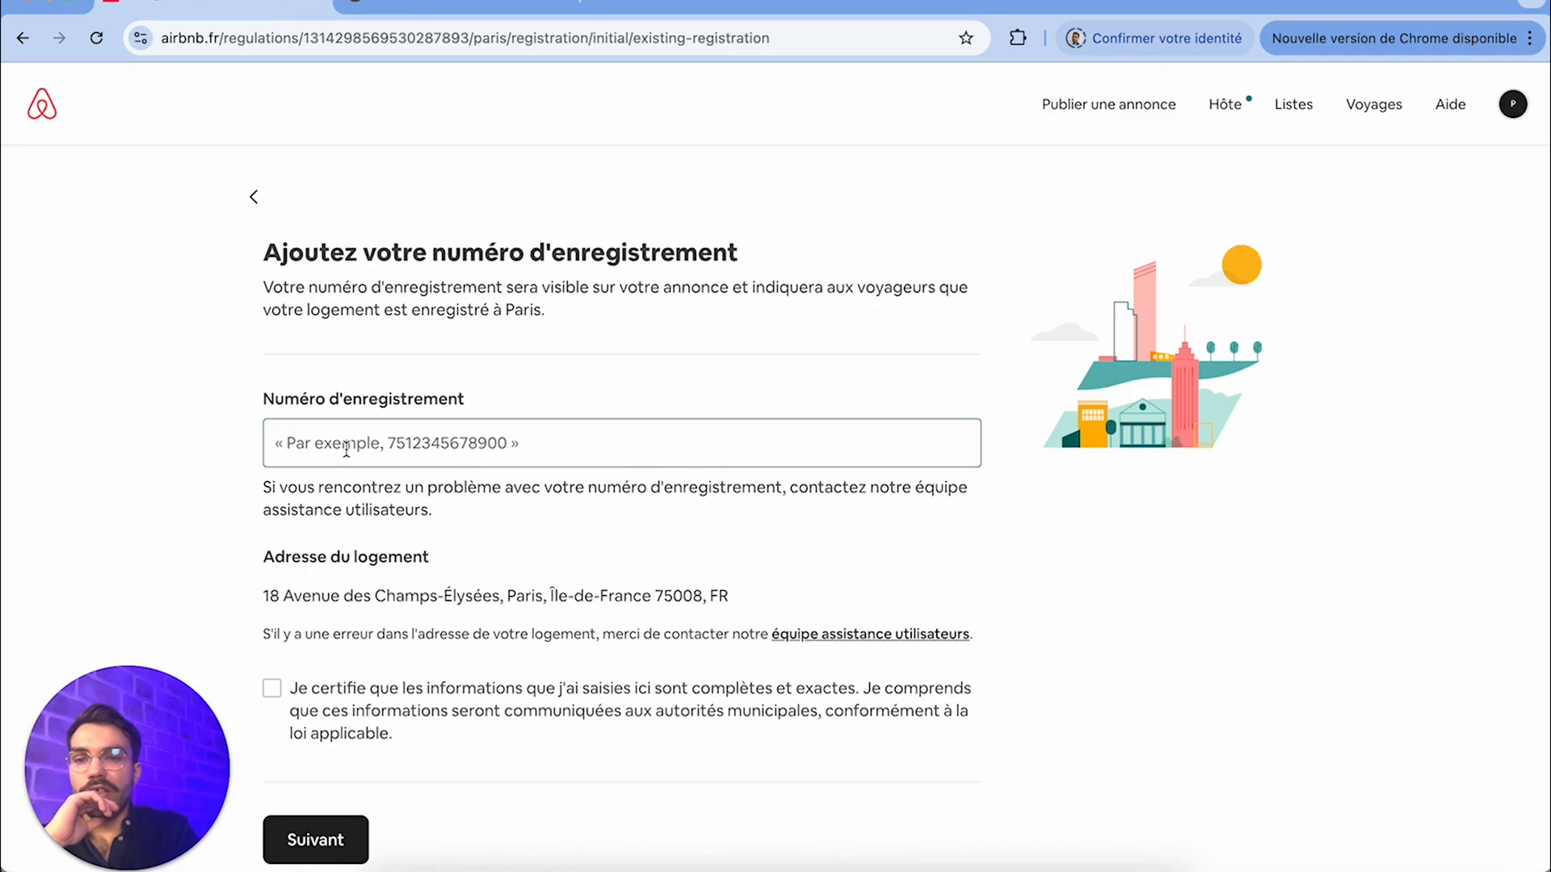
scroll(303, 704, down, 3)
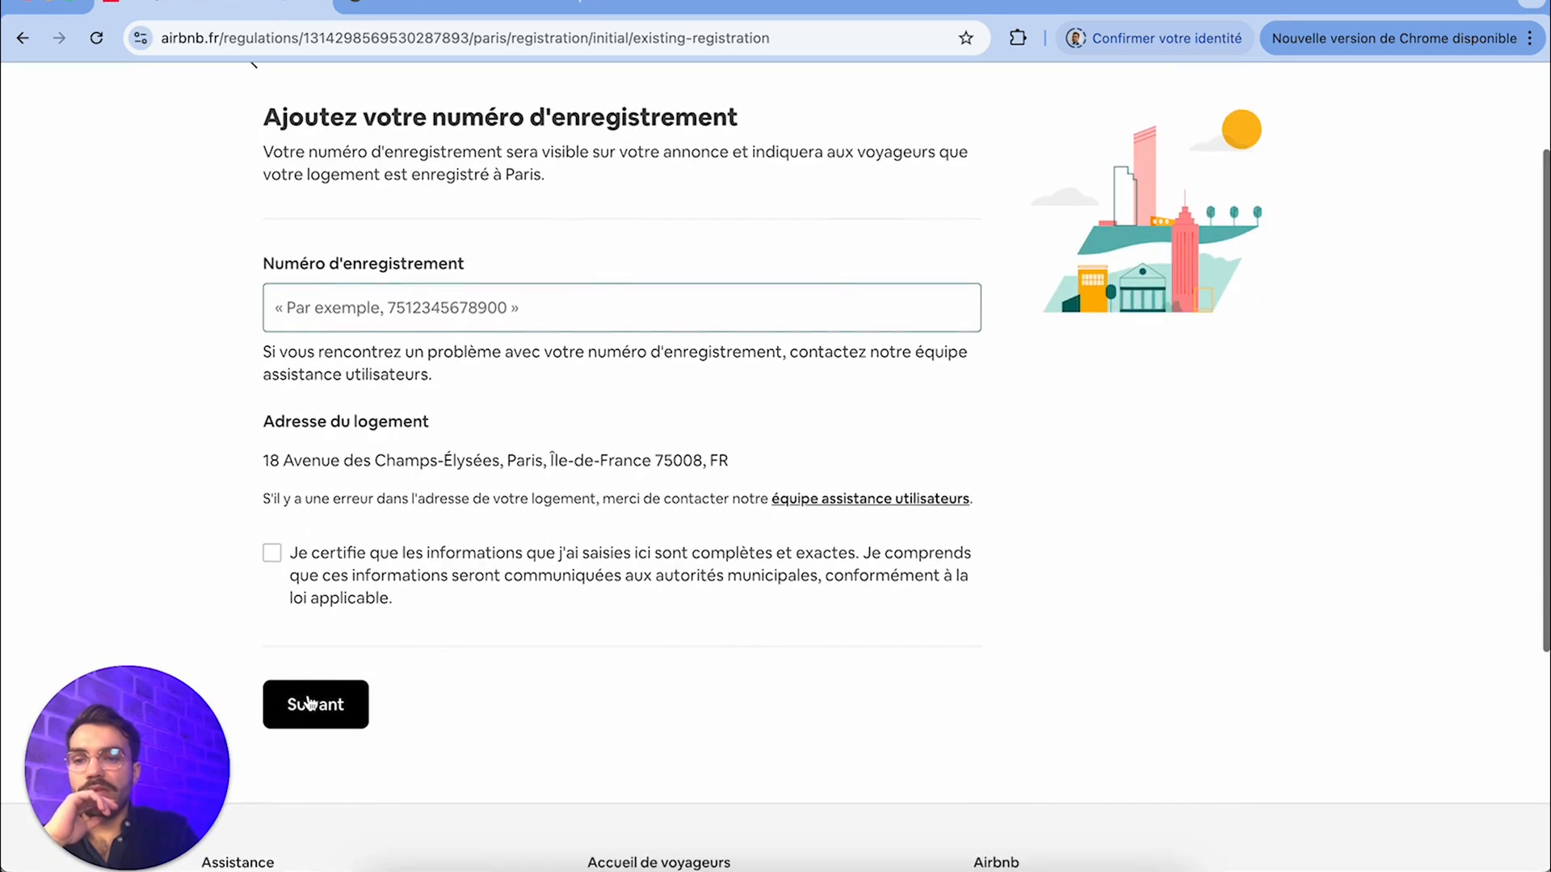
scroll(272, 176, up, 4)
click(254, 202)
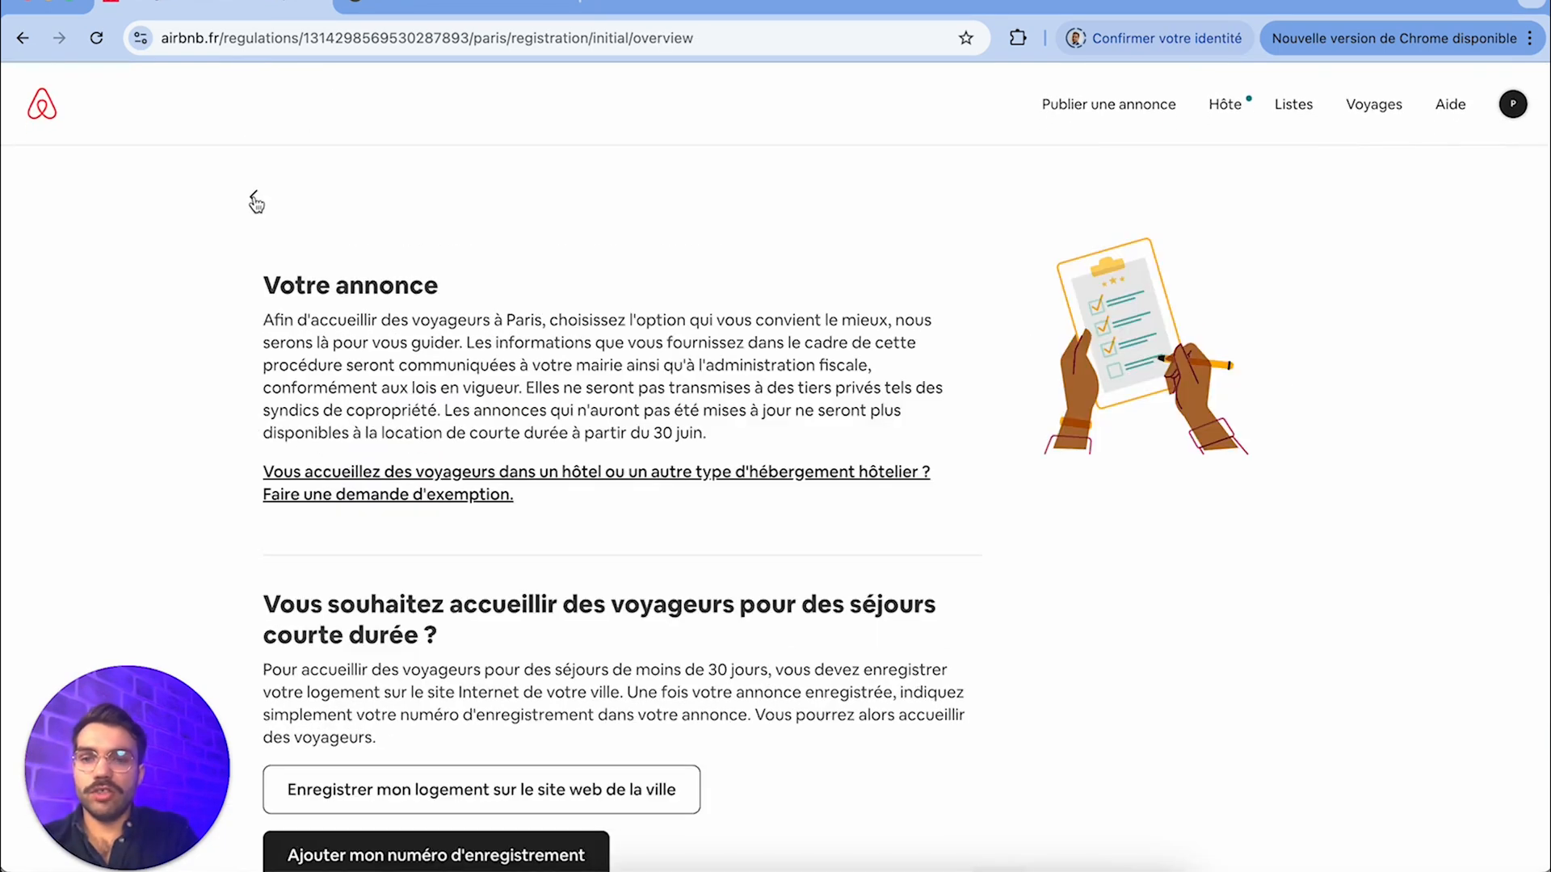
scroll(388, 569, down, 7)
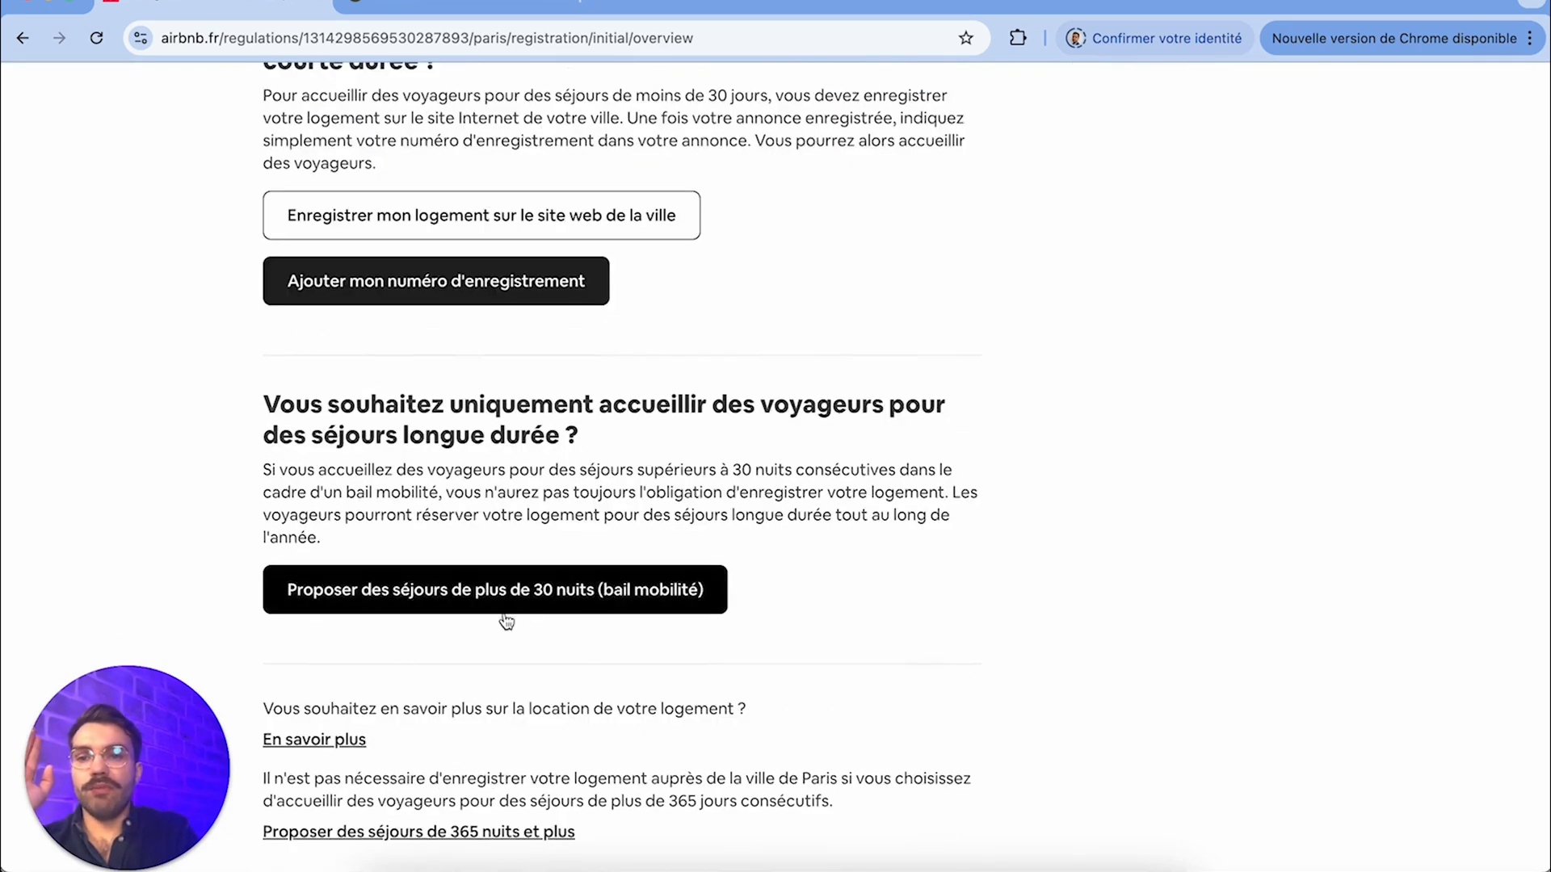
Read the long-stay rental options on Paris's registration page and return to the list of required verification tasks
scroll(501, 618, down, 2)
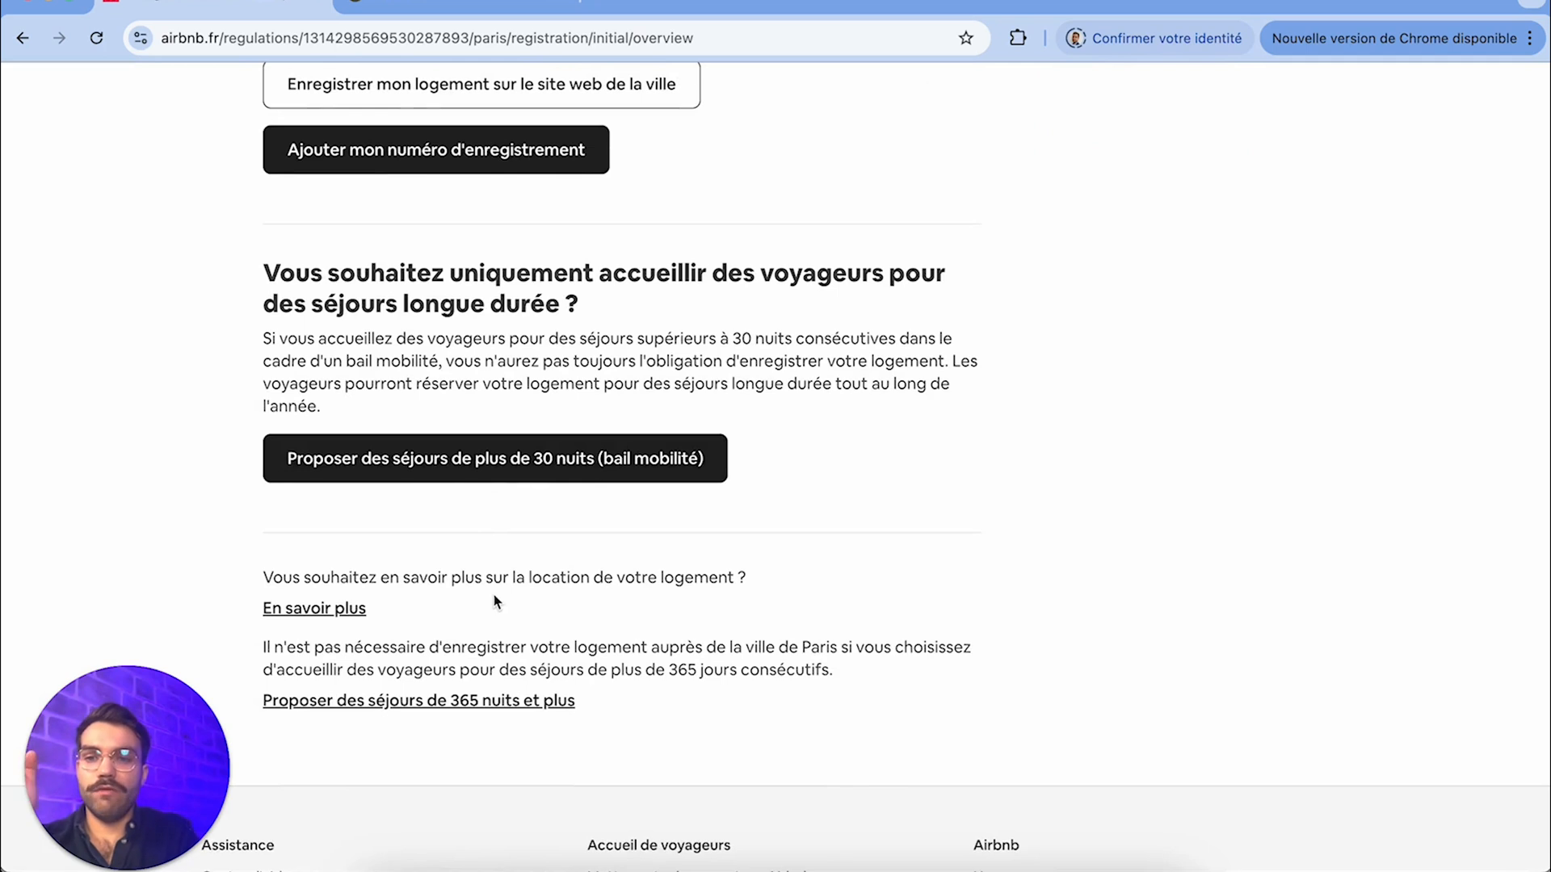
scroll(497, 602, up, 9)
click(252, 200)
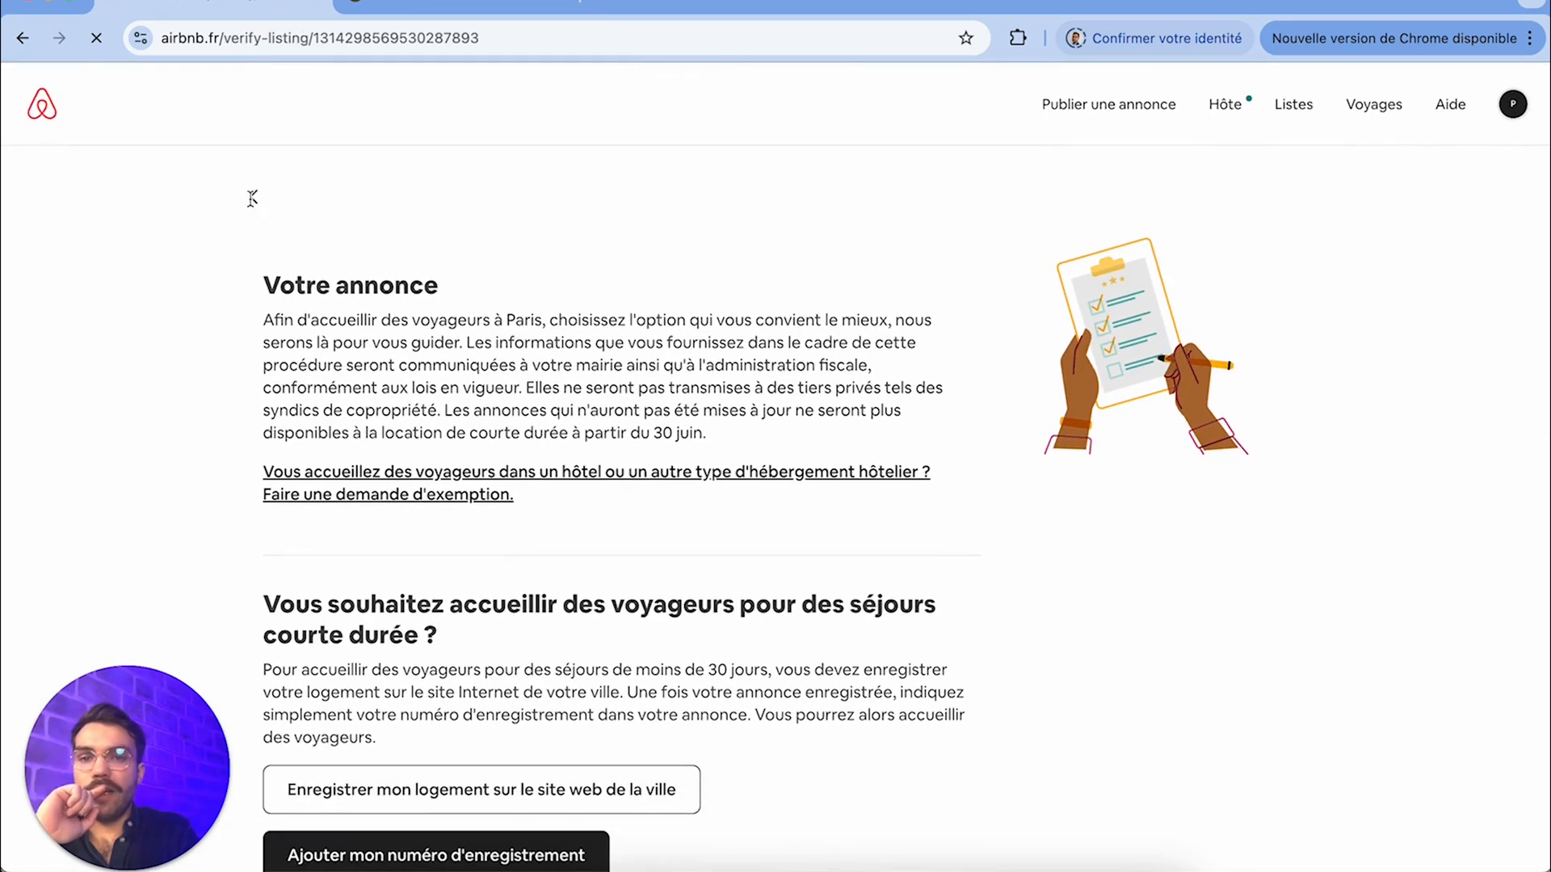
scroll(374, 466, down, 2)
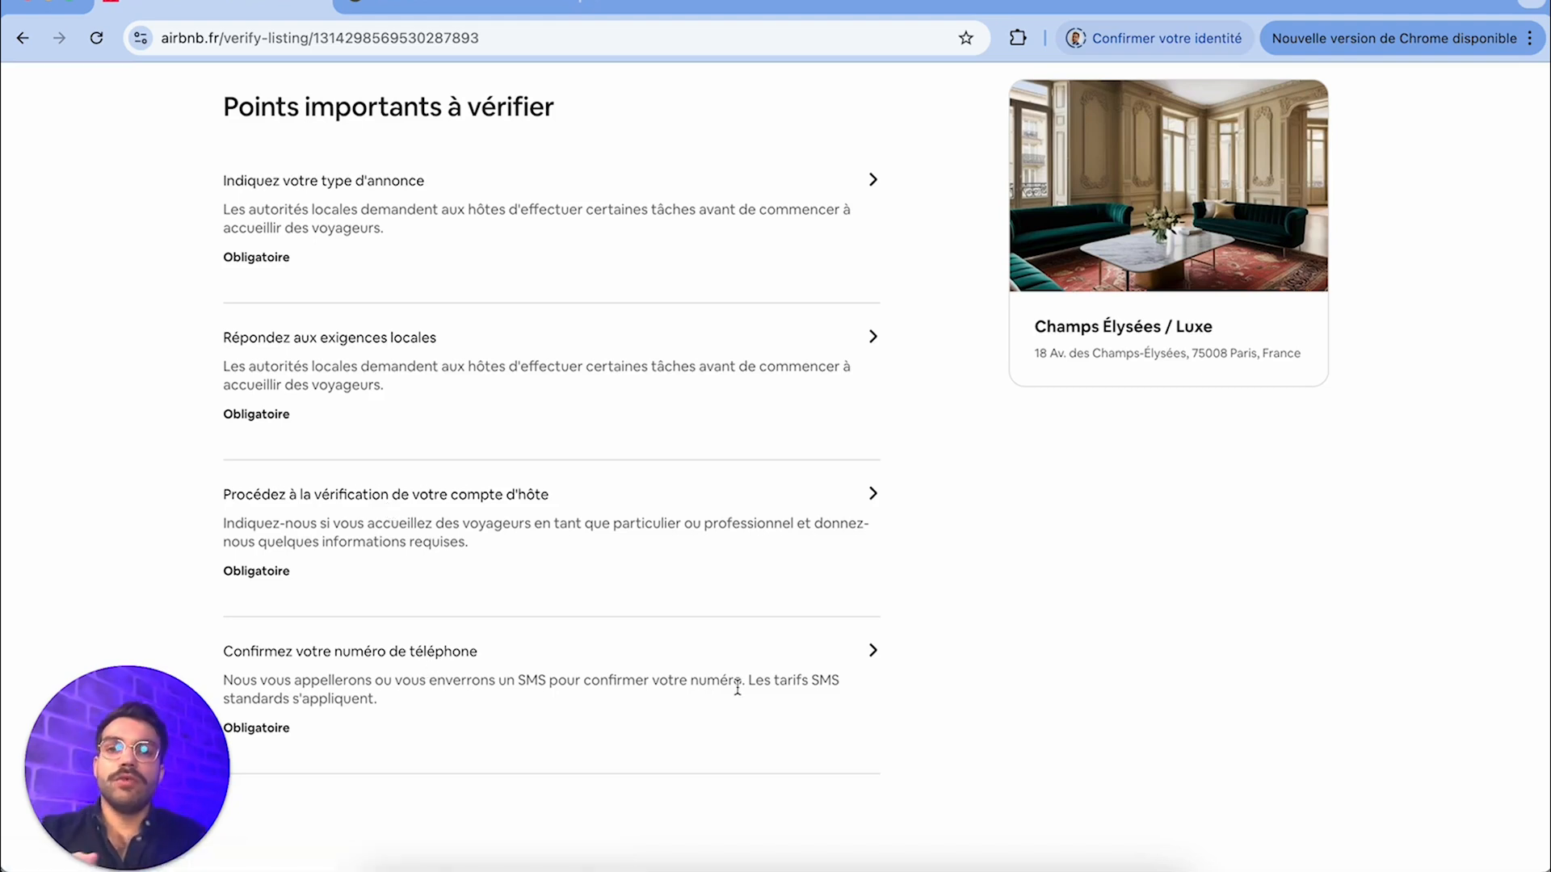
scroll(737, 688, up, 2)
click(1517, 113)
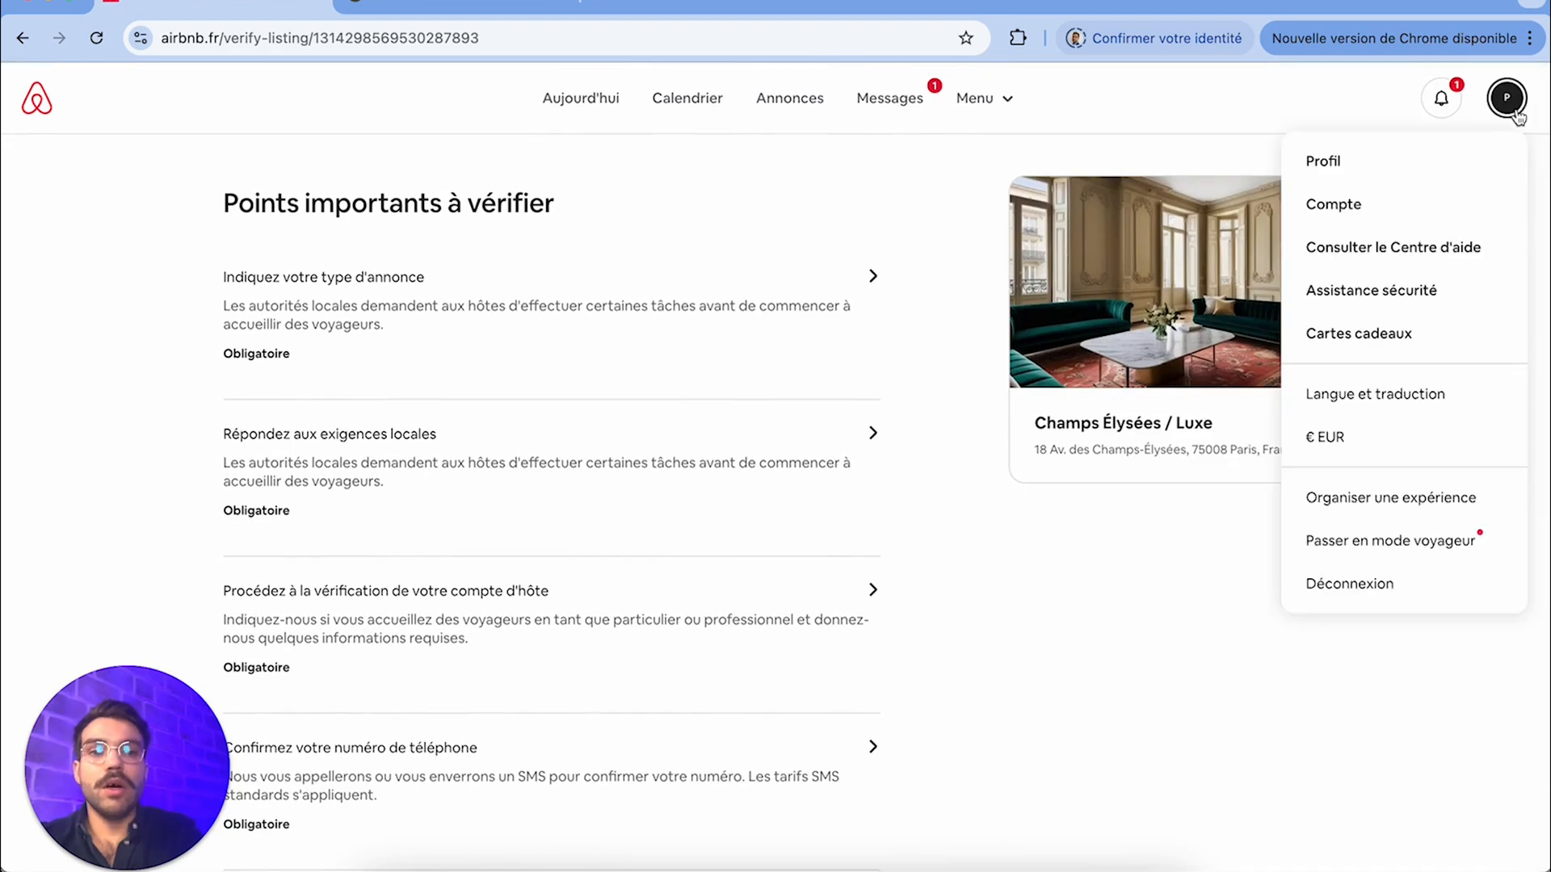
click(1518, 117)
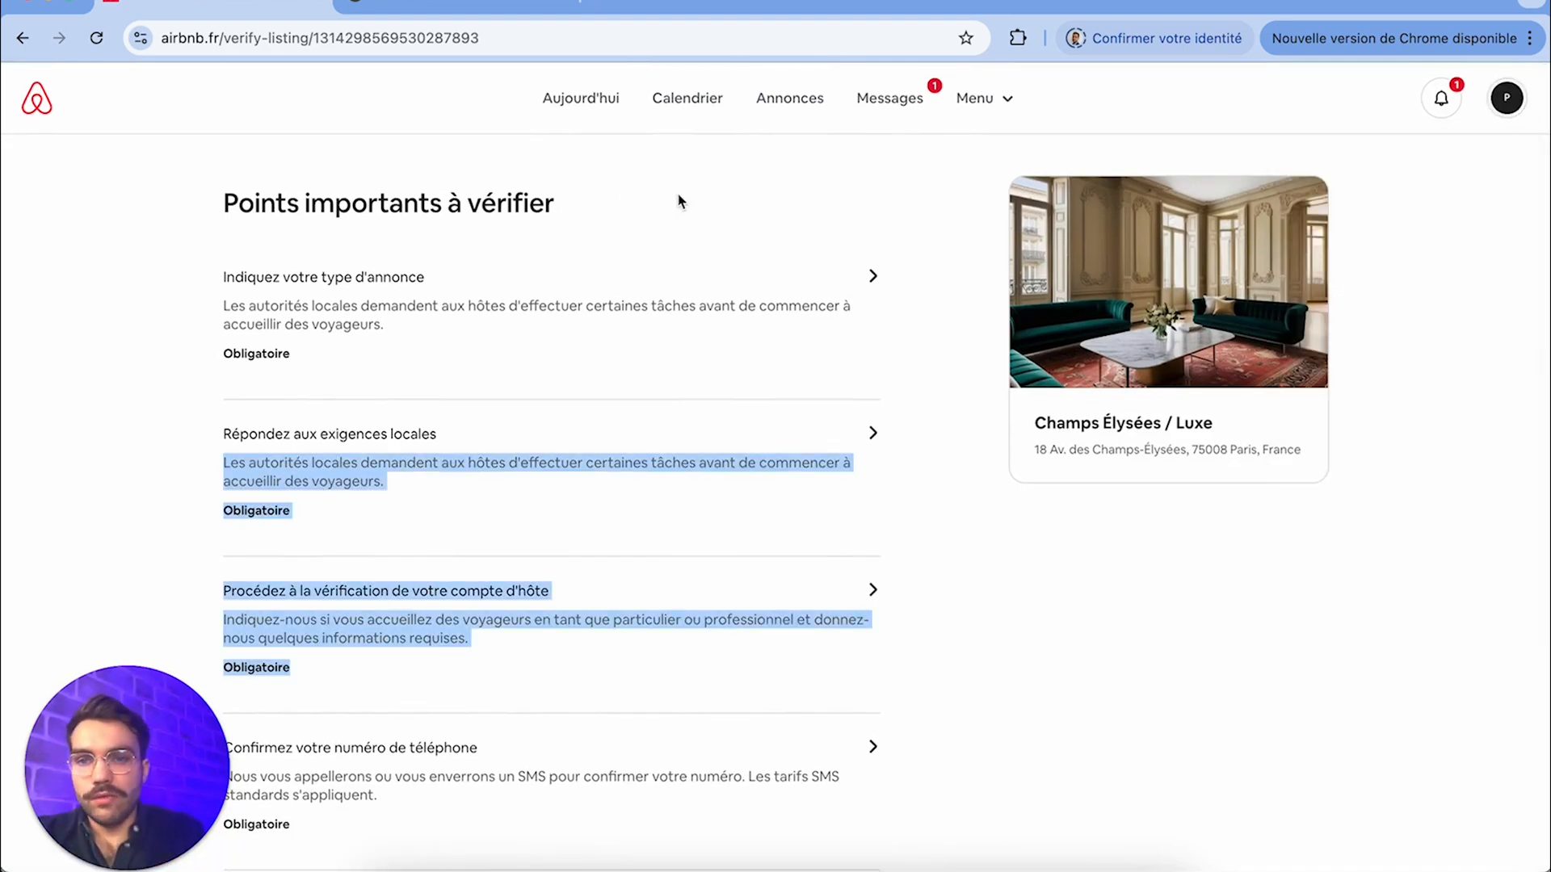
Open the Champs Élysées / Luxe listing from the host's listings and look over its accommodation sections
click(798, 118)
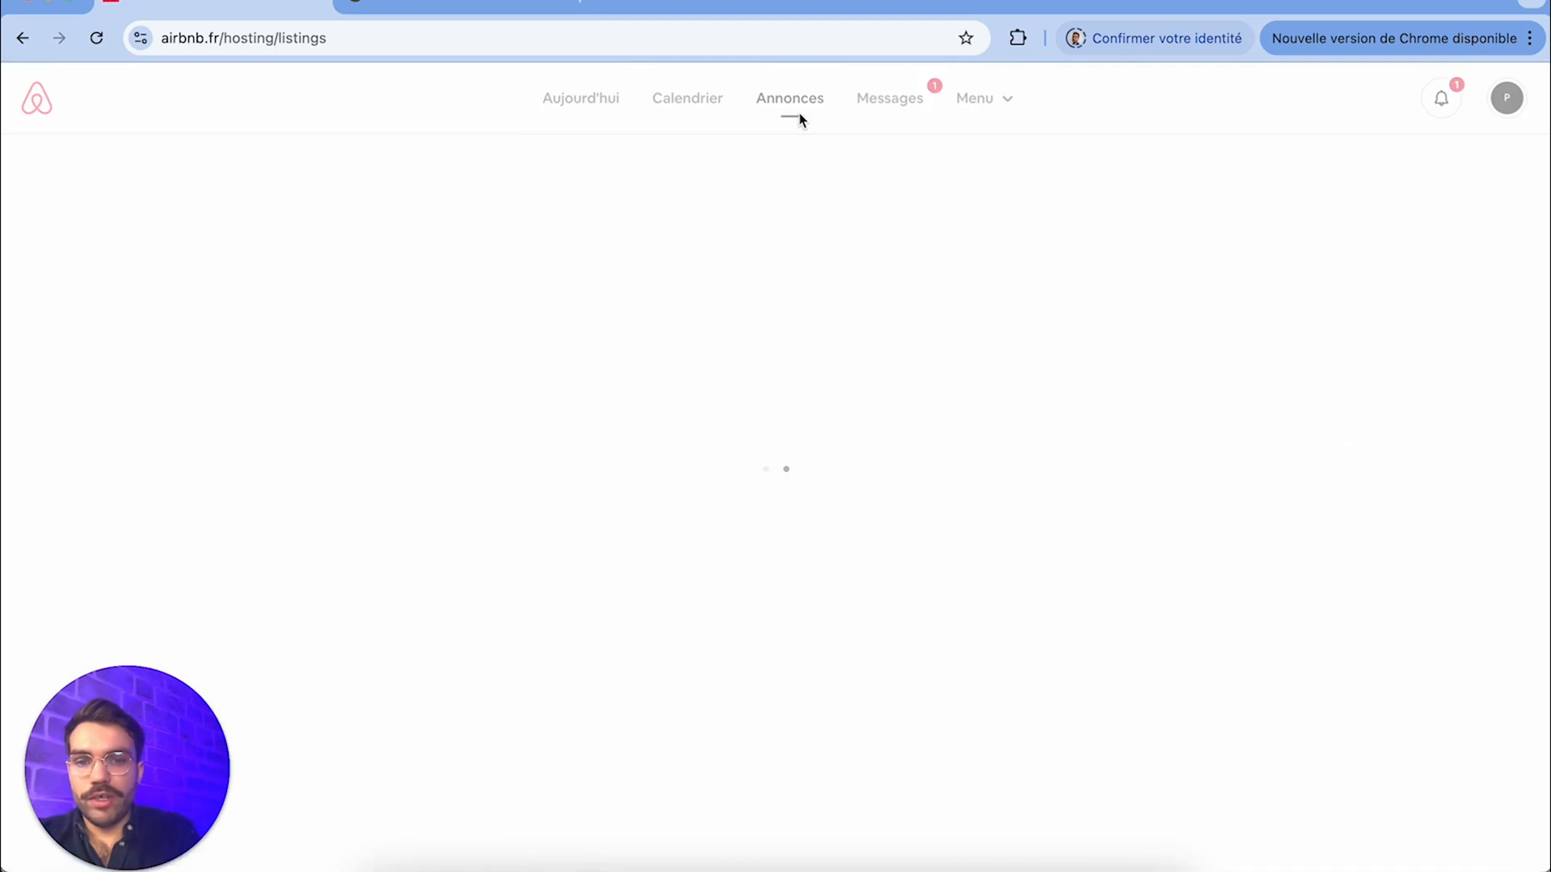
click(347, 507)
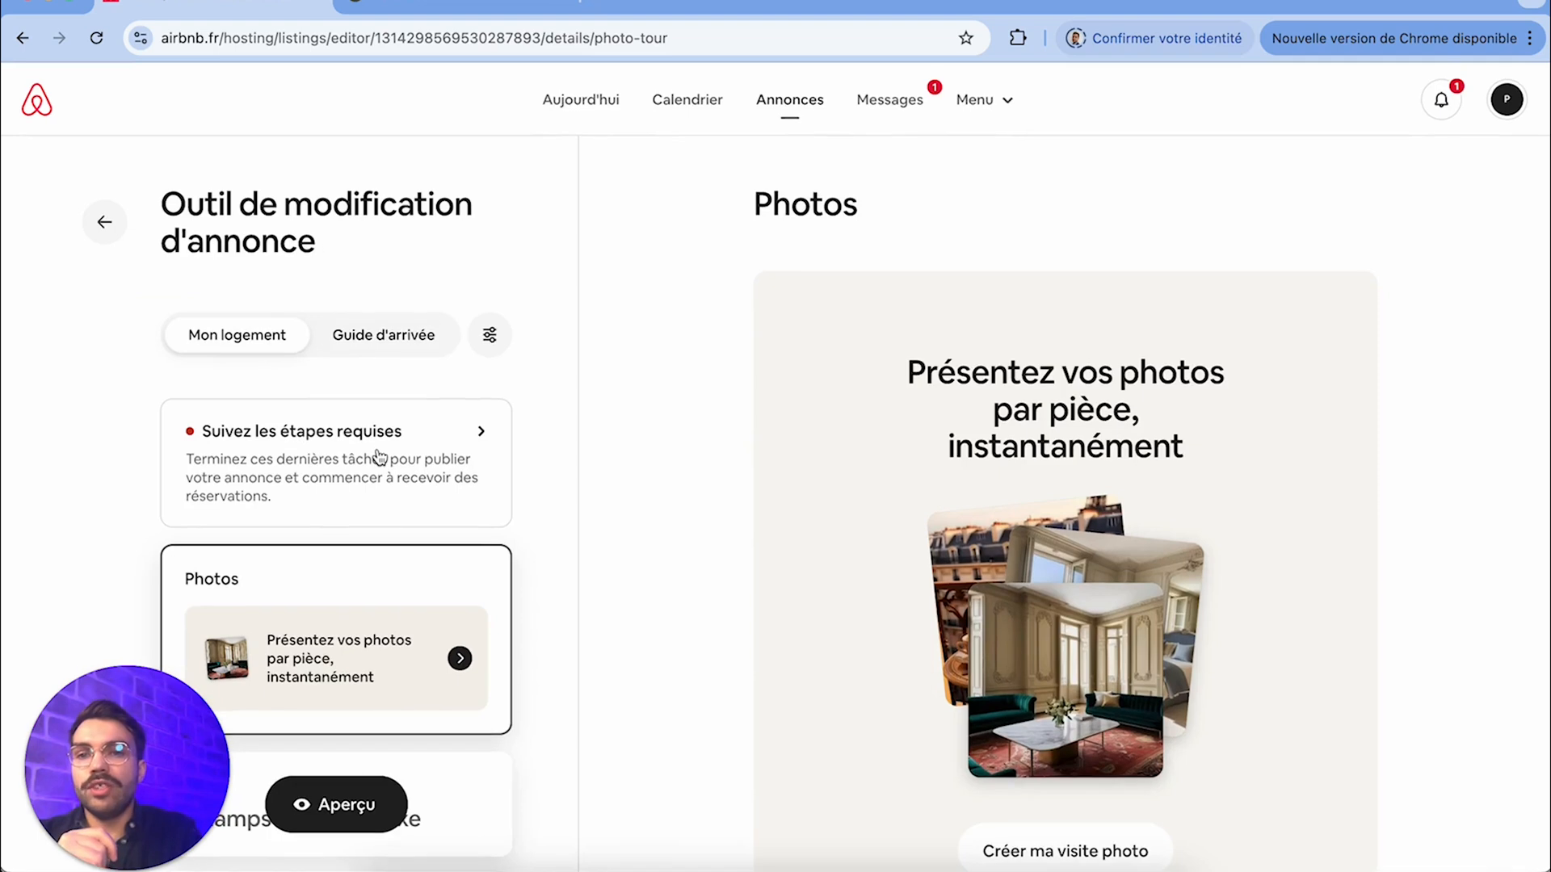
drag(339, 237, 169, 200)
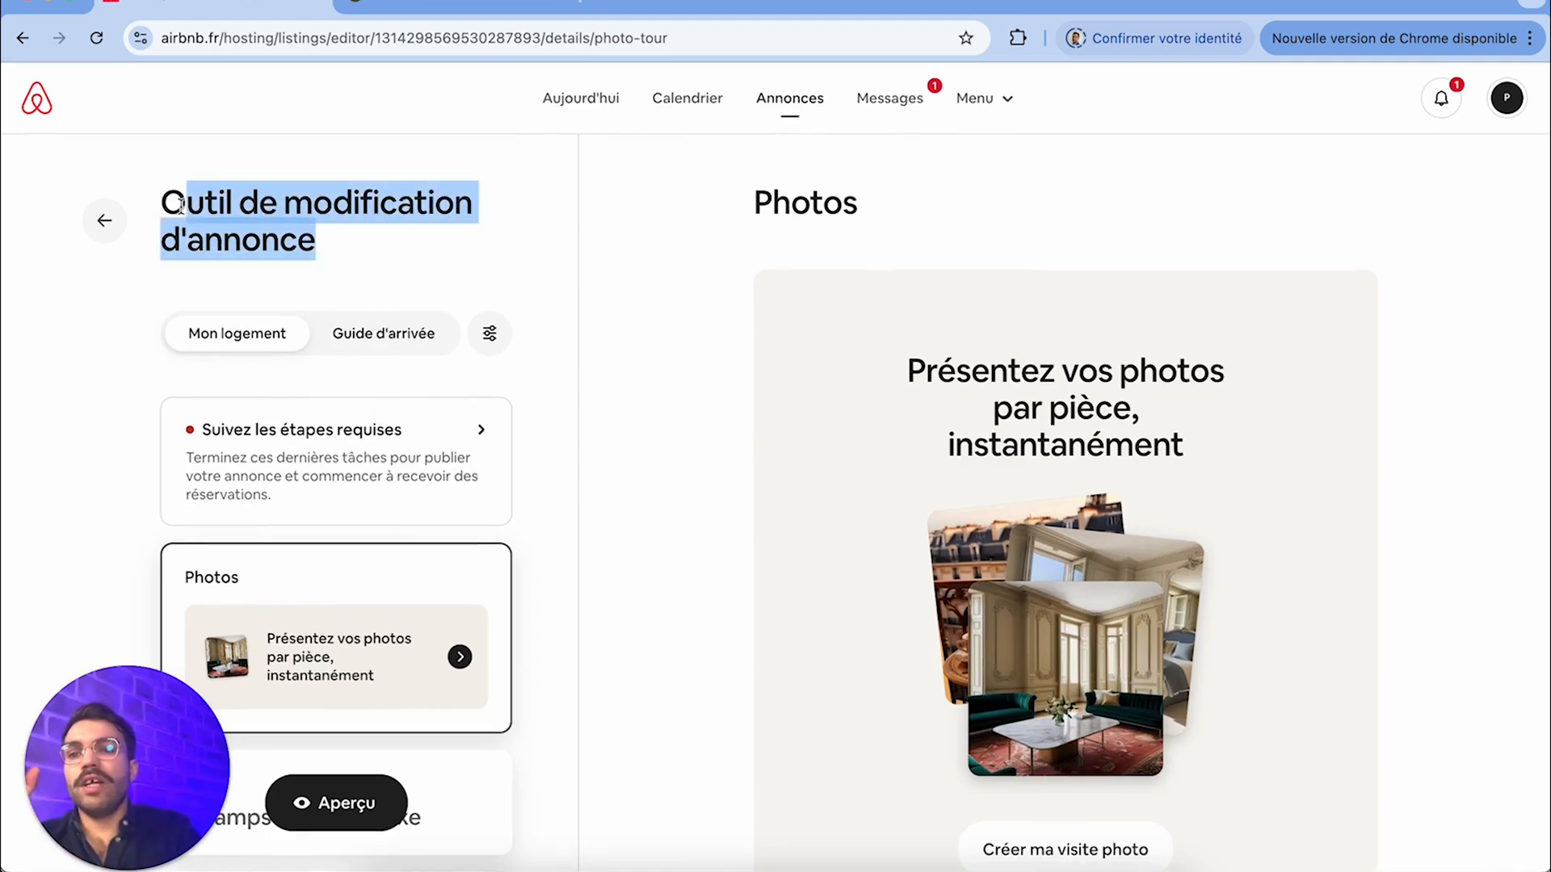
click(176, 199)
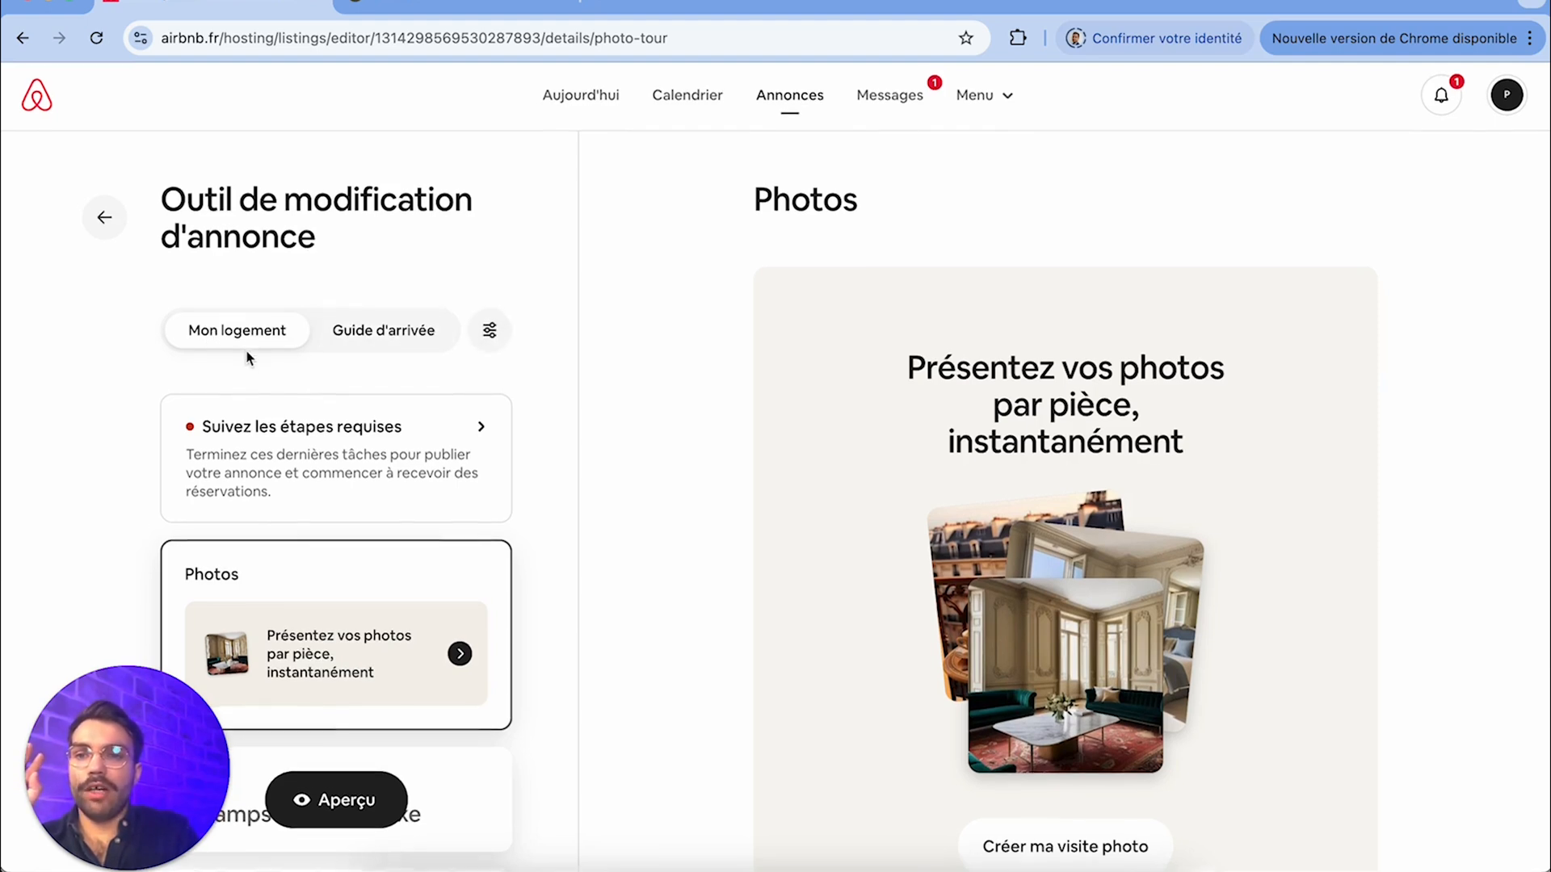
scroll(548, 555, down, 3)
scroll(547, 555, up, 3)
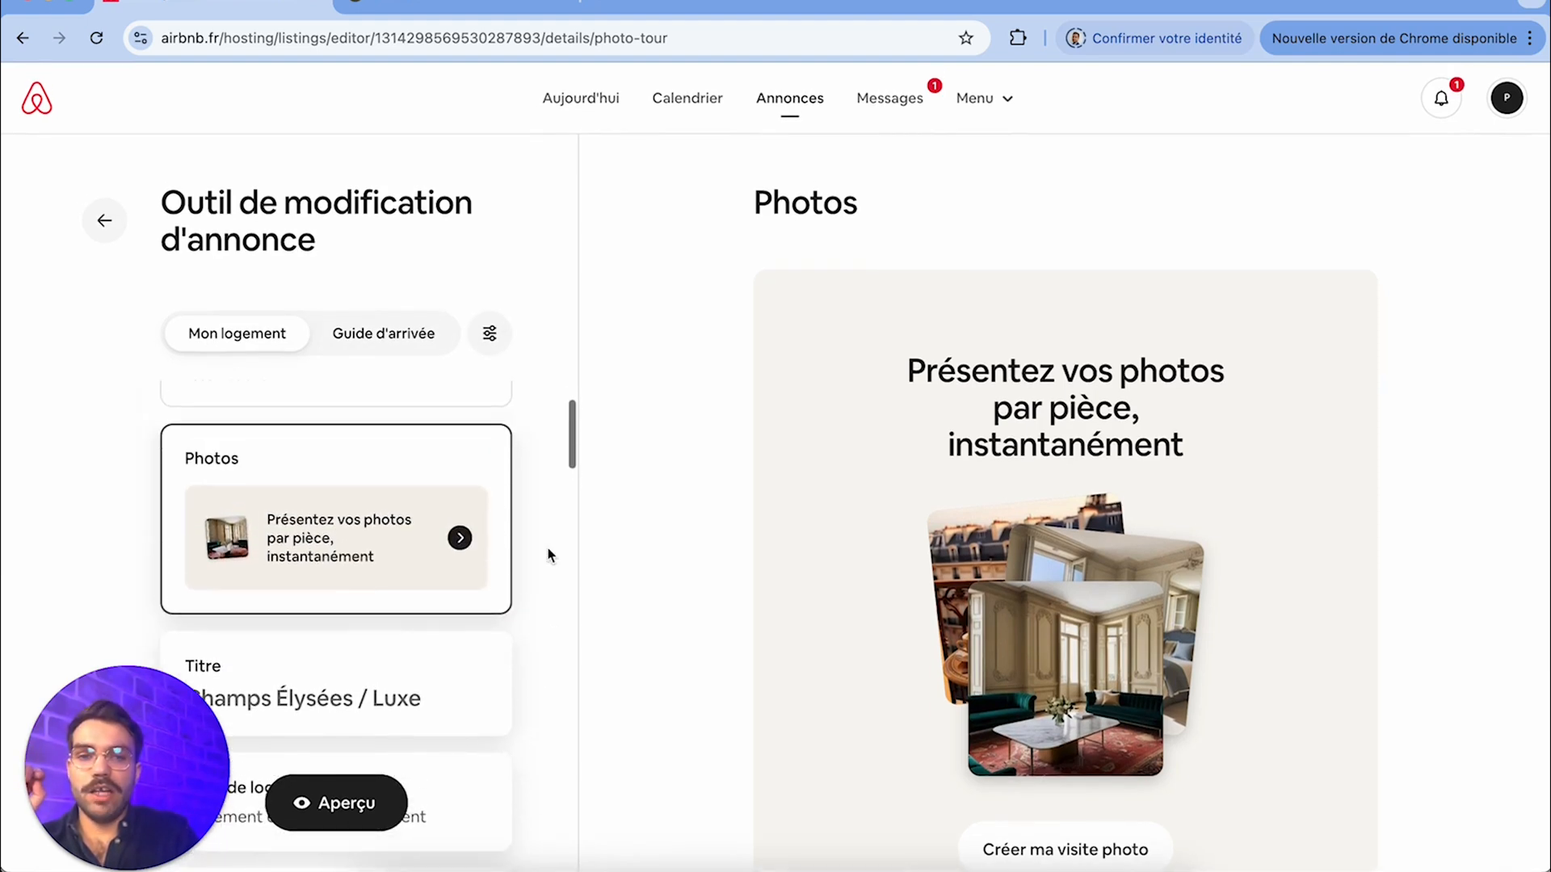
Create the listing's photo tour so the photos are sorted by room, and dismiss the resulting notice
scroll(734, 553, down, 1)
scroll(732, 552, down, 1)
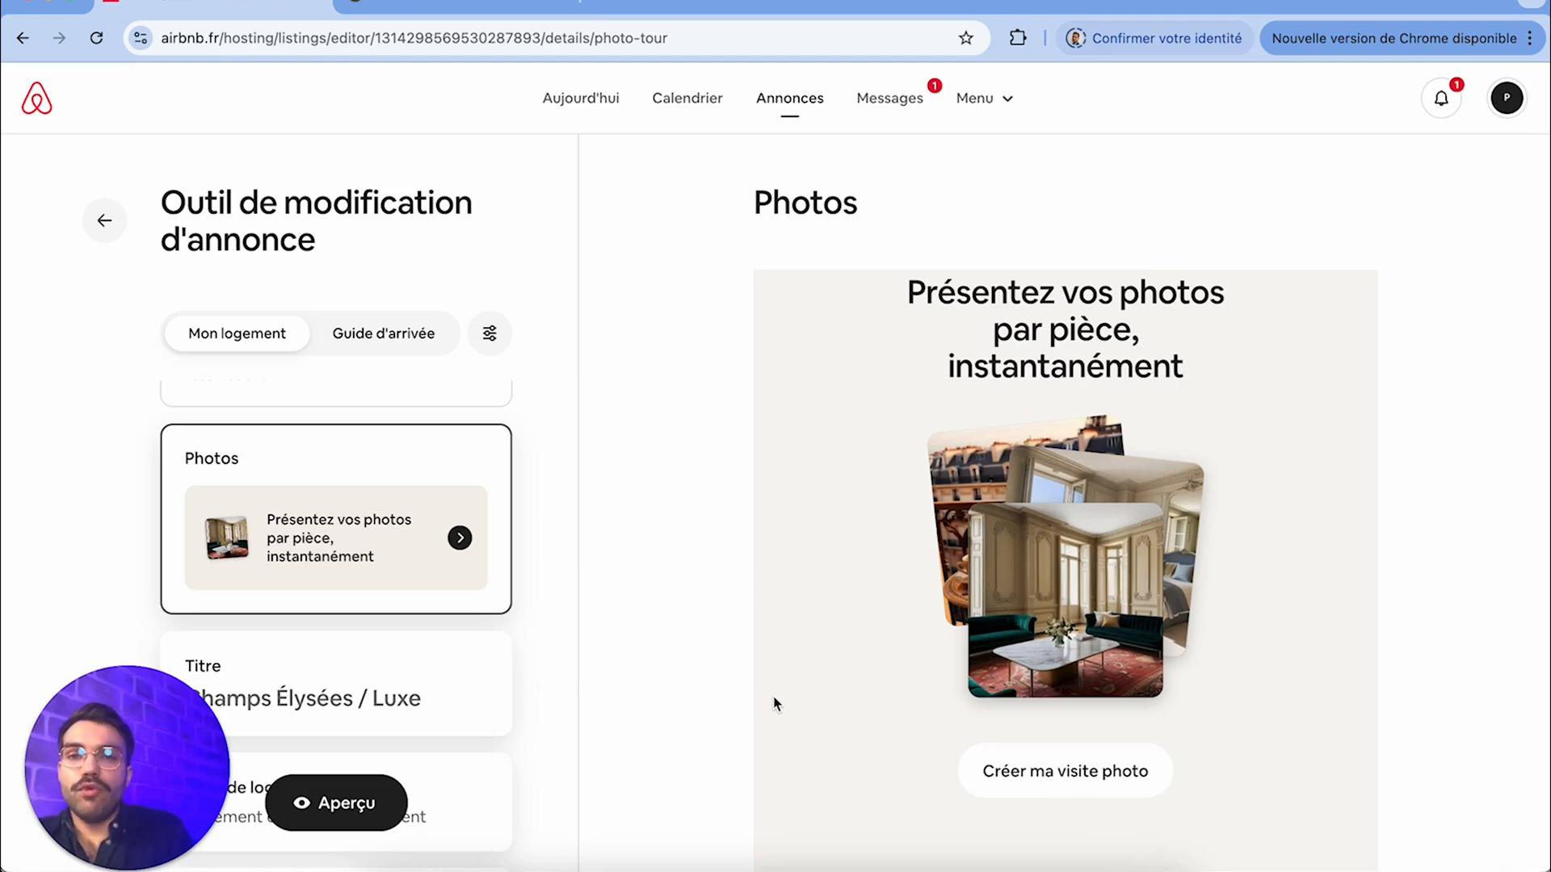
click(1077, 798)
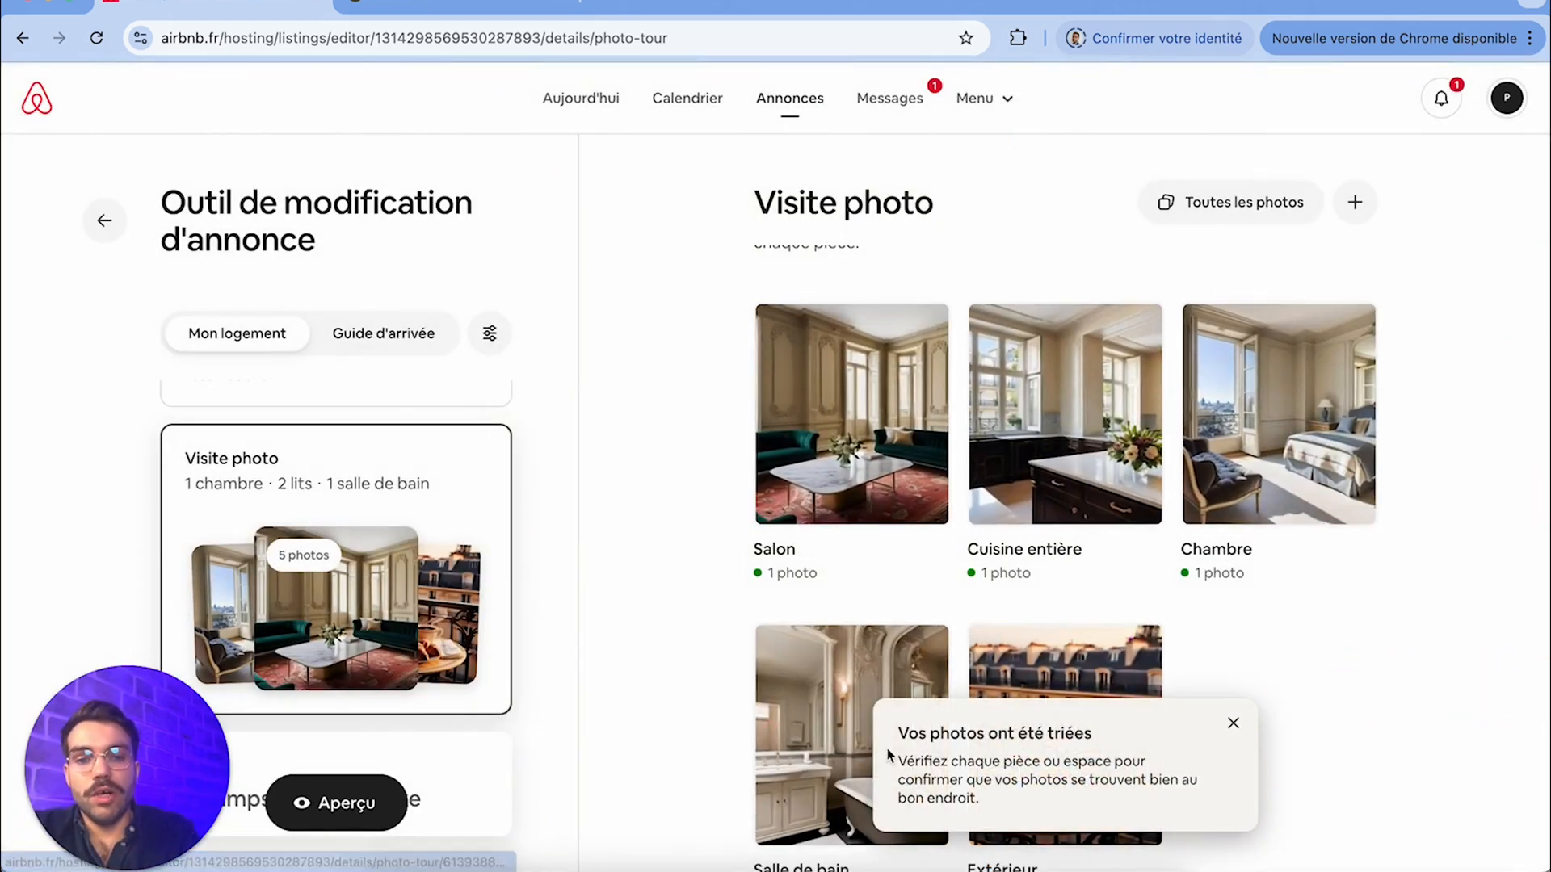
click(1232, 723)
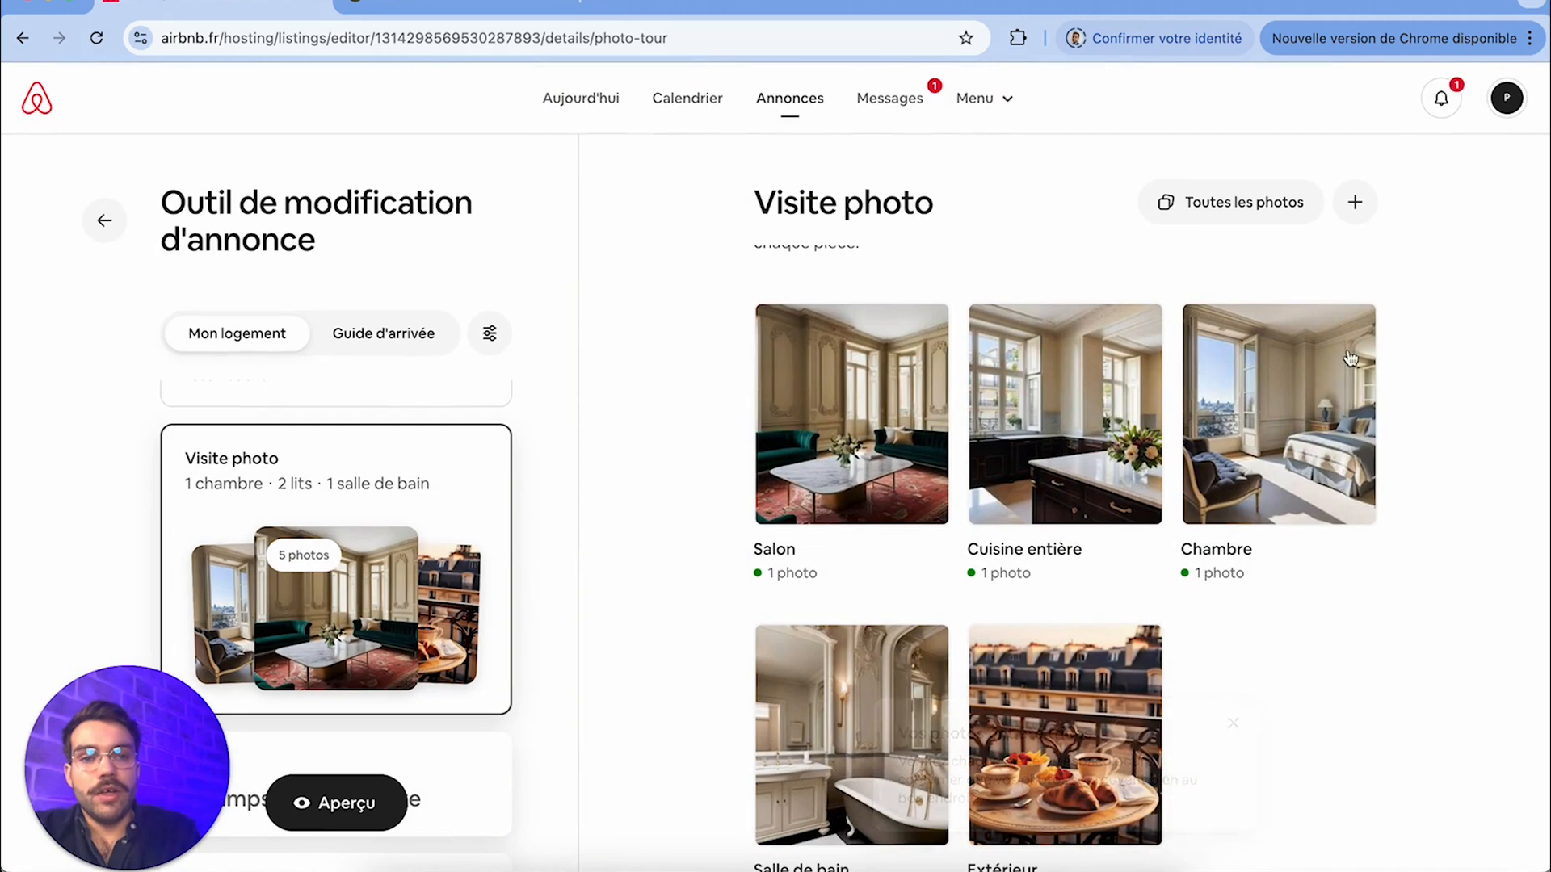
Check the photo tour's options for adding photos or a room, and look through the sorted rooms
click(1357, 206)
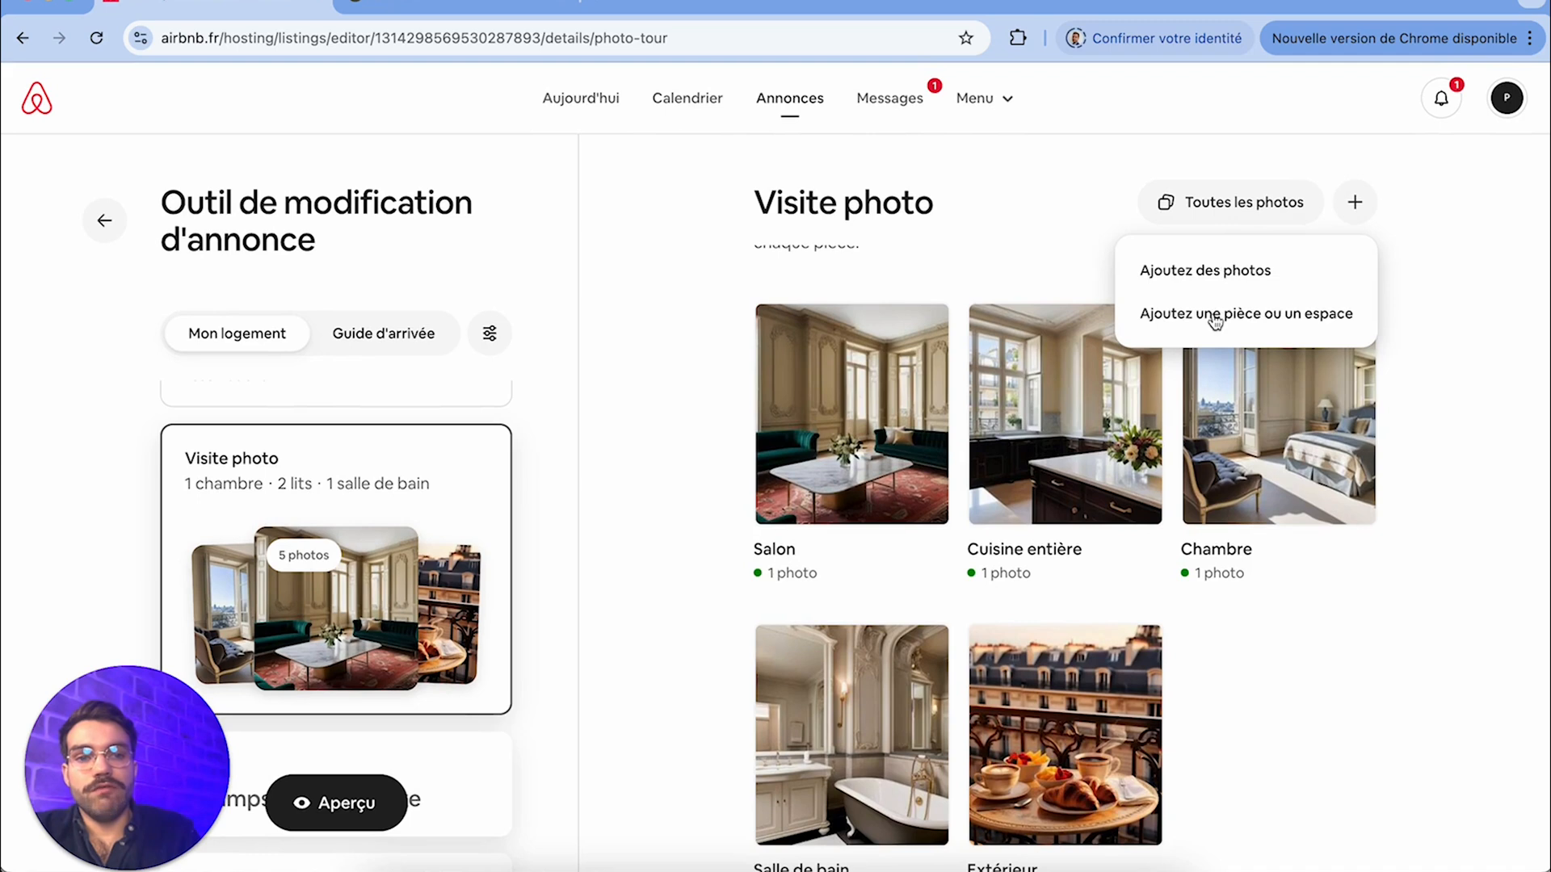
click(1352, 213)
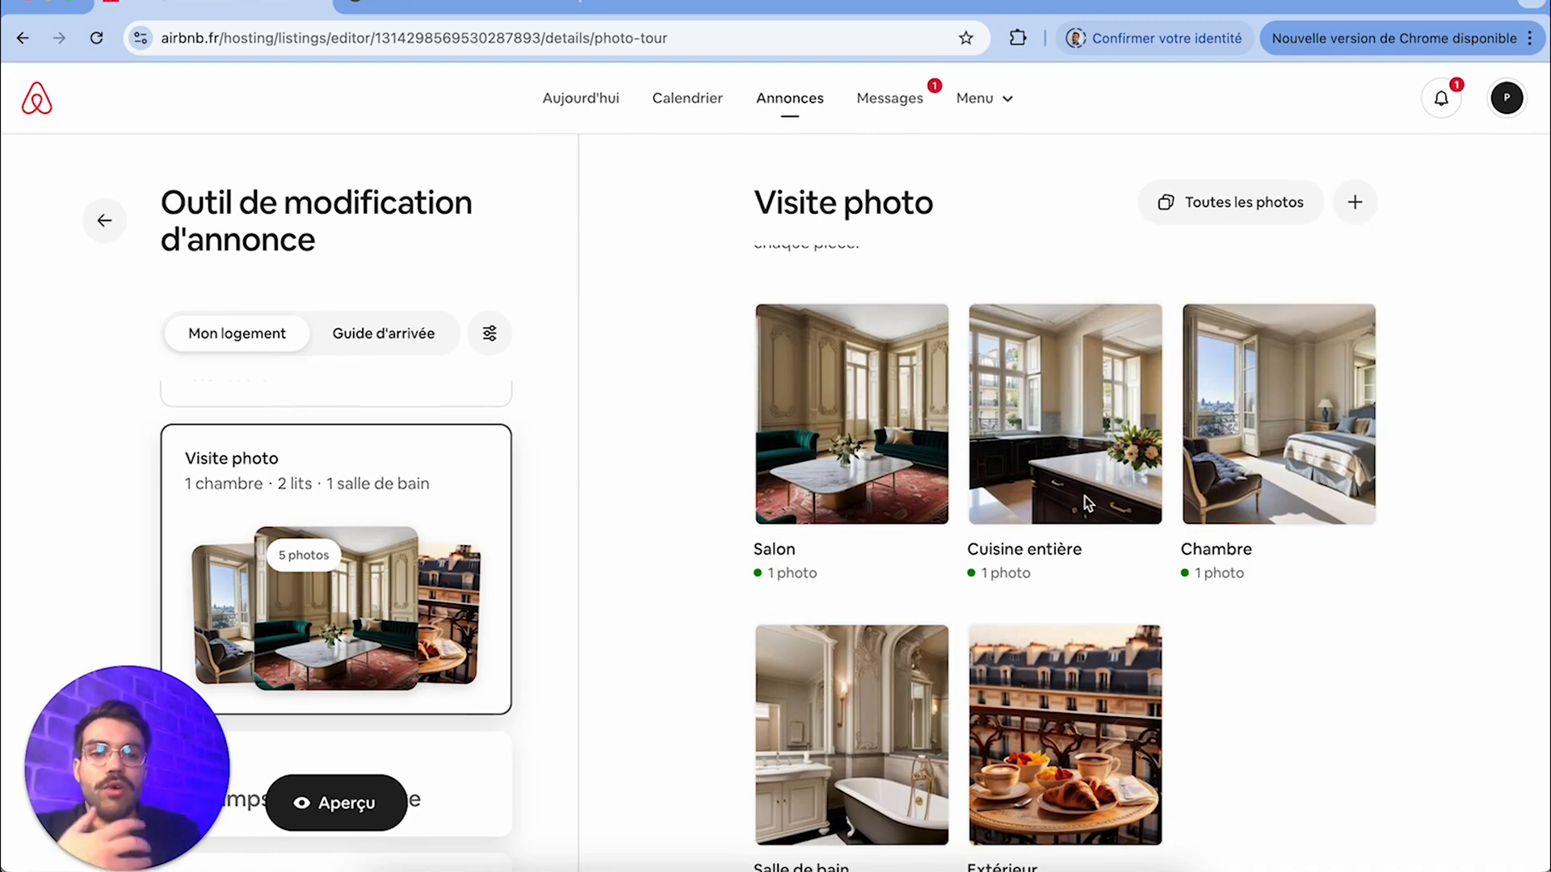
scroll(656, 579, down, 1)
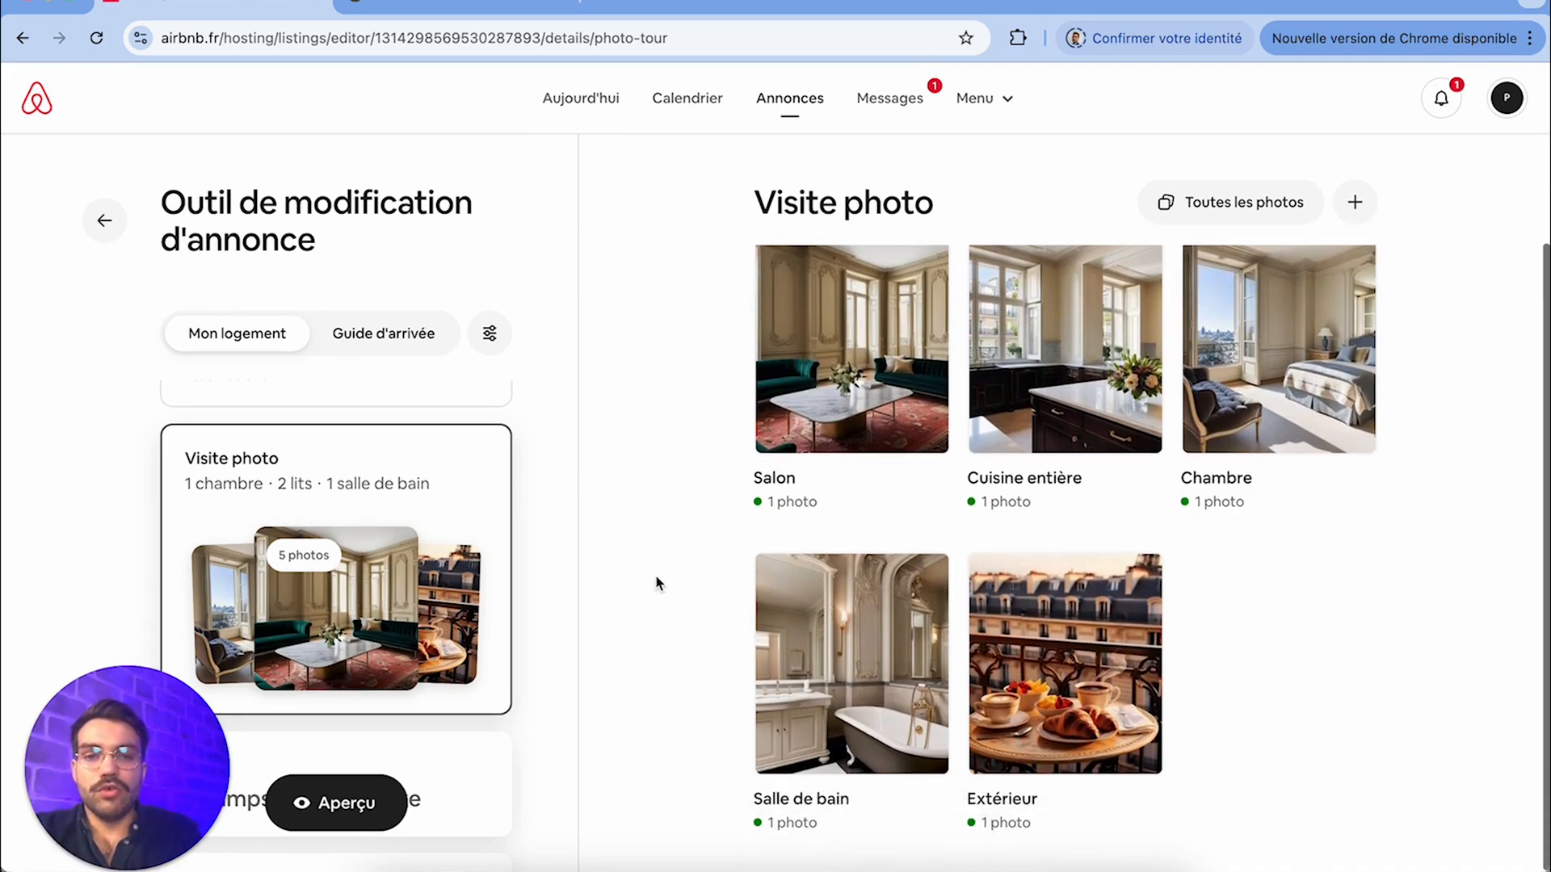
Fill in the property type details with 5 building floors, the apartment on floor 4 and a size of 75 Mètres carrés
scroll(326, 594, down, 3)
scroll(495, 609, down, 2)
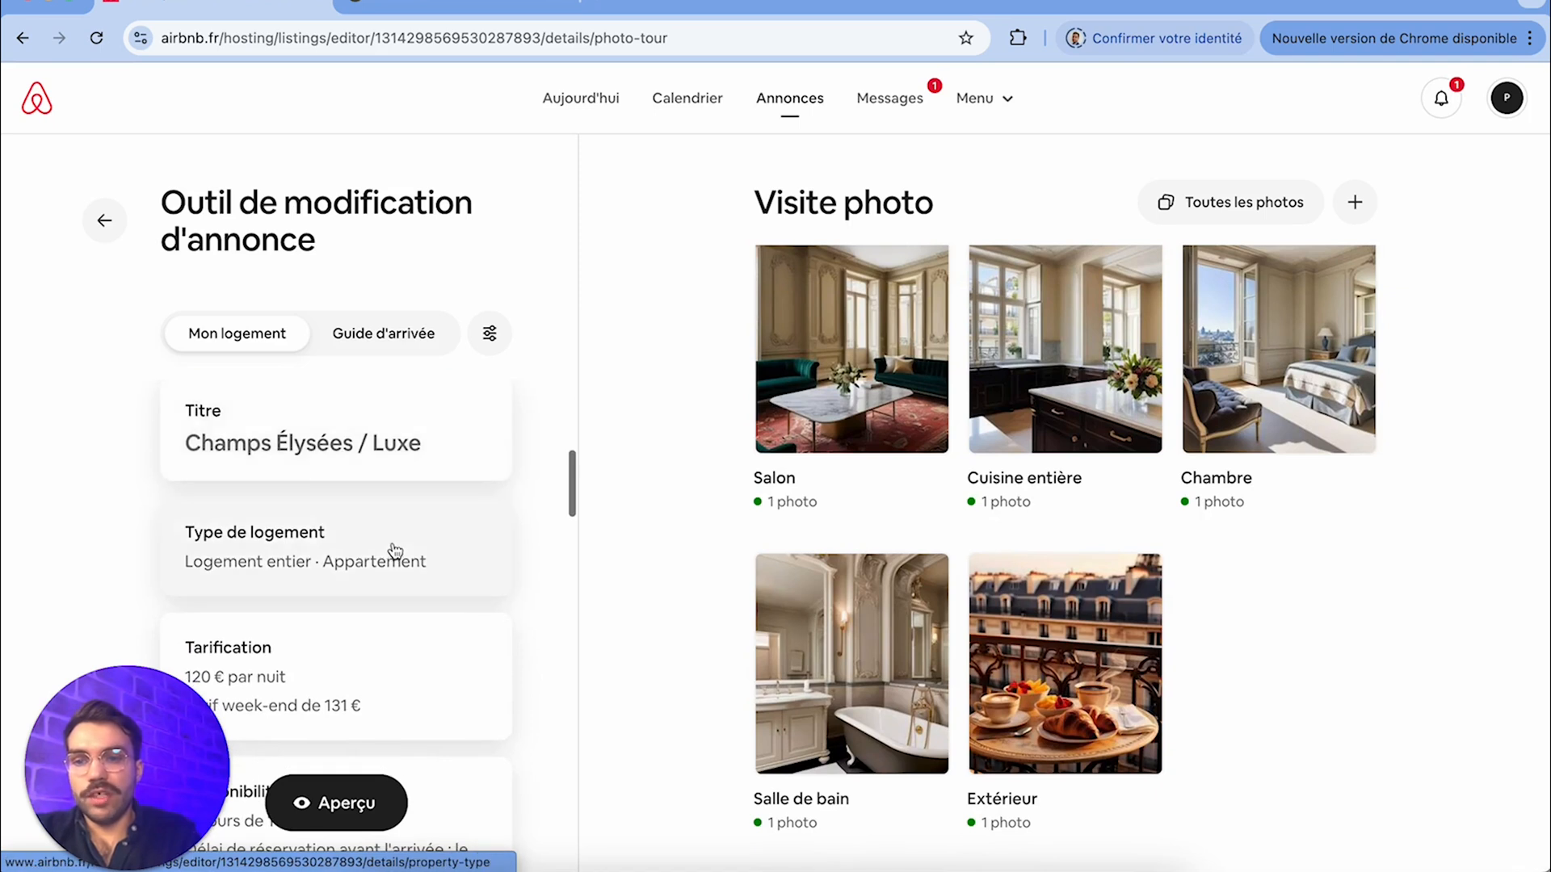
click(395, 550)
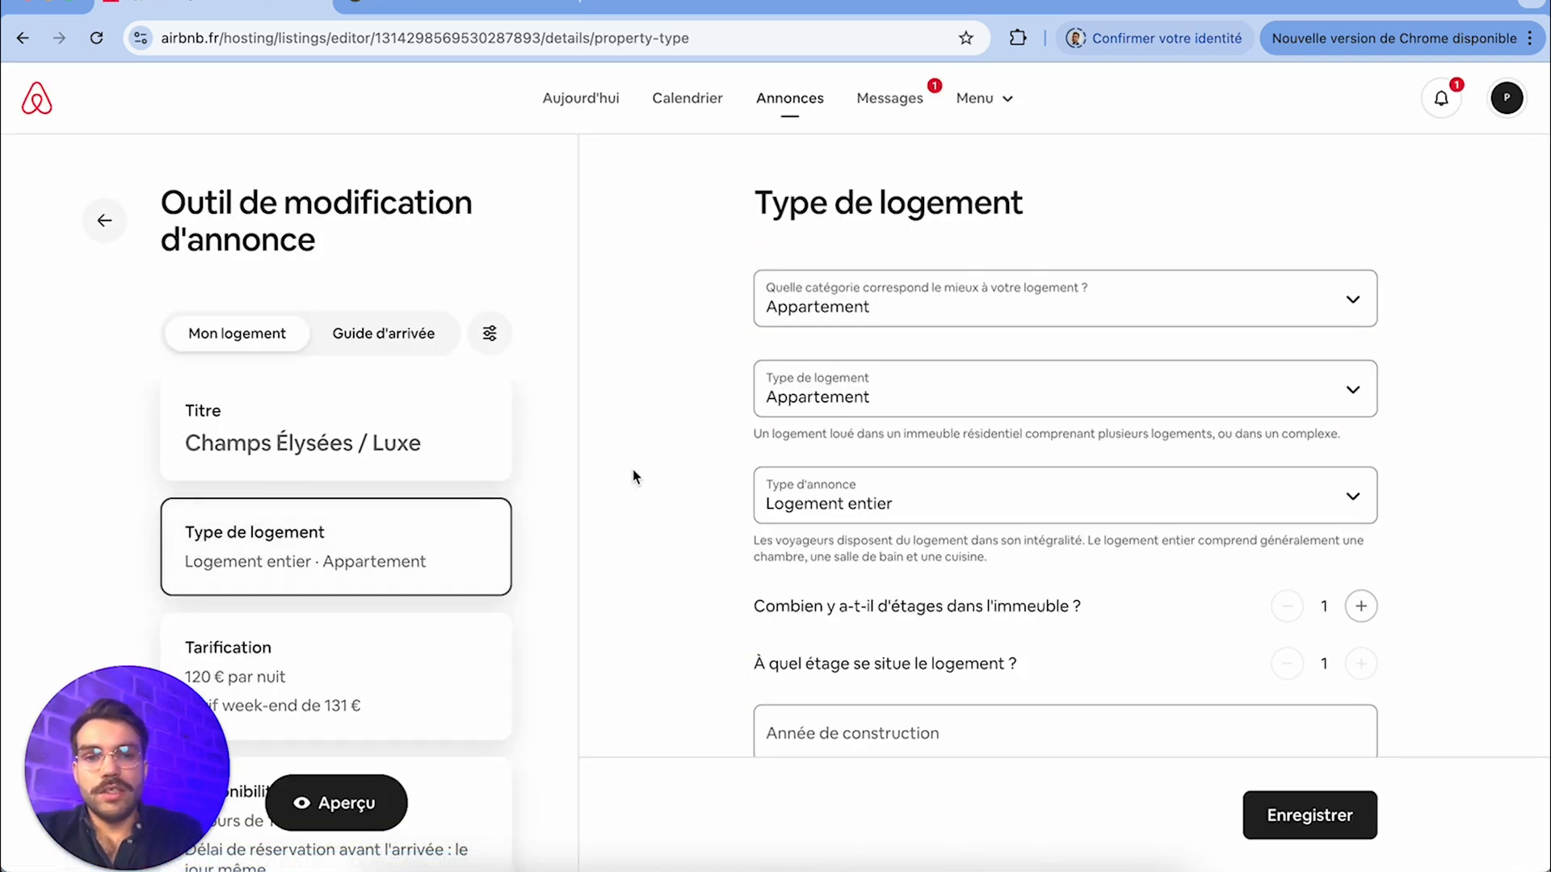
scroll(887, 307, down, 3)
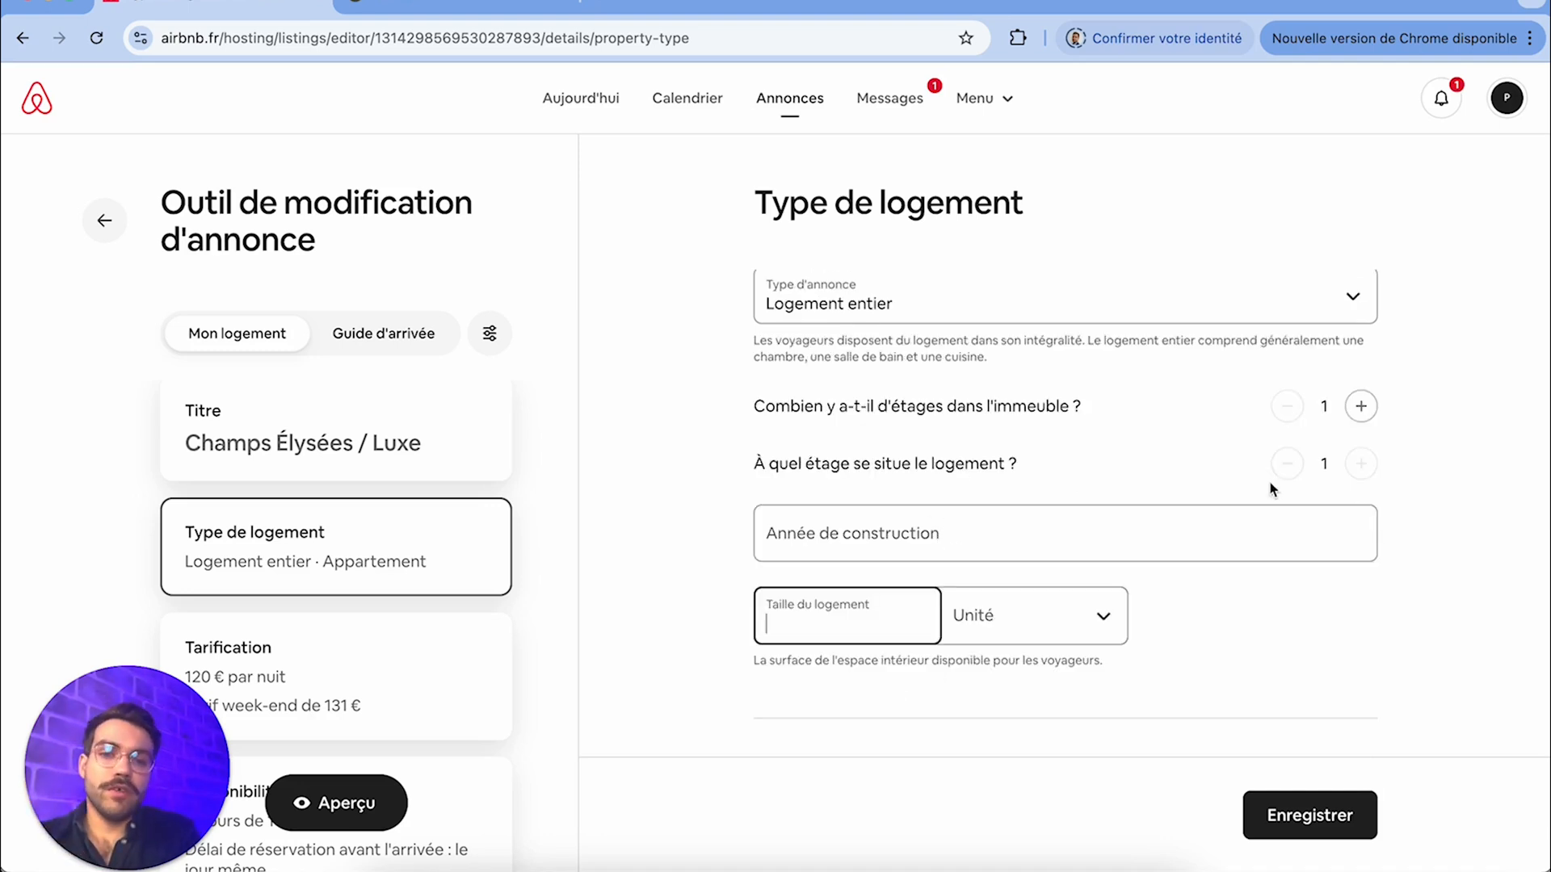
click(1034, 616)
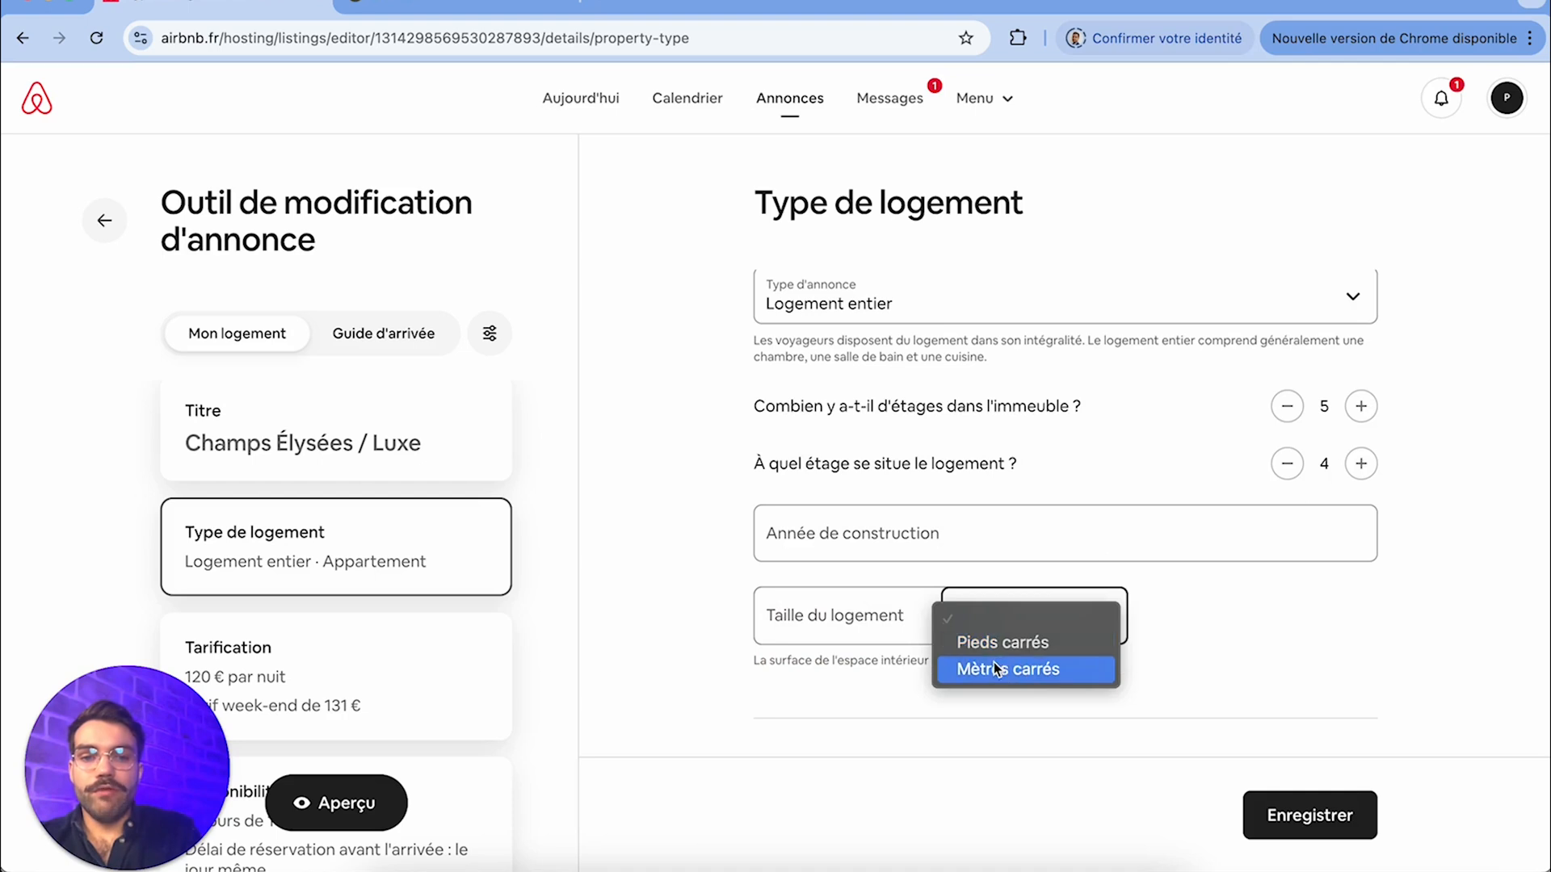
click(1030, 669)
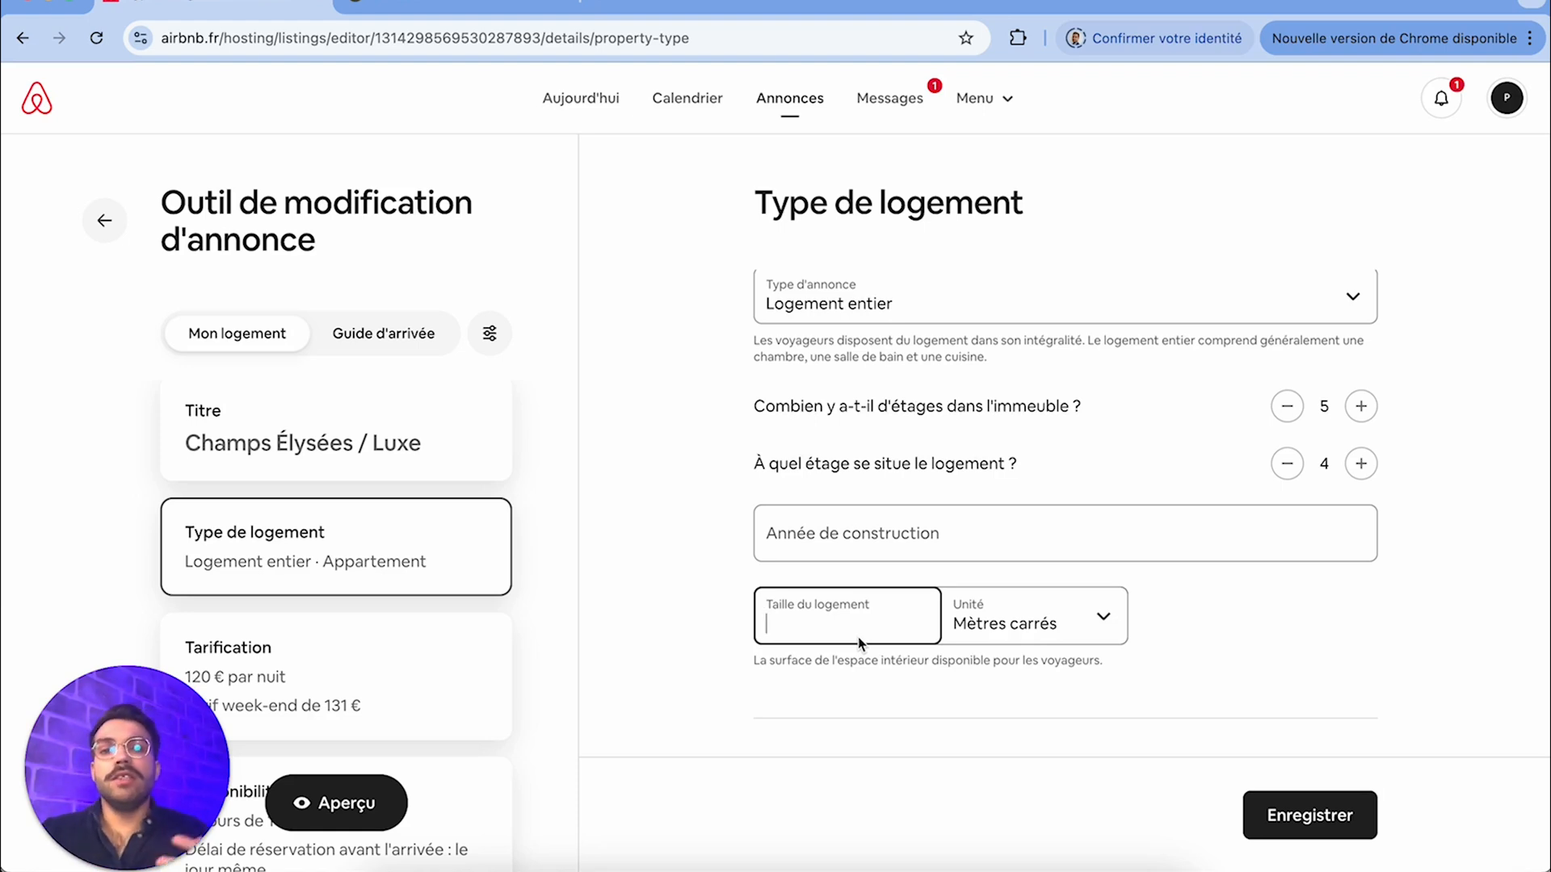
text(75)
Review the listing's pricing settings and the minimum number of nights in its availability settings without editing them
scroll(335, 566, down, 2)
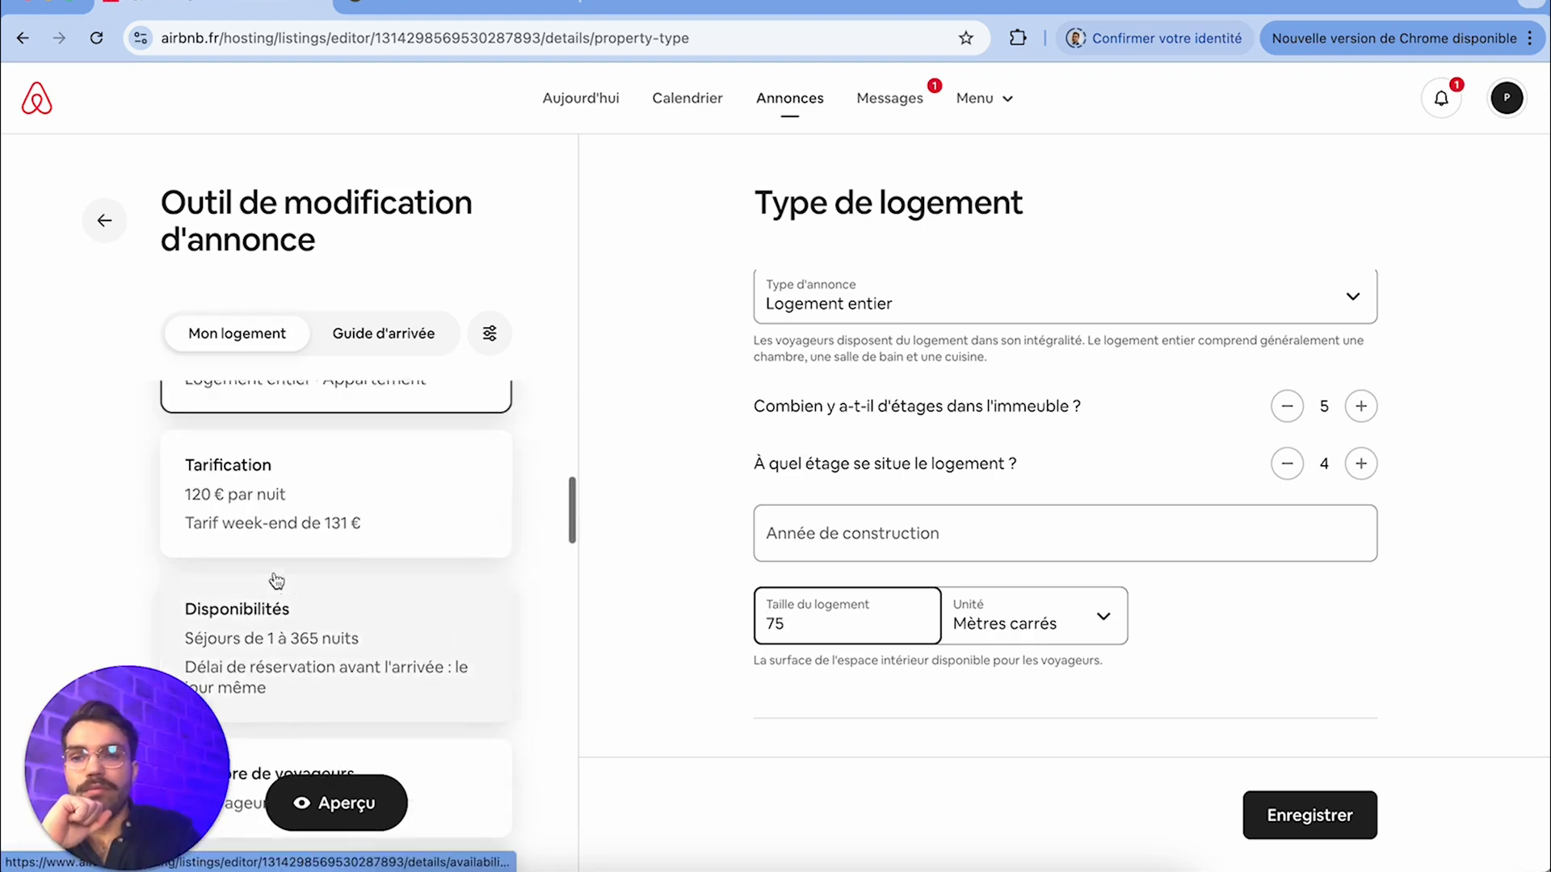
click(357, 541)
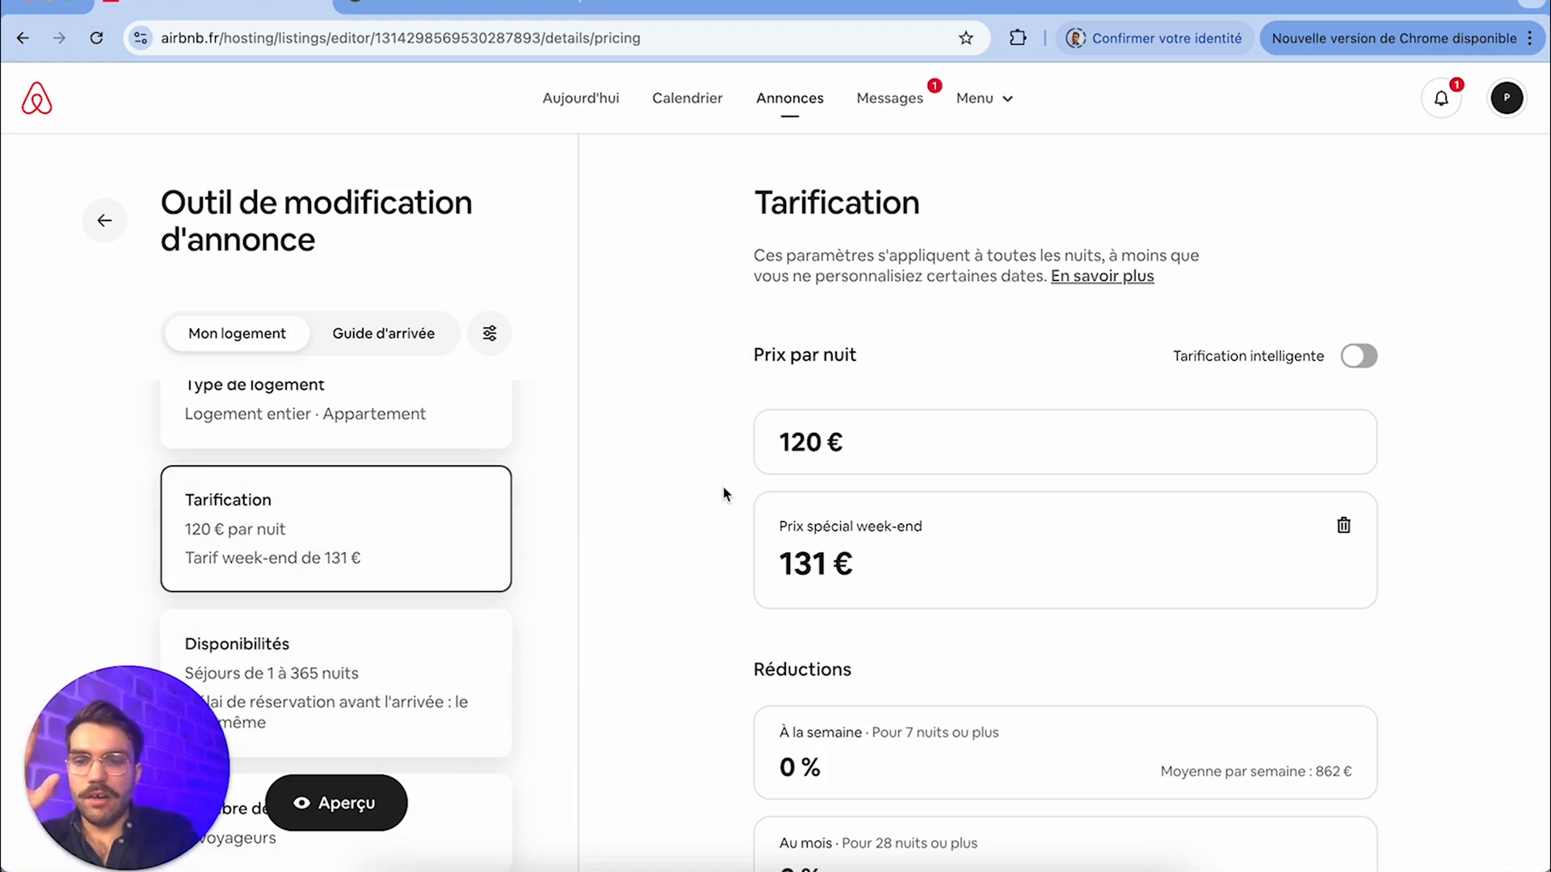
scroll(443, 595, down, 1)
click(444, 596)
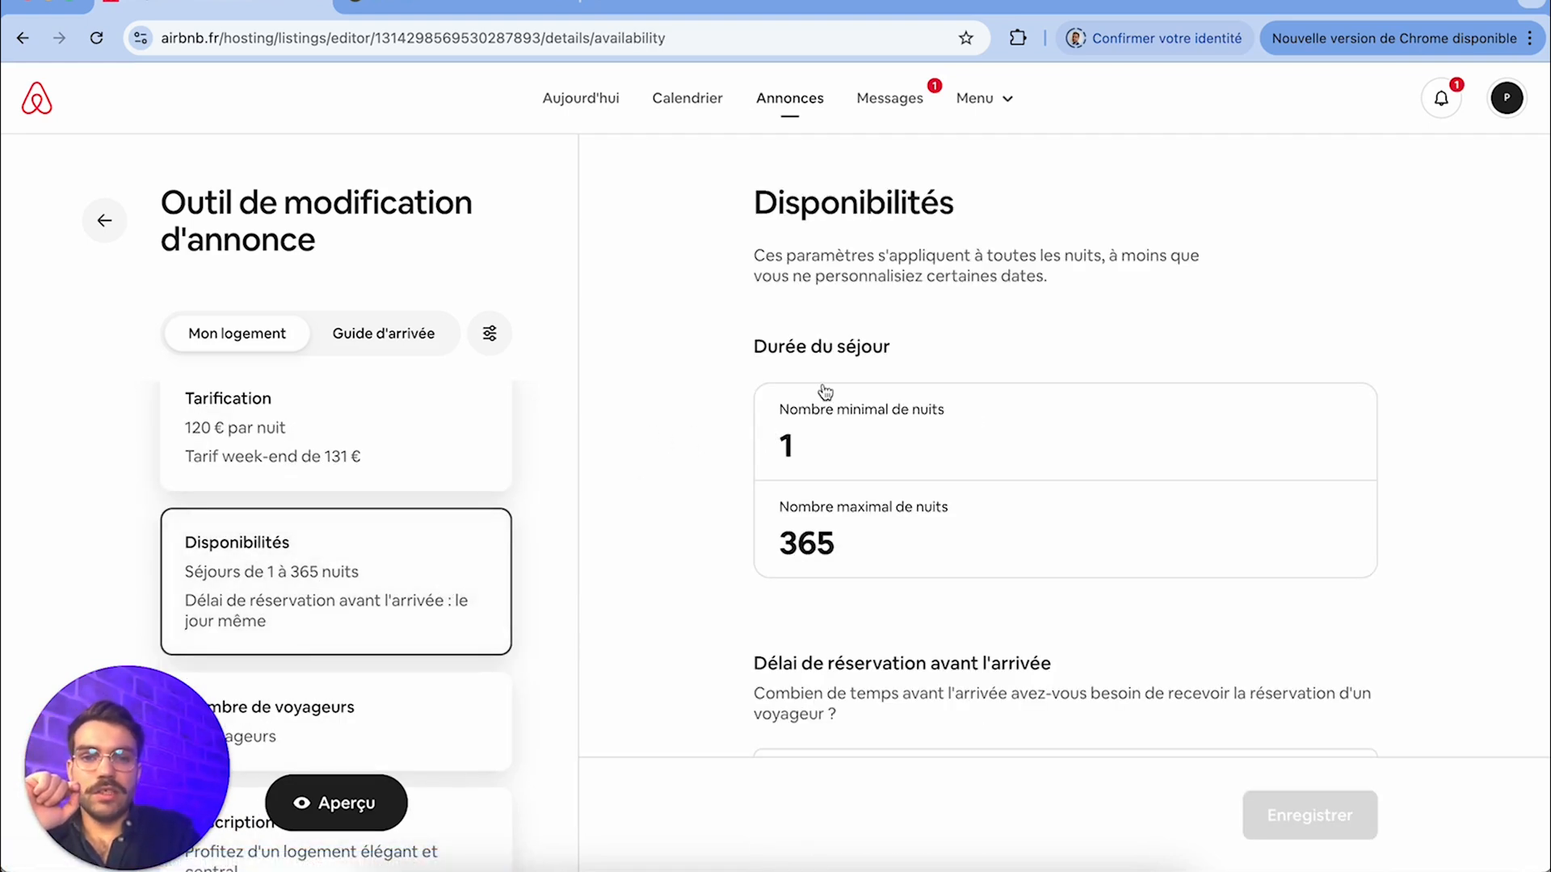
click(845, 453)
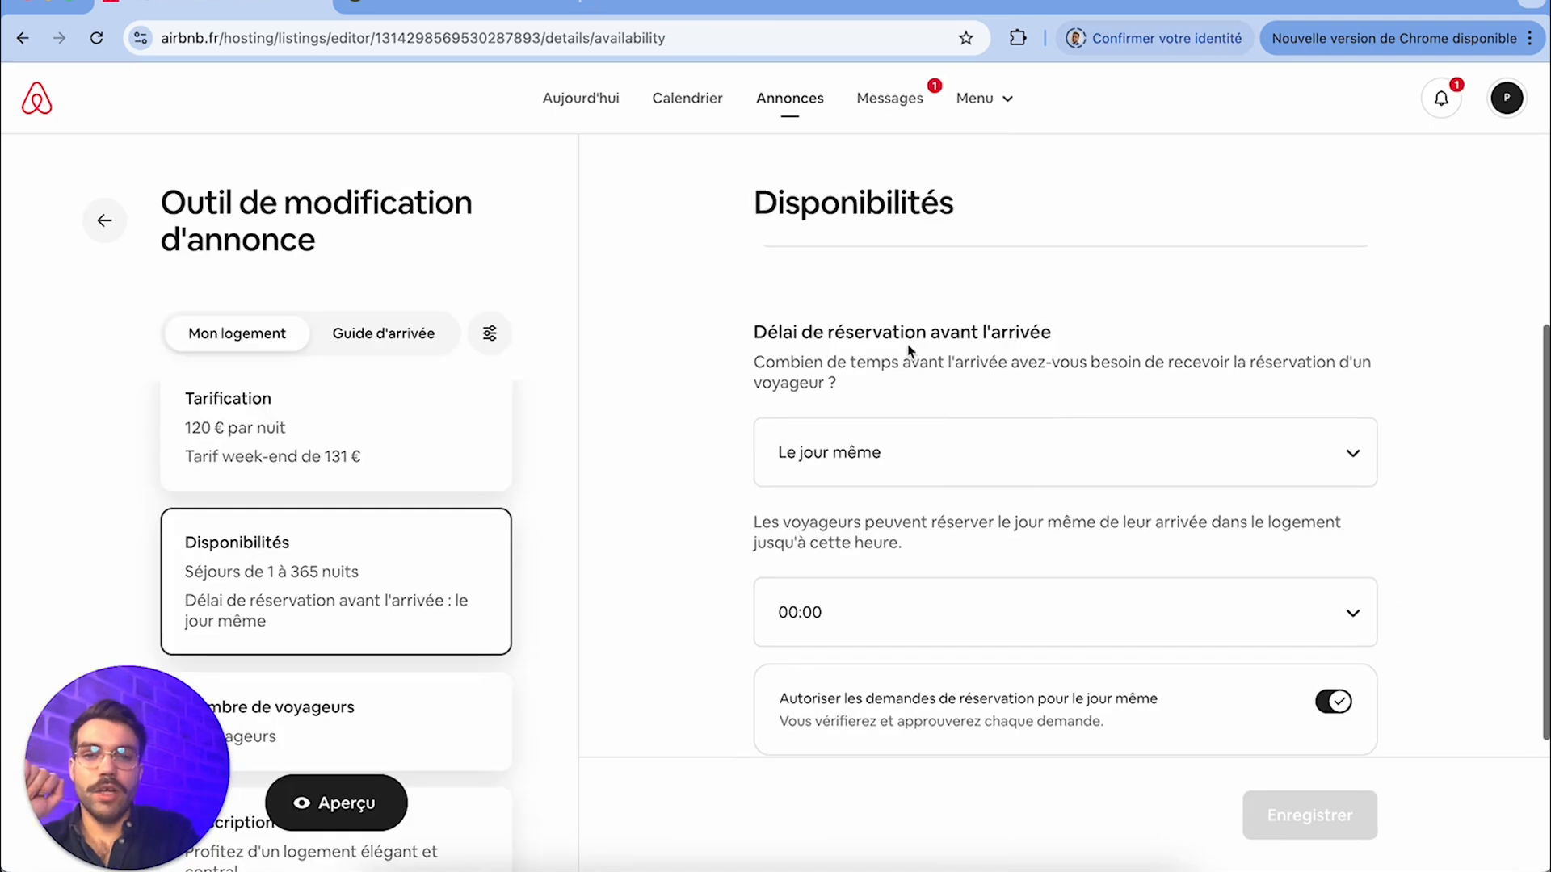
scroll(898, 333, up, 2)
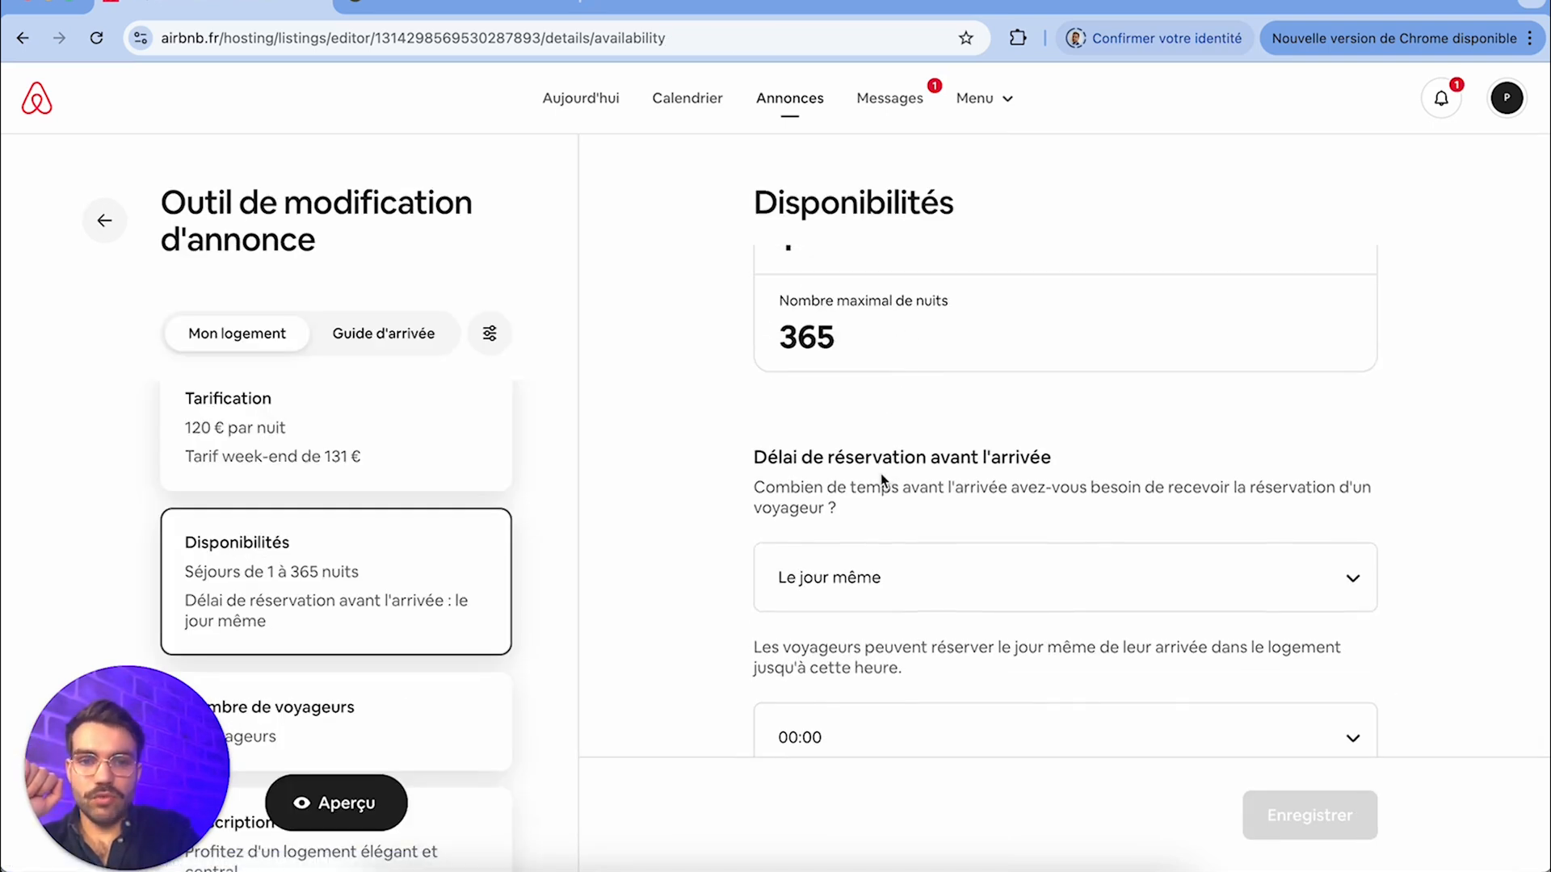
Try a booking lead time of Au moins 1 jour before arrival in the availability settings
click(861, 600)
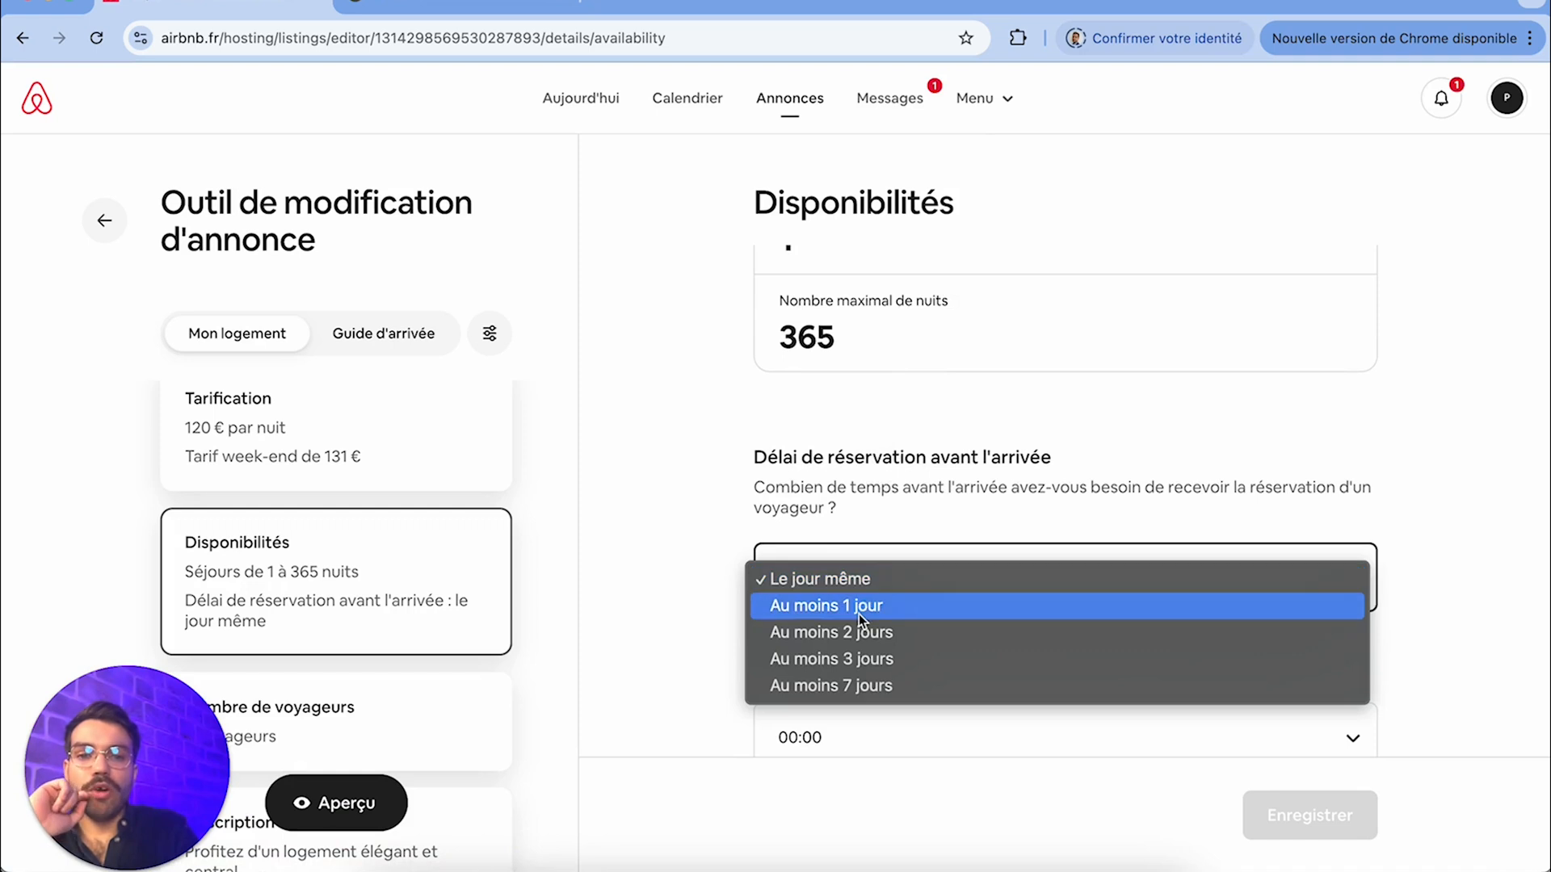
key(Escape)
scroll(897, 538, down, 2)
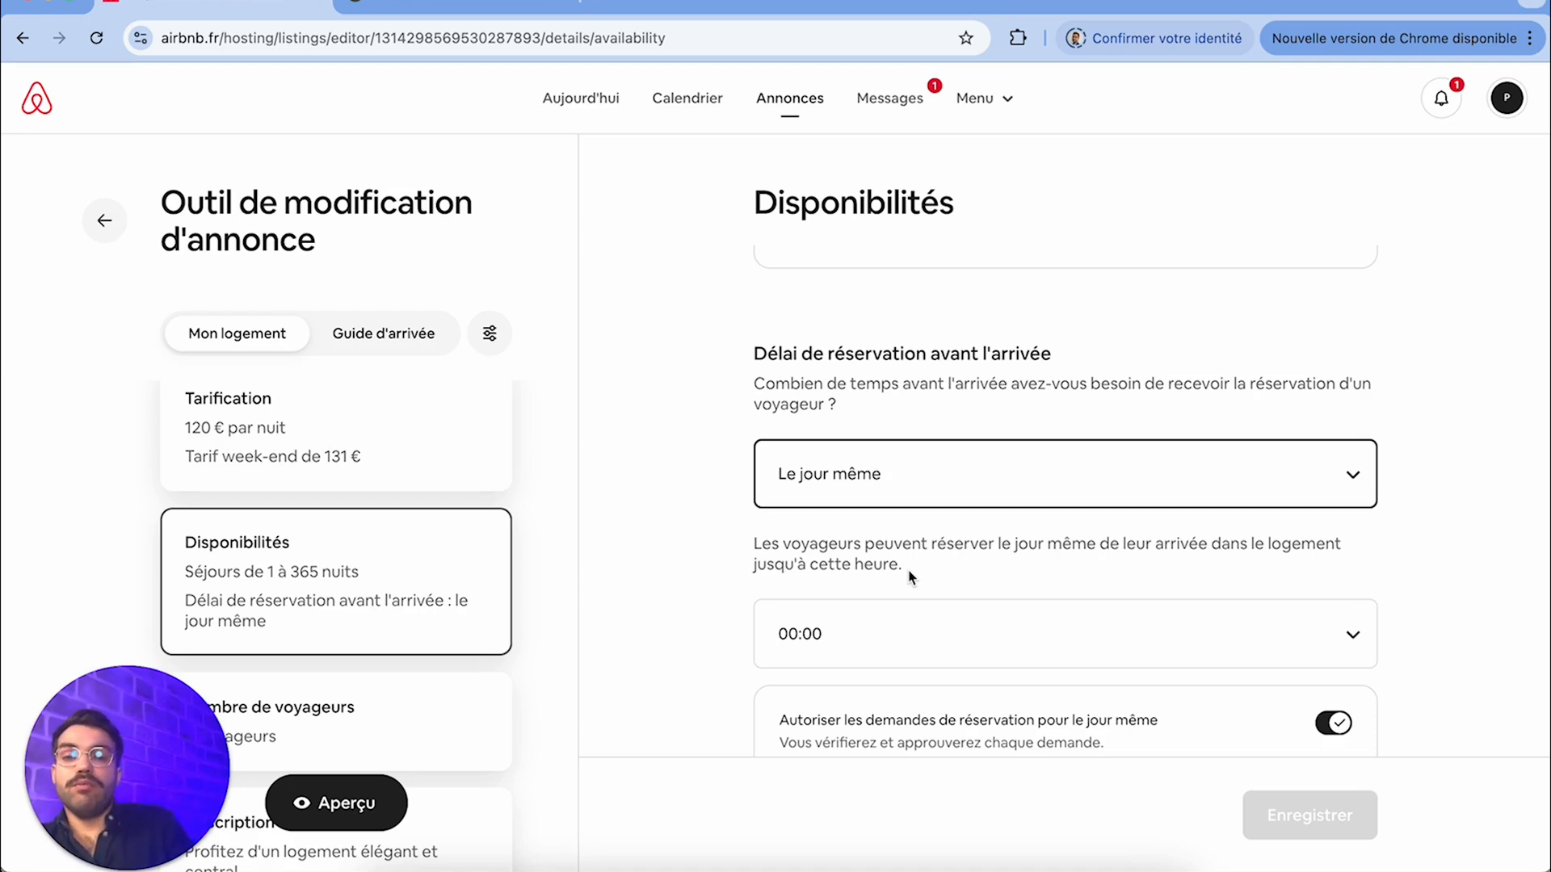
click(926, 496)
click(905, 502)
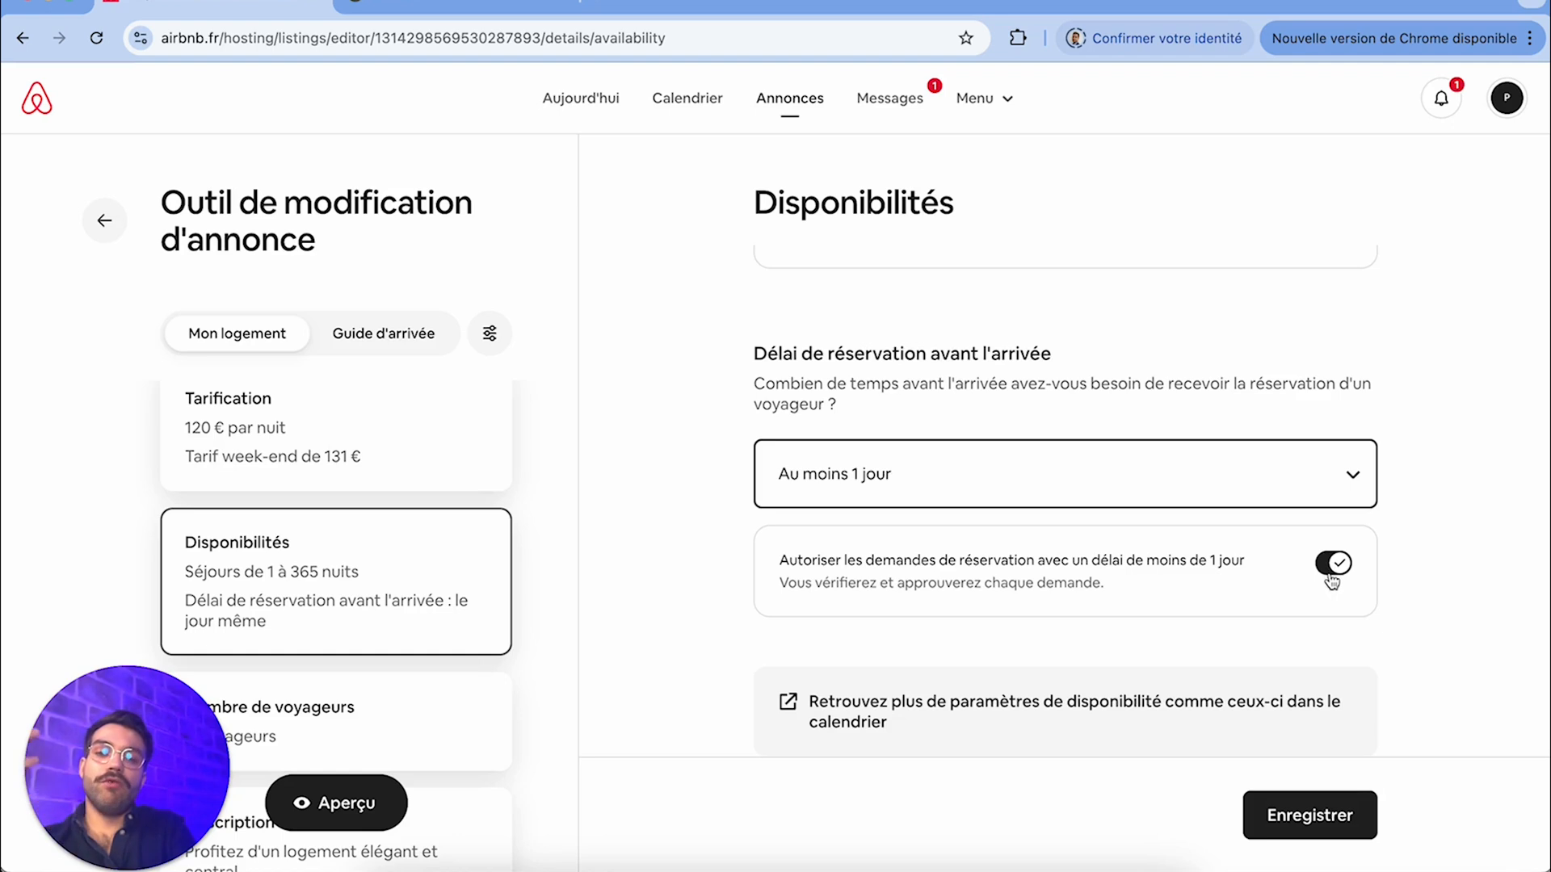
Set the booking lead time to Le jour même with a same-day booking cutoff of 00:00
click(1179, 494)
click(952, 450)
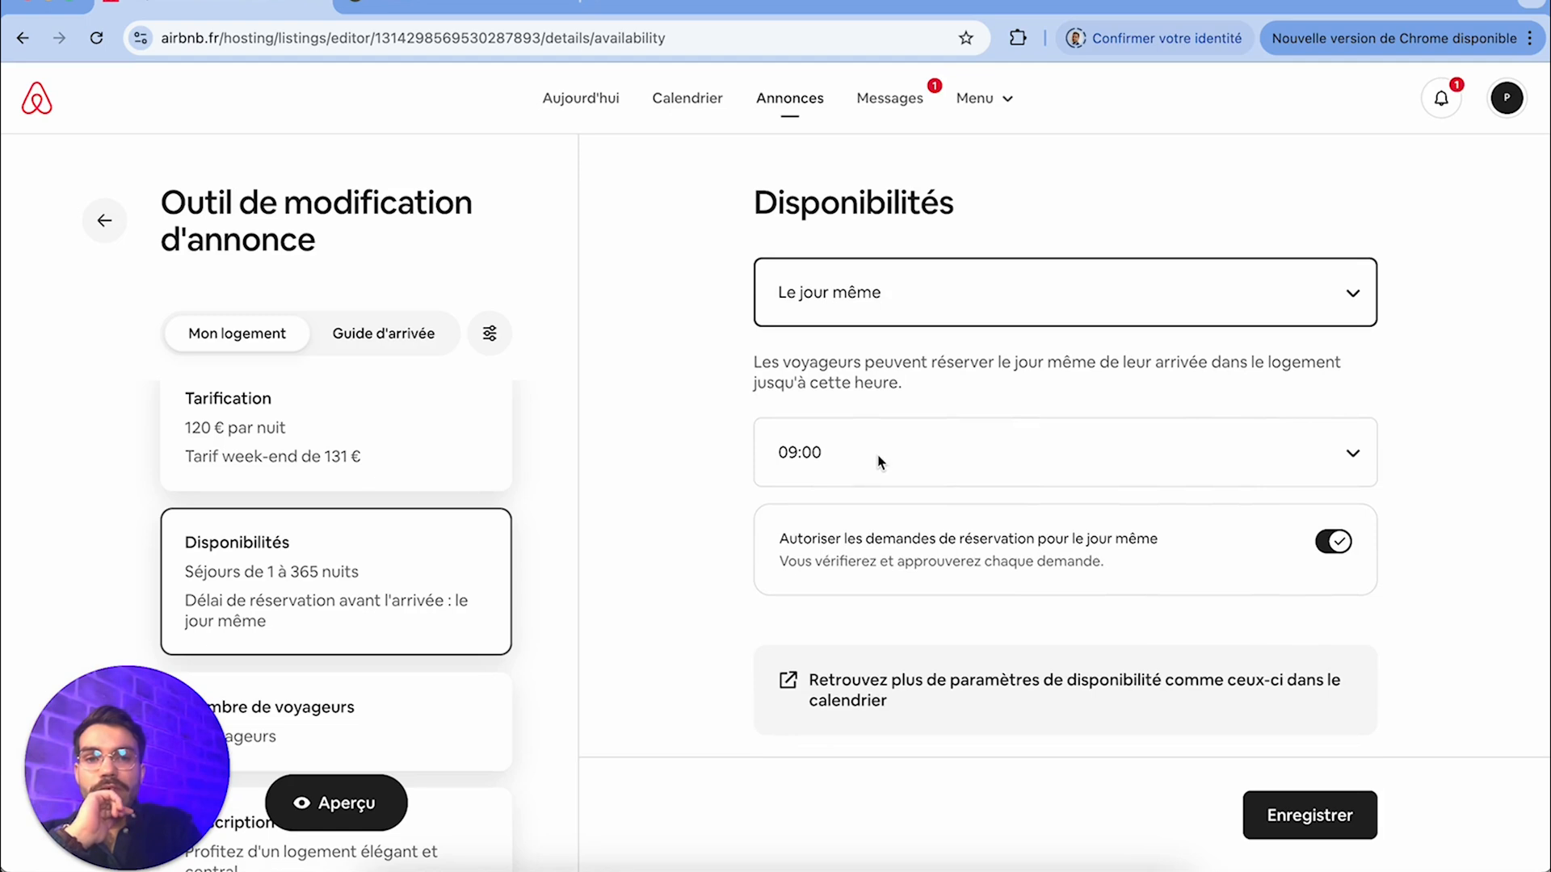
click(879, 462)
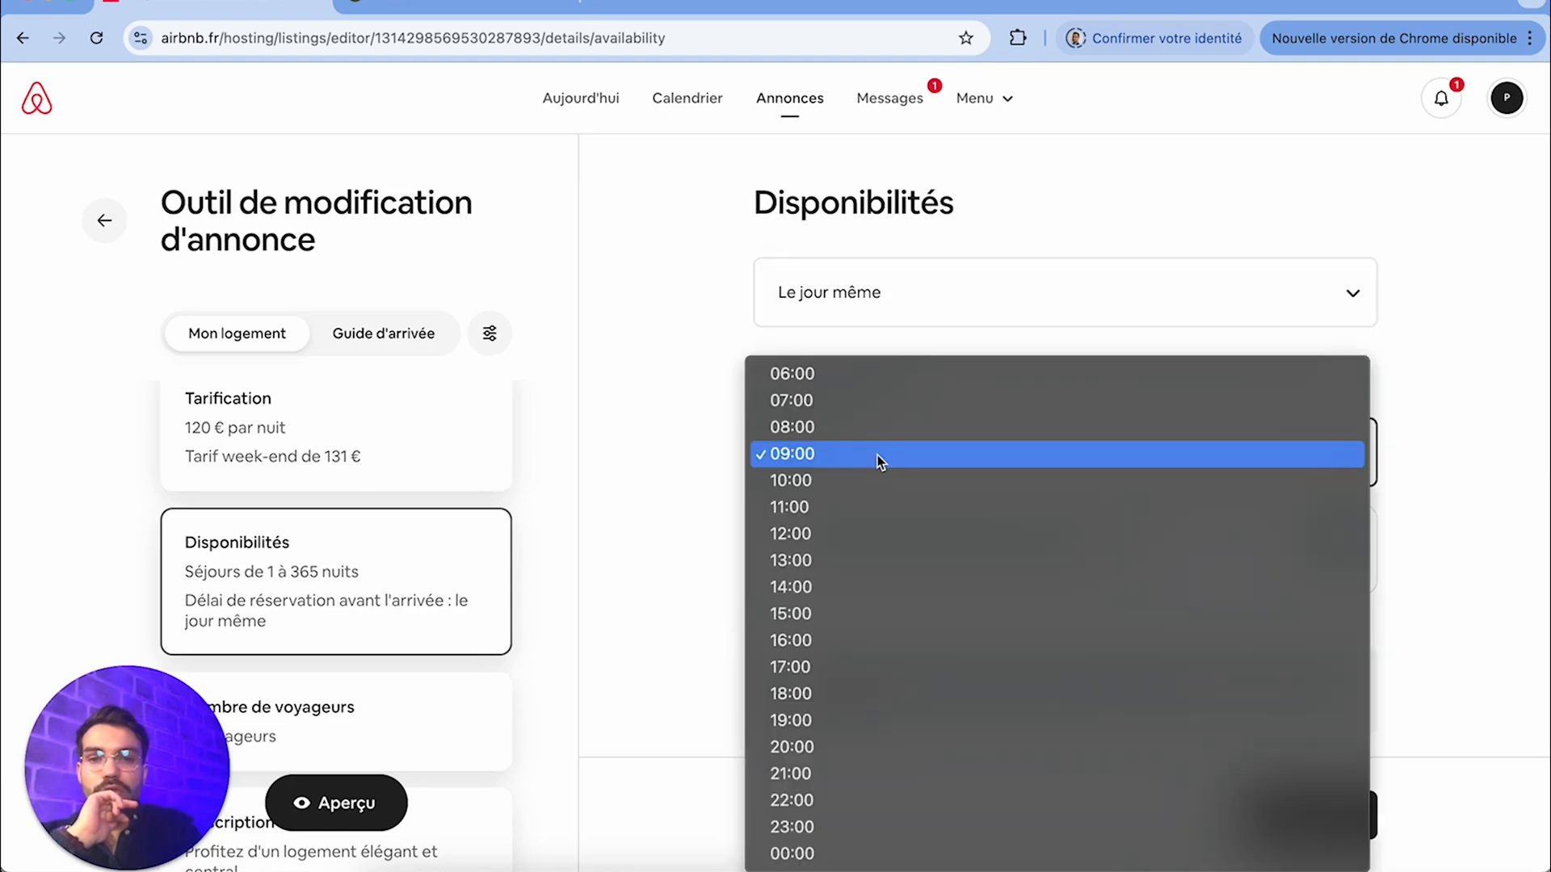
click(903, 856)
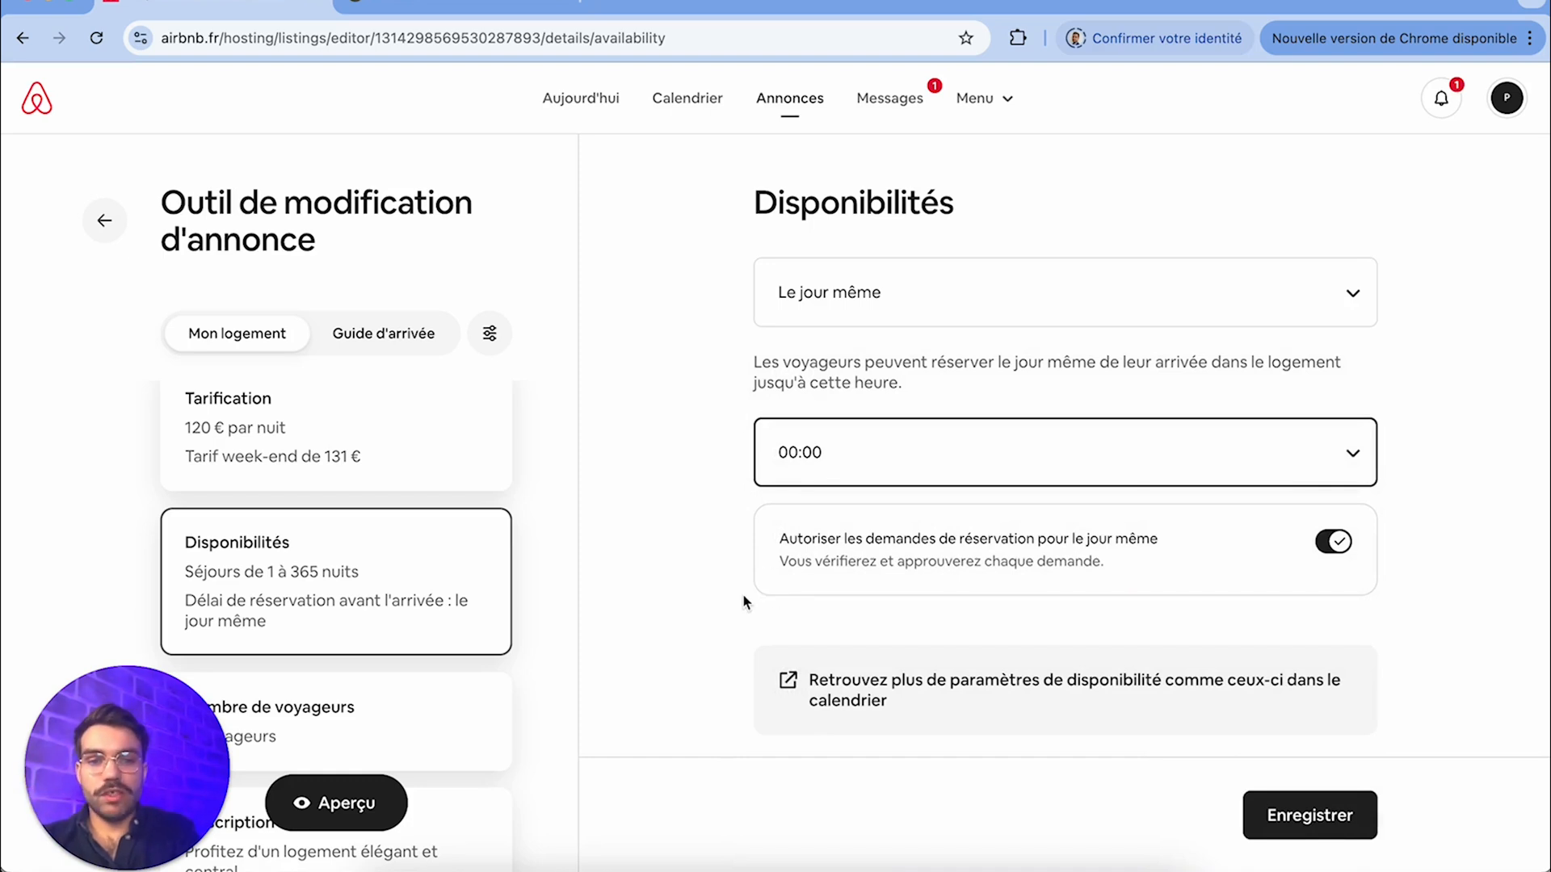
scroll(715, 570, down, 2)
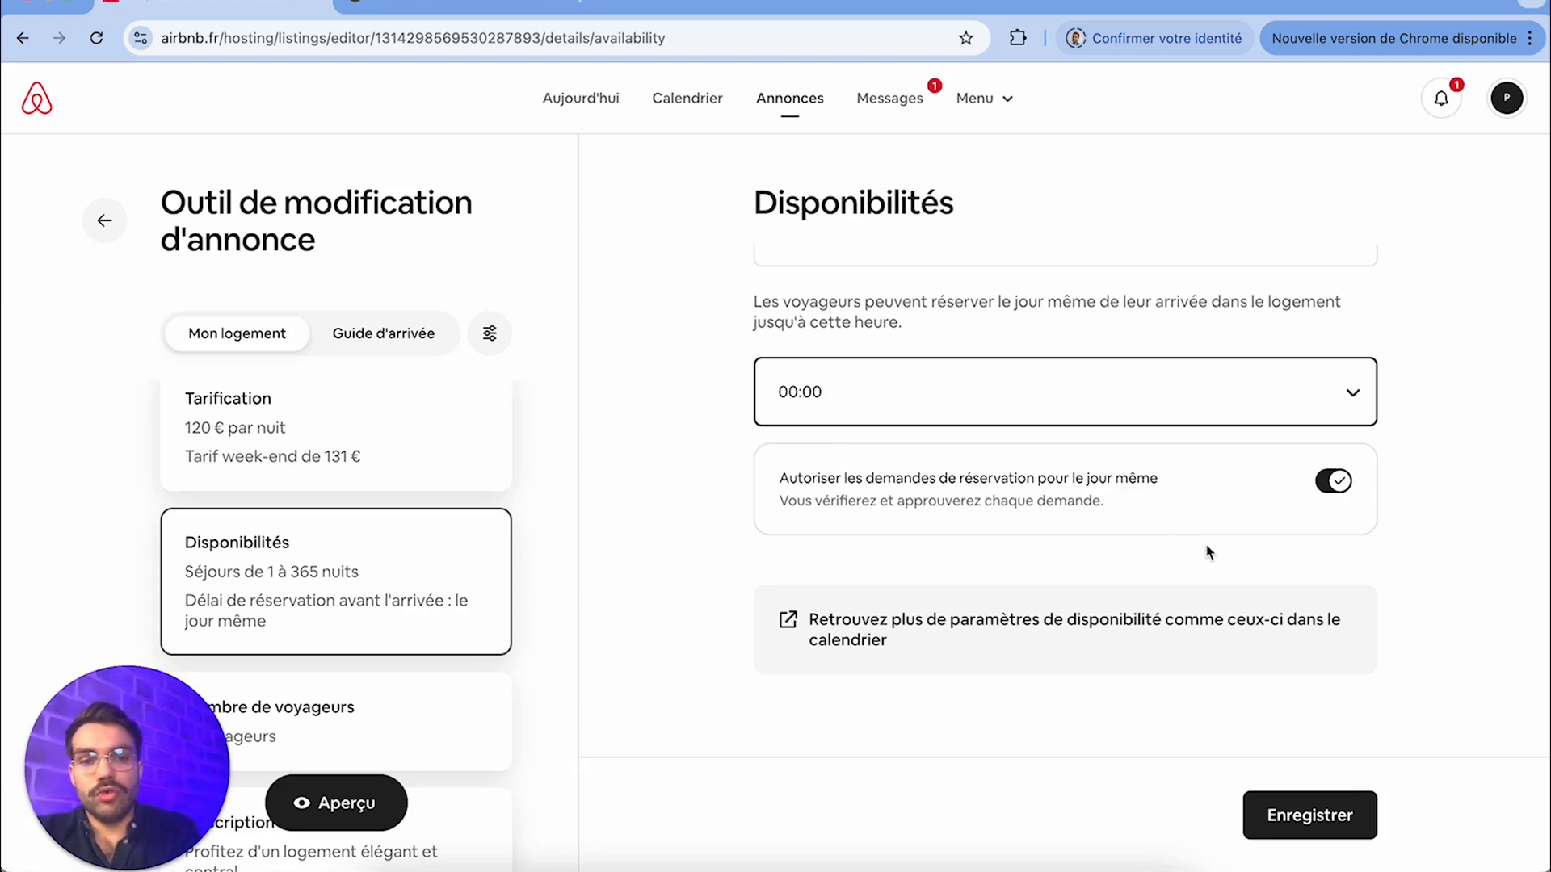
Check the listing's number of guests and open its description section
scroll(296, 669, down, 3)
click(298, 550)
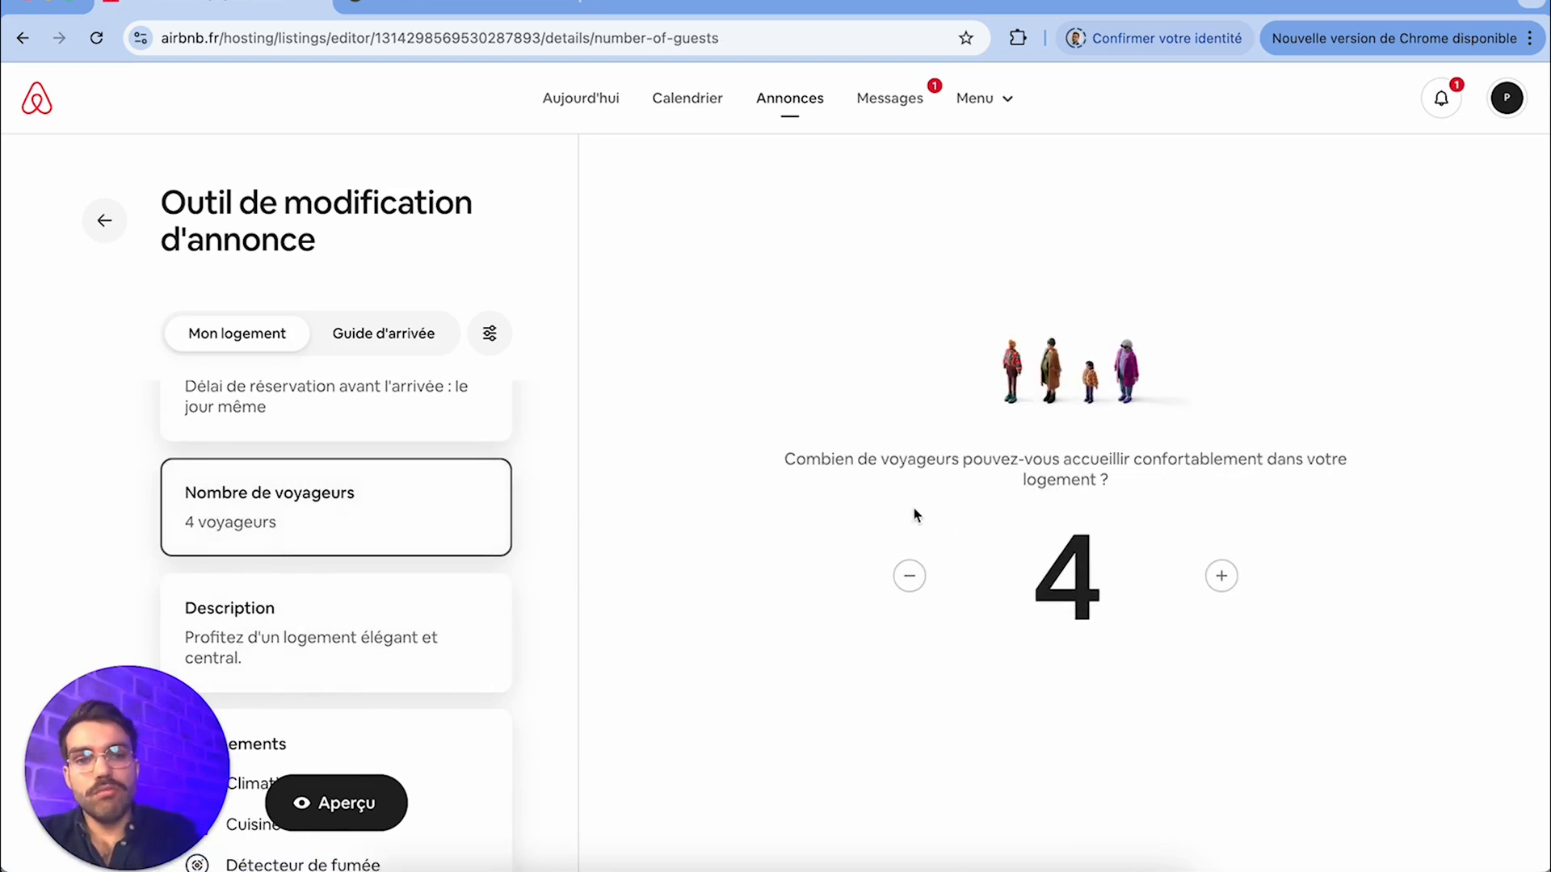
scroll(431, 592, down, 2)
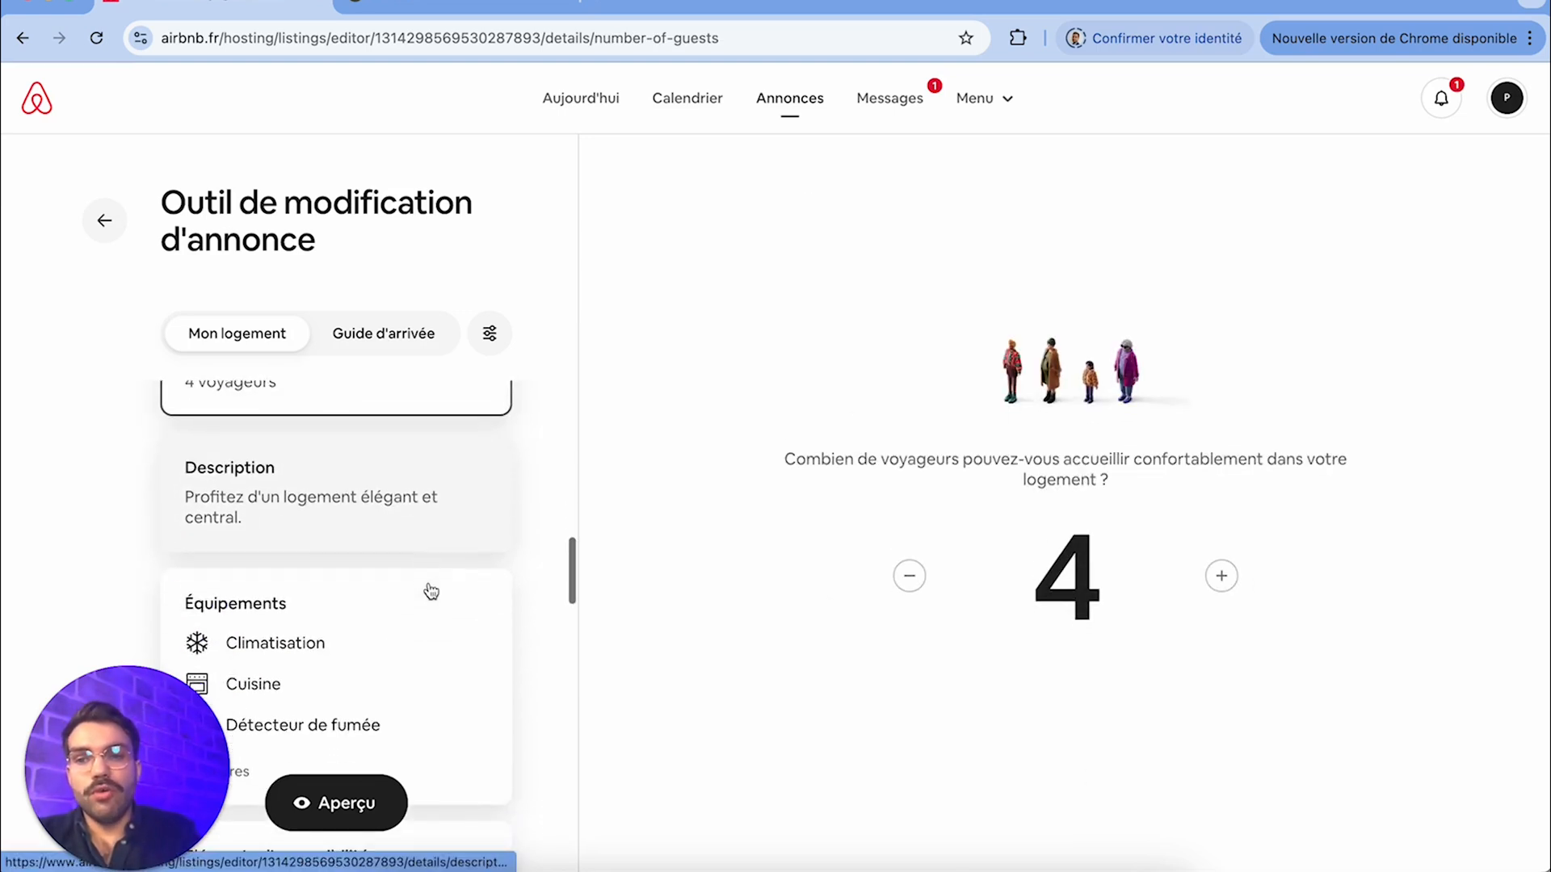
click(435, 533)
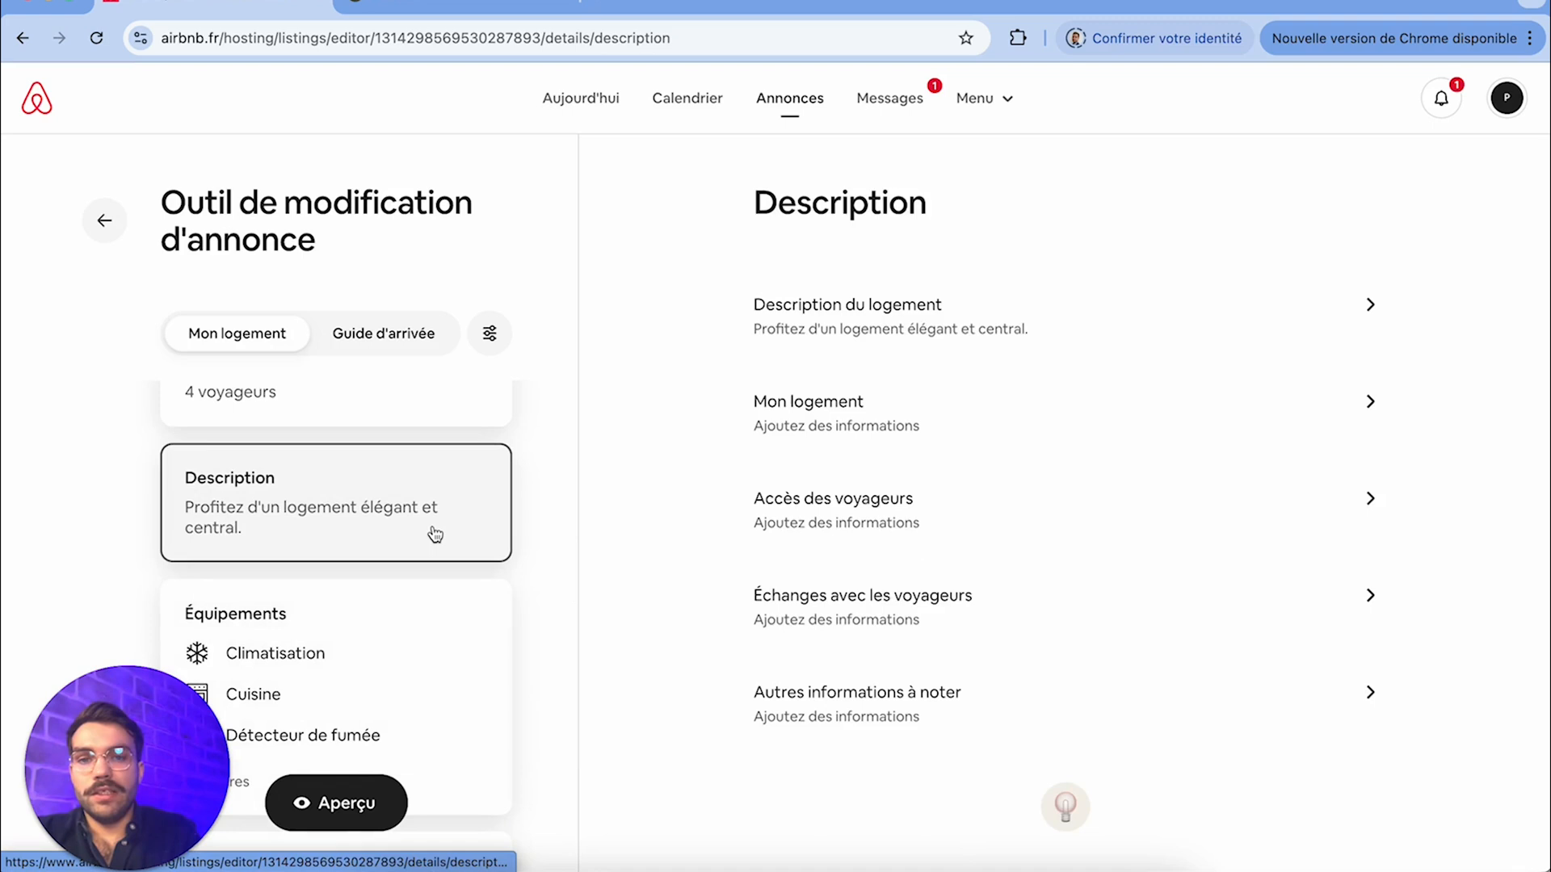
Review the description subsections Description du logement, Mon logement, Accès des voyageurs, Échanges avec les voyageurs and Autres informations à noter without editing them
click(961, 346)
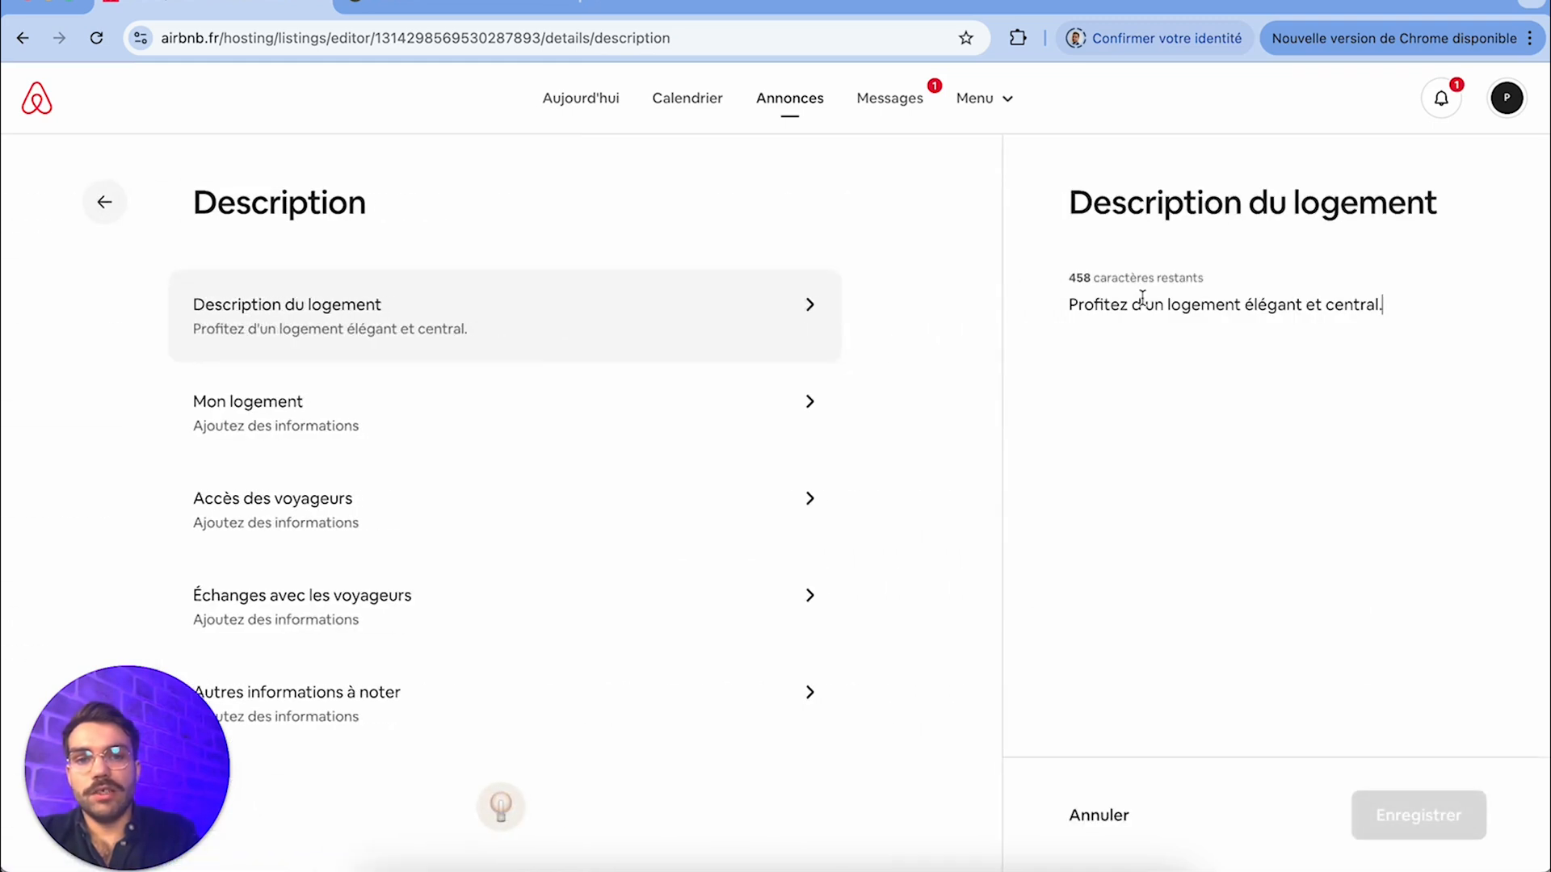
click(448, 456)
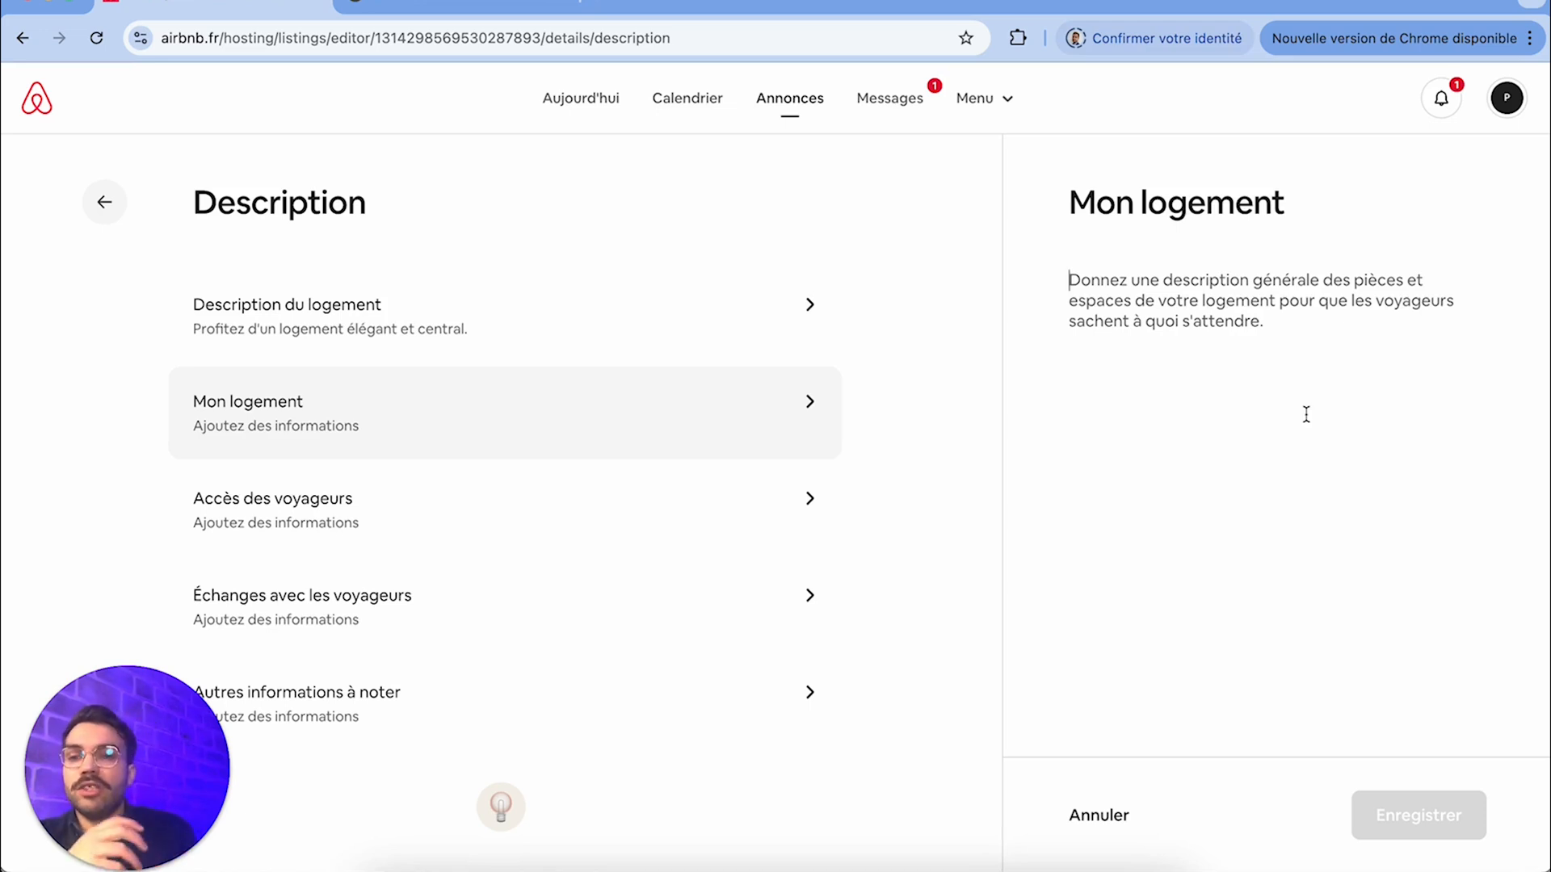
click(685, 502)
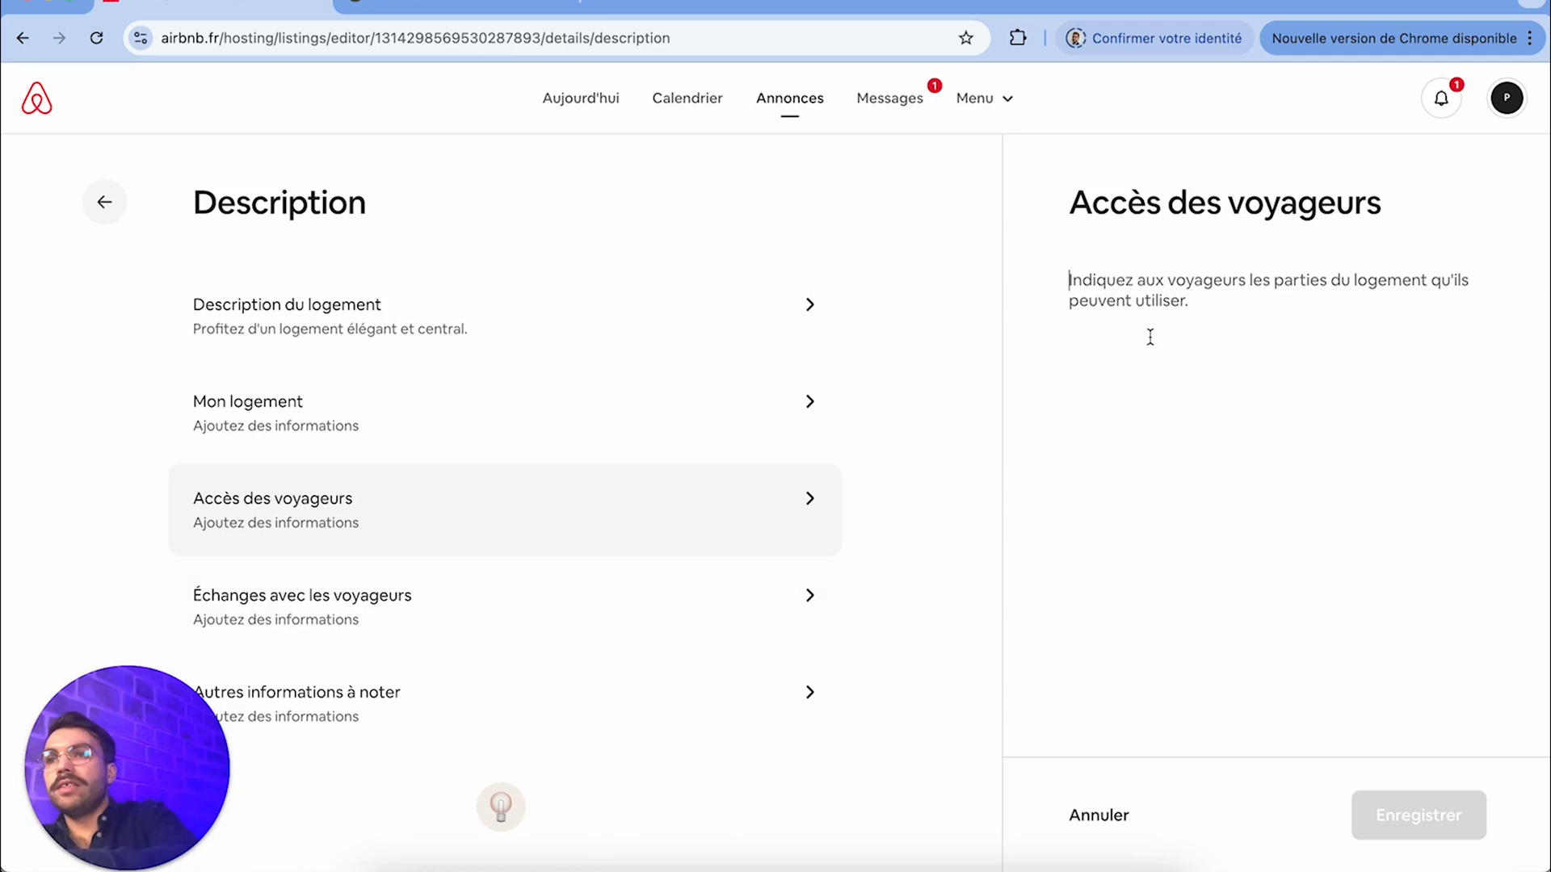
click(774, 583)
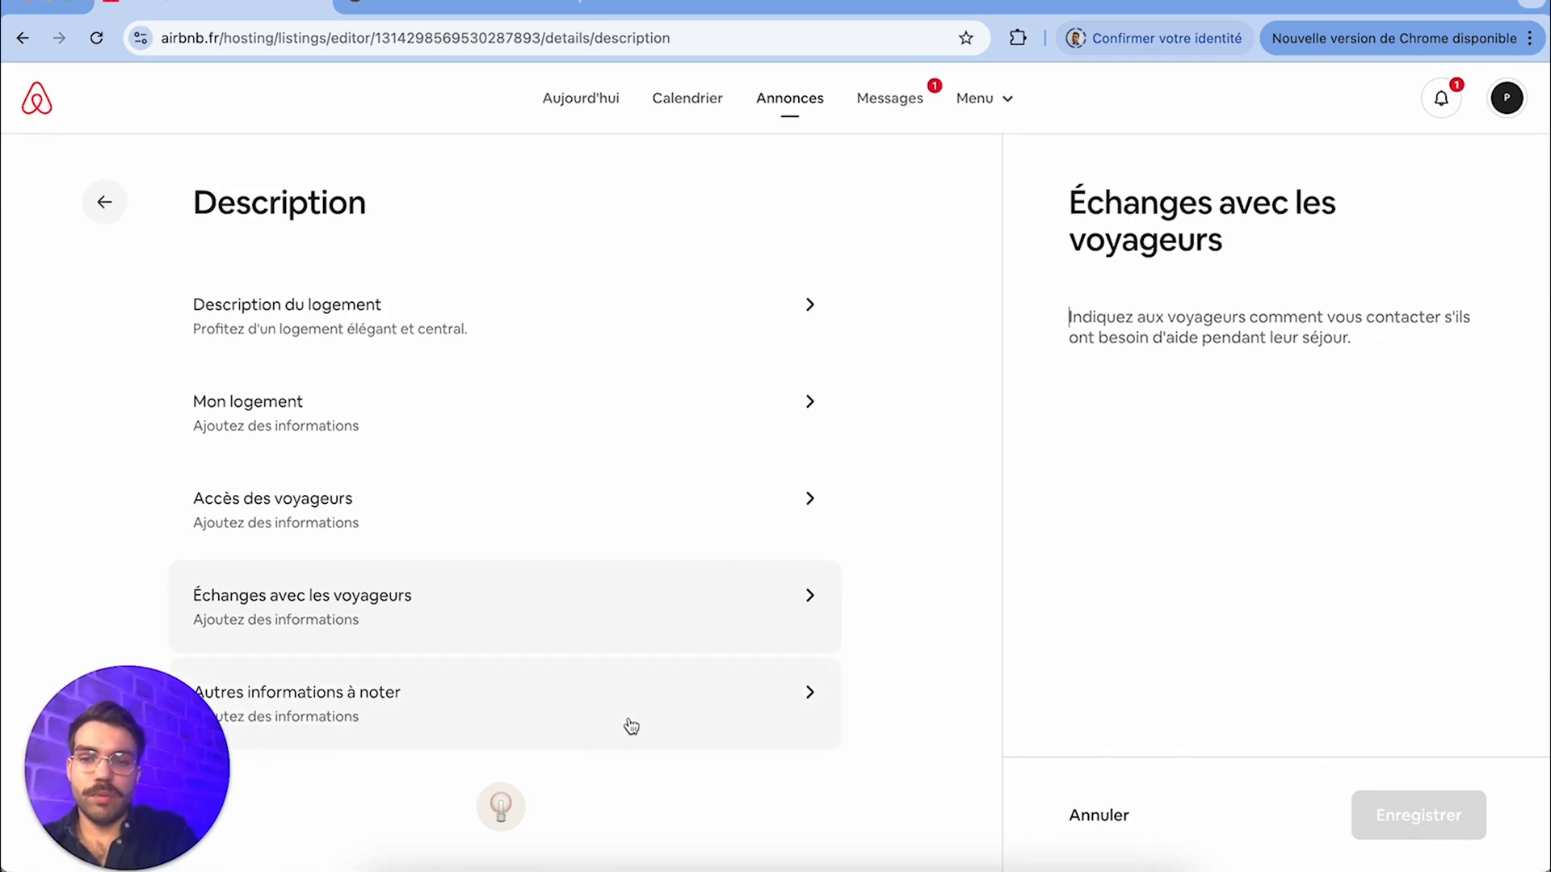
click(631, 726)
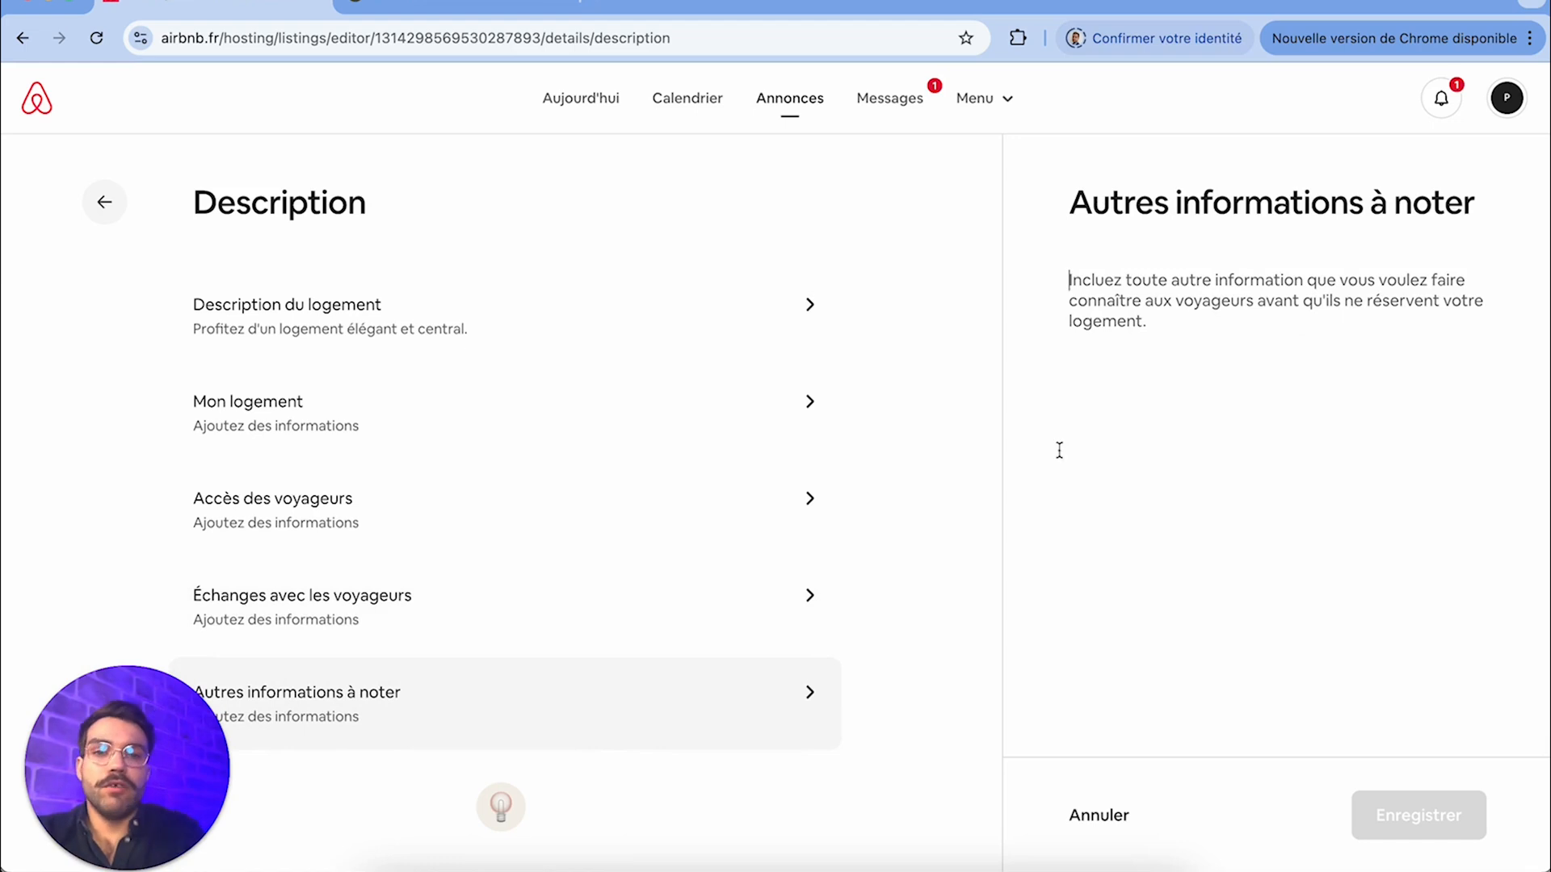
click(104, 202)
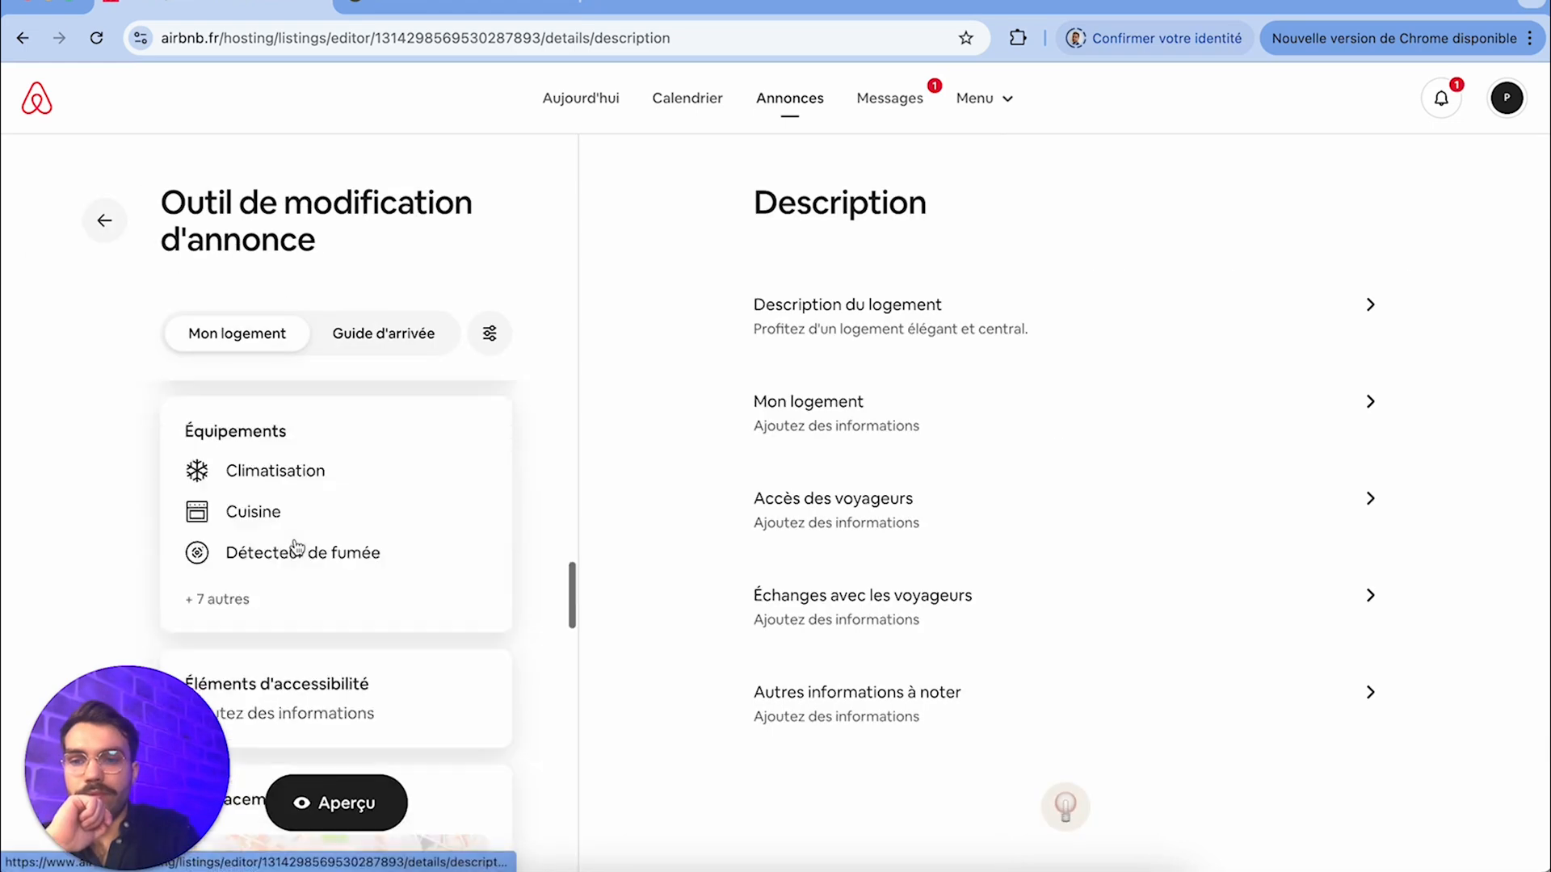
Review the amenities already added to the listing and check where more can be added
click(295, 548)
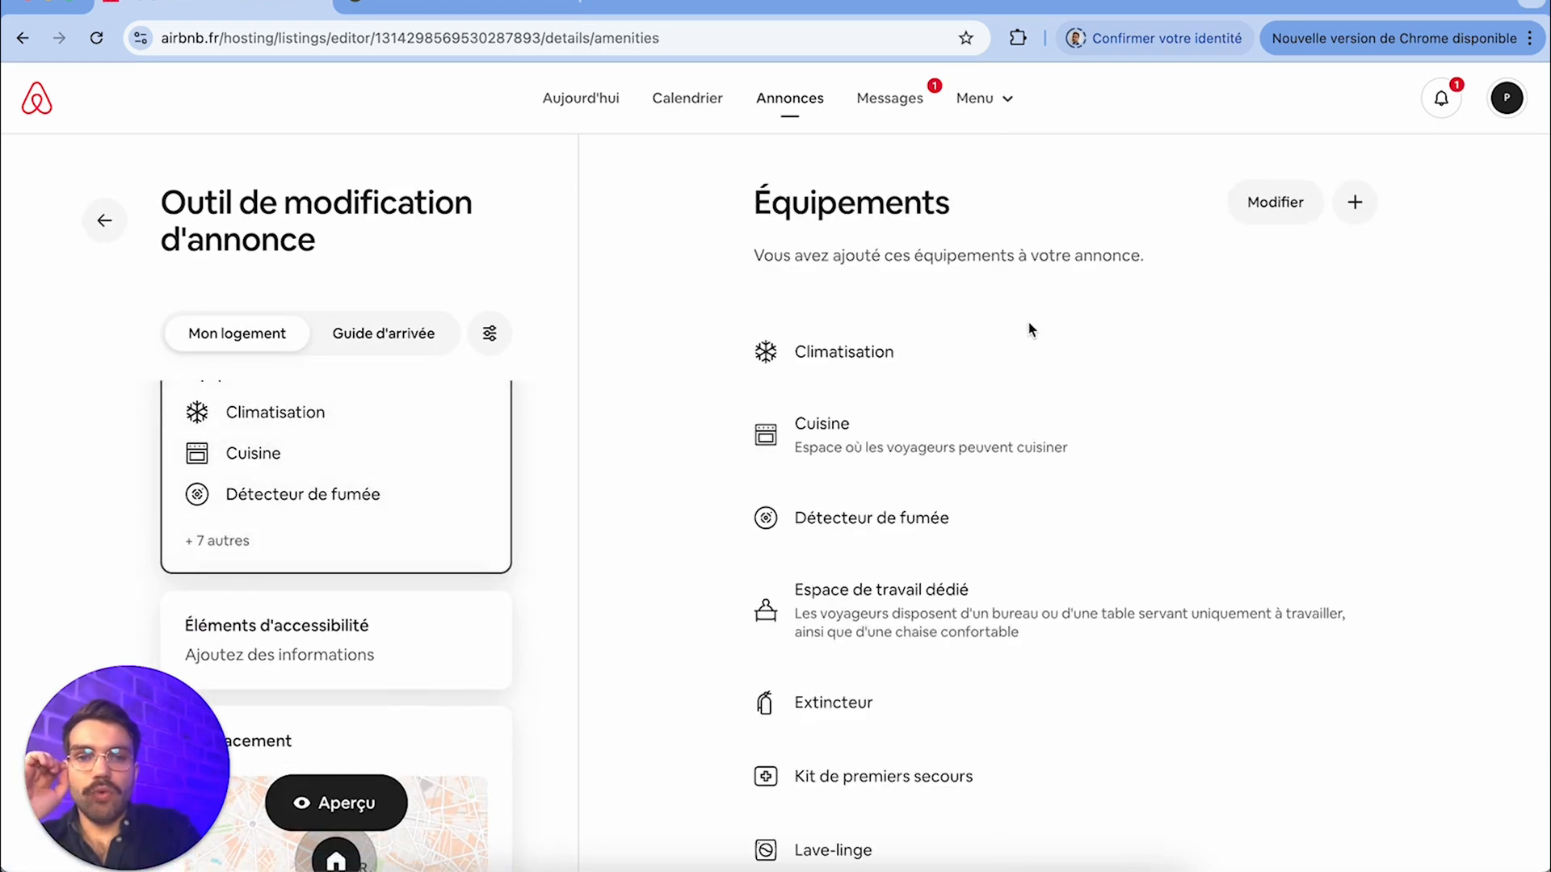
scroll(1162, 275, down, 4)
scroll(1162, 275, up, 4)
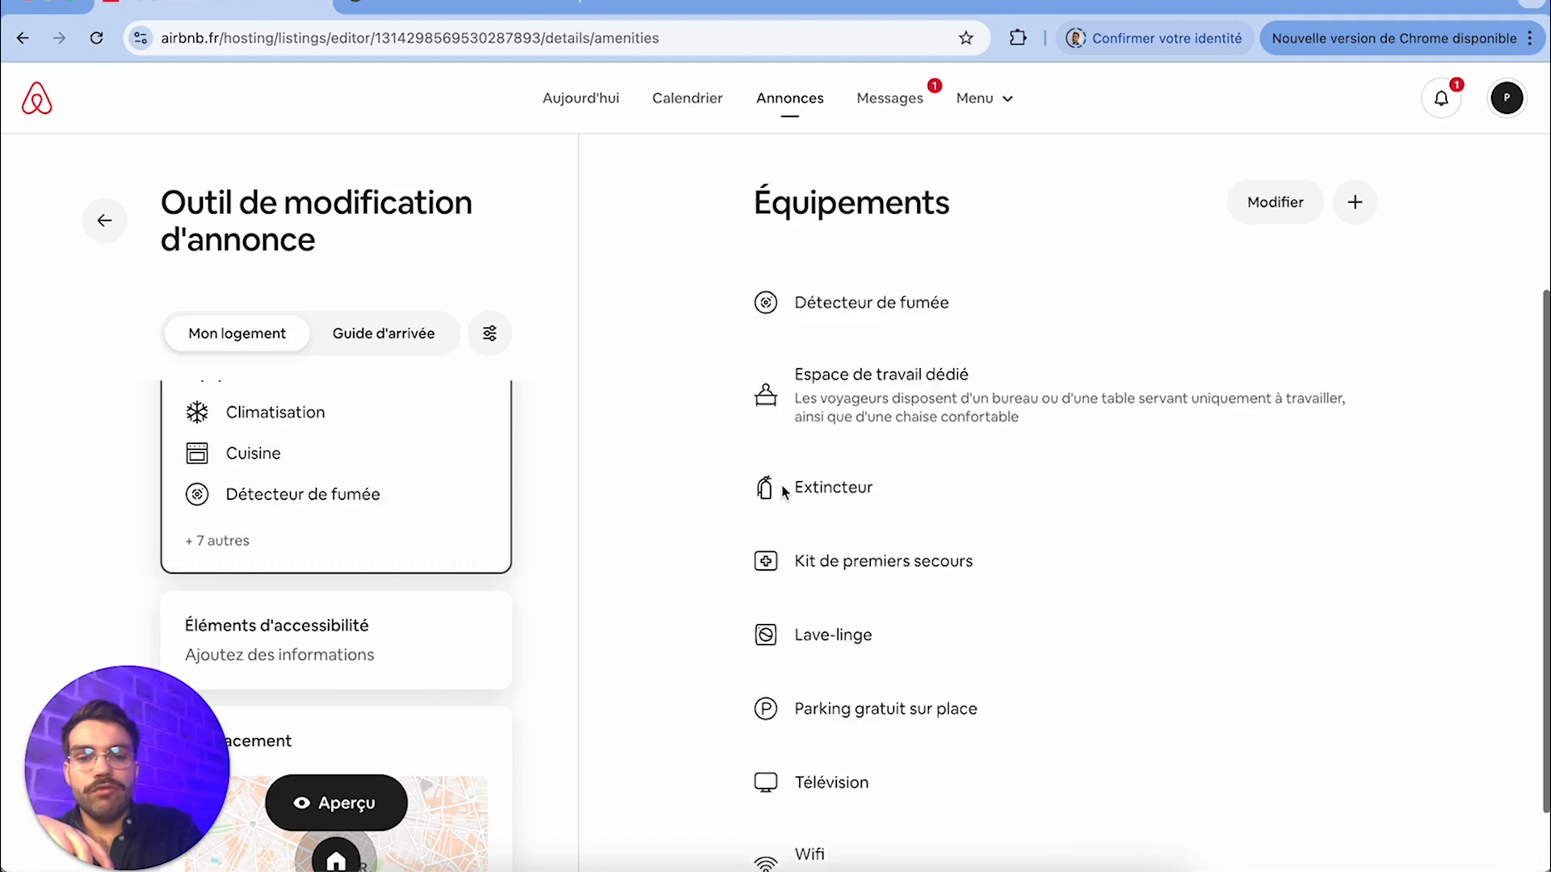
click(1354, 202)
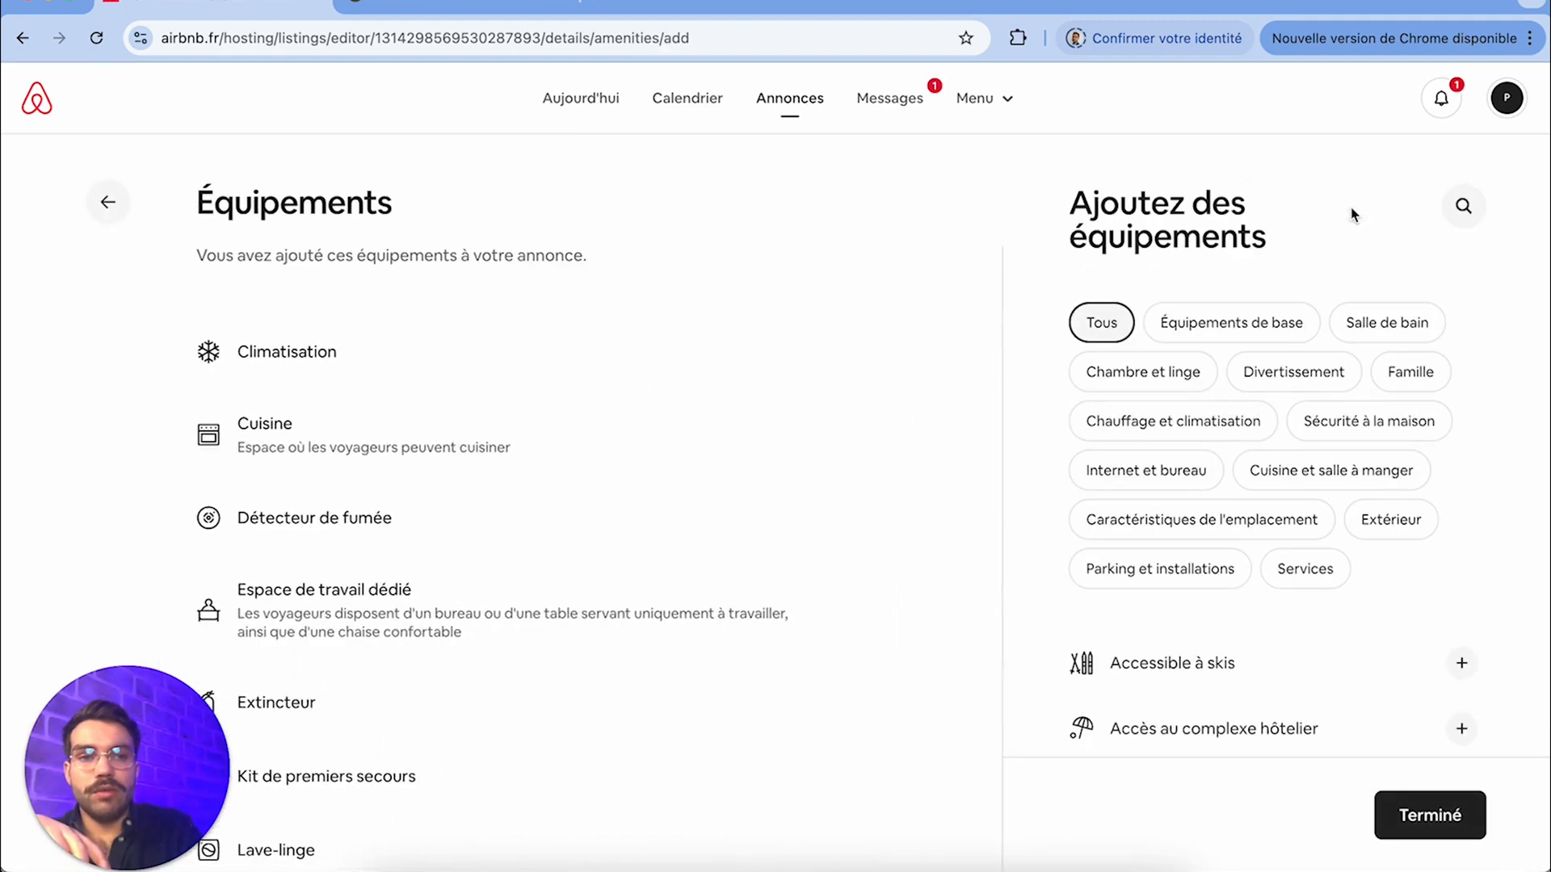
click(106, 205)
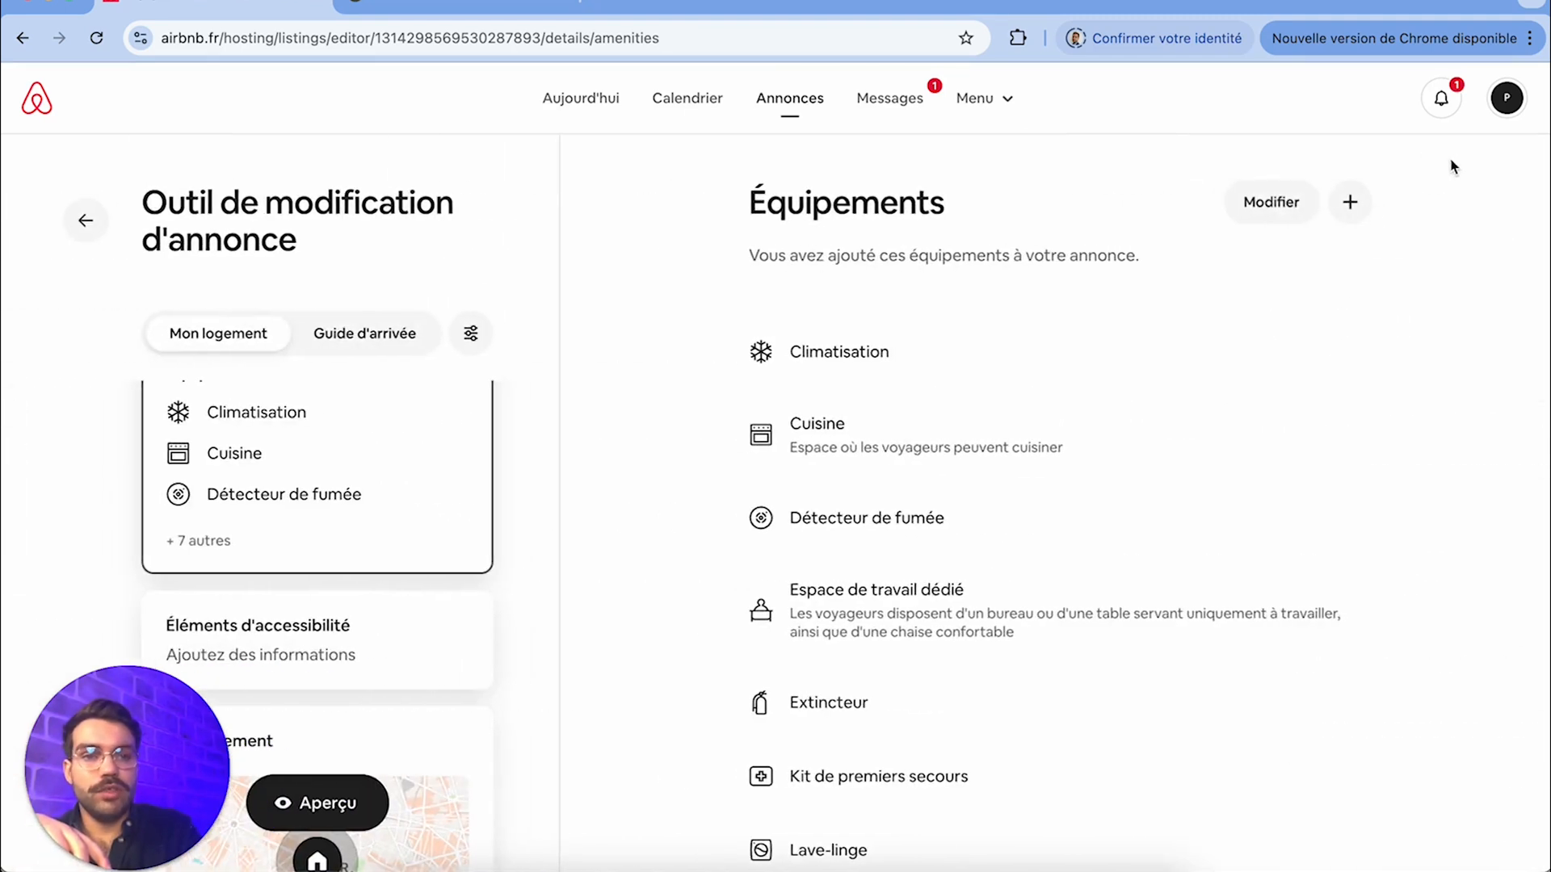
Open the list of amenities to add and browse categories such as Chambre et linge and Famille
click(1365, 207)
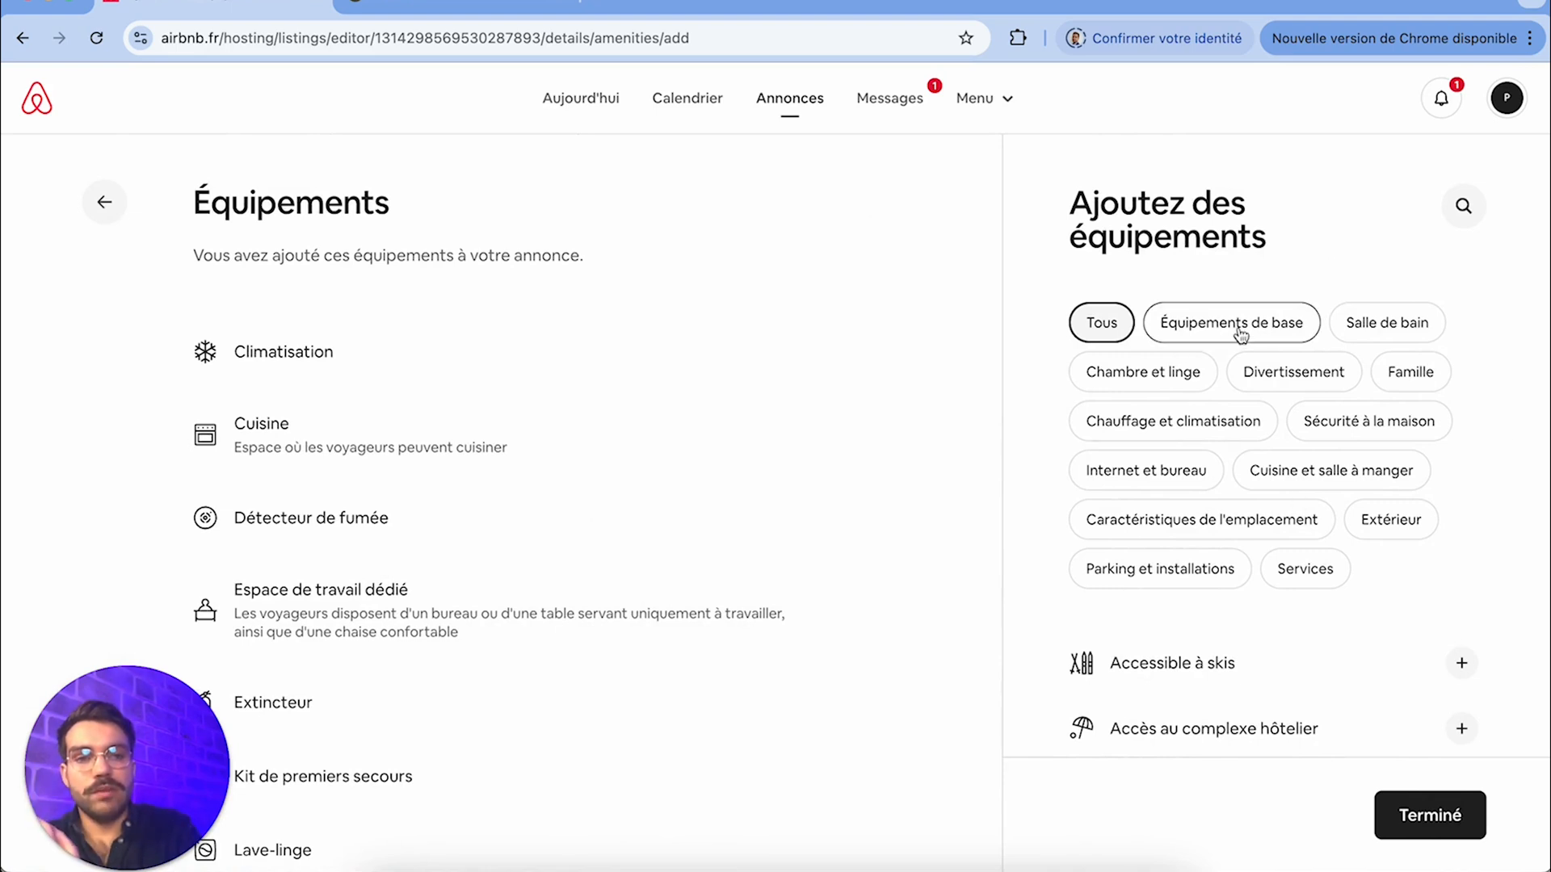
click(1274, 329)
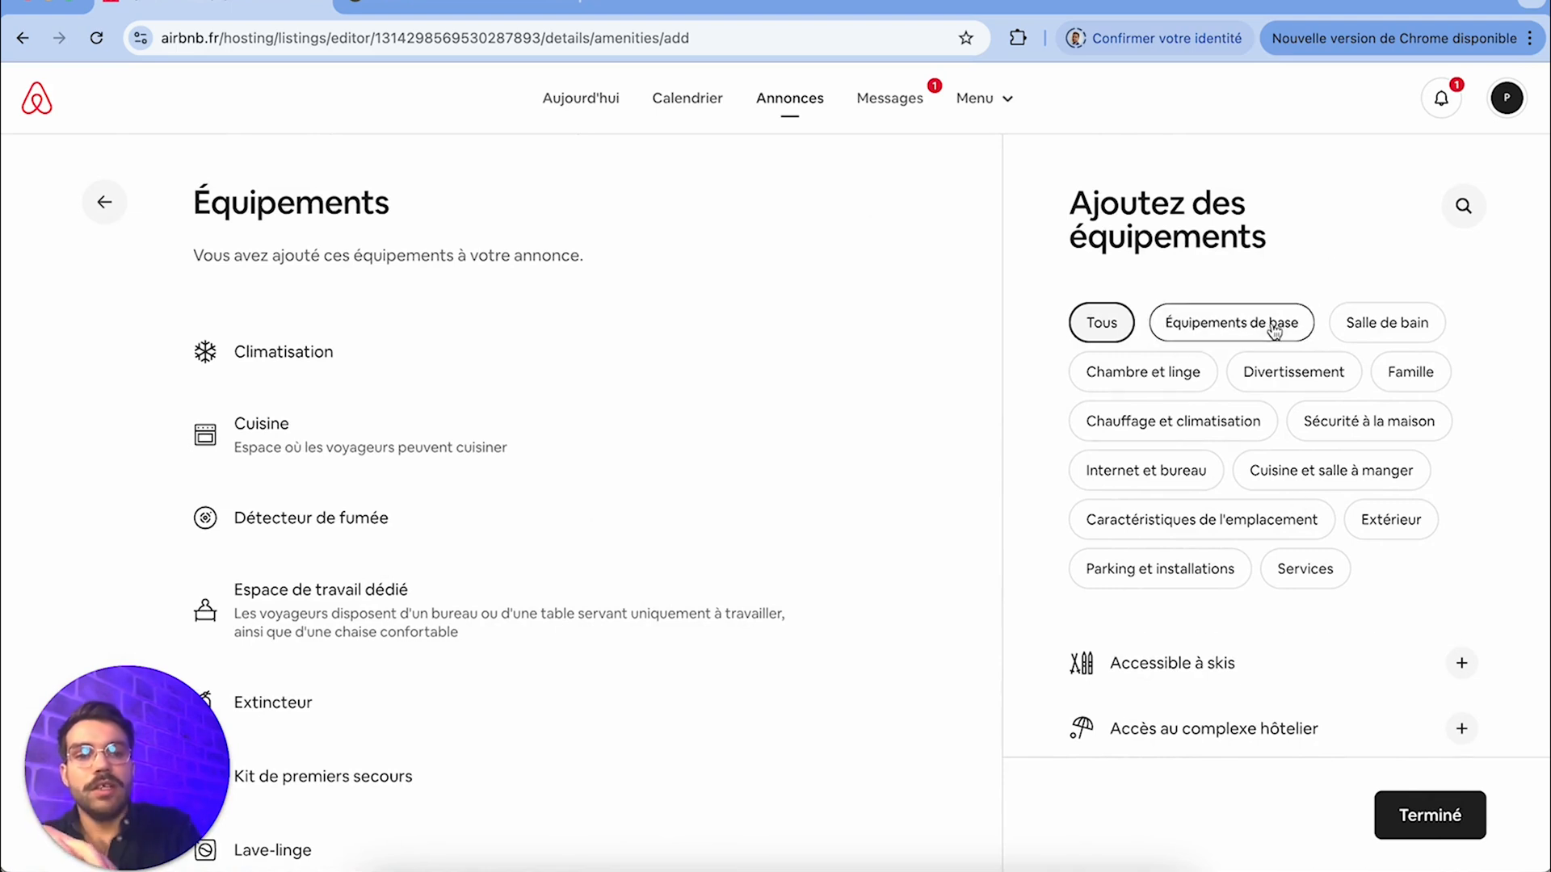
click(1331, 337)
click(1185, 387)
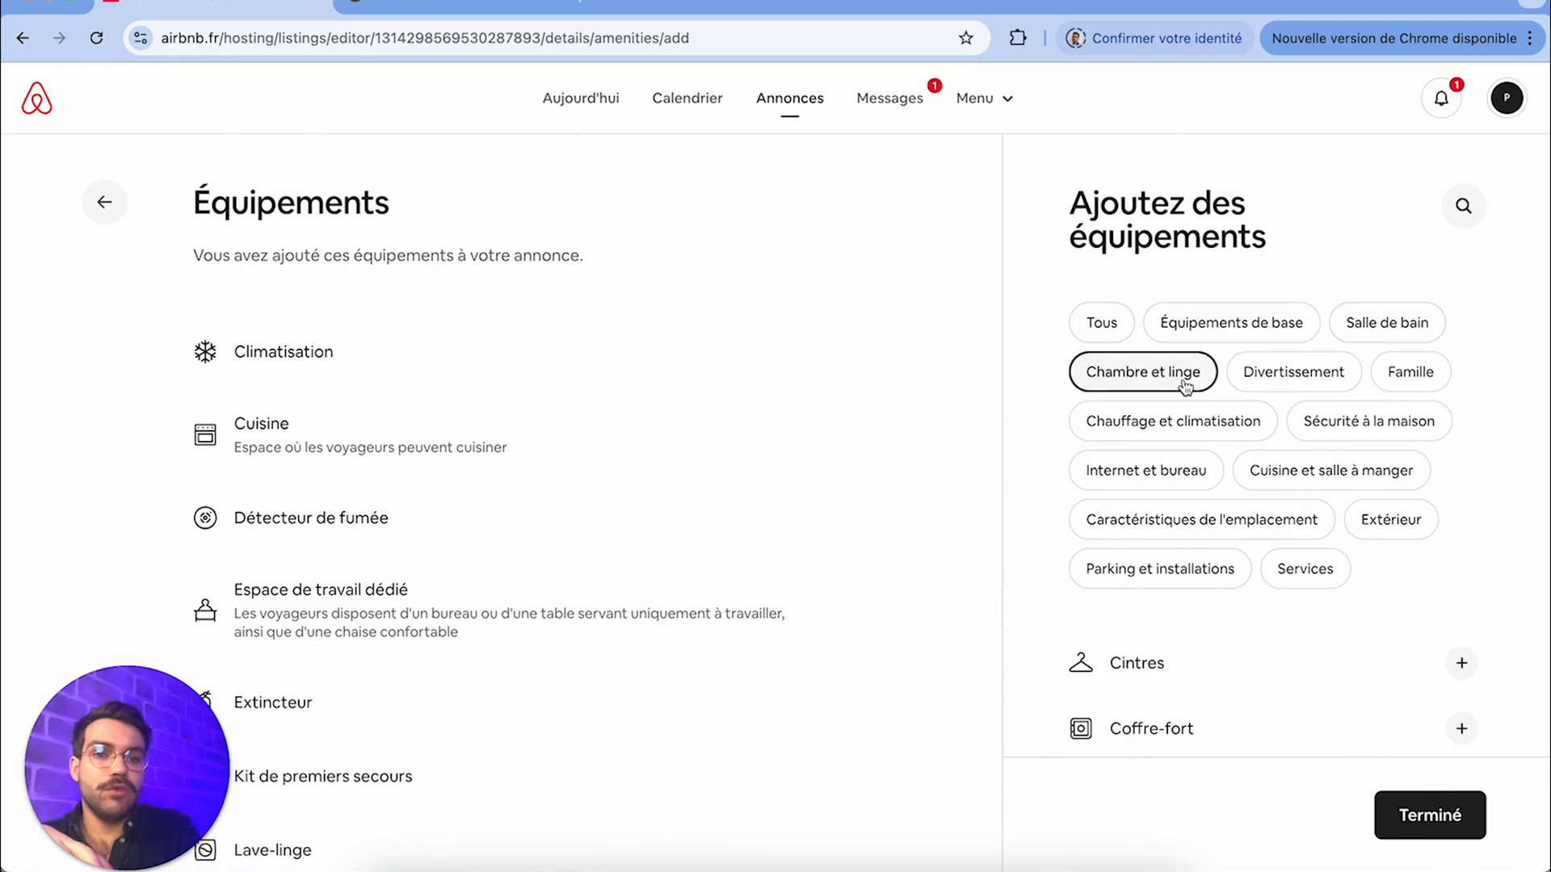
click(1334, 398)
click(1402, 393)
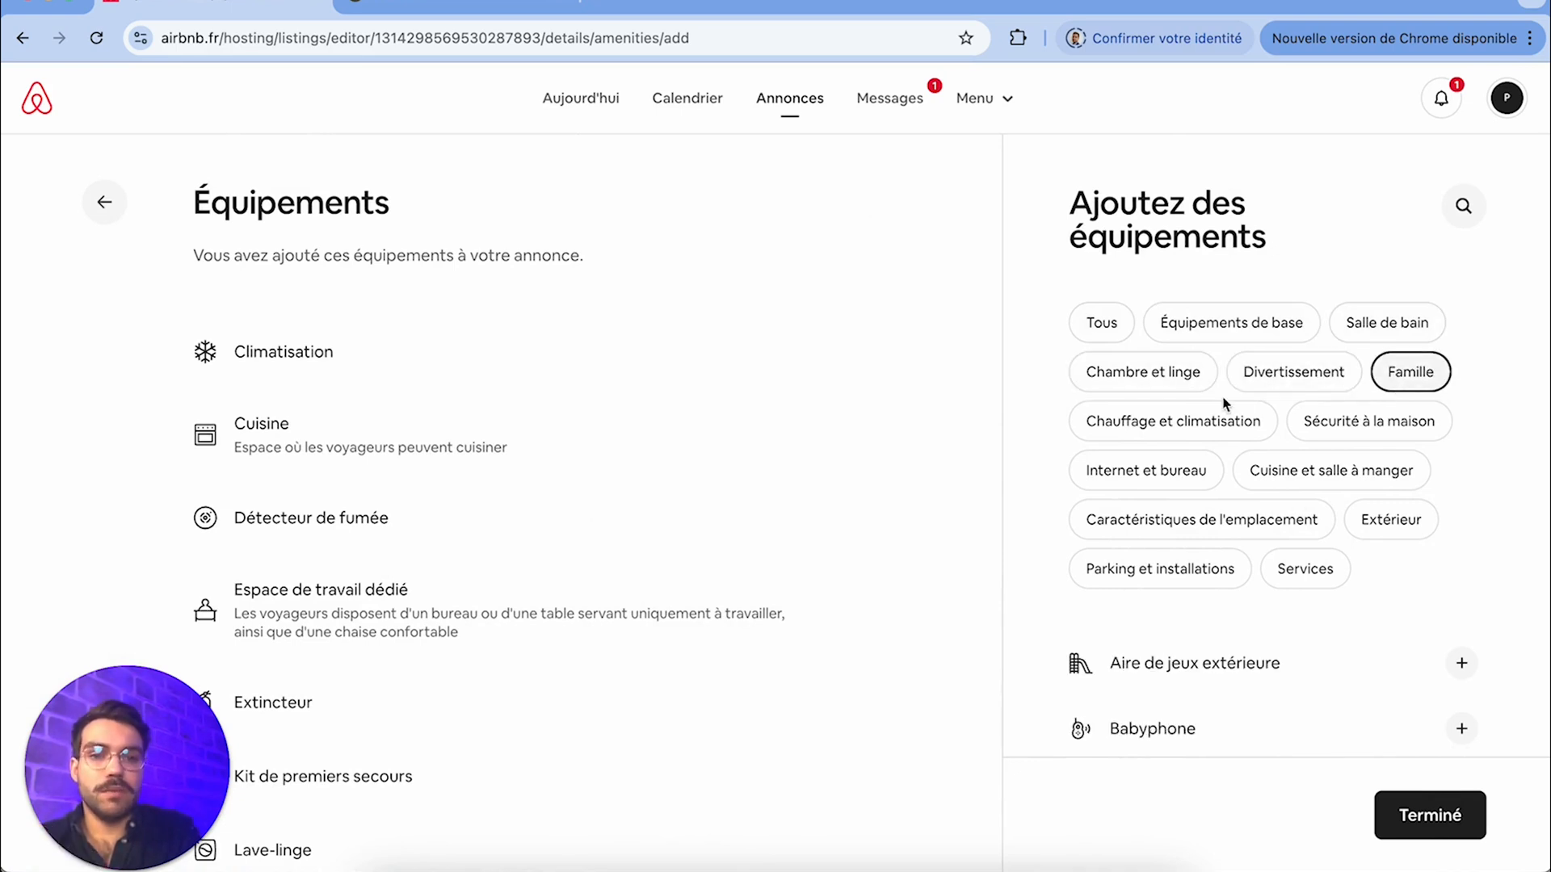
Add Chauffage from the Équipements de base category and save its type as Chauffage central
click(1218, 337)
scroll(1200, 270, down, 2)
scroll(1201, 270, up, 2)
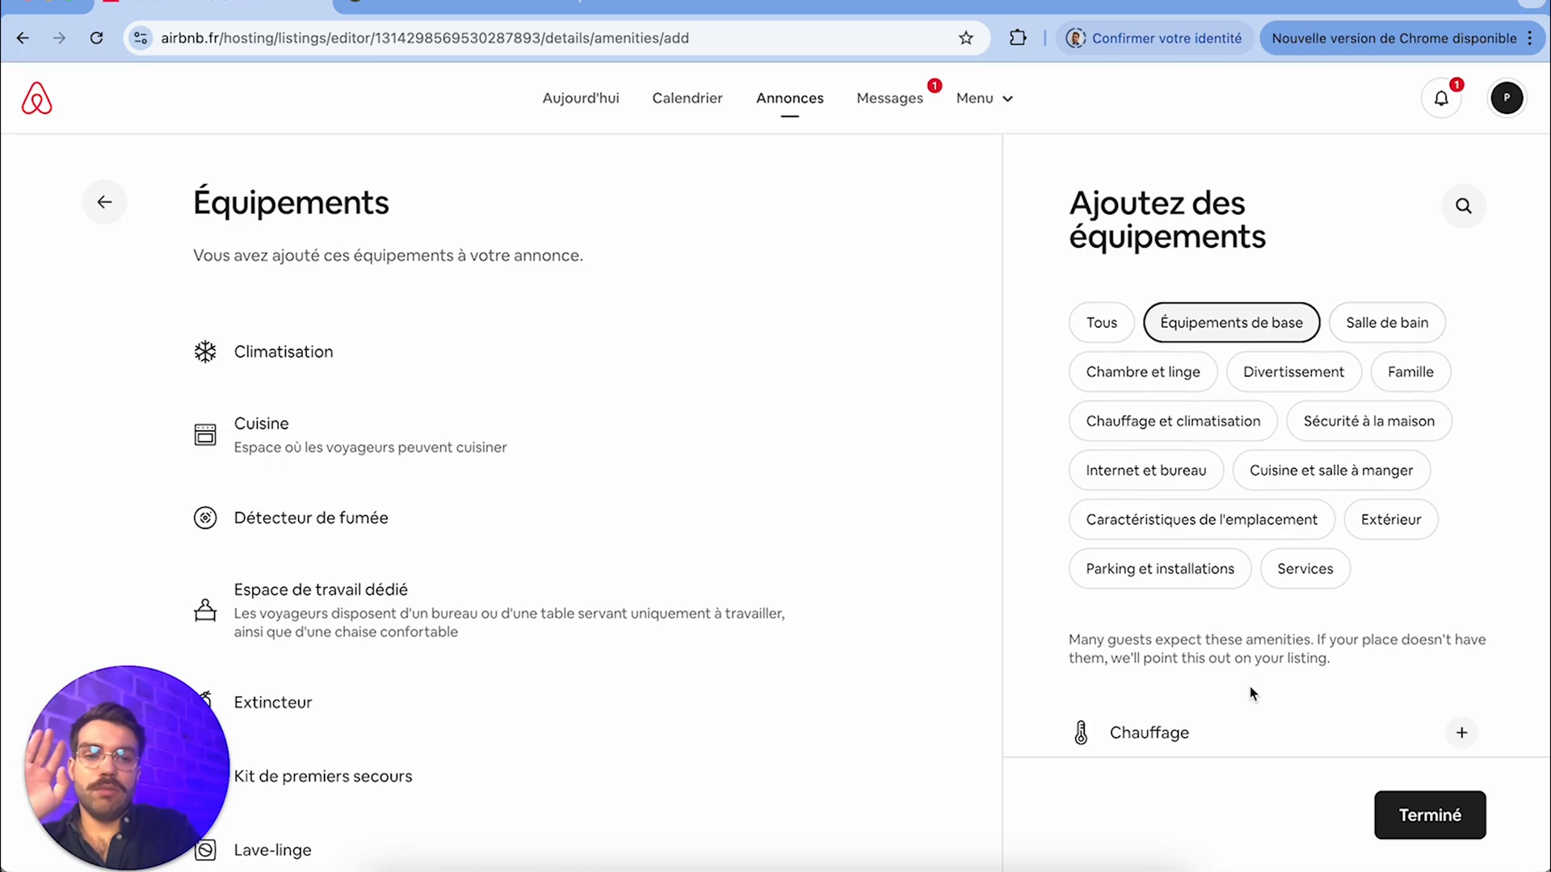
scroll(1249, 688, down, 4)
click(1461, 445)
scroll(1341, 662, down, 3)
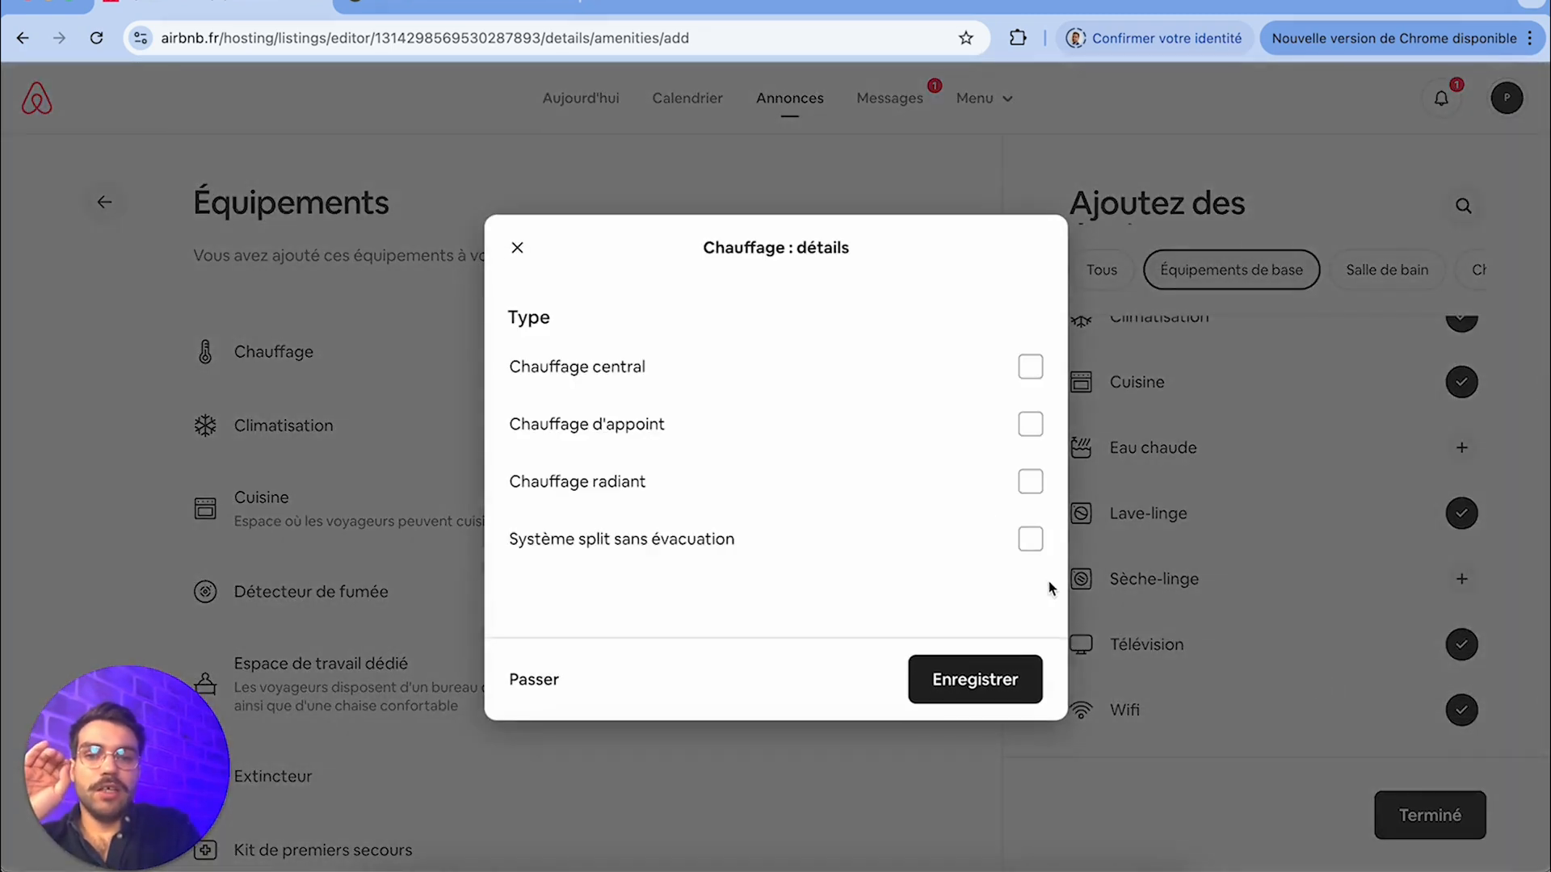
click(1030, 366)
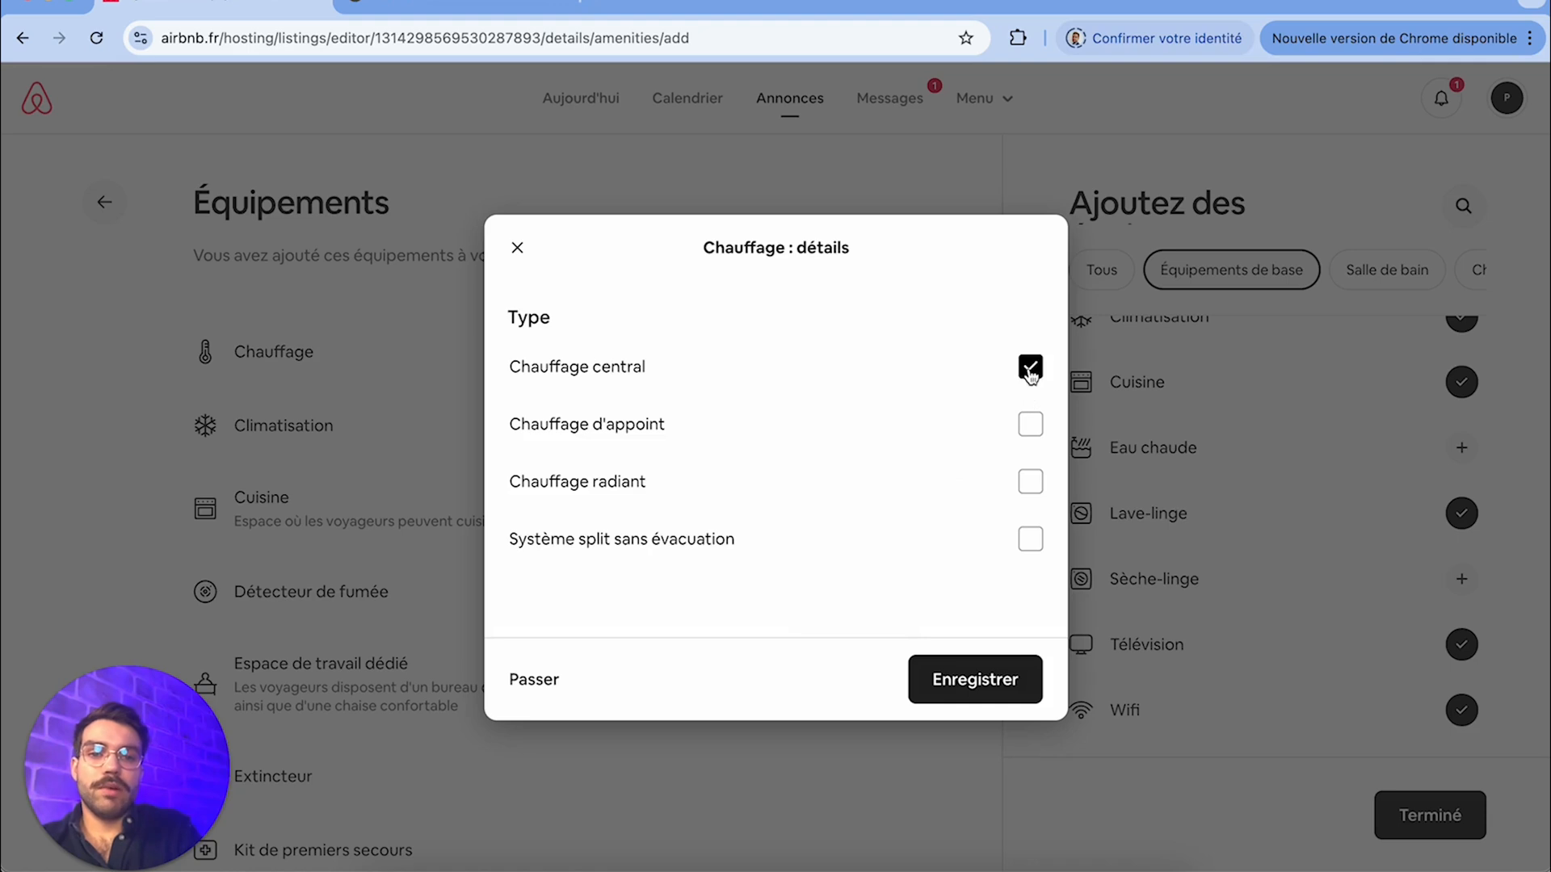
click(963, 681)
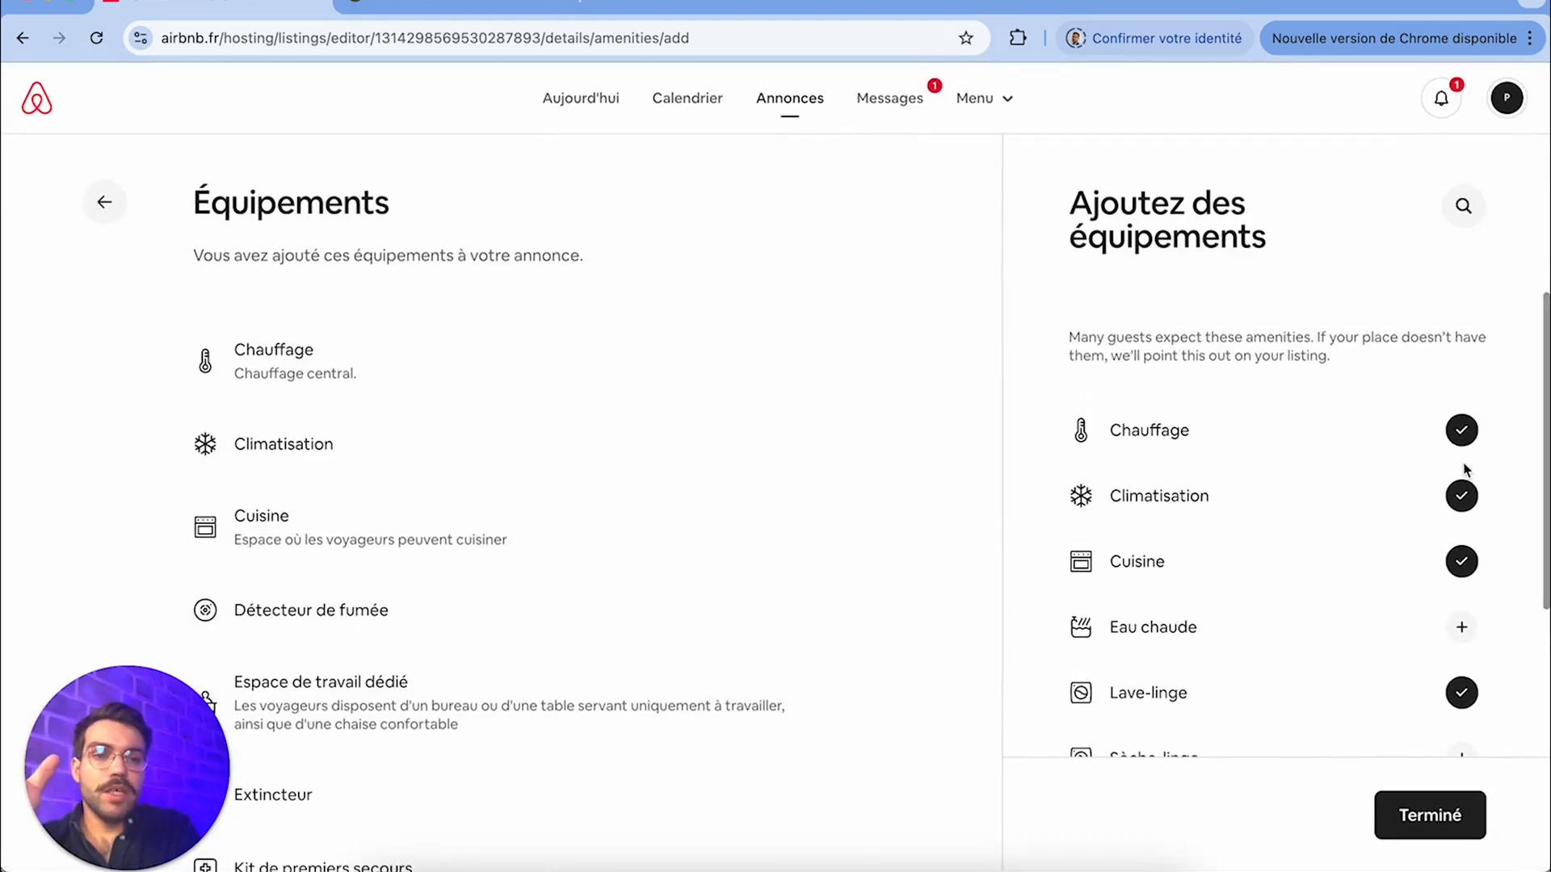
Look through the remaining Équipements de base, the Salle de bain and the Chambre et linge amenities, and finish adding amenities
scroll(1422, 493, down, 2)
scroll(1455, 480, down, 2)
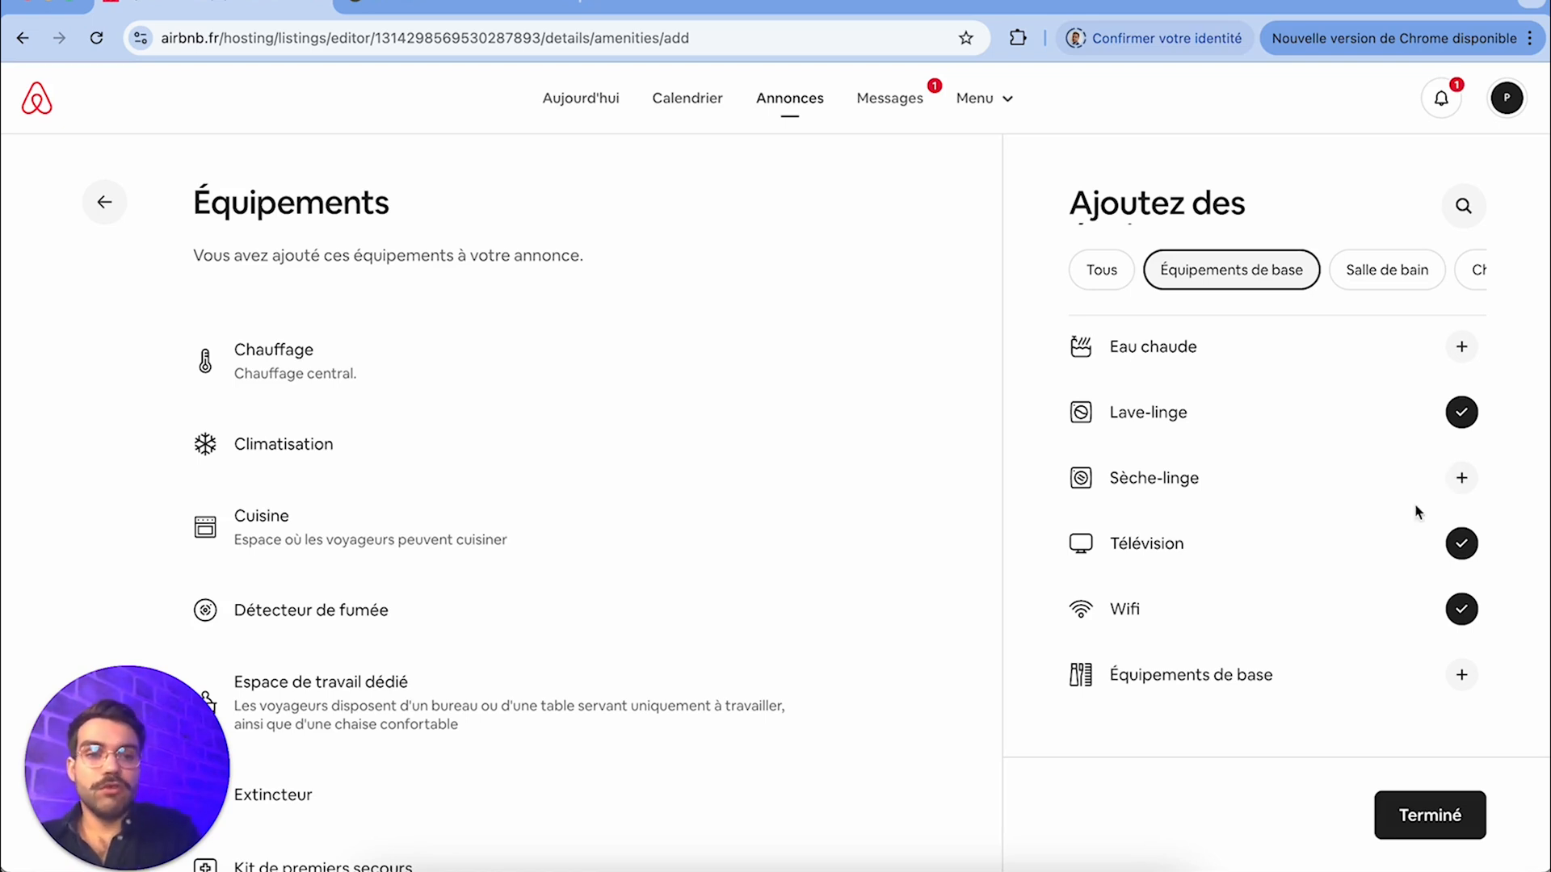
scroll(1325, 376, up, 5)
scroll(1324, 374, up, 5)
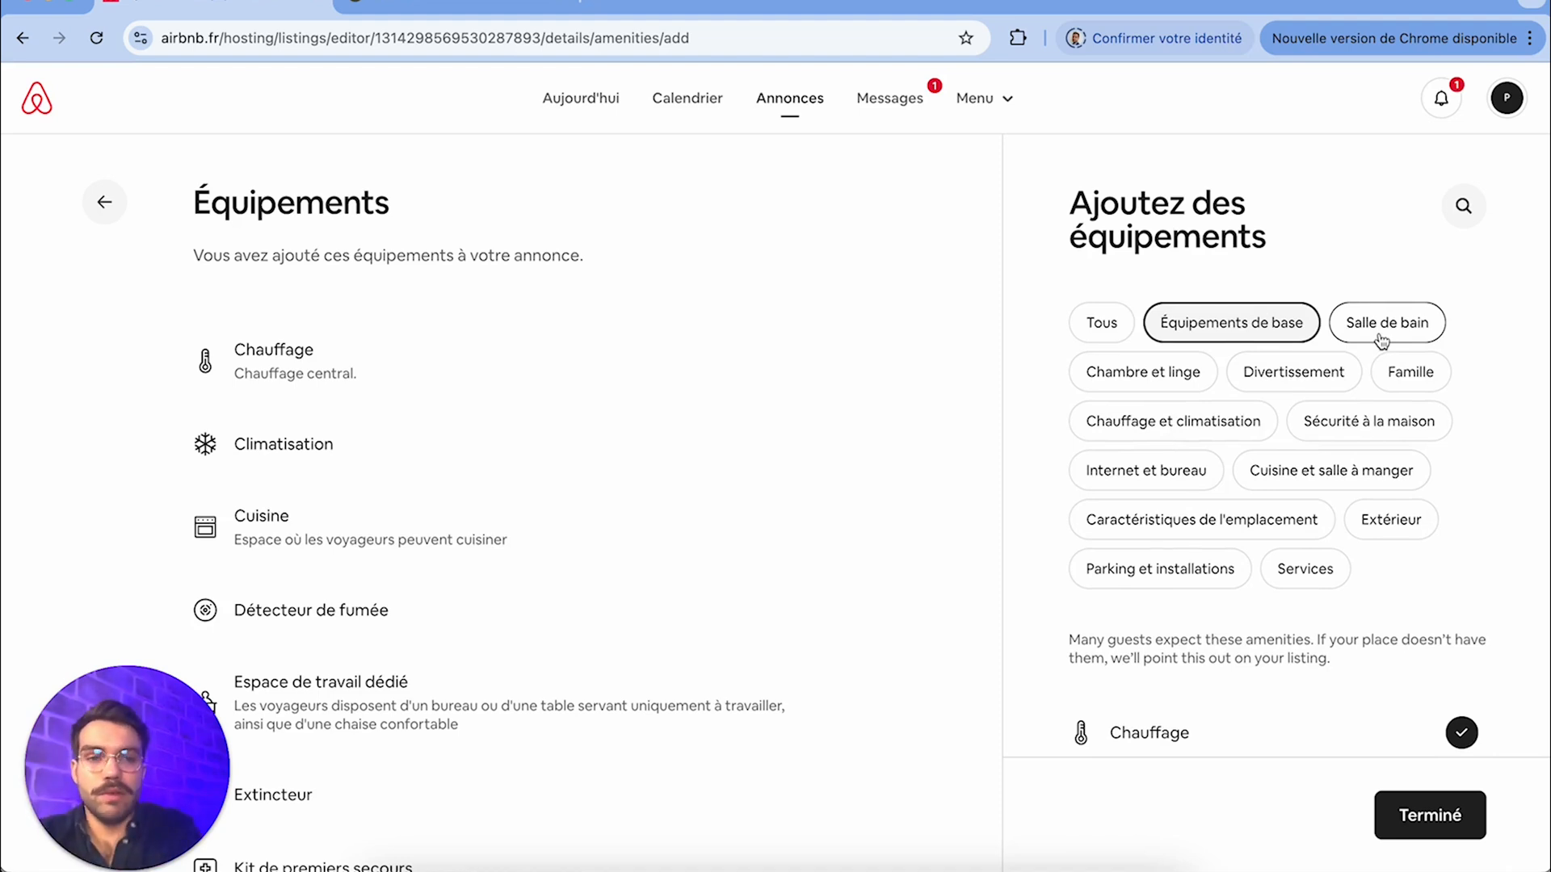
click(1382, 338)
scroll(1232, 663, down, 3)
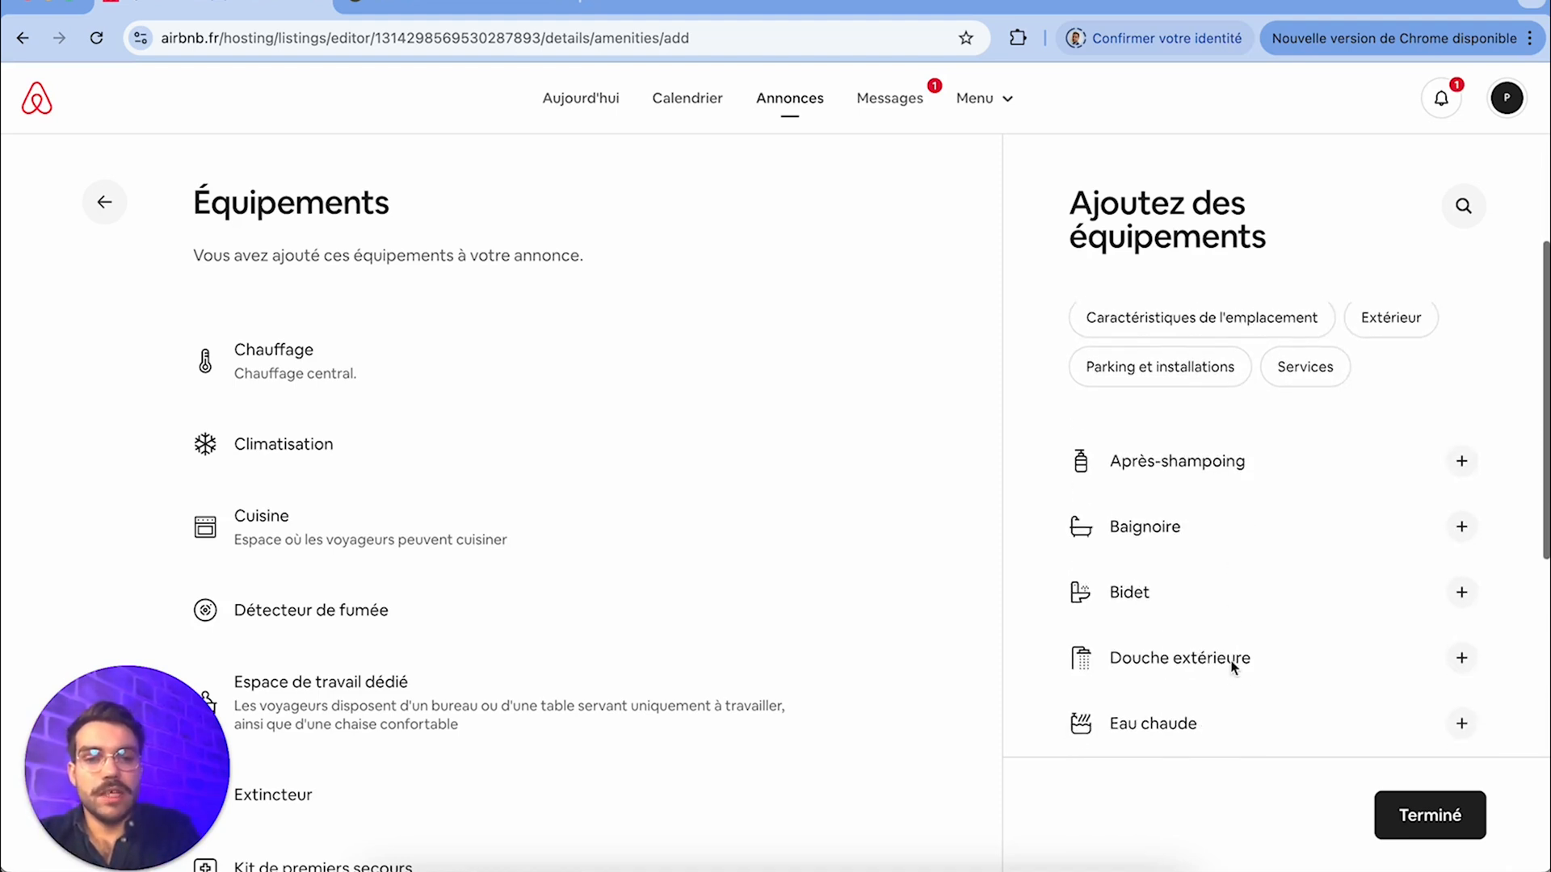
scroll(1231, 664, up, 3)
click(1144, 370)
scroll(1270, 665, down, 5)
scroll(1270, 670, up, 5)
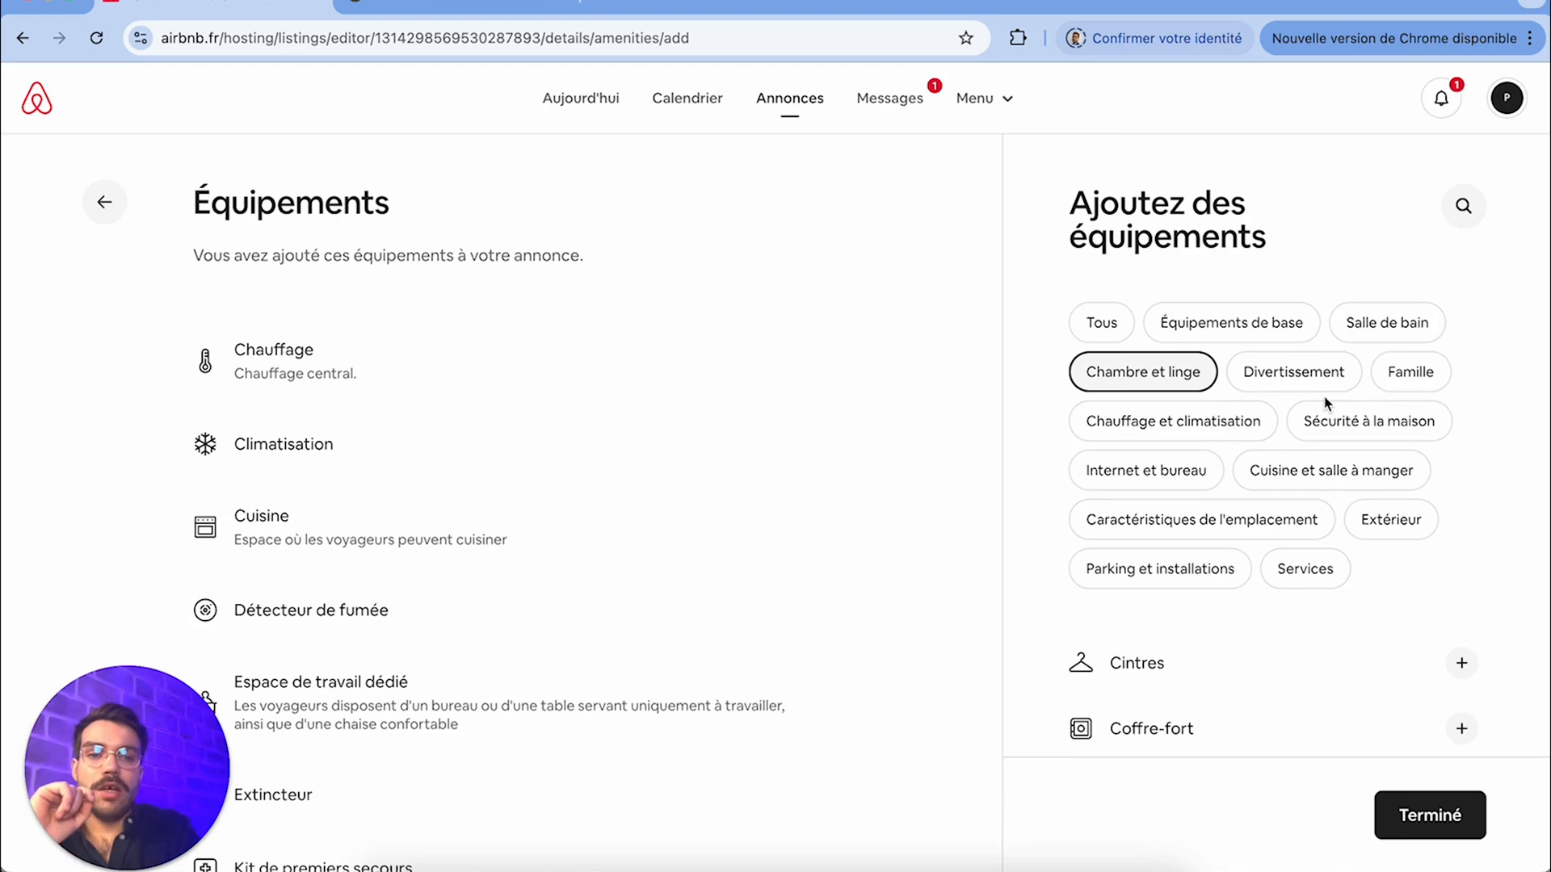
click(1430, 816)
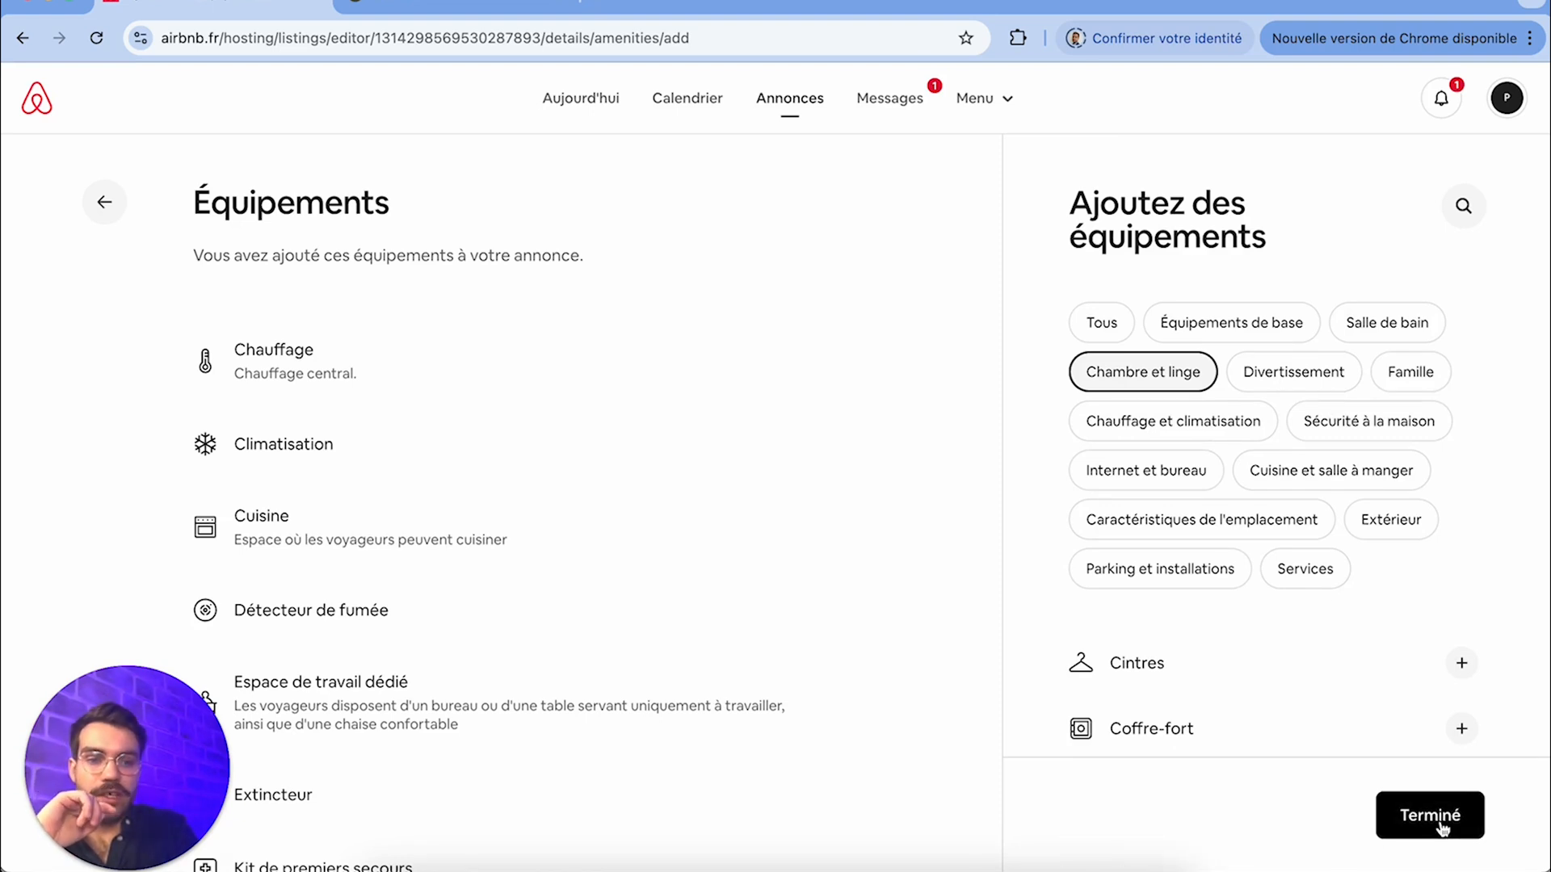
Review the accessibility features available for the listing in Éléments d'accessibilité
scroll(433, 575, down, 2)
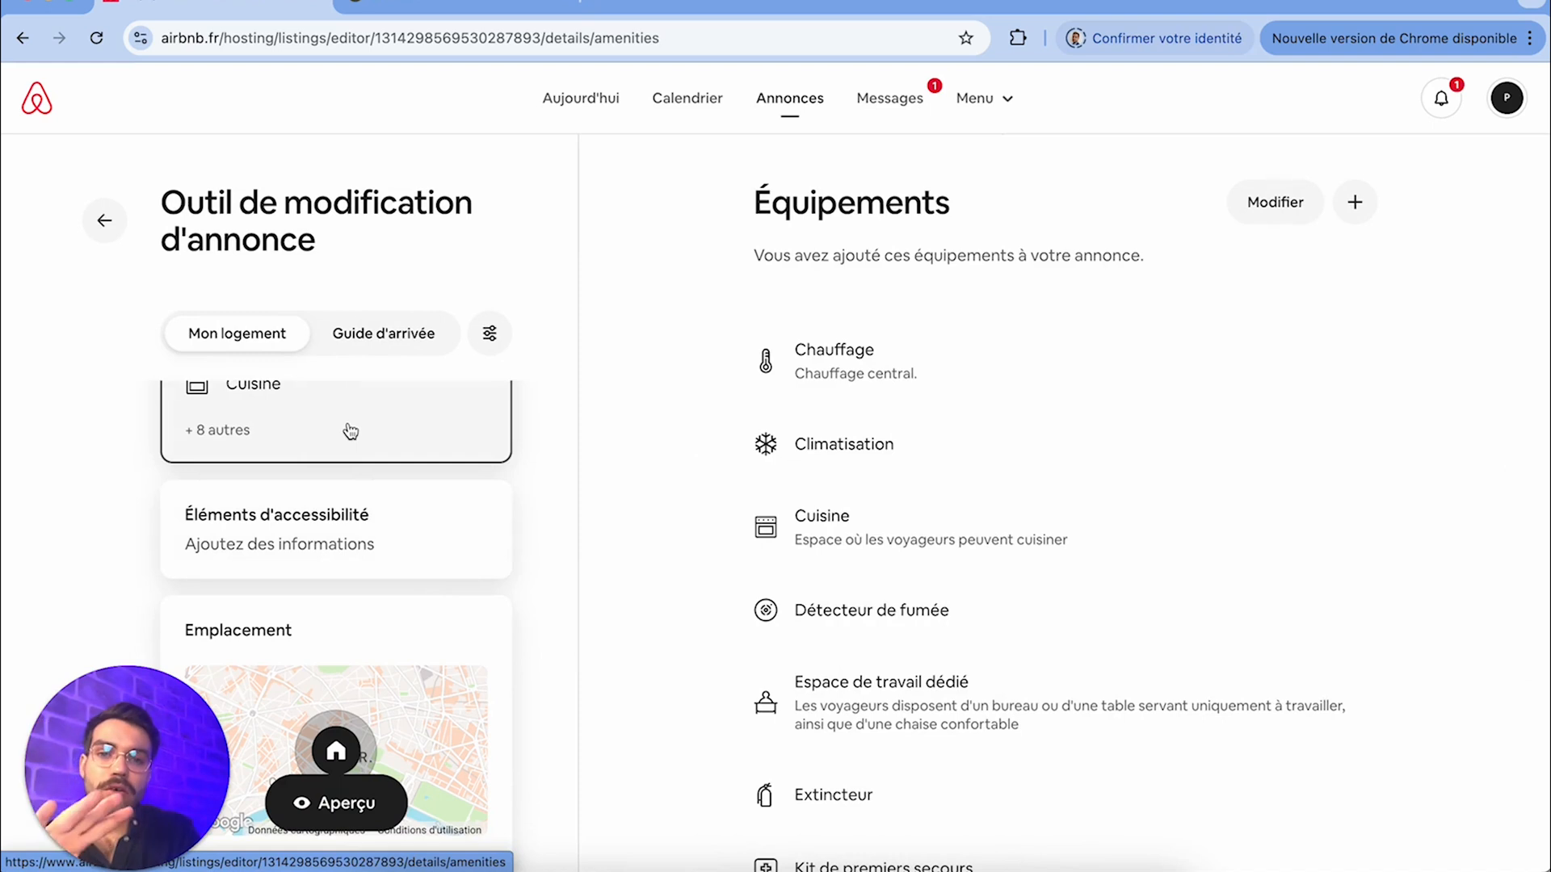
click(363, 544)
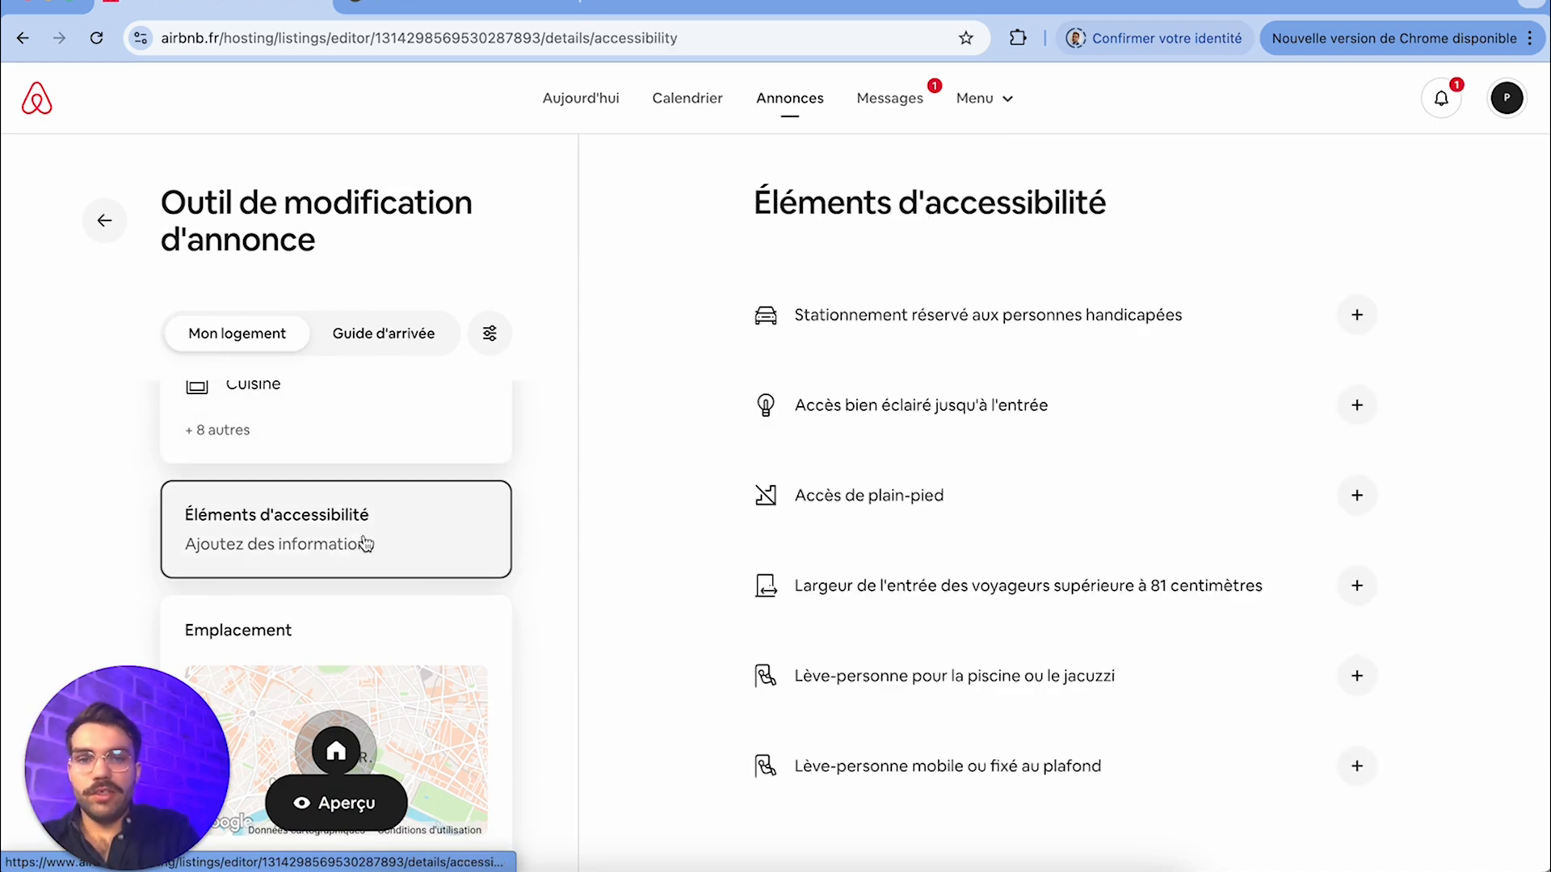
drag(1135, 206, 764, 198)
click(765, 197)
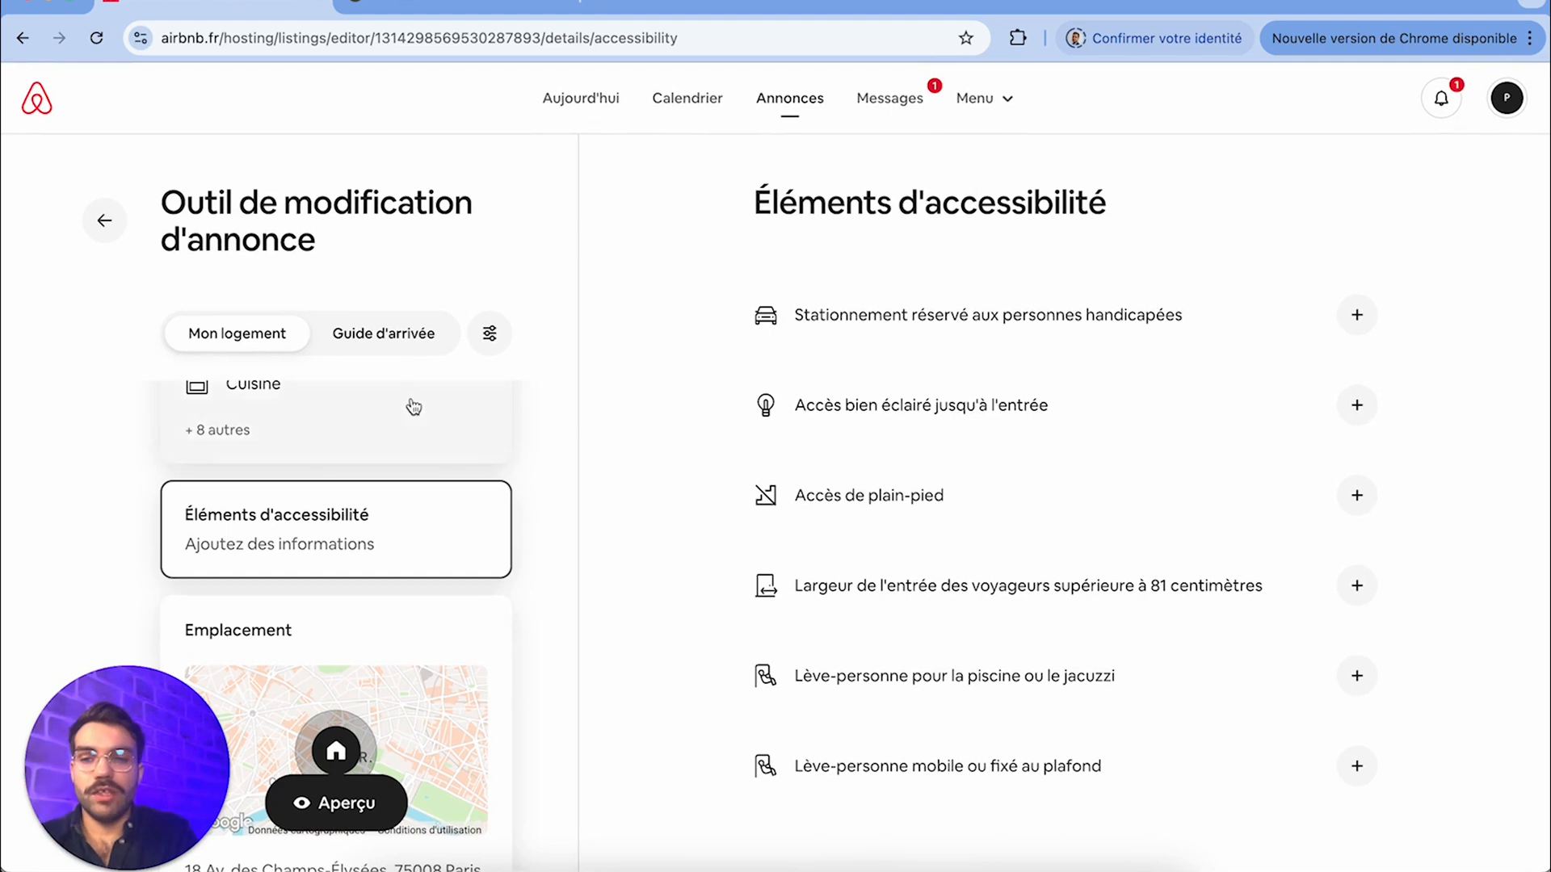
Review the Caractéristiques de l'emplacement options in the listing's location section and leave them without saving
scroll(512, 554, down, 4)
click(395, 506)
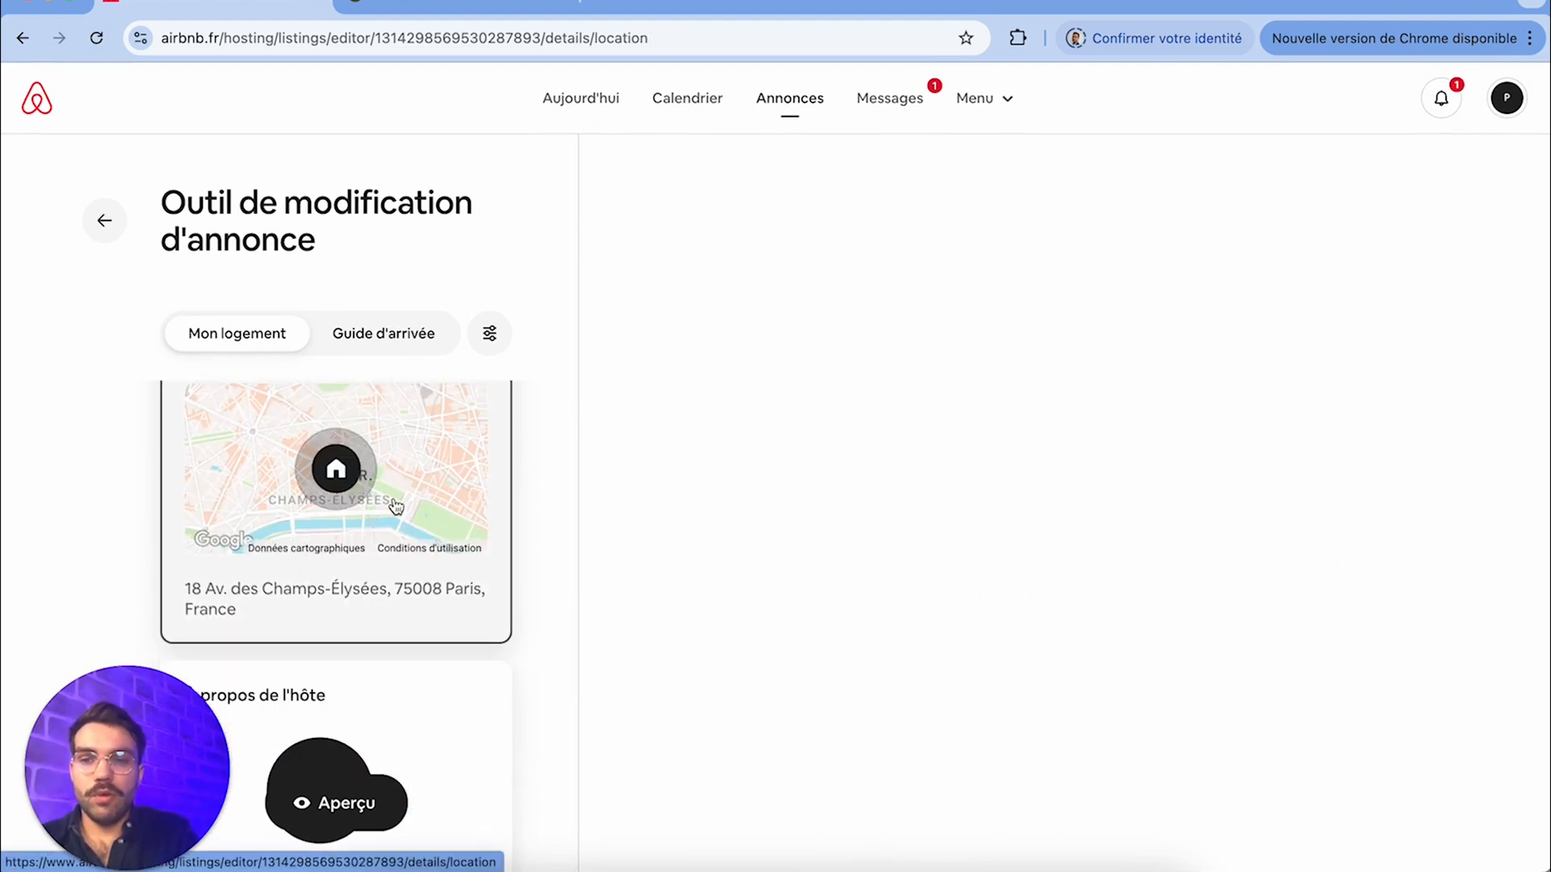
scroll(901, 576, down, 2)
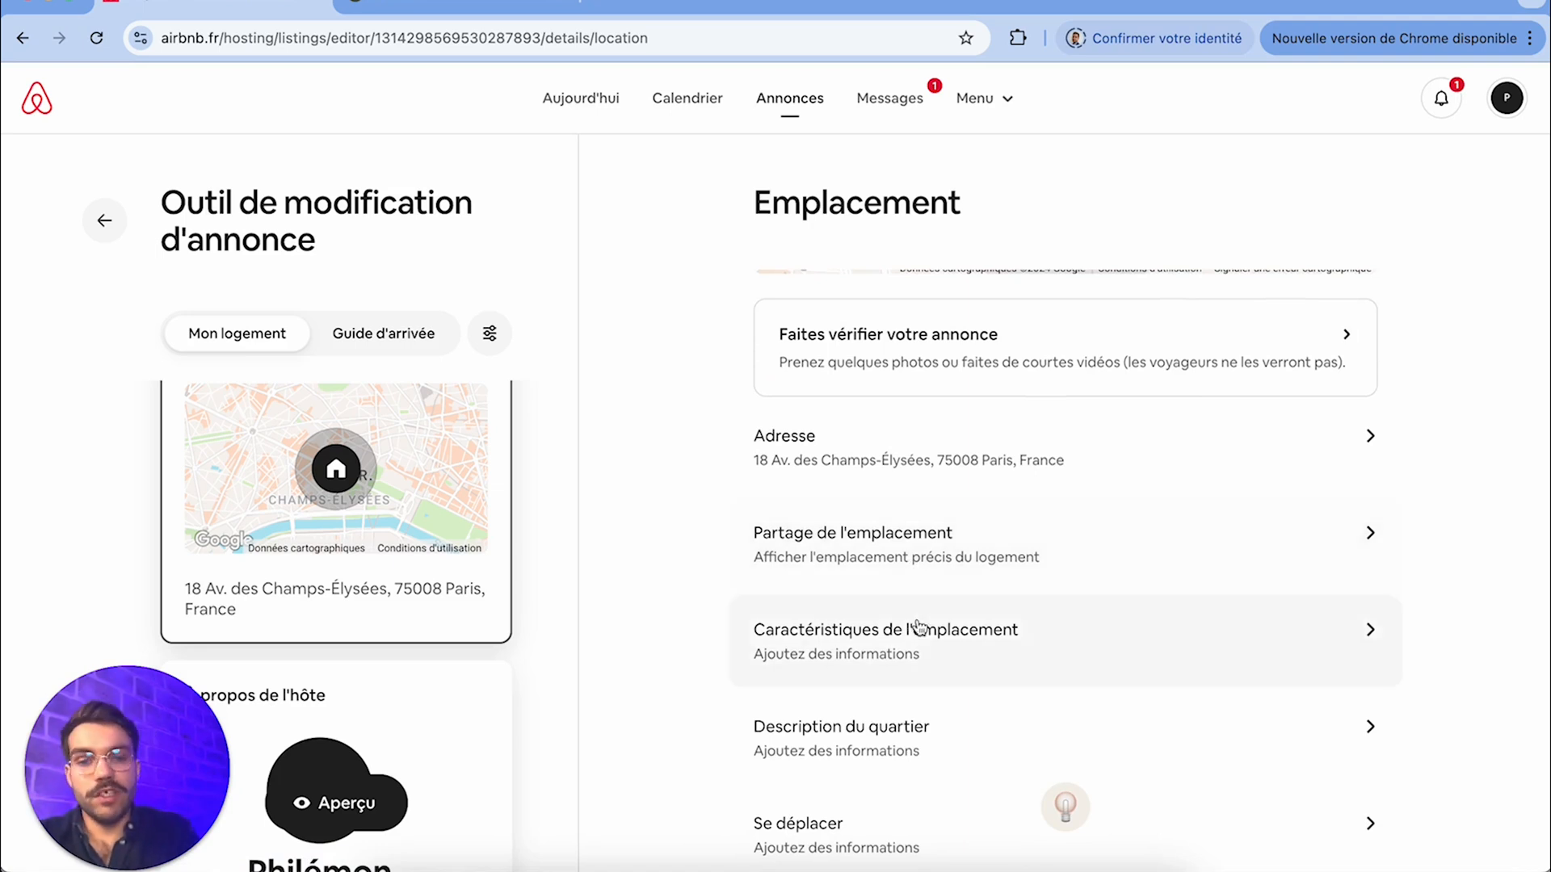
click(917, 648)
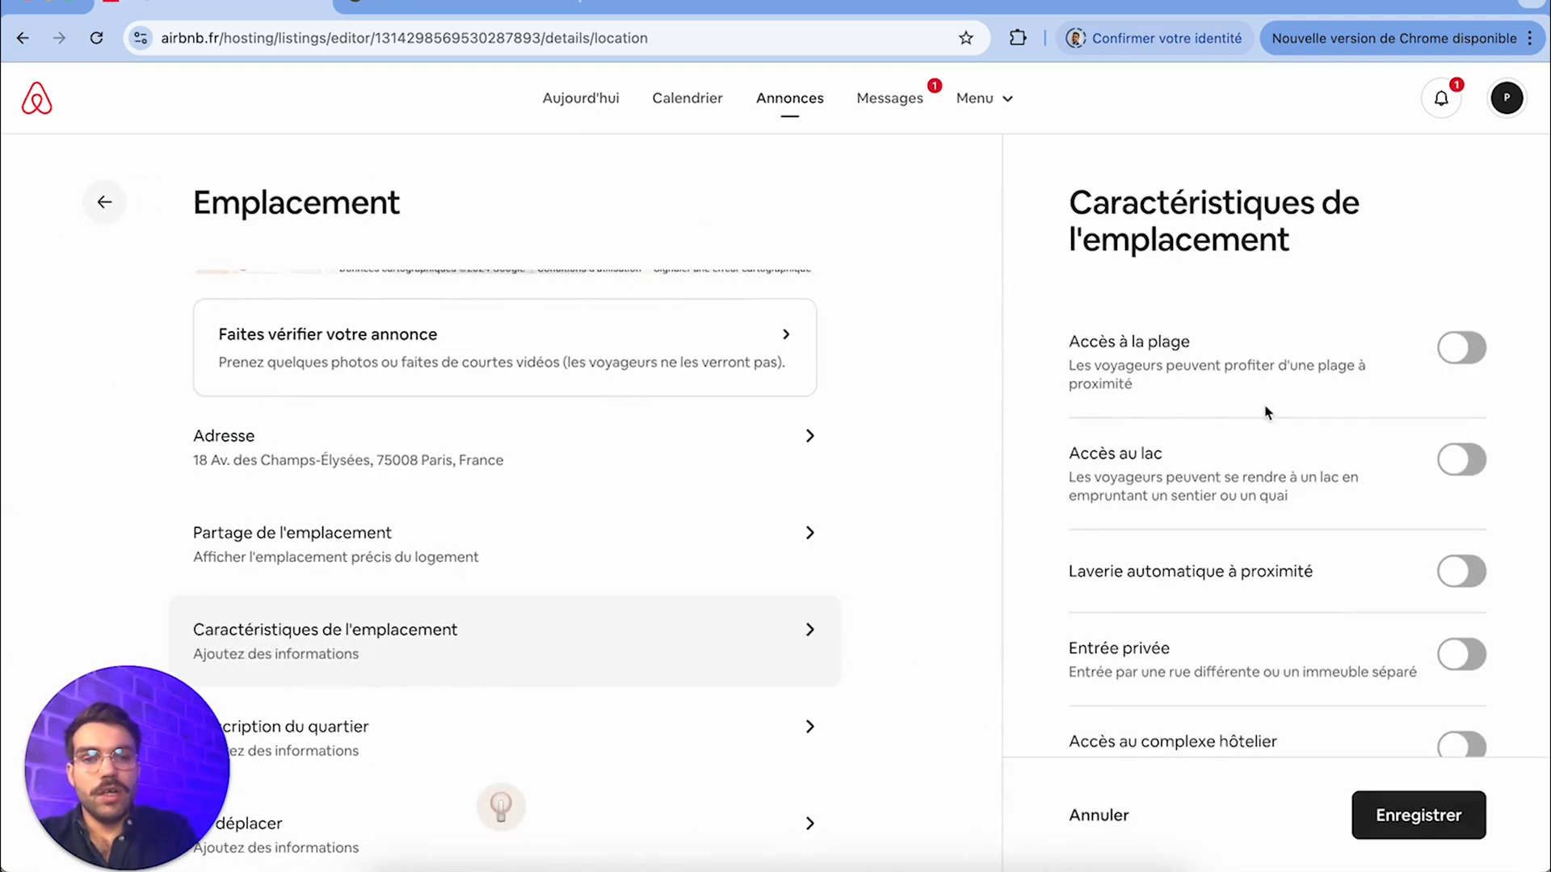
scroll(1265, 427, down, 3)
scroll(1265, 427, down, 2)
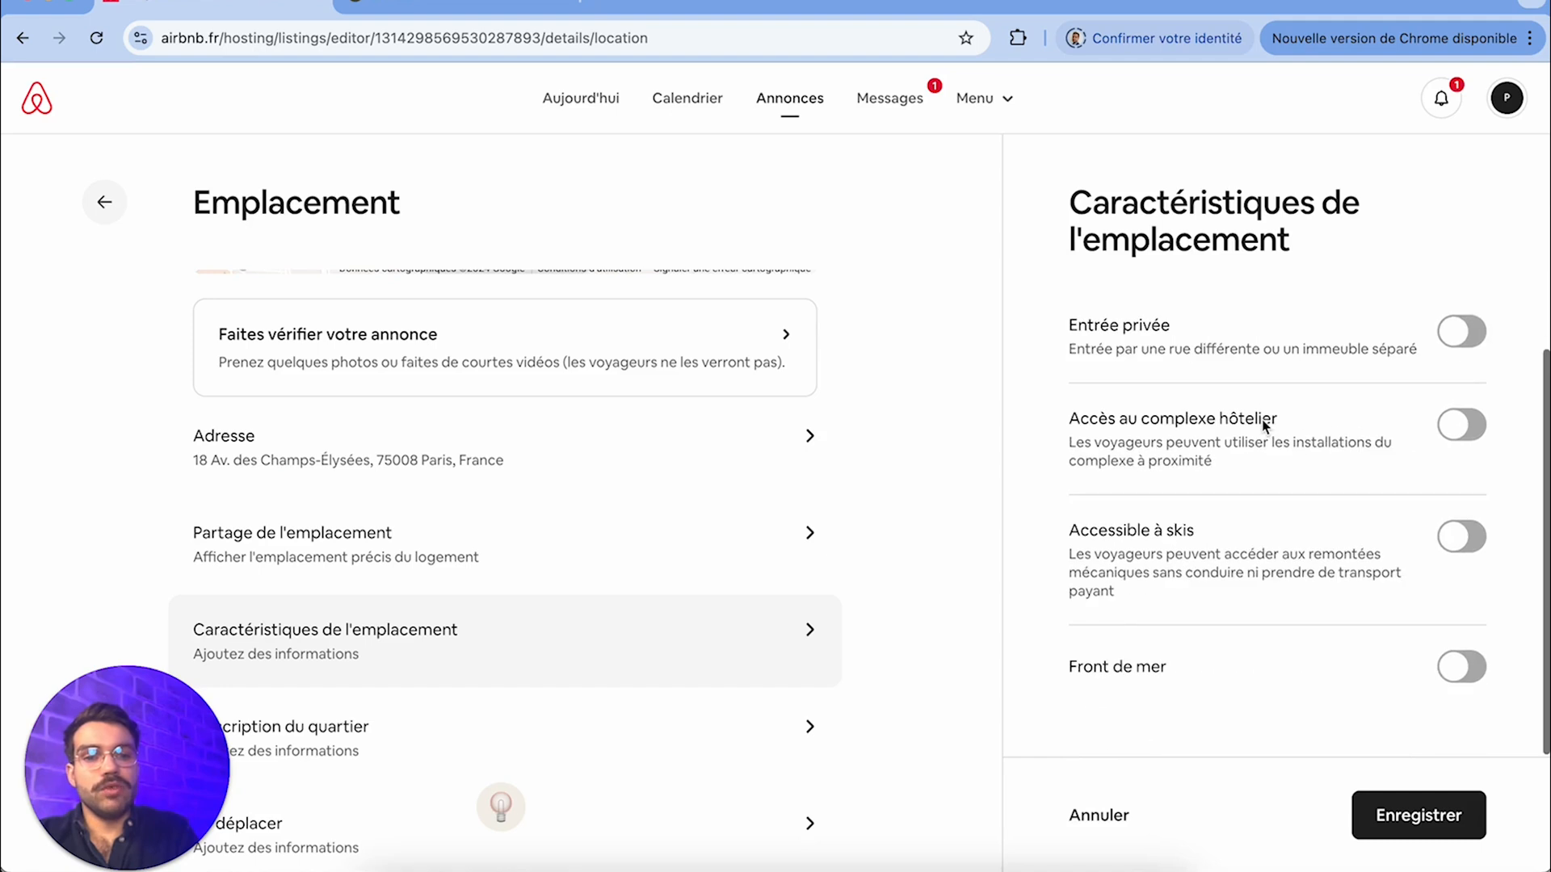
scroll(1265, 427, up, 4)
click(1076, 816)
Check the Description du quartier and Se déplacer fields of the location section and close them without editing
click(835, 739)
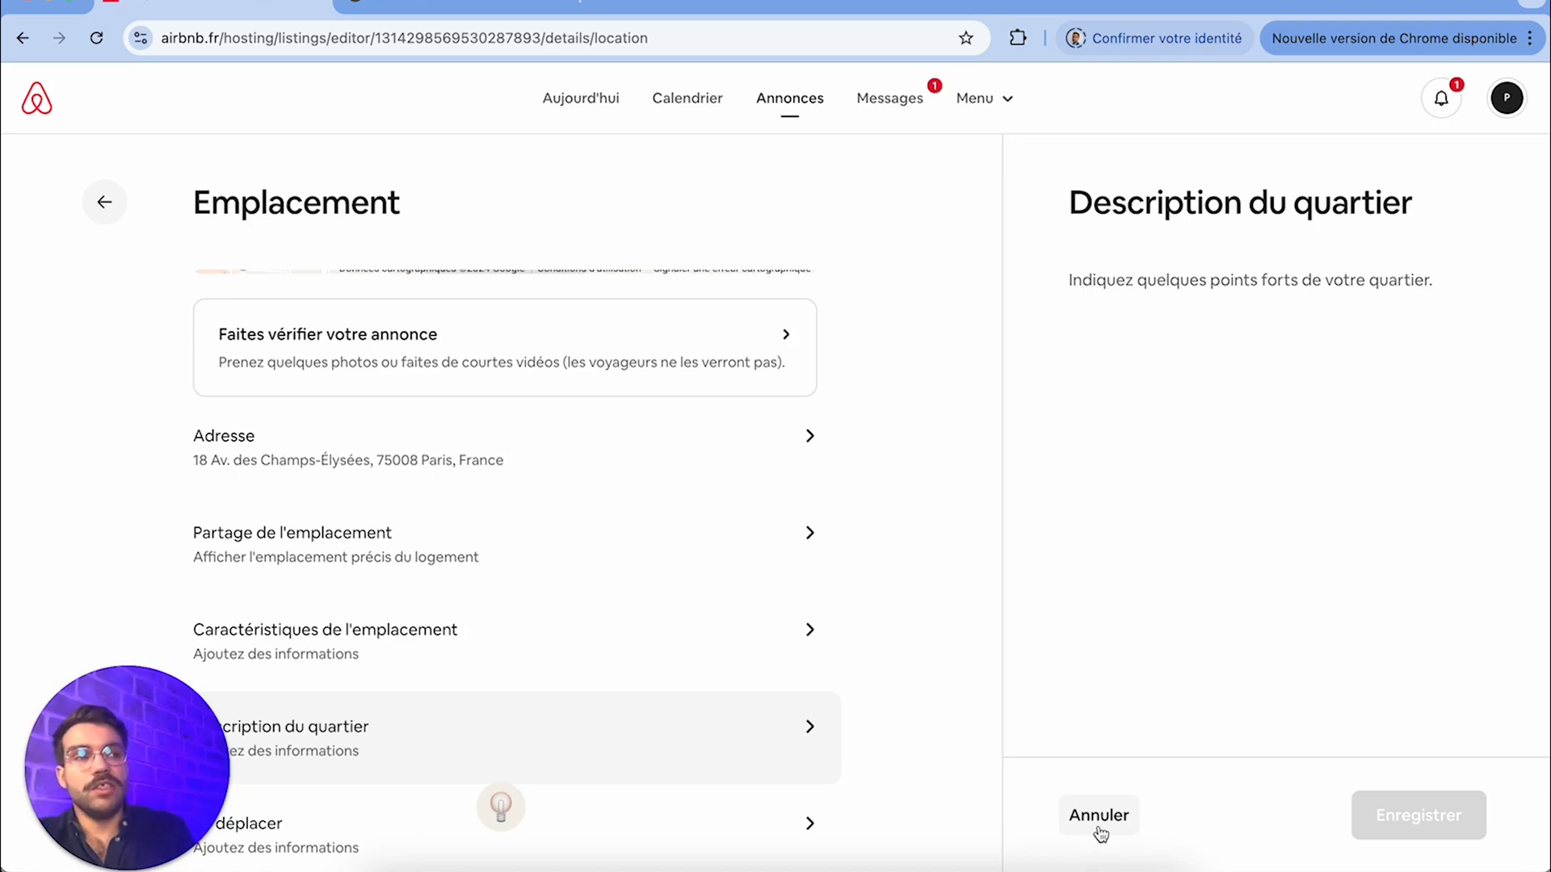
scroll(529, 811, down, 3)
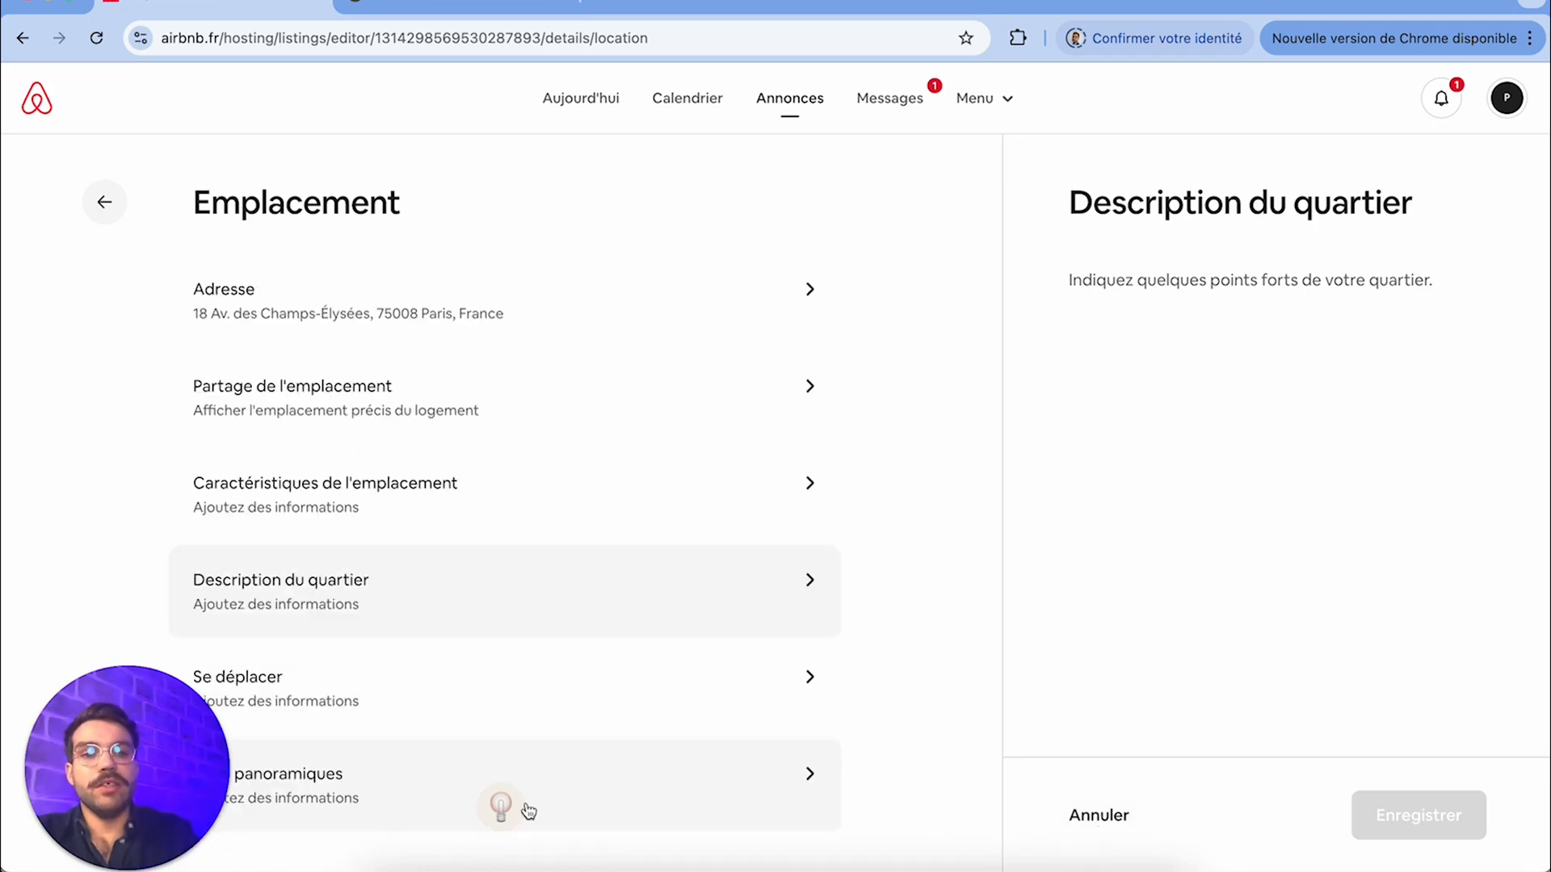
click(463, 707)
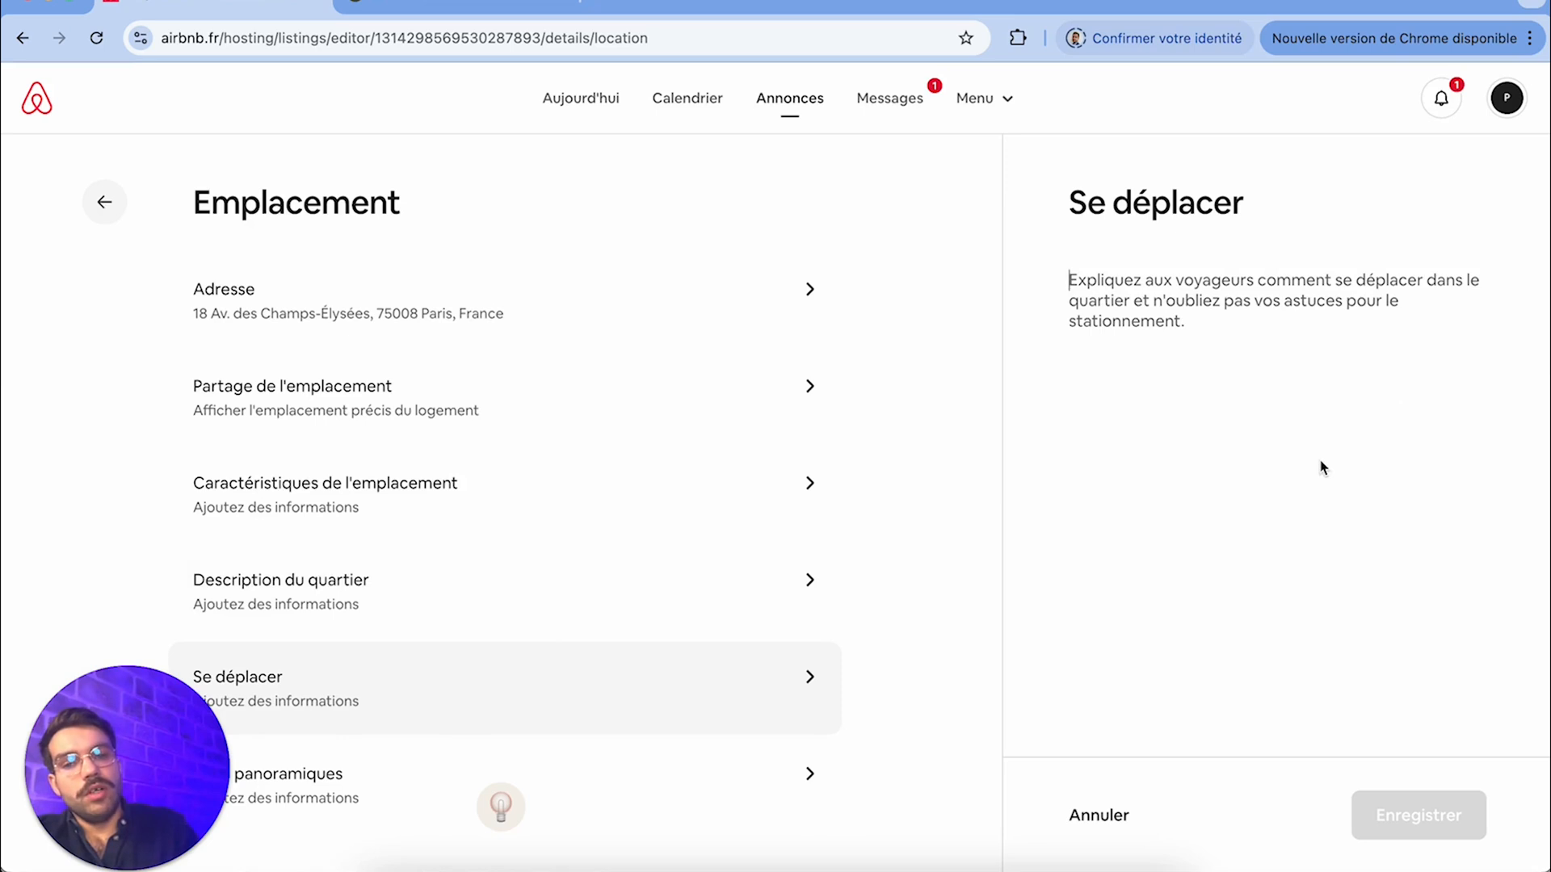
click(1099, 816)
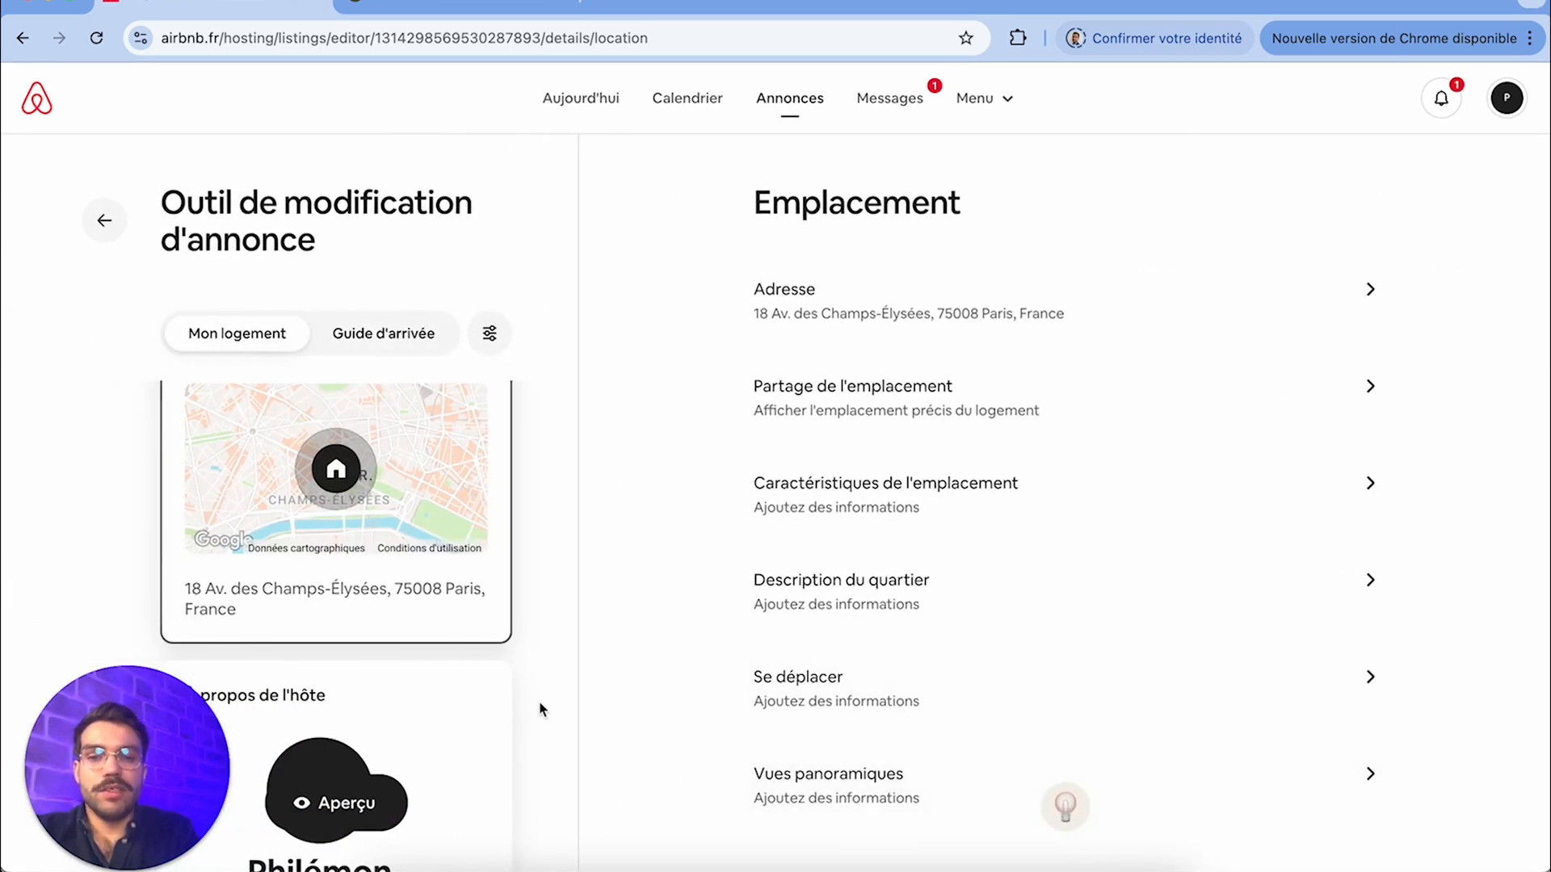
scroll(540, 709, down, 5)
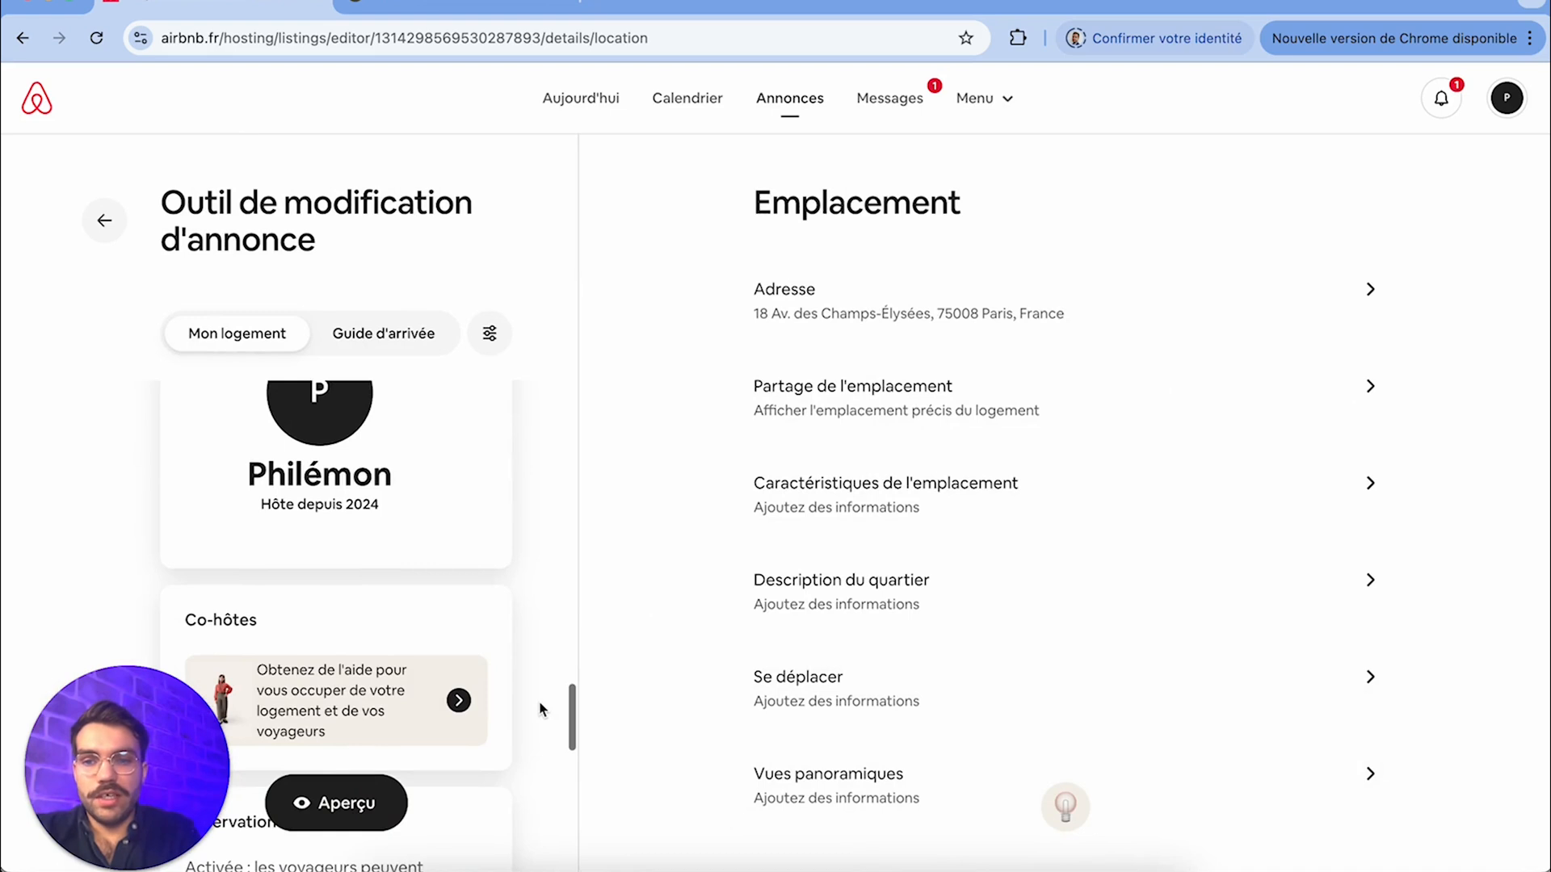
Review the host profile fields in À propos de l'hôte and look over the Co-hôtes section of the listing
scroll(541, 710, up, 2)
click(488, 682)
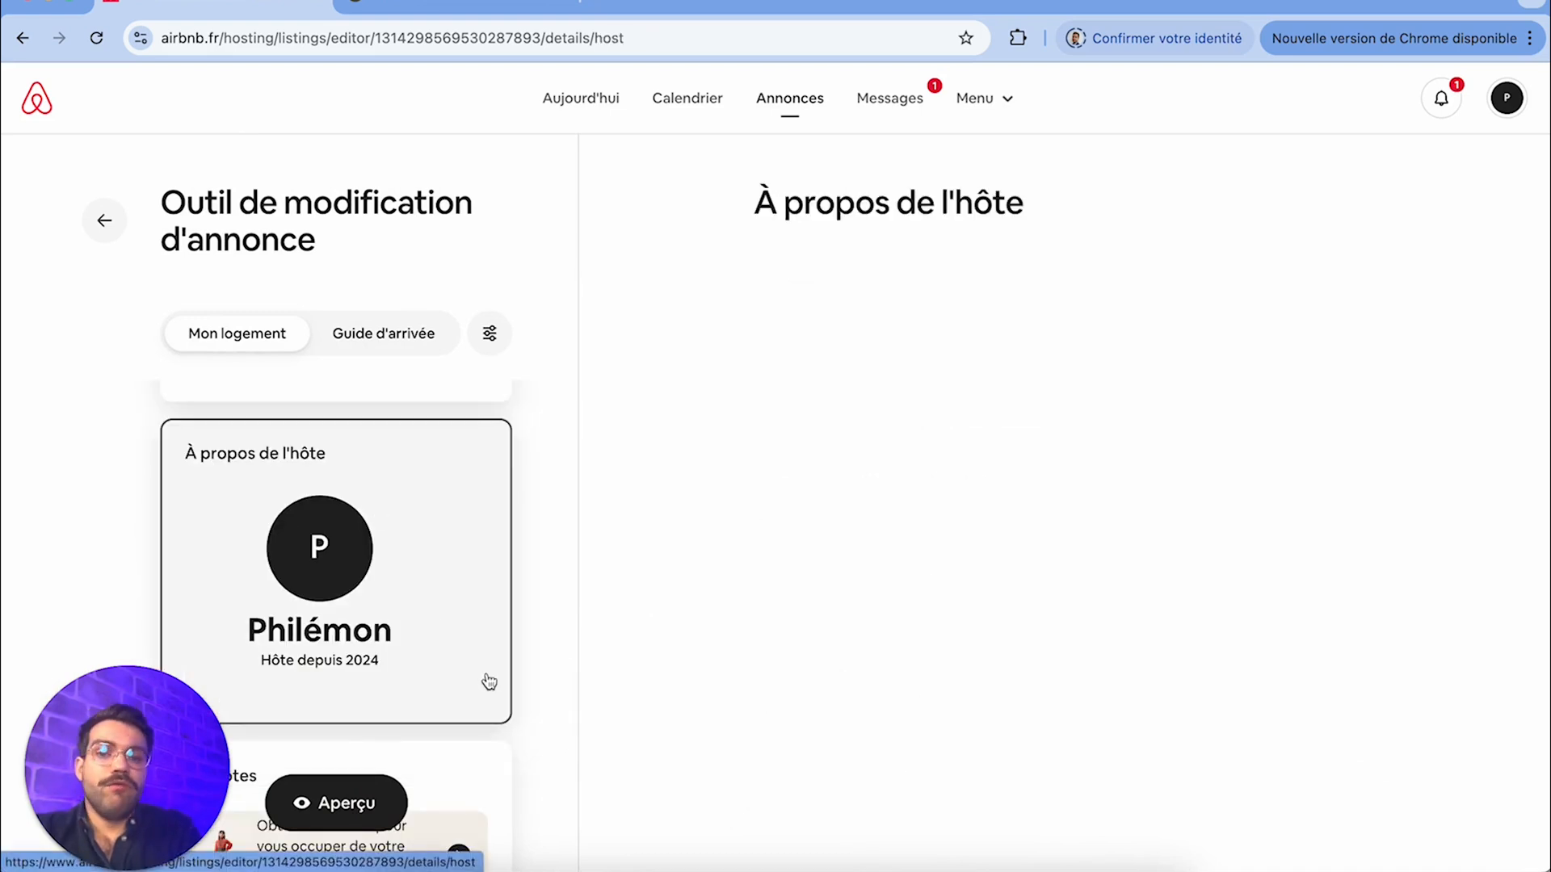
scroll(486, 686, down, 2)
scroll(978, 692, down, 10)
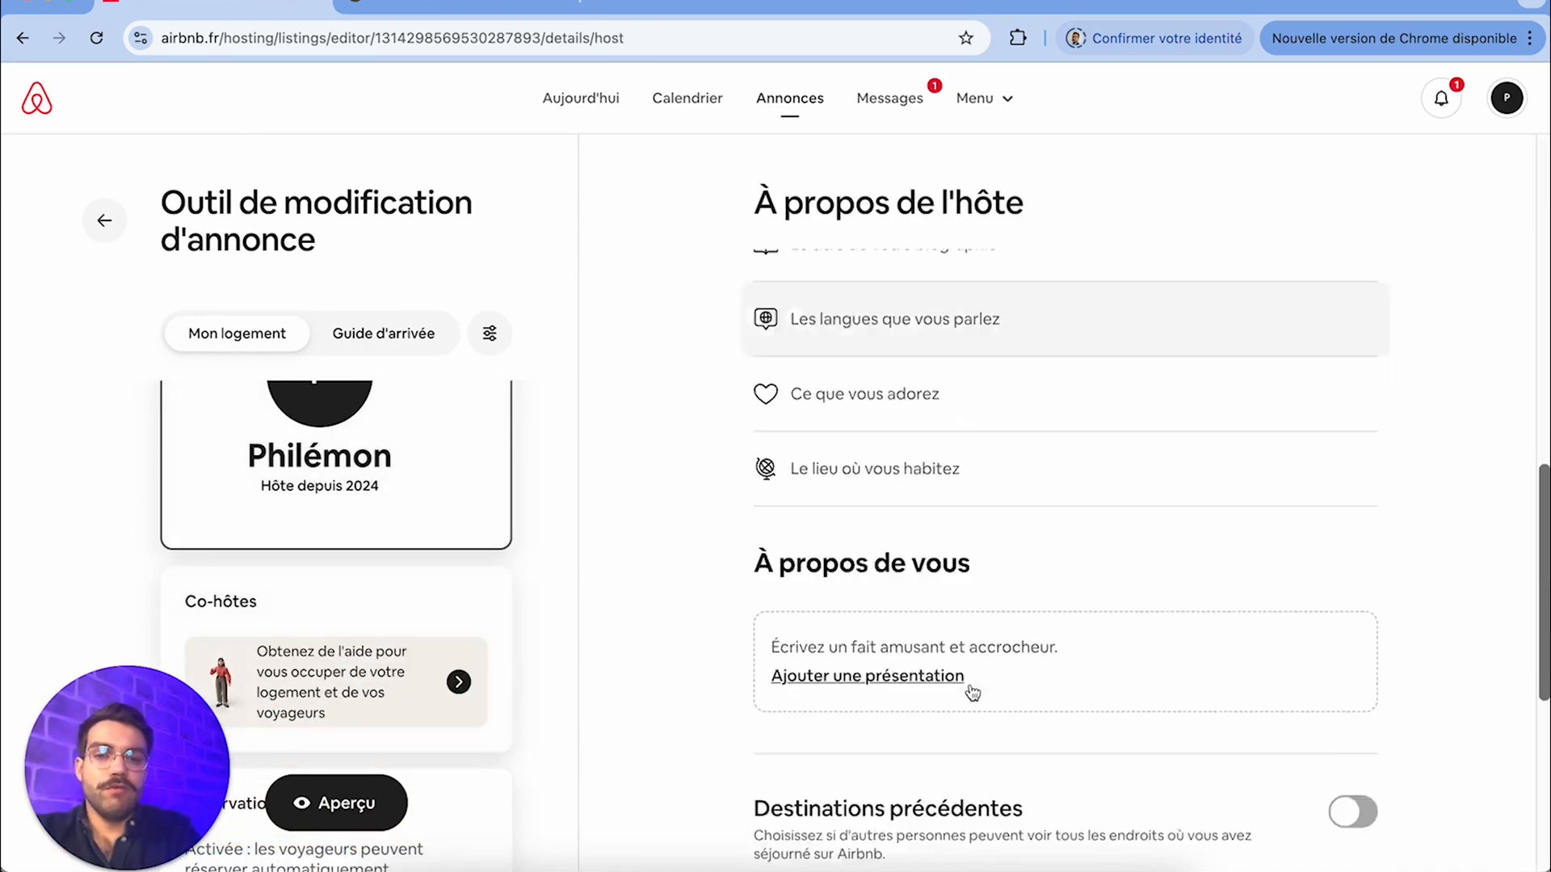
scroll(971, 692, up, 10)
scroll(399, 620, down, 2)
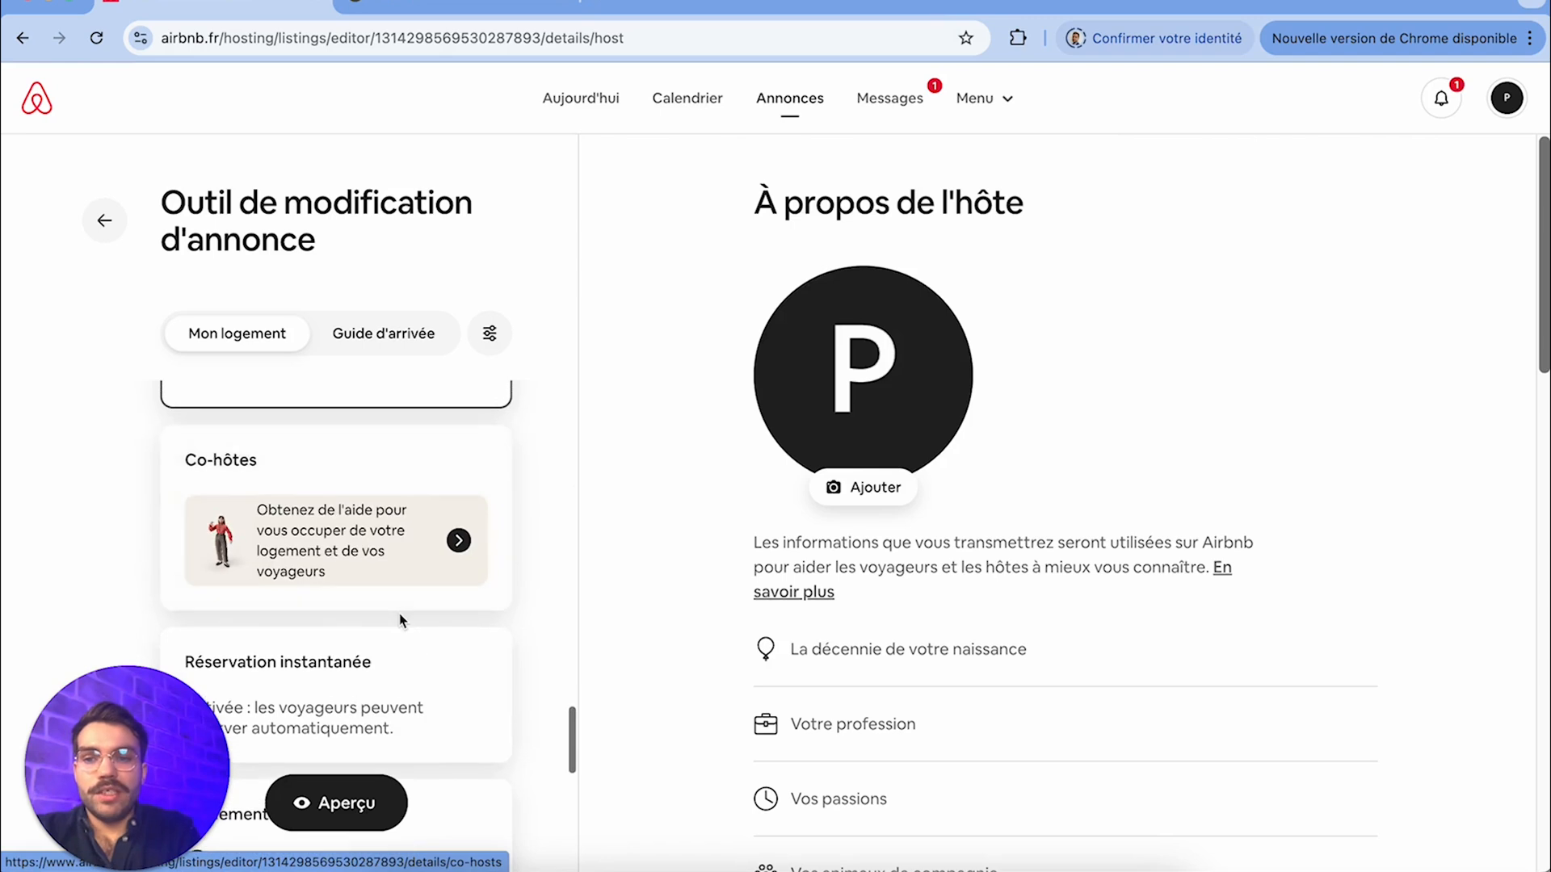
scroll(399, 620, down, 2)
scroll(309, 441, up, 3)
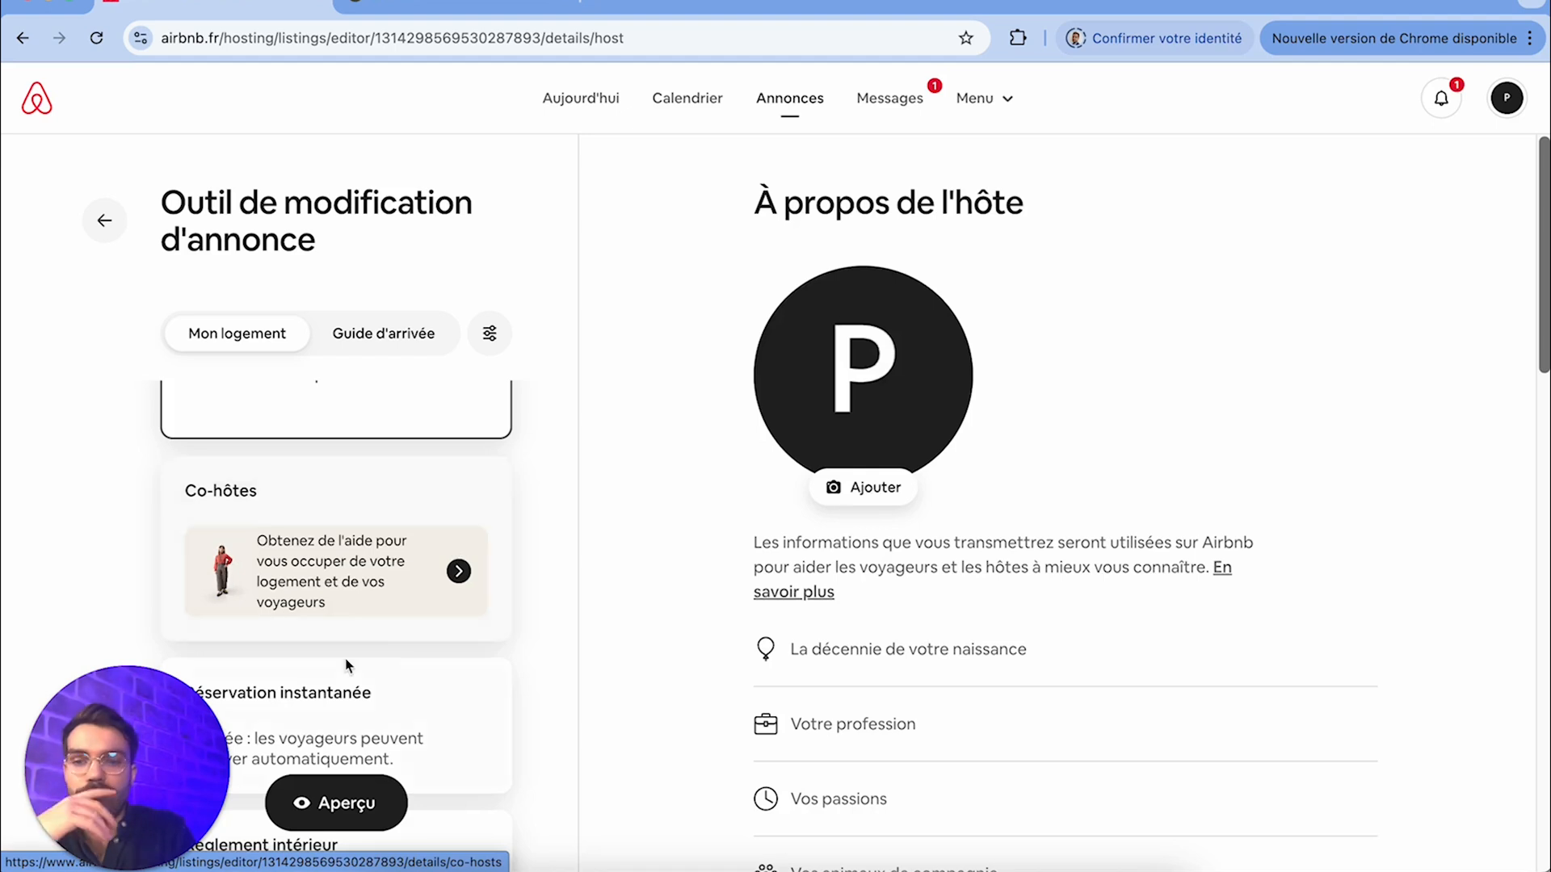
Turn on Évaluations positives in the Réservation instantanée settings and check the Message de pré-réservation field without entering a message
scroll(347, 665, down, 3)
click(404, 512)
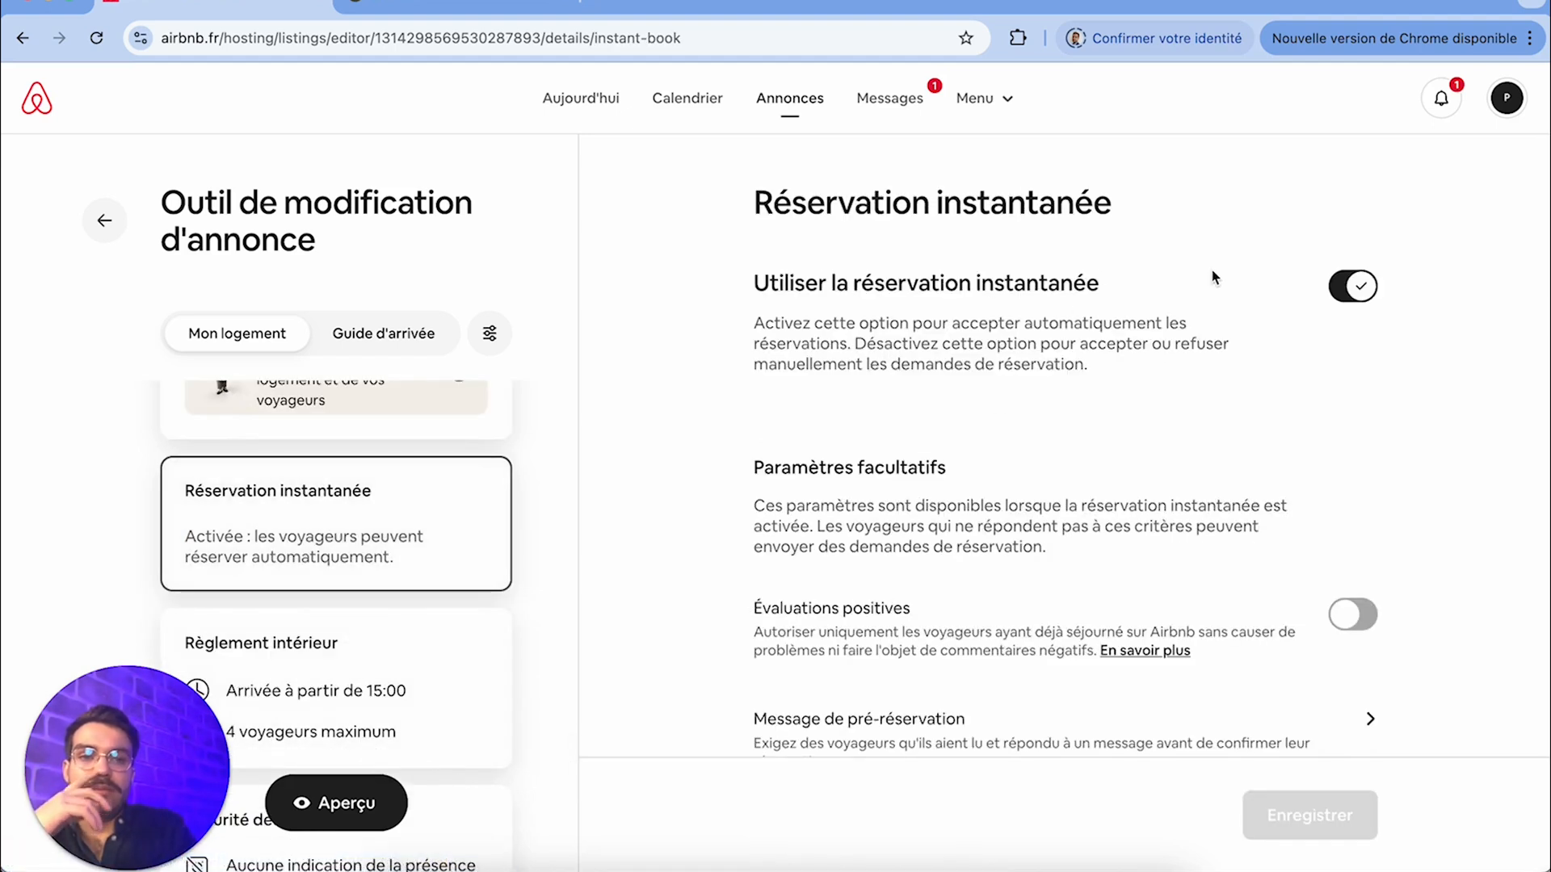
scroll(894, 368, down, 1)
scroll(895, 367, up, 1)
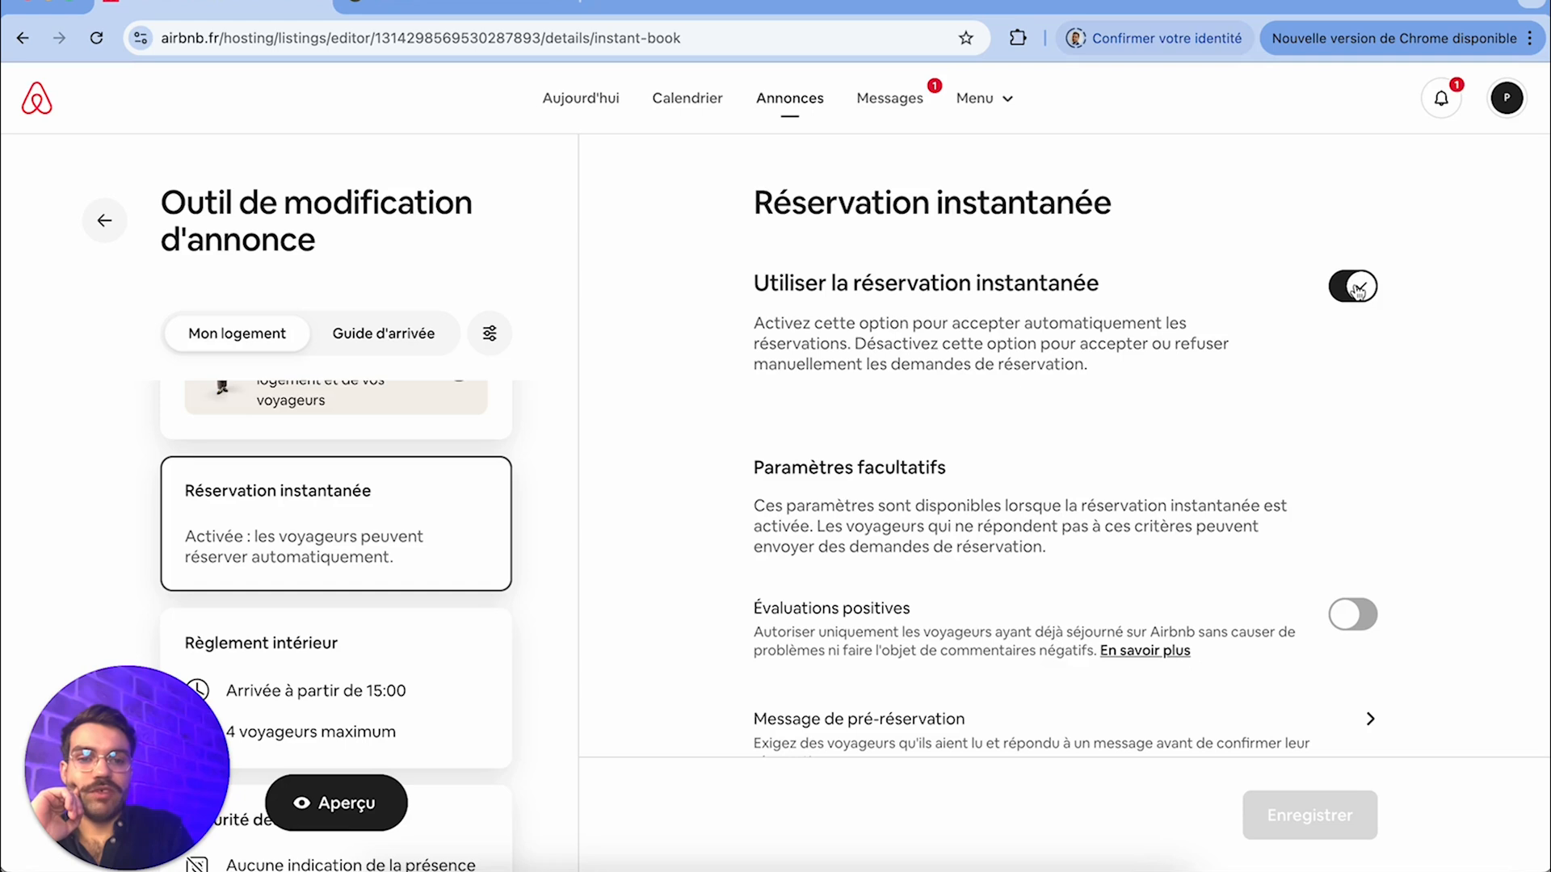
scroll(1204, 578, down, 1)
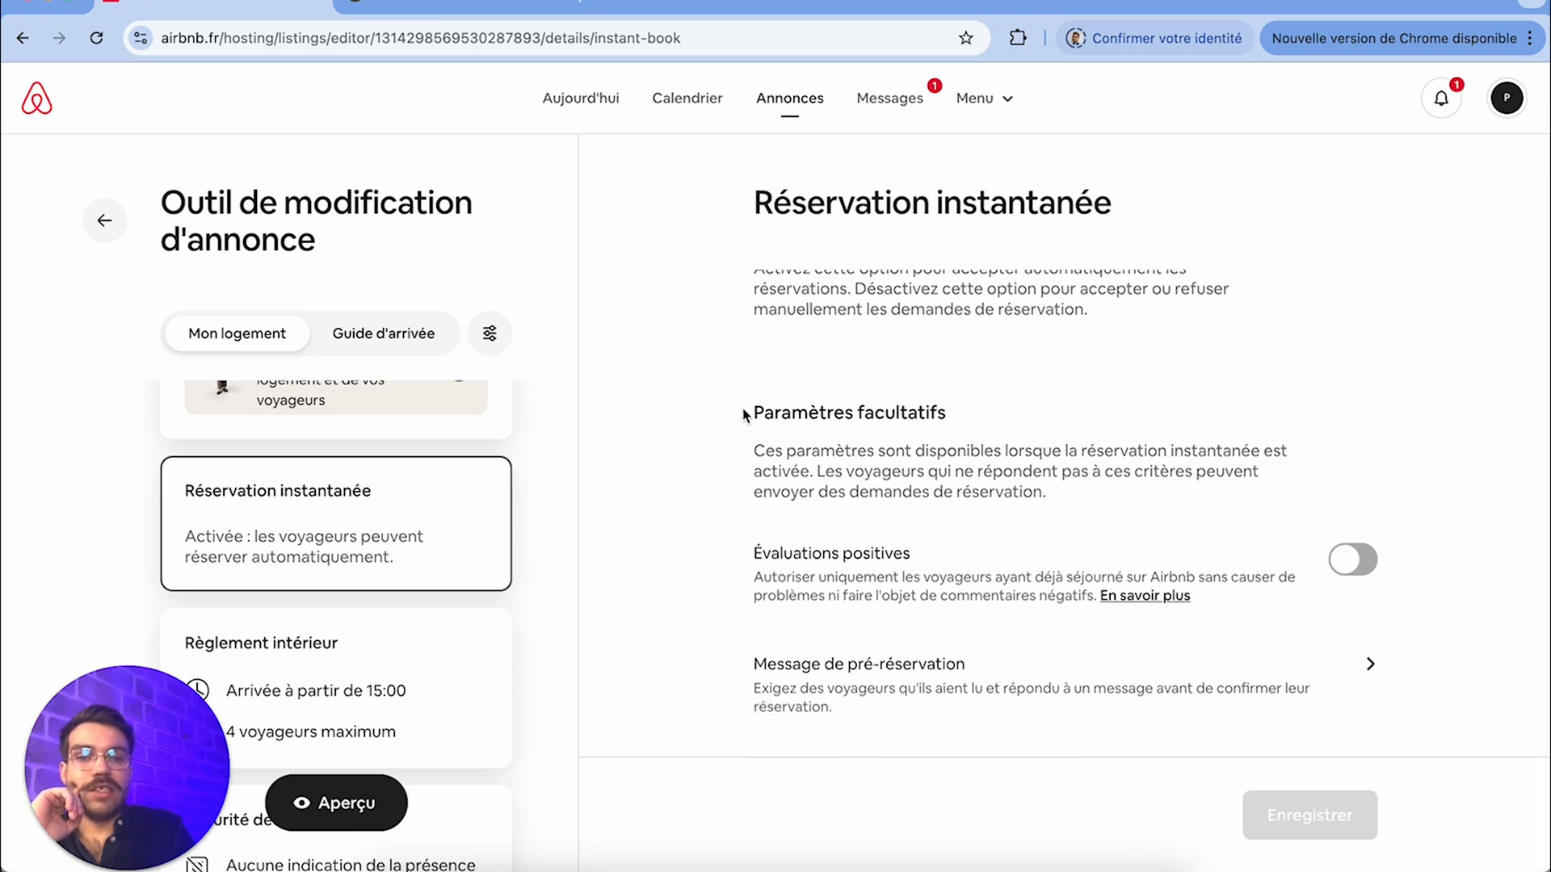
click(1347, 580)
click(1347, 582)
click(1348, 583)
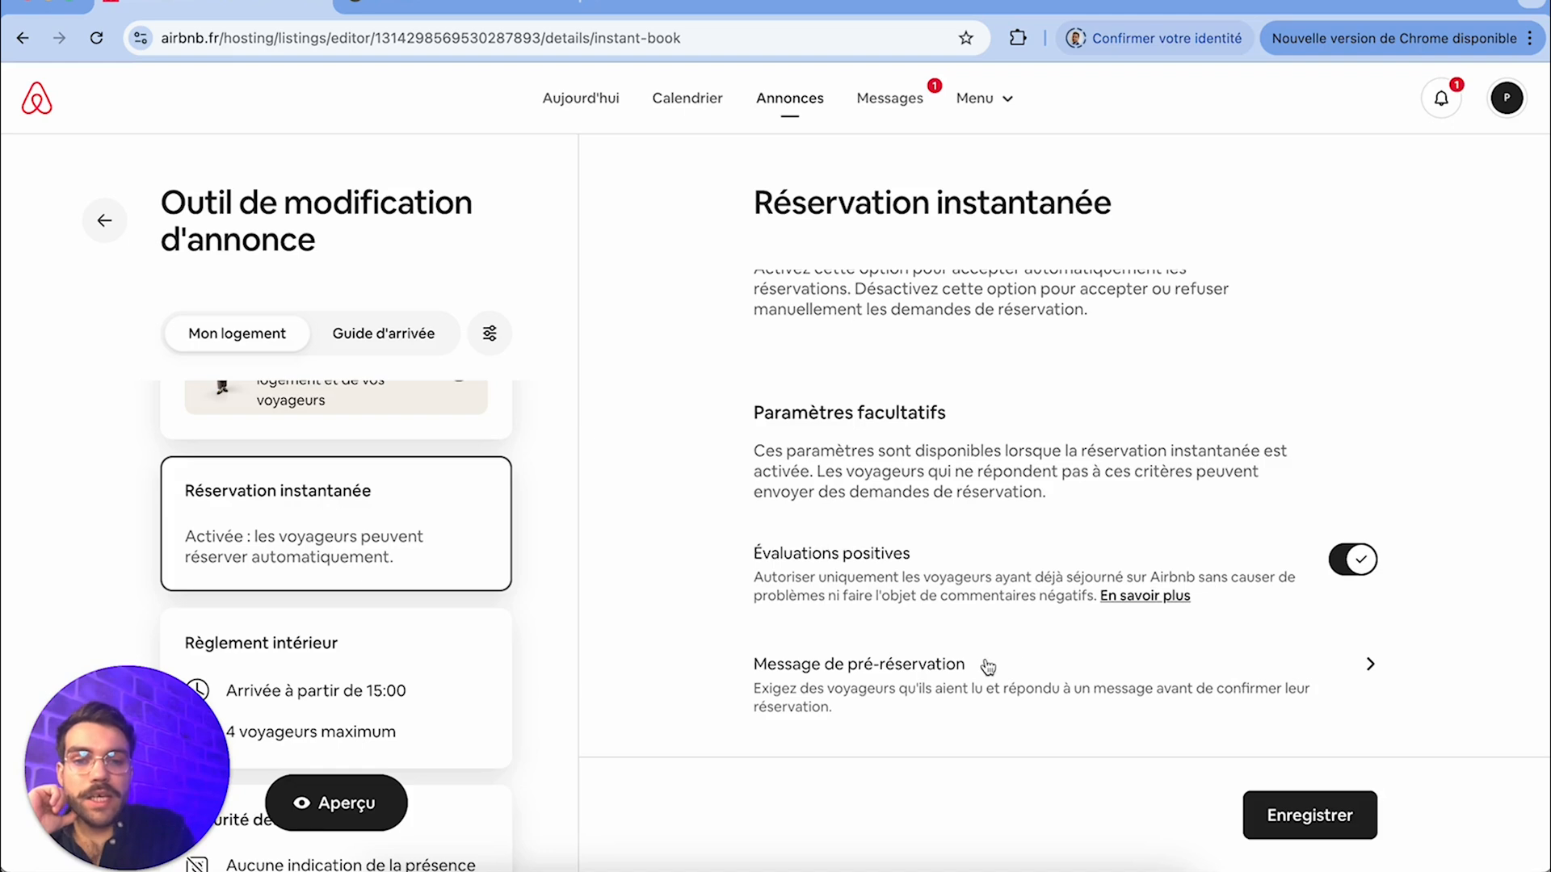
click(994, 691)
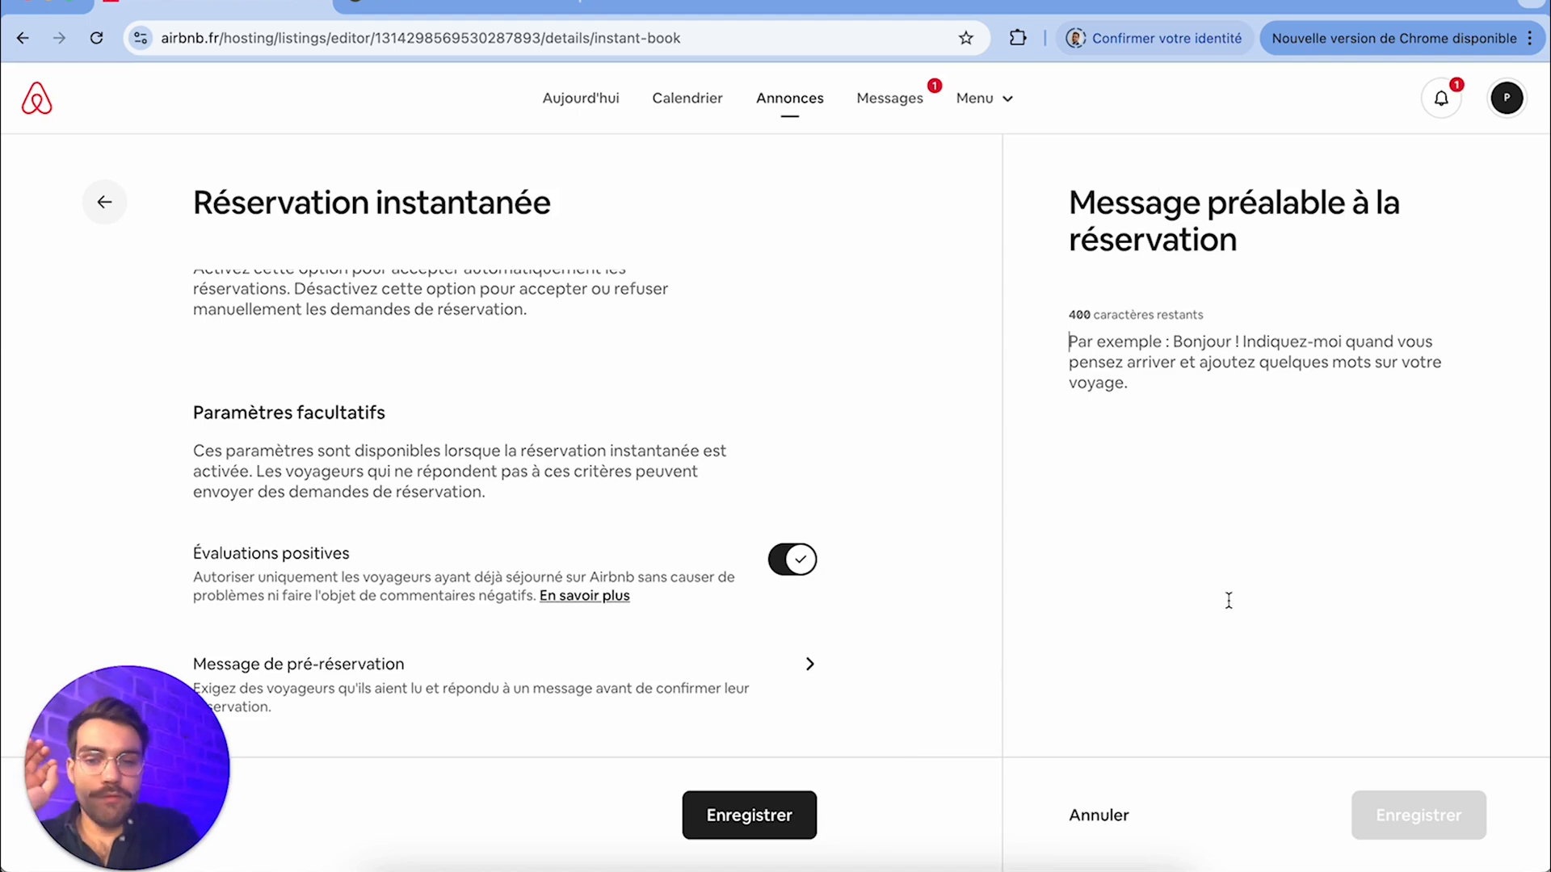
click(1093, 817)
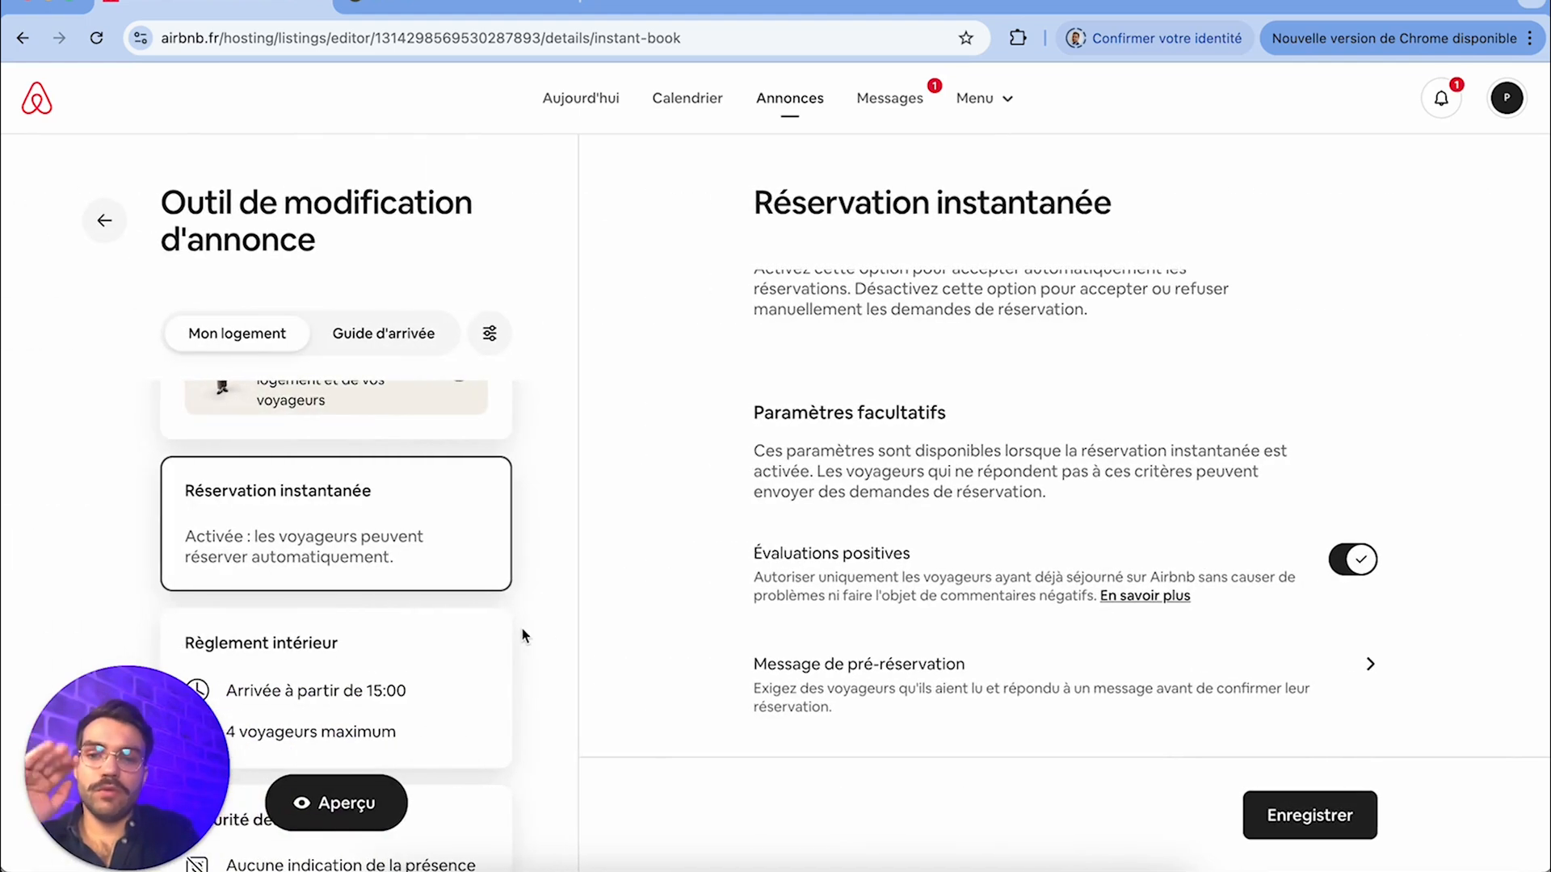
Enable quiet hours from 23:00 to 07:00 in the Règlement intérieur, with Nombre de voyageurs at 4
scroll(487, 646, down, 3)
click(488, 509)
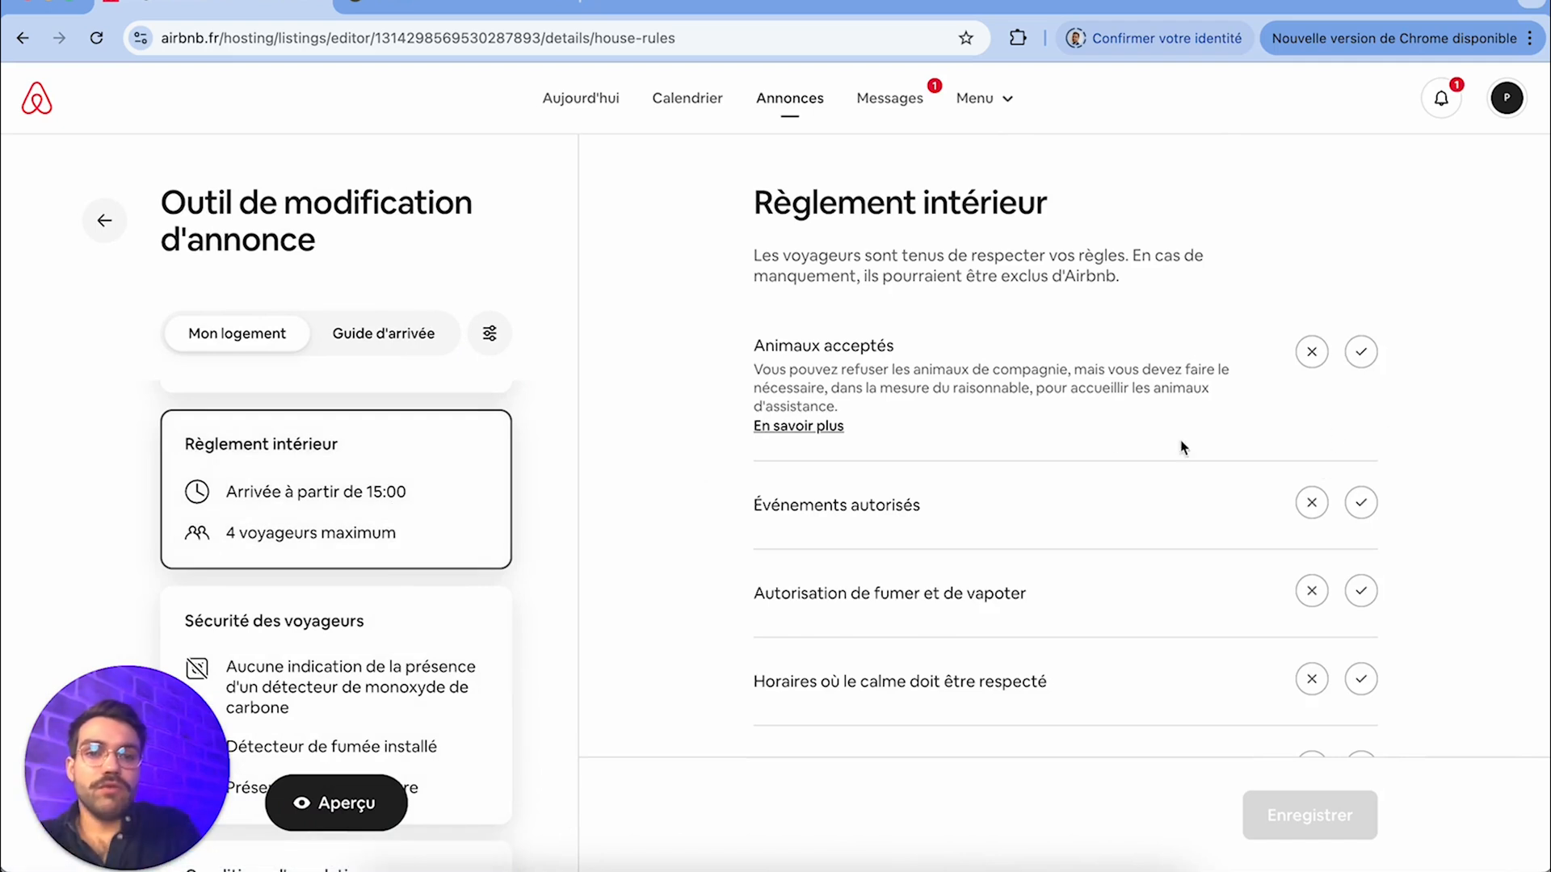
scroll(1249, 496, down, 2)
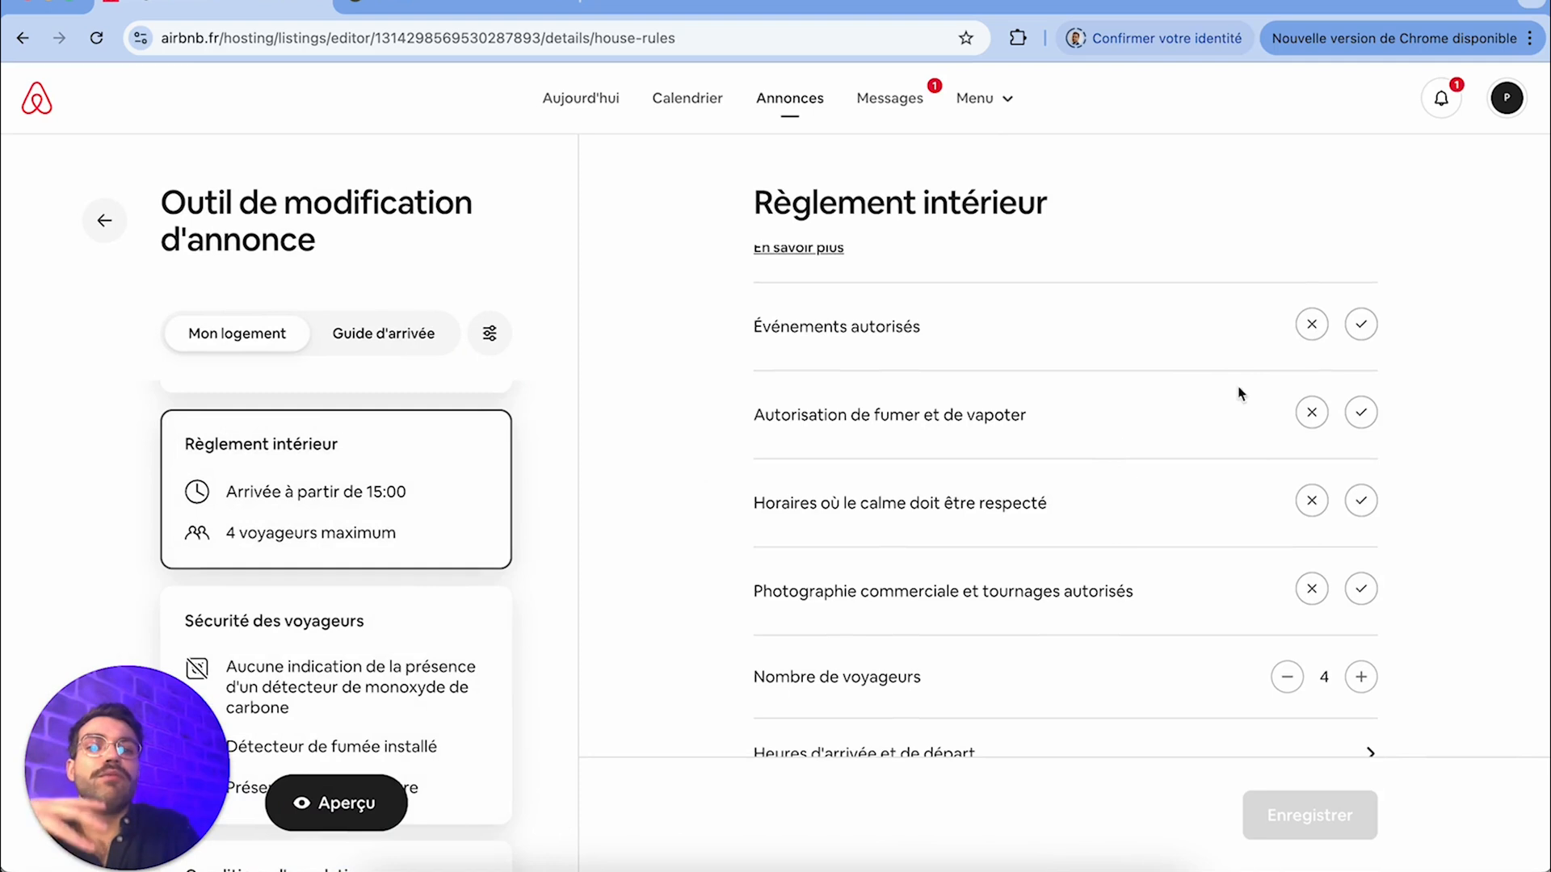
scroll(1067, 521, down, 2)
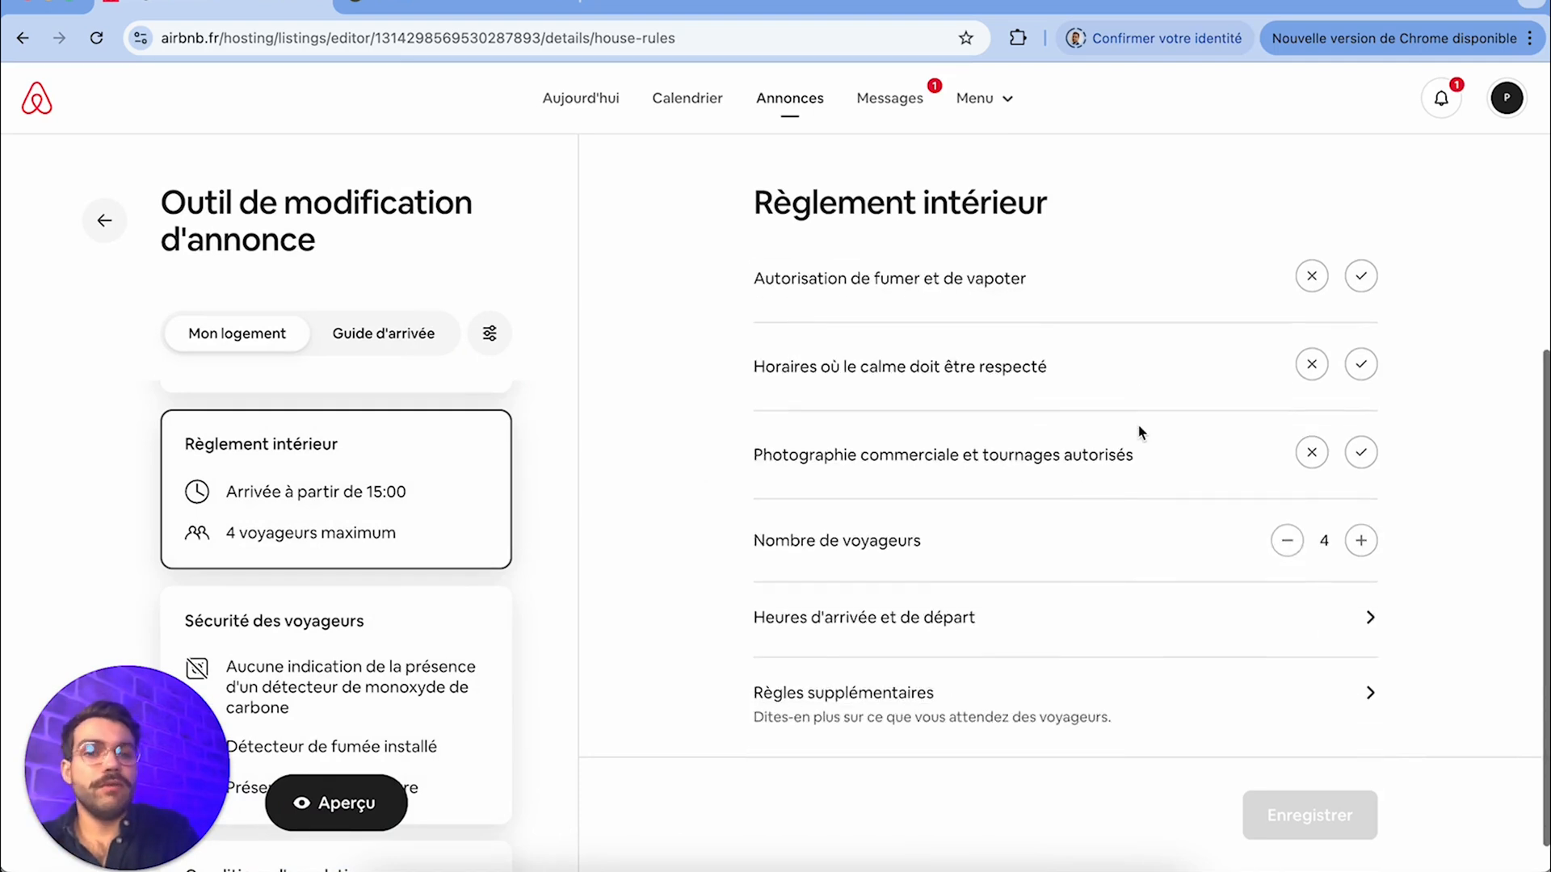
click(1361, 364)
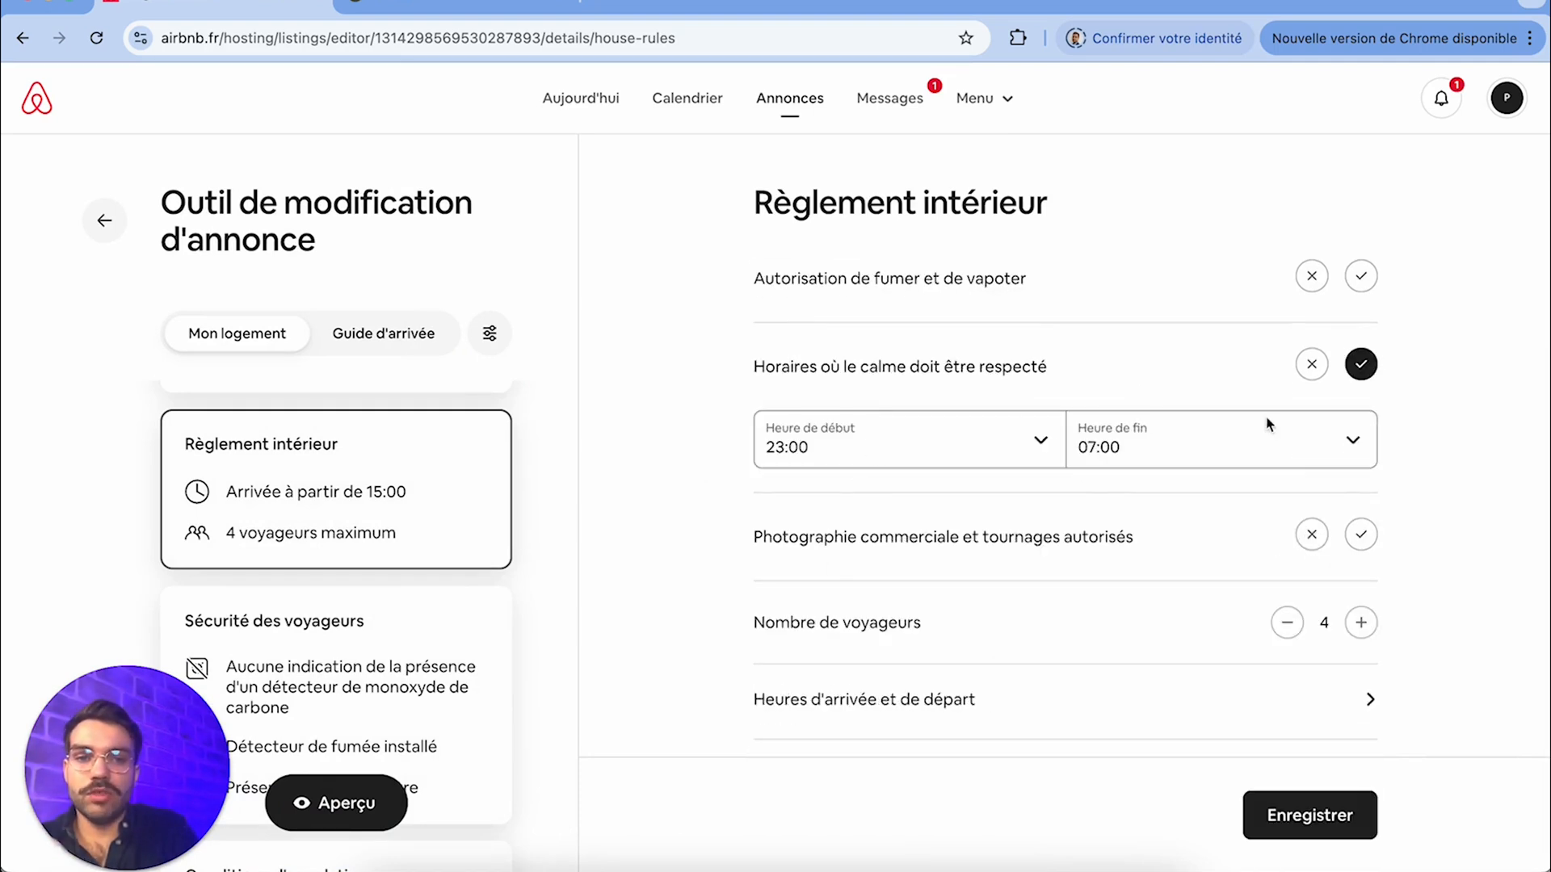
scroll(1059, 627, down, 1)
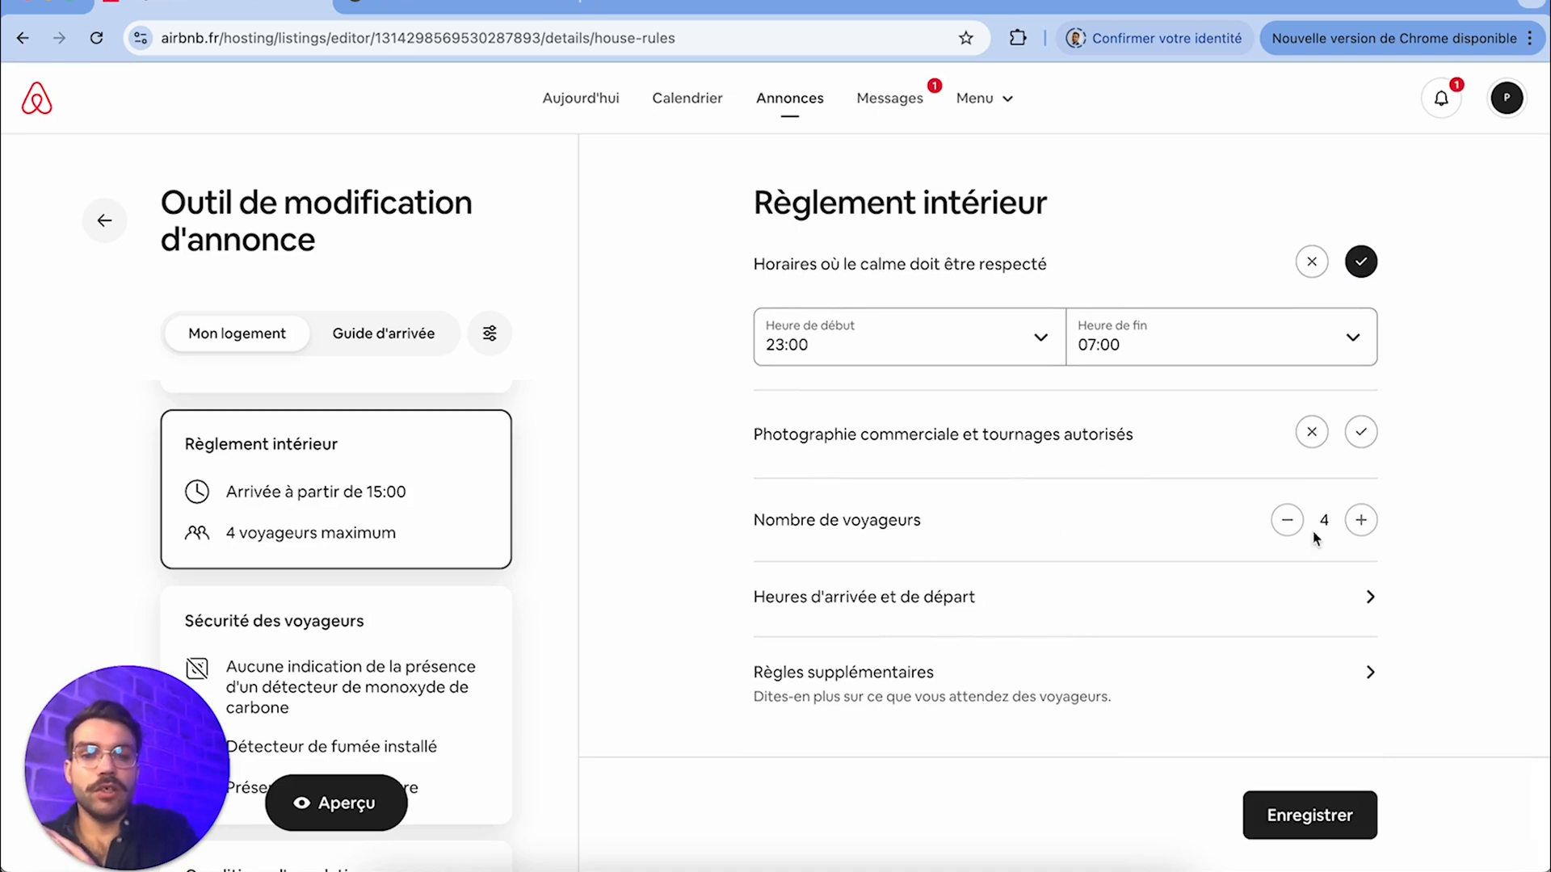
click(1364, 525)
click(1285, 525)
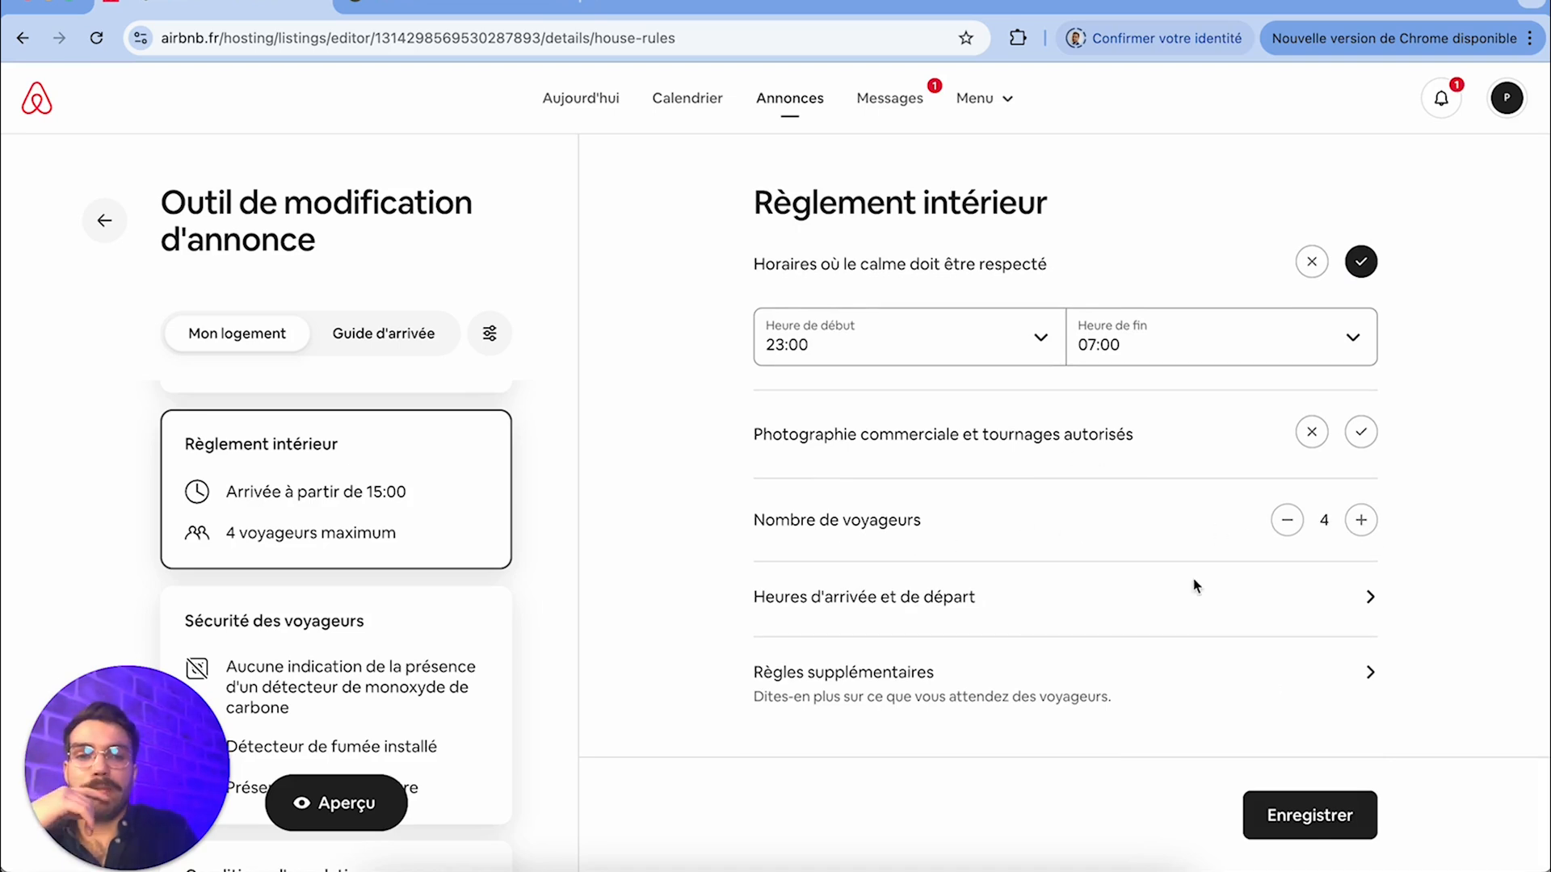
Set the arrival window in Heures d'arrivée et de départ to start at 16:00 with Flexible as its end time
click(1179, 604)
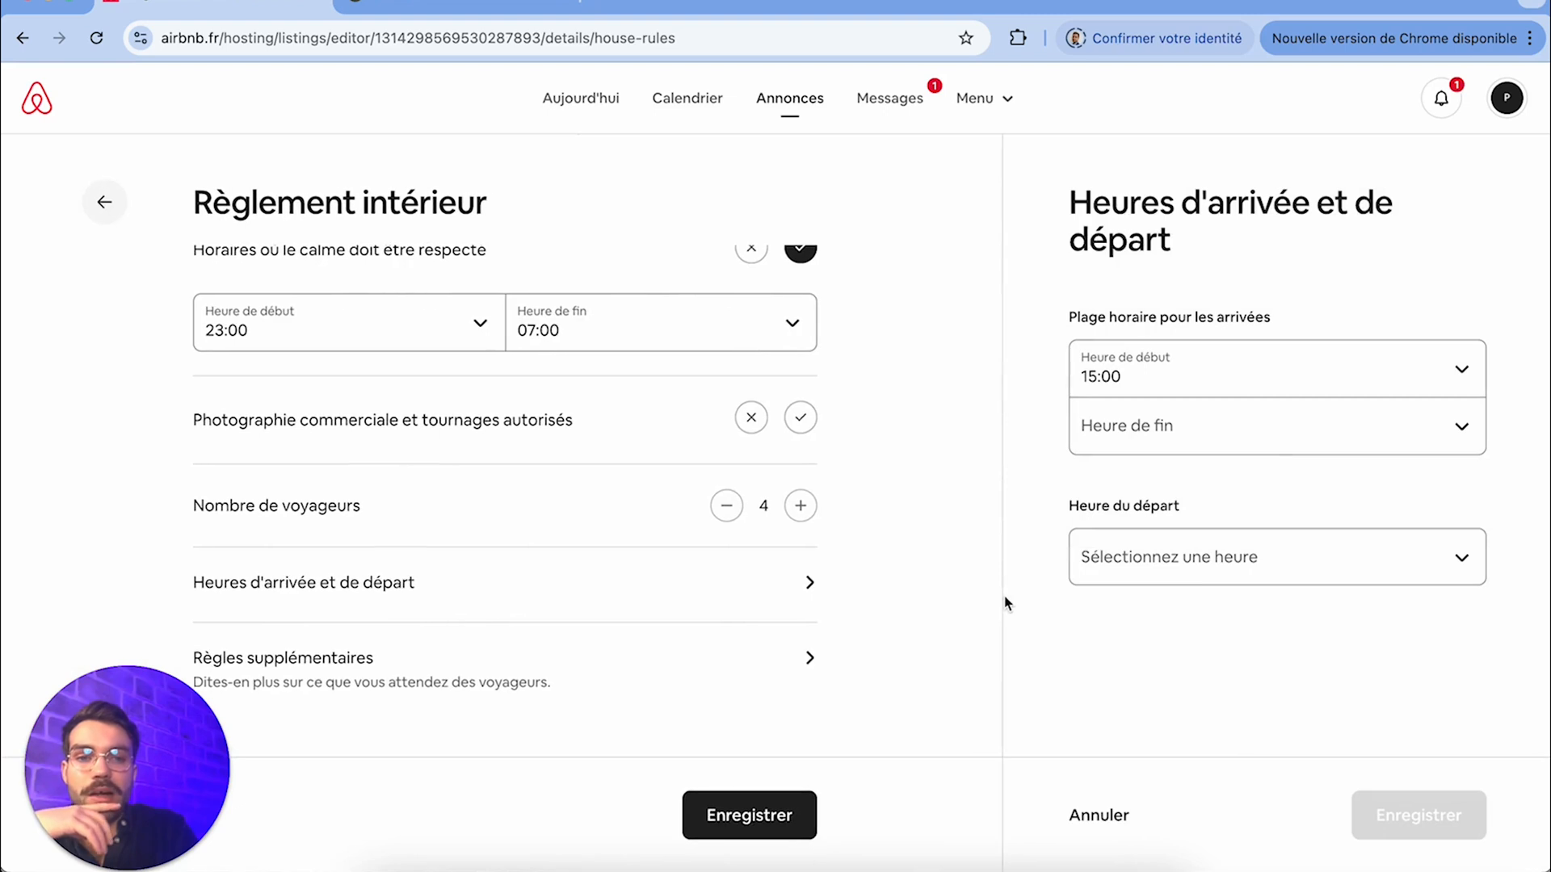
click(1165, 374)
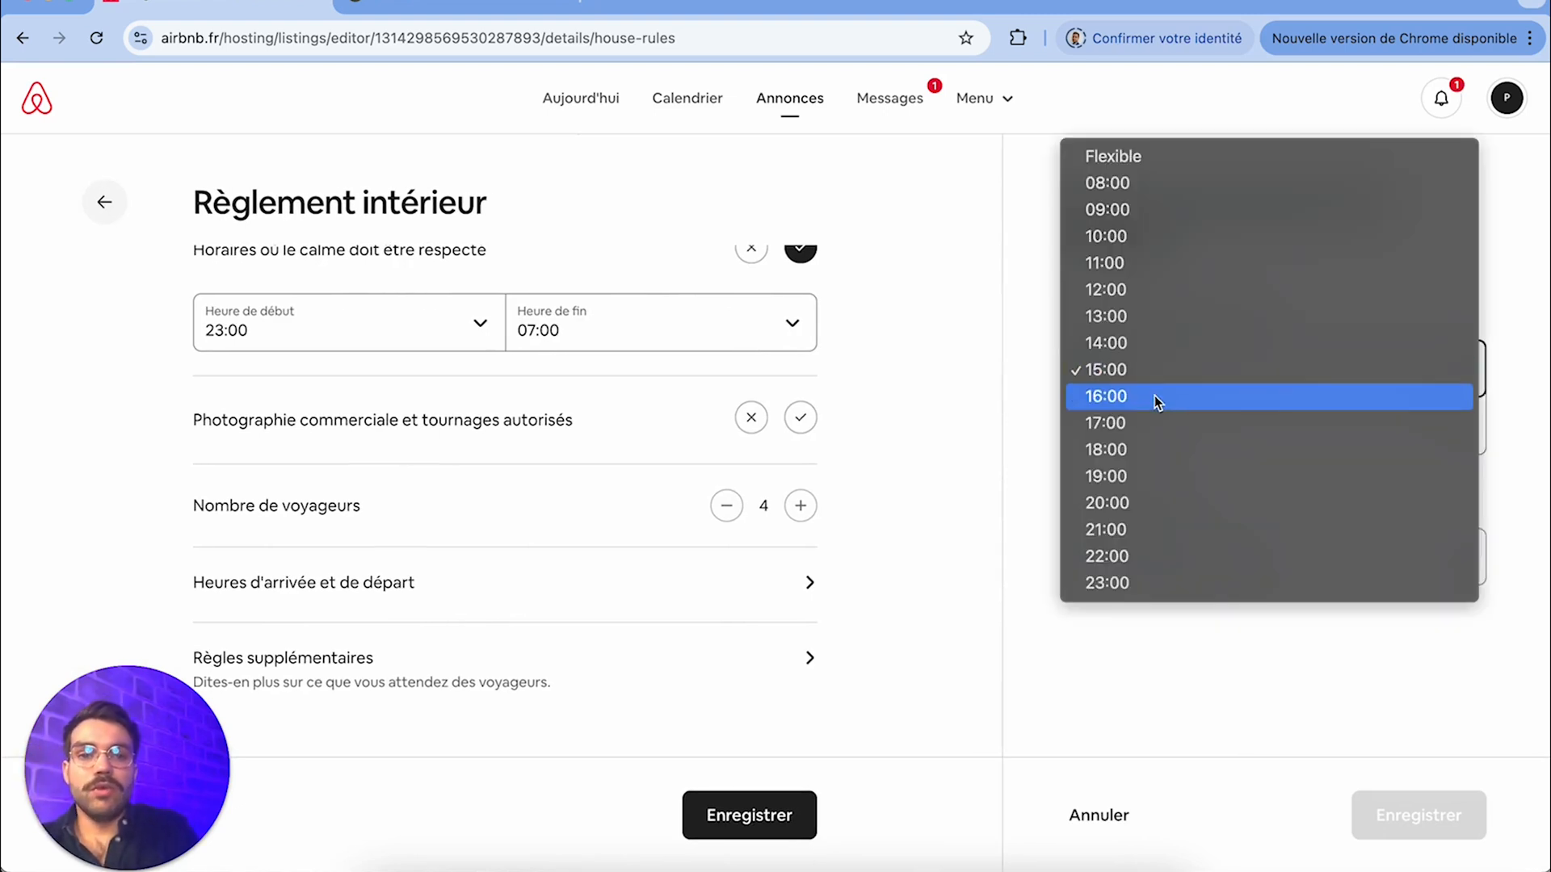
click(1150, 404)
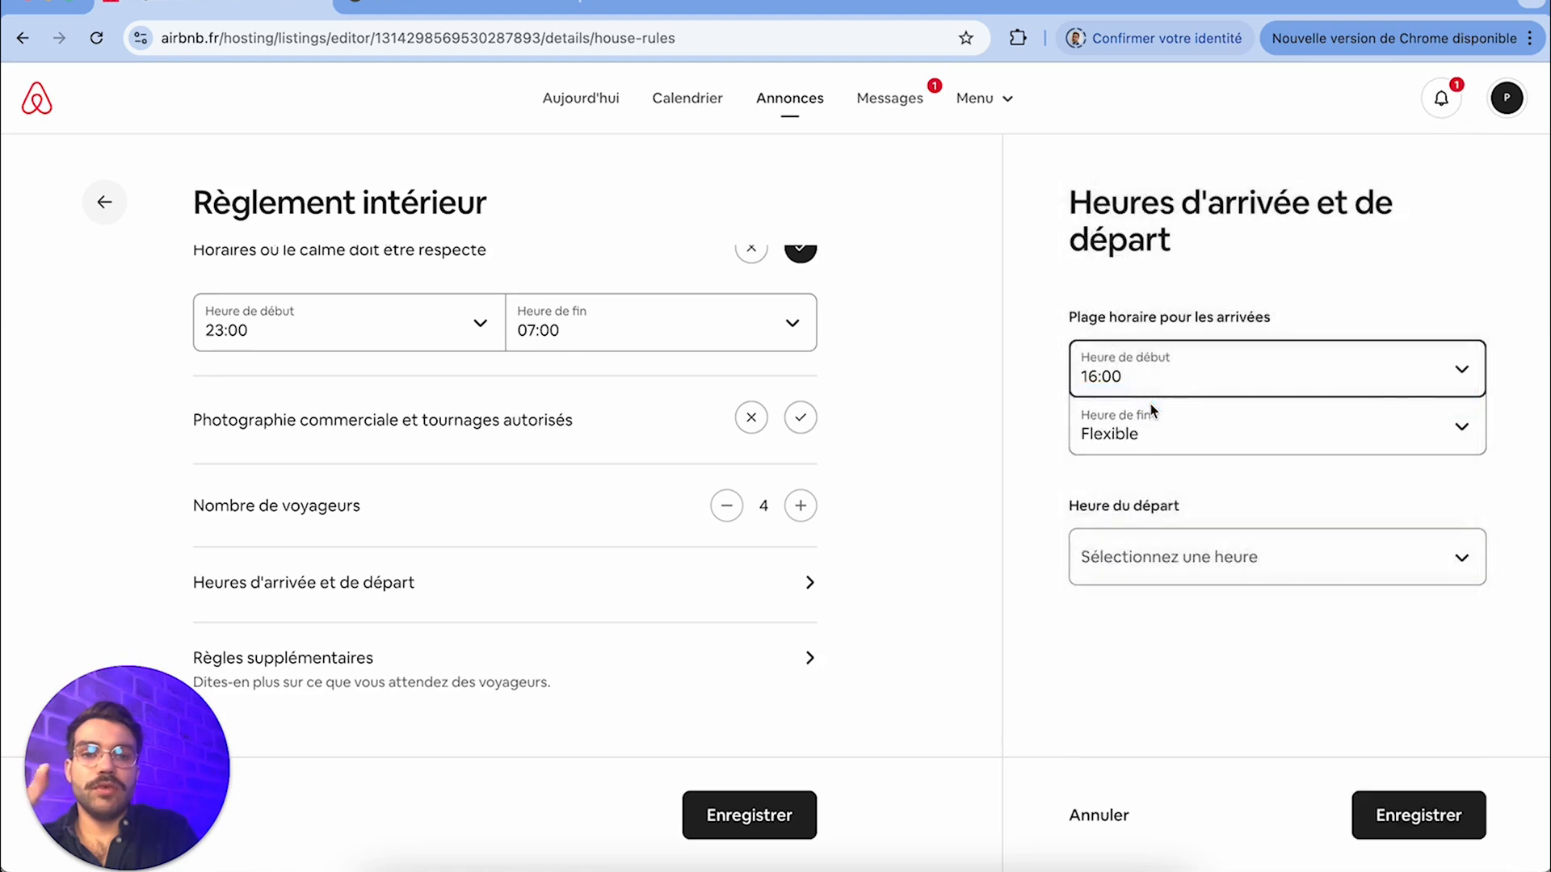
click(1236, 448)
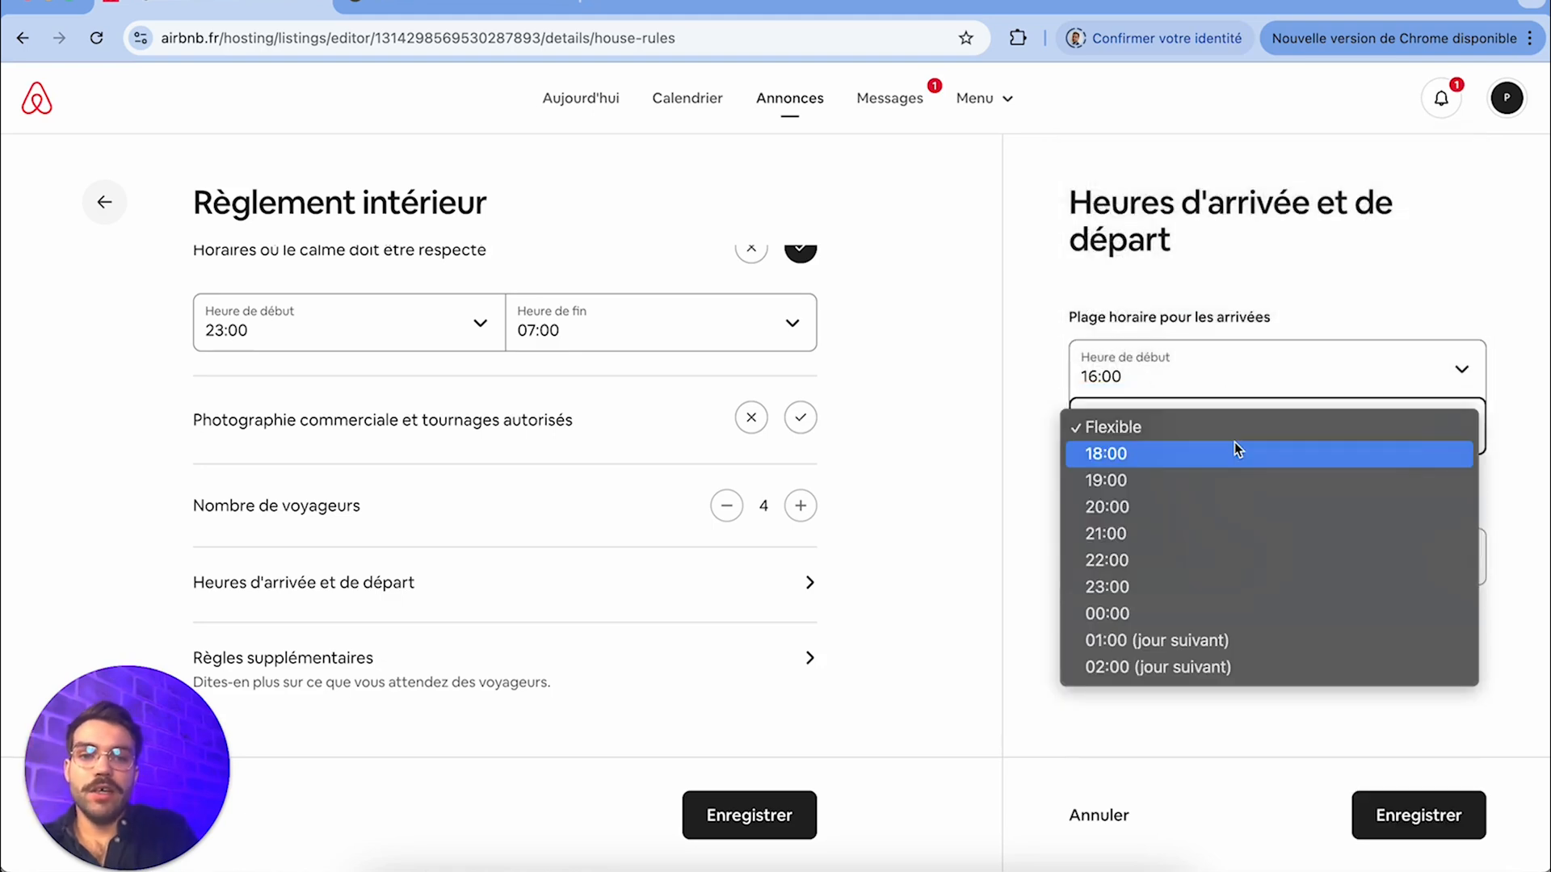
click(1138, 423)
click(1189, 428)
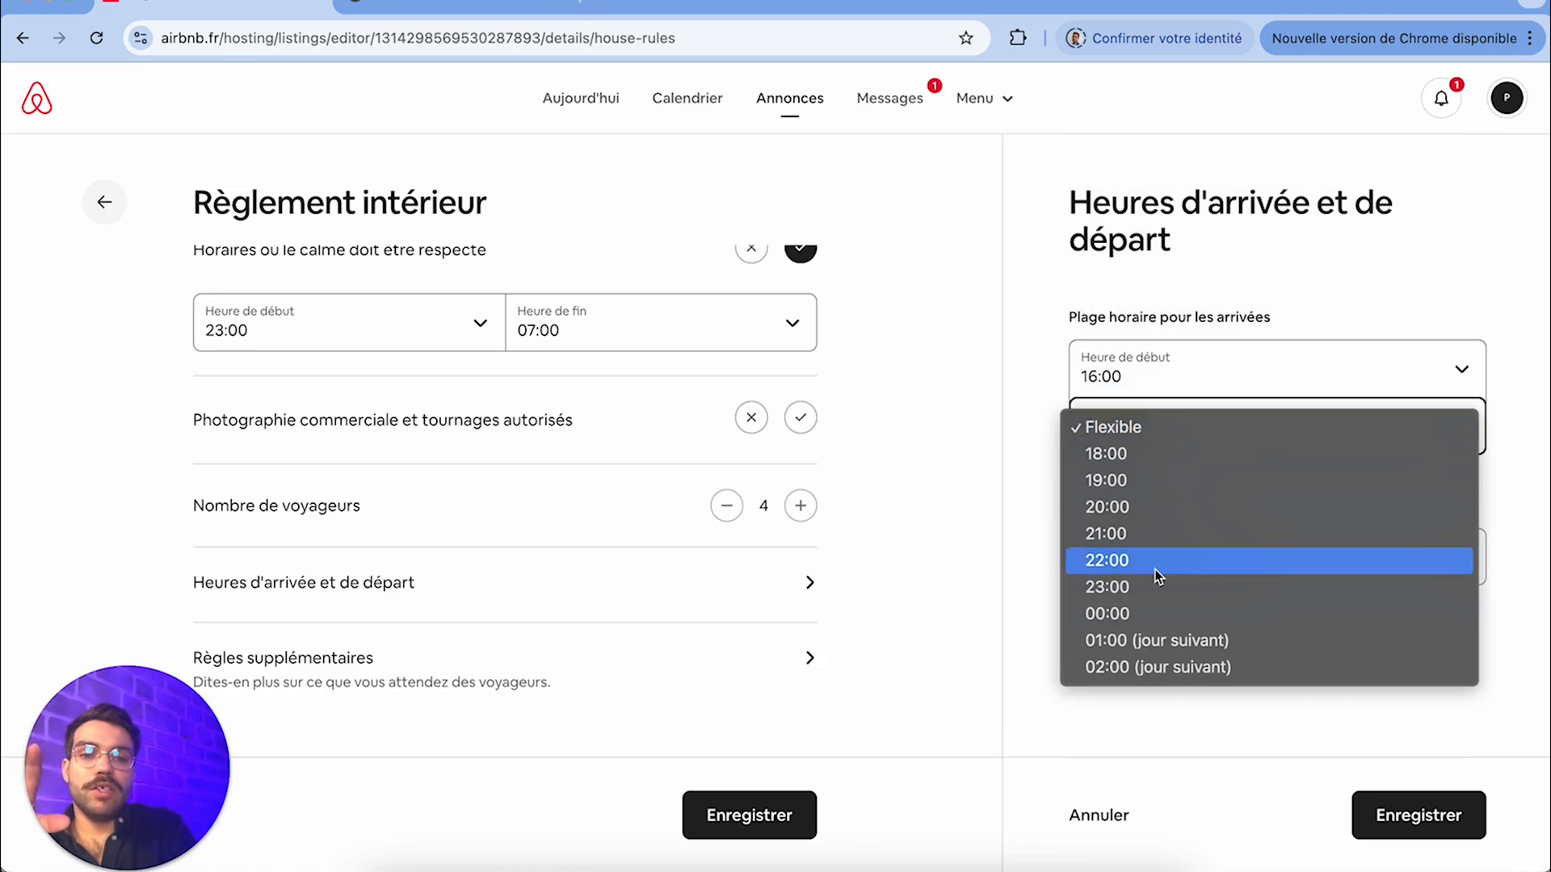
click(1155, 597)
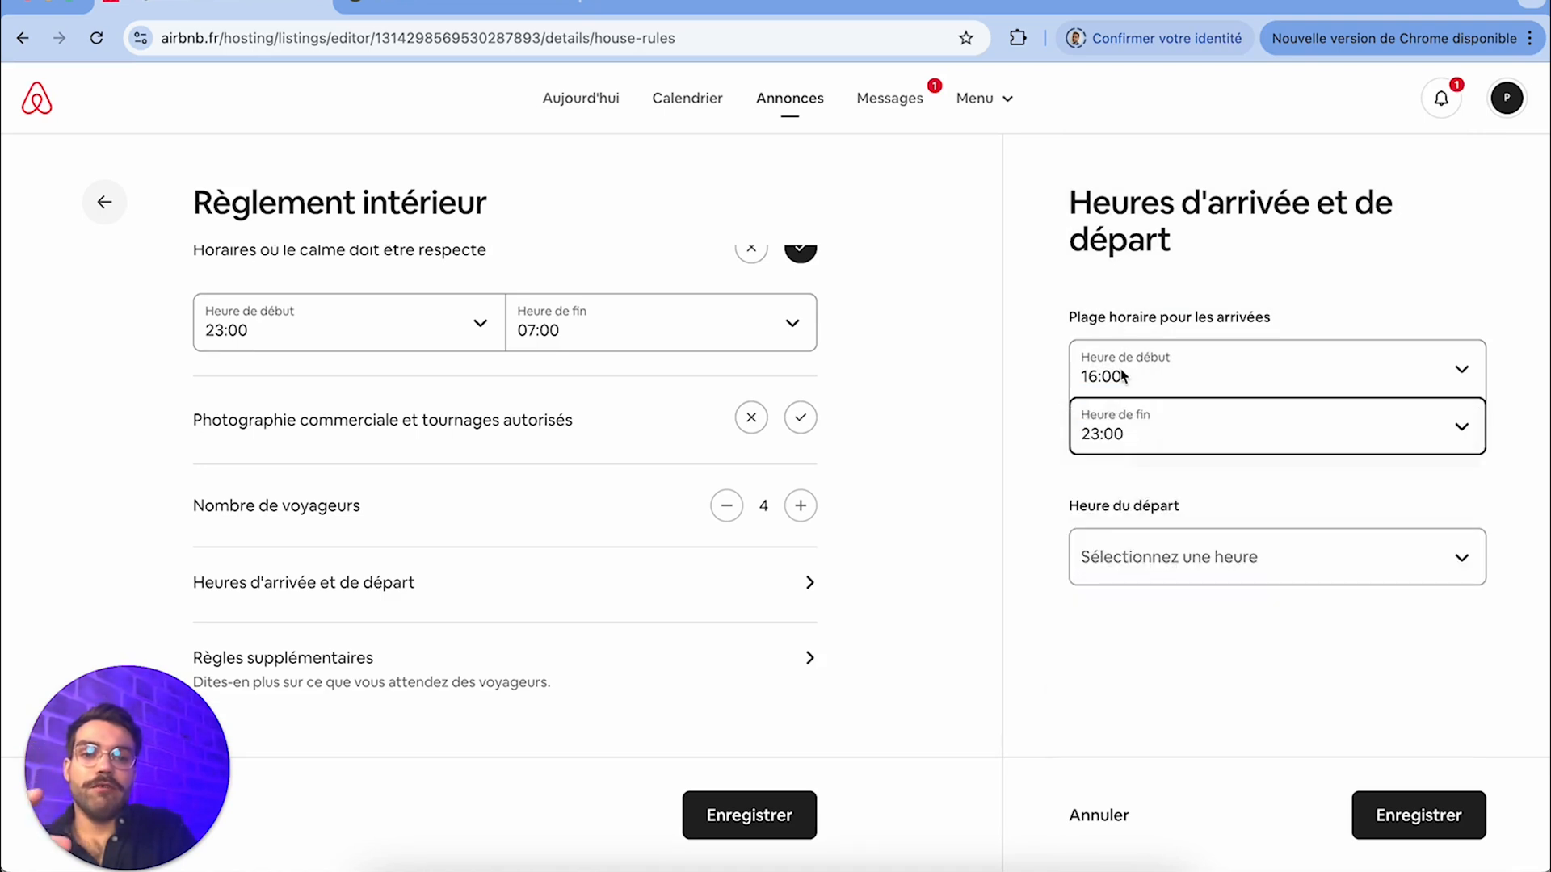
click(1127, 427)
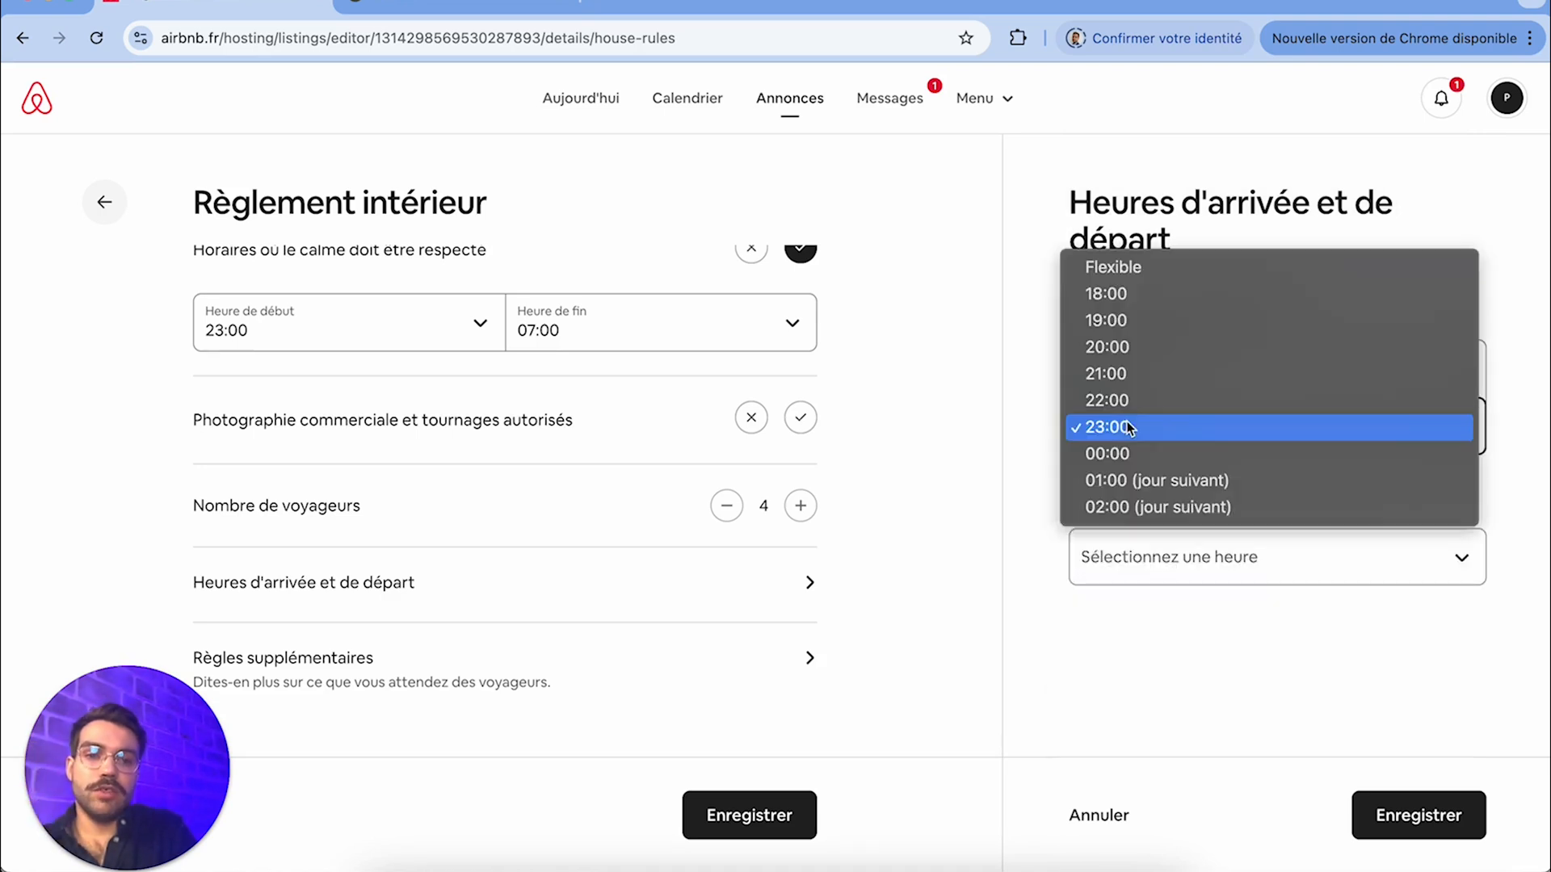
click(1140, 271)
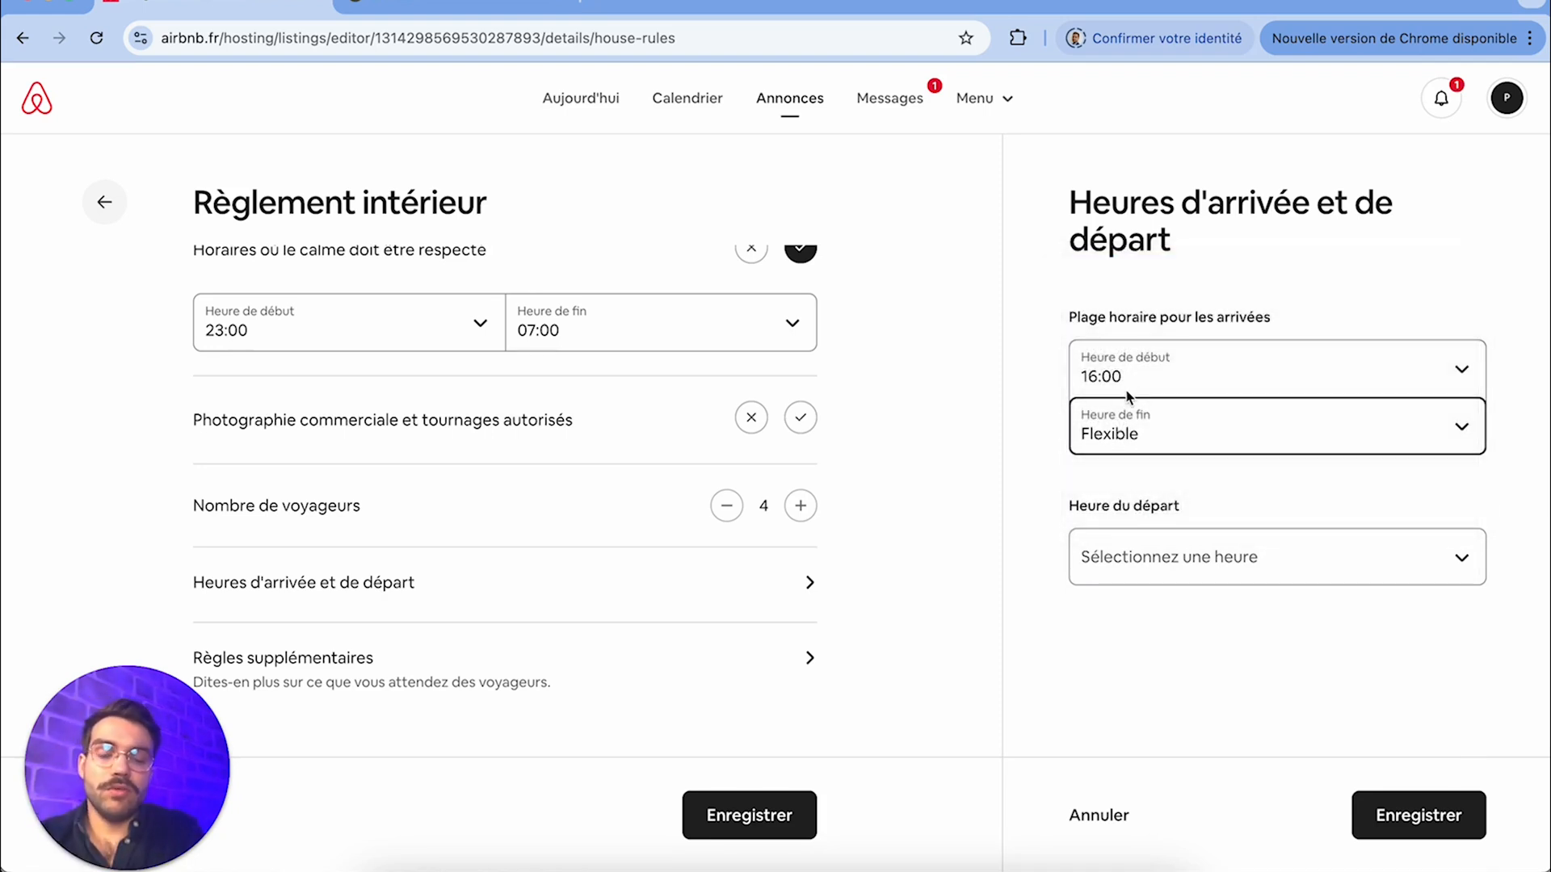
Set the departure time to 11:00 and save the arrival and departure hours
click(1172, 561)
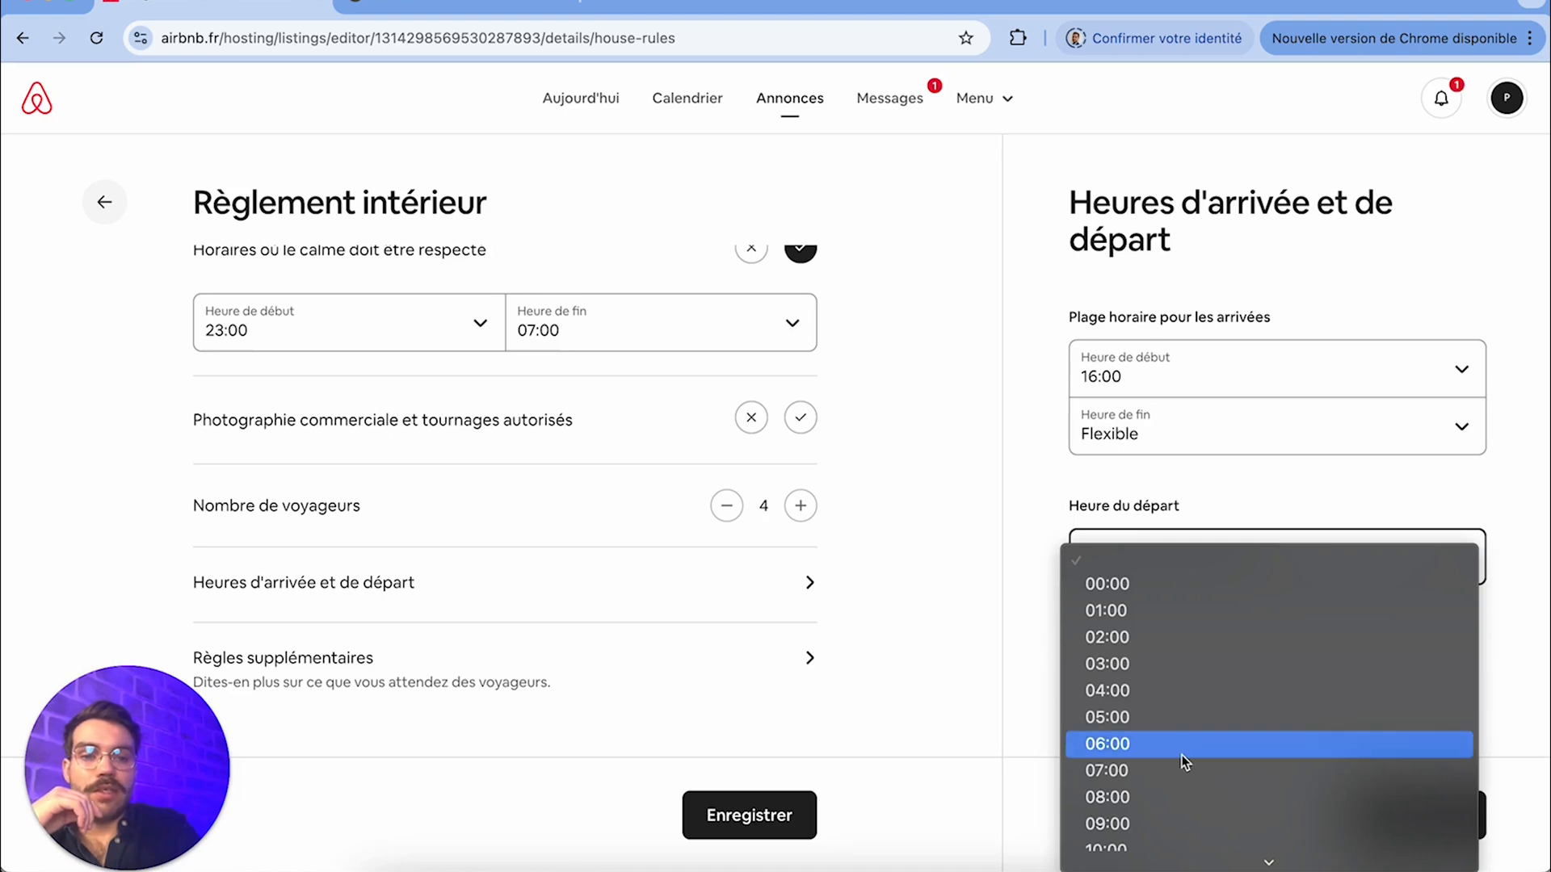
scroll(1183, 762, down, 5)
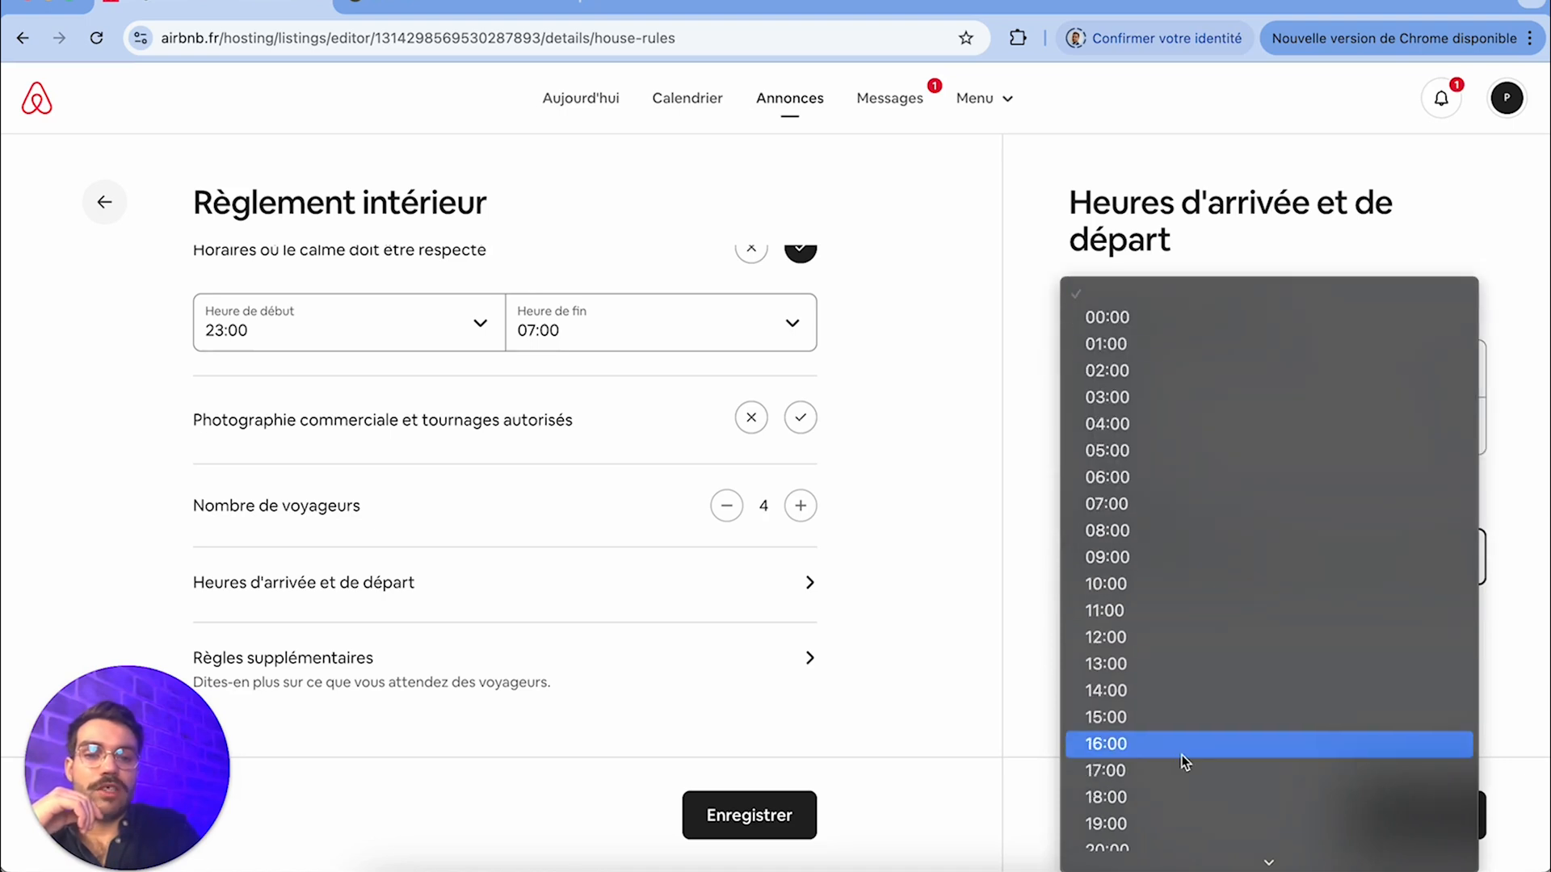
click(1156, 610)
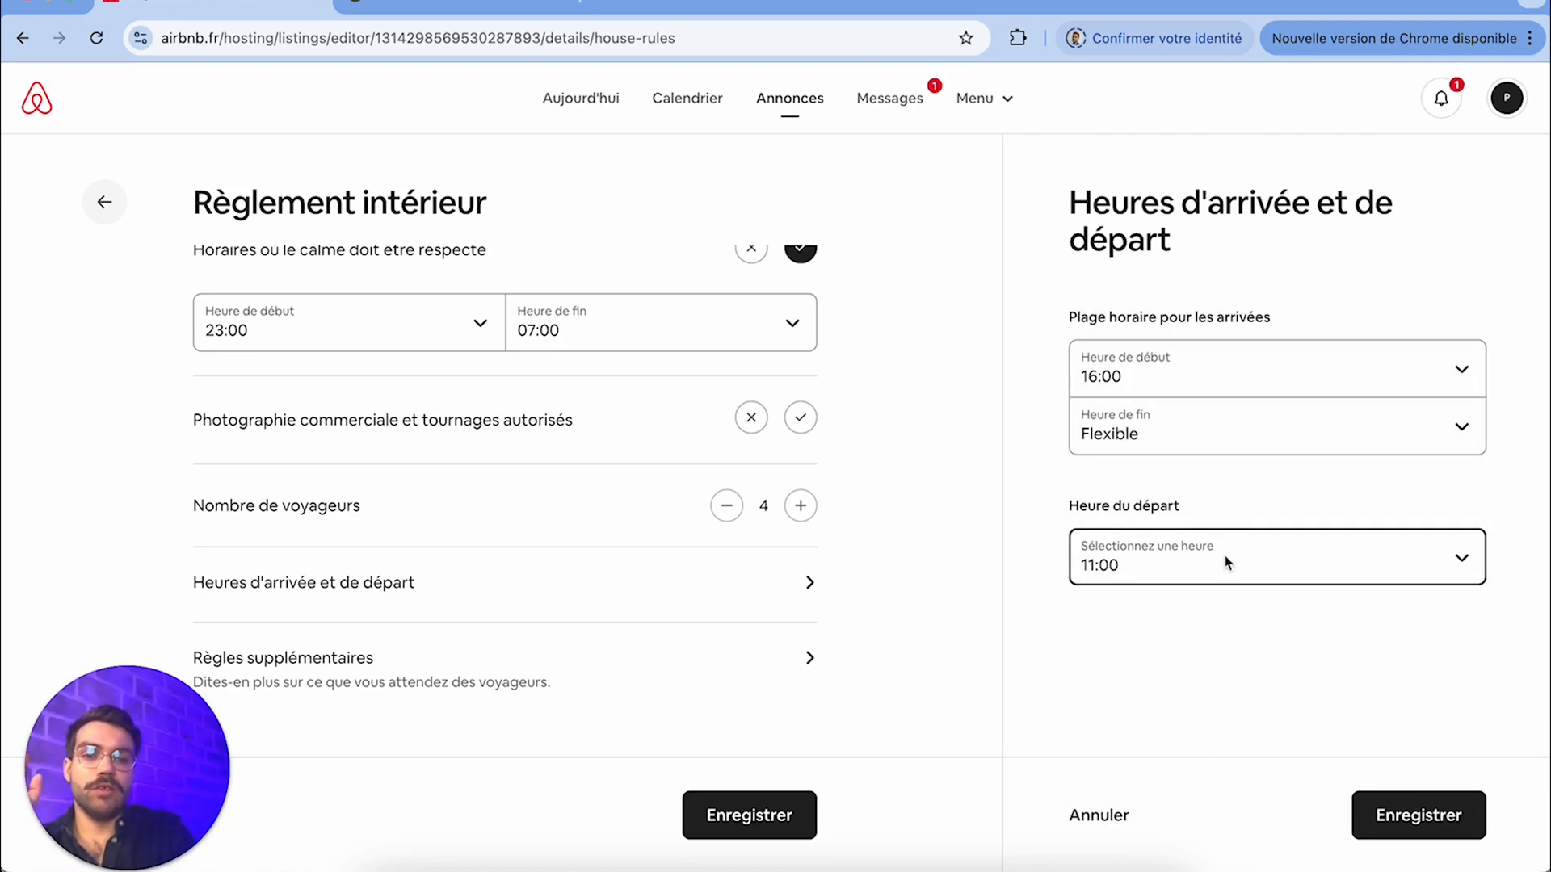
click(1384, 812)
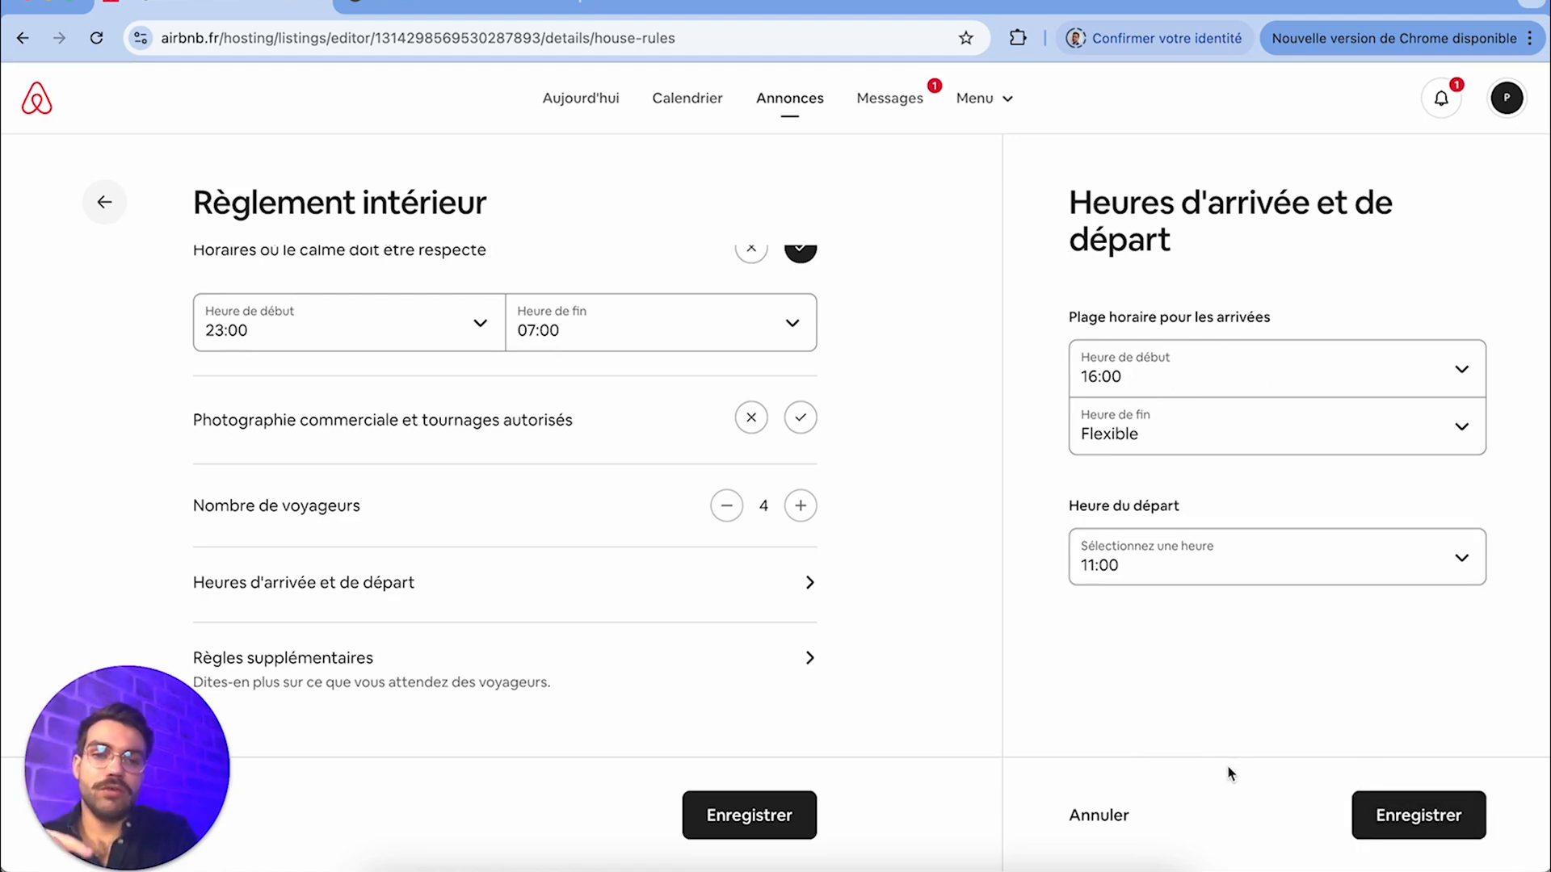
click(1410, 818)
Check the Règles supplémentaires field of the house rules and close it without adding text
scroll(773, 612, down, 1)
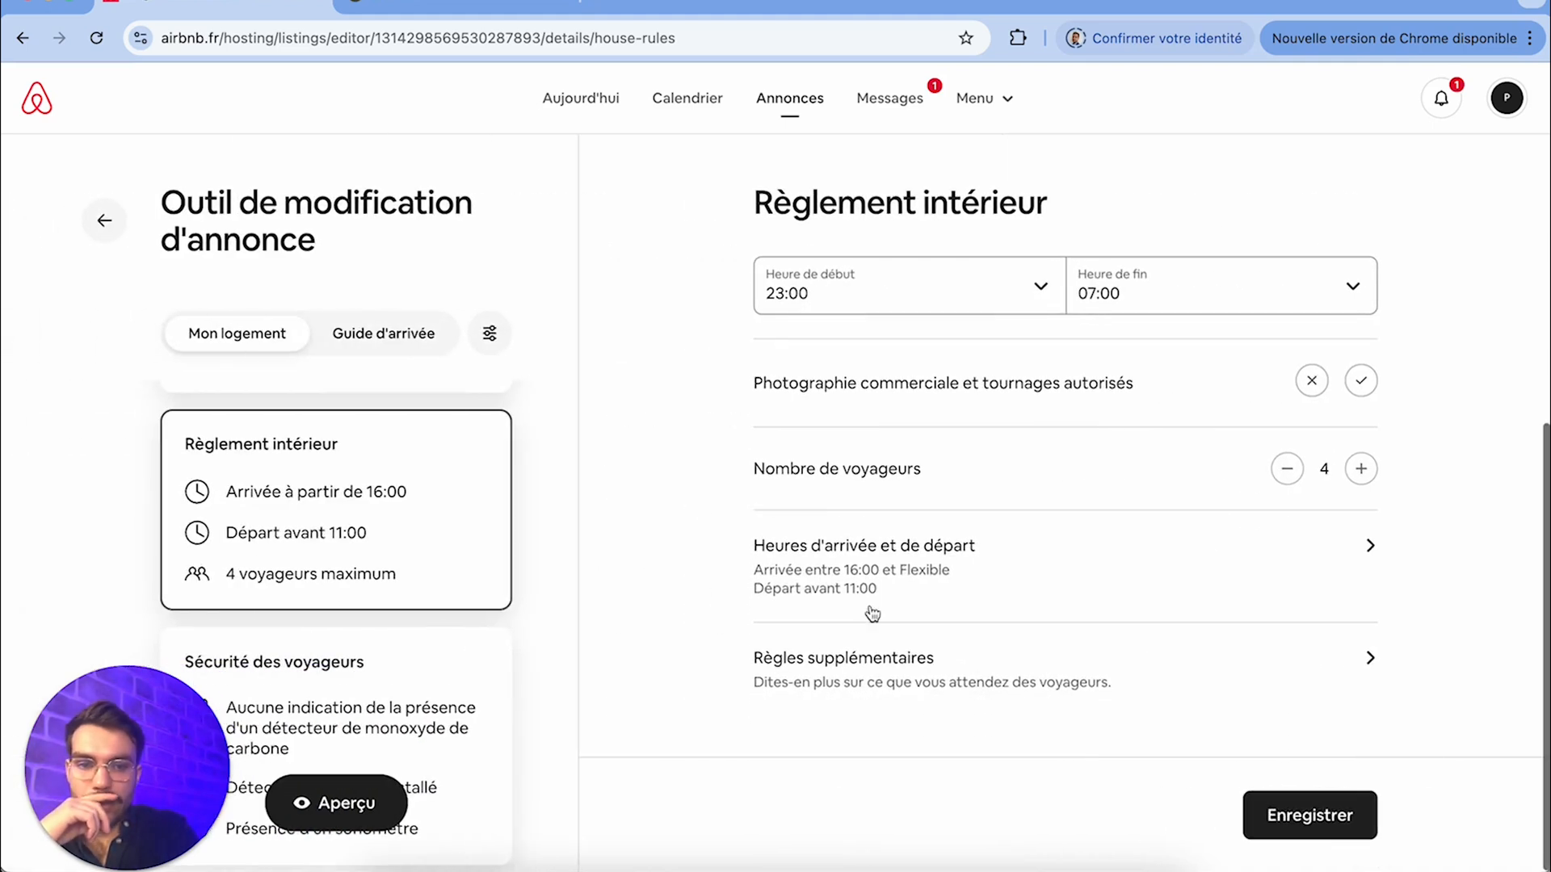
click(946, 688)
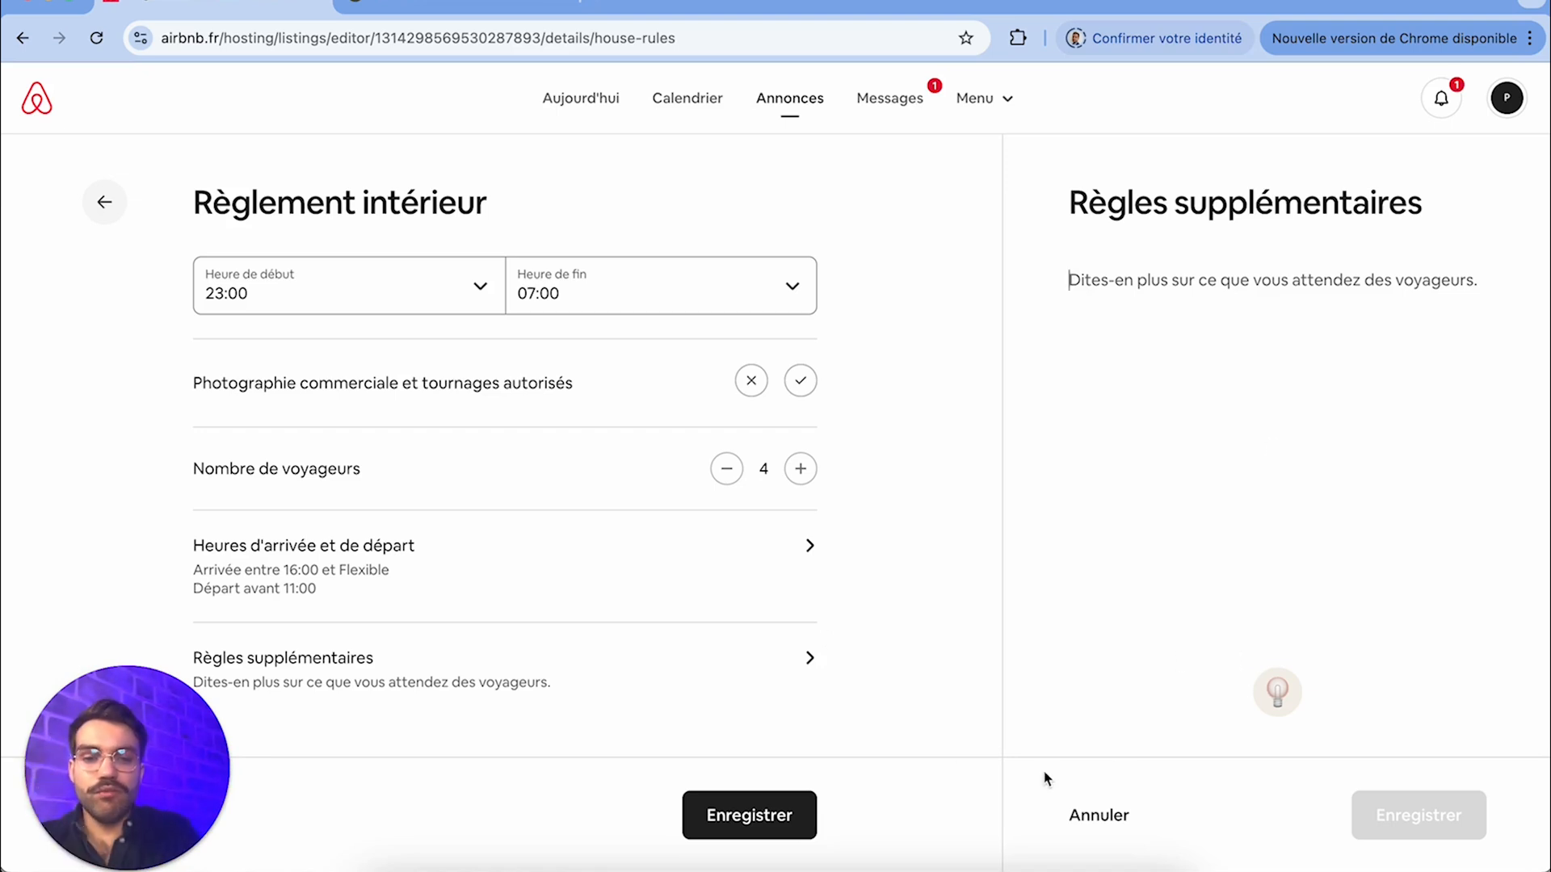
click(1130, 812)
Review the Consignes de sécurité, Dispositifs de sécurité and Informations sur le logement options in the Sécurité des voyageurs section
scroll(423, 571, down, 3)
click(424, 568)
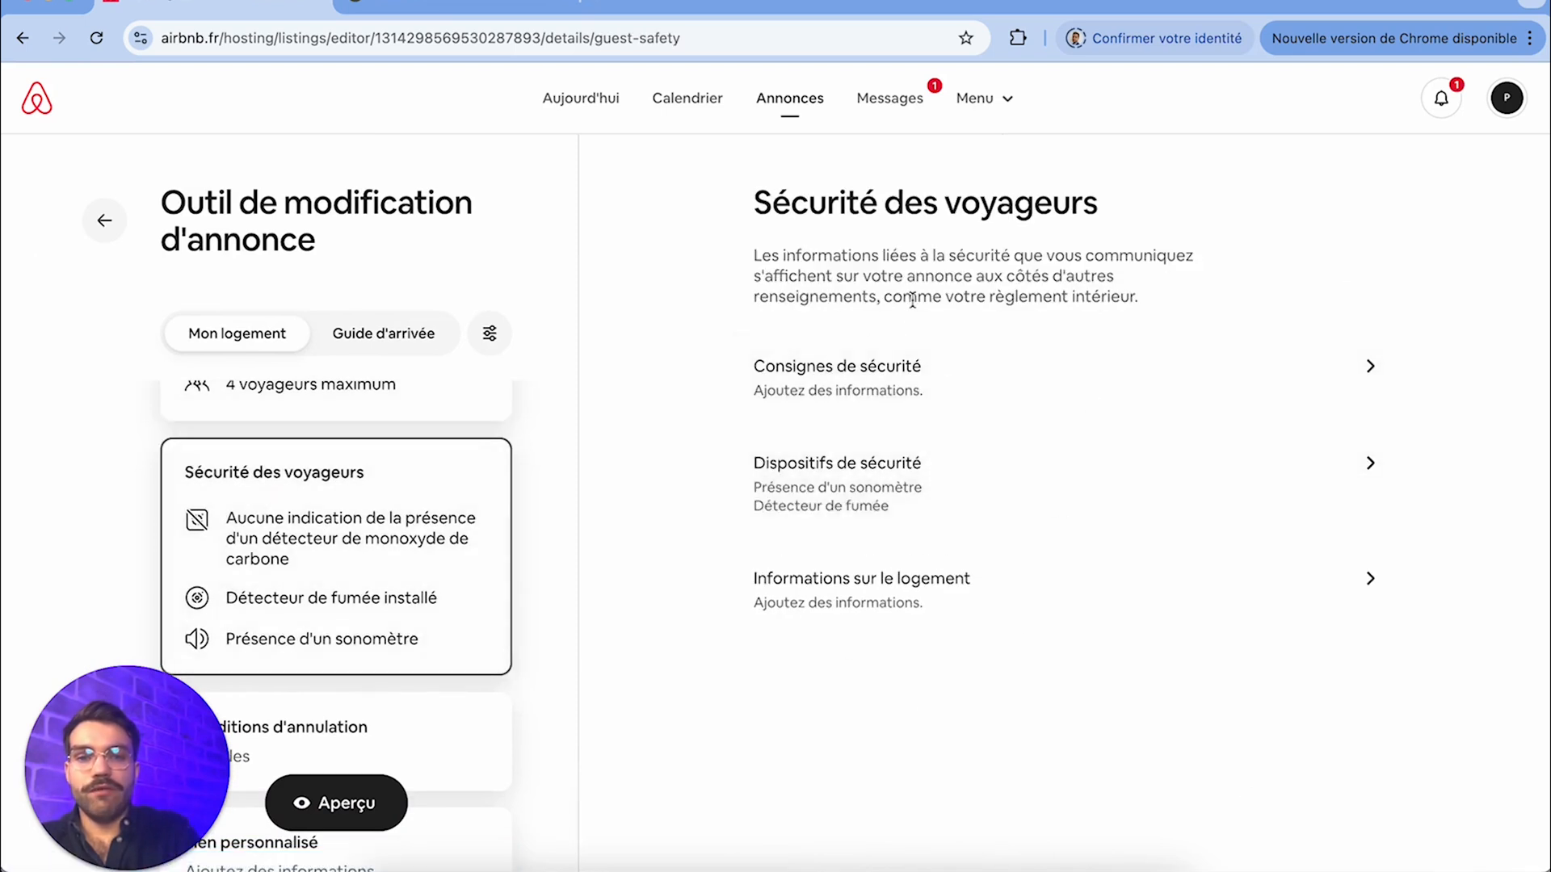
click(902, 378)
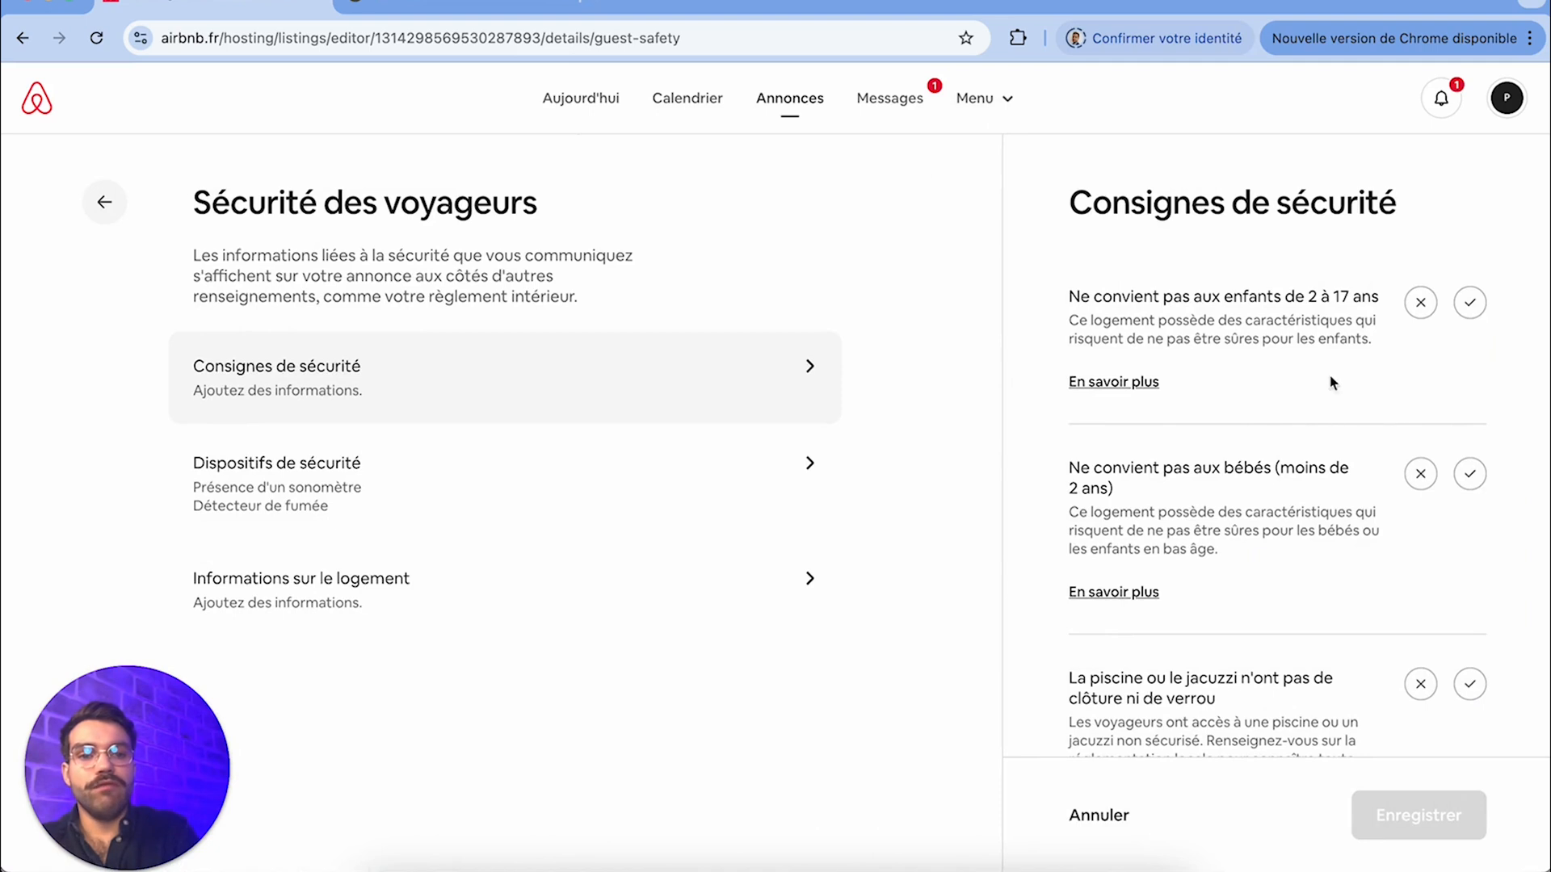
click(1099, 816)
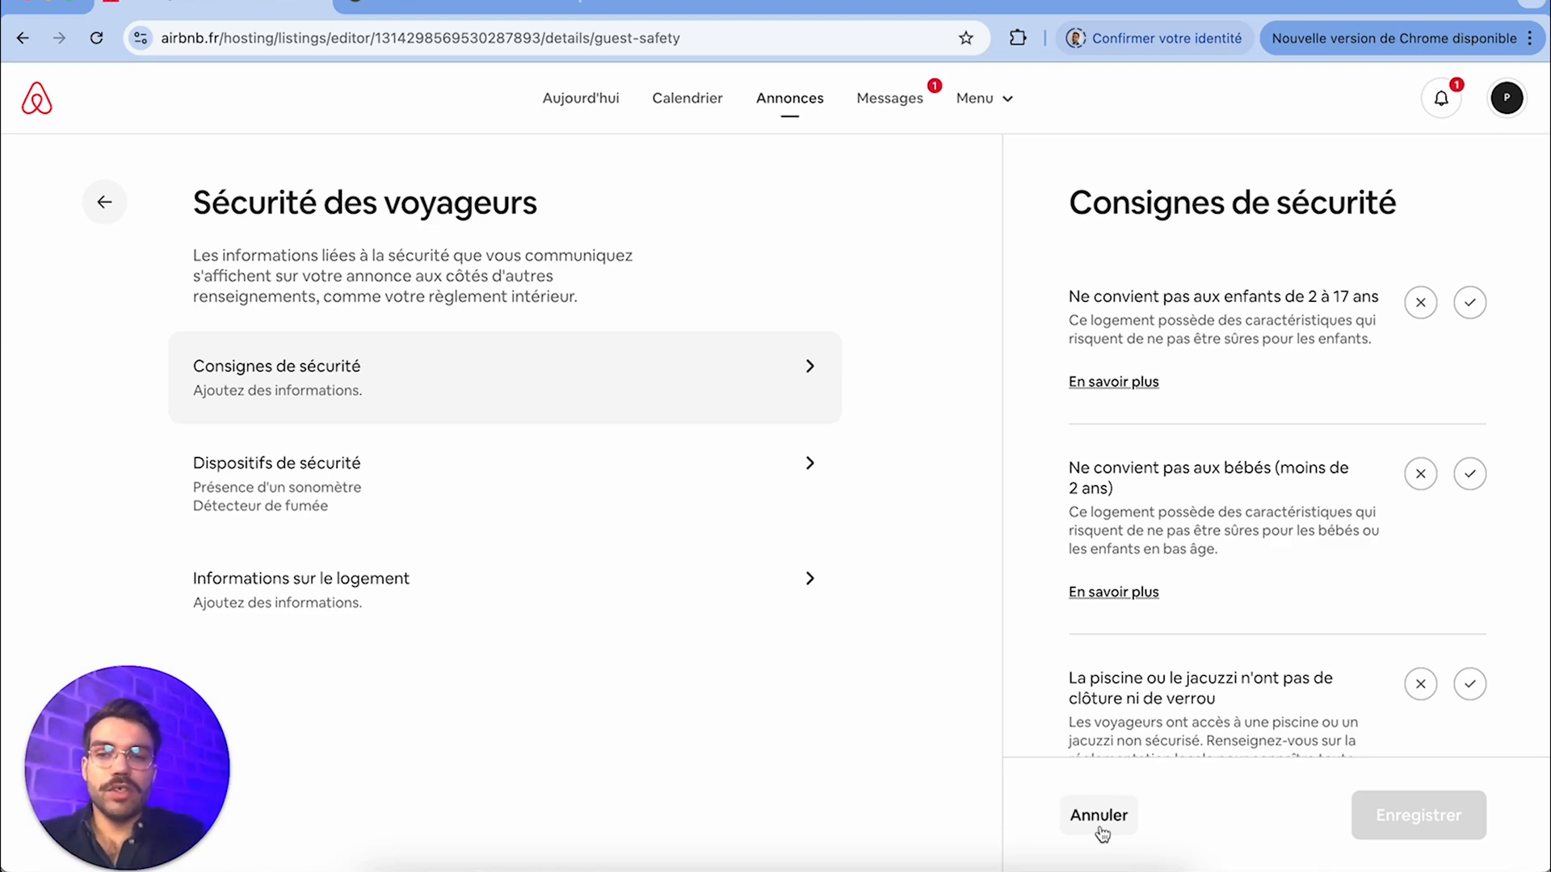
click(997, 494)
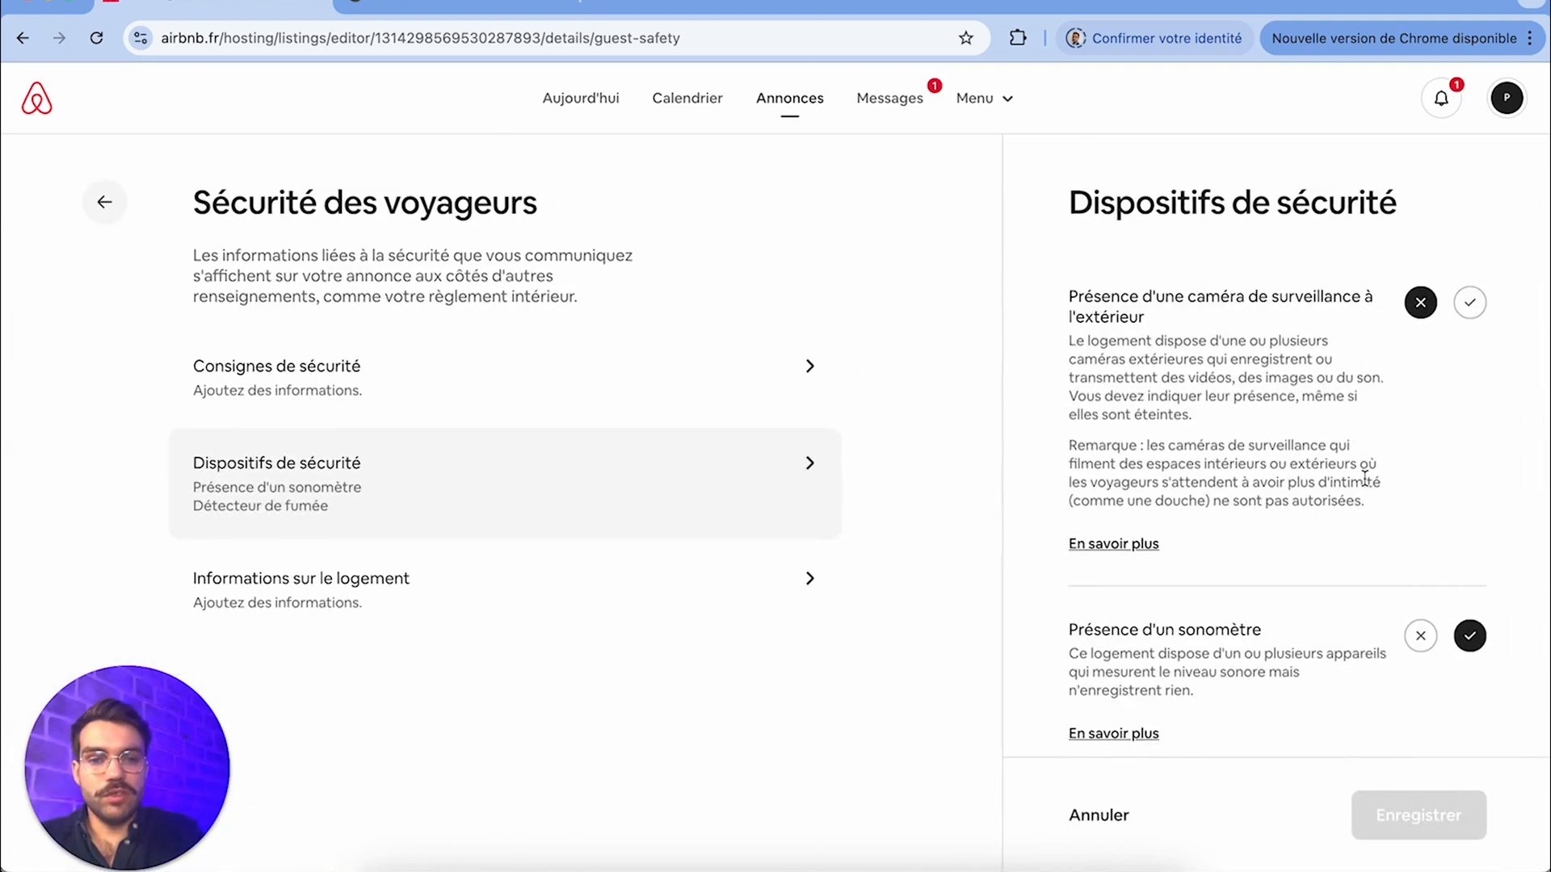
click(633, 618)
scroll(1144, 464, down, 1)
scroll(1143, 463, up, 1)
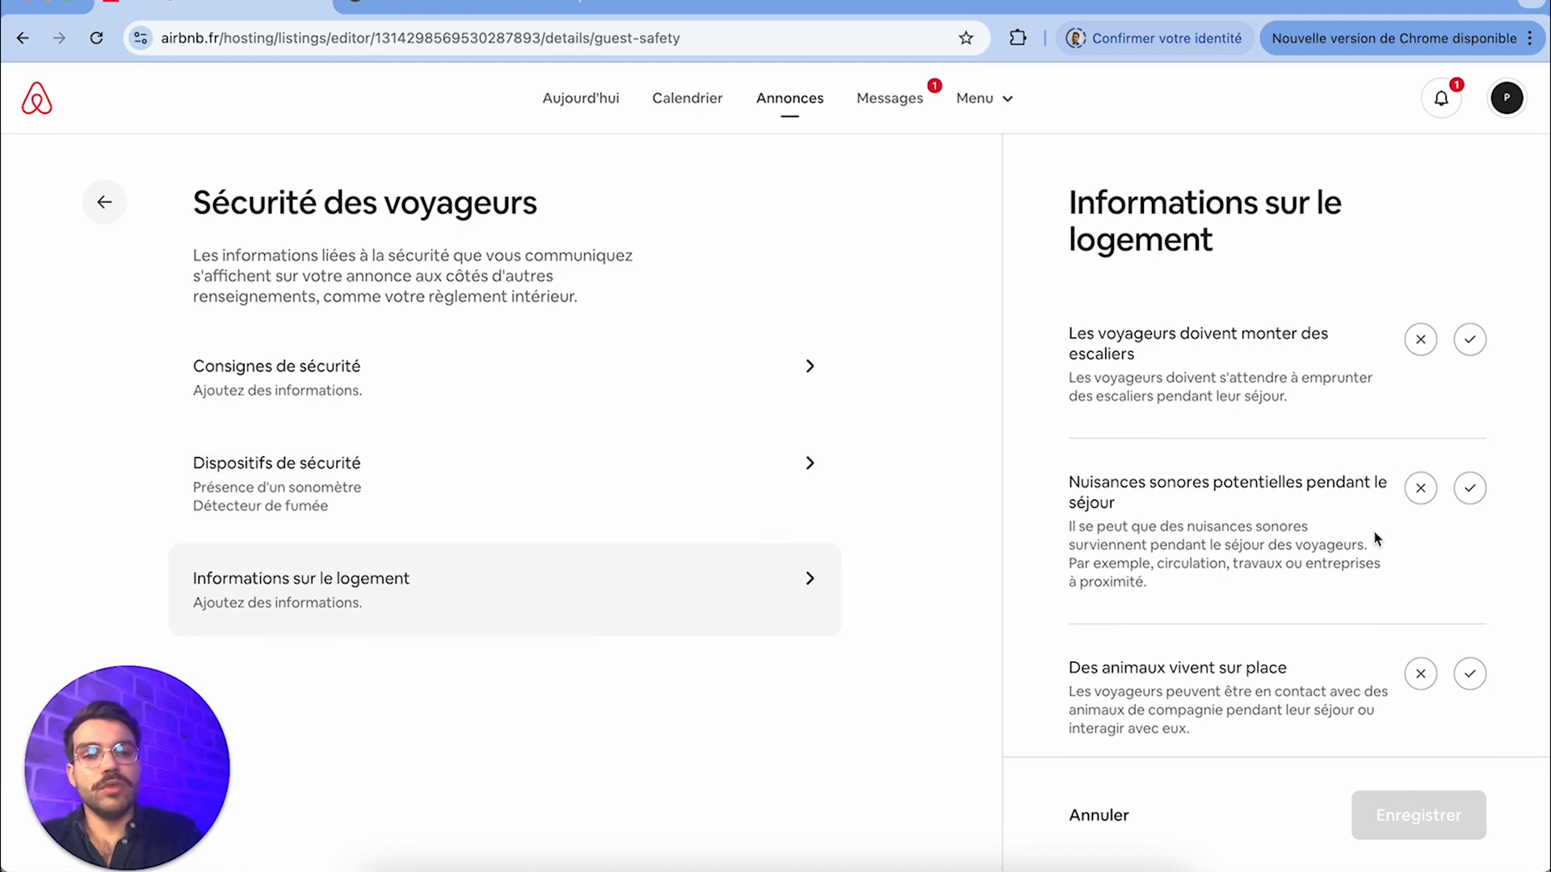
Read through the remaining Informations sur le logement options in the guest safety section and cancel without changing any
scroll(1291, 565, down, 6)
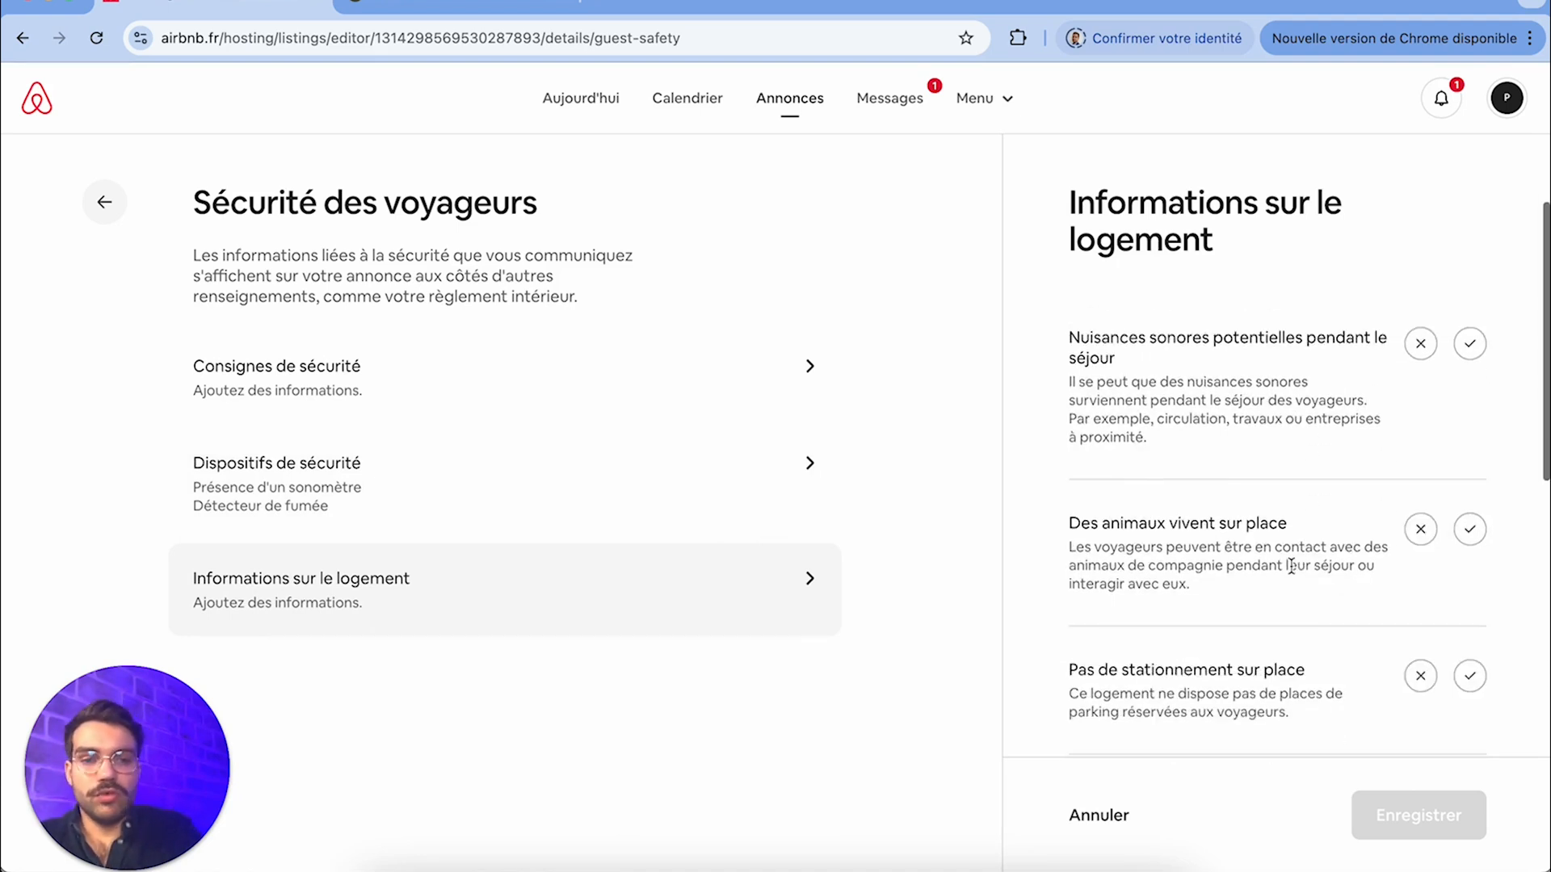
scroll(1290, 565, up, 6)
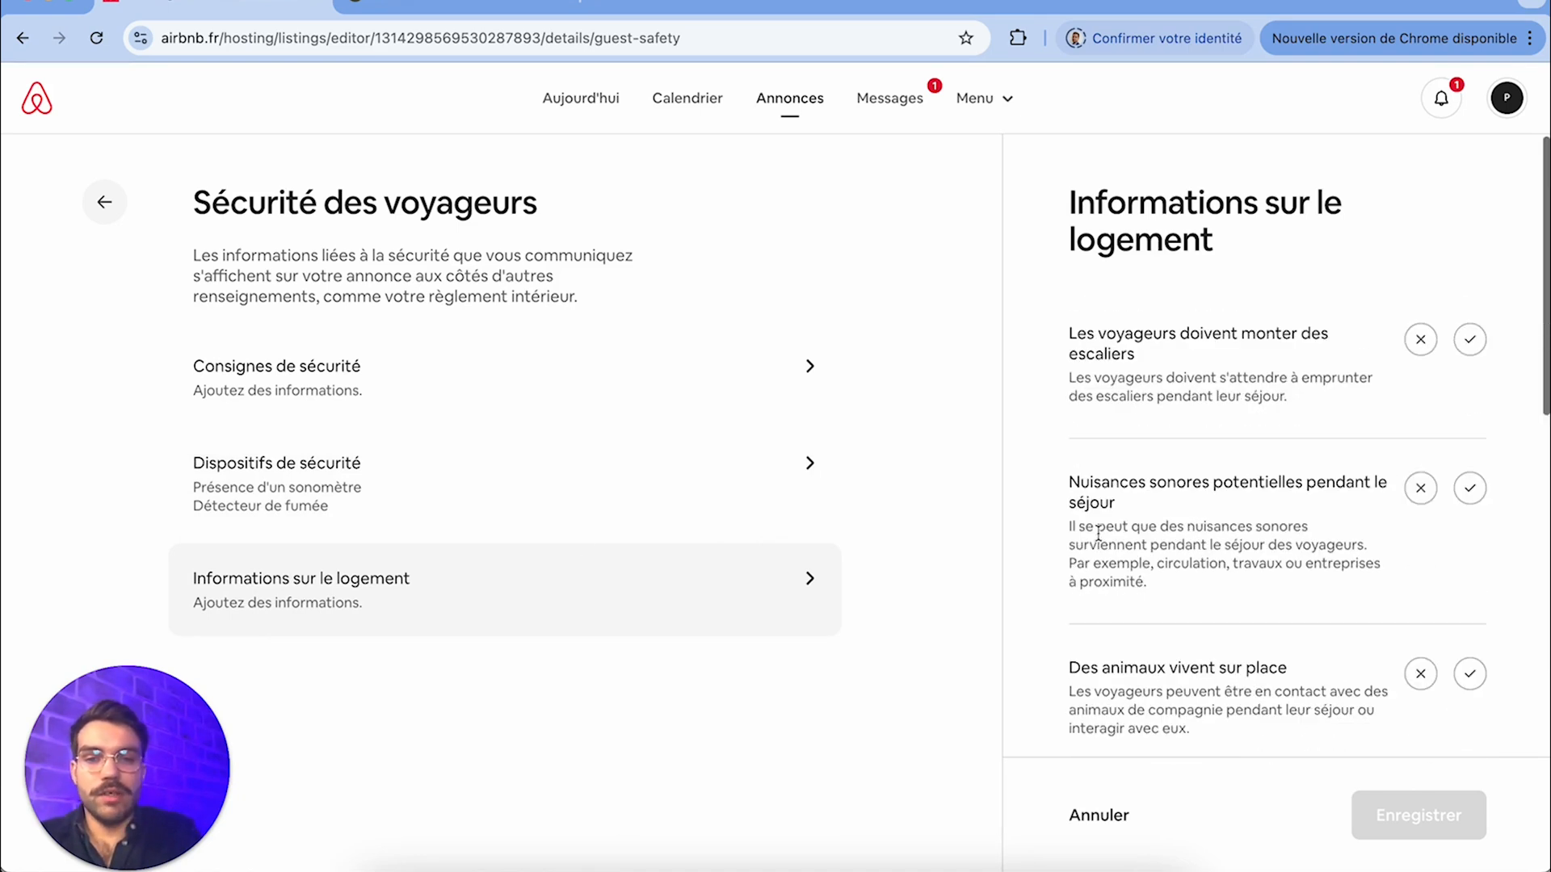
click(1095, 815)
Compare the standard cancellation conditions up to Strictes, then set Conditions standard to Modérées and save
click(436, 609)
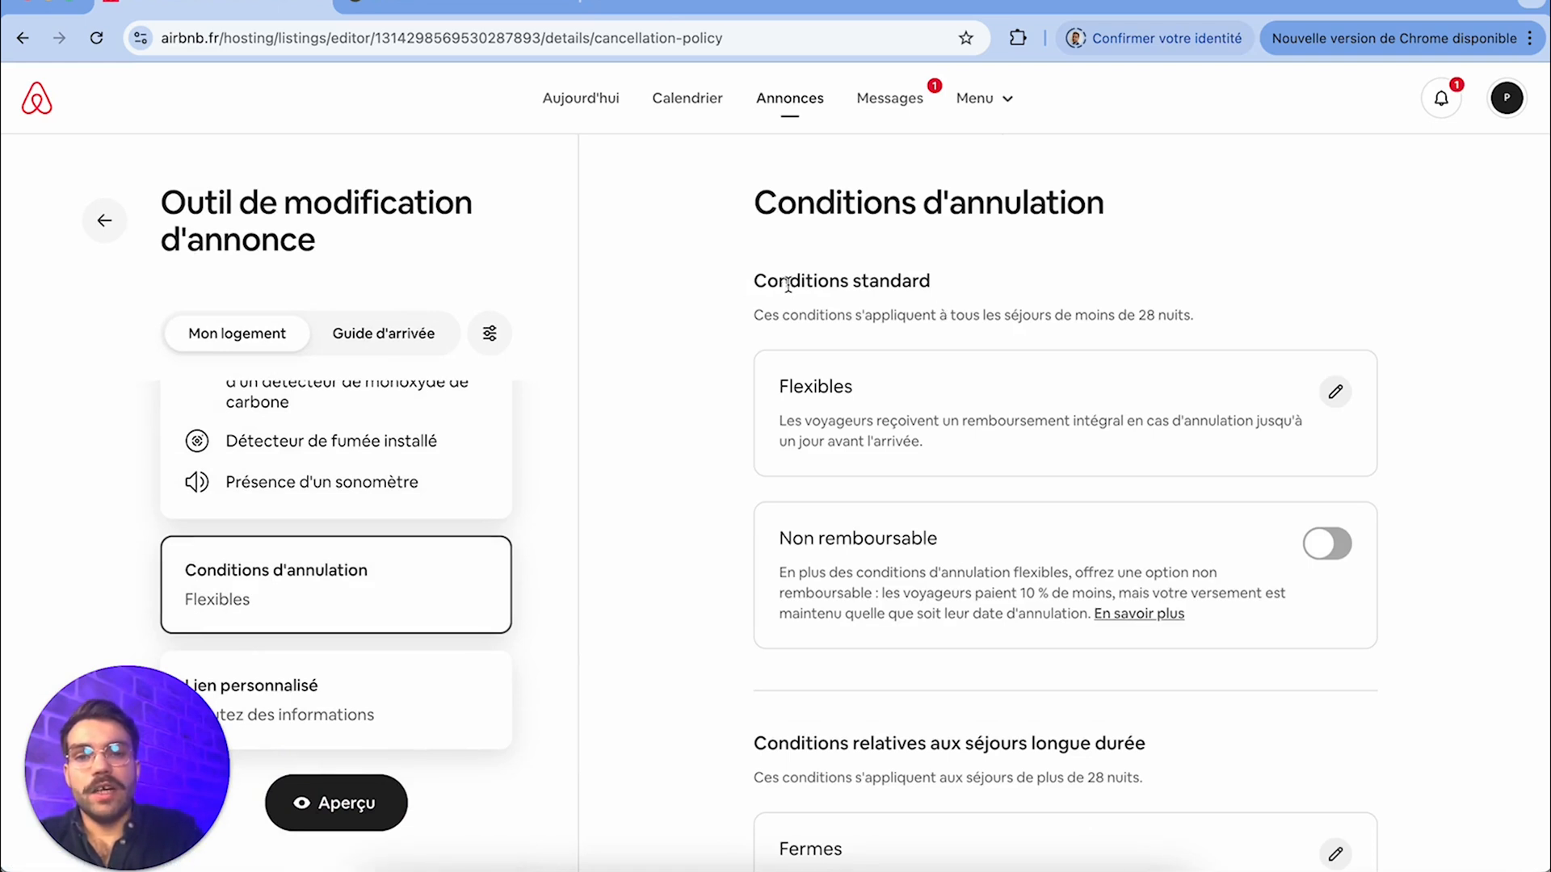
drag(855, 282, 931, 285)
click(1335, 391)
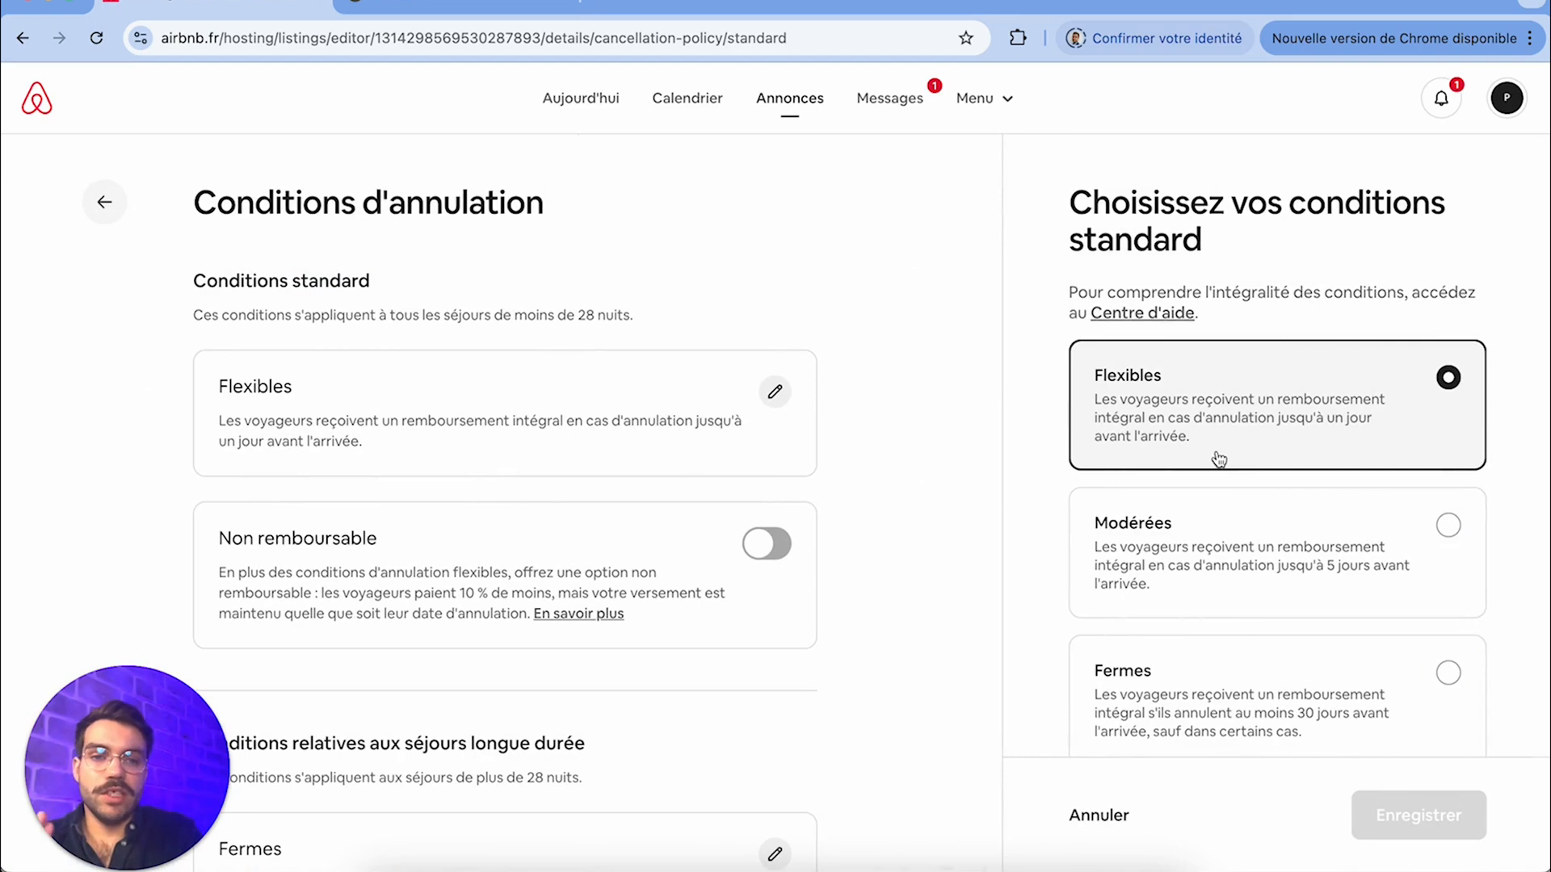
click(1231, 538)
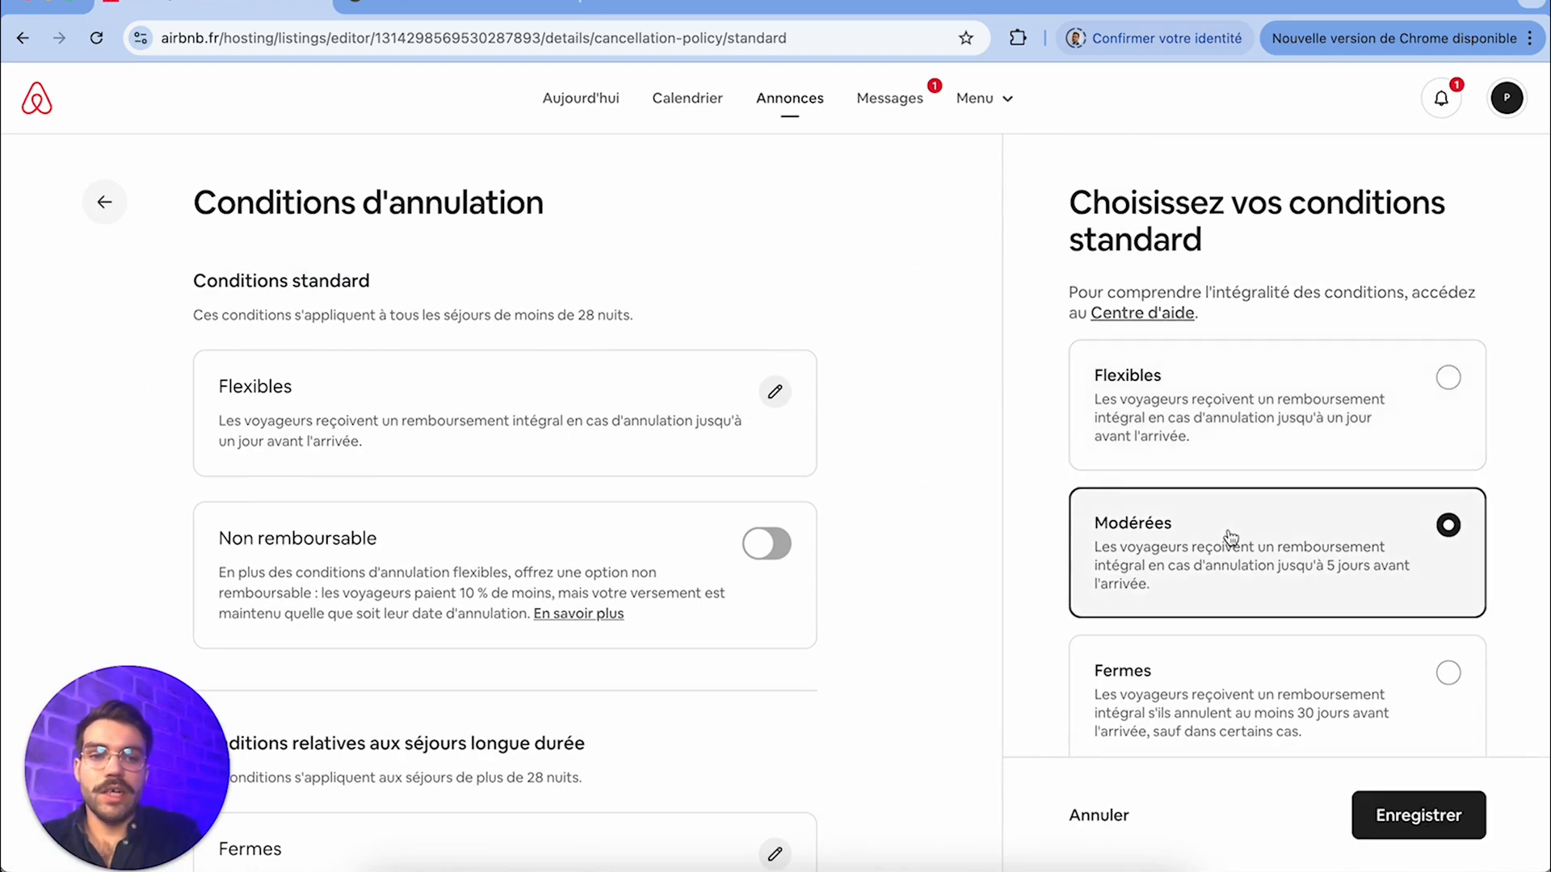
click(1231, 656)
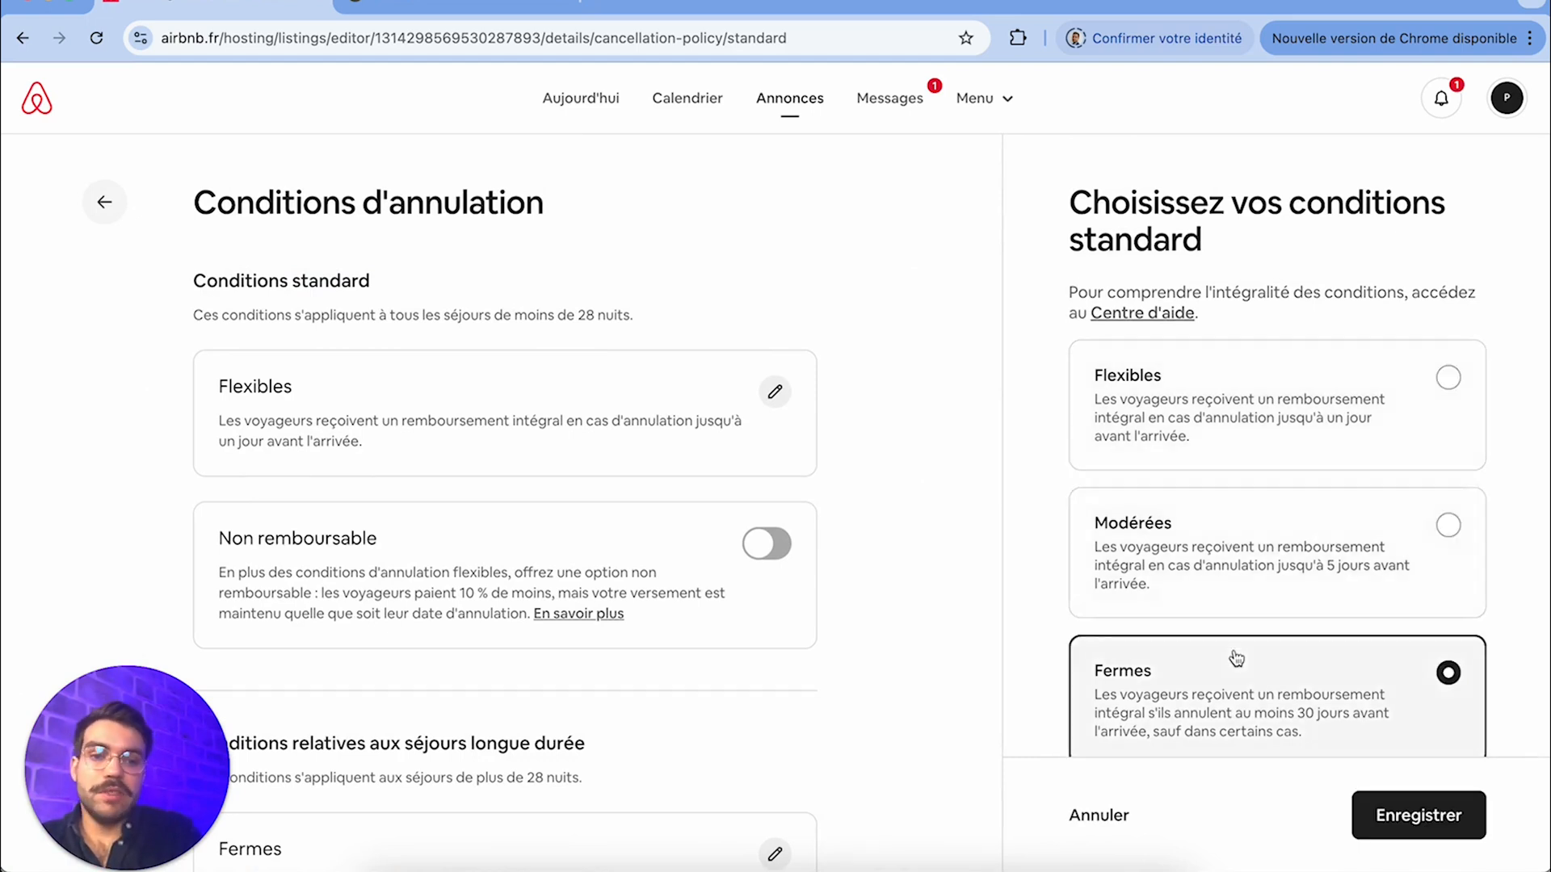
scroll(1234, 658, down, 3)
click(1244, 671)
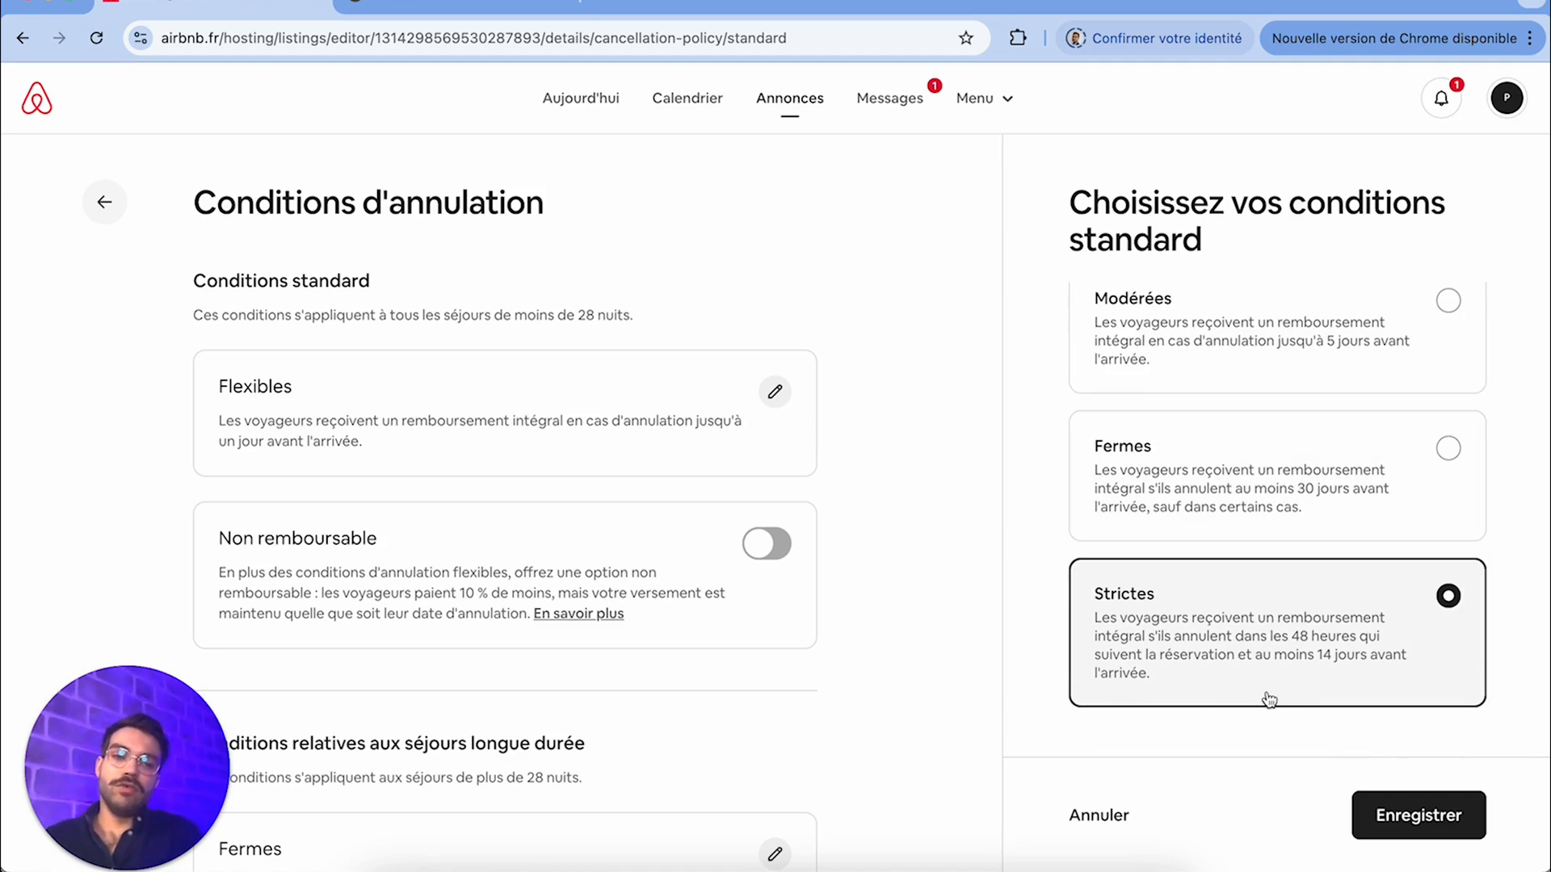
scroll(1198, 639, up, 5)
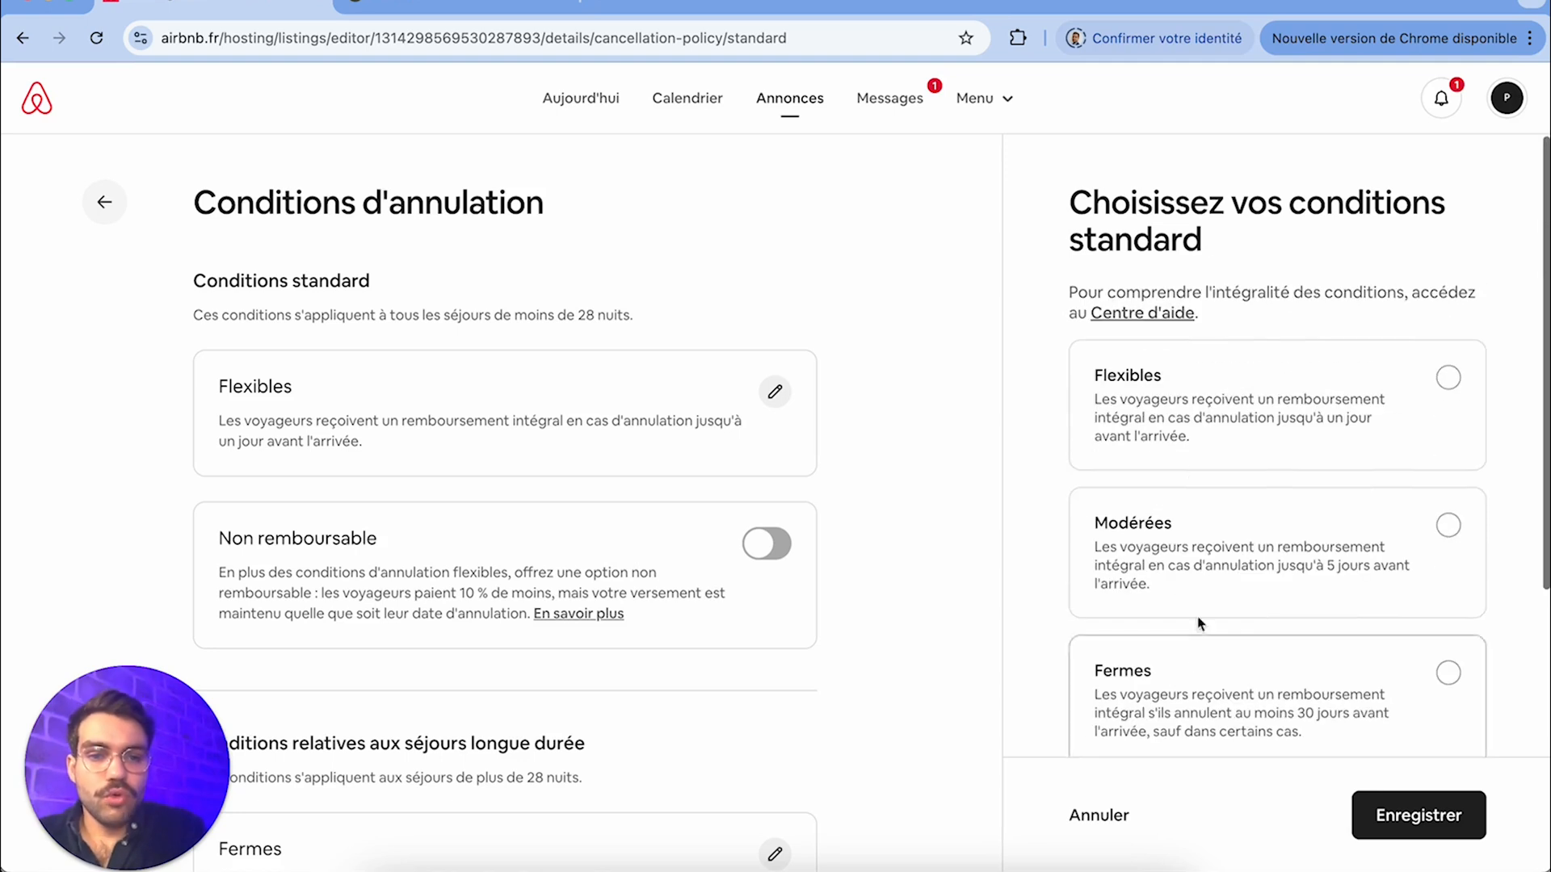
click(1224, 580)
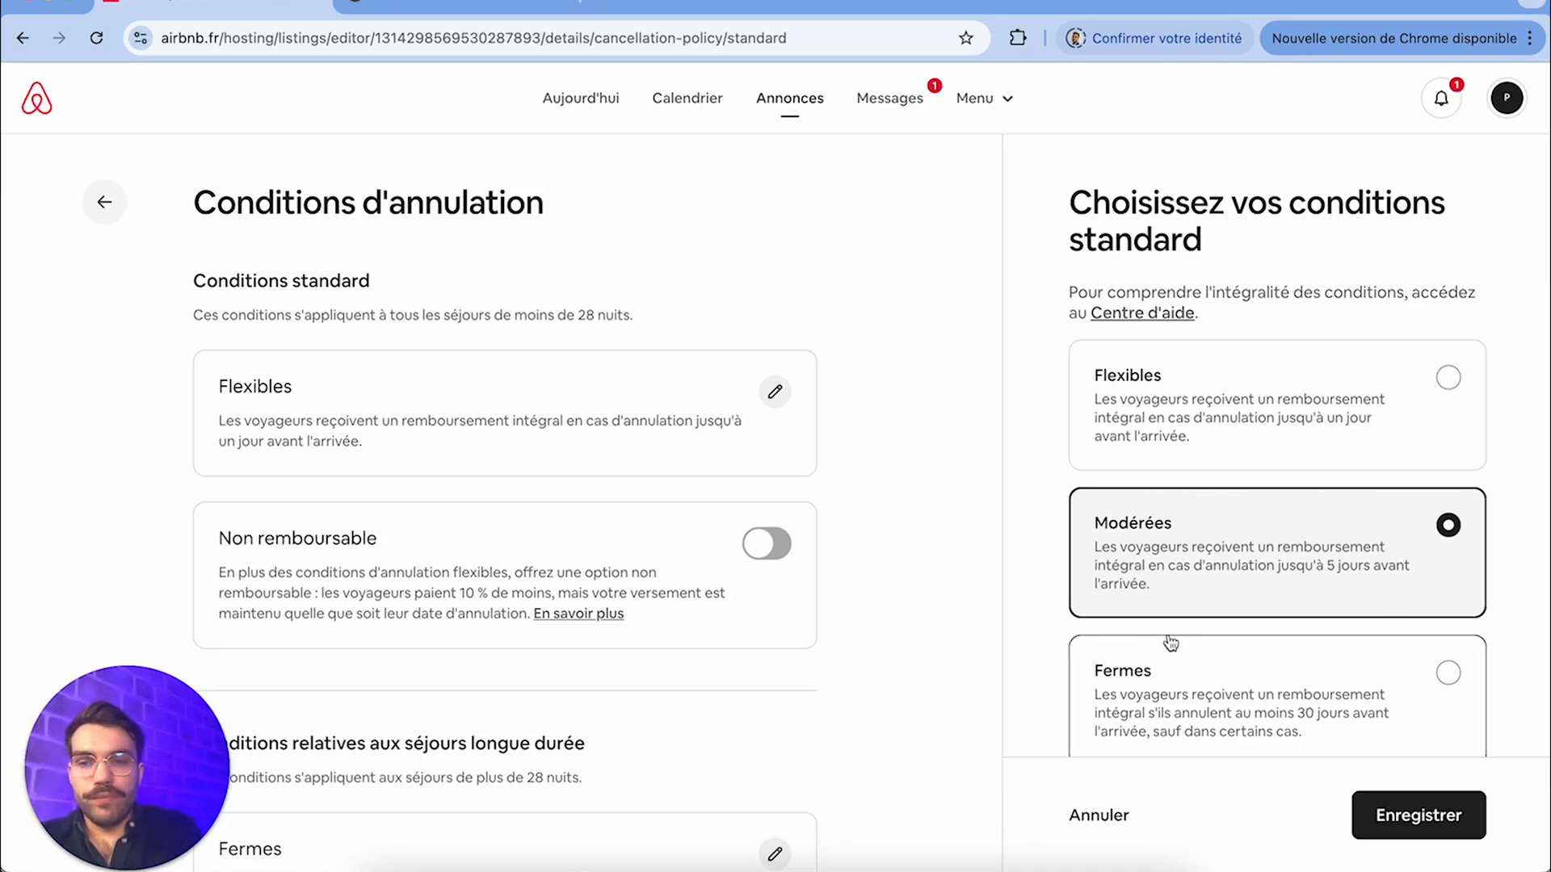
click(1418, 815)
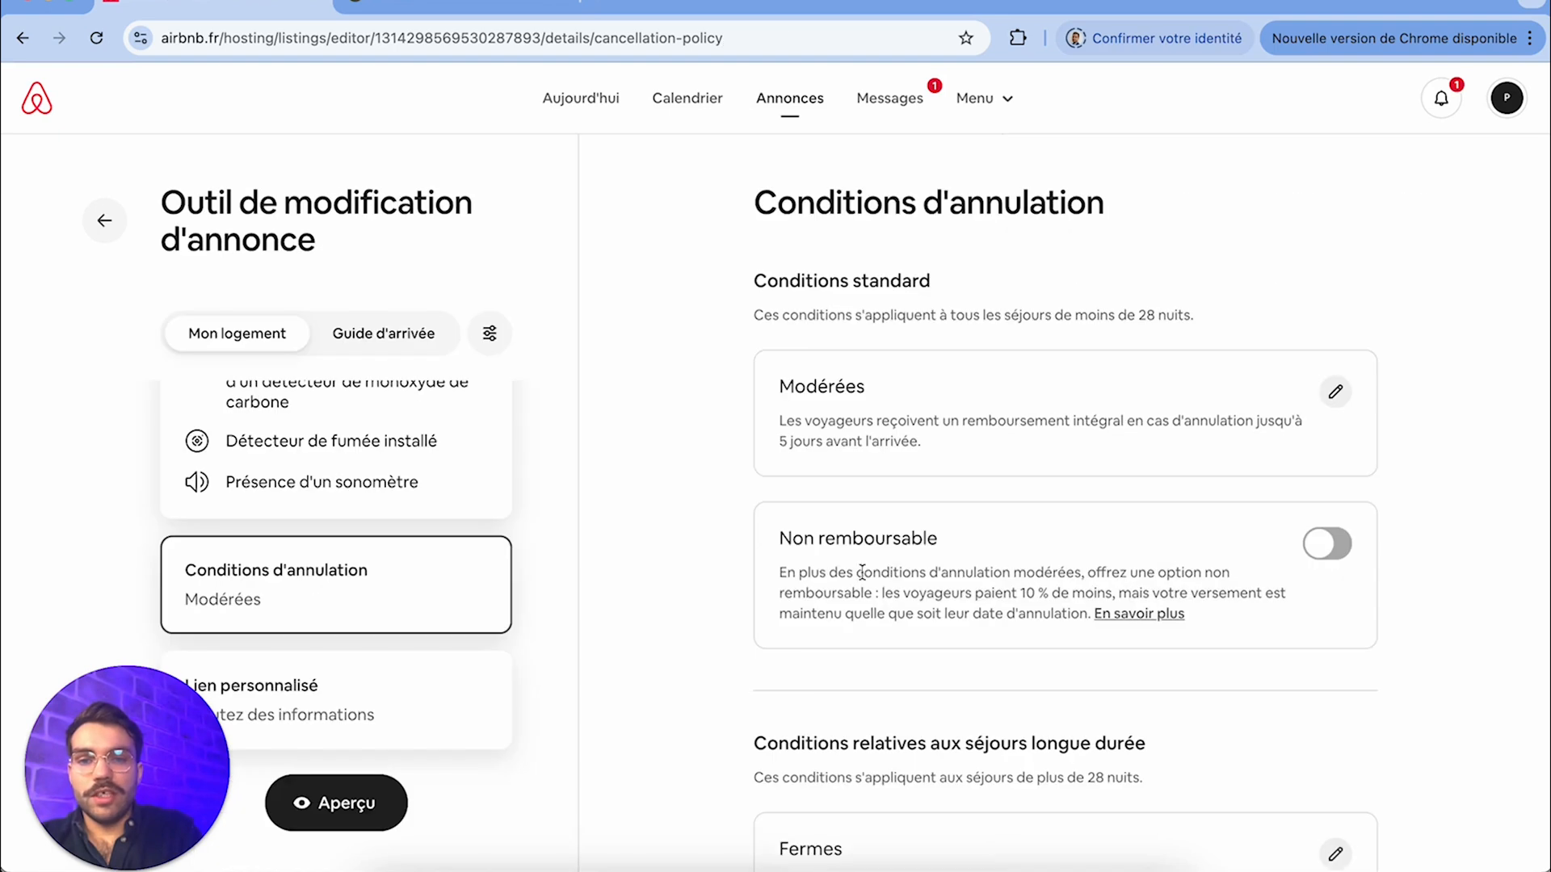
Try out the Non remboursable option in the cancellation conditions and switch it back off
scroll(1265, 600, down, 2)
click(1319, 452)
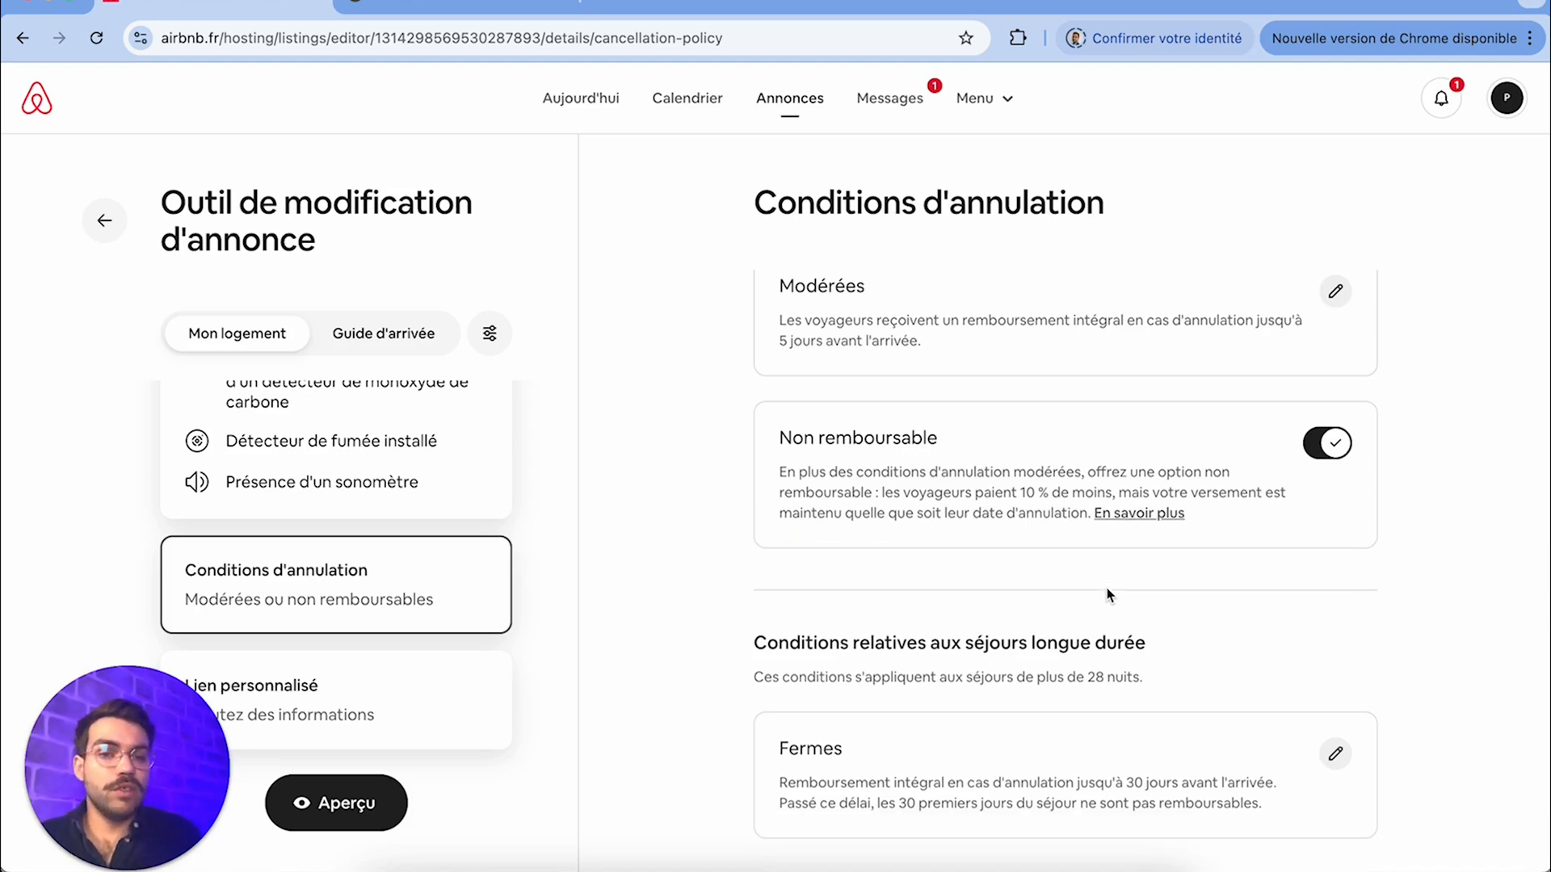
scroll(1048, 584, down, 1)
click(1316, 449)
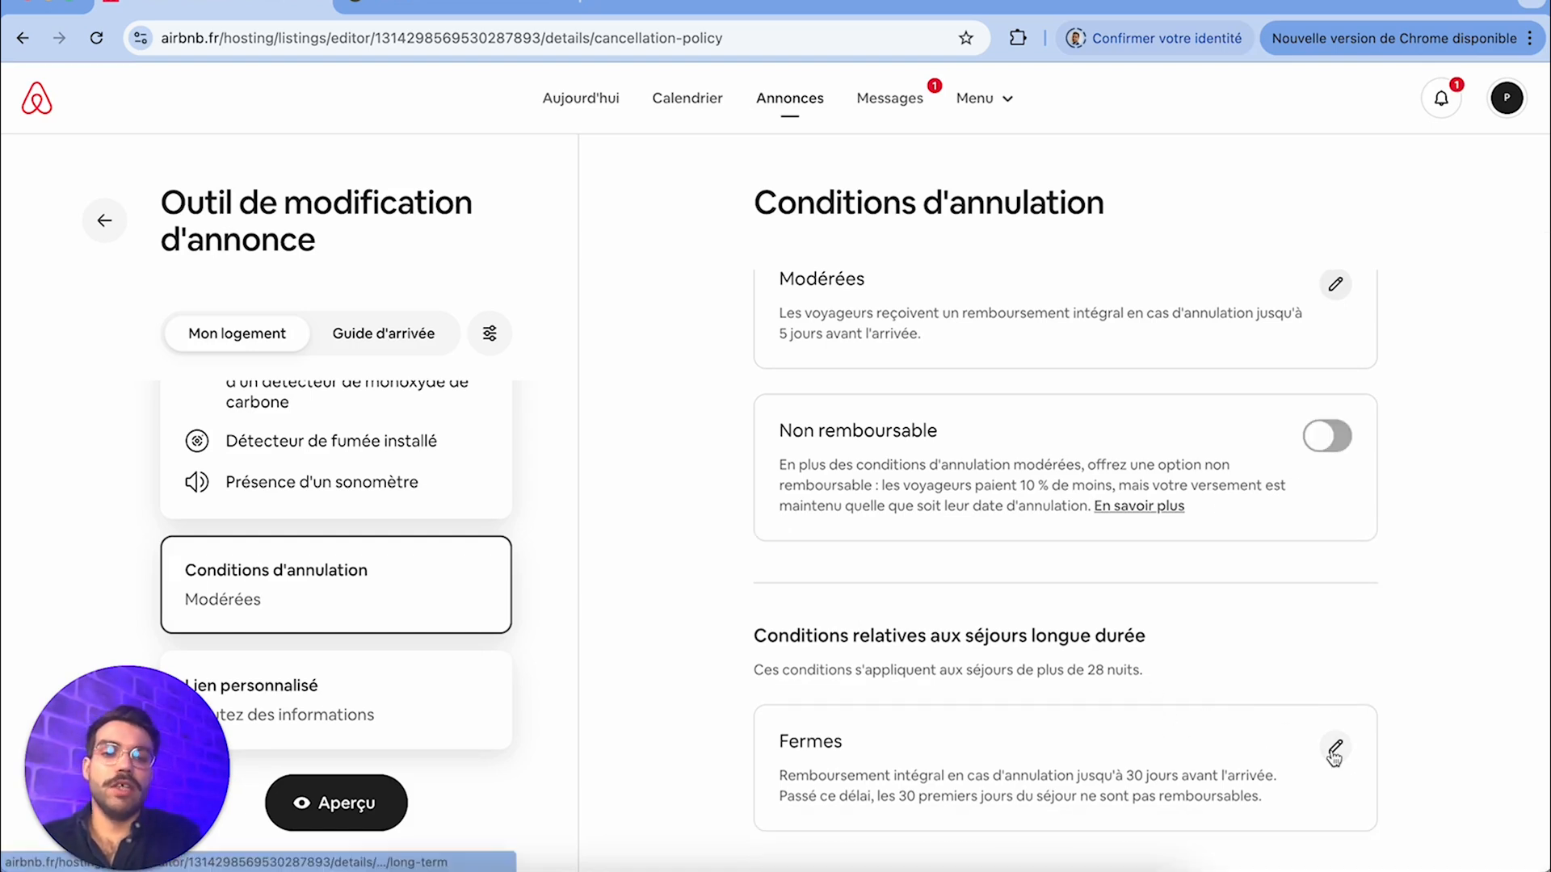
Set the listing's custom link to "annonce" followed by the host's shortened first name and save it
click(446, 710)
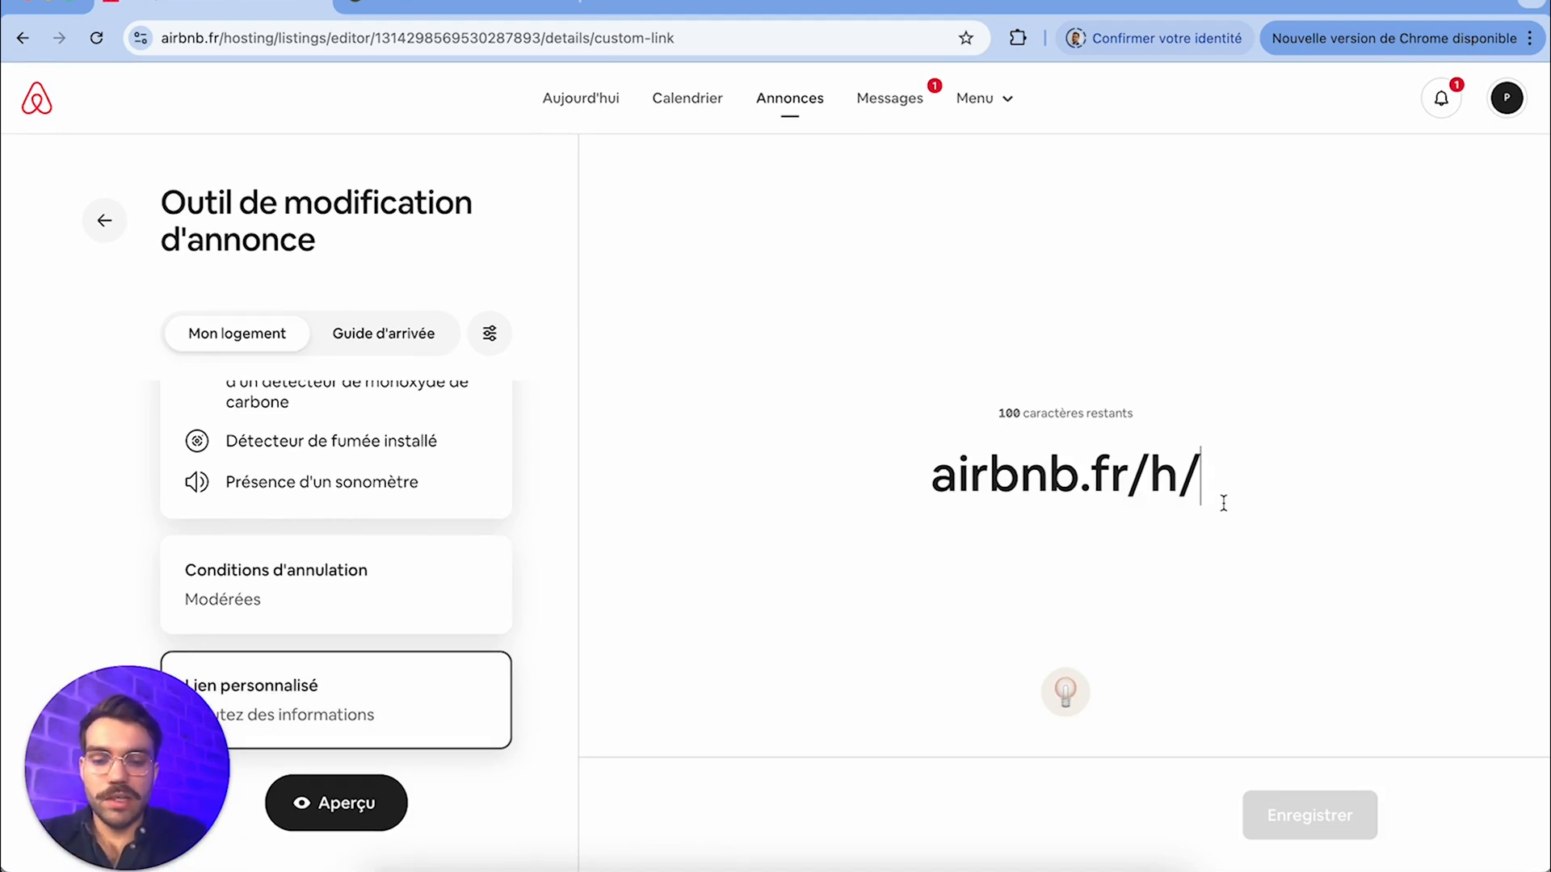
text(annoncephil)
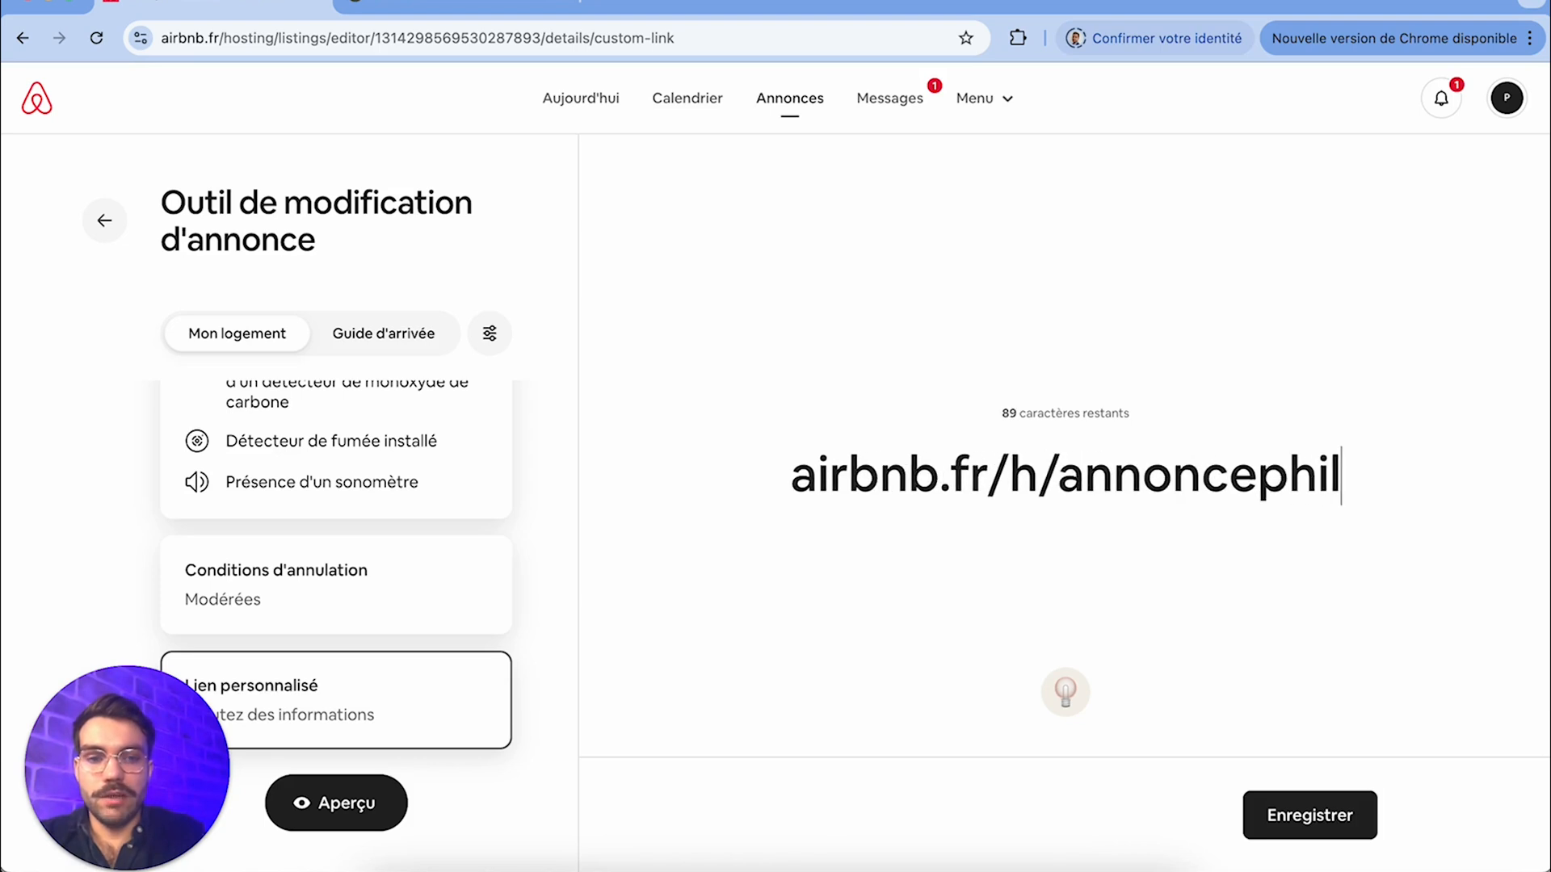
text(em)
click(1295, 821)
Look at the Champs Élysées / Luxe public listing page in the other browser tab and return to the listing editor
click(488, 24)
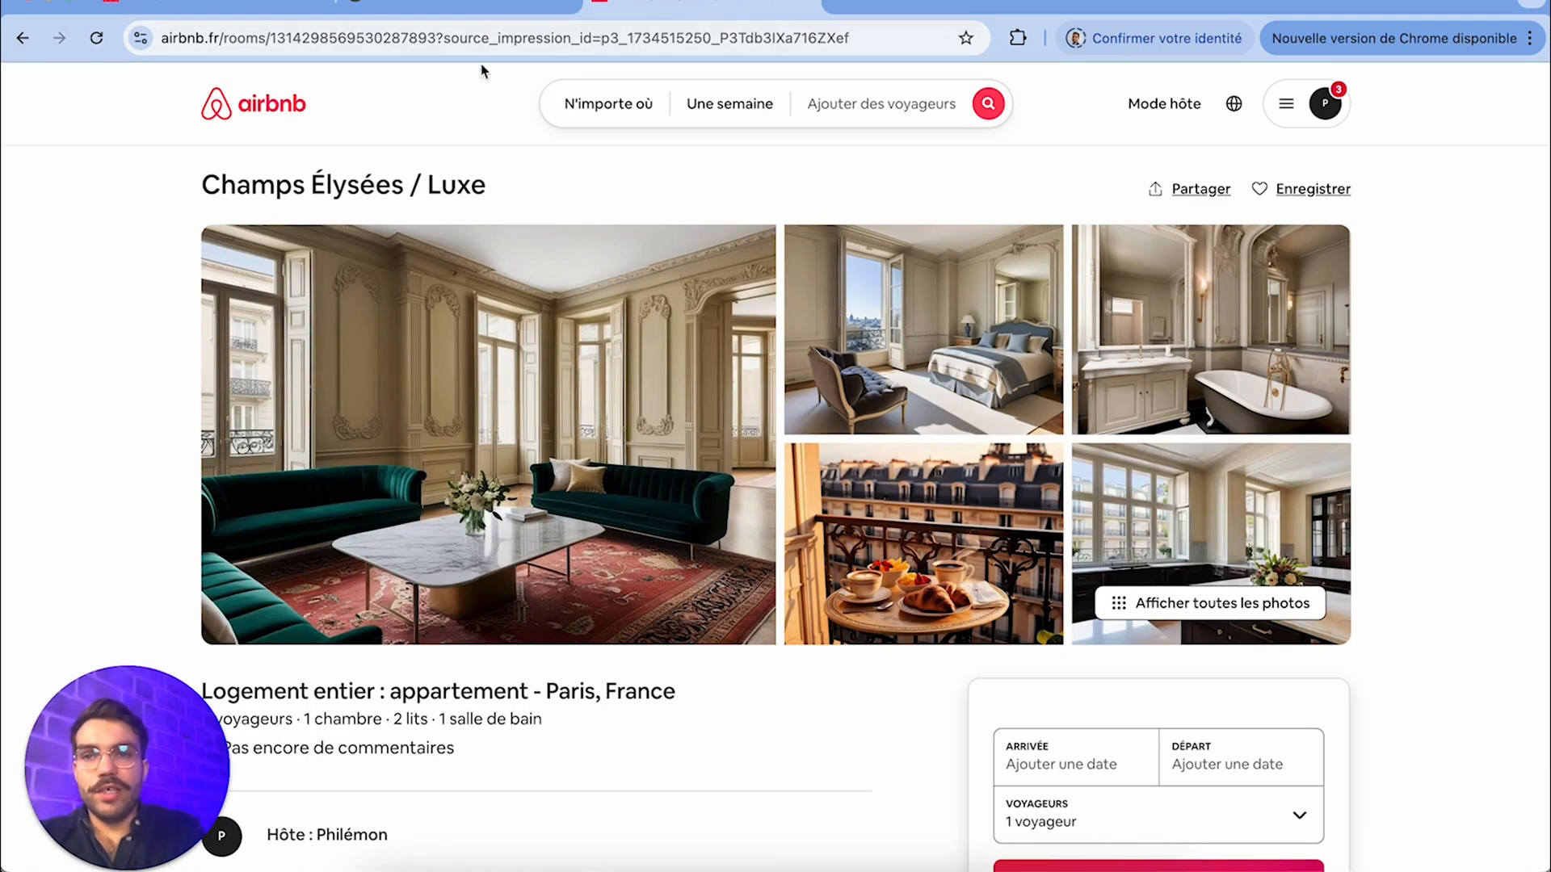
scroll(616, 256, down, 6)
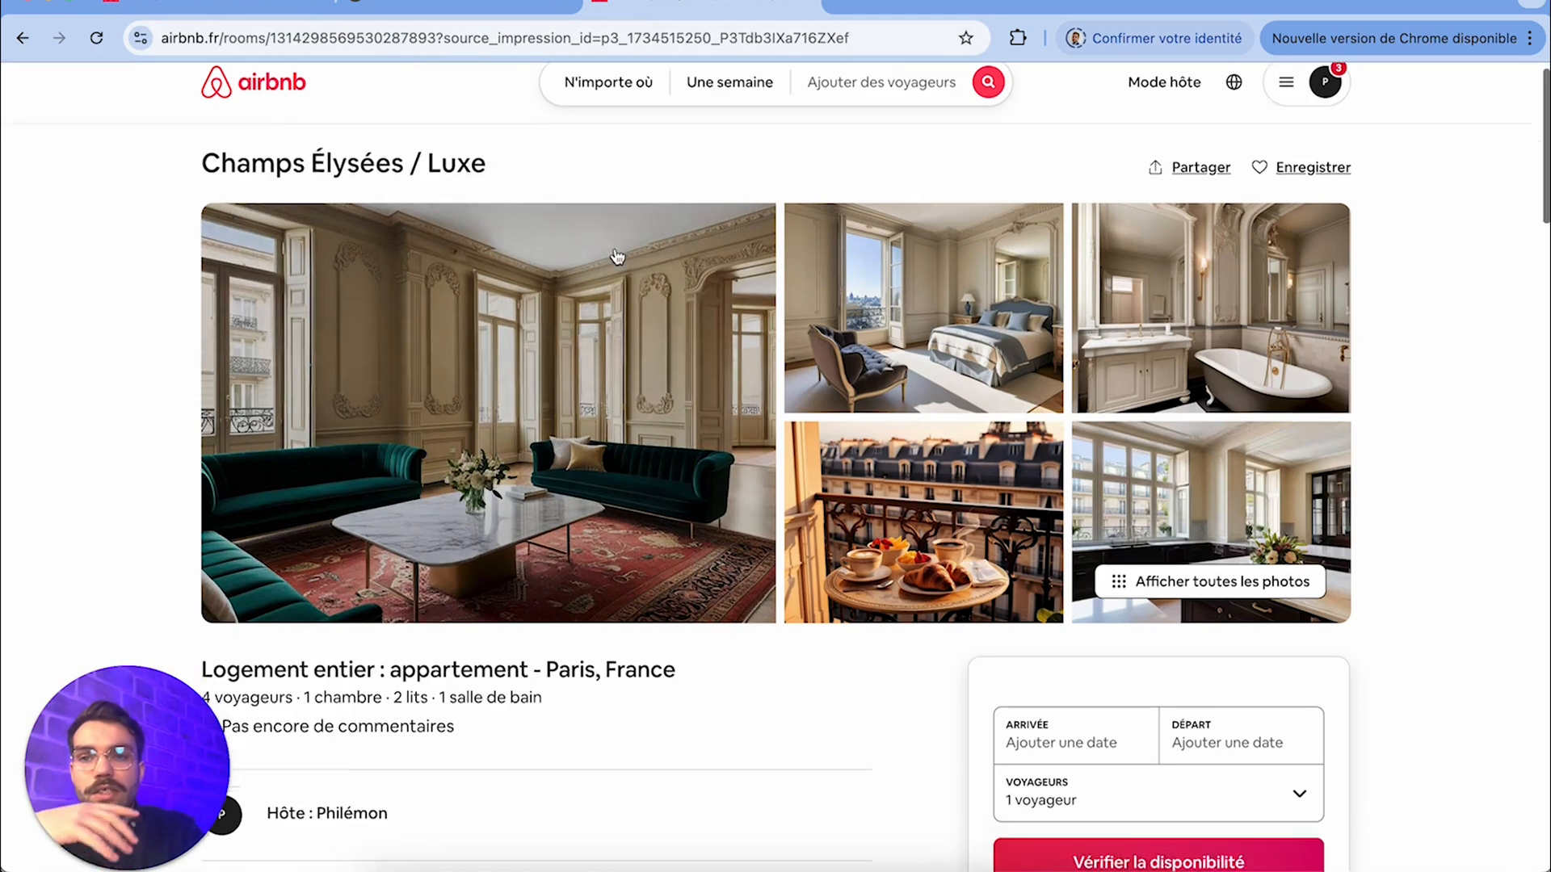
scroll(617, 256, up, 7)
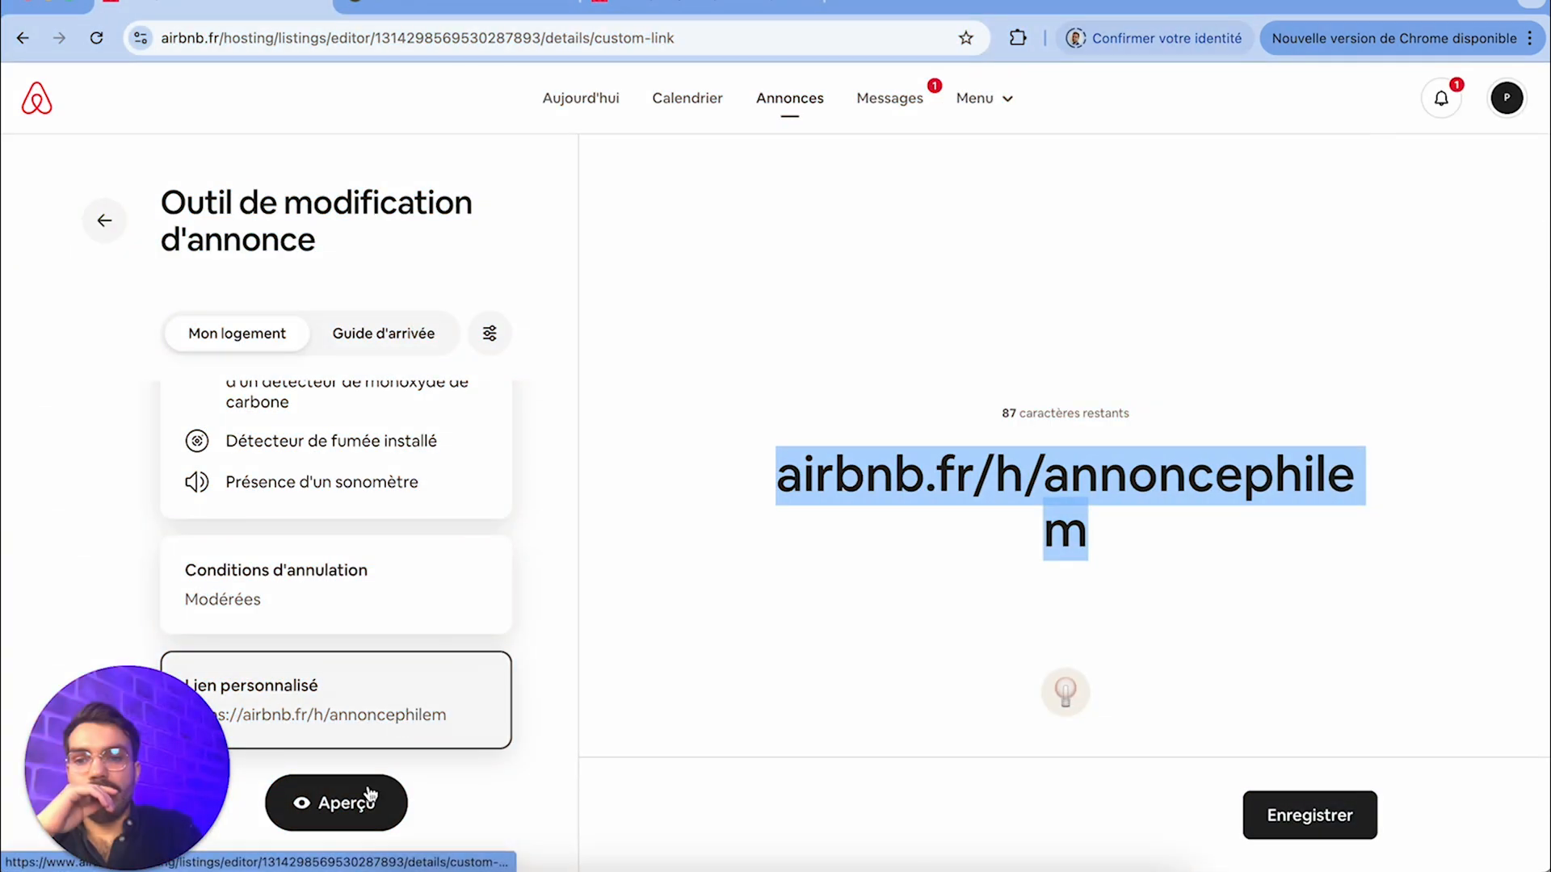
scroll(401, 647, up, 2)
scroll(400, 650, down, 2)
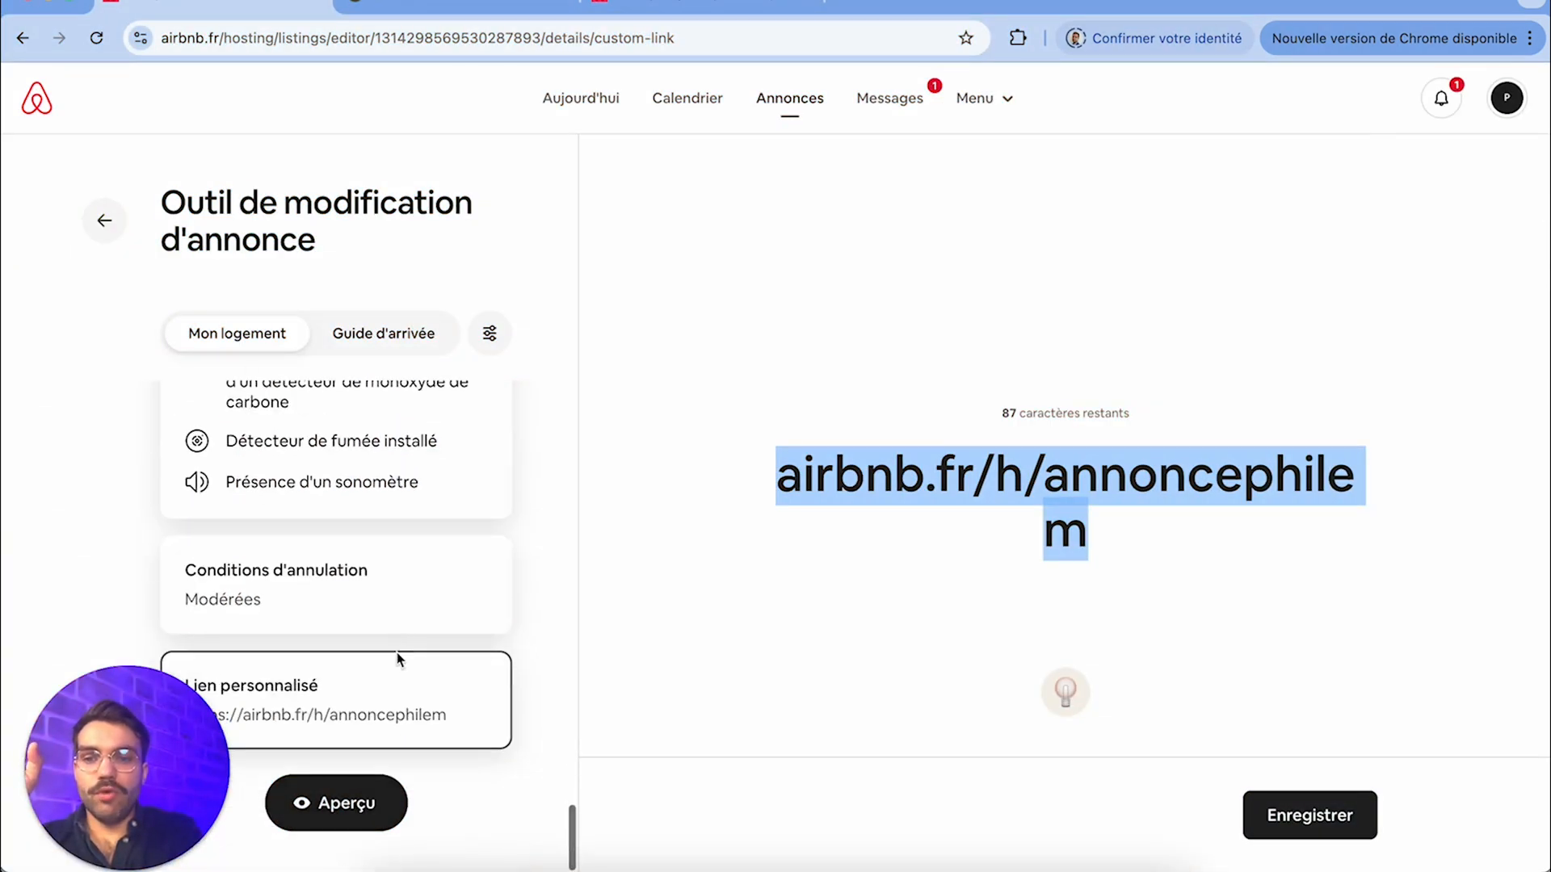
Open the listing preview and look over its desktop version
click(356, 816)
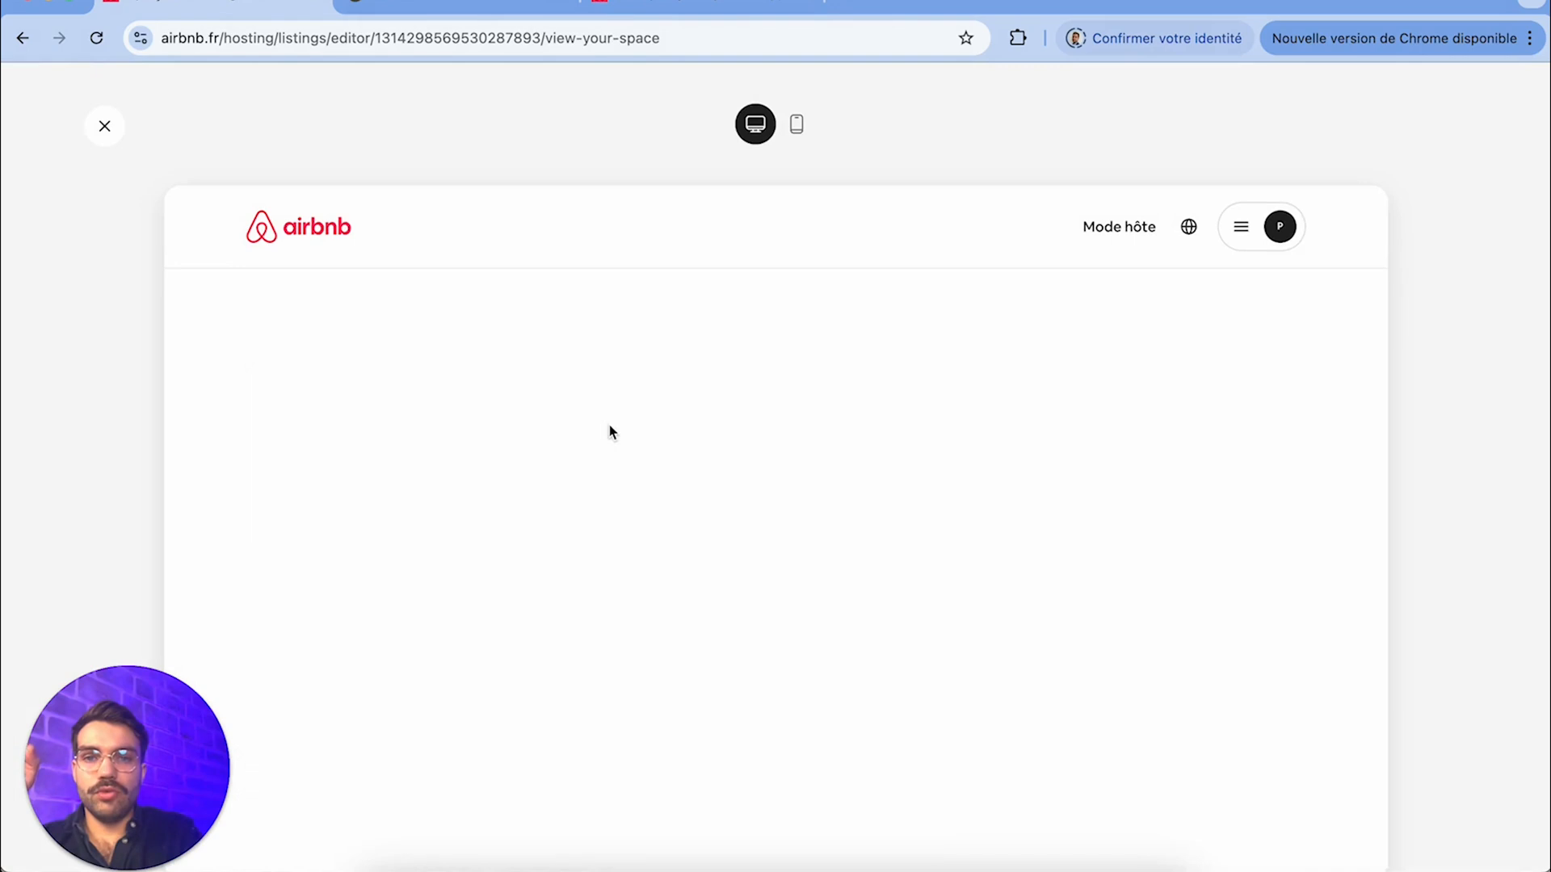
scroll(701, 536, down, 2)
scroll(701, 536, down, 5)
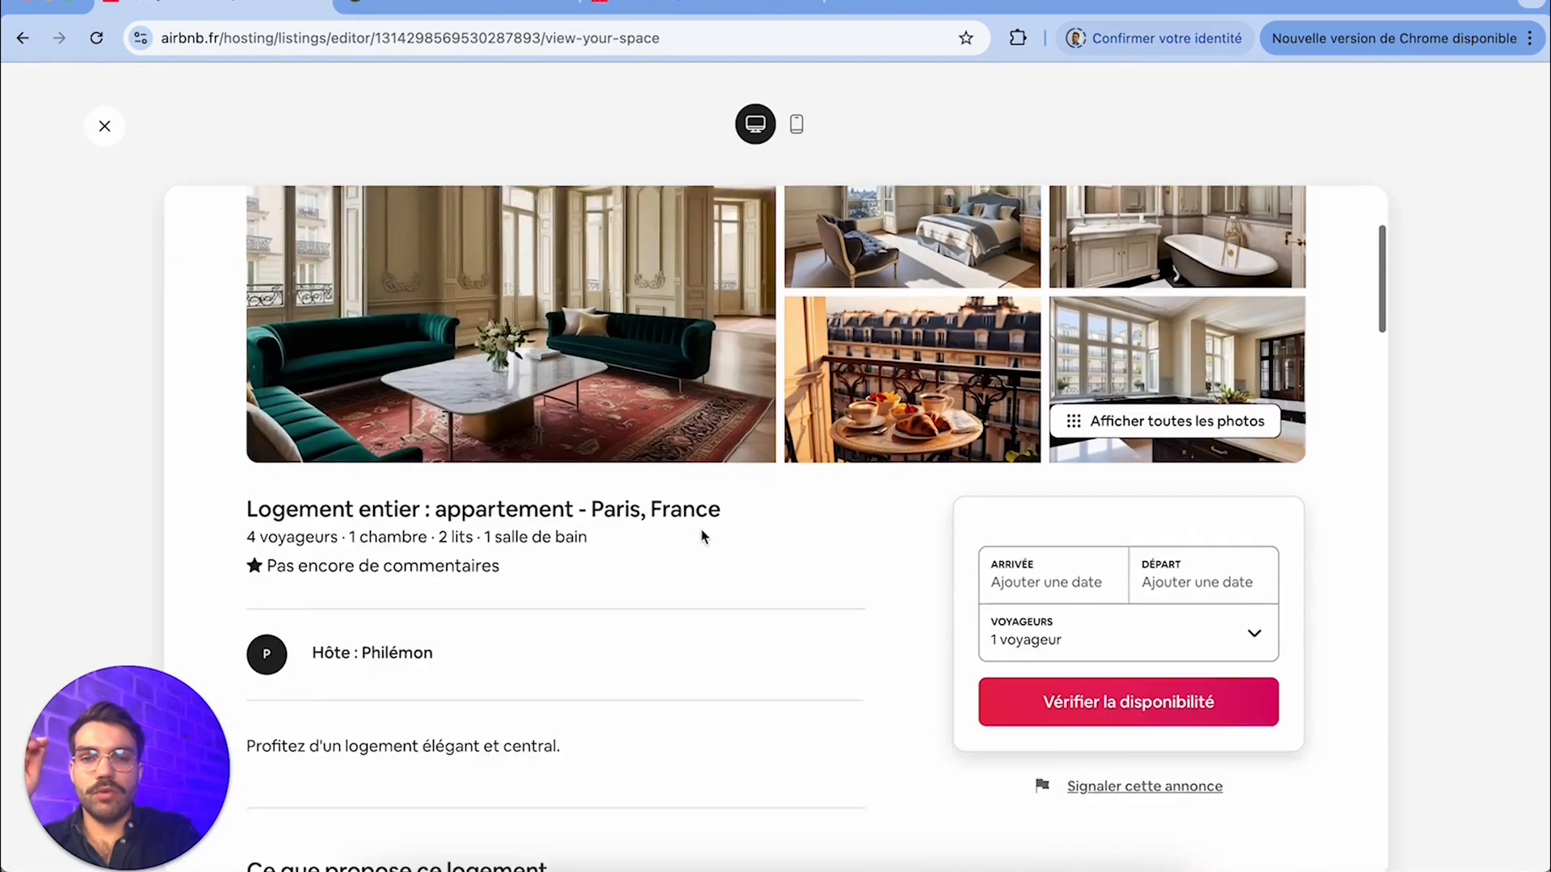
scroll(703, 535, up, 7)
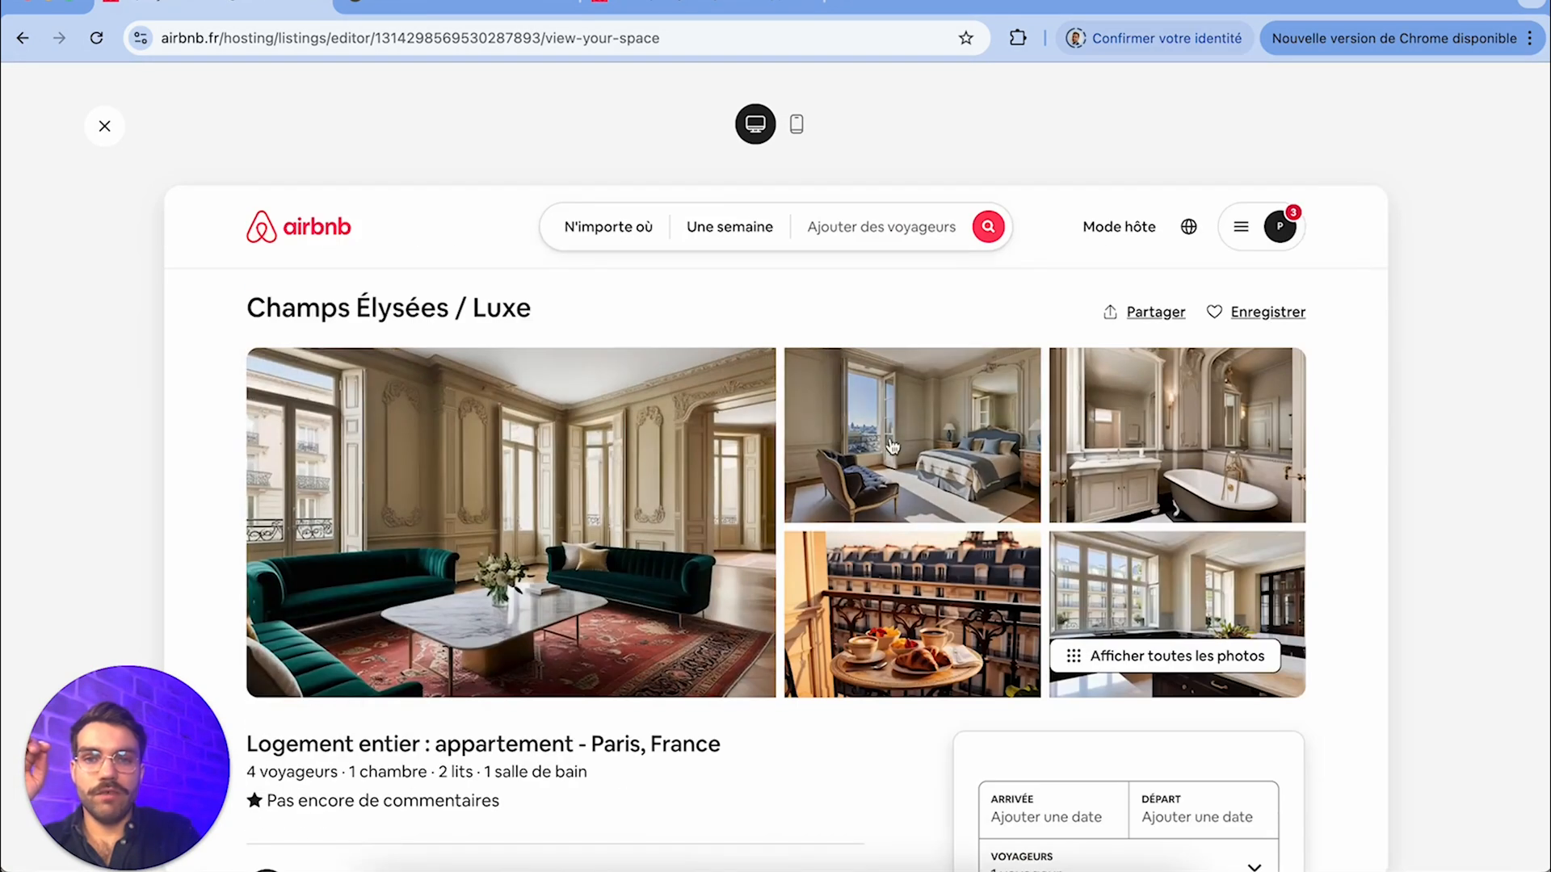
Switch the preview to the mobile version, browse the apartment's photos and return to the listing
click(797, 124)
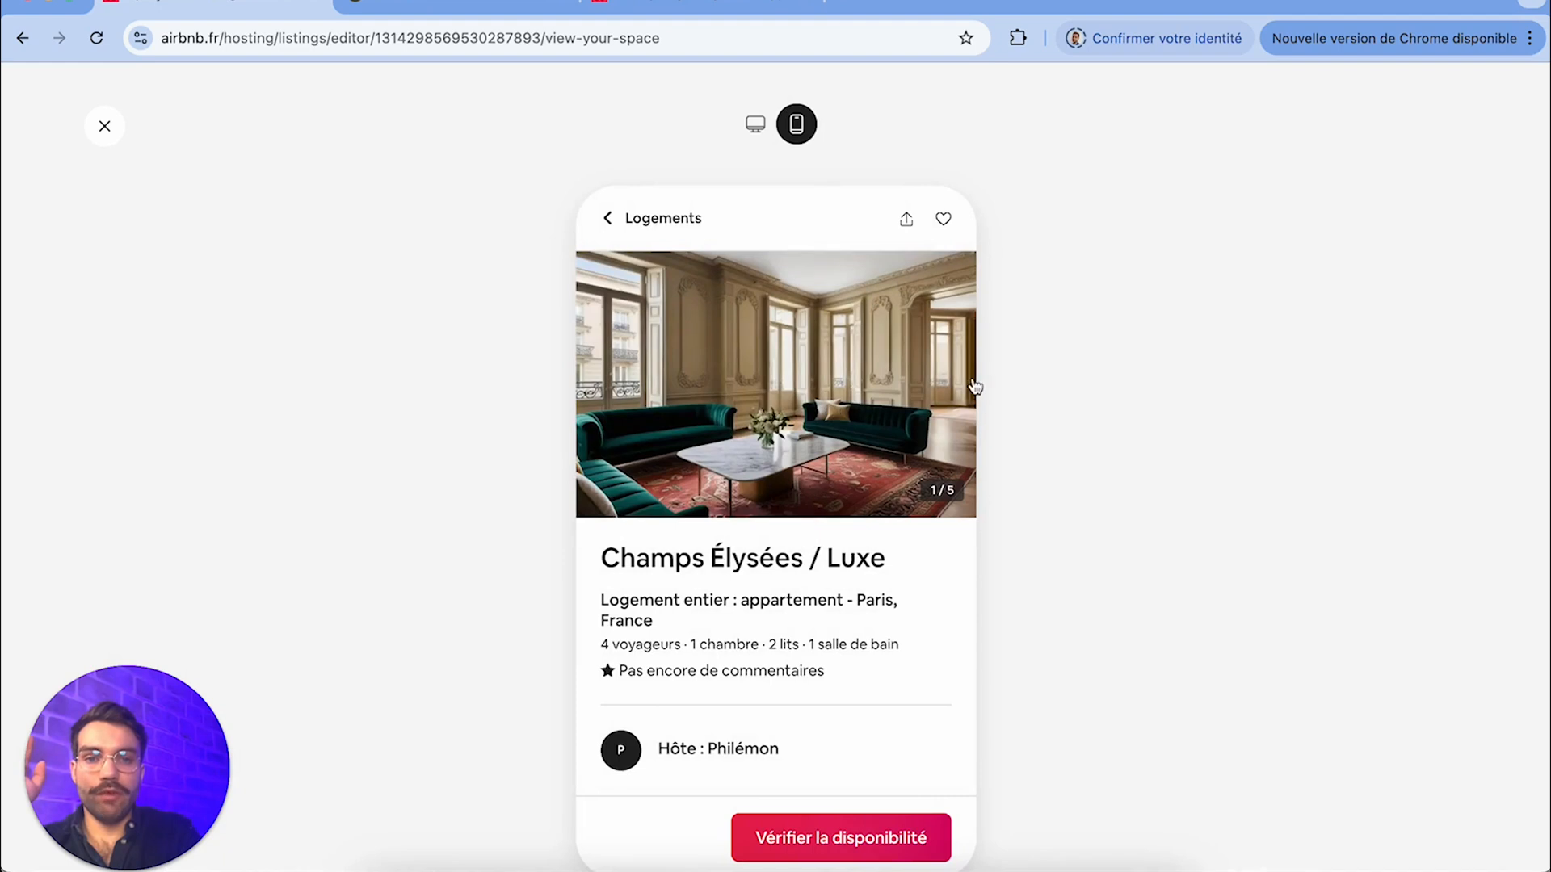
click(826, 335)
scroll(752, 697, down, 5)
scroll(750, 696, down, 10)
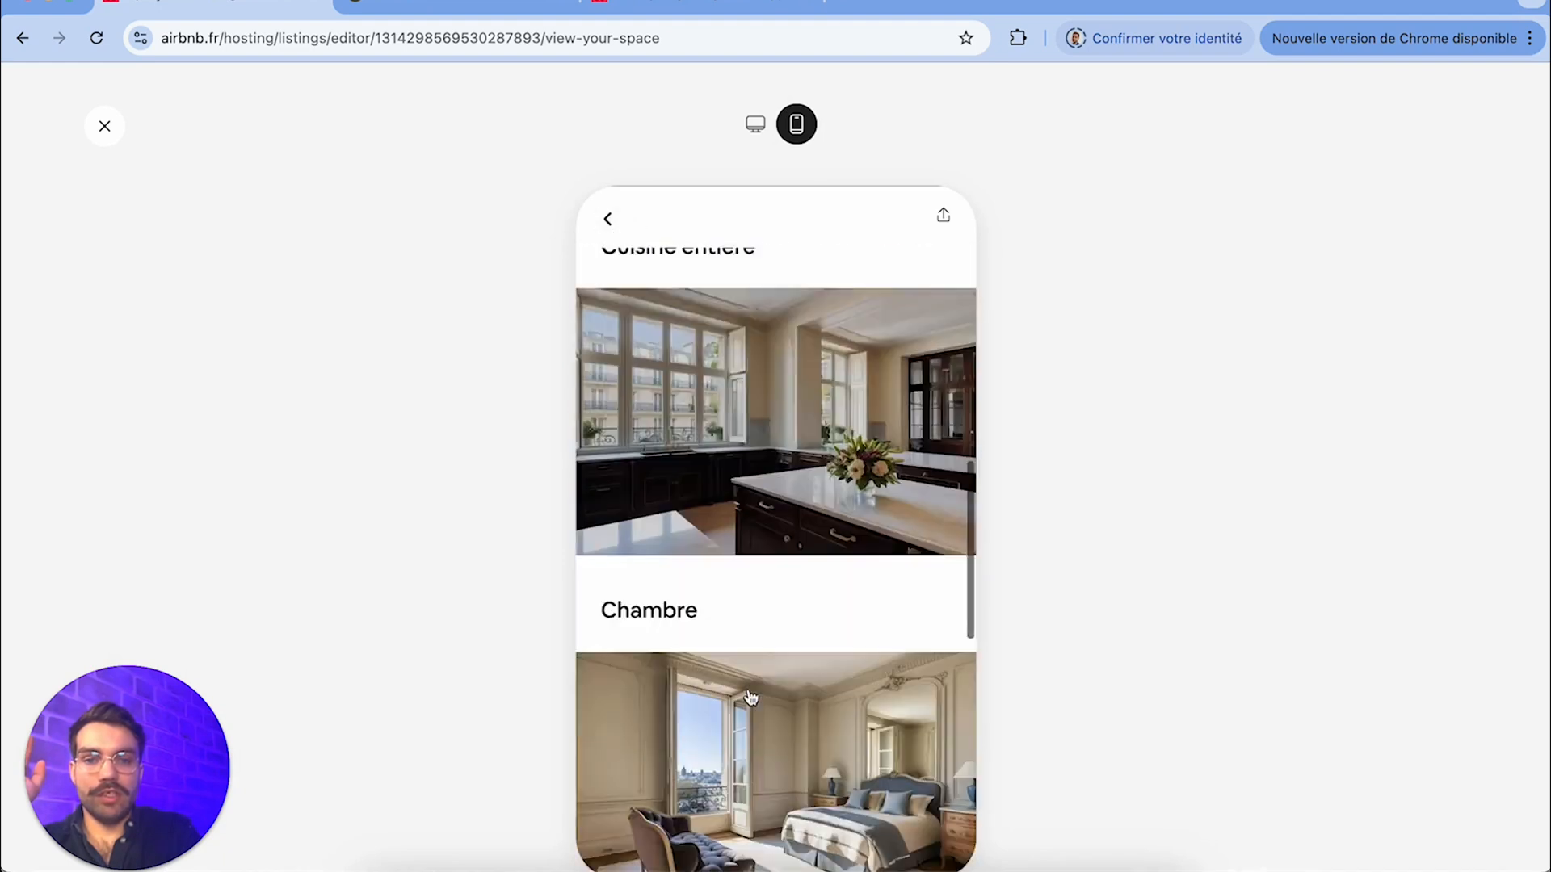
click(609, 218)
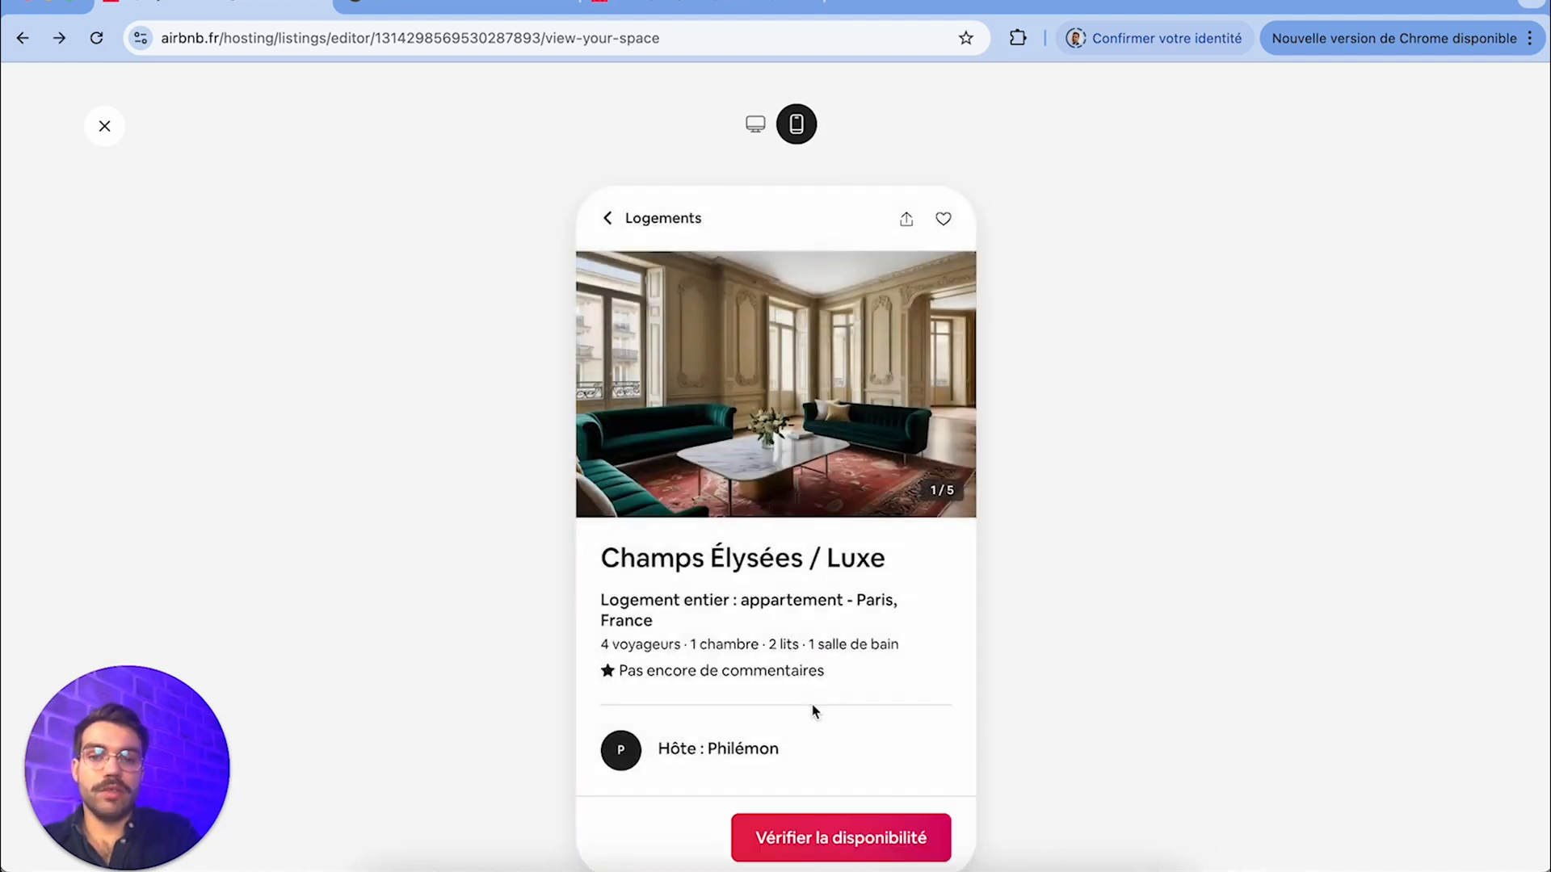
Review the full list of amenities in the mobile preview, including the Non inclus items, and return to the listing
scroll(814, 709, down, 5)
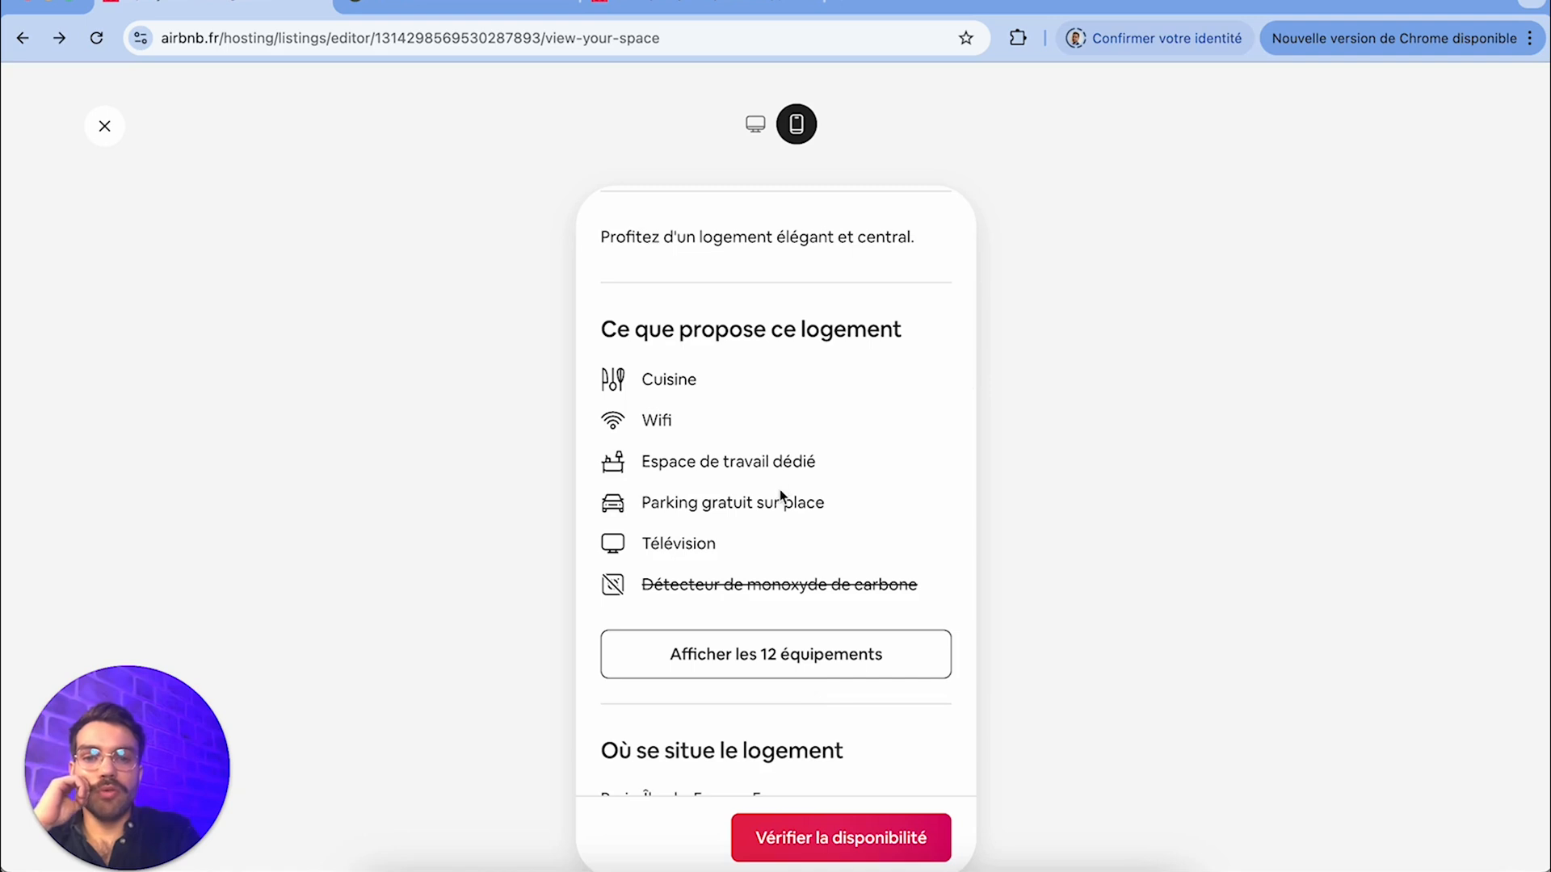
click(780, 654)
scroll(736, 506, down, 15)
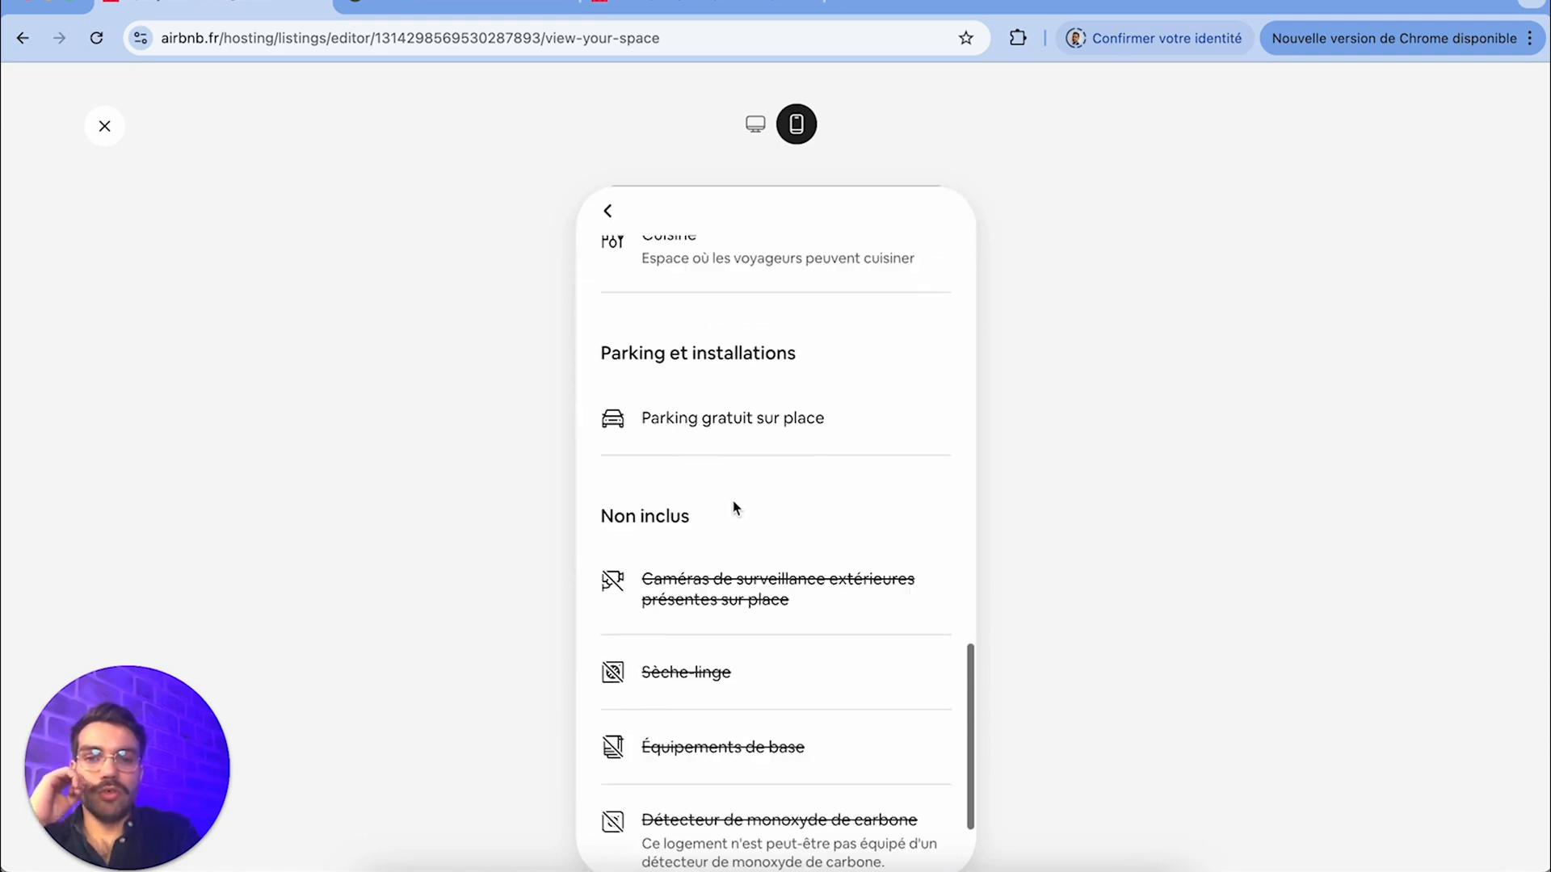
scroll(735, 507, down, 3)
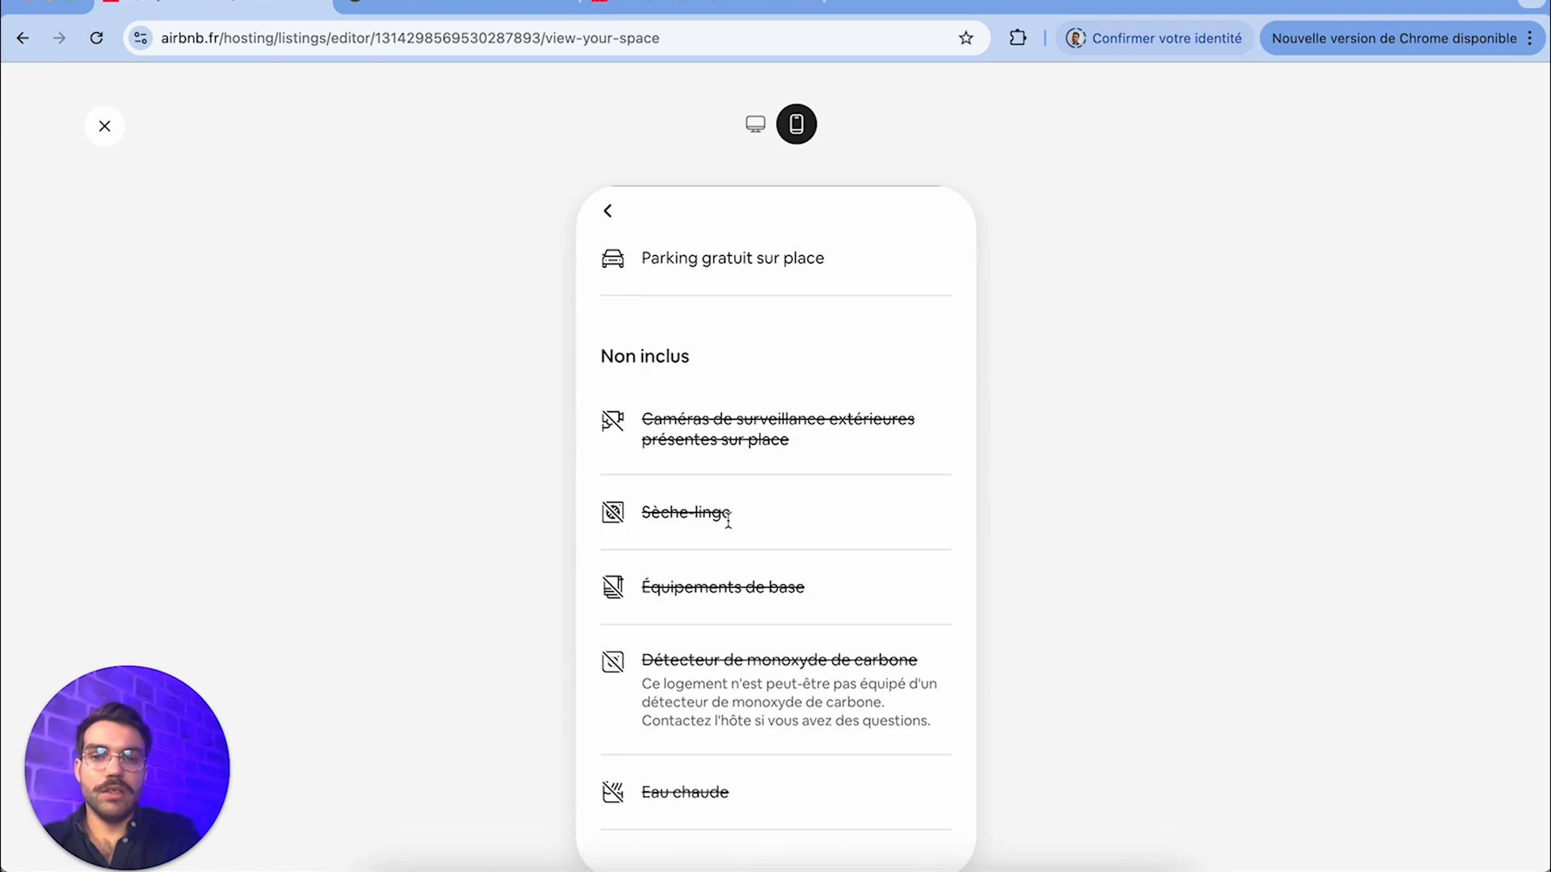
drag(731, 517, 661, 515)
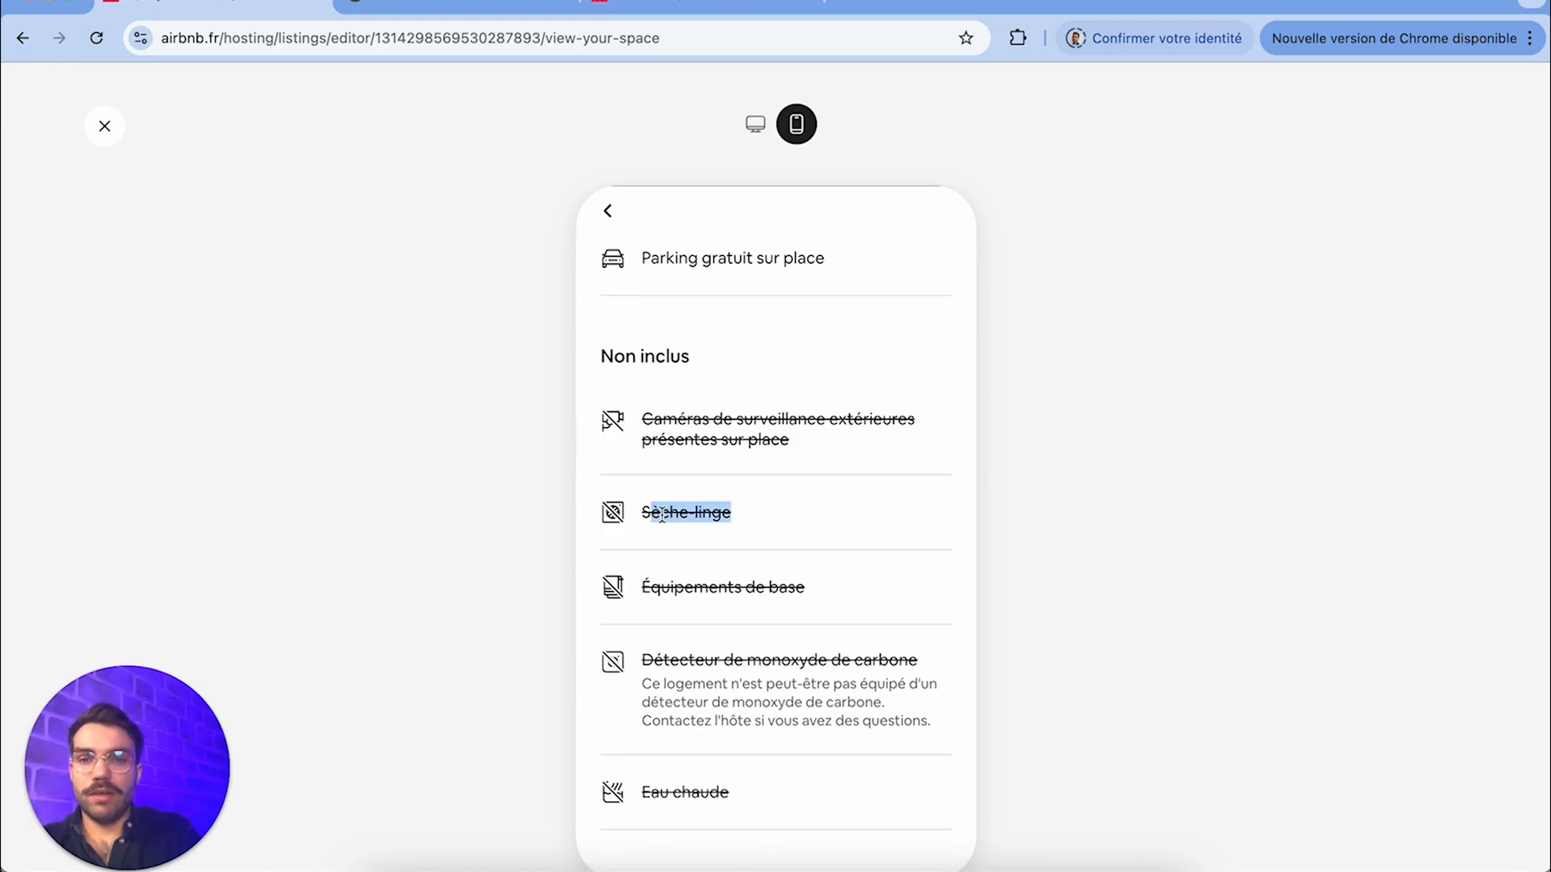
click(661, 514)
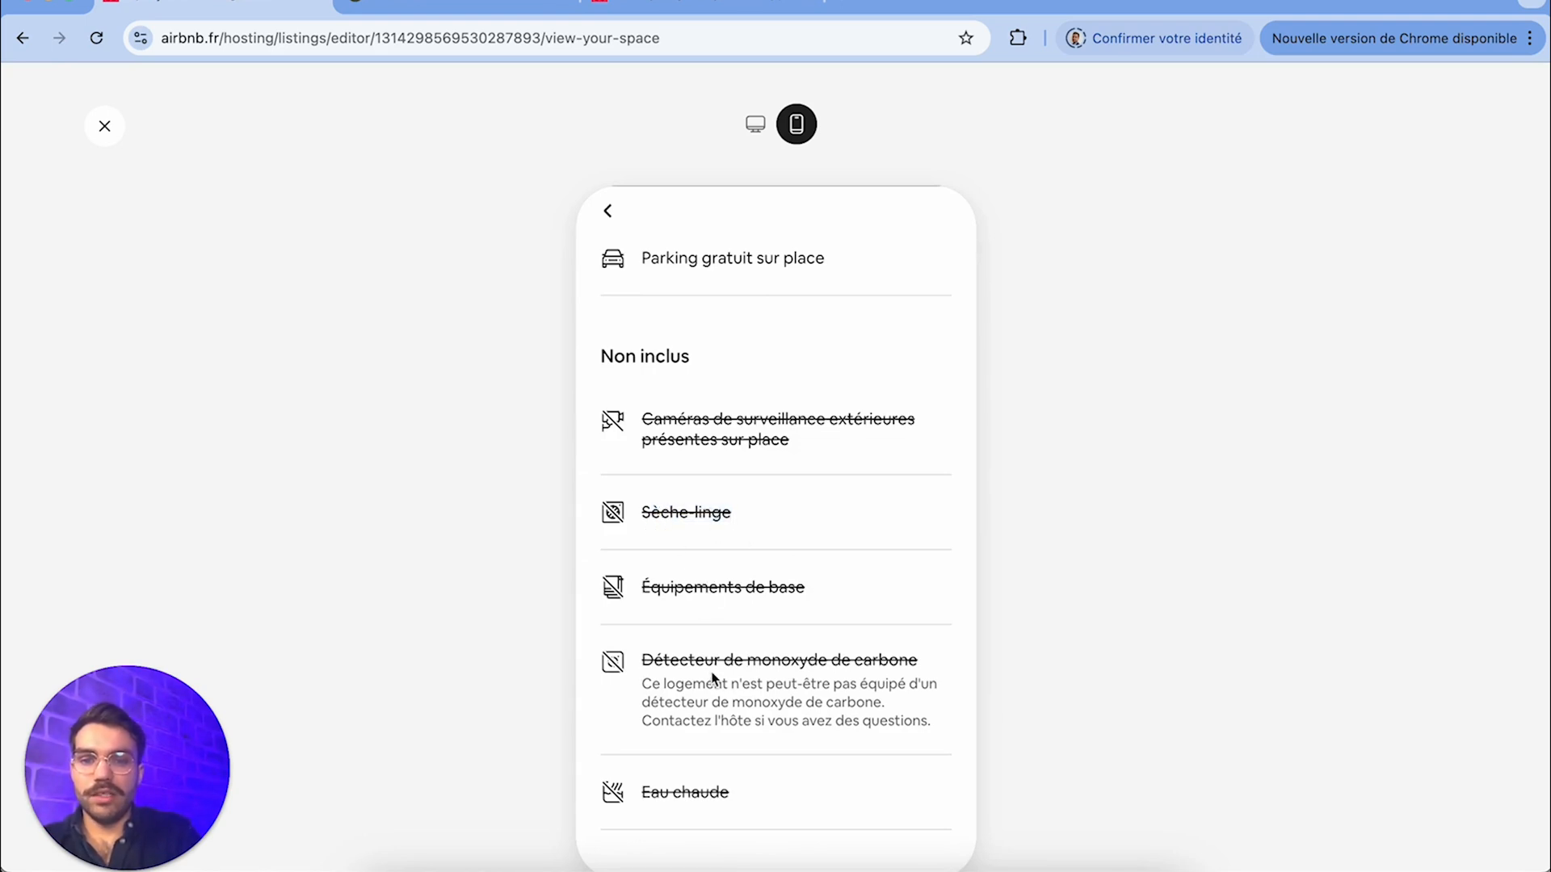
drag(777, 783, 644, 404)
click(644, 404)
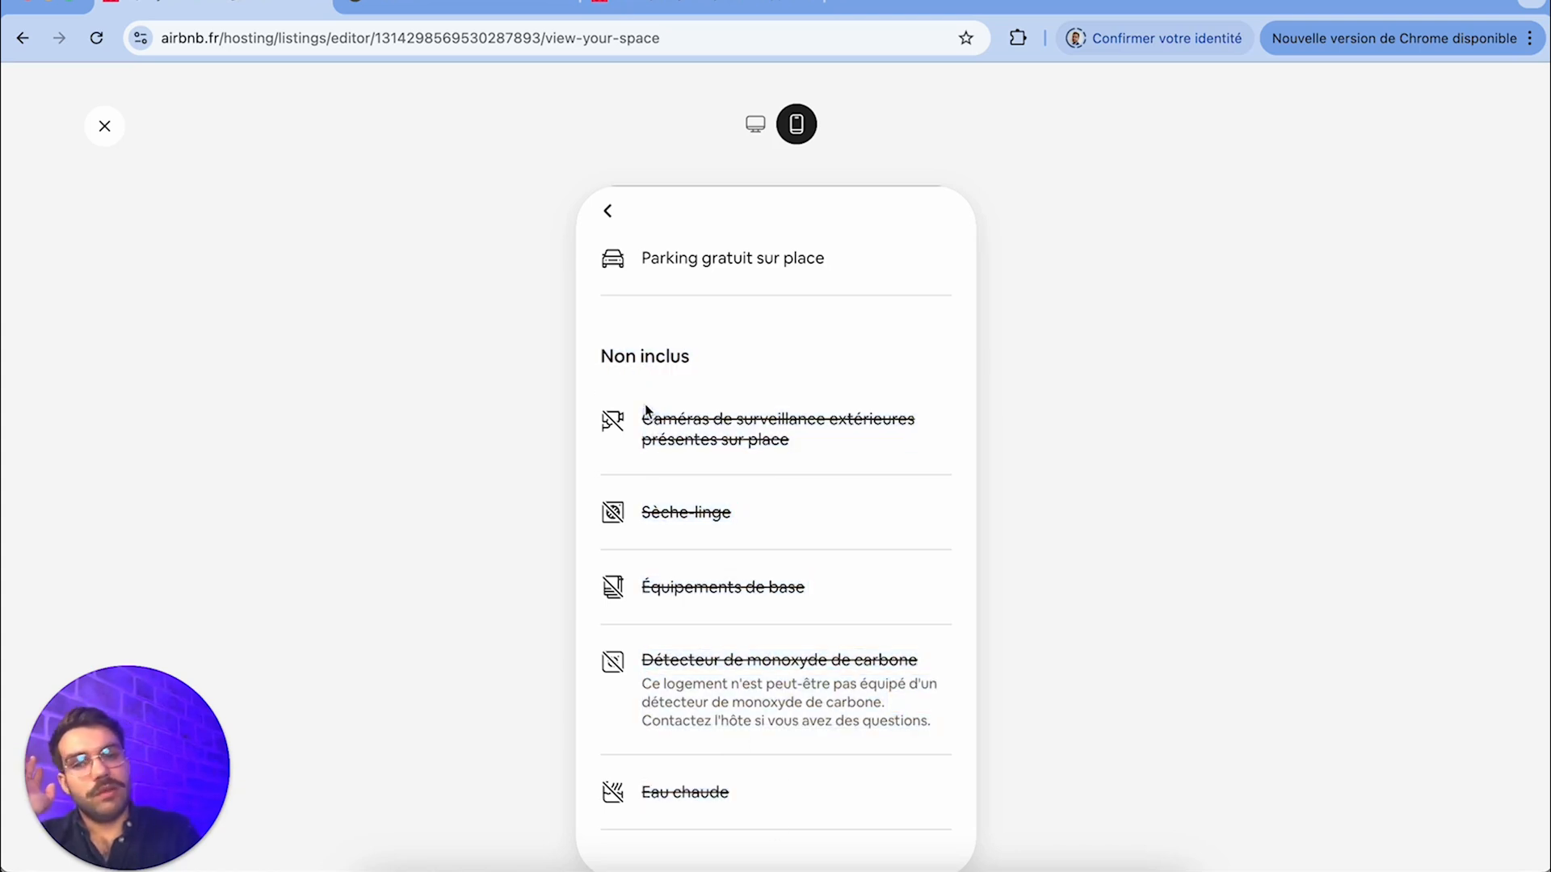
click(607, 212)
Look through the location and remaining sections of the mobile preview and close the preview
scroll(784, 580, down, 3)
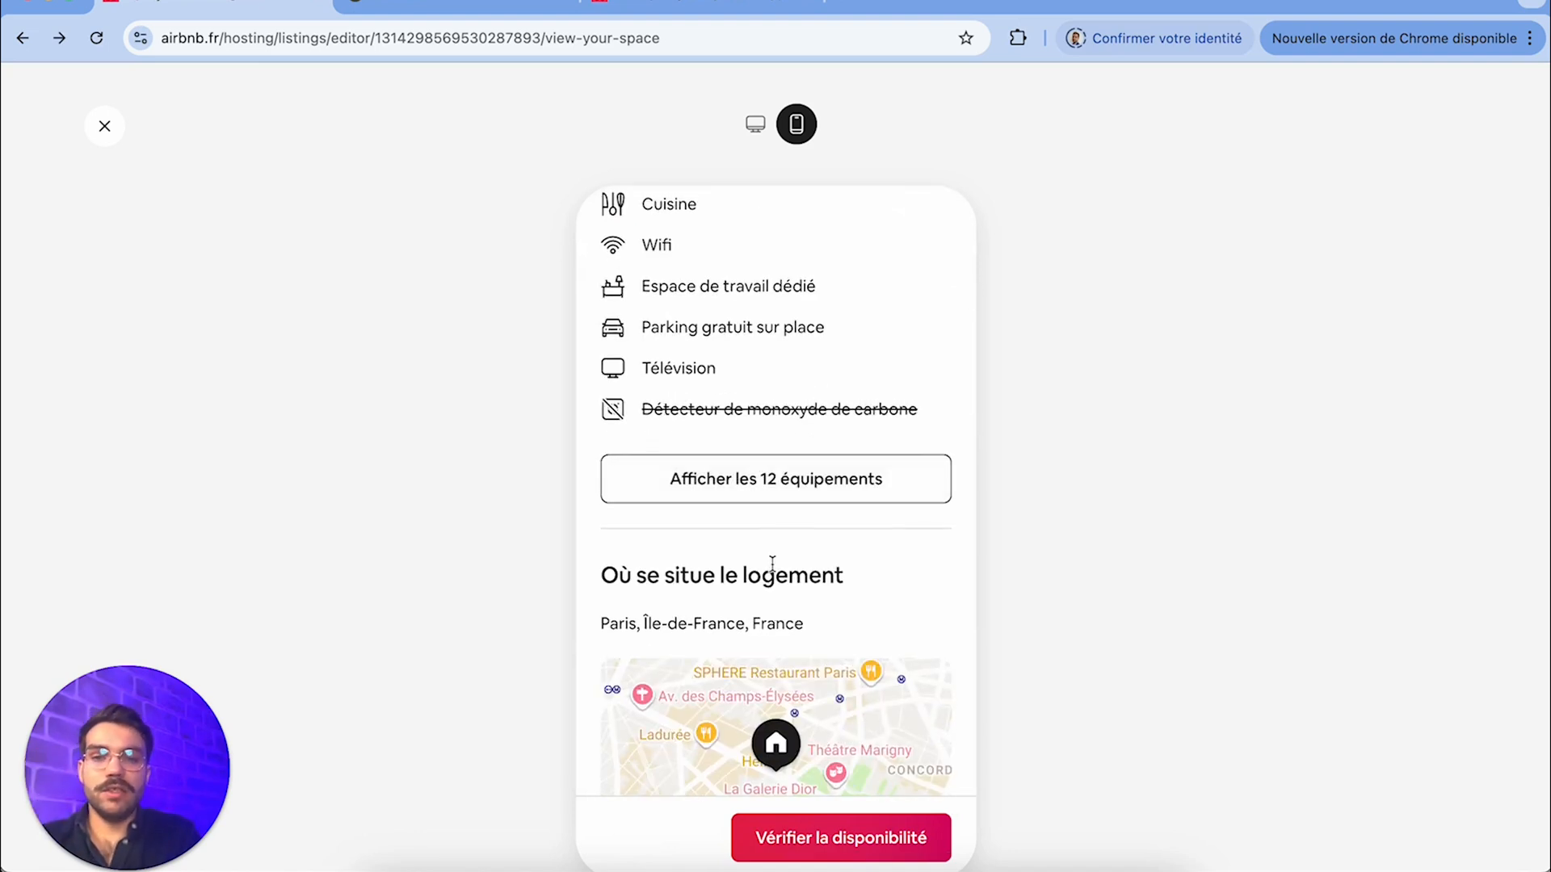
scroll(828, 675, down, 5)
scroll(829, 675, up, 15)
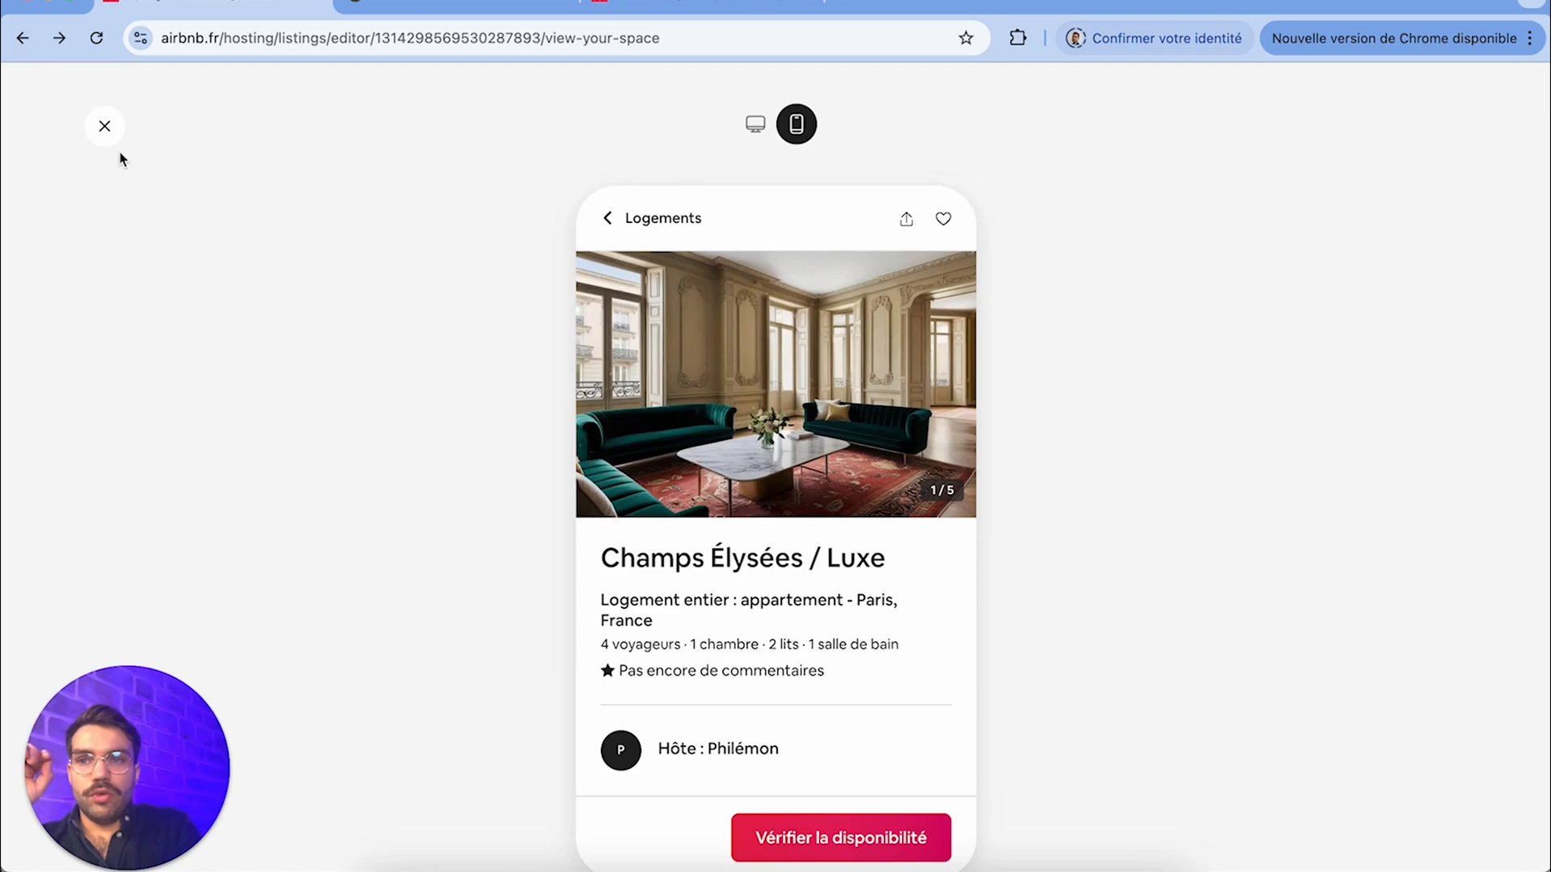
click(110, 137)
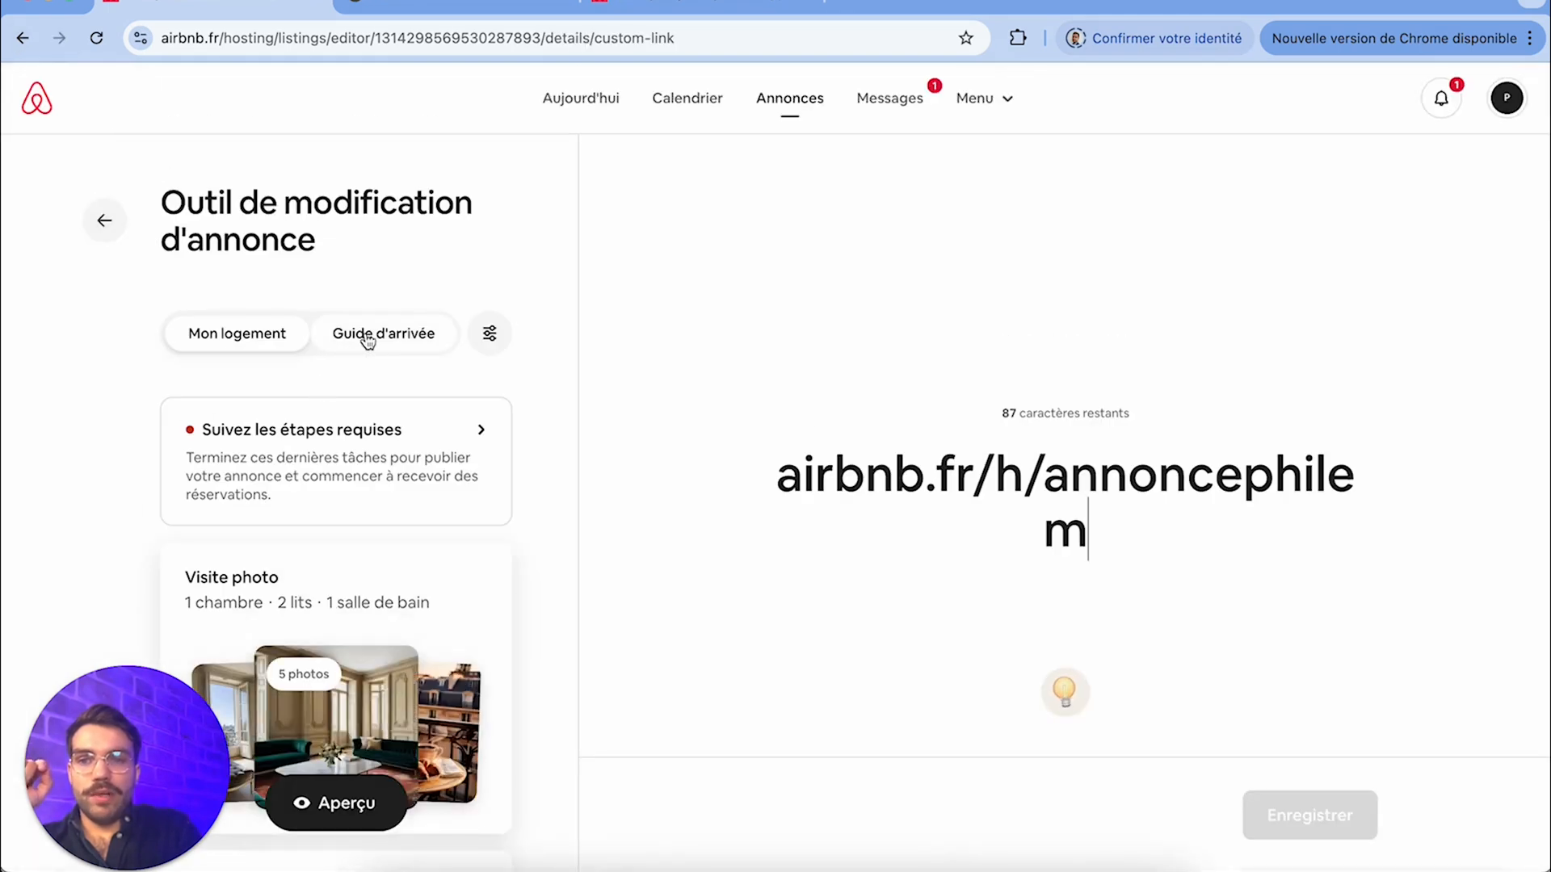
Open the arrival guide and look over the check-in and checkout times and the Itinéraire section
click(368, 338)
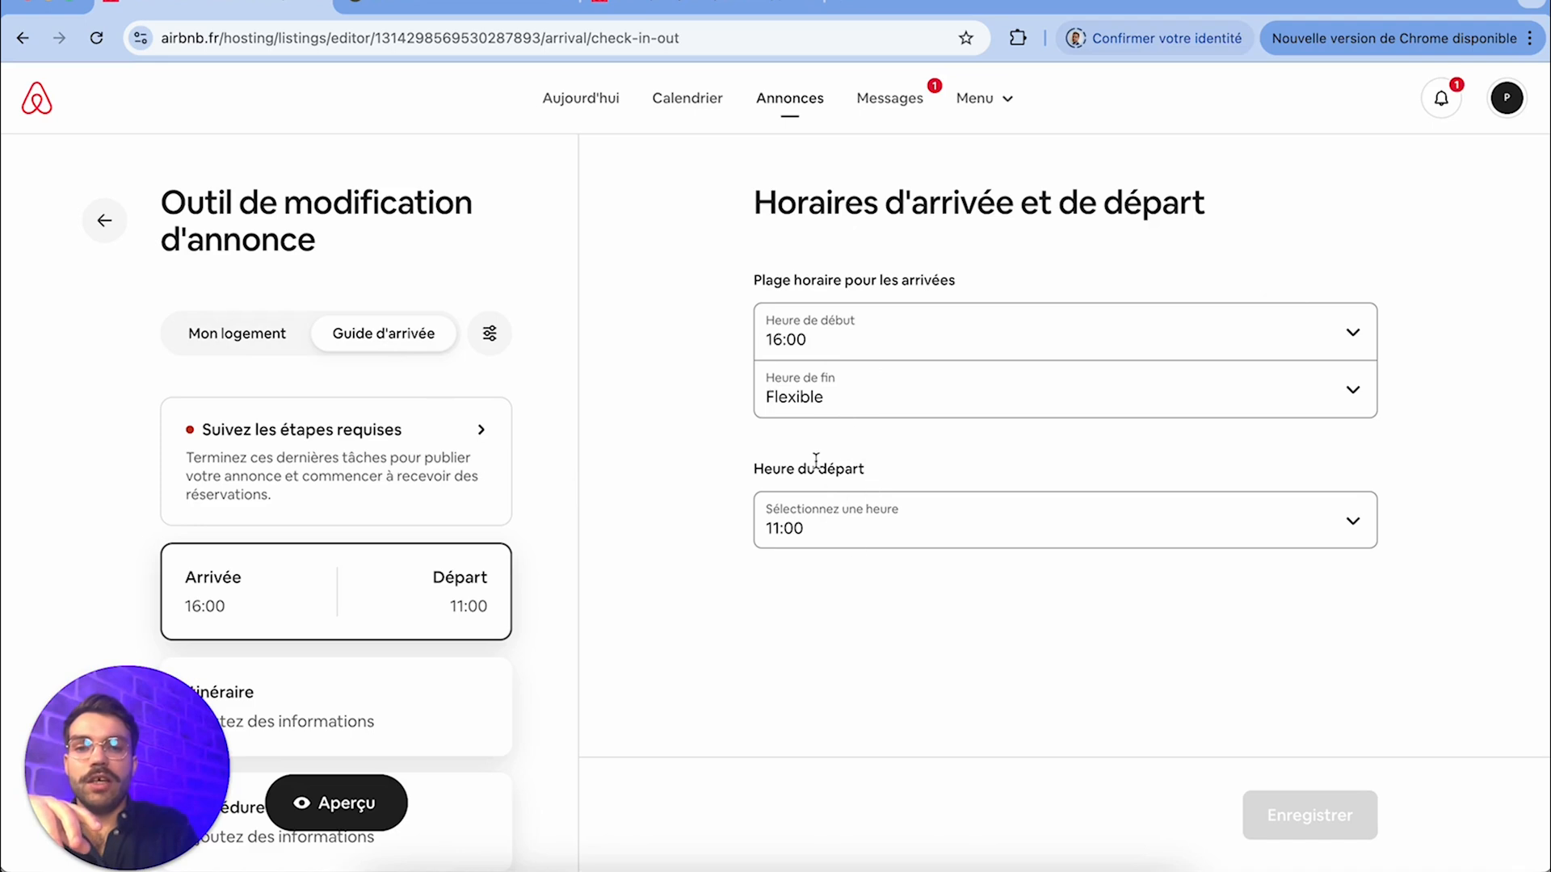
scroll(426, 651, down, 3)
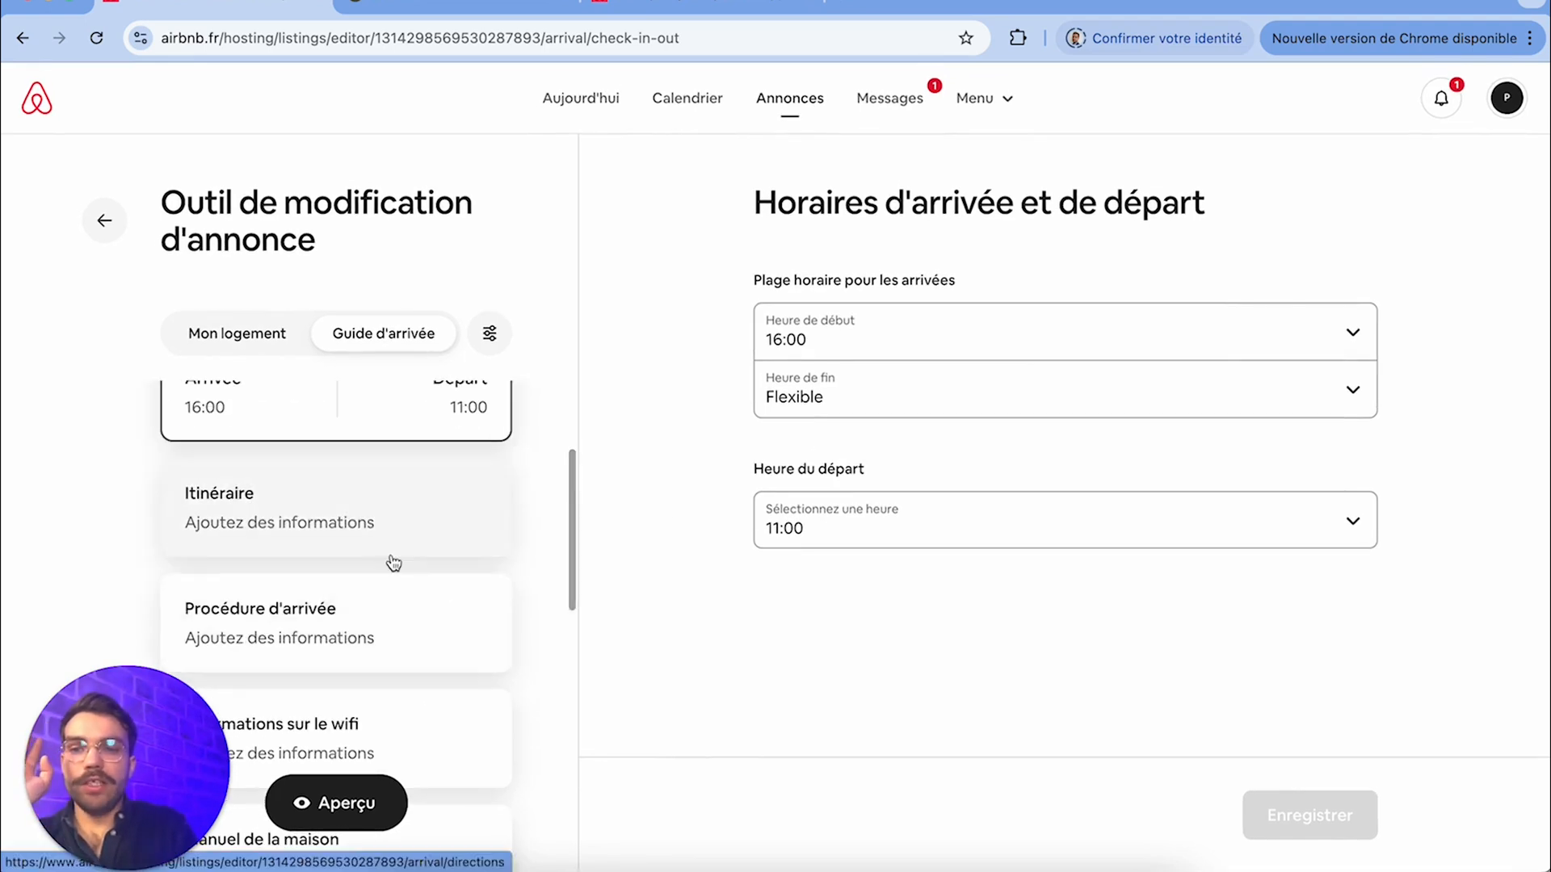
click(432, 530)
click(967, 349)
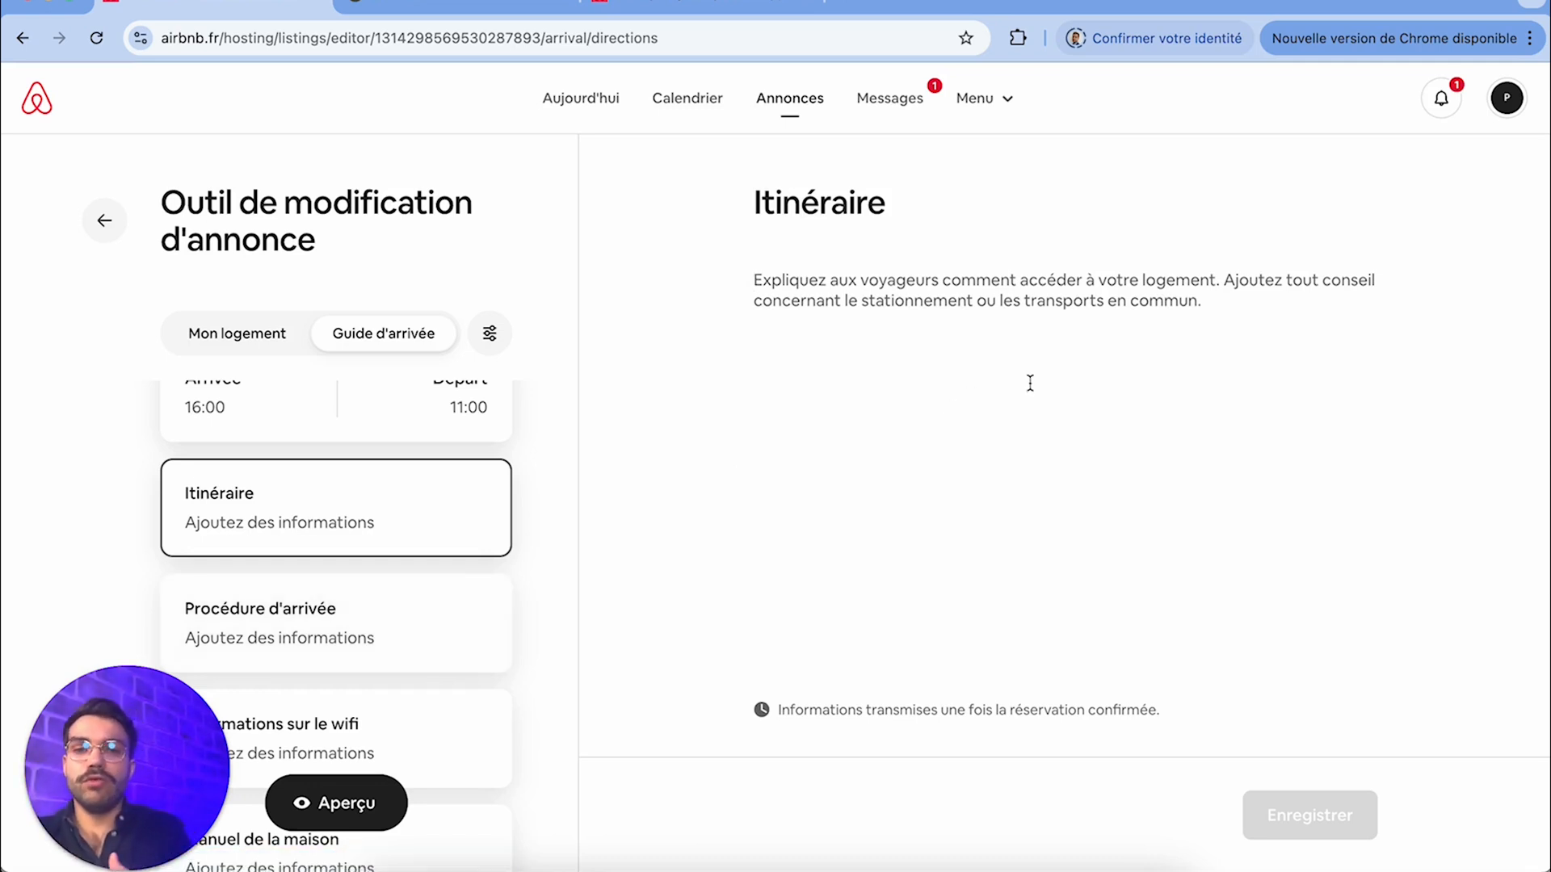
Set the arrival procedure to Serrure connectée and save it without adding lock details
click(388, 637)
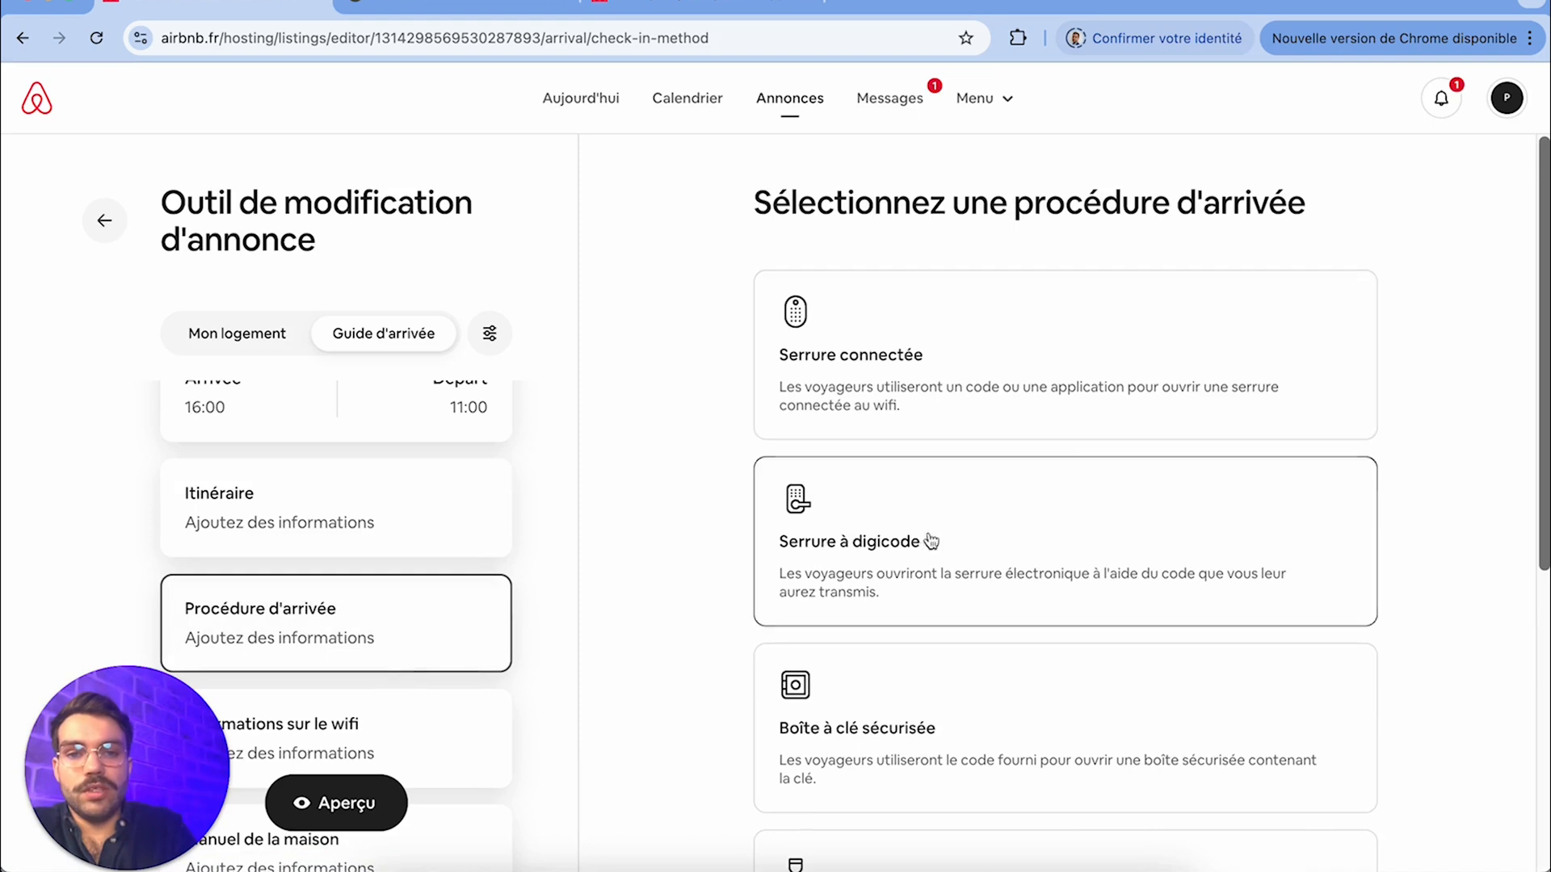
scroll(929, 541, down, 2)
scroll(872, 616, down, 4)
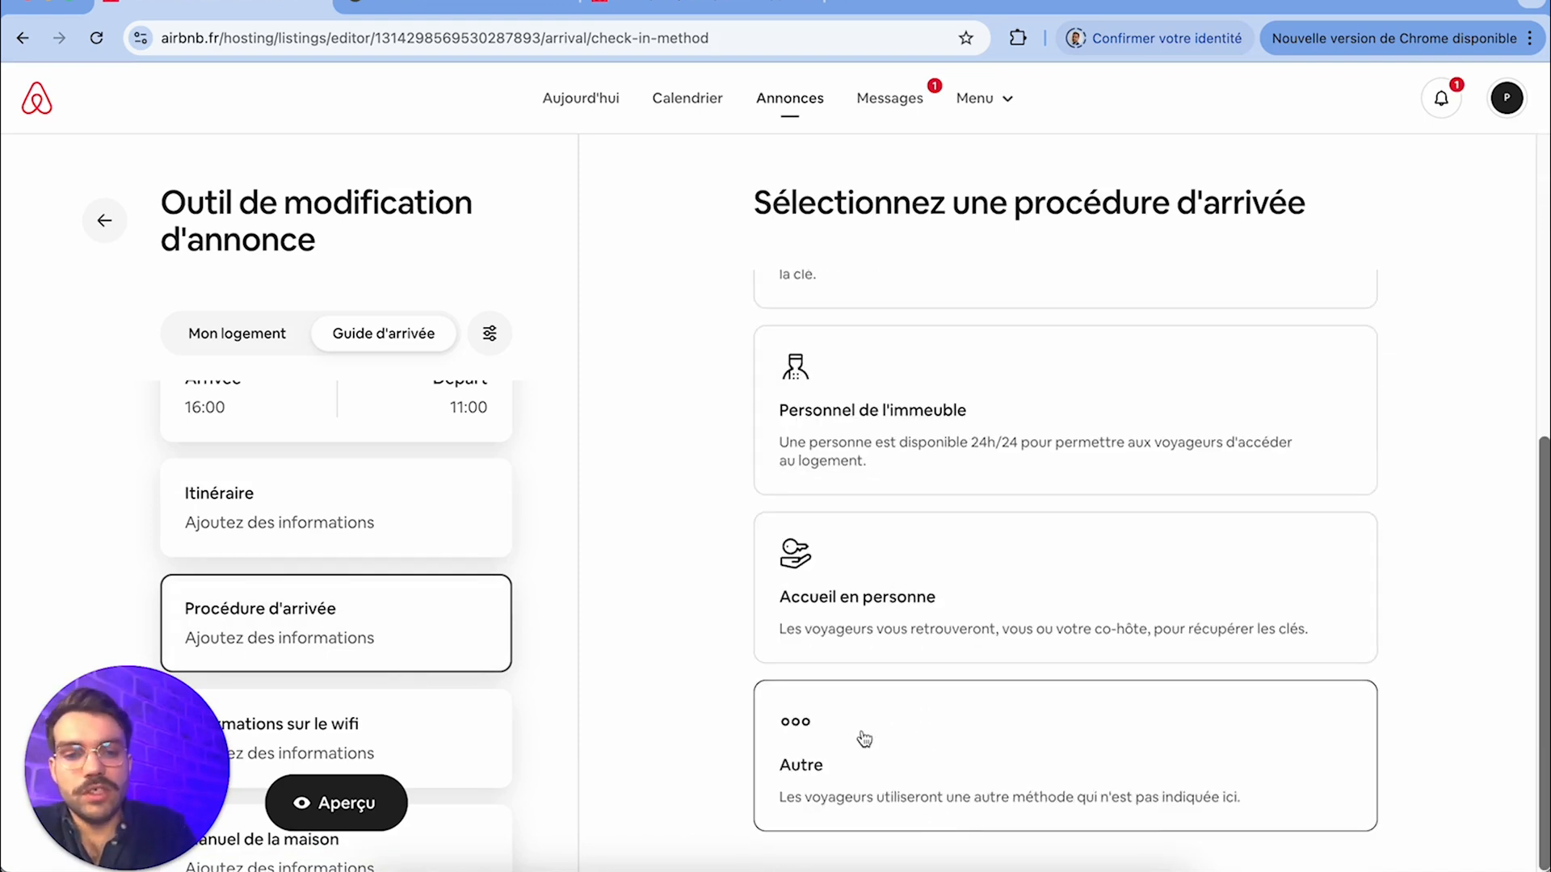
scroll(864, 739, up, 6)
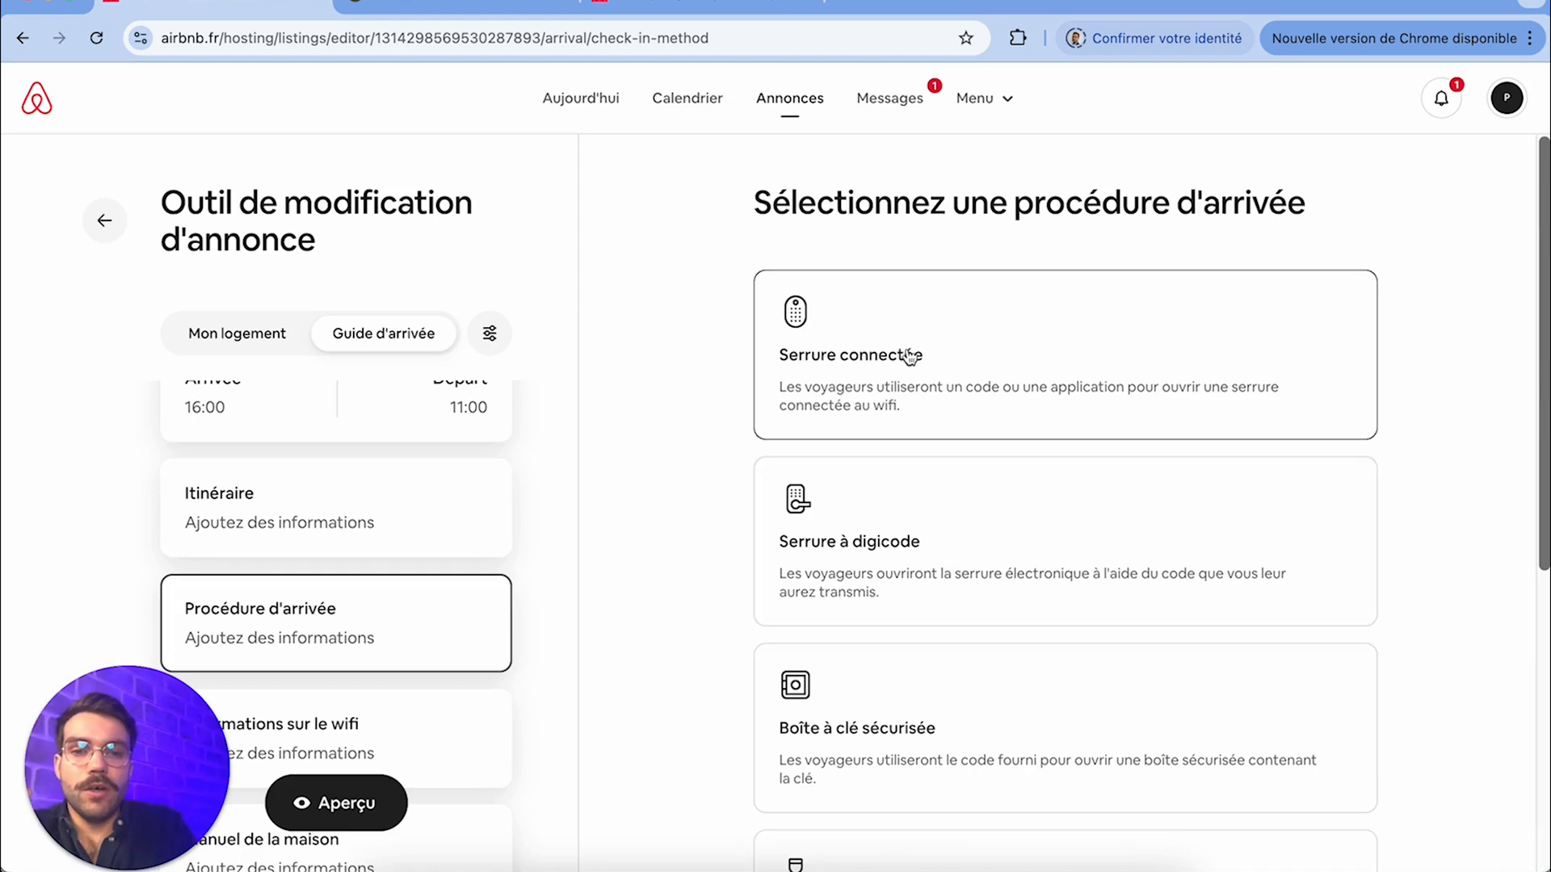
click(912, 380)
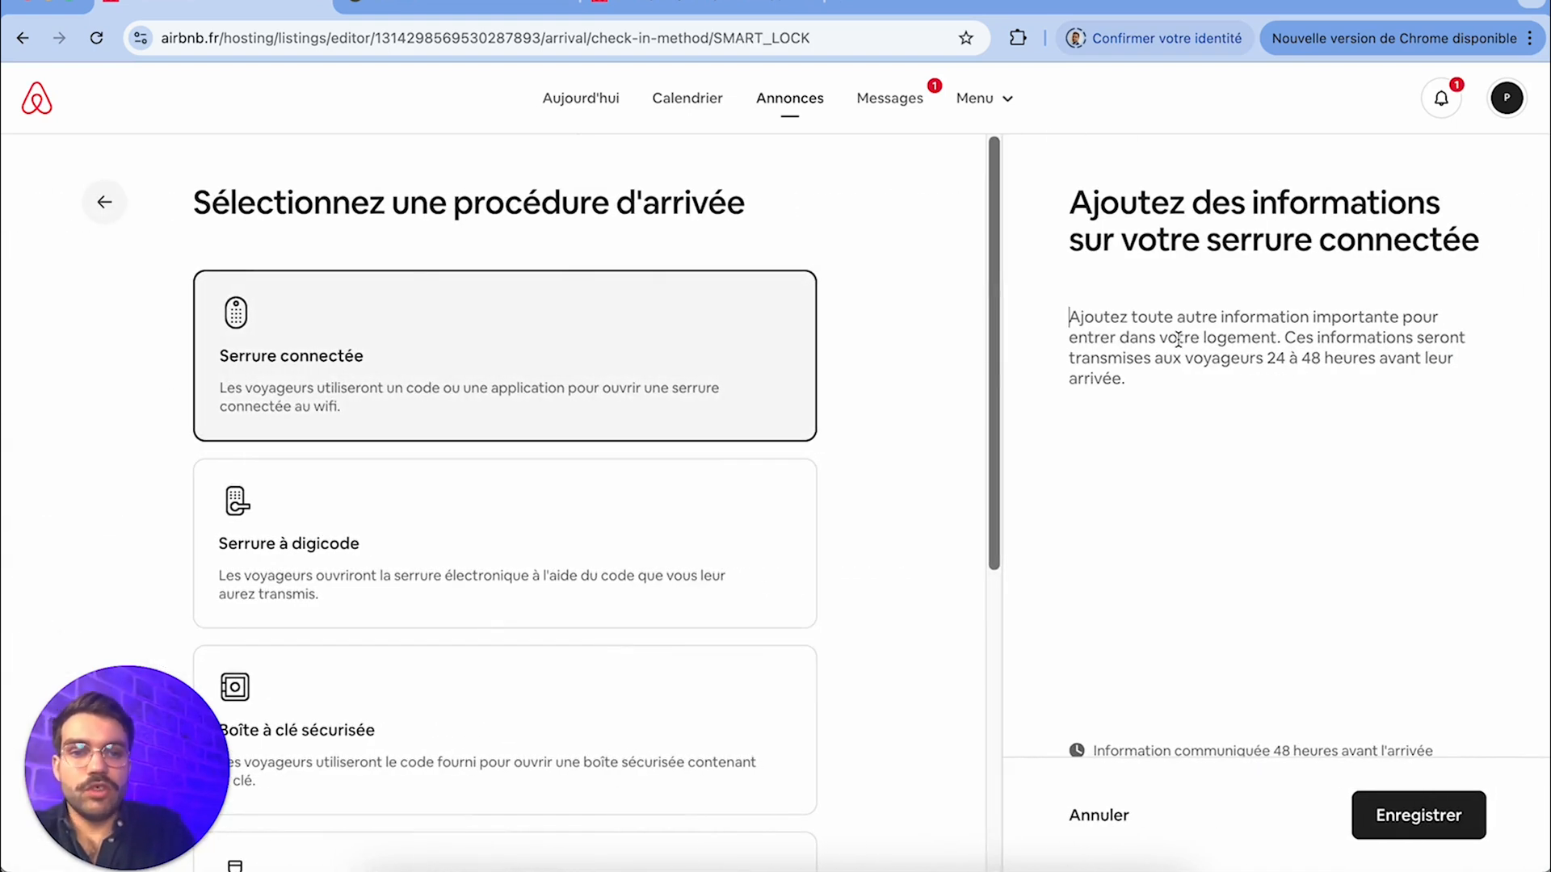
scroll(1213, 496, down, 1)
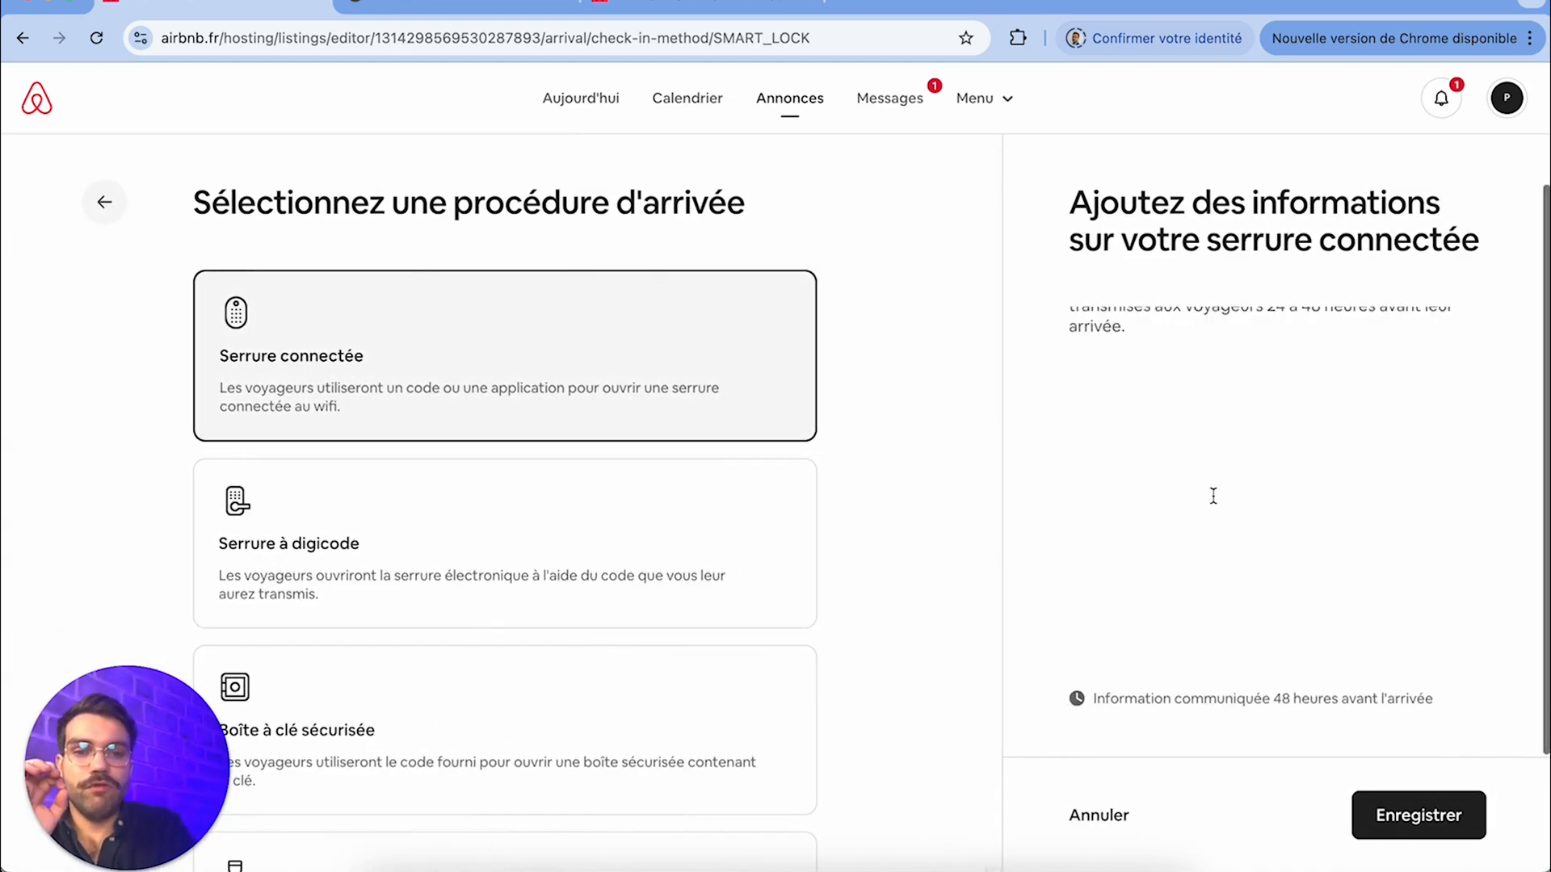
scroll(1213, 496, up, 1)
click(1403, 815)
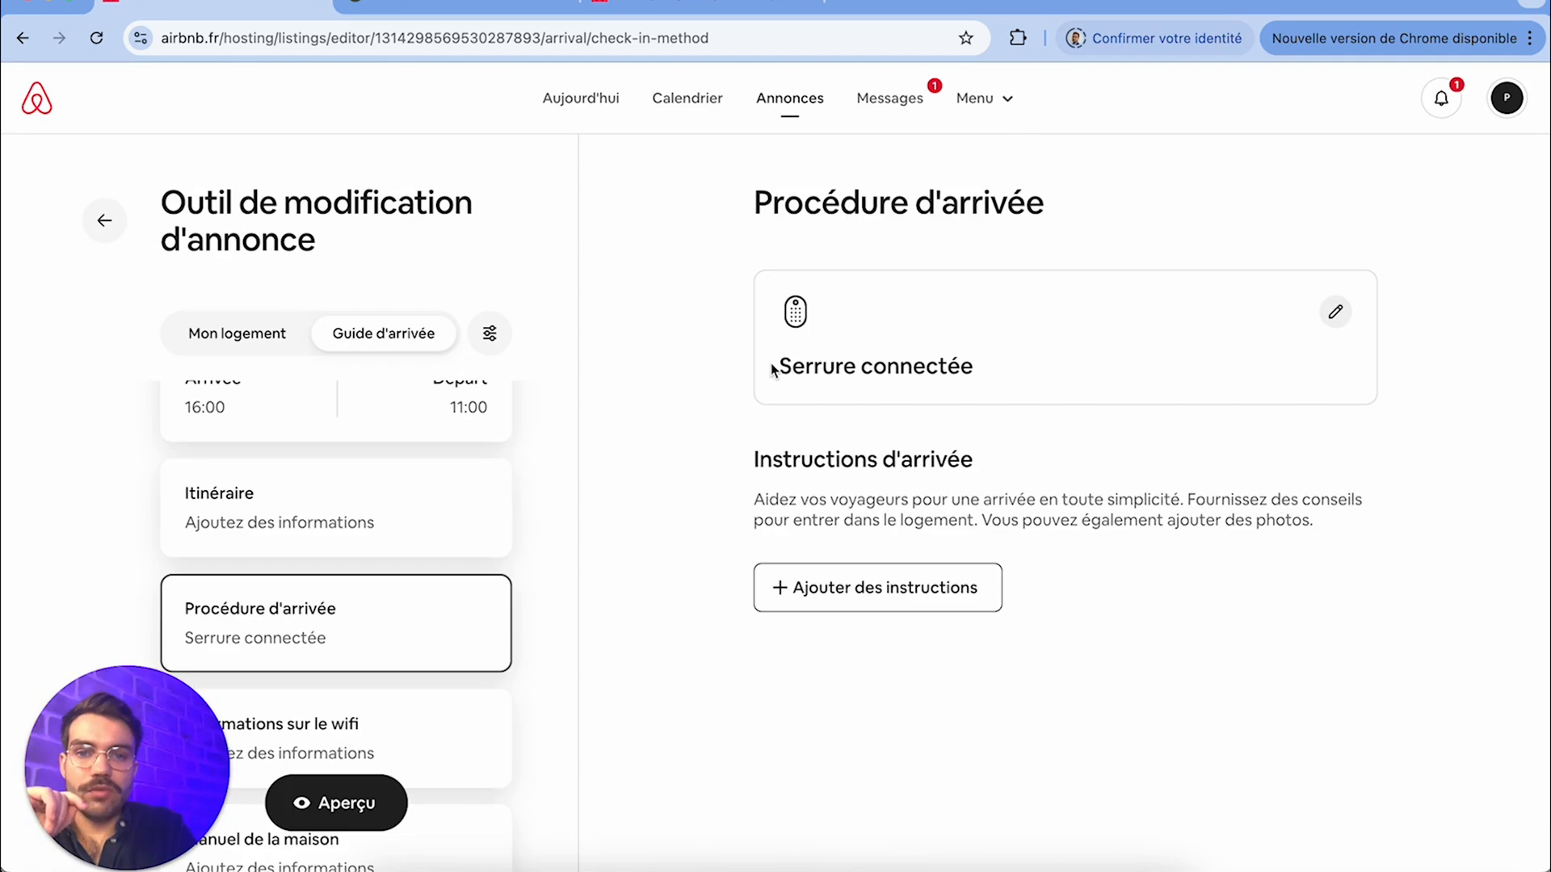
Reopen the arrival procedure choice, select Serrure connectée again and save it
click(1337, 312)
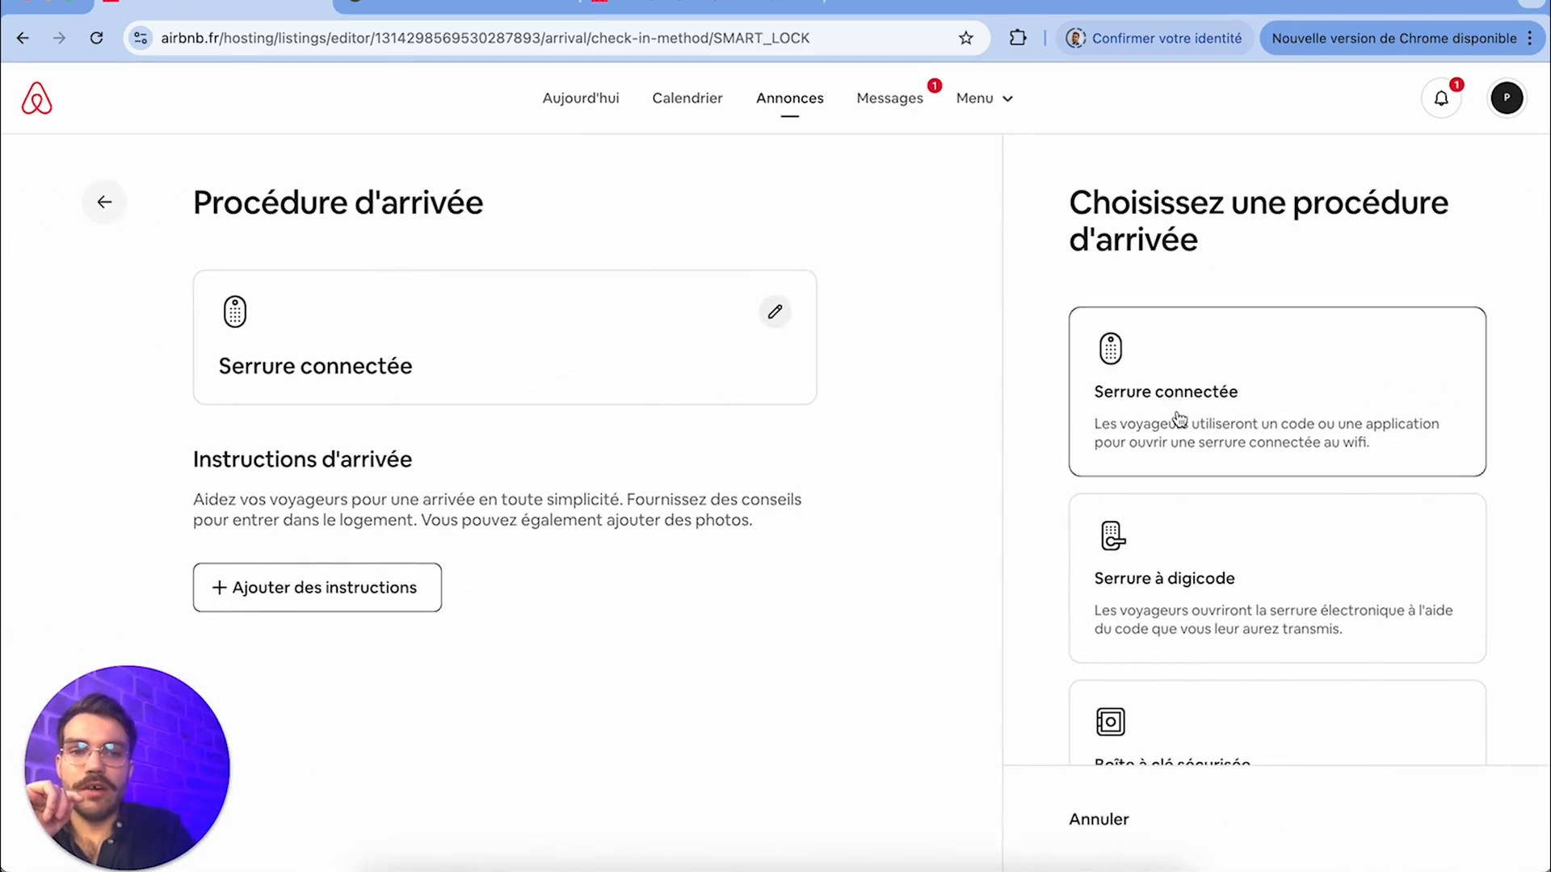
click(1180, 418)
click(1406, 811)
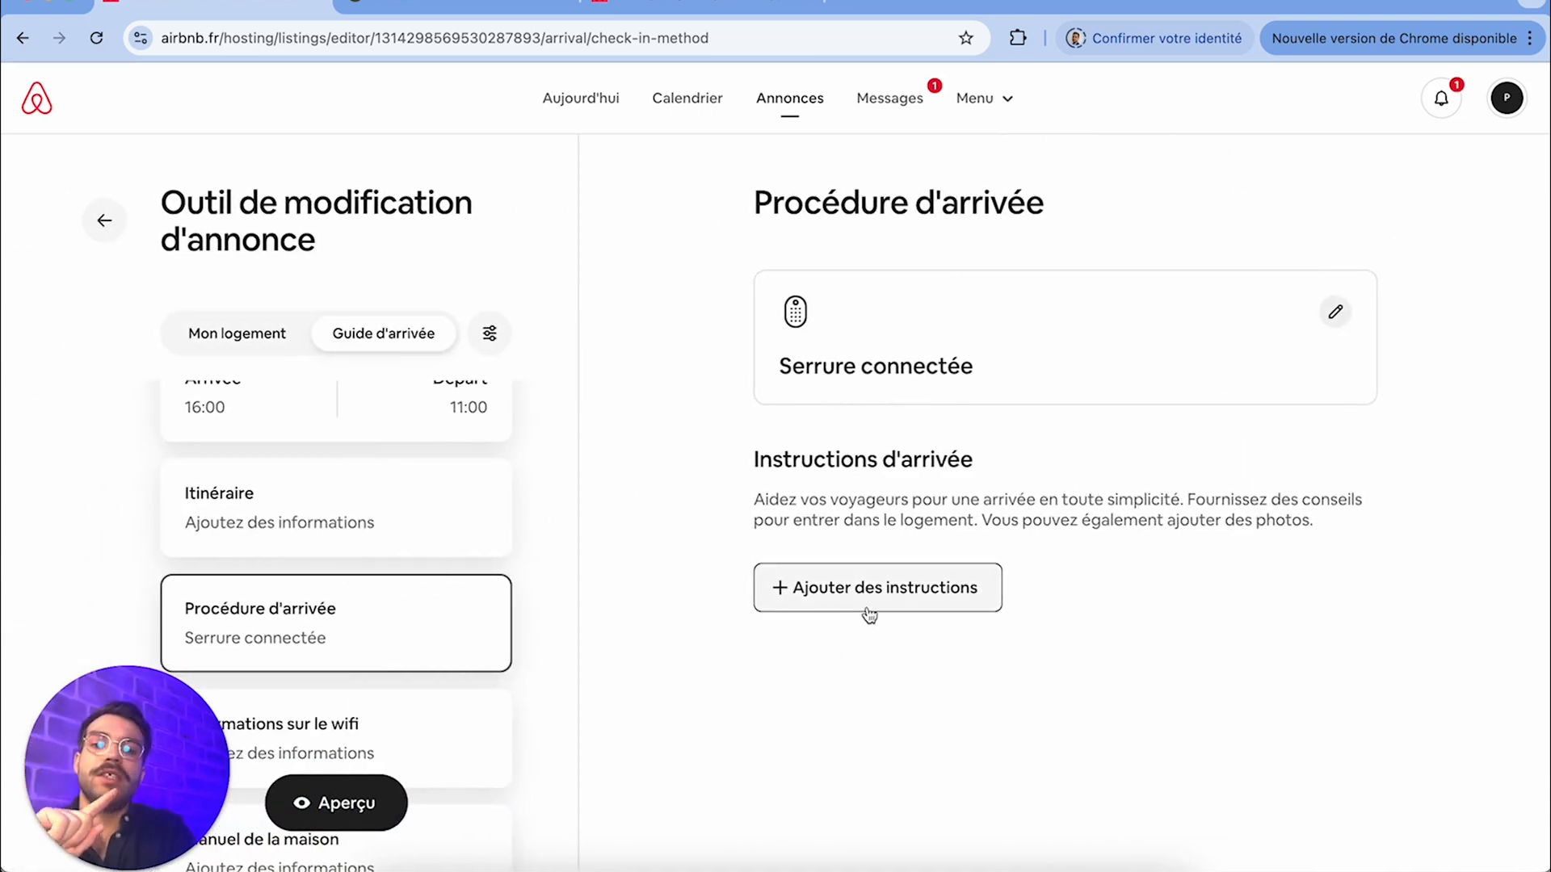
Add and save an arrival instruction starting "Rendez vous au" followed by the meeting address
click(869, 614)
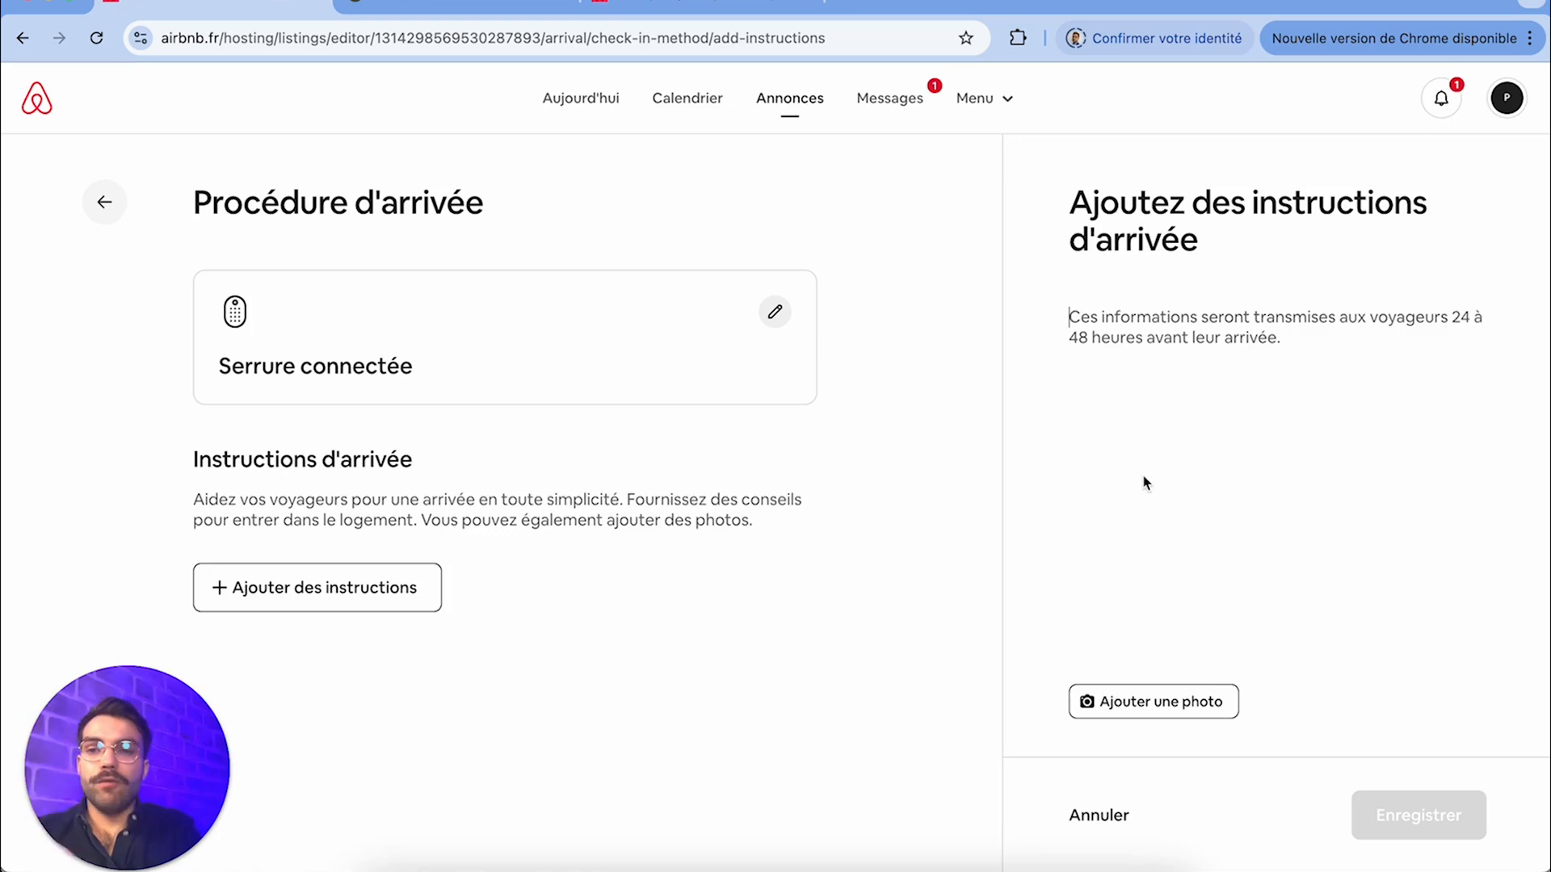
text(Rendez )
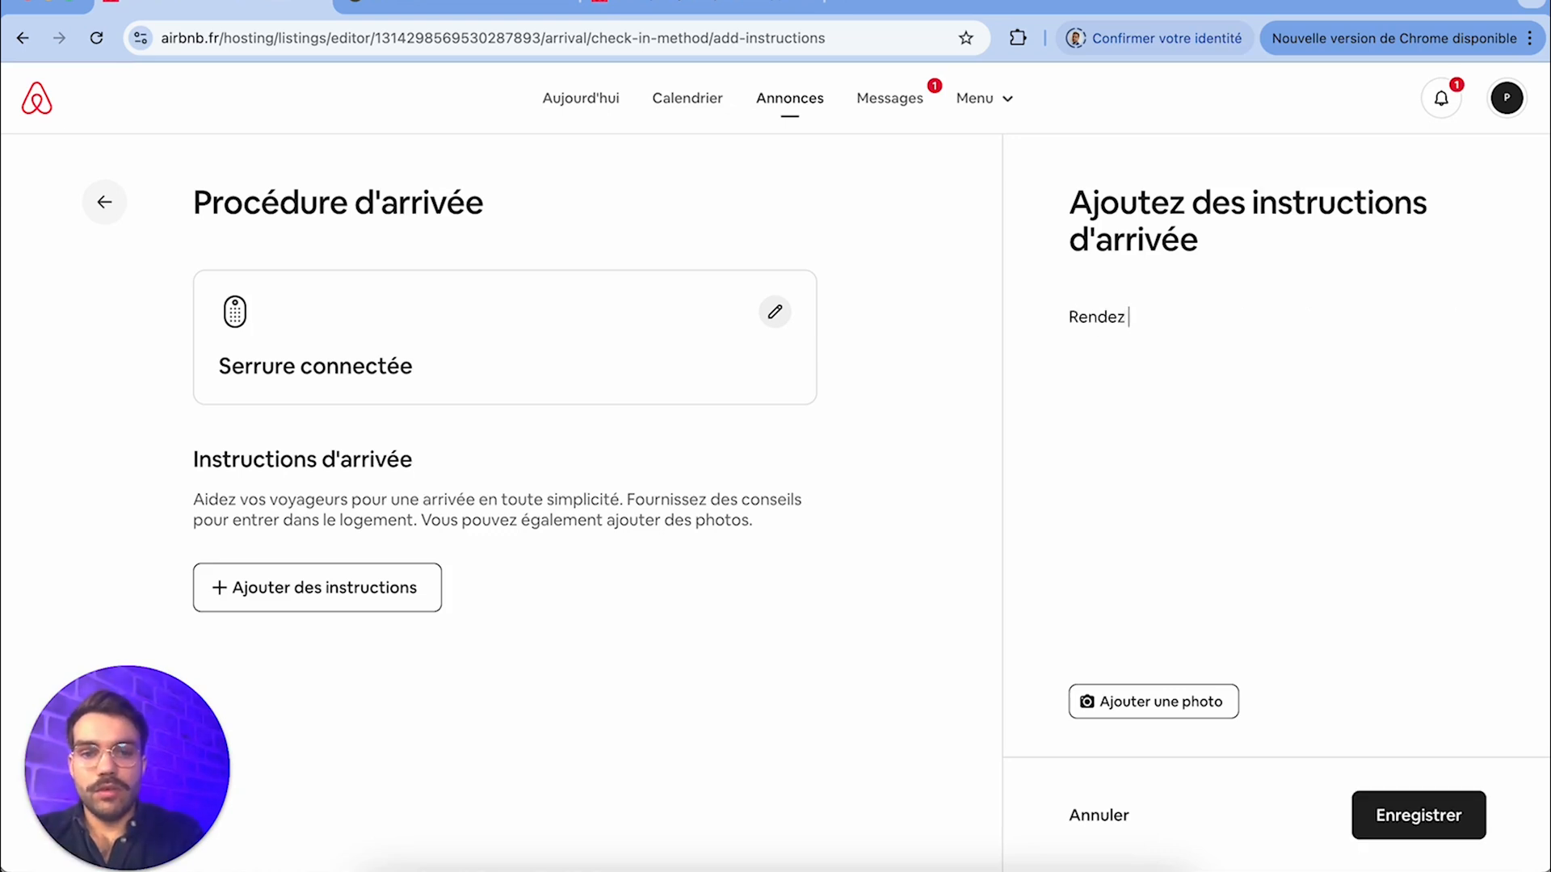
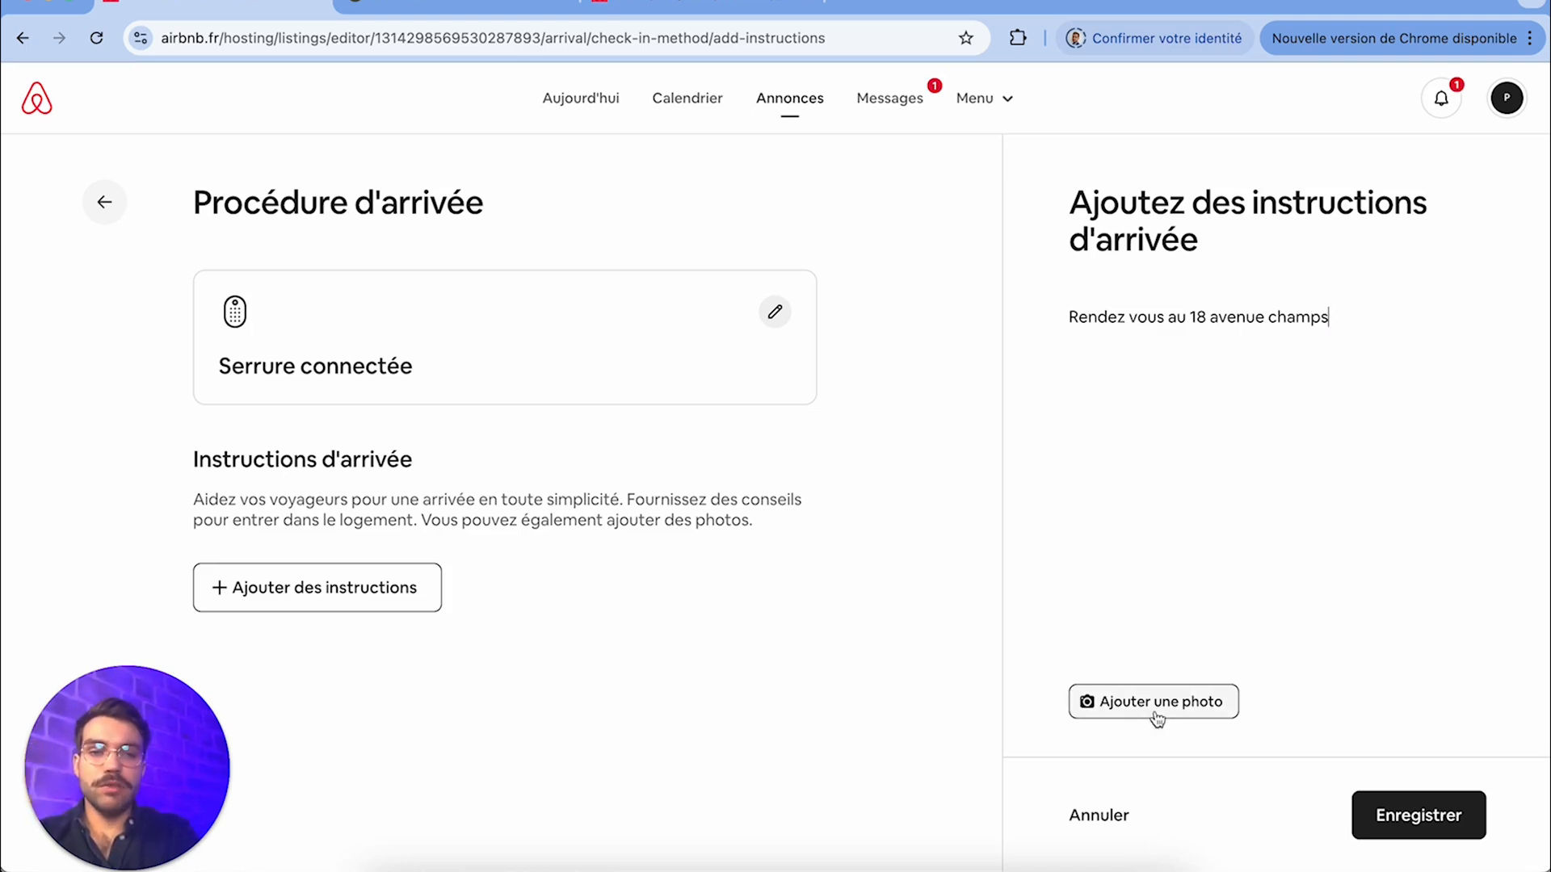
click(1410, 818)
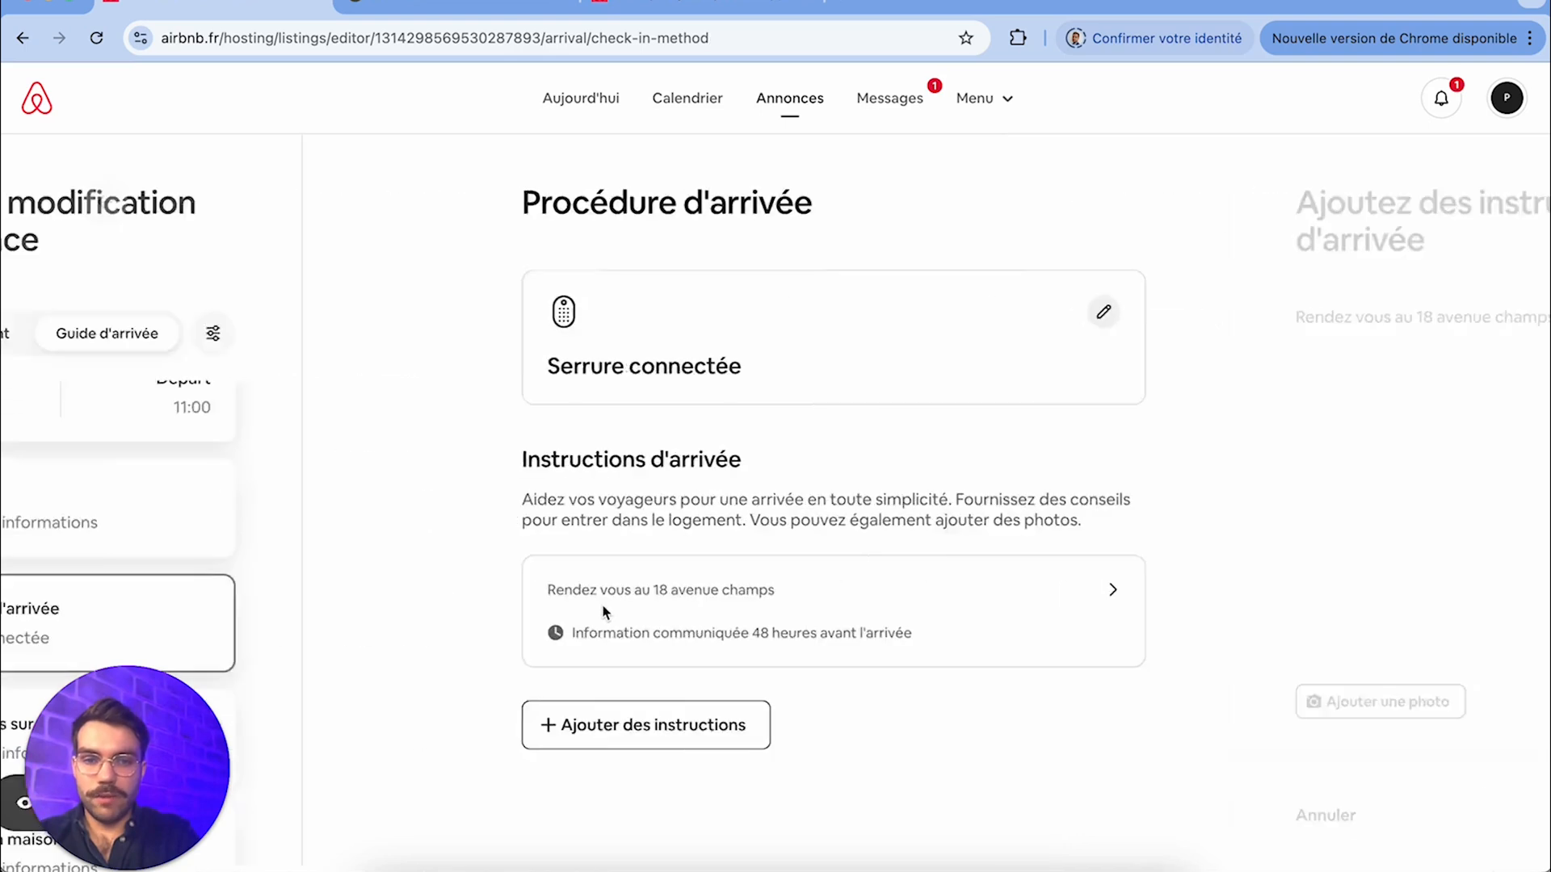
Add and save a second arrival instruction reading "Sur l'interphone sonner au nom XXXXXX.", and leave the following blank instruction form
click(840, 724)
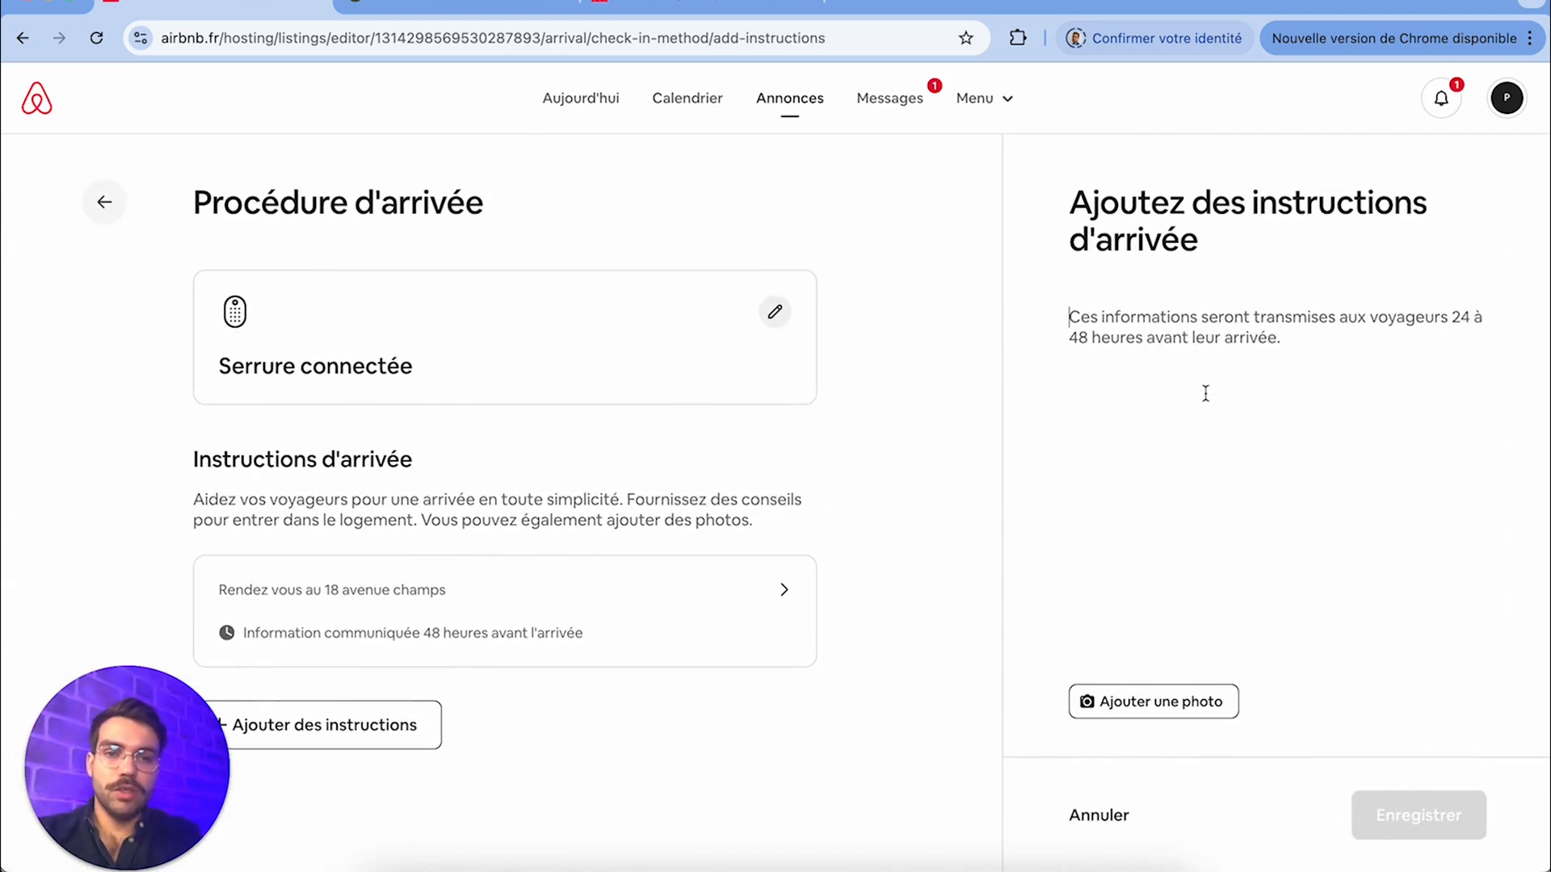
text(Sur l'interphone sonner au )
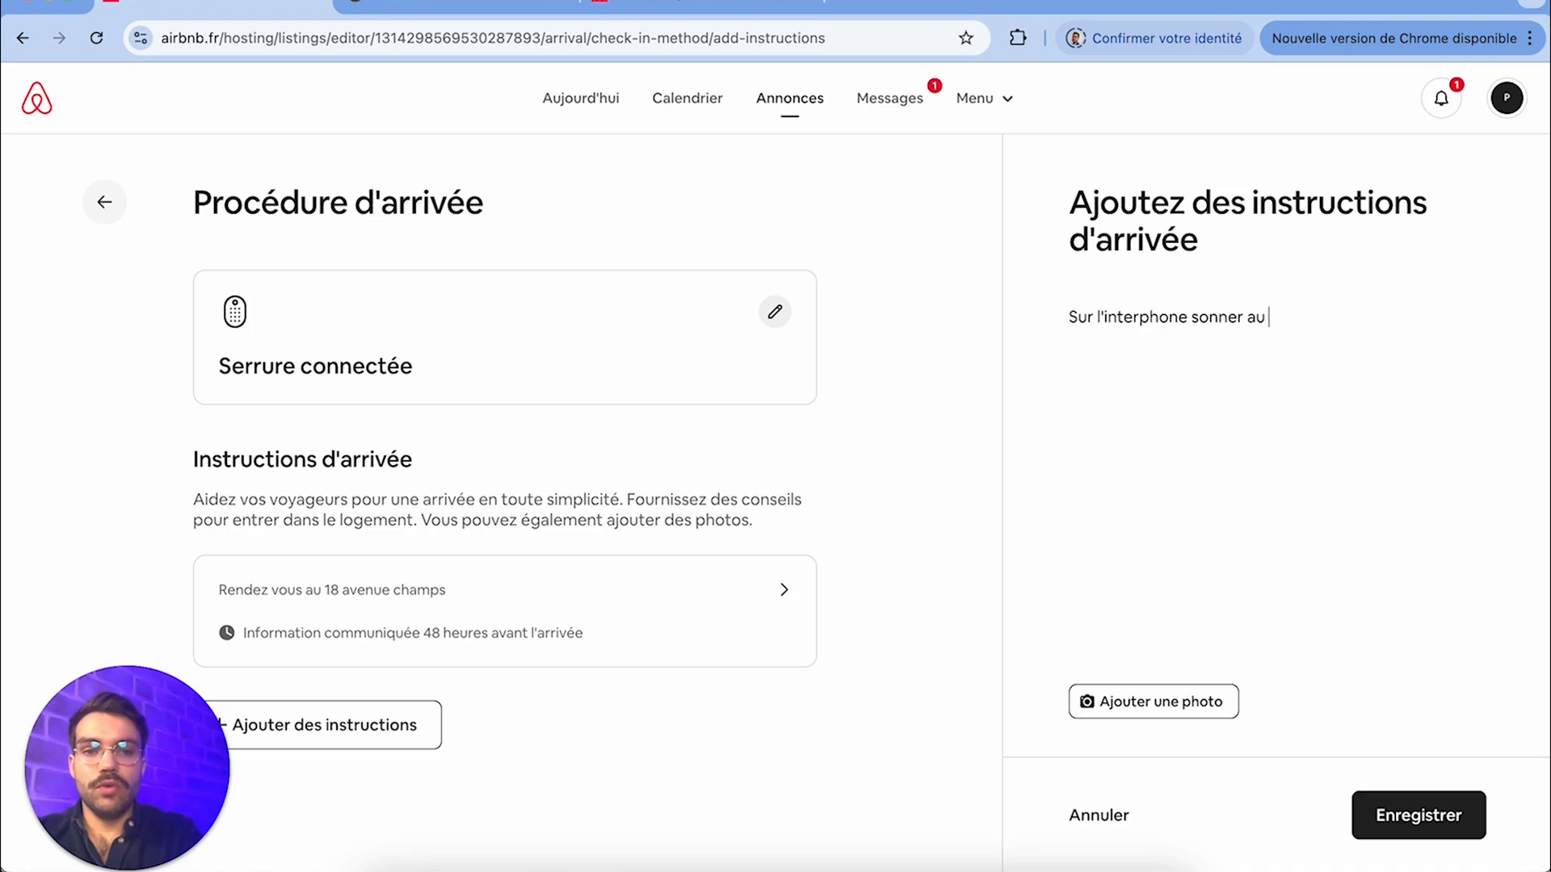
text(nom XXXXXX.)
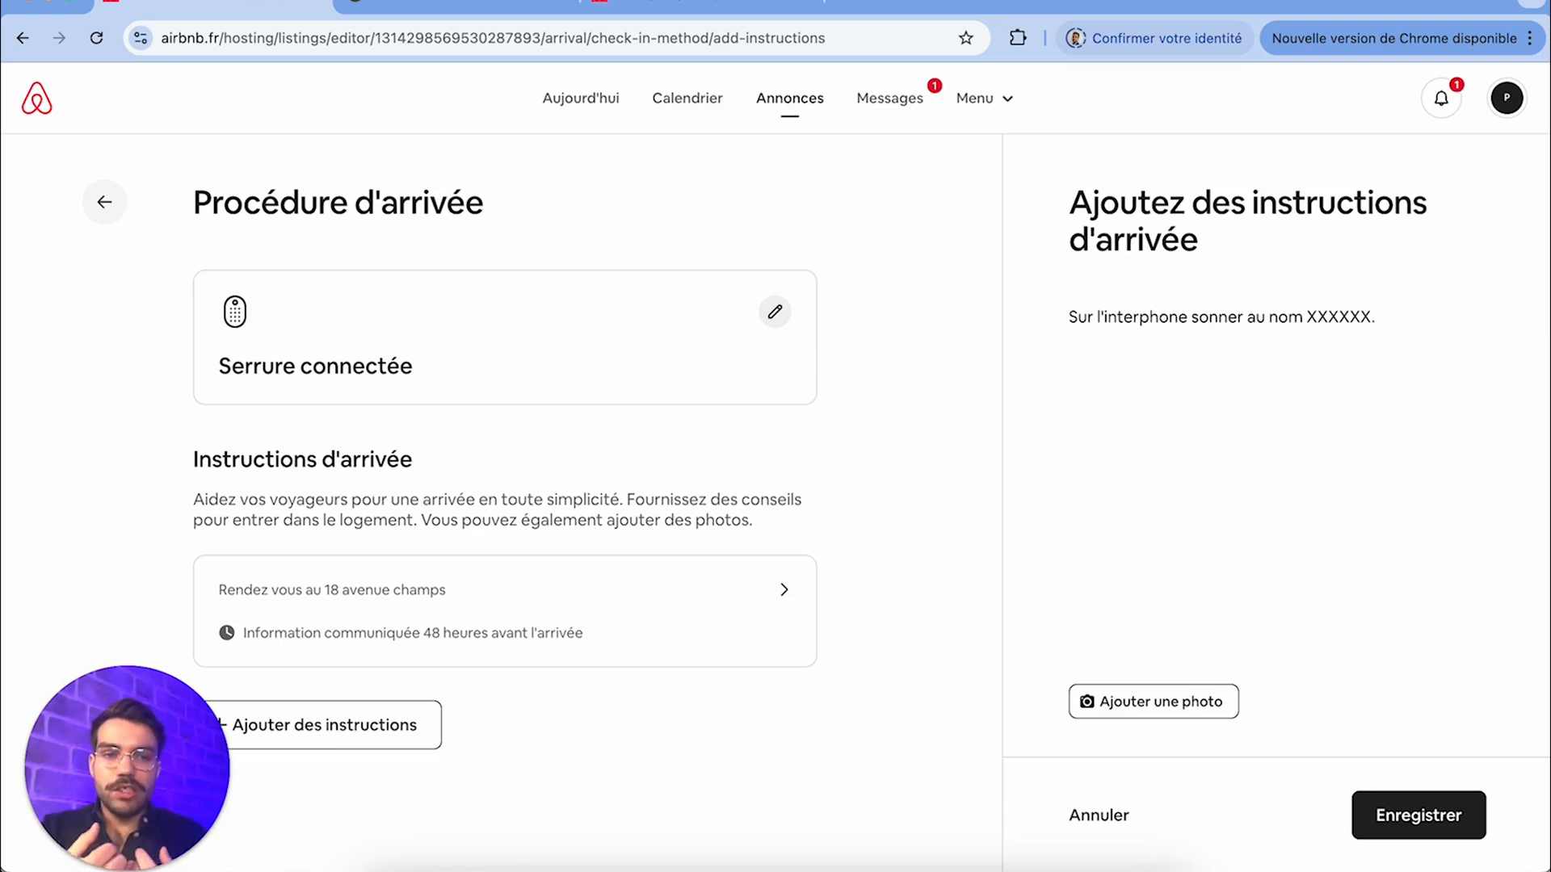
click(1419, 816)
click(893, 778)
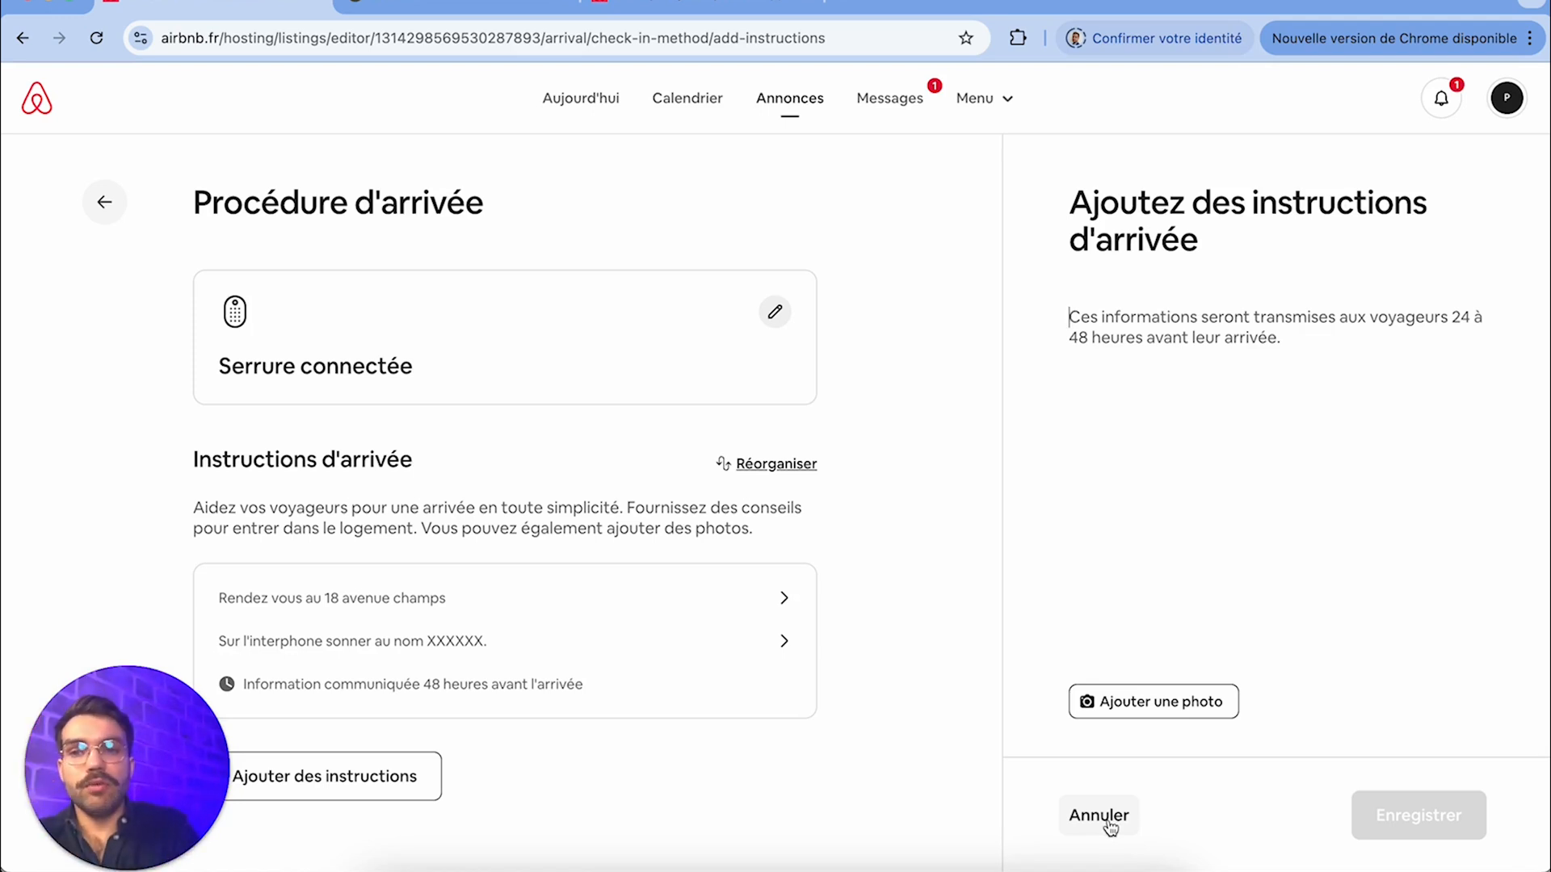
click(105, 202)
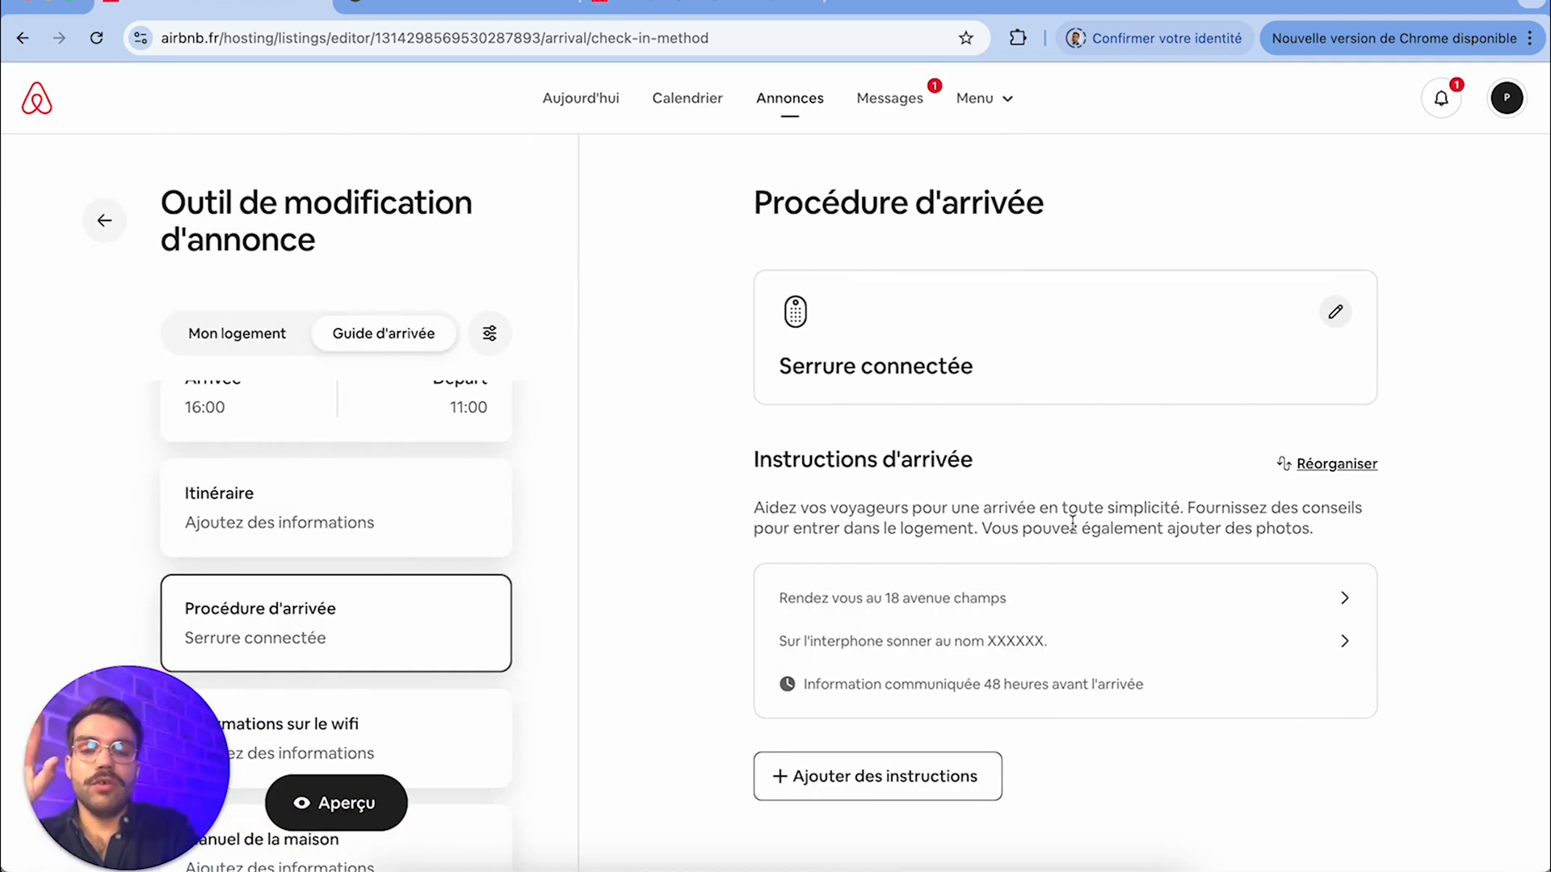
Look over the network name and password fields in the wifi information, and open the Manuel de la maison section
scroll(395, 565, down, 2)
click(395, 565)
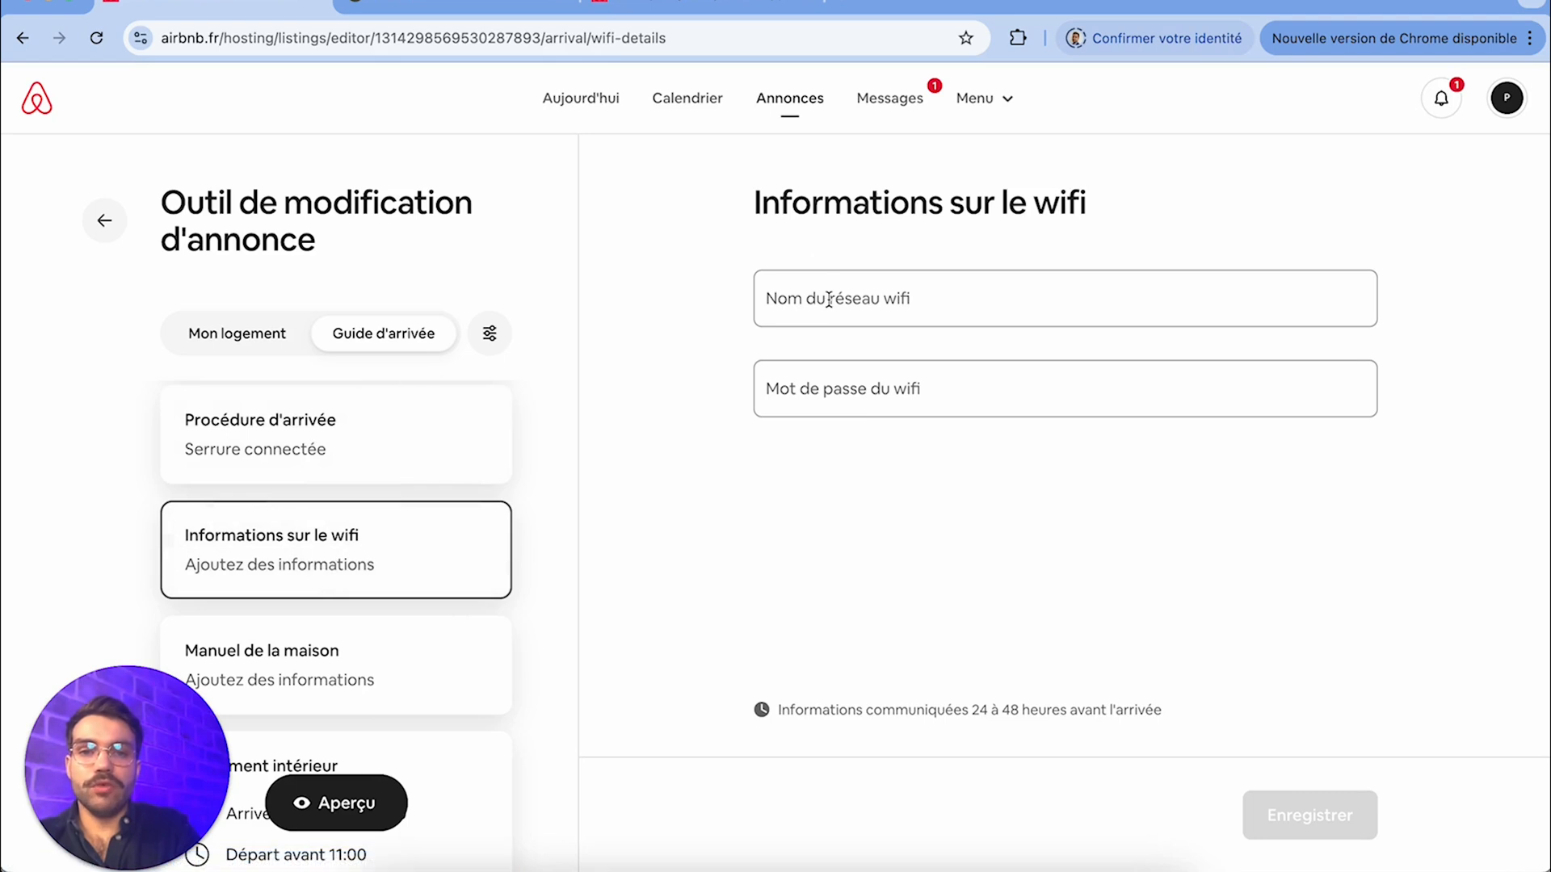
click(901, 398)
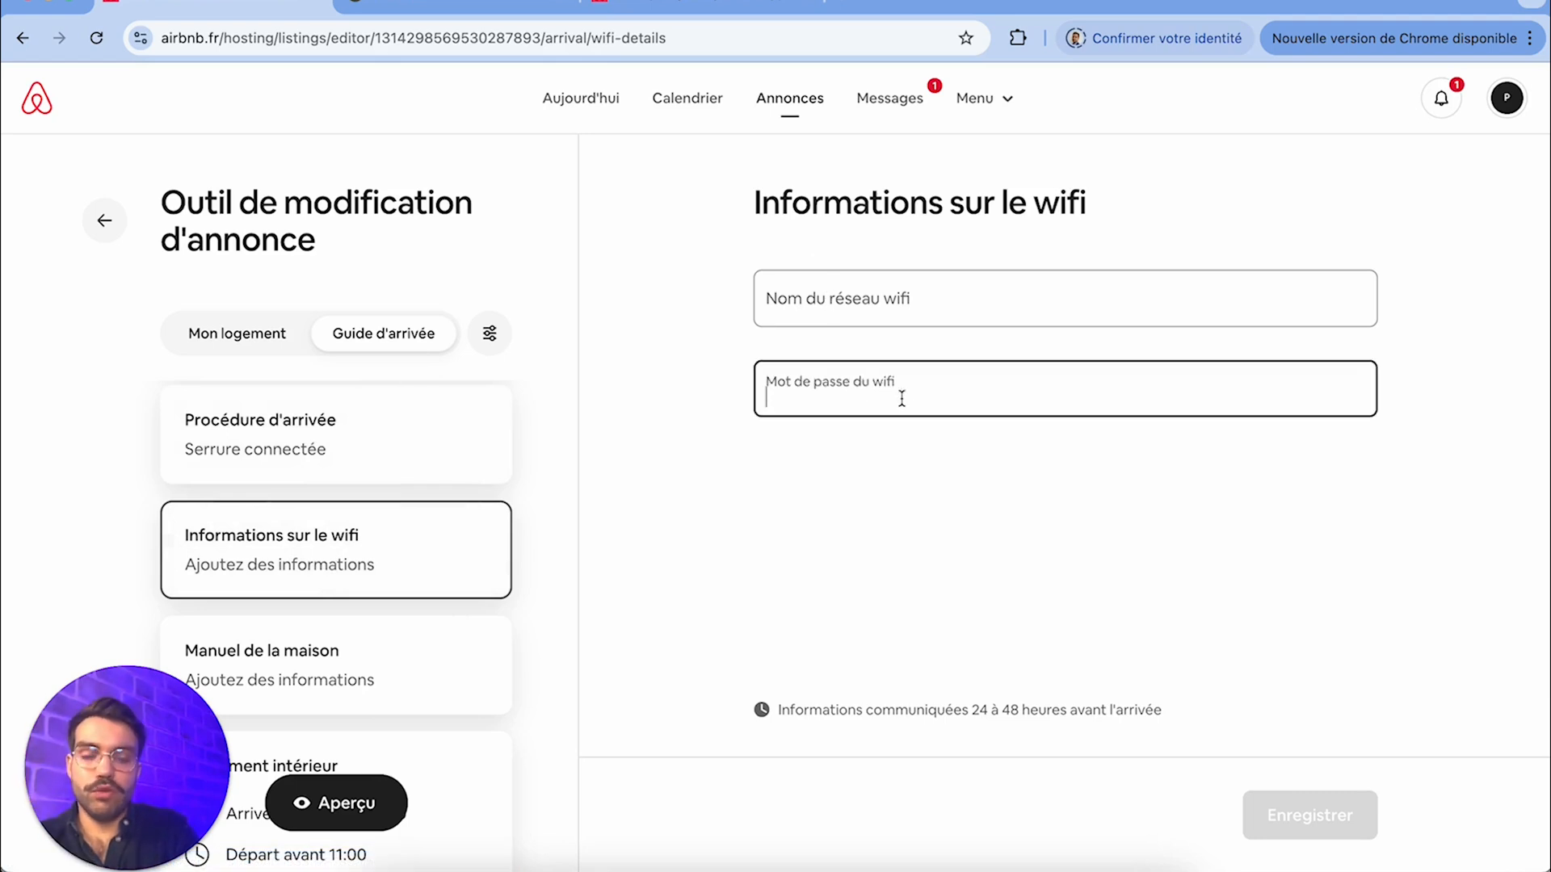
click(858, 323)
click(853, 476)
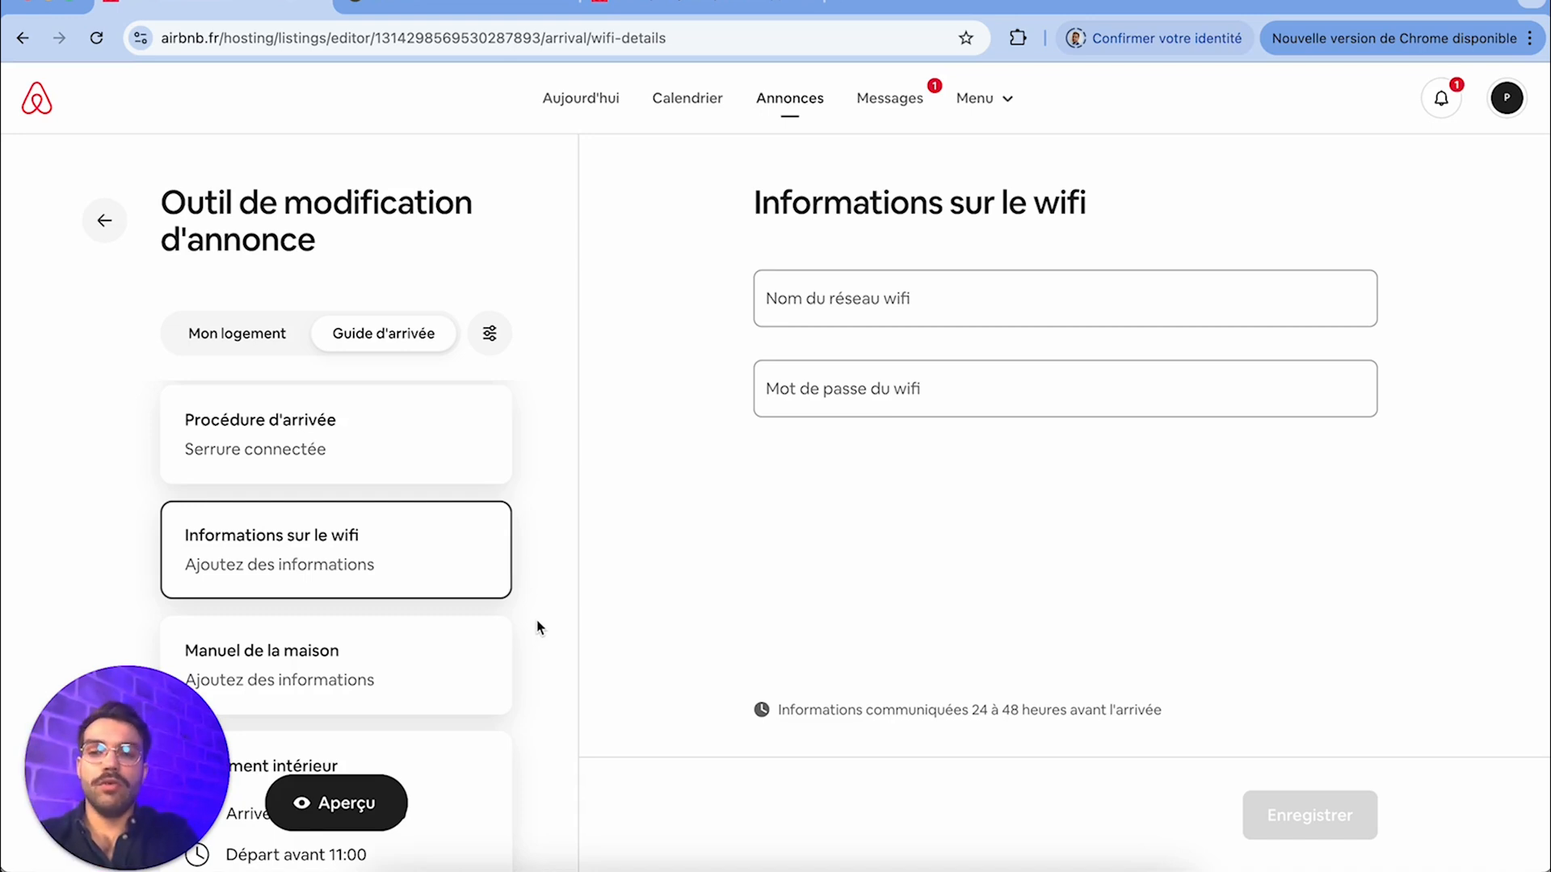
scroll(541, 639, down, 2)
click(433, 579)
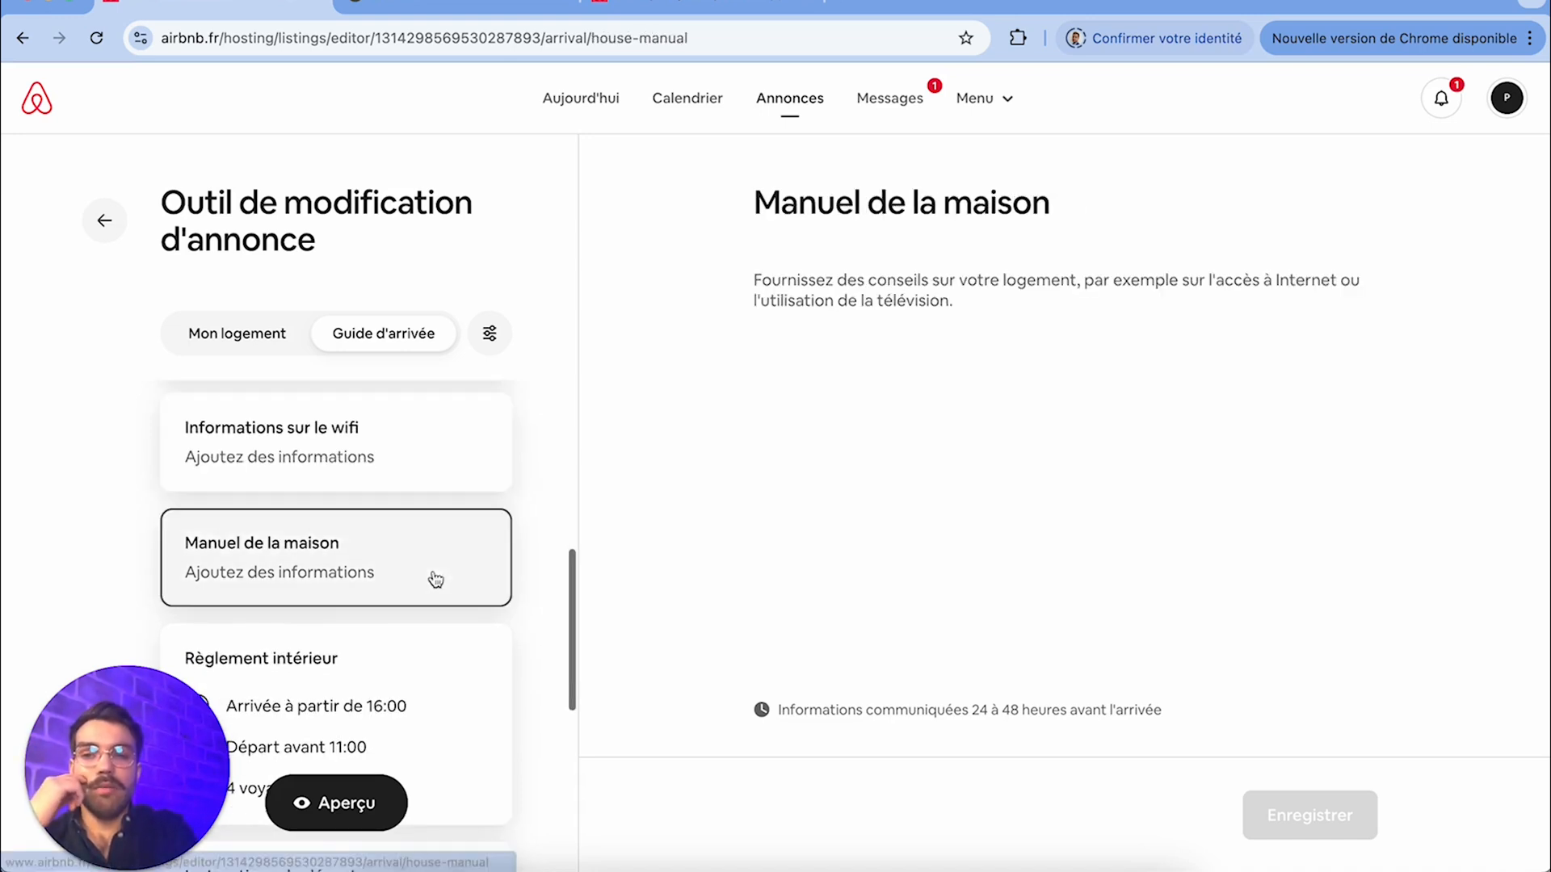
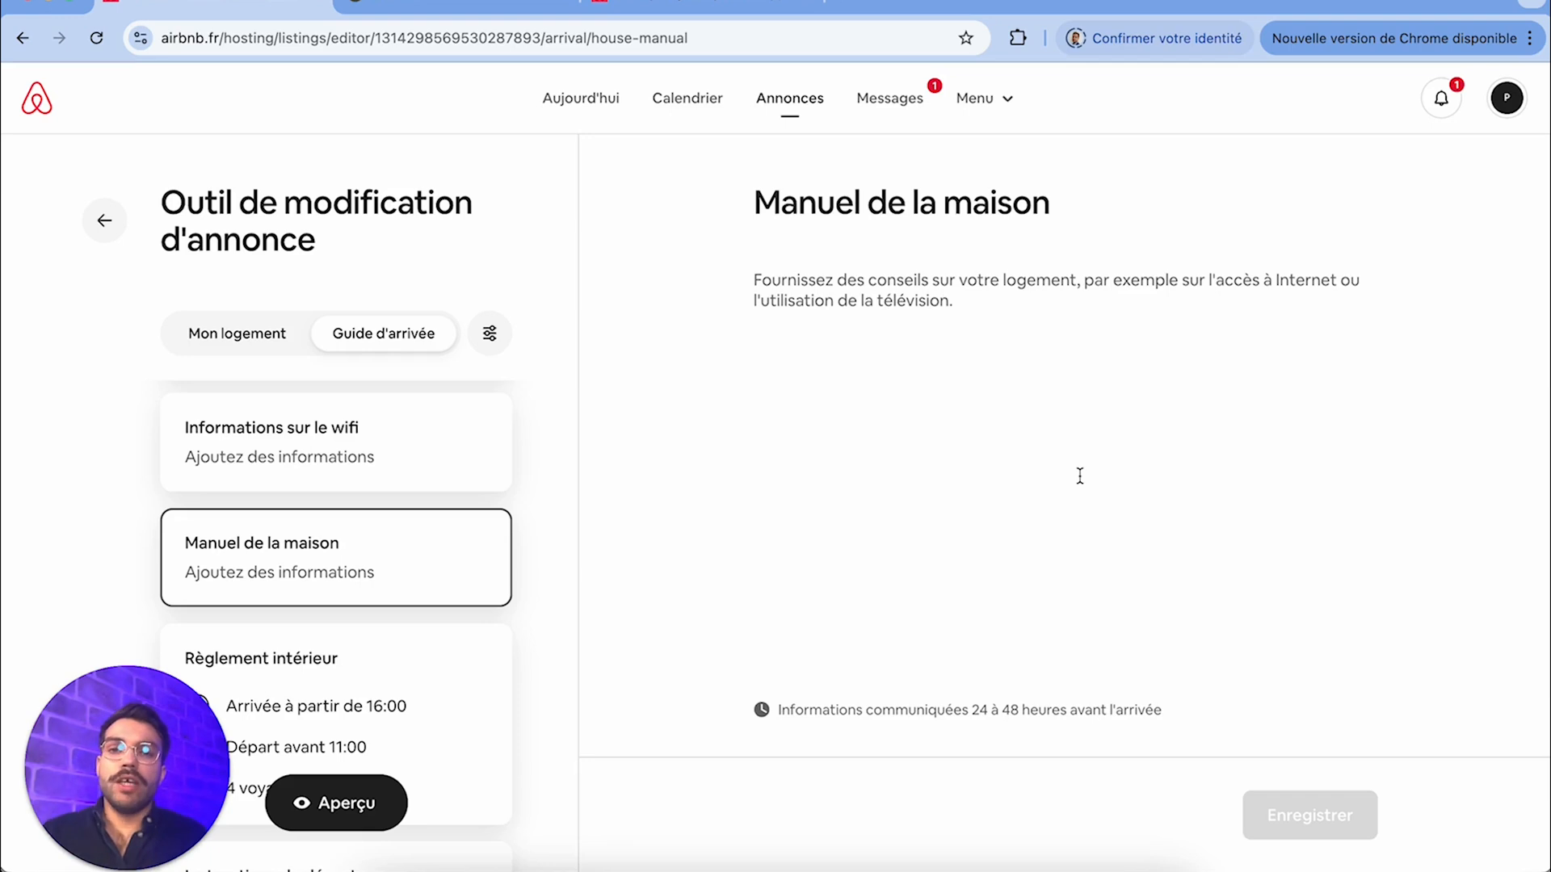
Look over the rules in the Règlement intérieur section, and open the Instructions de départ section
click(393, 676)
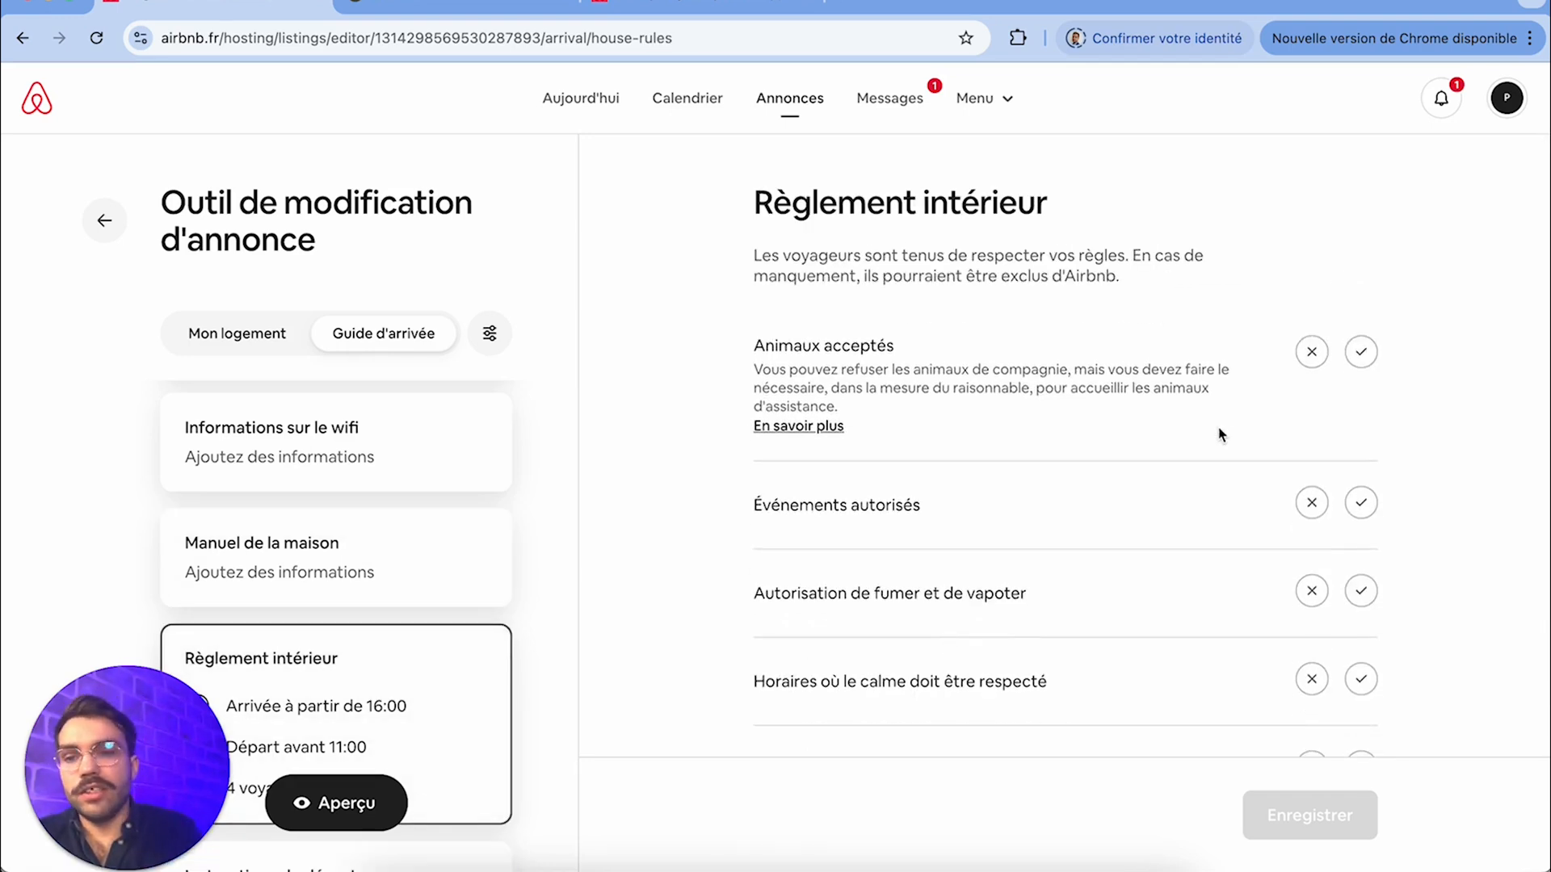
scroll(1163, 589, down, 5)
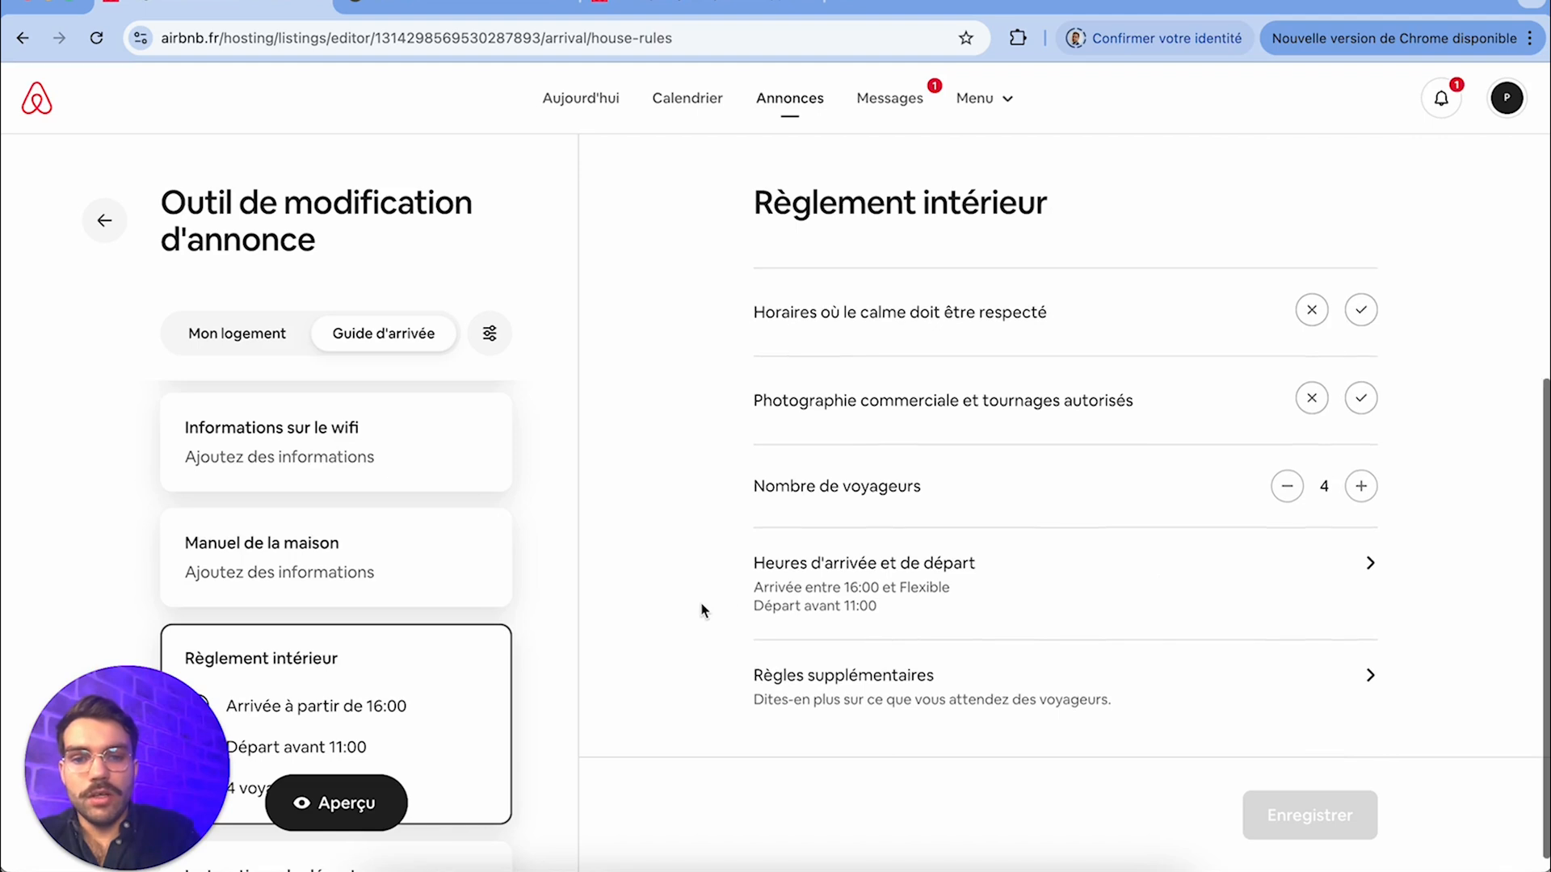
scroll(419, 577, down, 4)
click(420, 577)
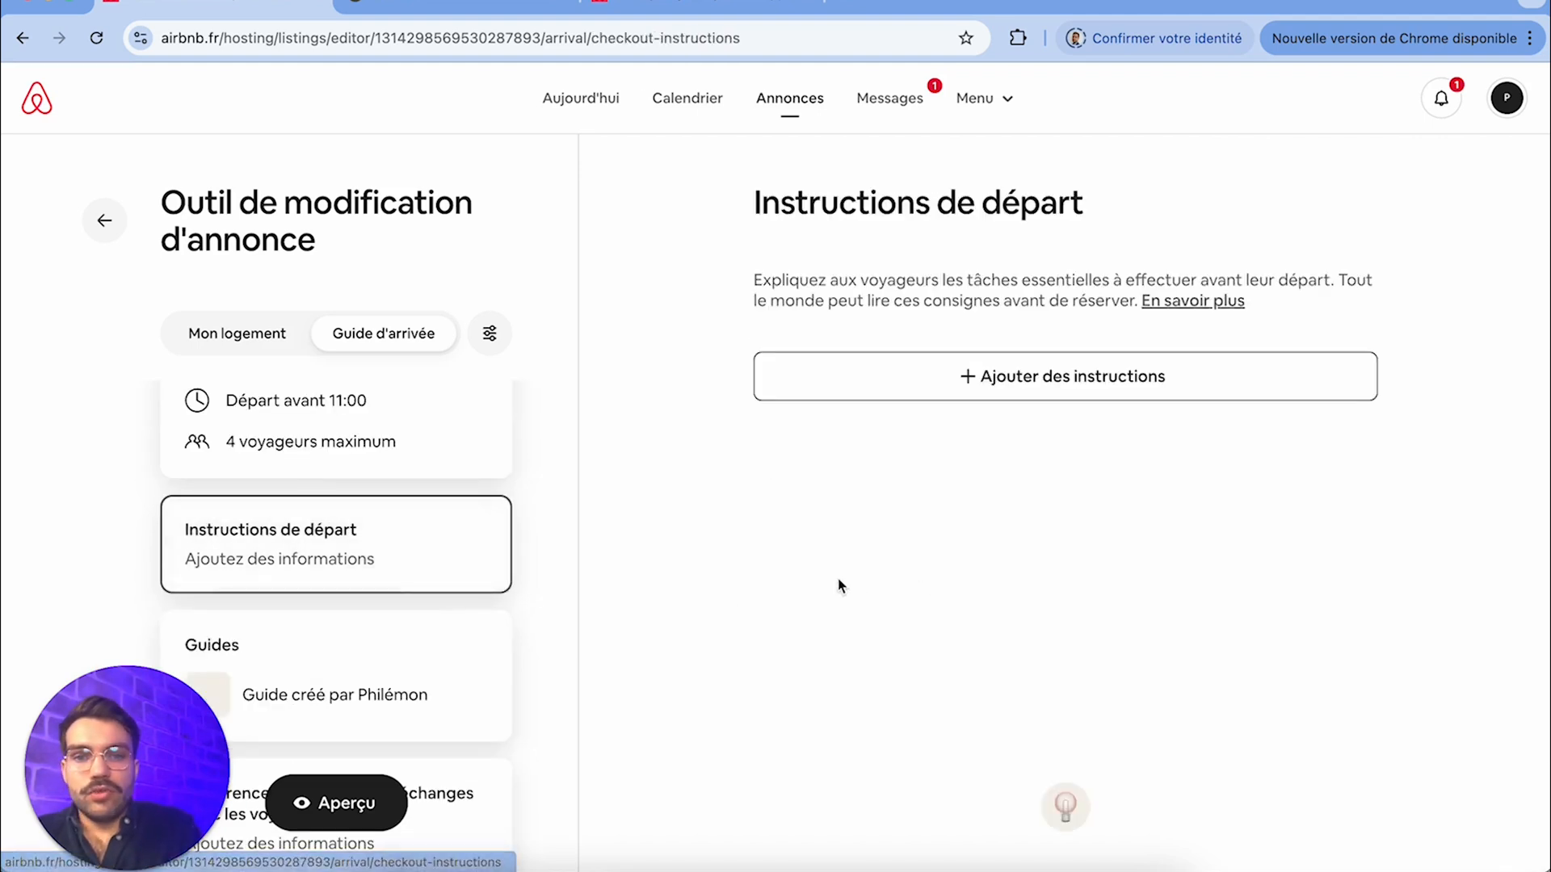
click(1046, 378)
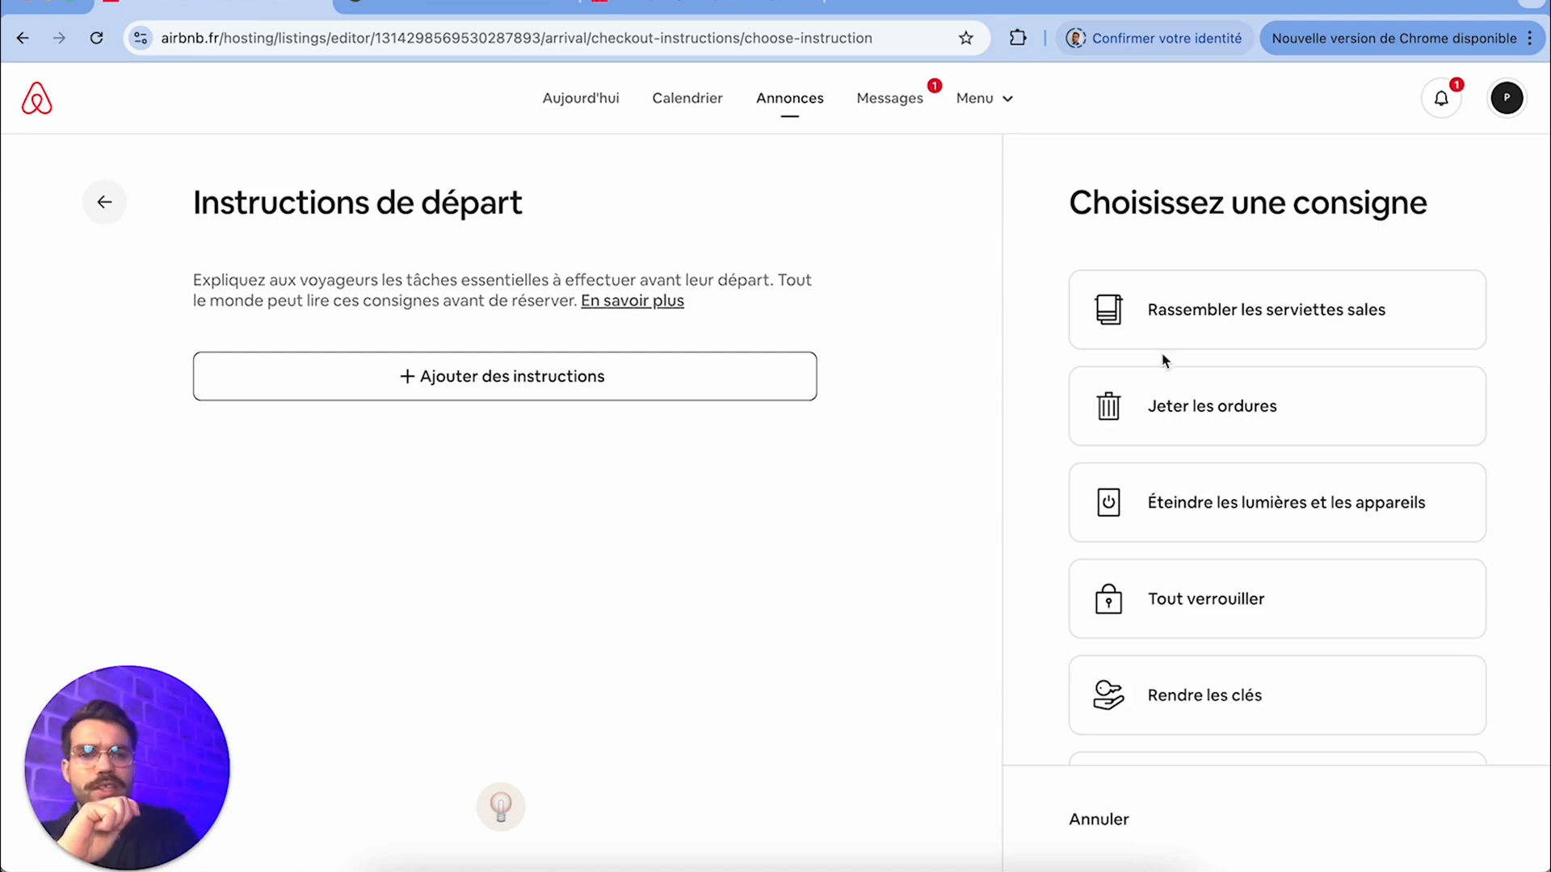
scroll(1180, 711, down, 2)
click(1189, 612)
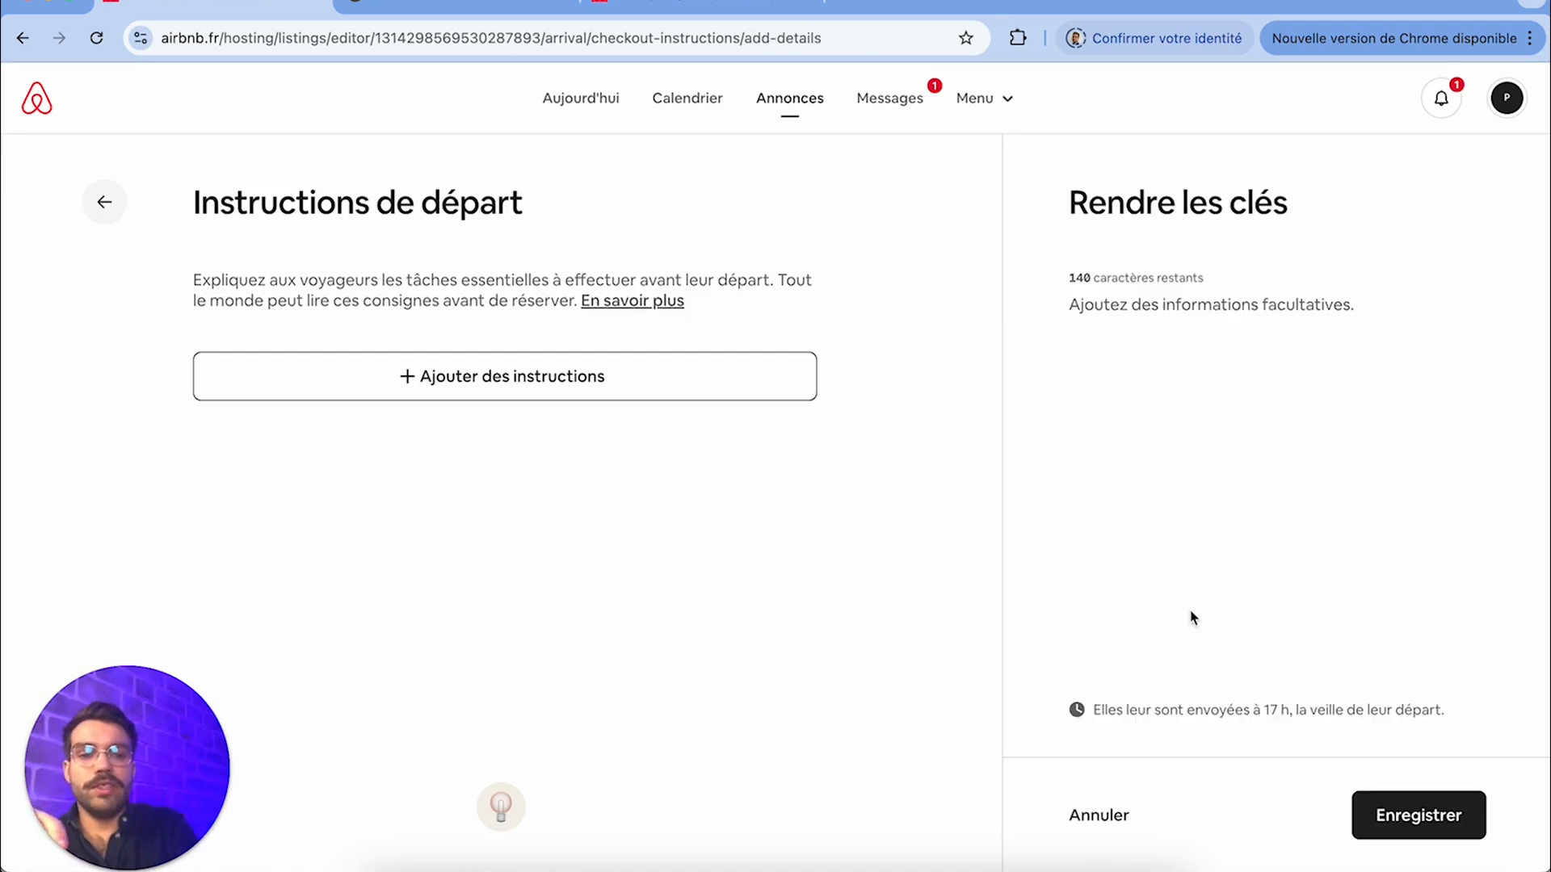
click(1113, 816)
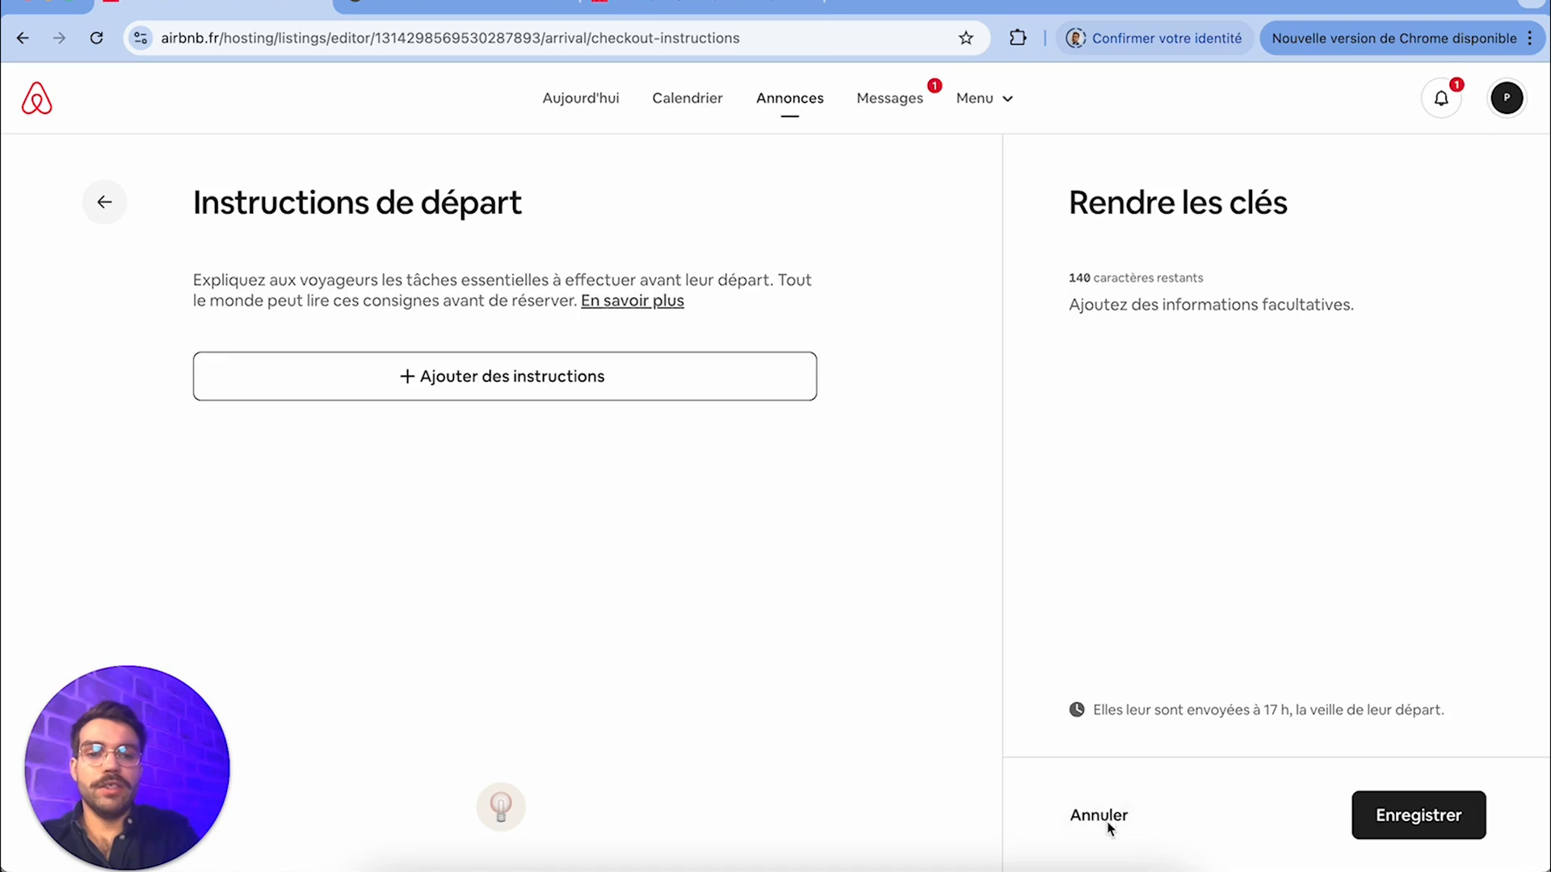
click(1096, 387)
scroll(1264, 641, down, 2)
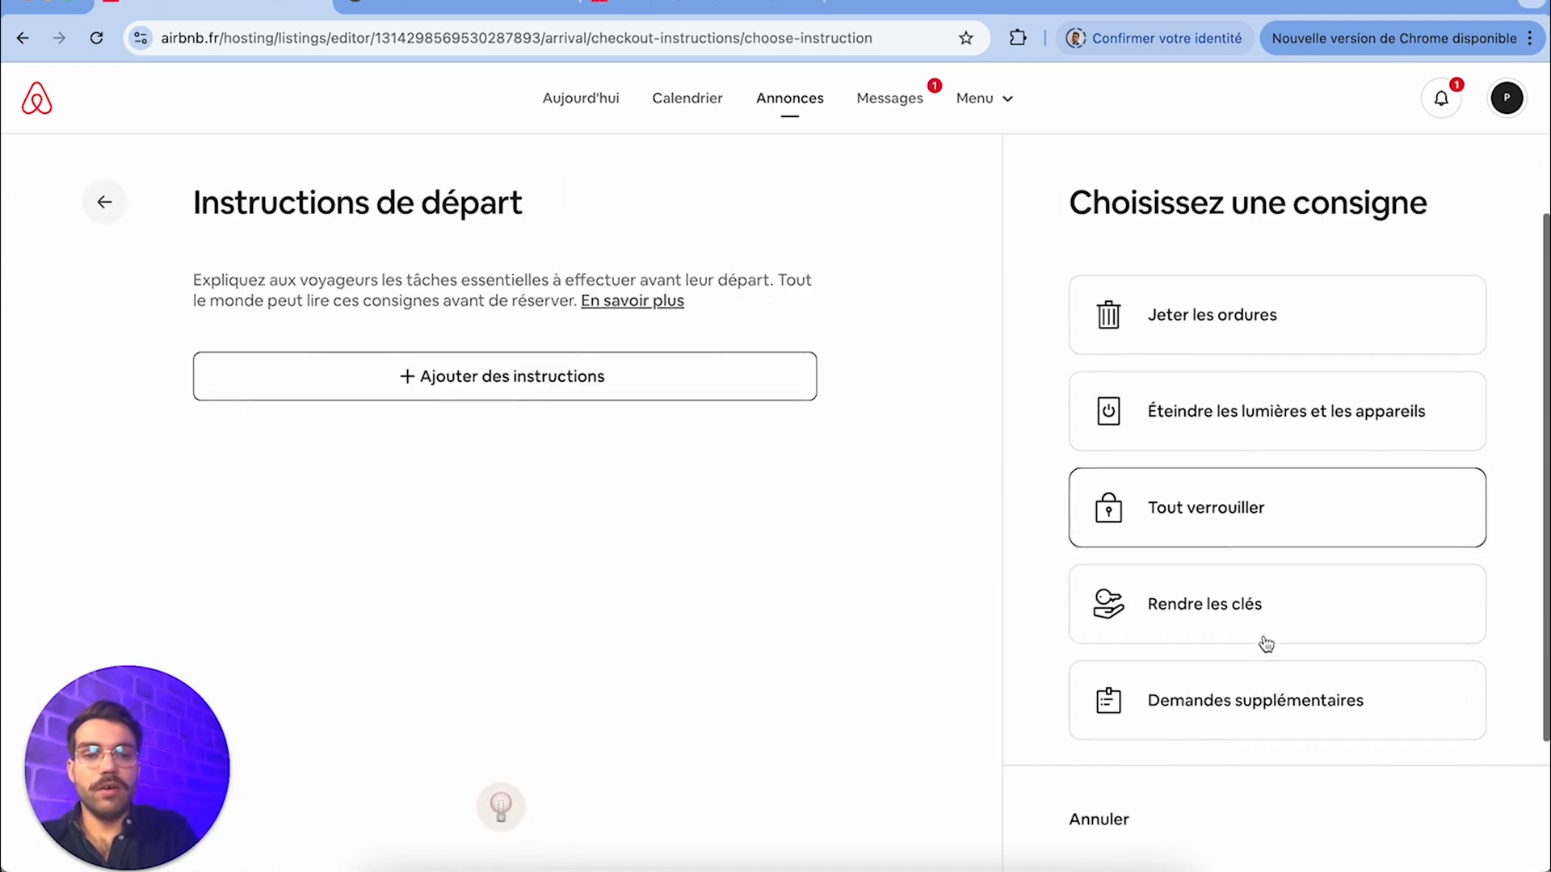
click(1253, 541)
click(1100, 816)
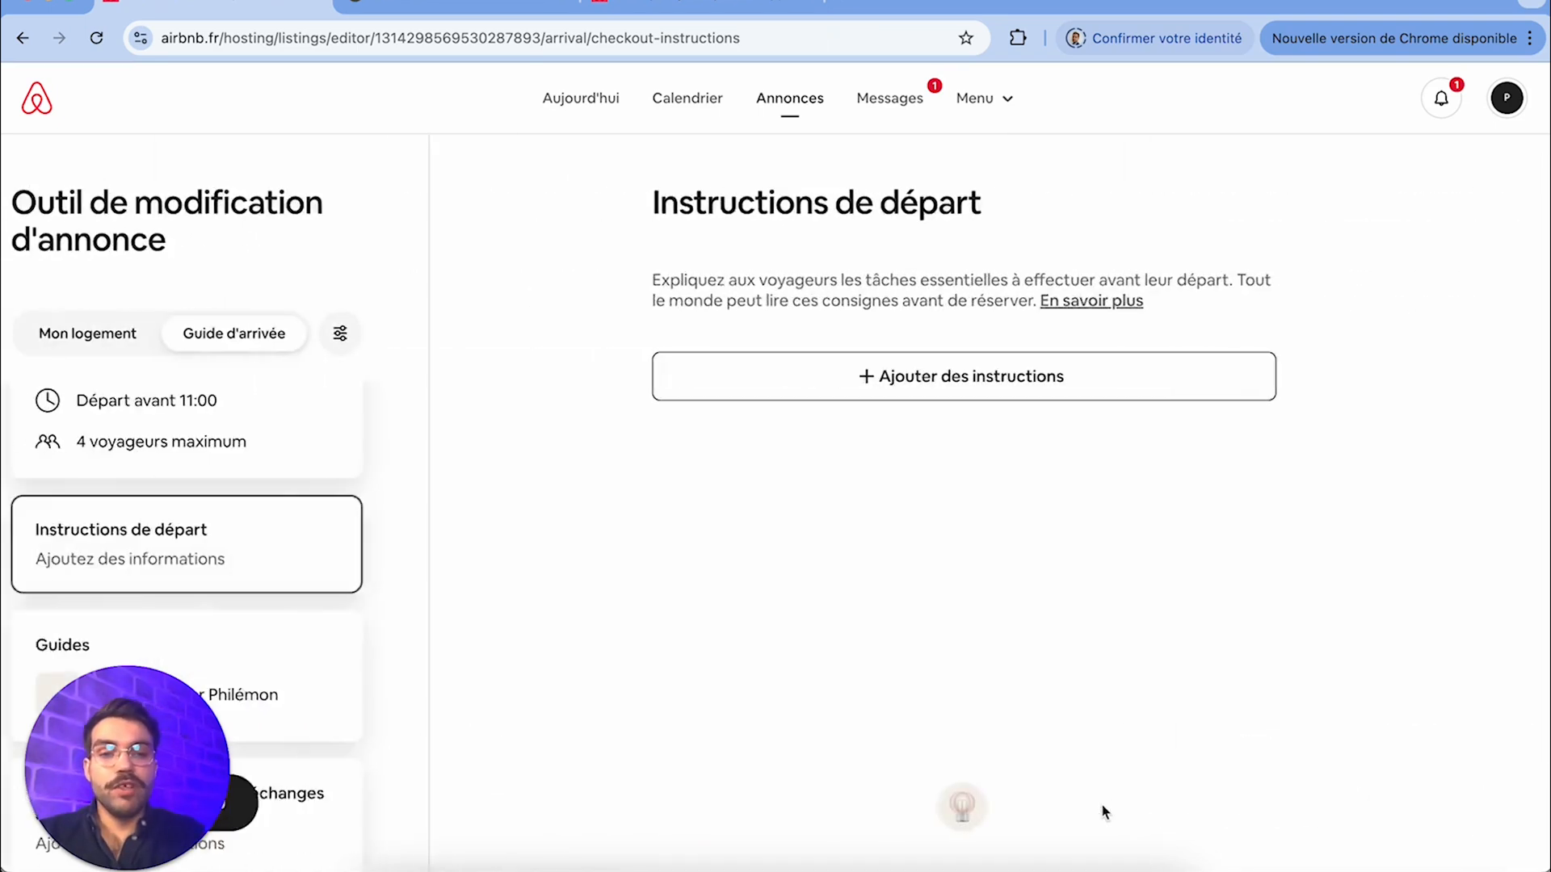
Add and save the departure instruction "Éteindre les lumières et les appareils" without any optional details
click(1153, 391)
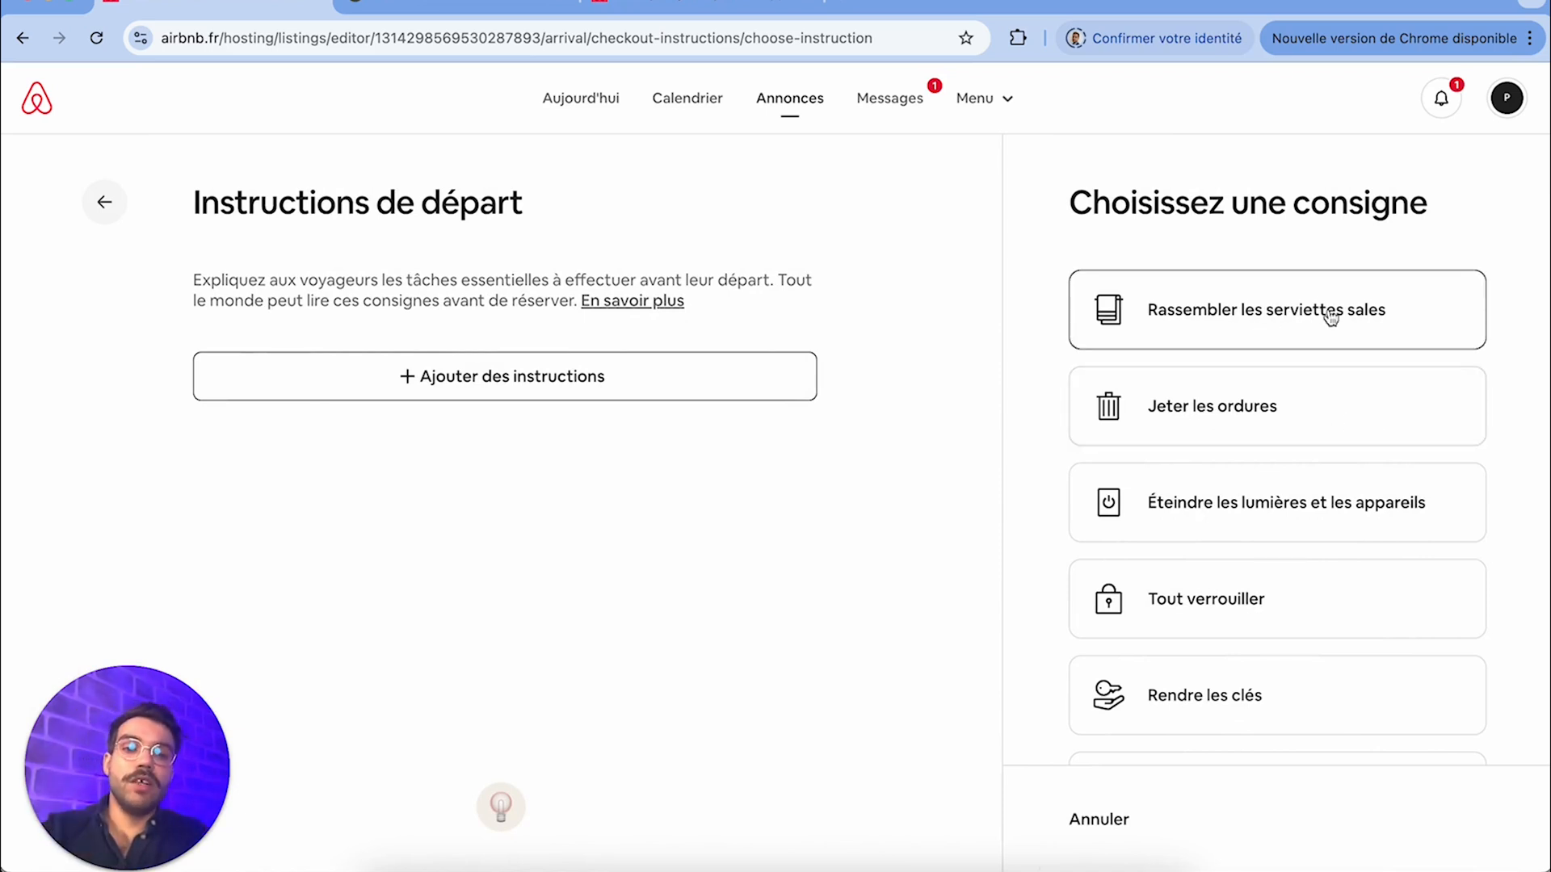
scroll(1296, 671, down, 3)
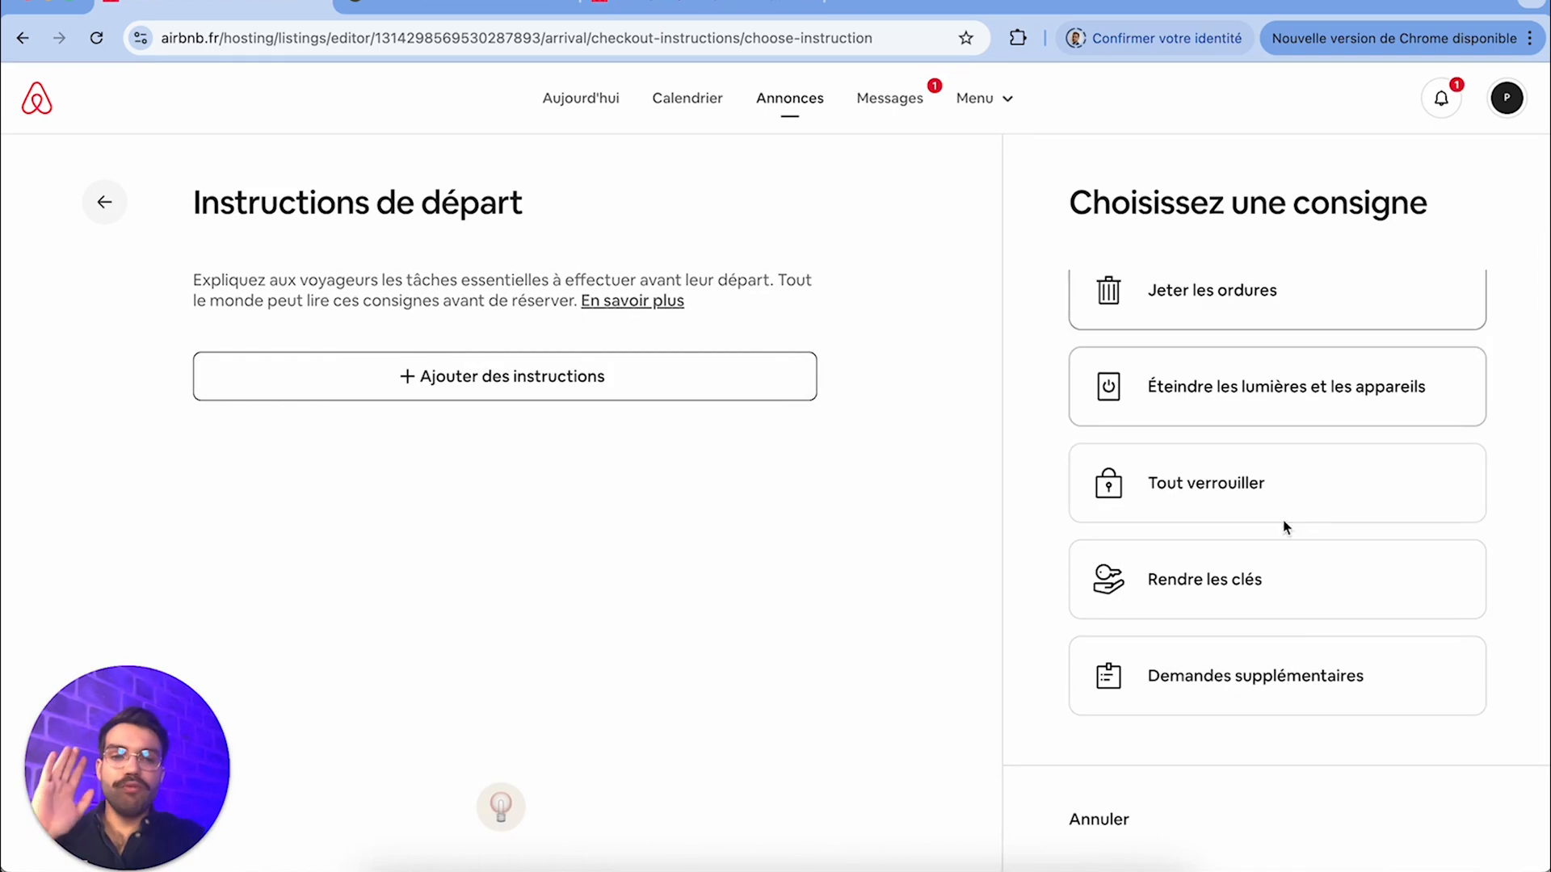
click(1239, 391)
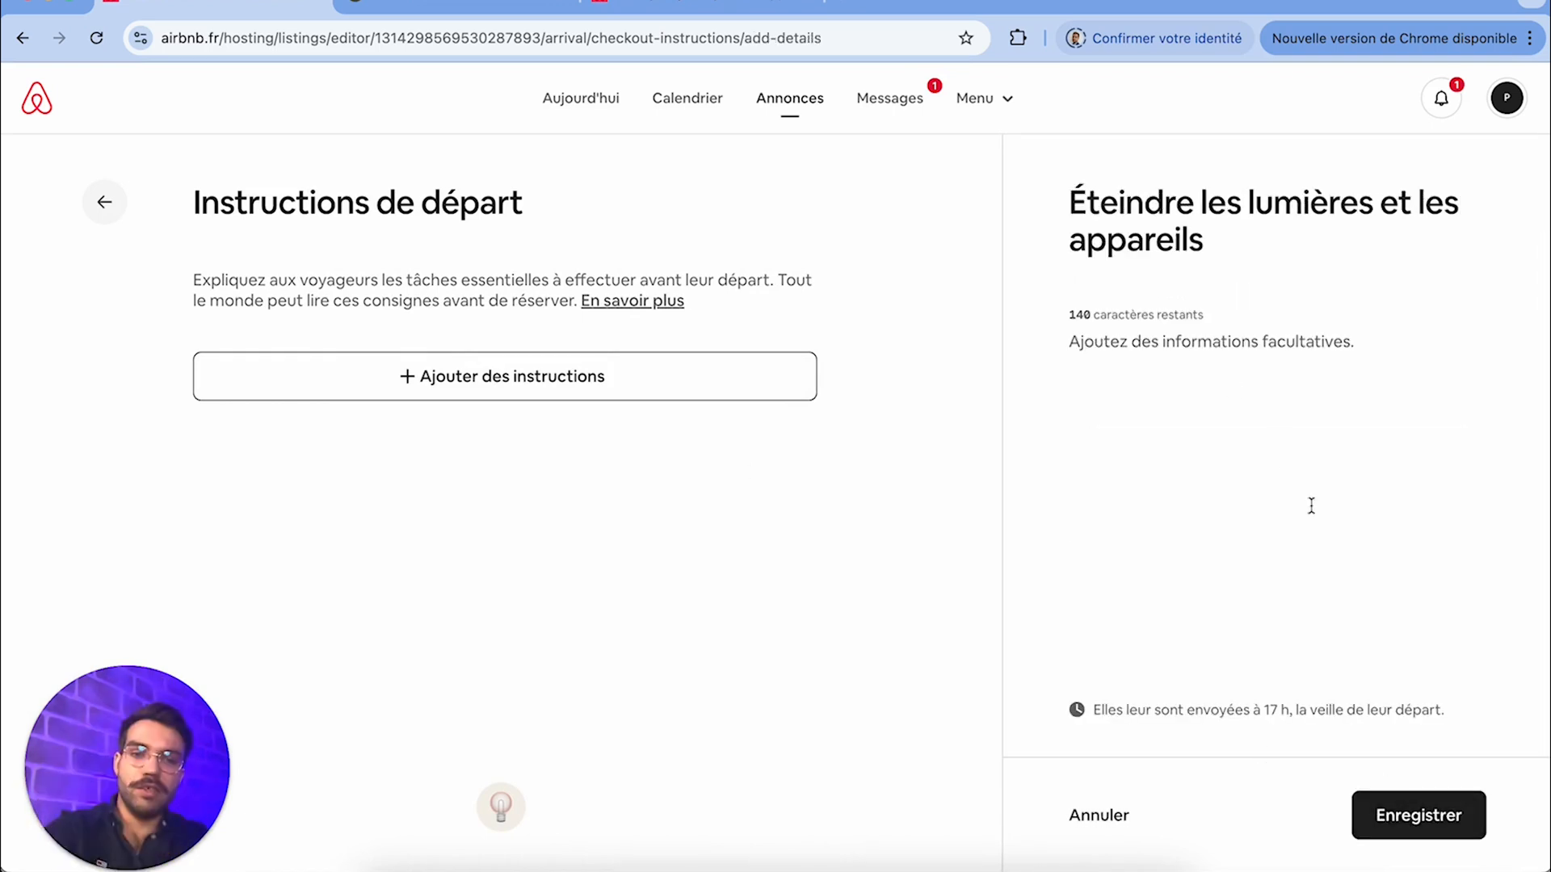
click(1415, 821)
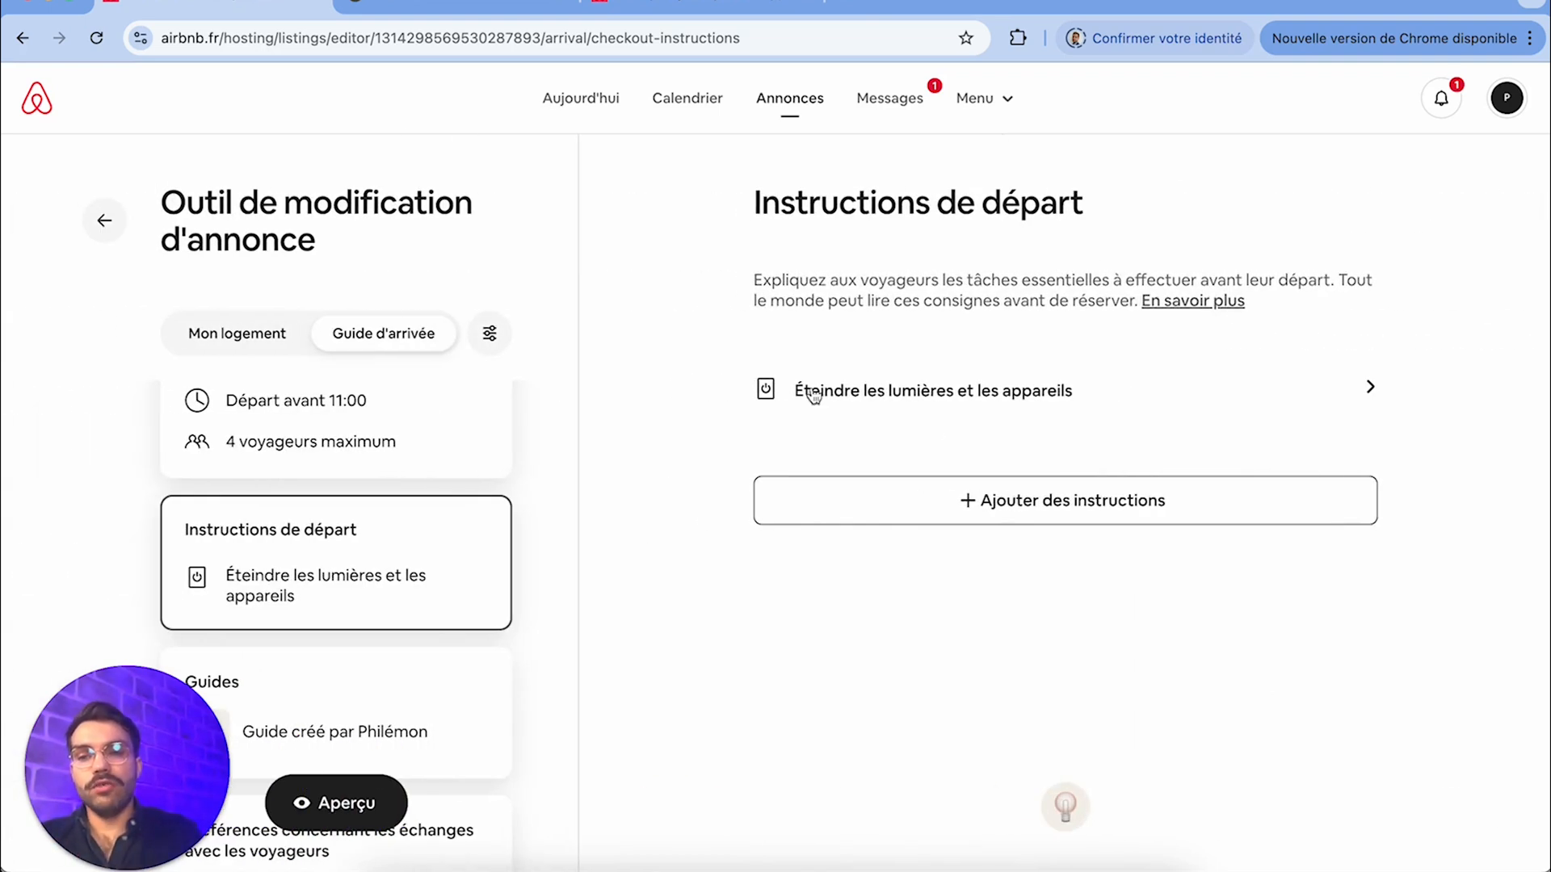
Open the existing guide in the Guides section
click(370, 724)
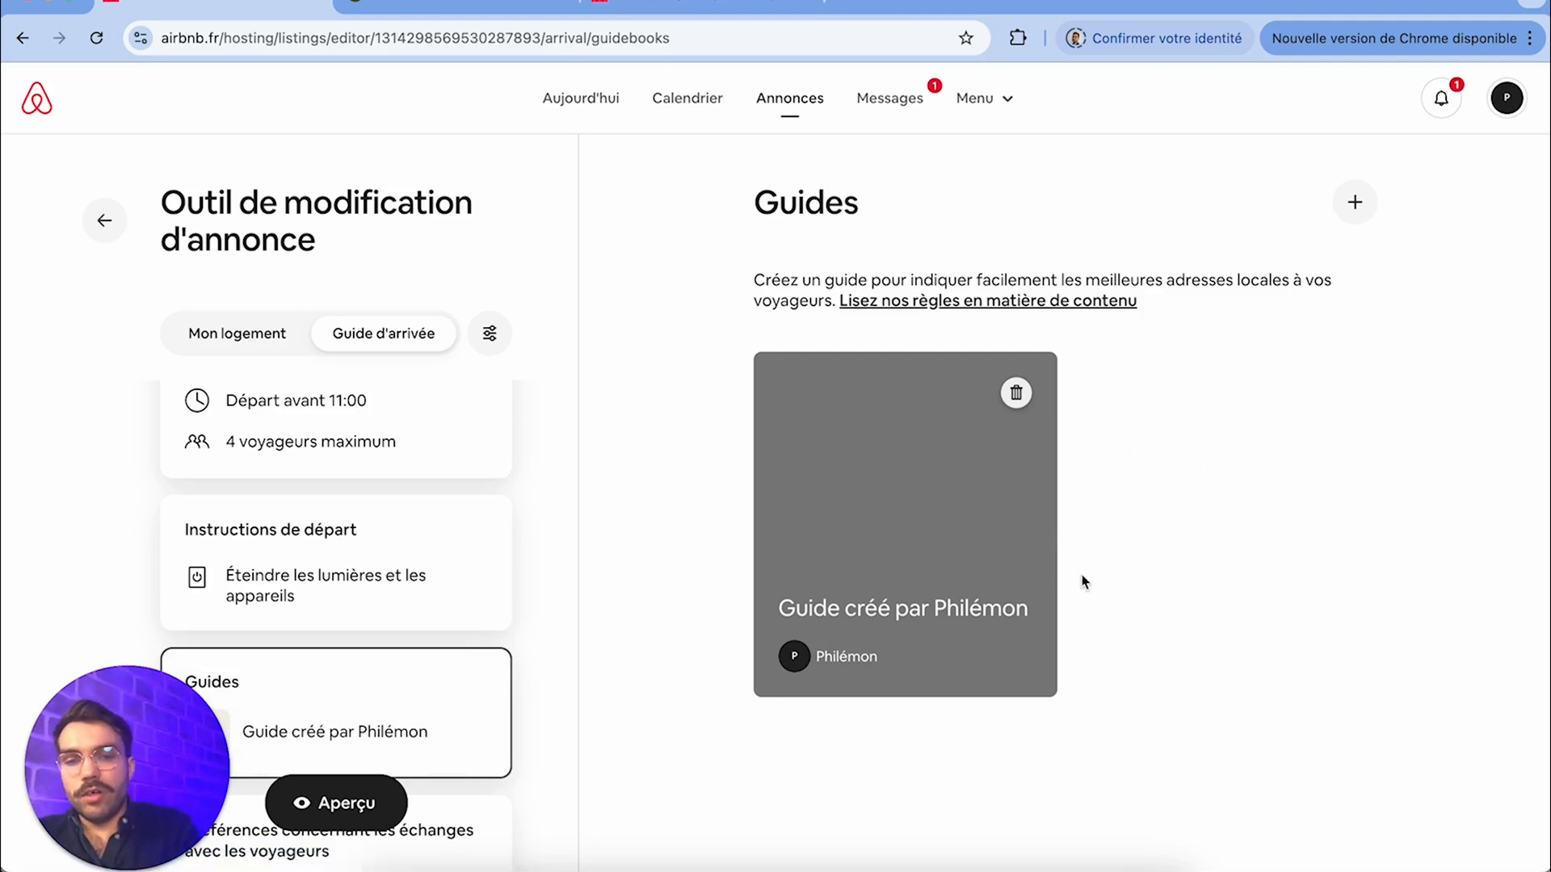
click(965, 603)
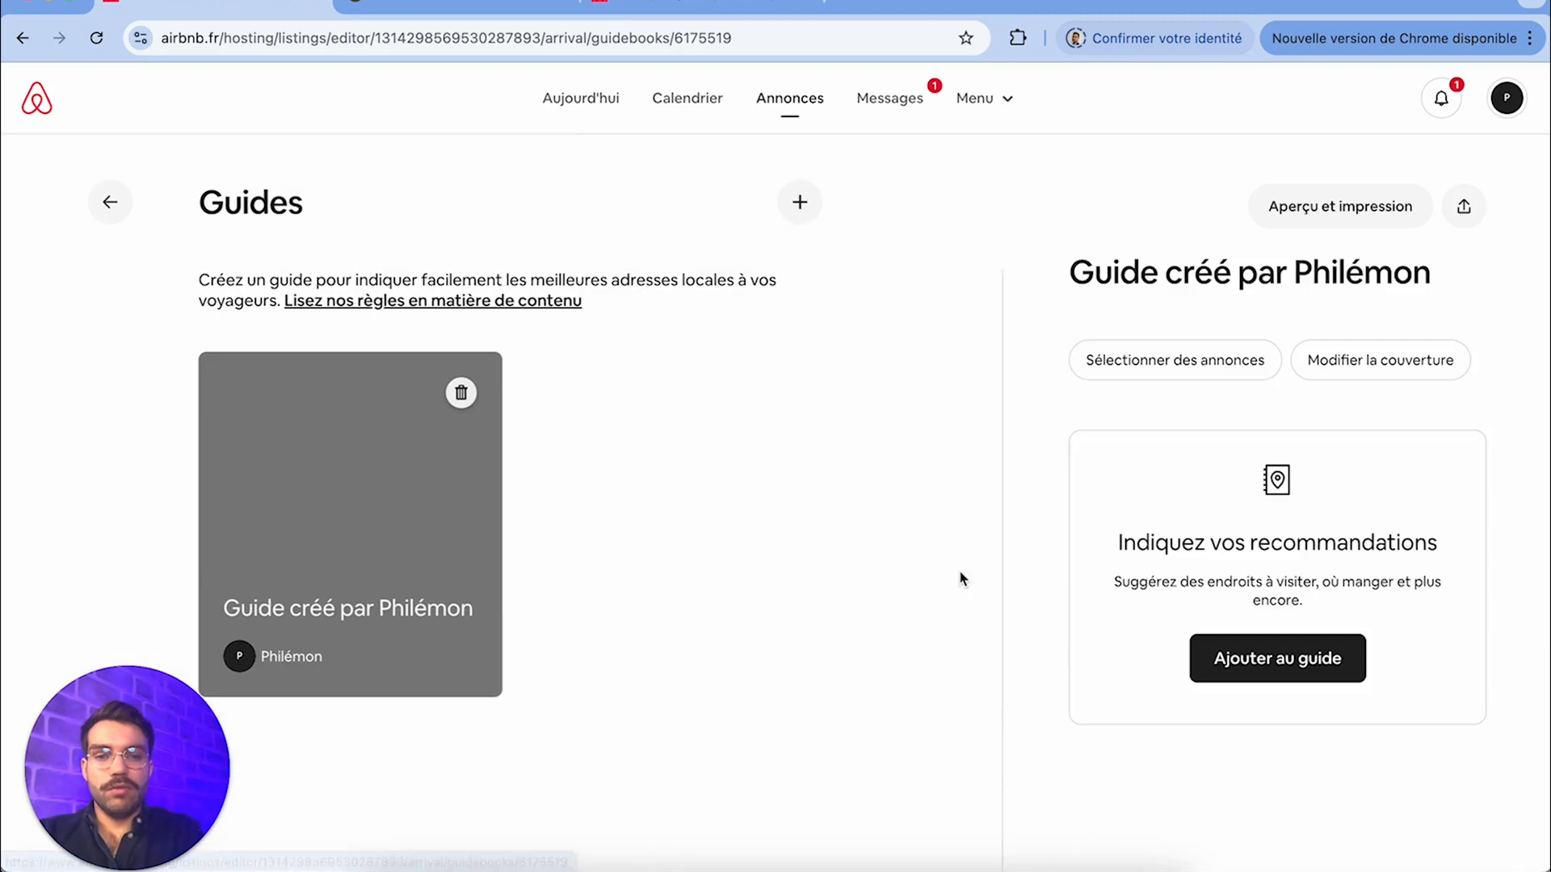
click(796, 204)
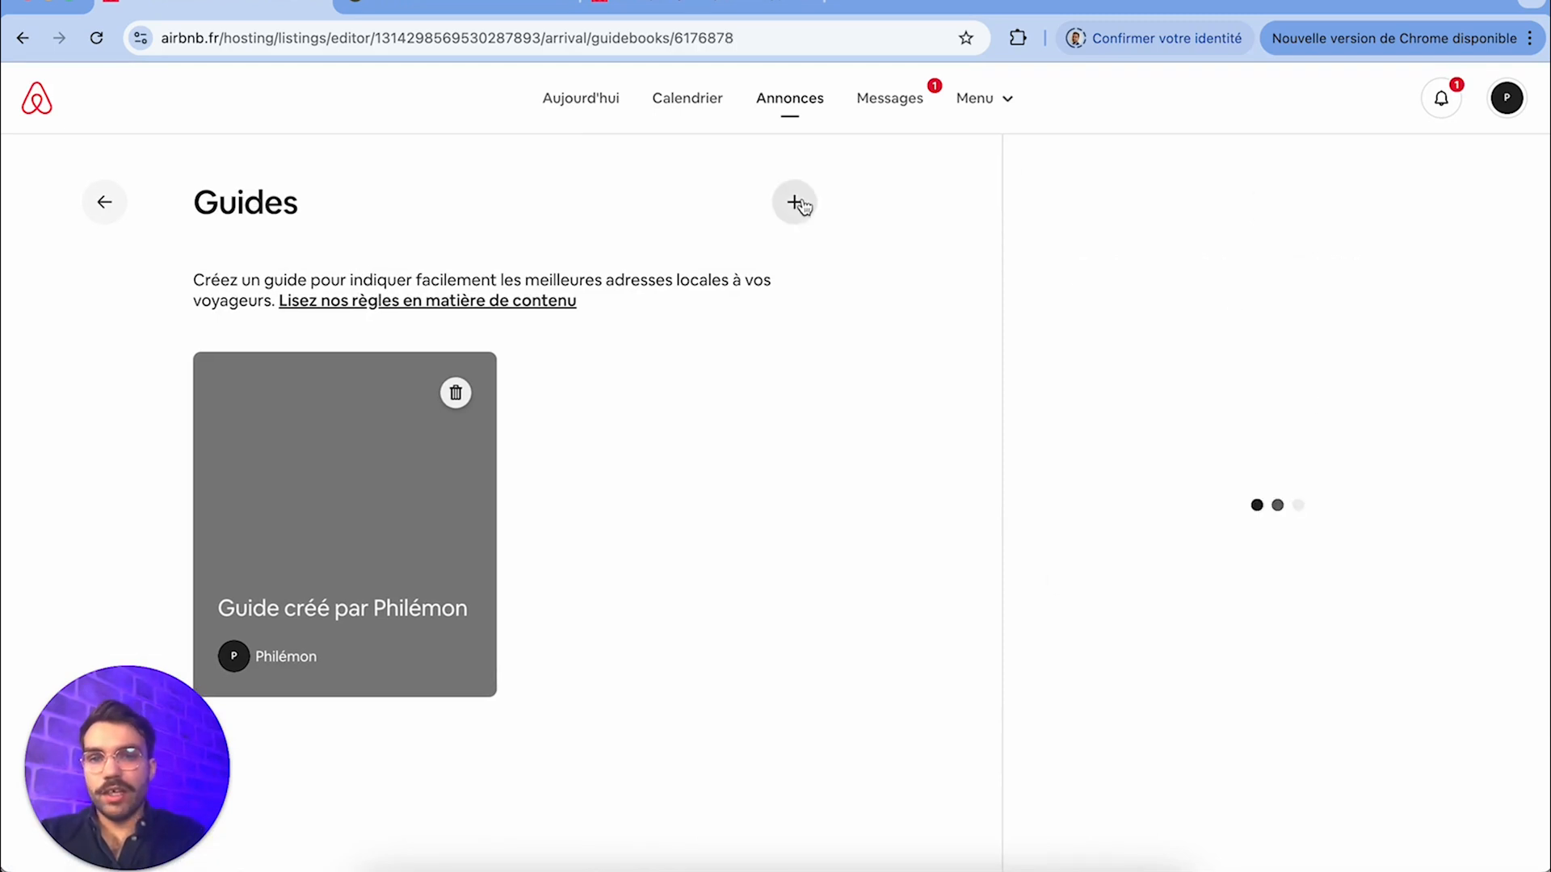
click(775, 393)
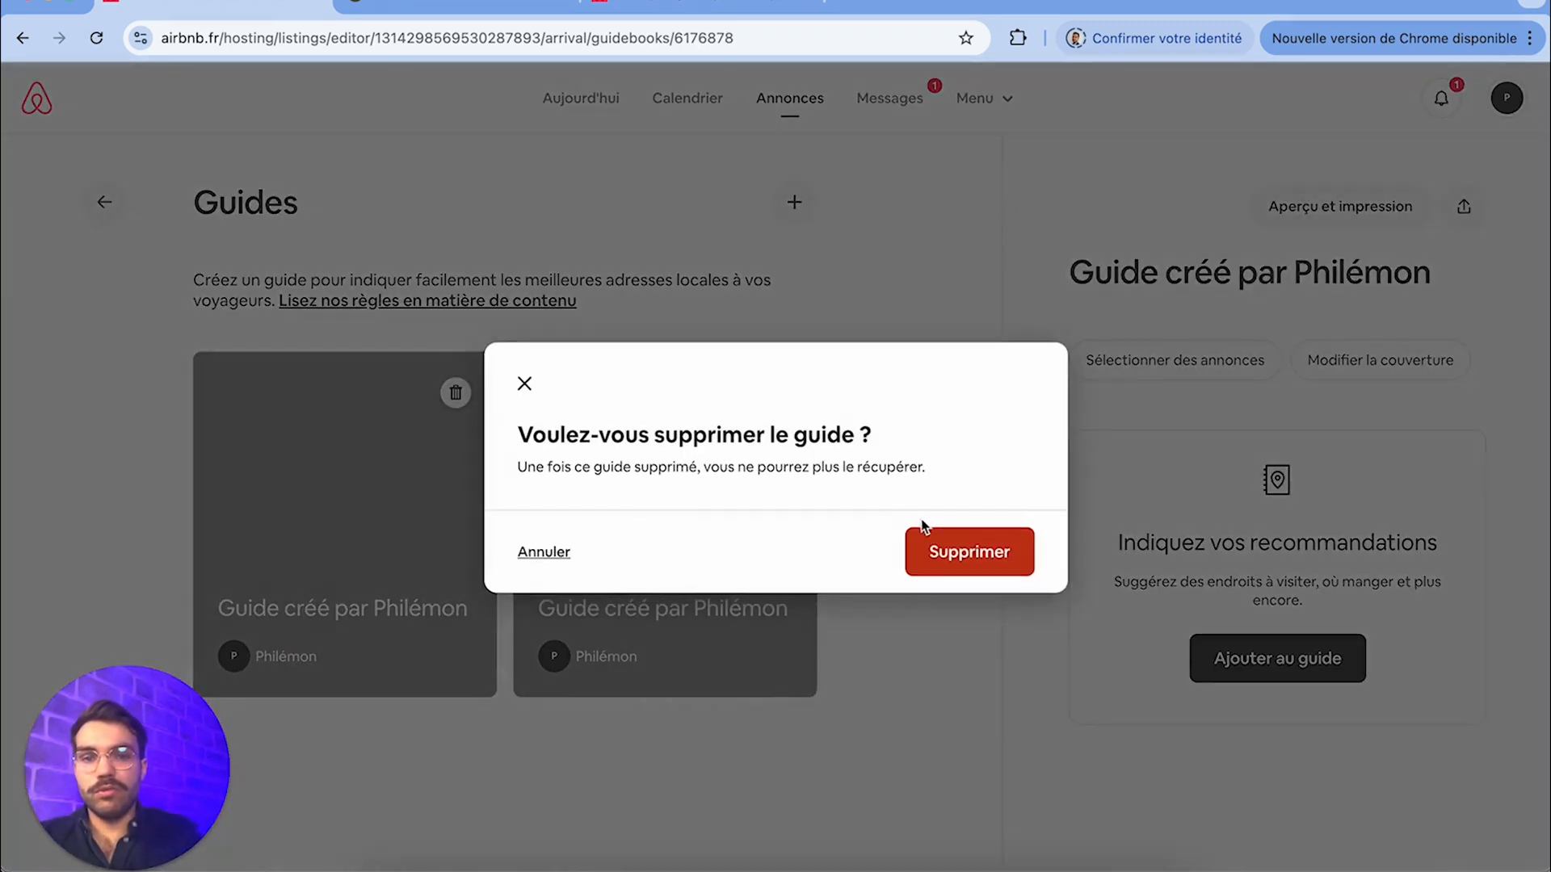
click(935, 544)
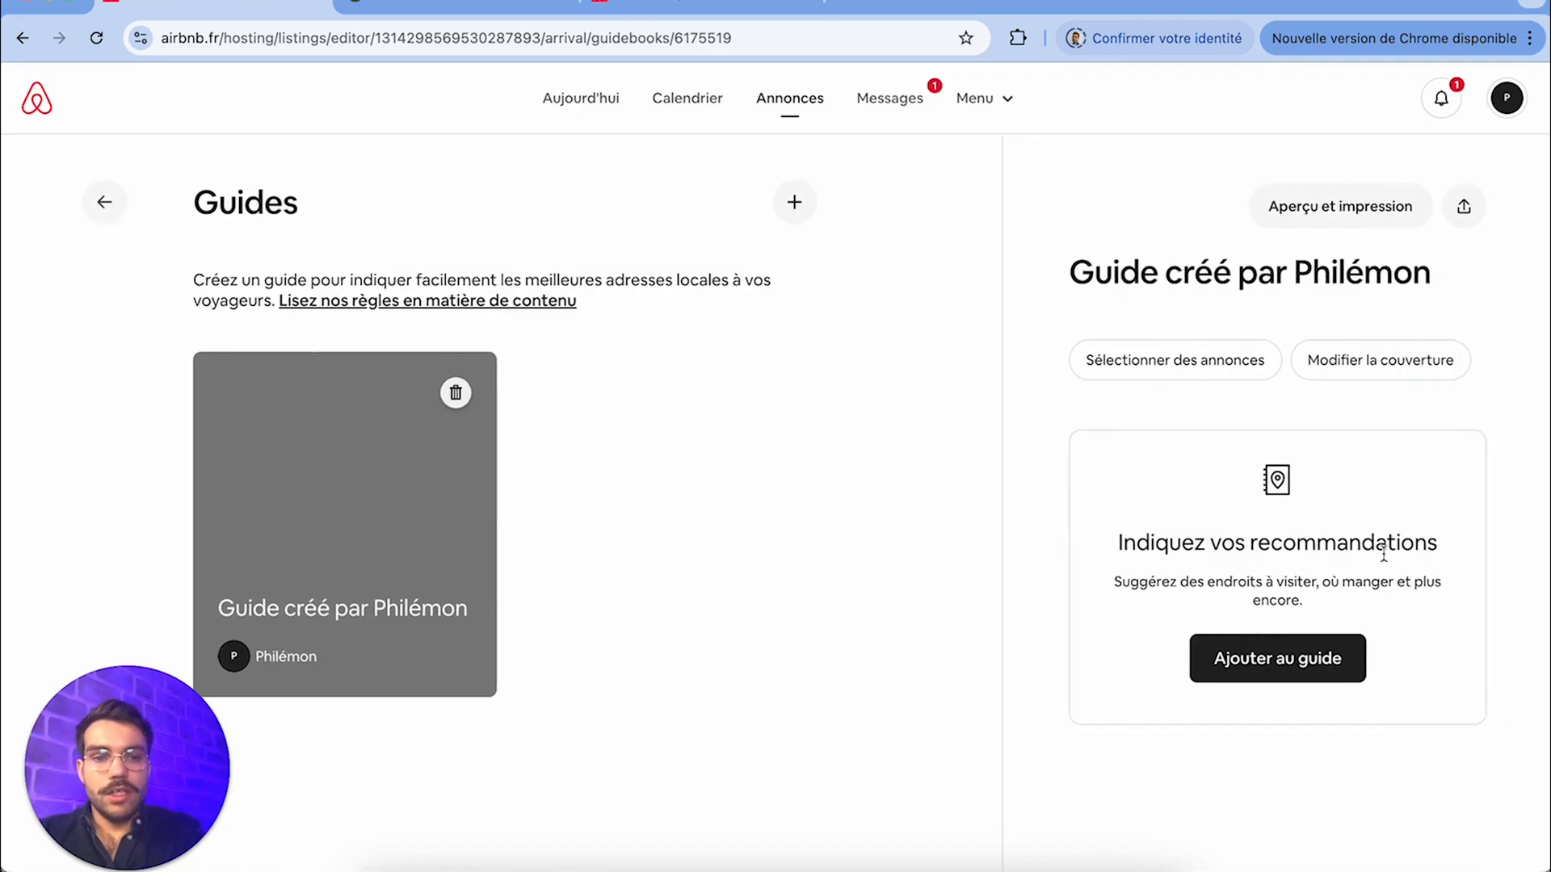
Add the Tour Eiffel to the guide as an address in the category Lieux emblématiques, leaving the recommendation text empty, and save it
click(1285, 675)
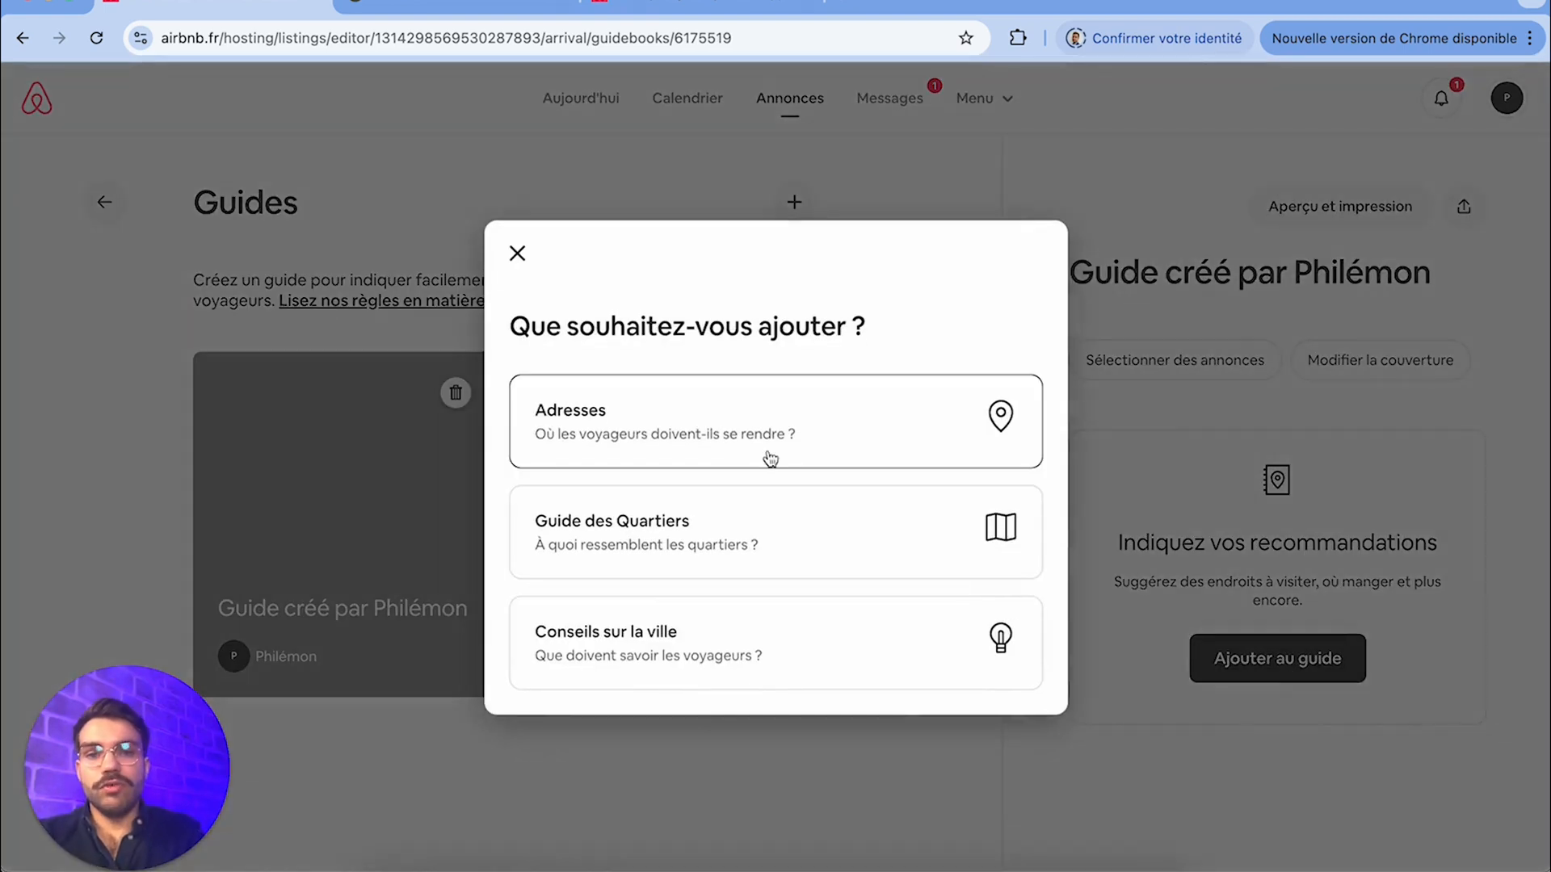
click(771, 456)
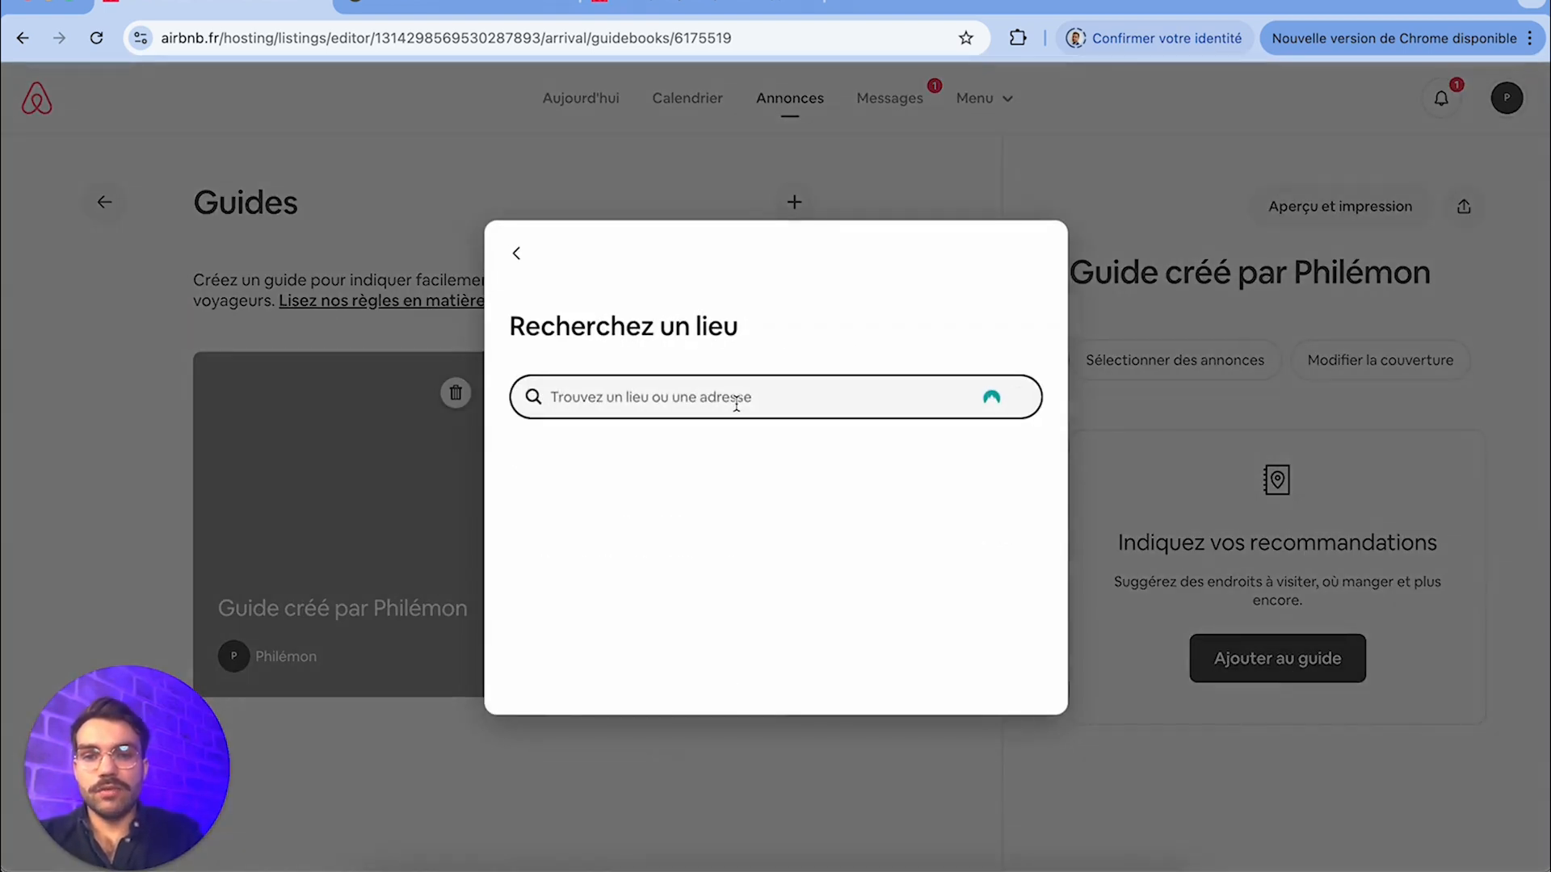
text(tour eiffel)
click(727, 456)
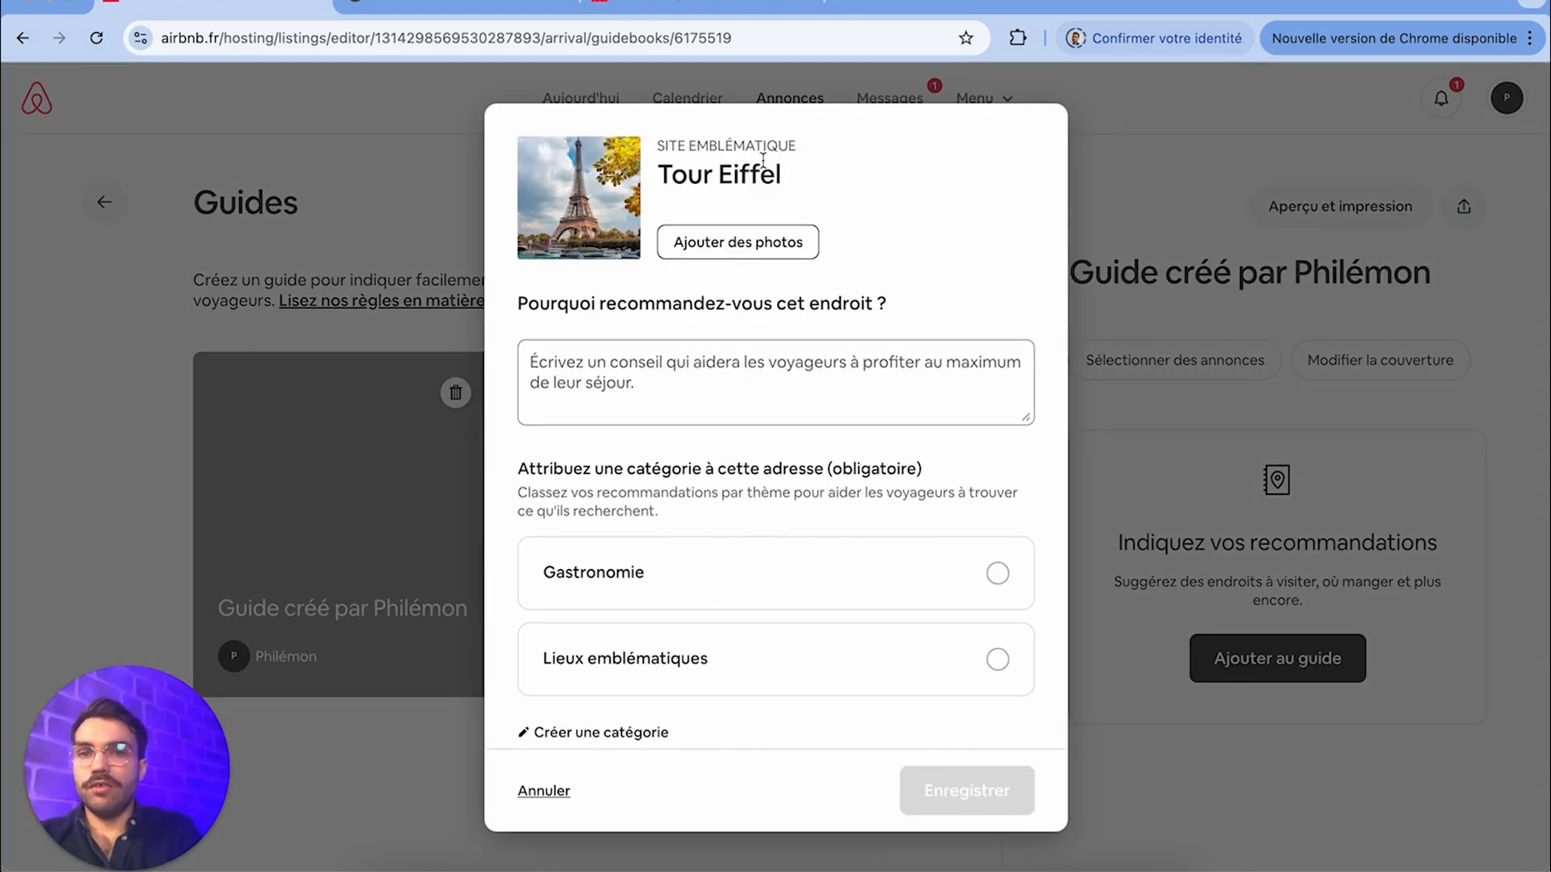
click(740, 392)
scroll(751, 379, down, 1)
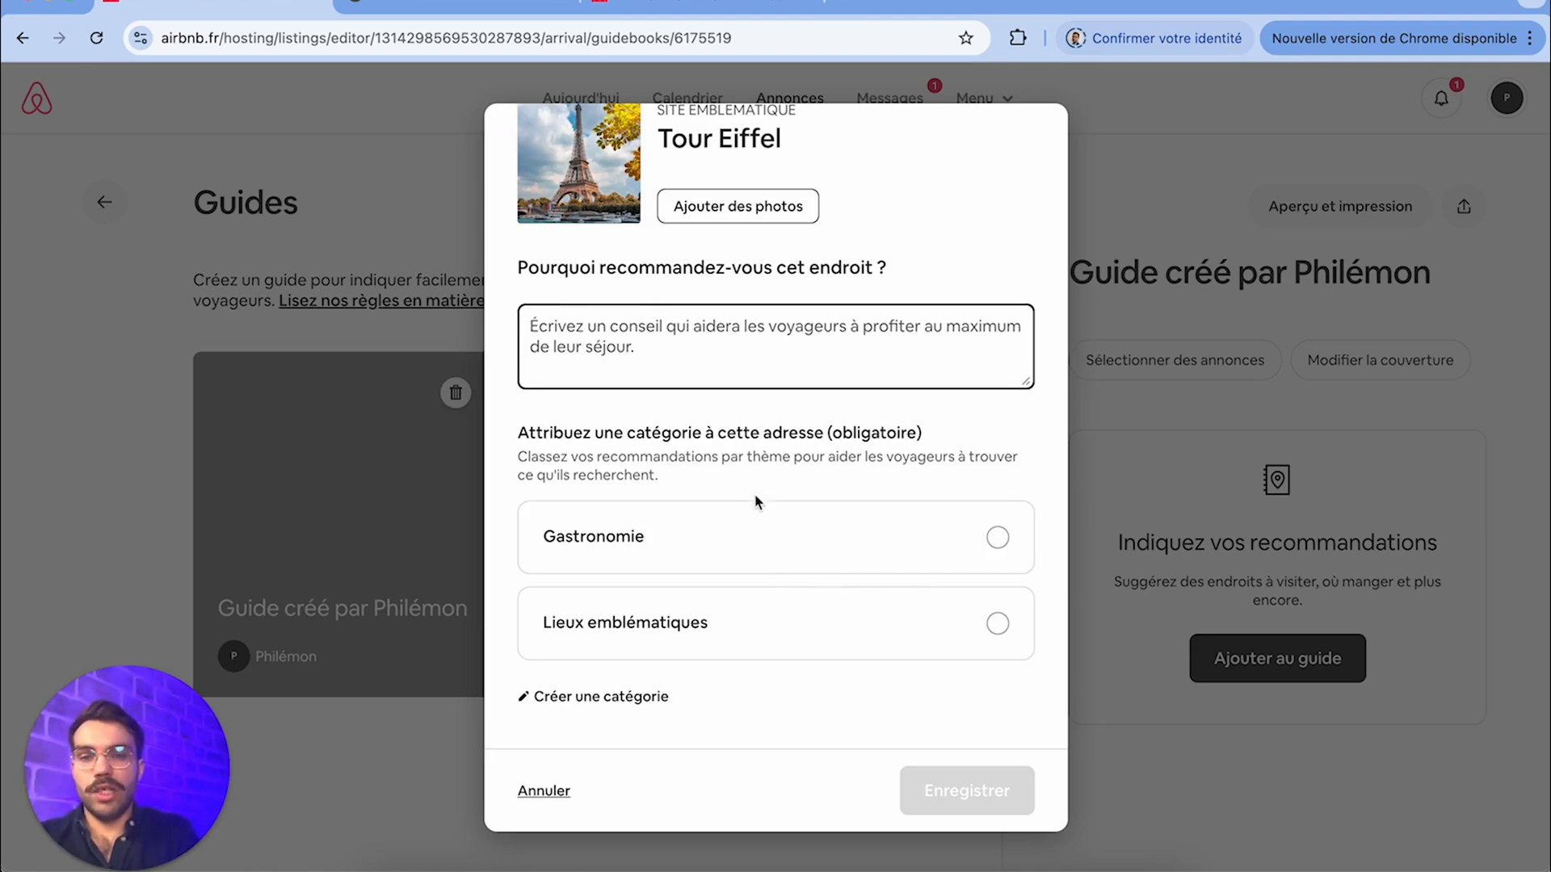
click(761, 630)
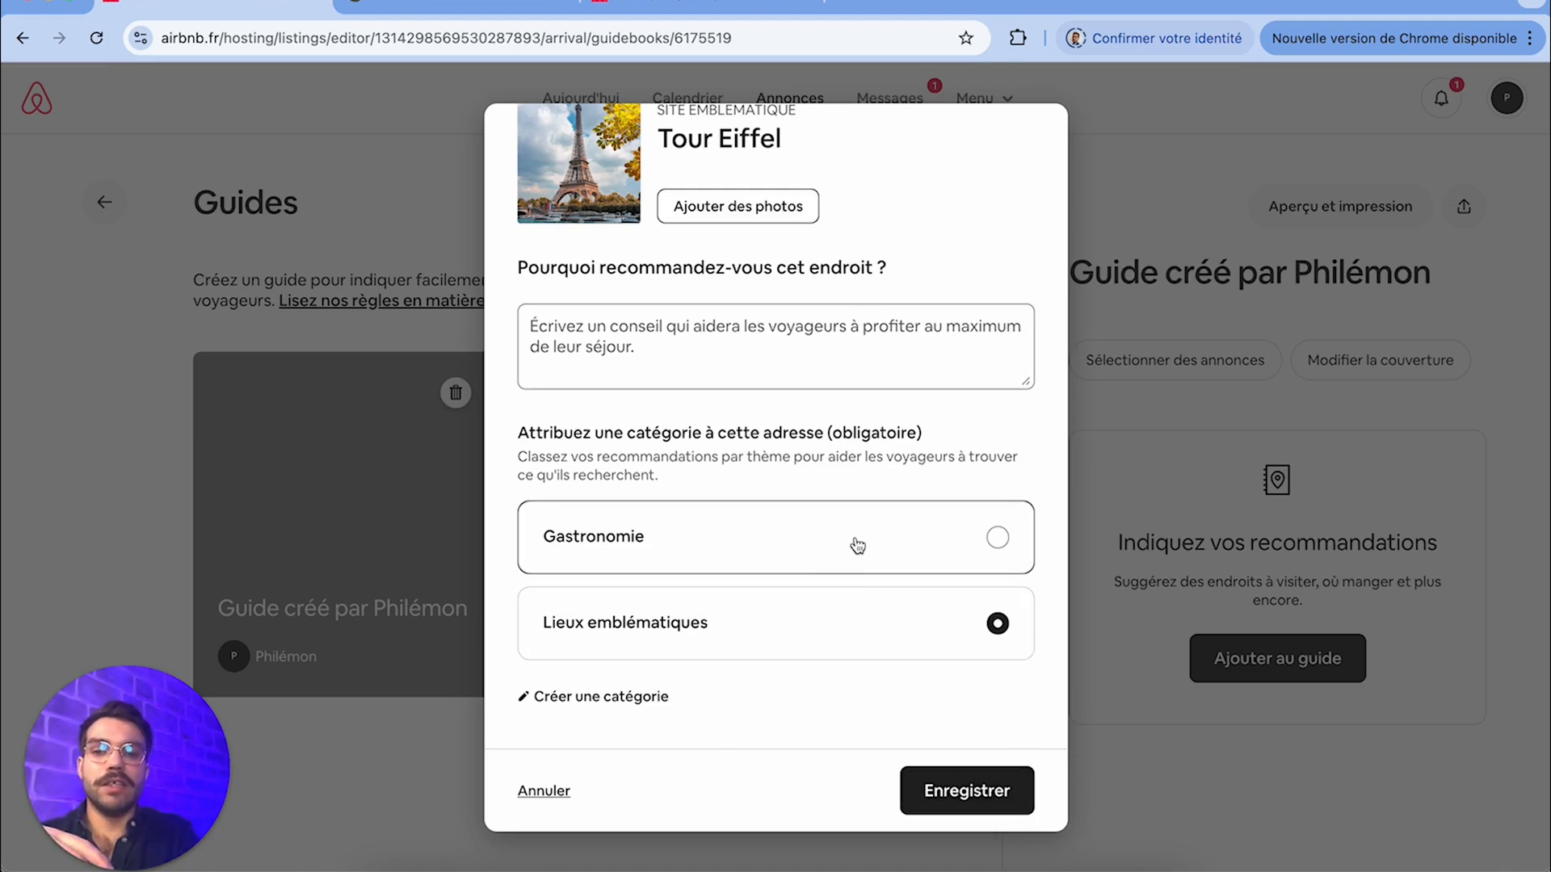
click(949, 795)
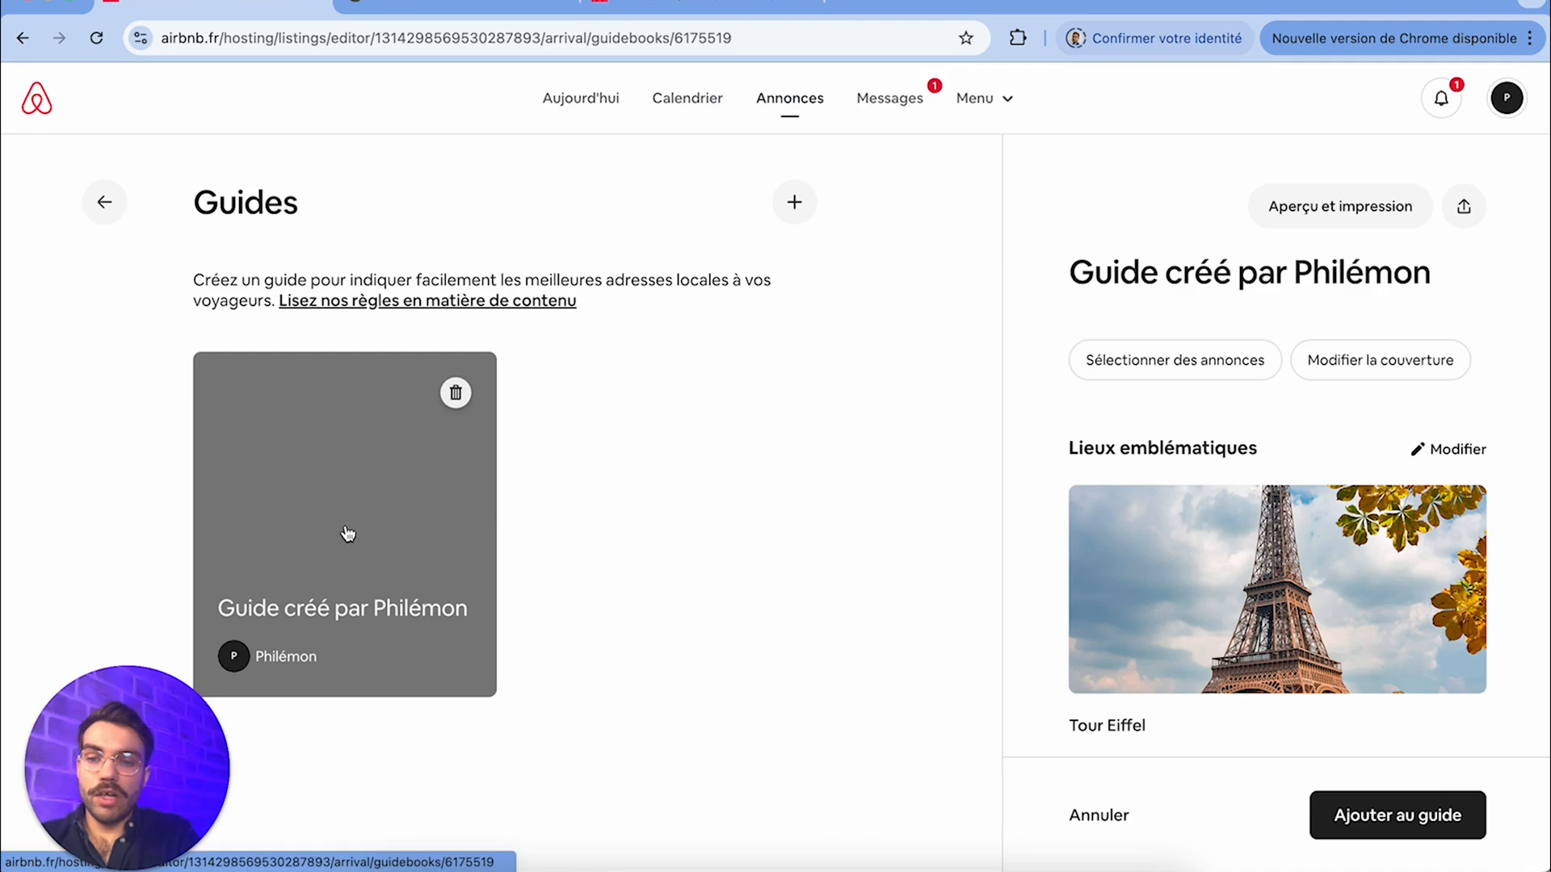
Leave the guide and look over the available preferences for exchanges with guests
click(106, 203)
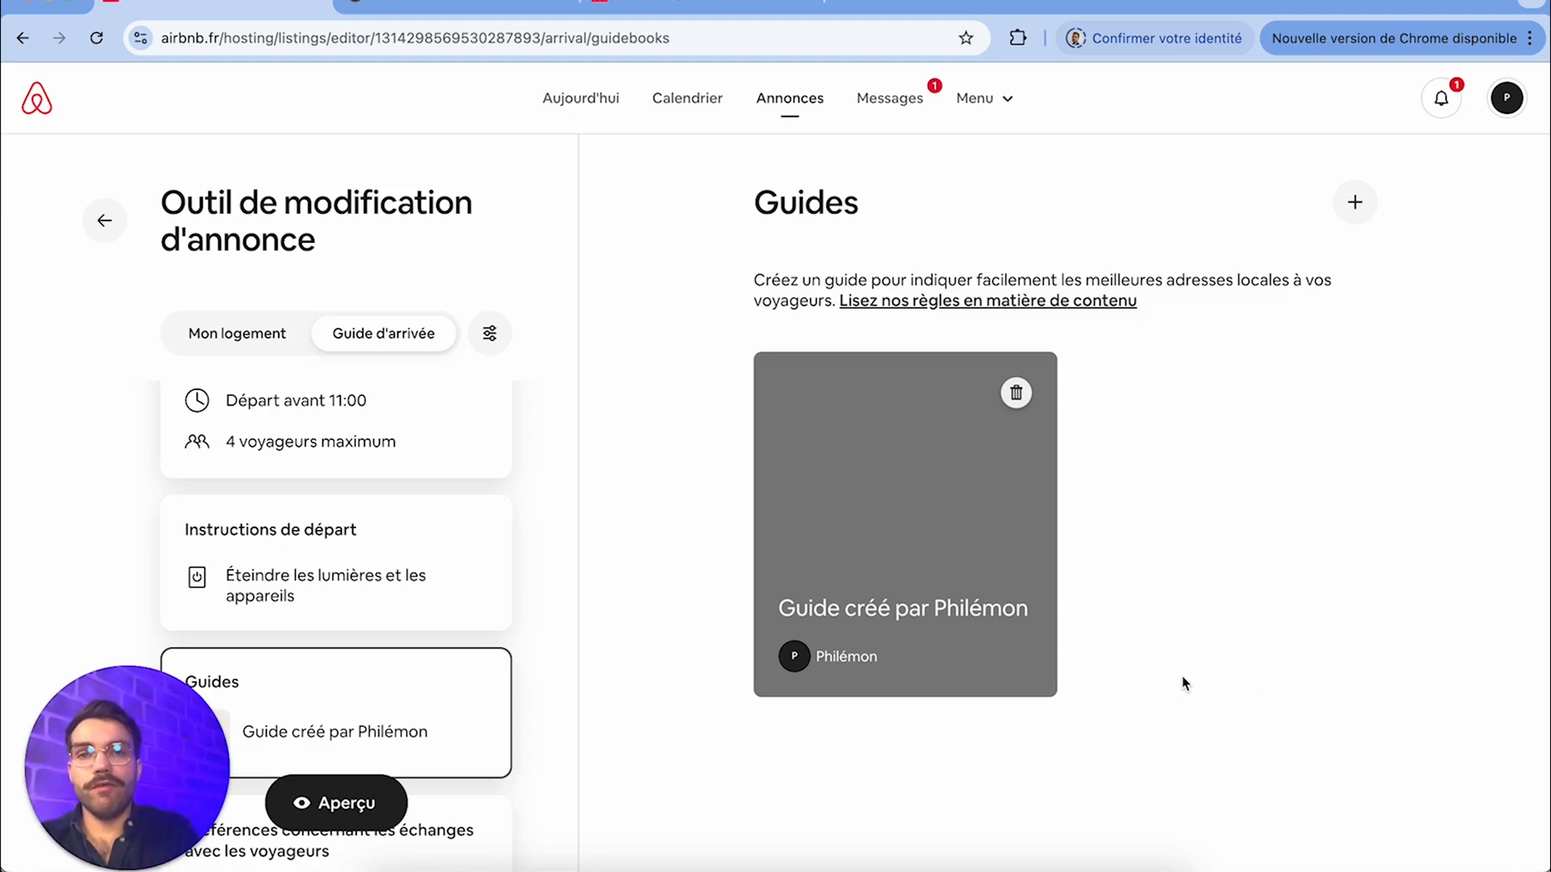
scroll(491, 617, down, 2)
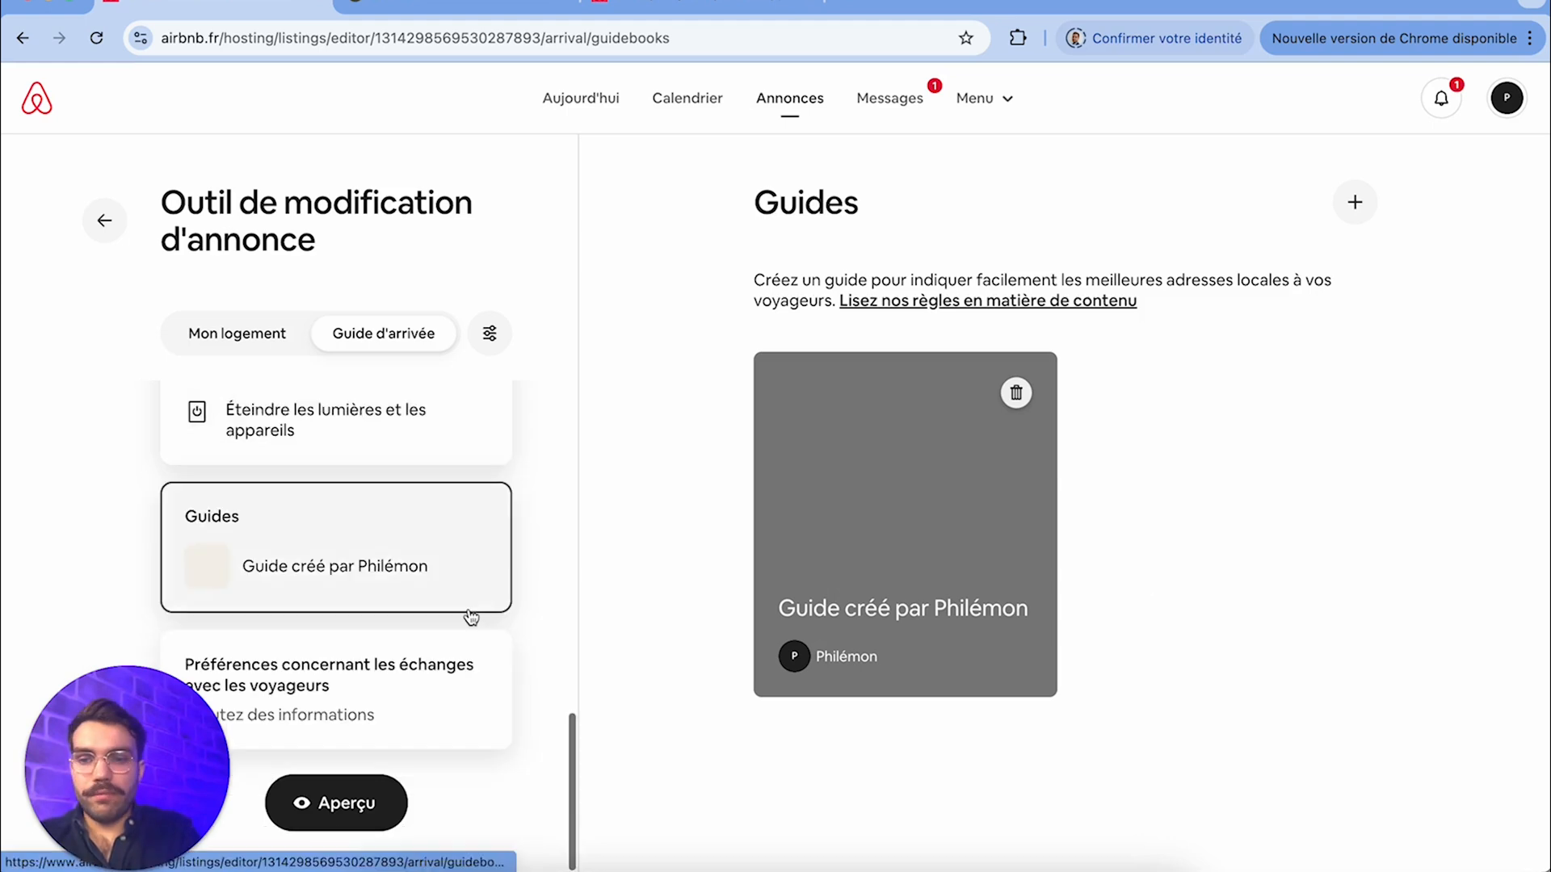
click(416, 692)
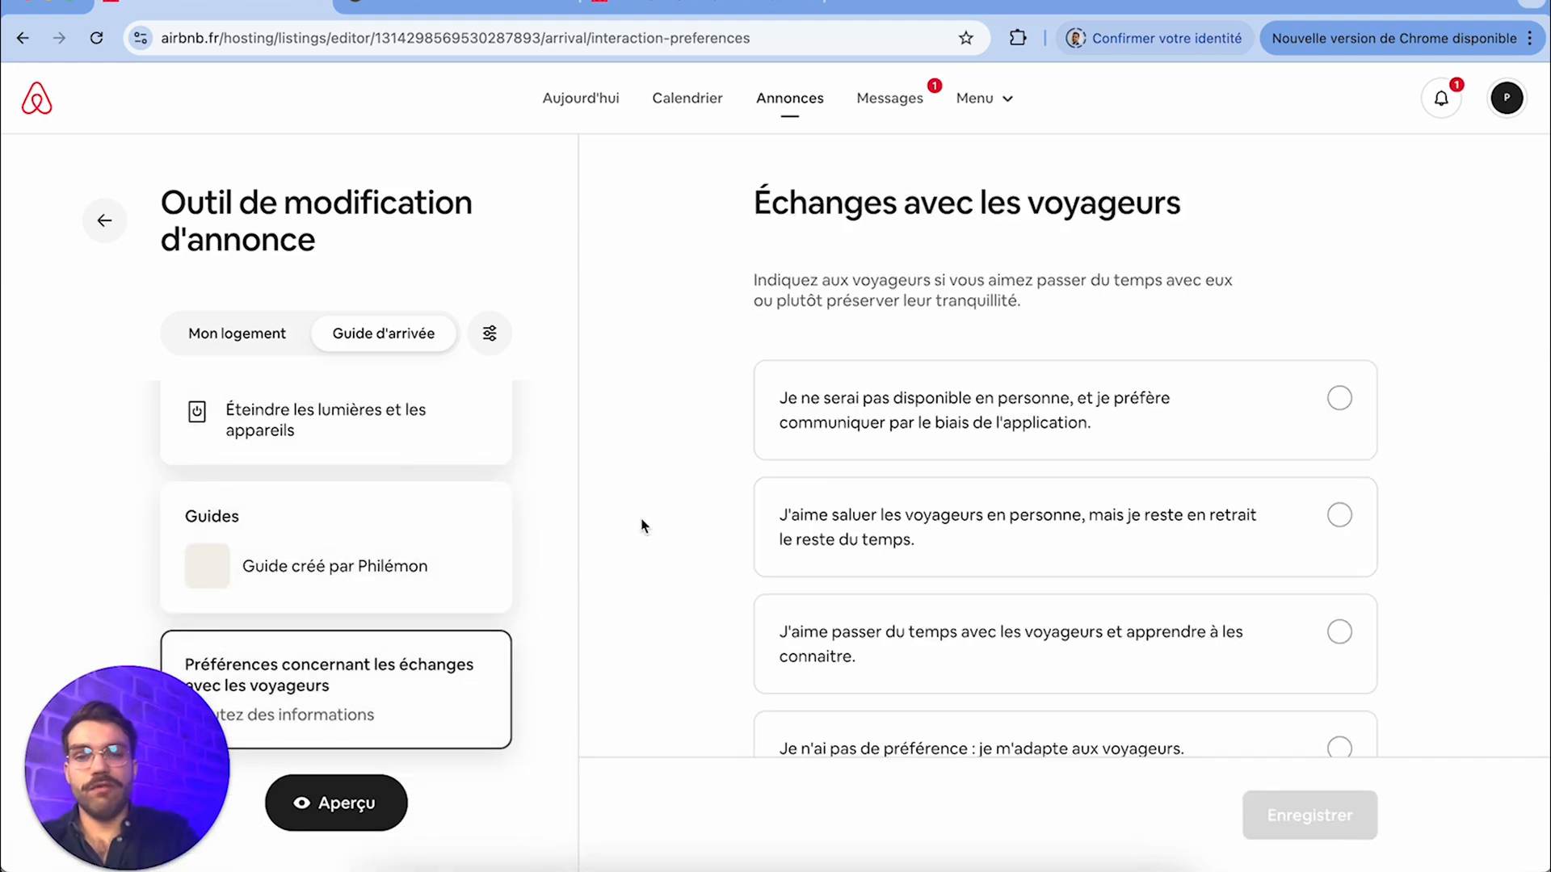
scroll(1082, 448, down, 2)
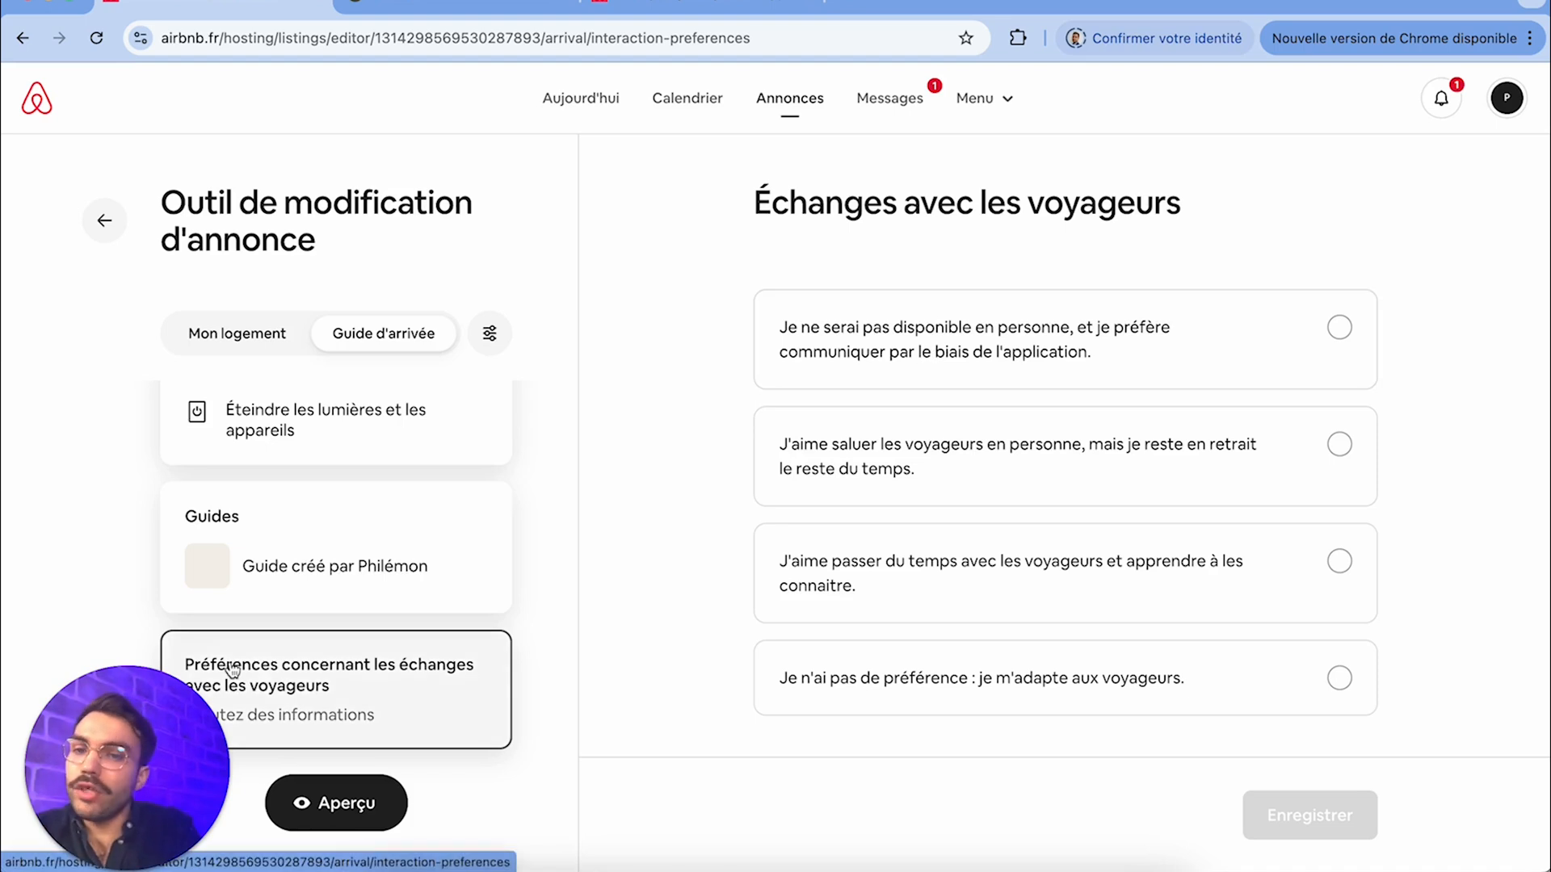
Preview the arrival guide in the desktop view and read the host's instructions under Comment accéder au logement
click(388, 806)
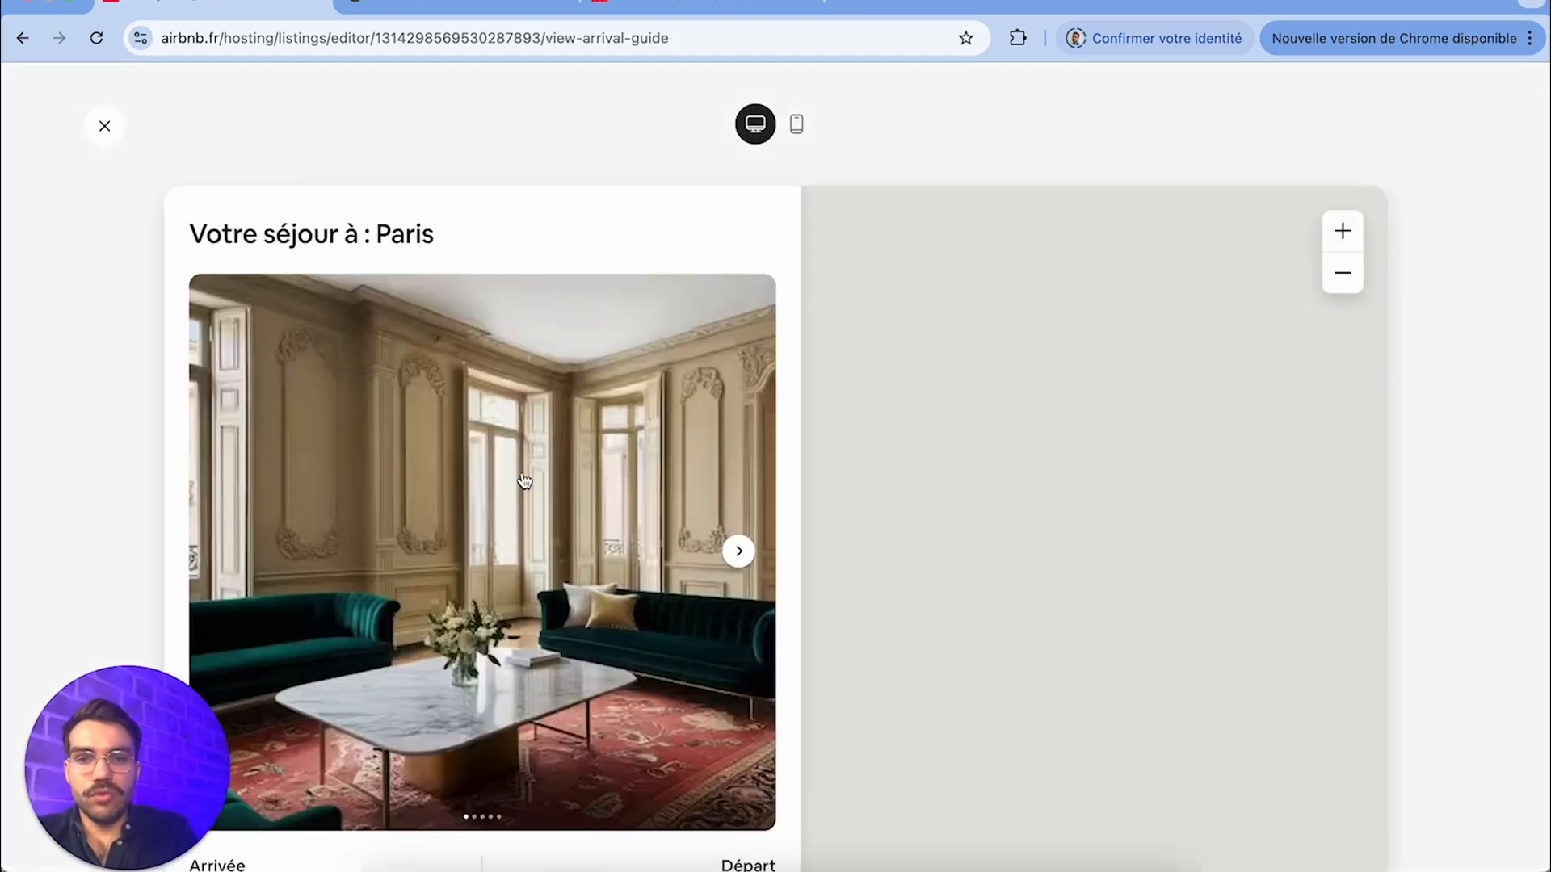
scroll(521, 478, down, 5)
scroll(728, 614, down, 1)
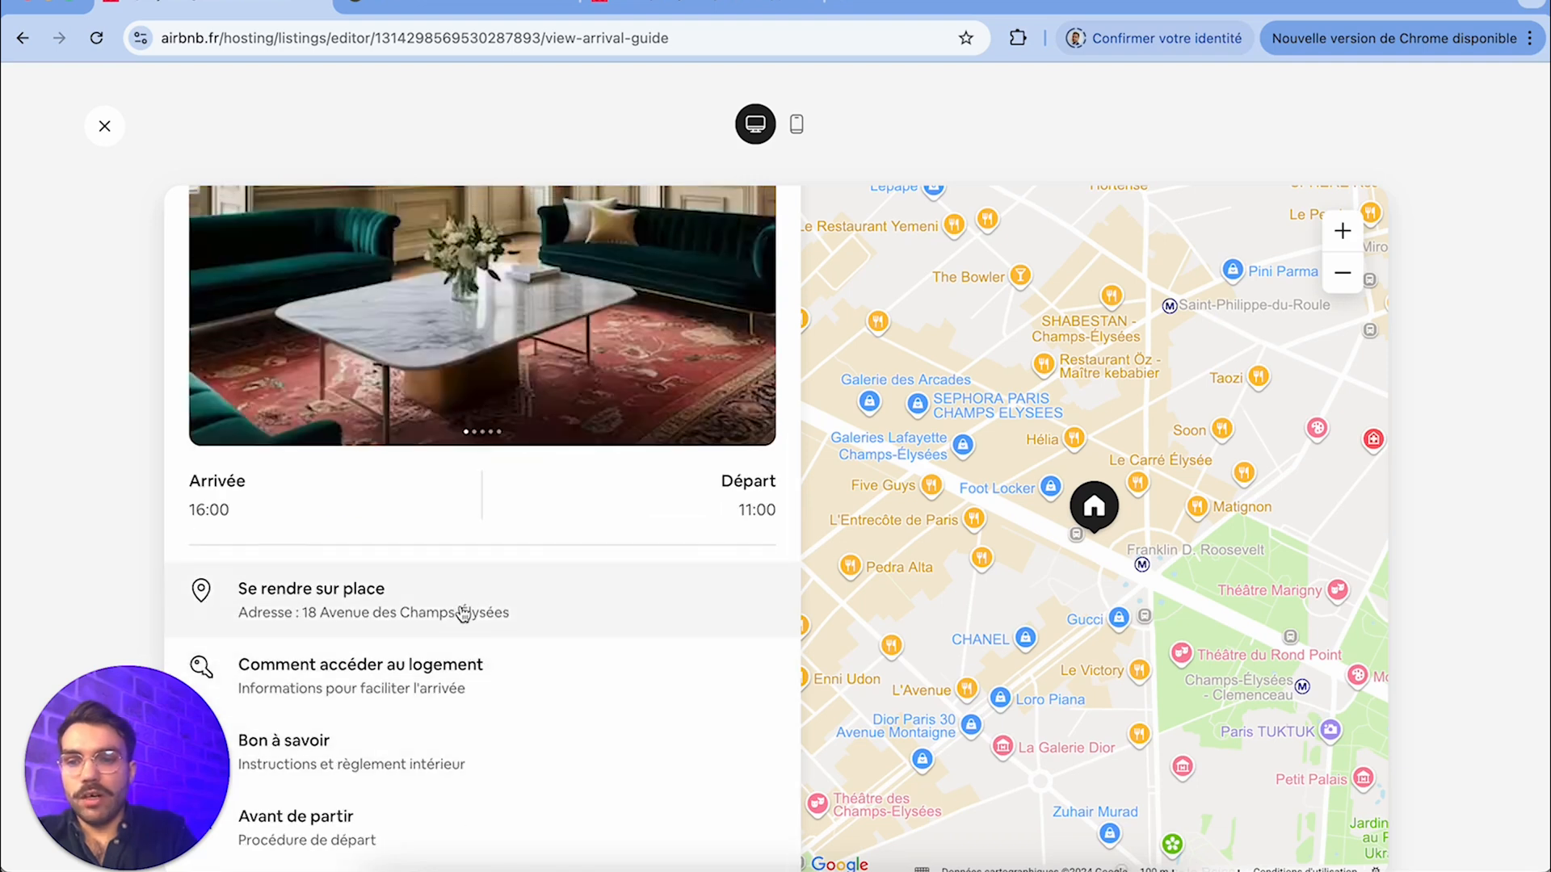
click(408, 683)
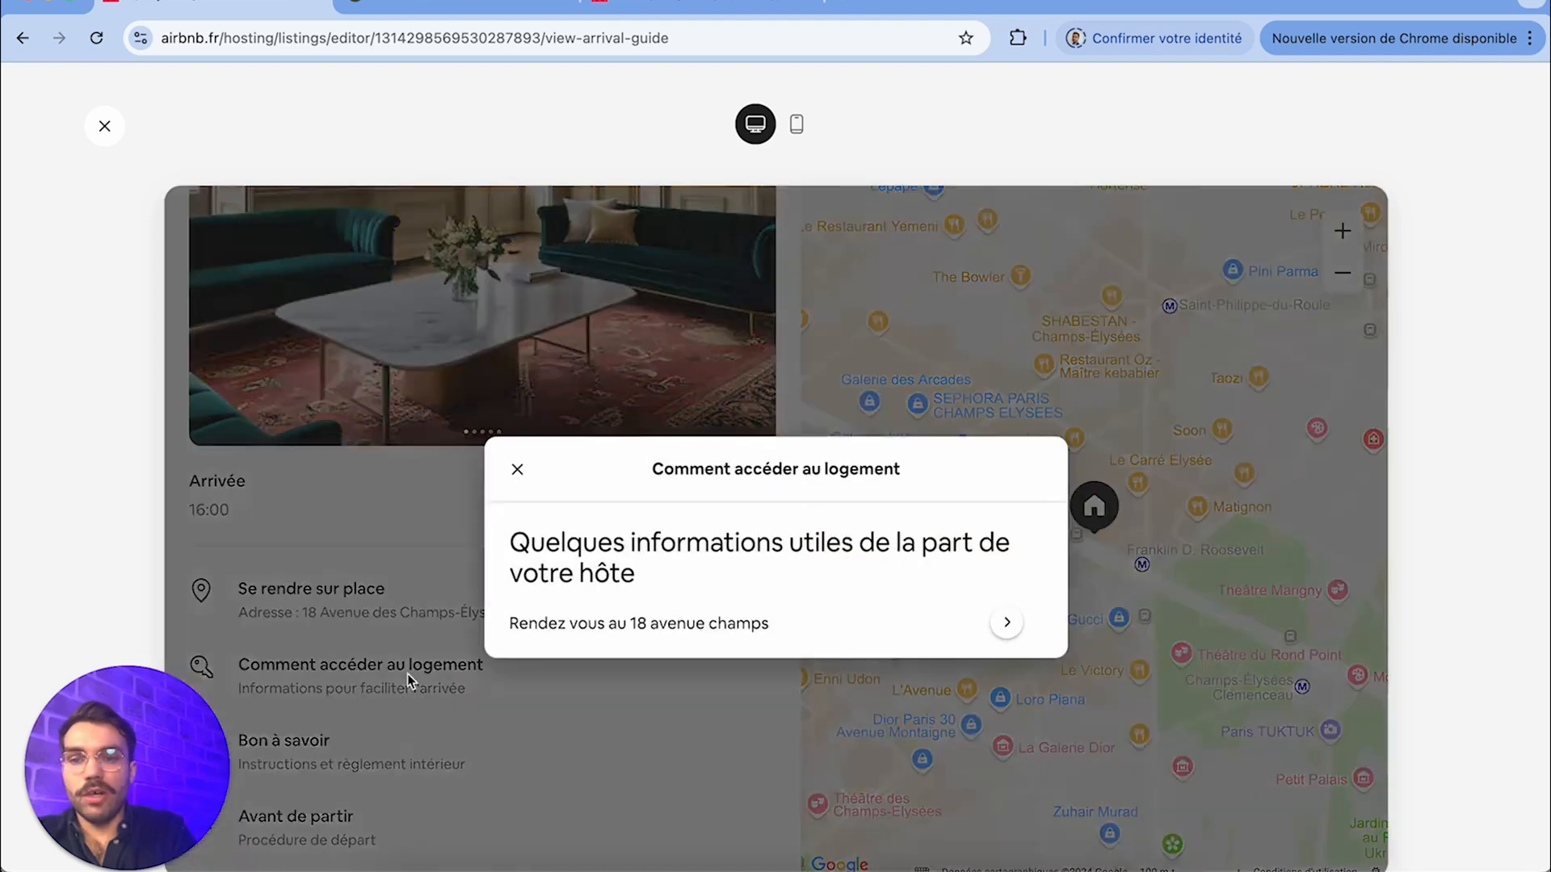
click(1007, 623)
click(545, 628)
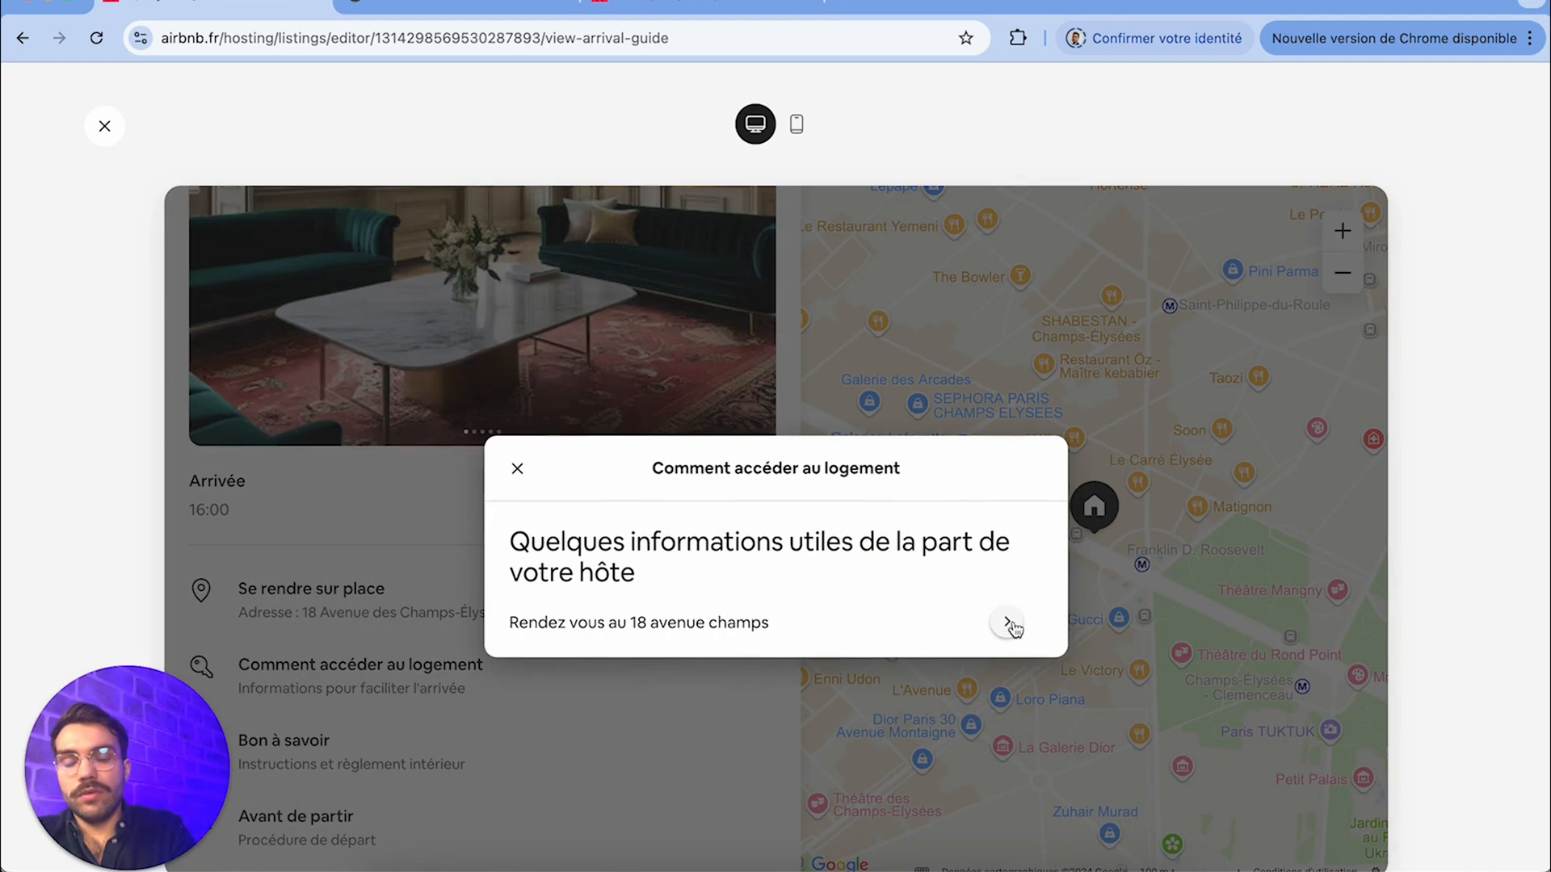
click(1008, 623)
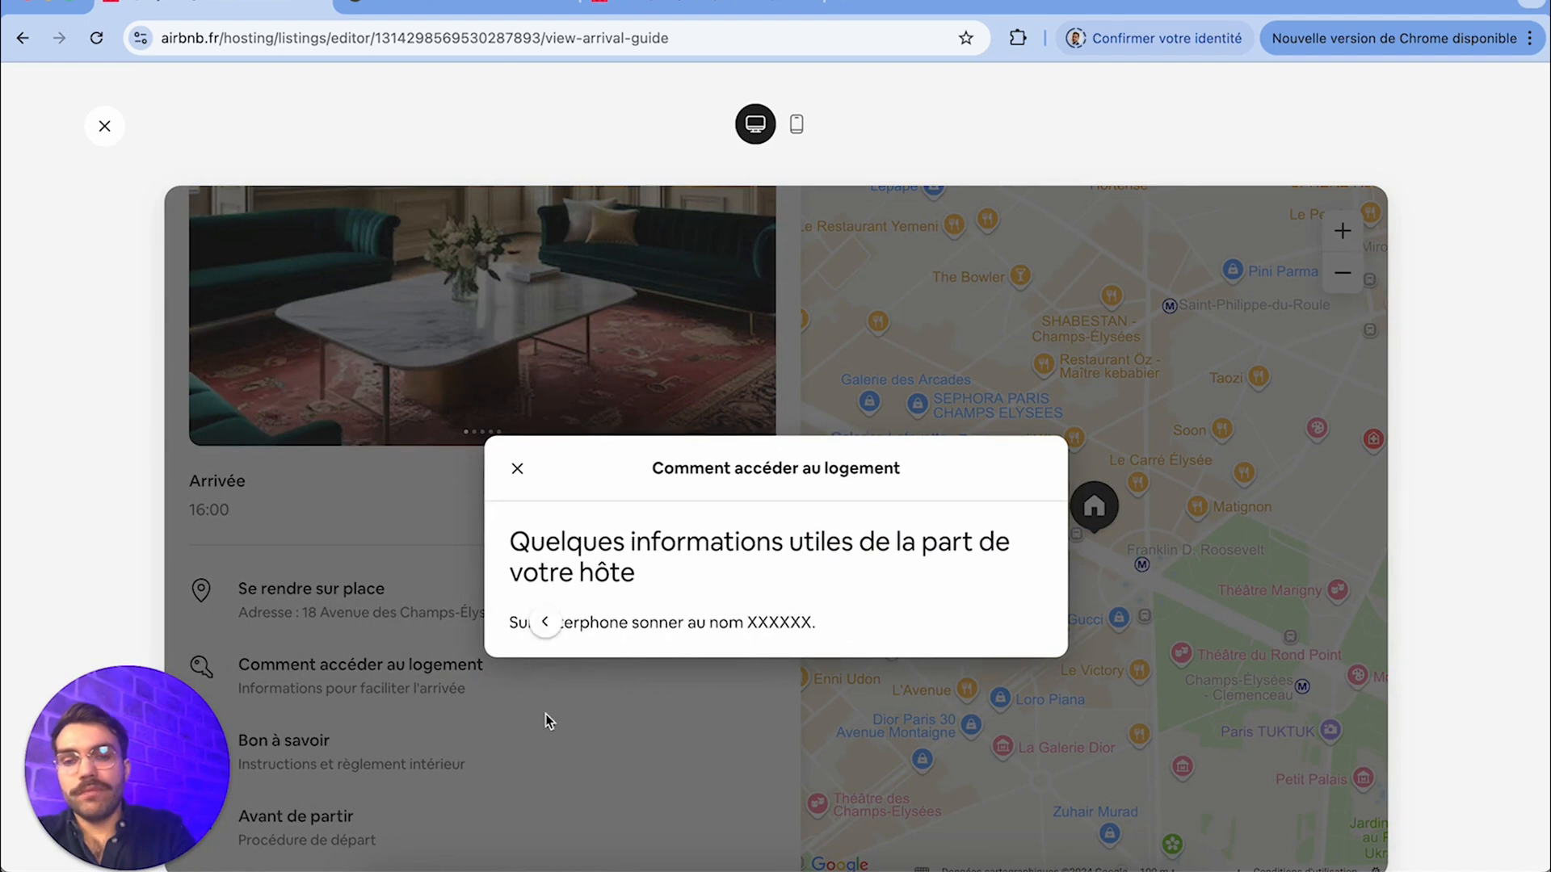
click(517, 468)
Look over the arrival guide in the mobile preview, and close the preview
click(798, 125)
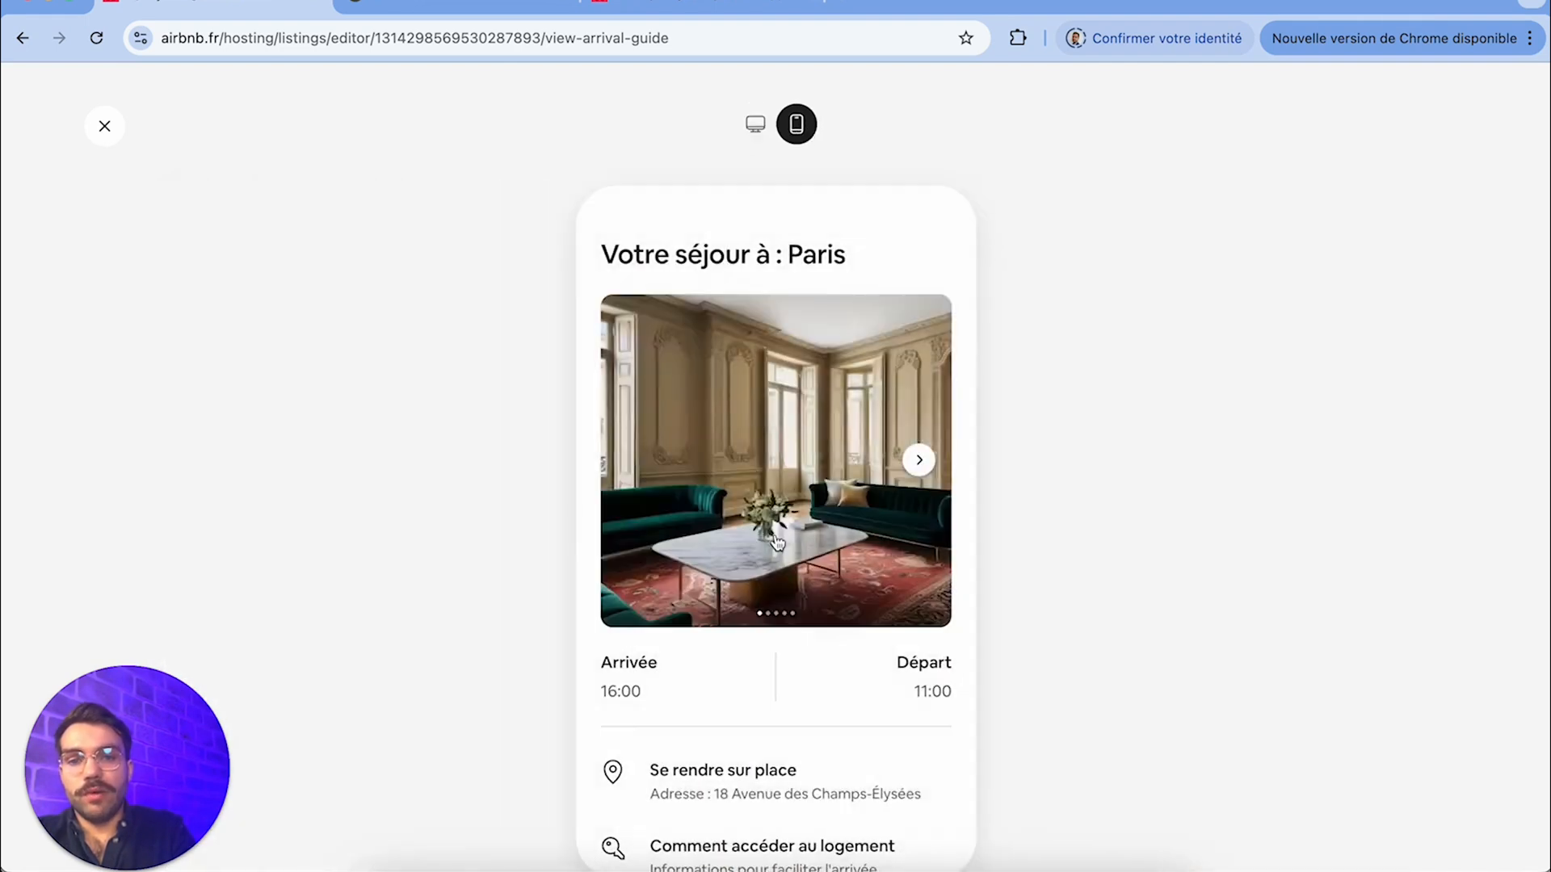
scroll(777, 541, down, 3)
scroll(777, 541, up, 3)
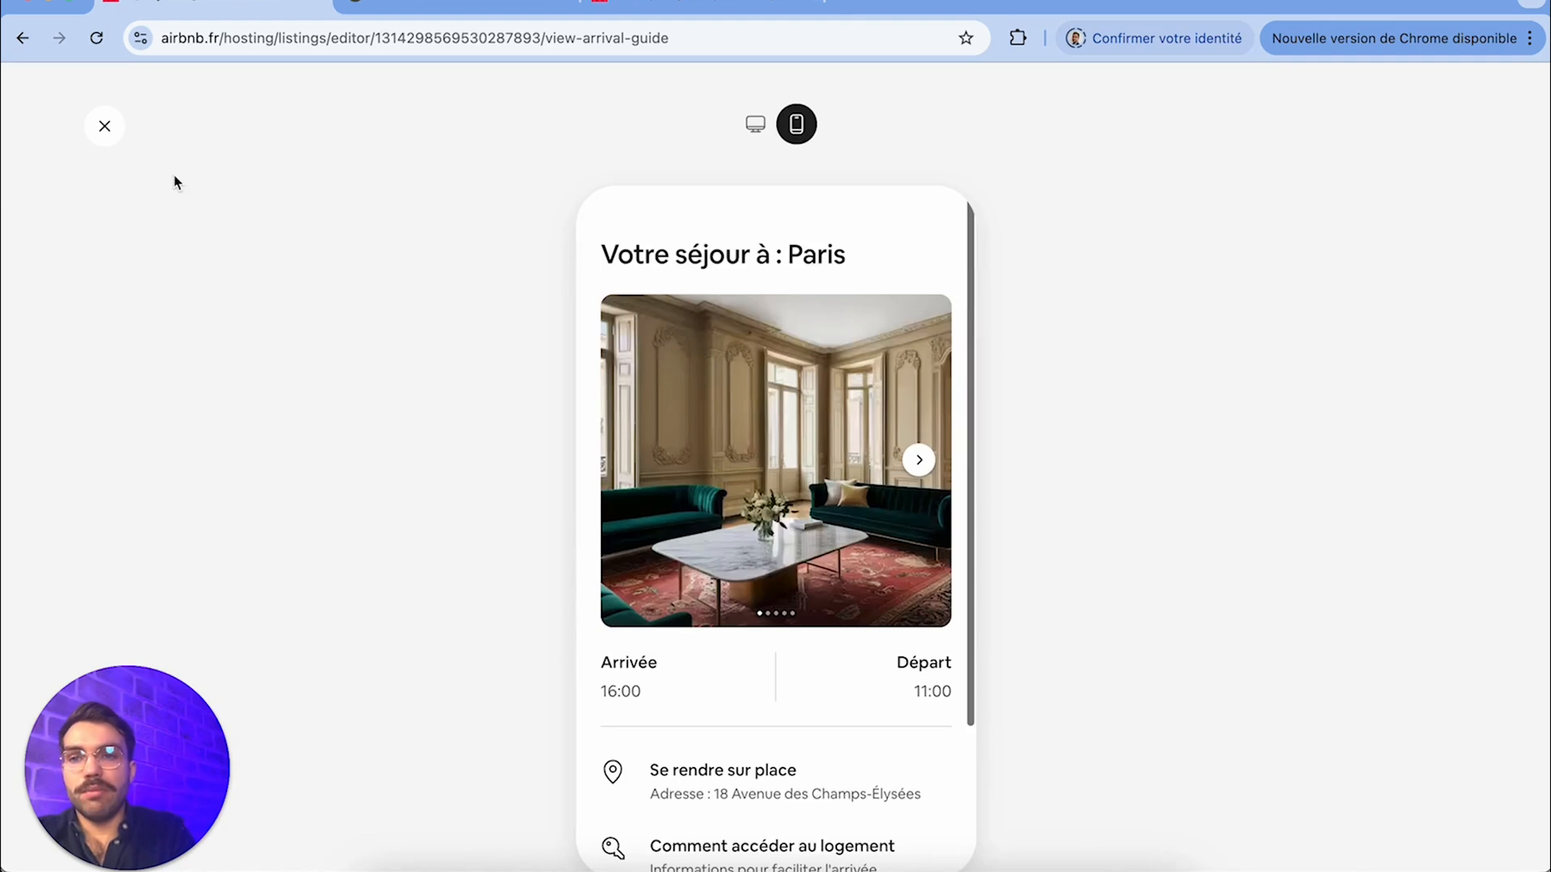
click(105, 127)
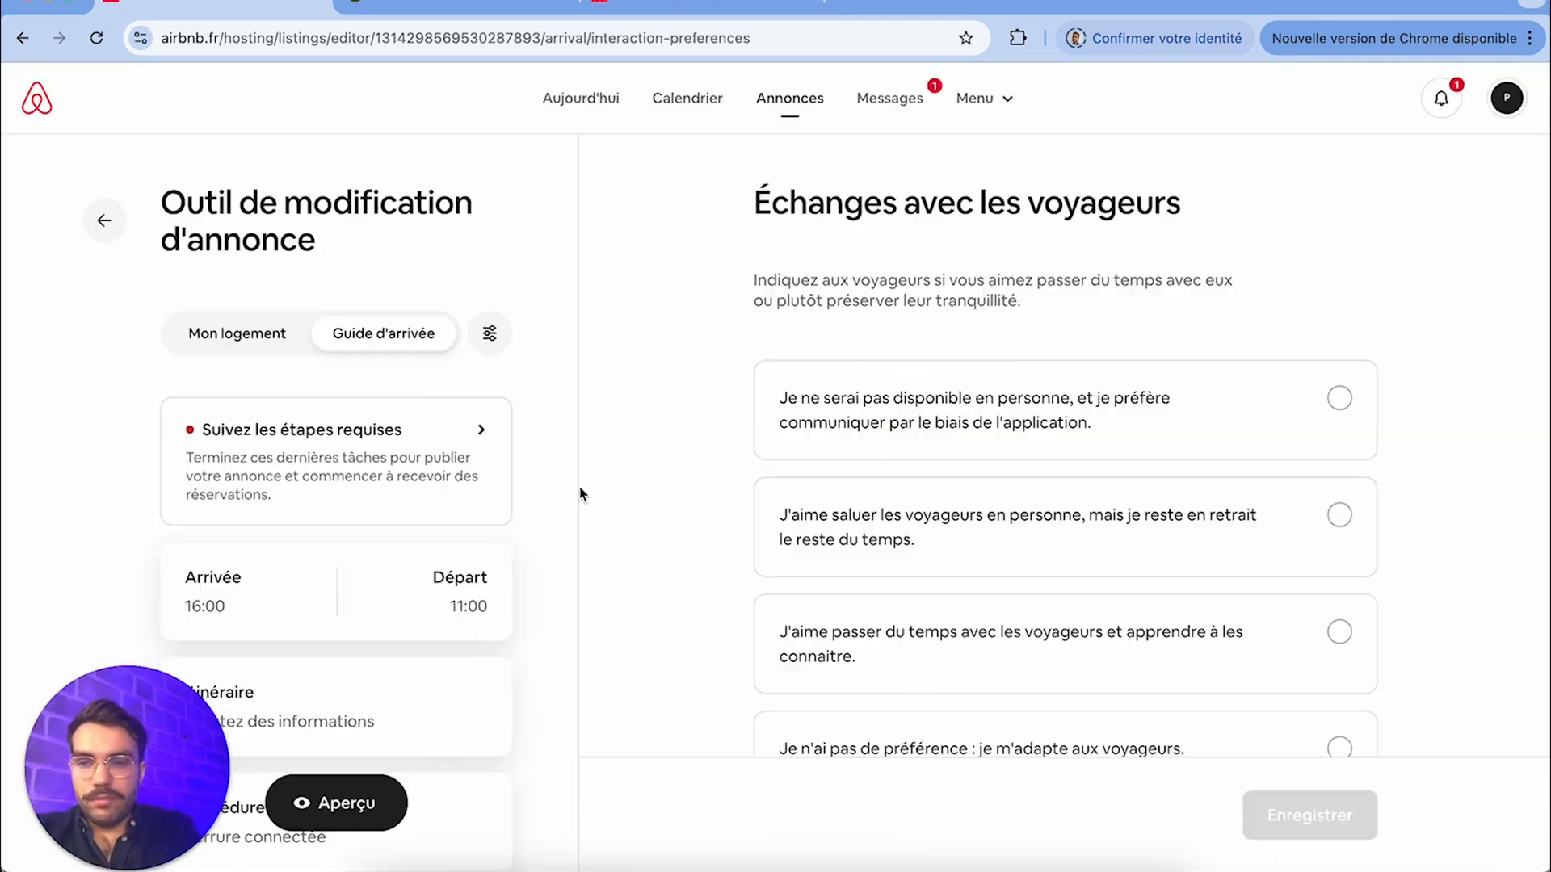
Look over the listing preferences, including Critères requis pour les voyageurs, Législation locale and Réglementation, and leave the preferences
click(490, 334)
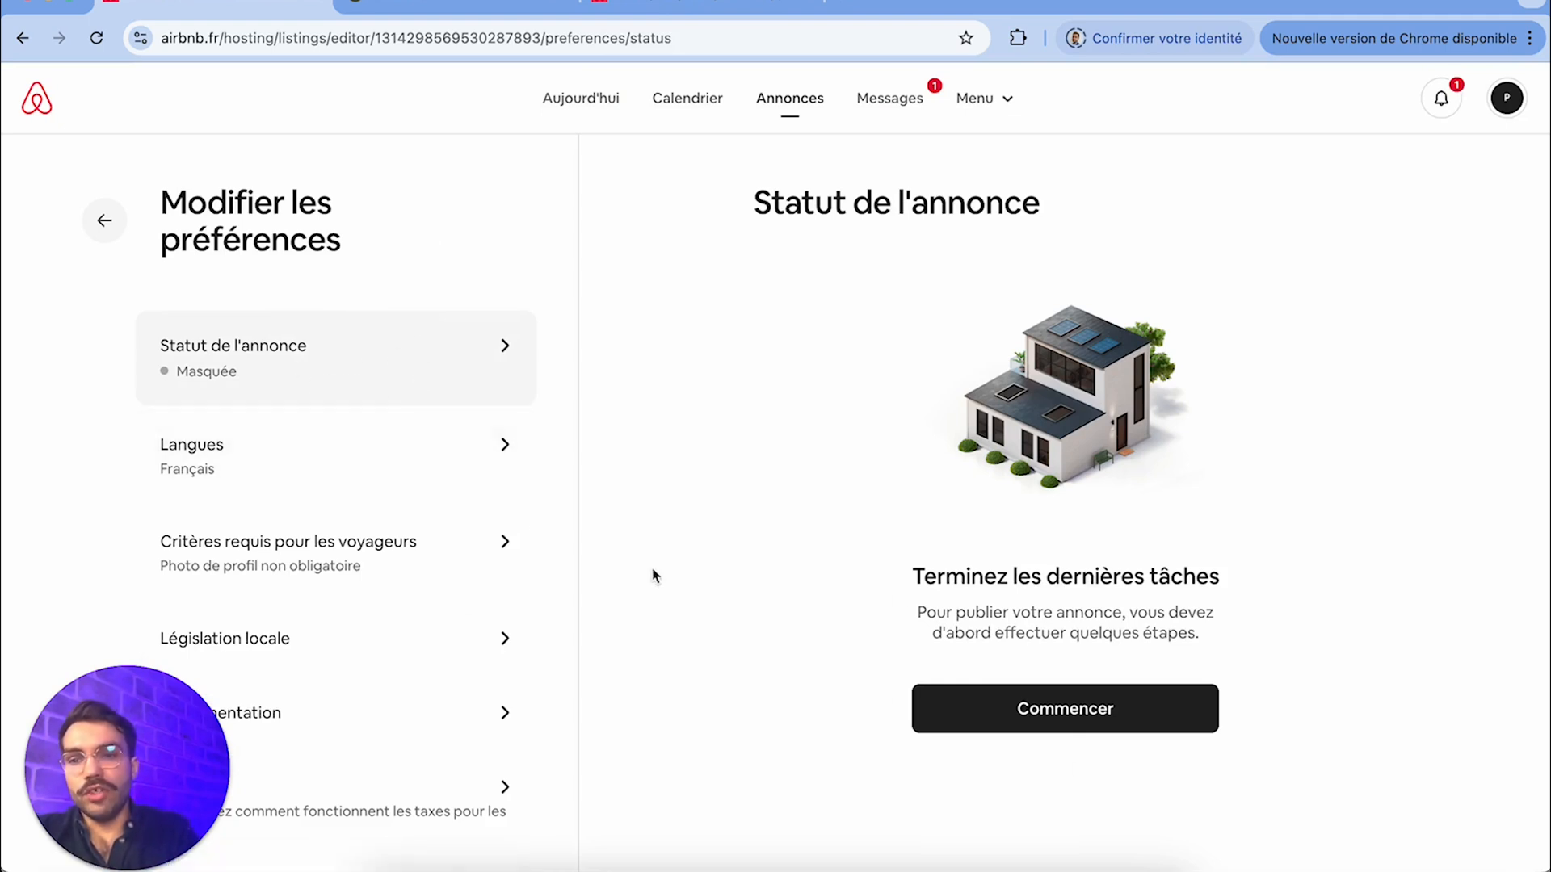
scroll(304, 488, down, 1)
click(411, 466)
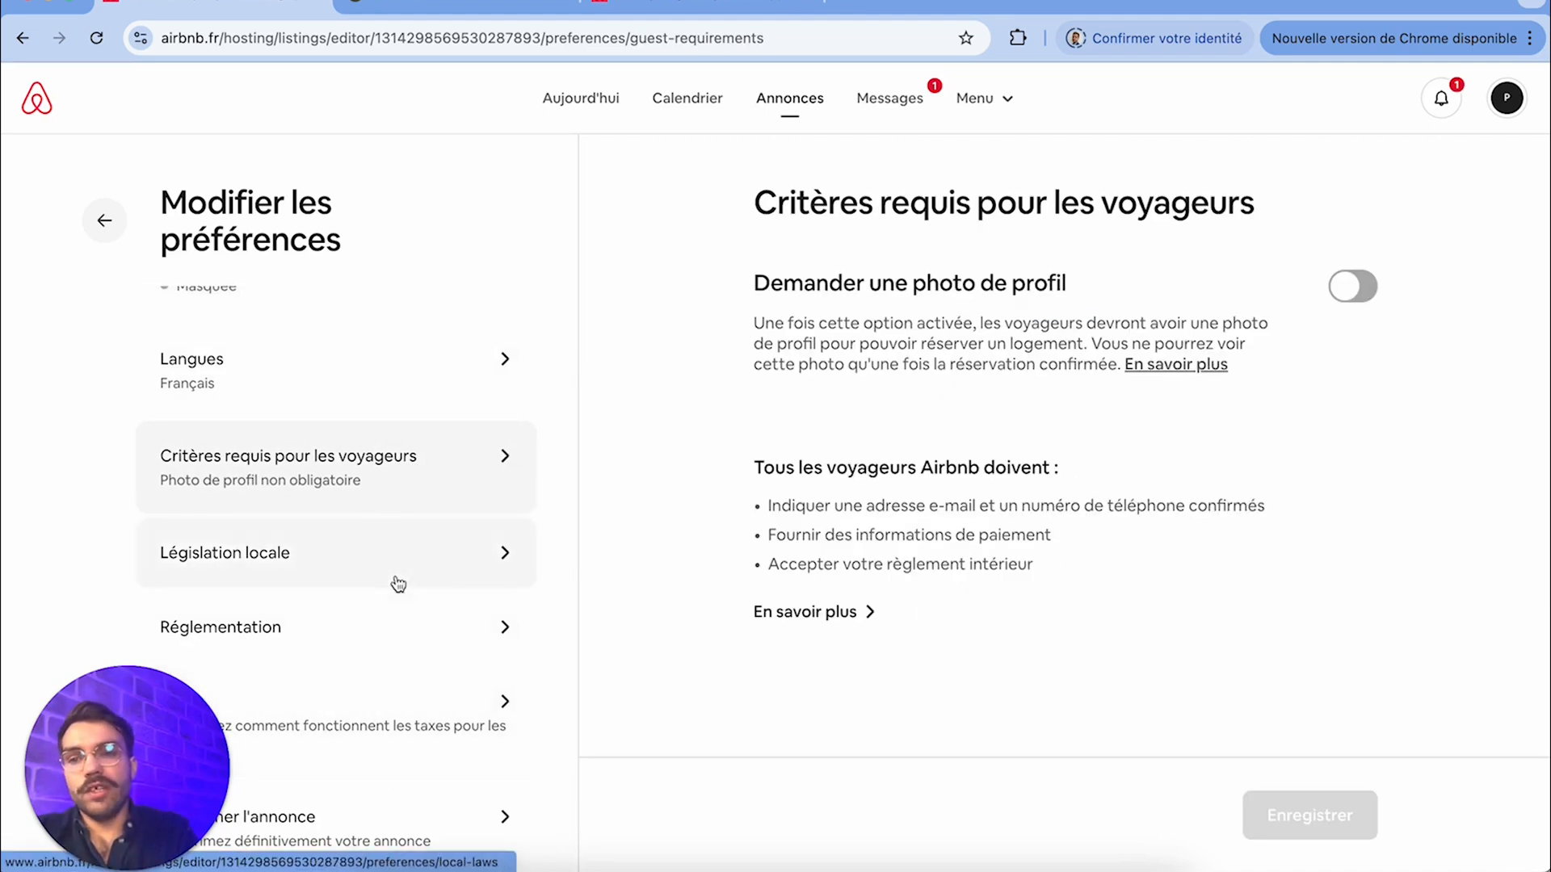
click(360, 584)
click(421, 639)
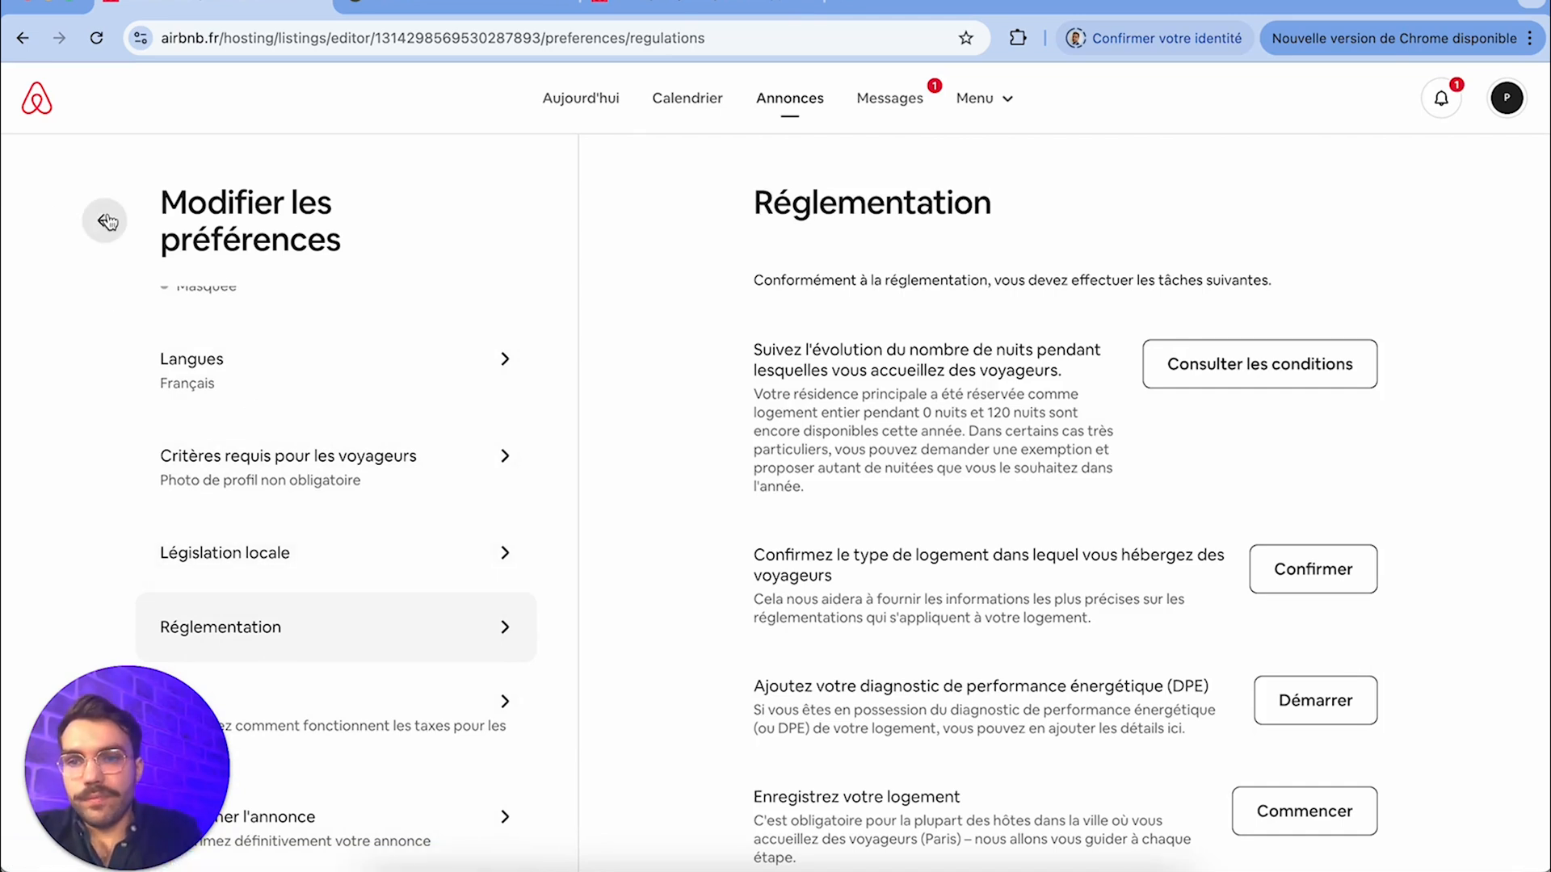
click(105, 220)
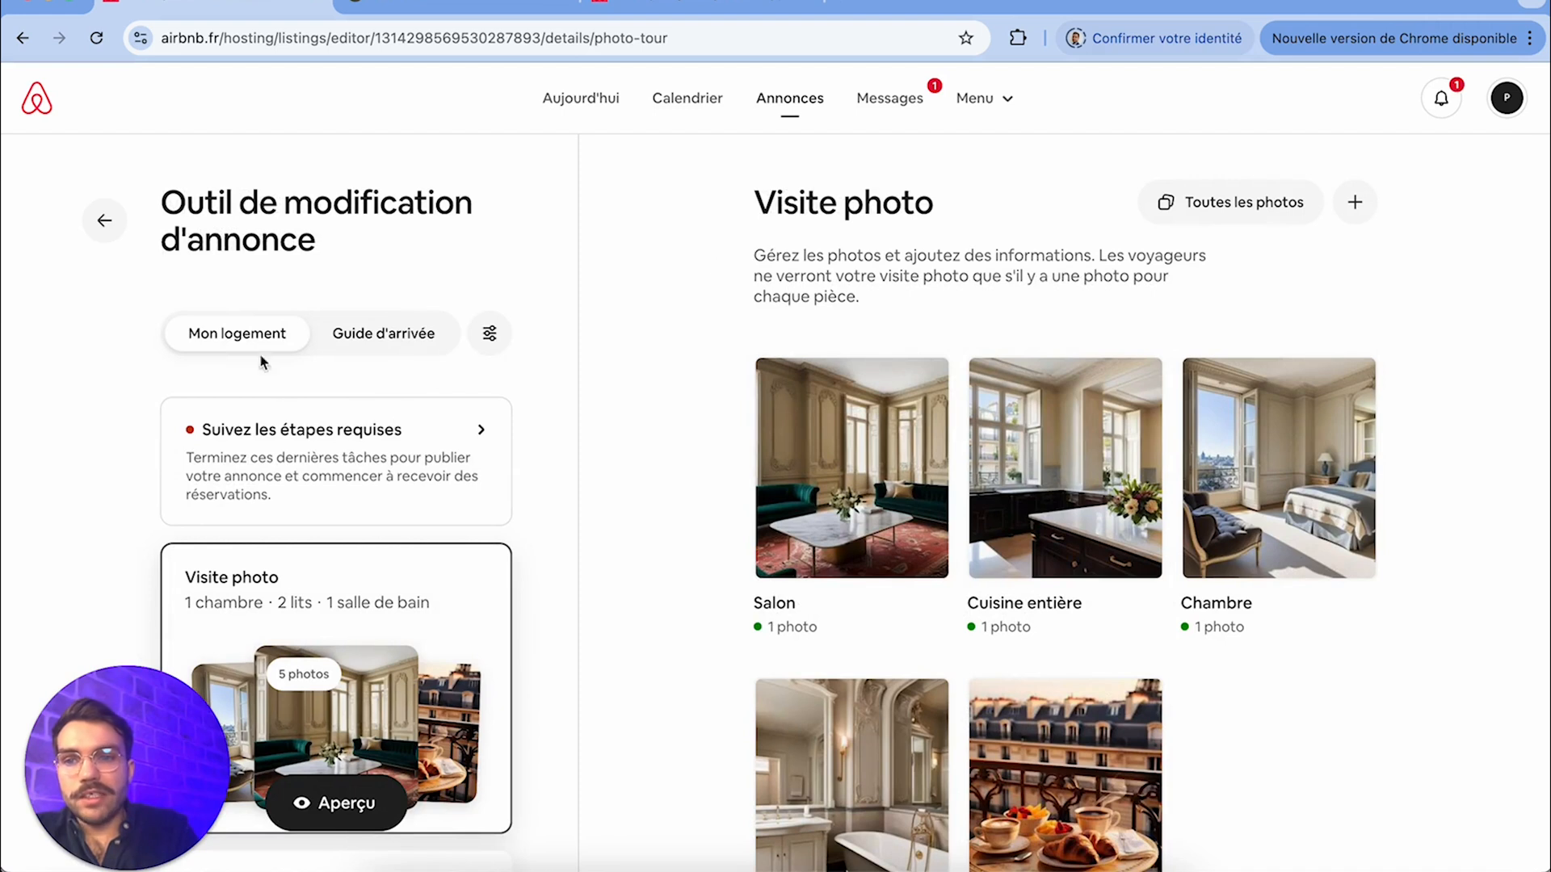
Look through the Mon logement sections and examine the listing's Tarification, including nightly prices, Tarification intelligente and reductions
scroll(410, 664, down, 10)
scroll(410, 664, down, 5)
scroll(410, 664, up, 10)
scroll(410, 664, up, 3)
scroll(409, 663, down, 4)
click(406, 620)
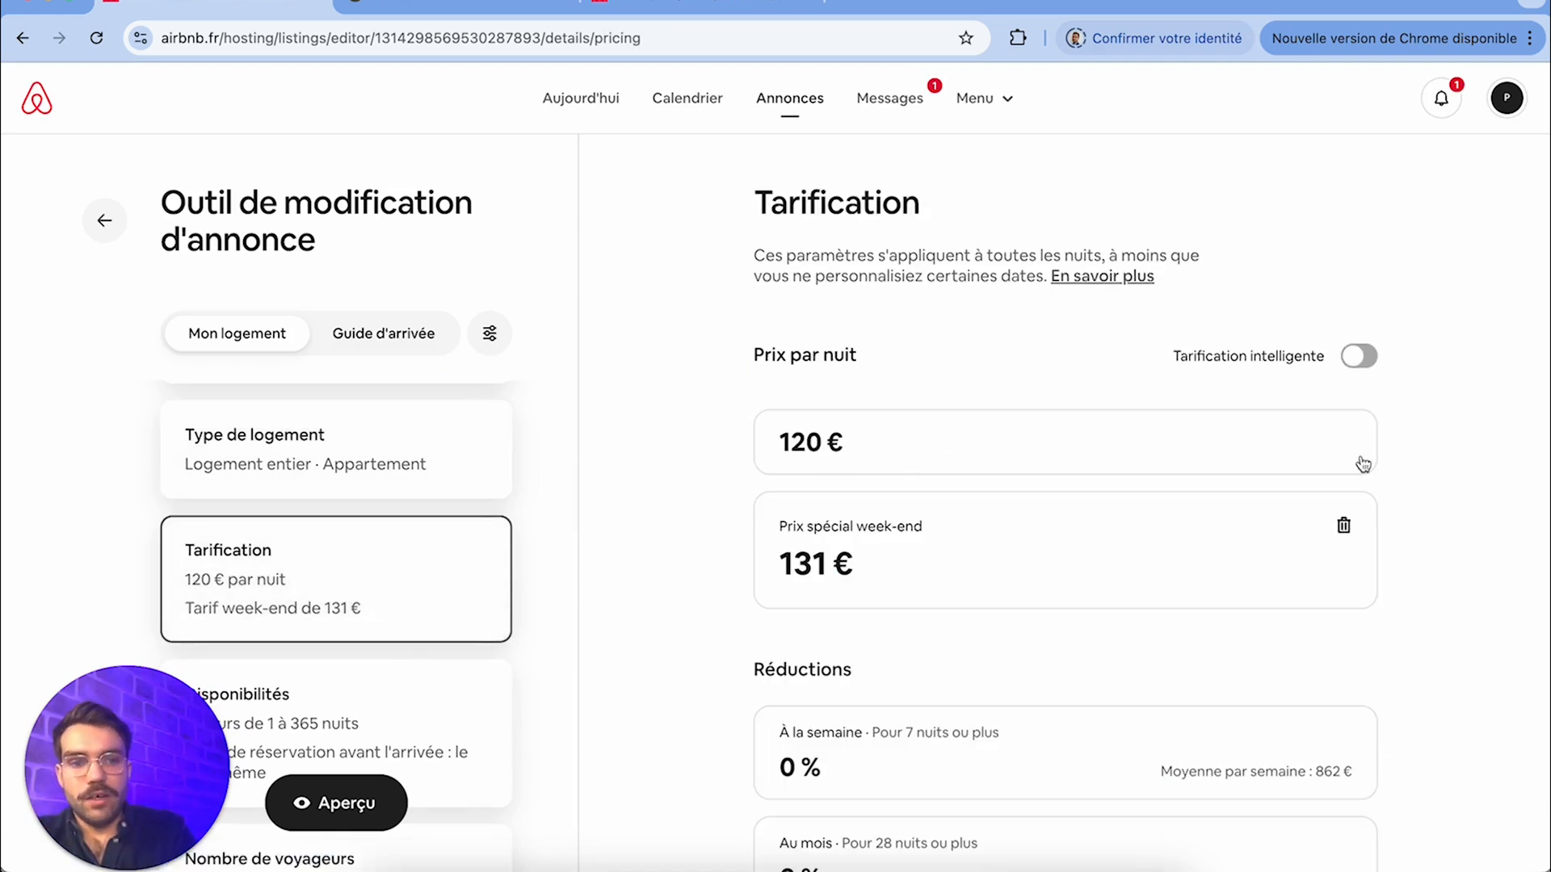
click(1358, 357)
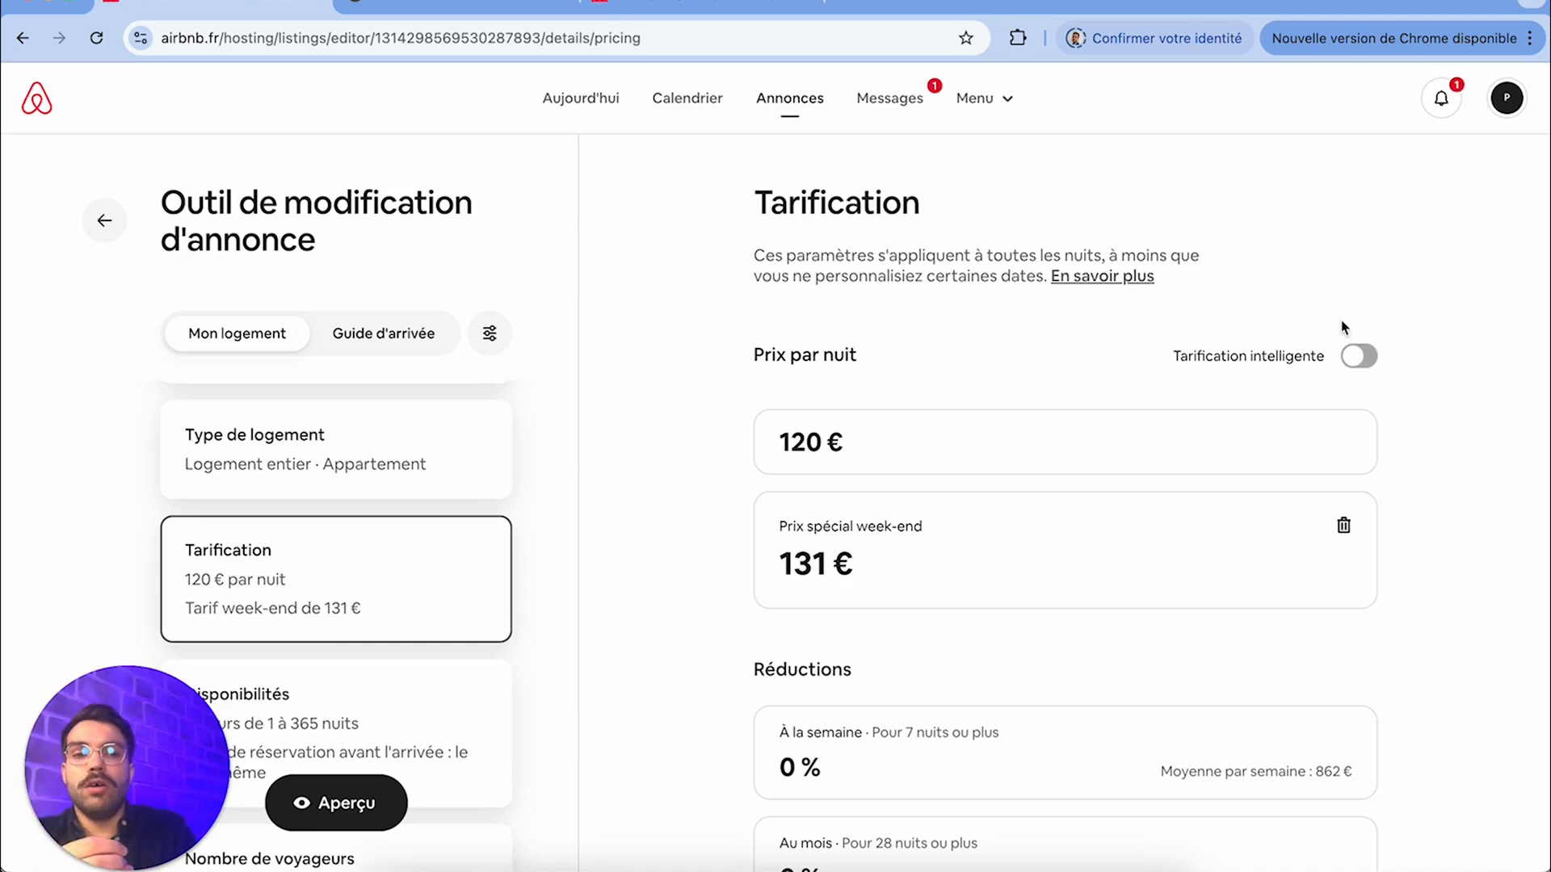
scroll(1042, 599, down, 3)
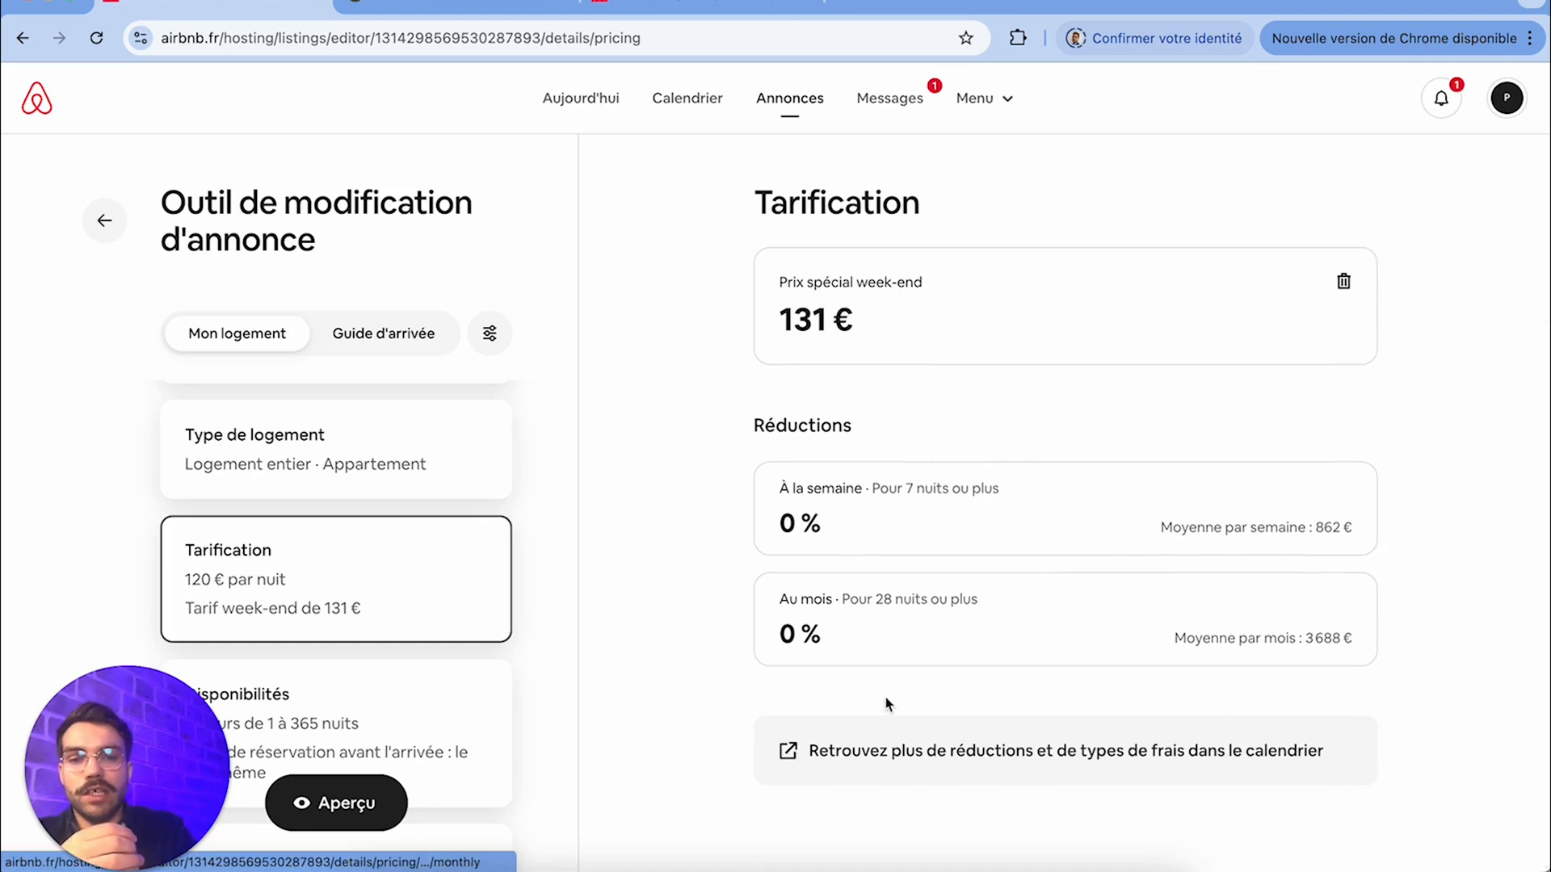
Open the calendar settings for more reductions and fees, and look over the pricing, reduction and promotion options
click(980, 763)
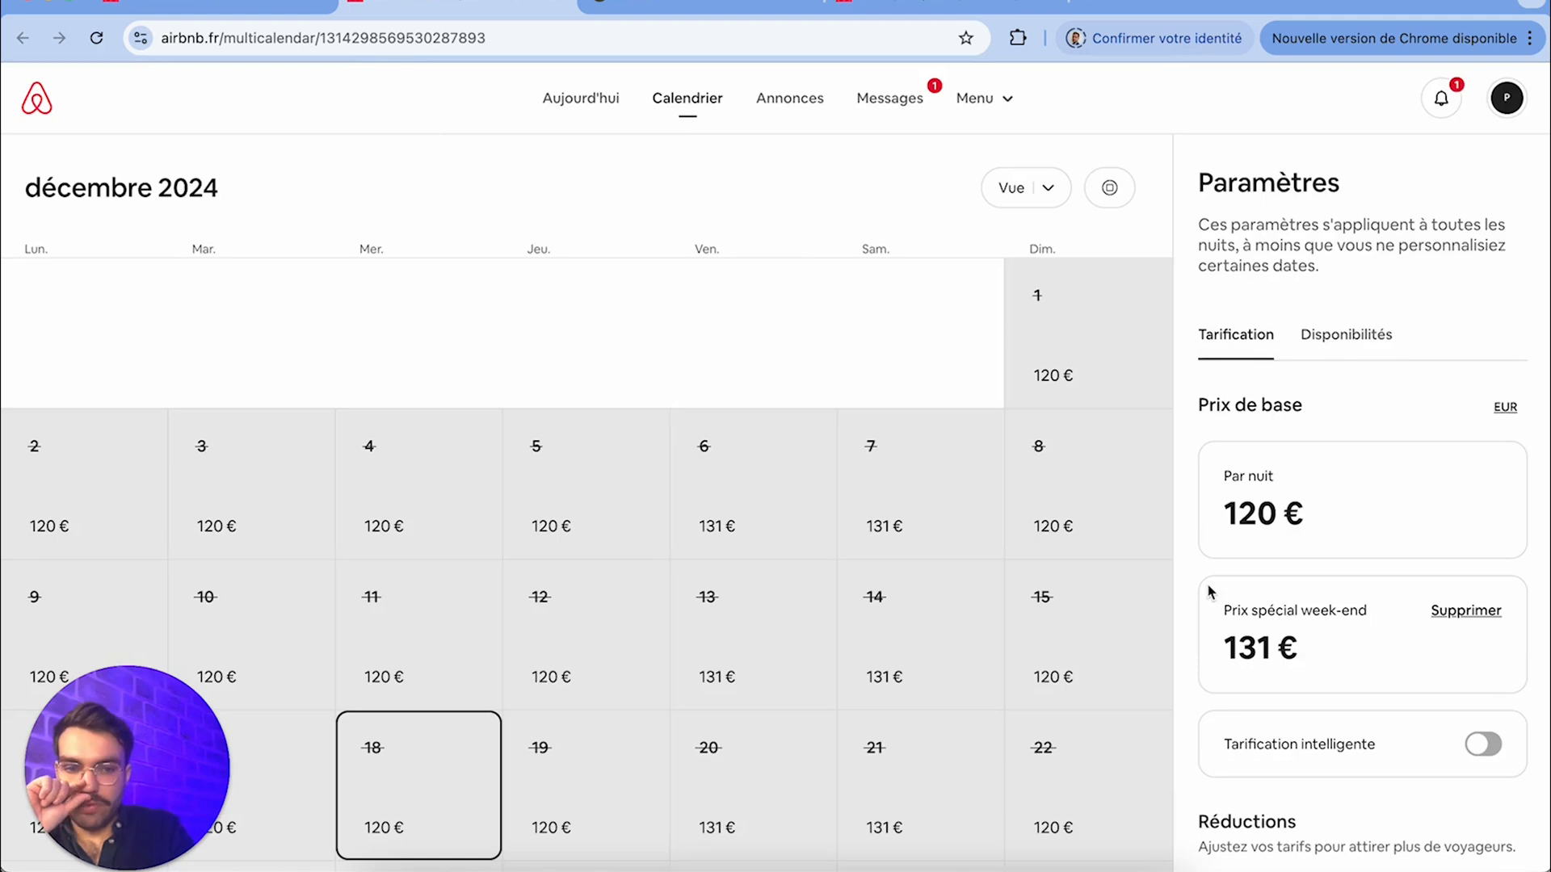
scroll(1293, 509, down, 2)
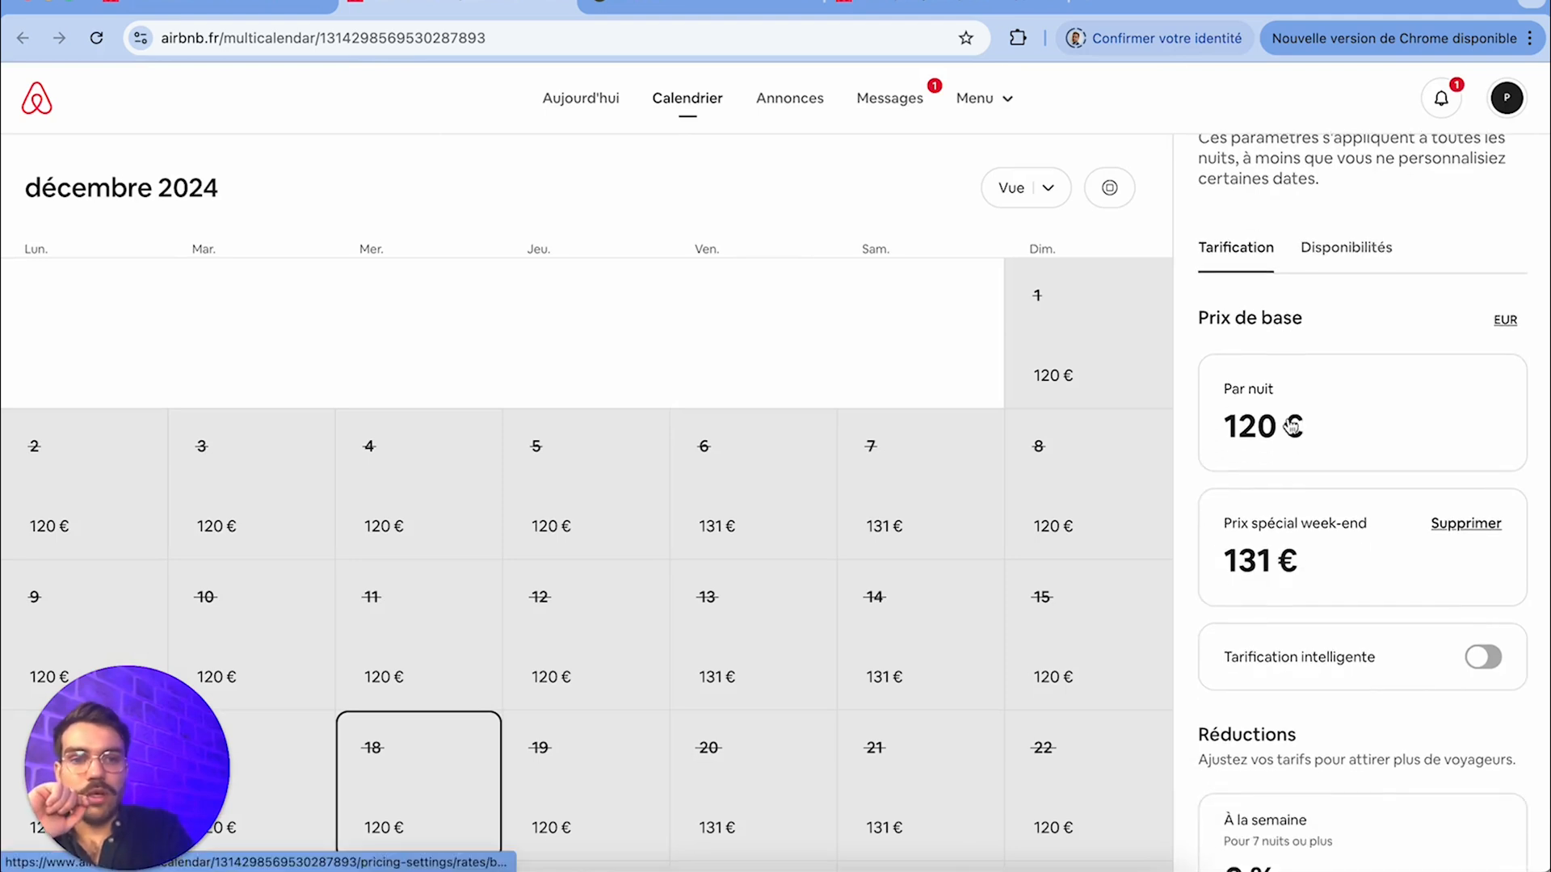
scroll(1285, 594, down, 3)
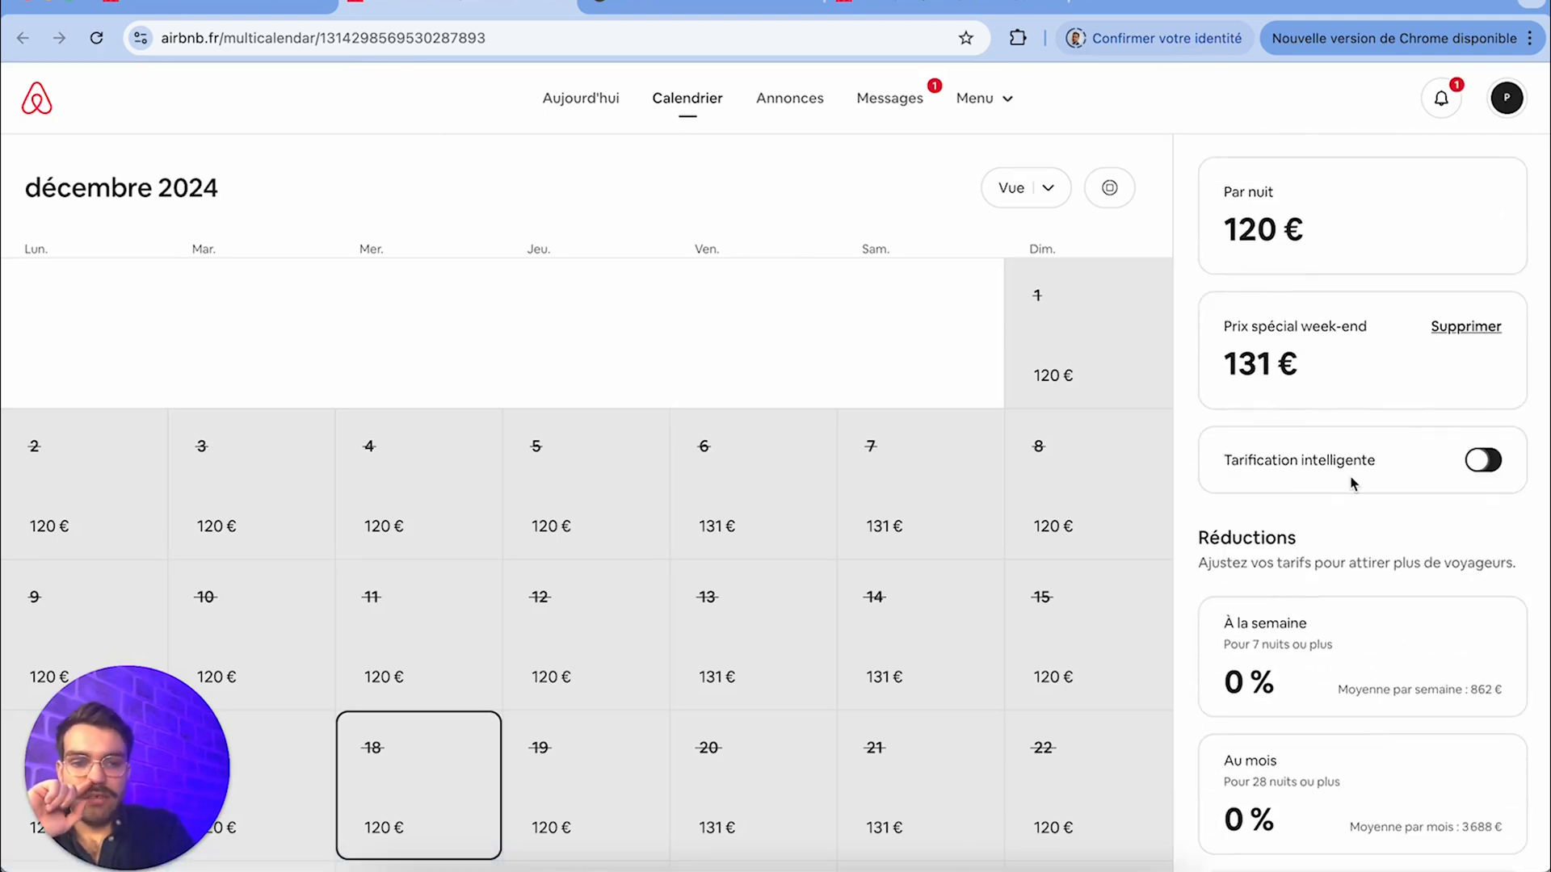
scroll(1353, 484, down, 5)
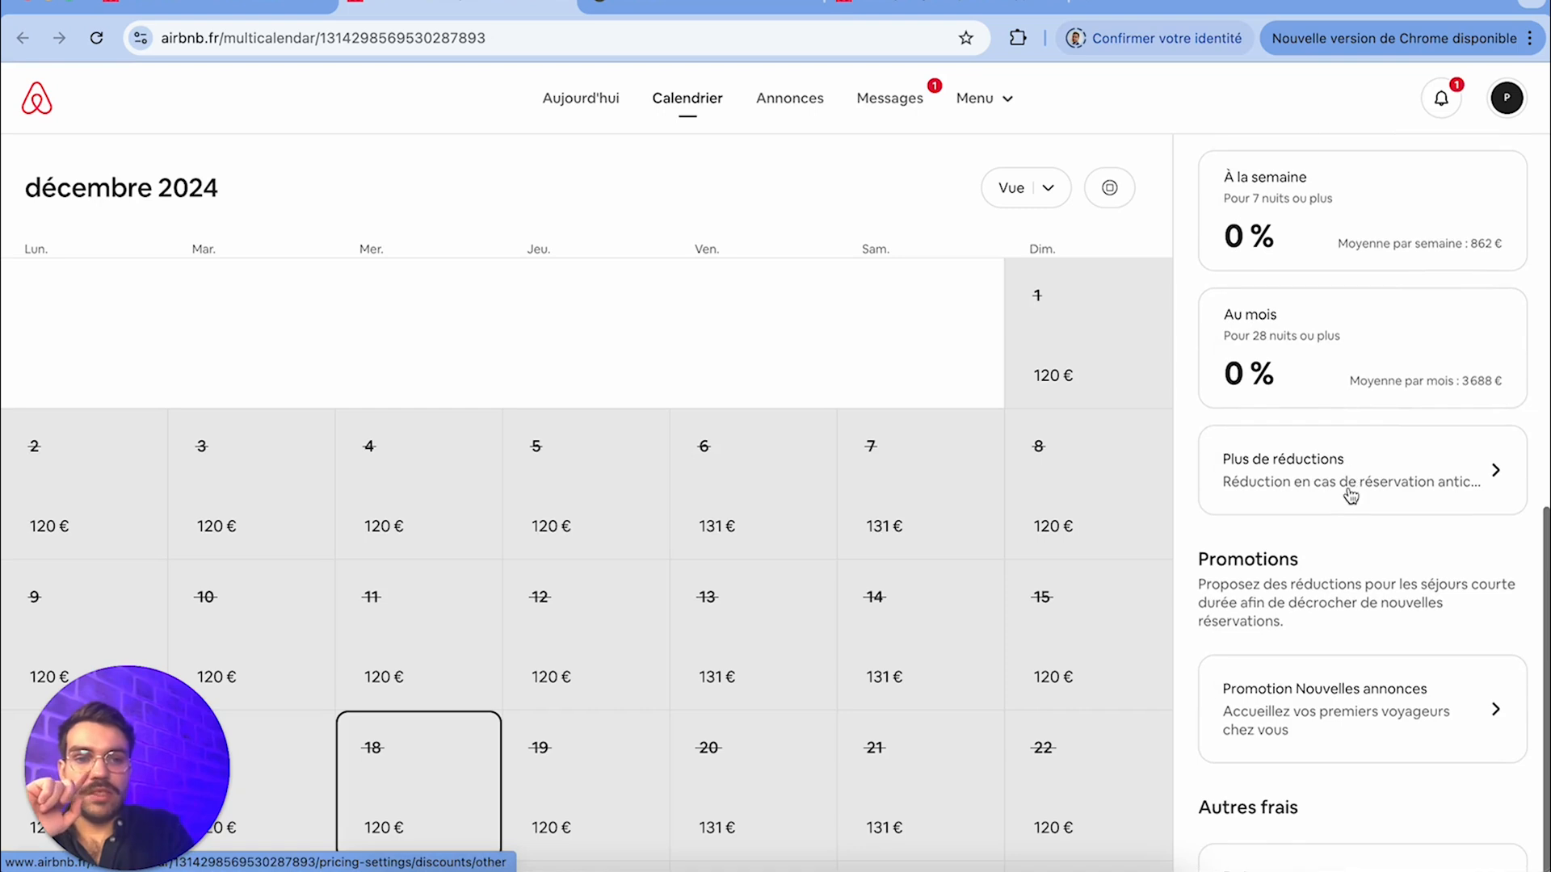
Add an early-booking reduction of 15 % for reservations made at least 3 months before arrival, and save it
click(1350, 494)
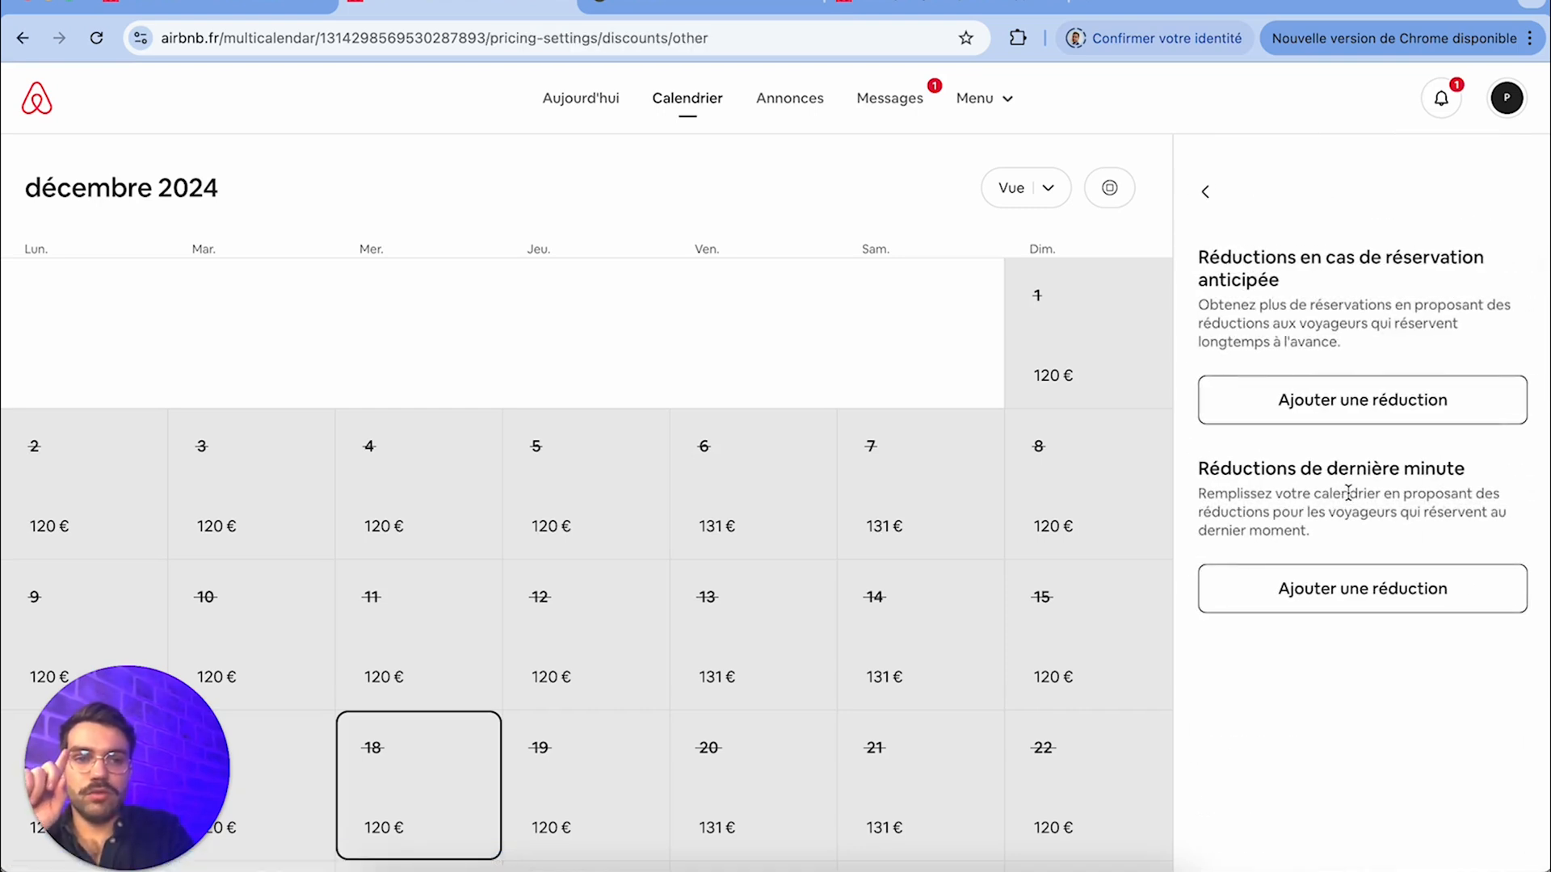
click(1308, 416)
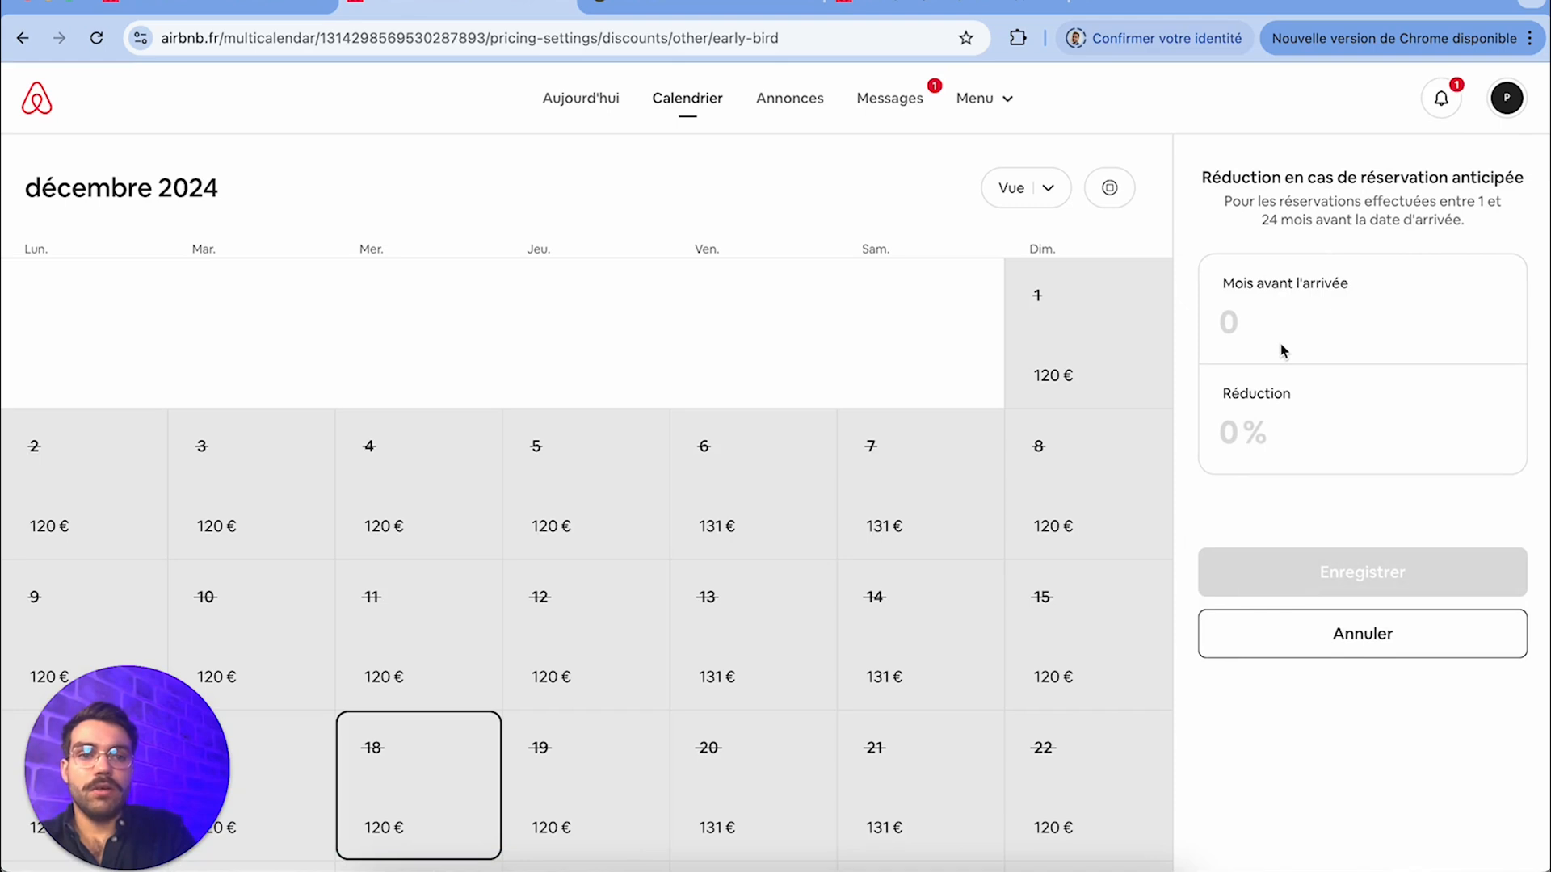
click(1270, 311)
text(3)
click(1256, 449)
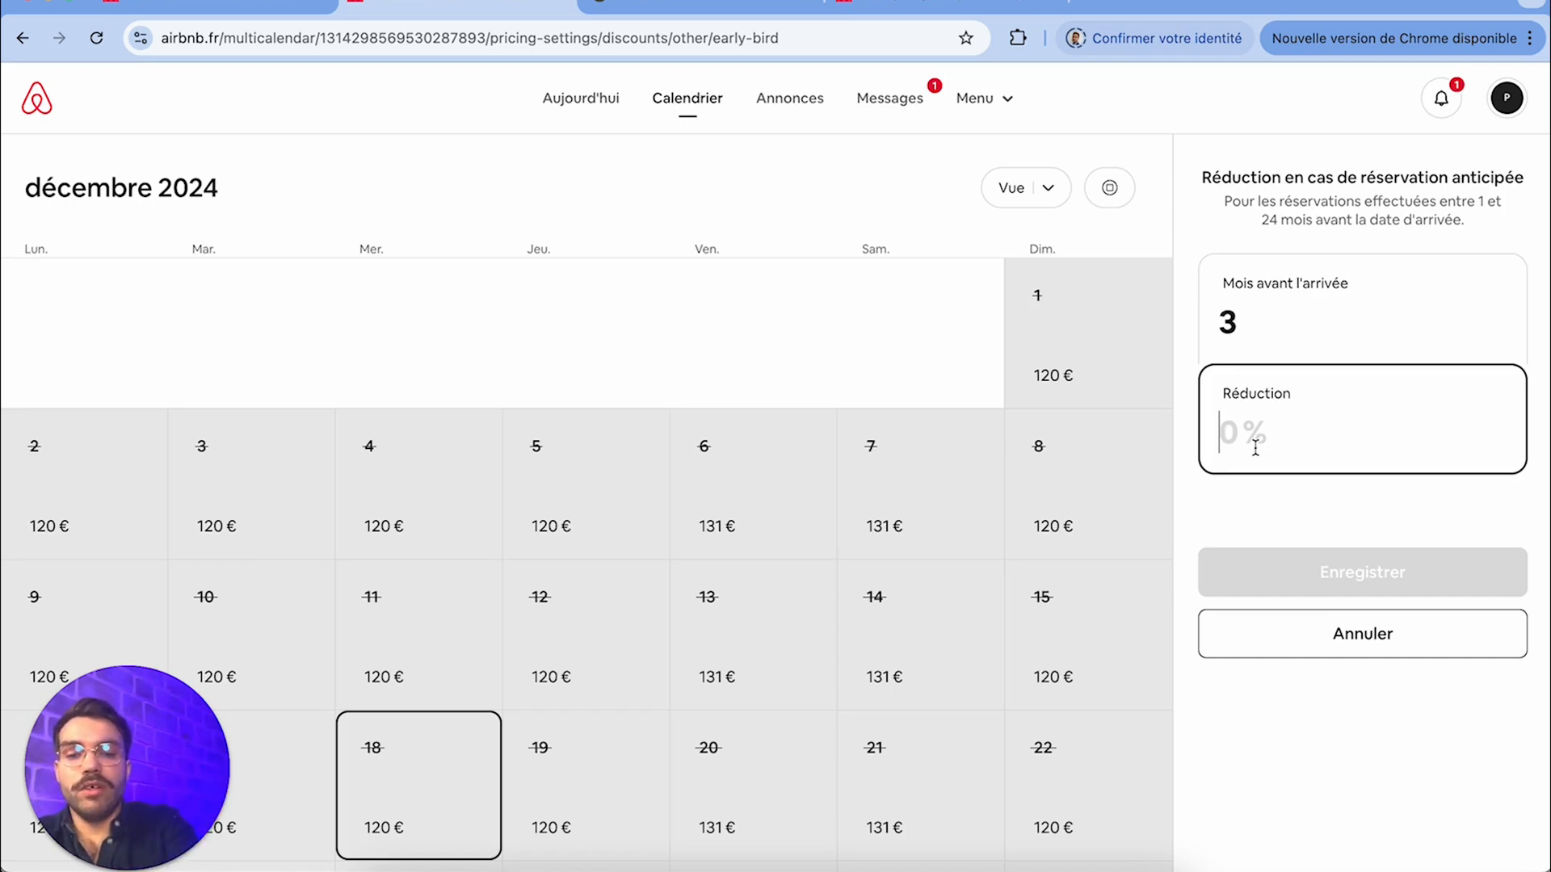
text(15)
click(1350, 564)
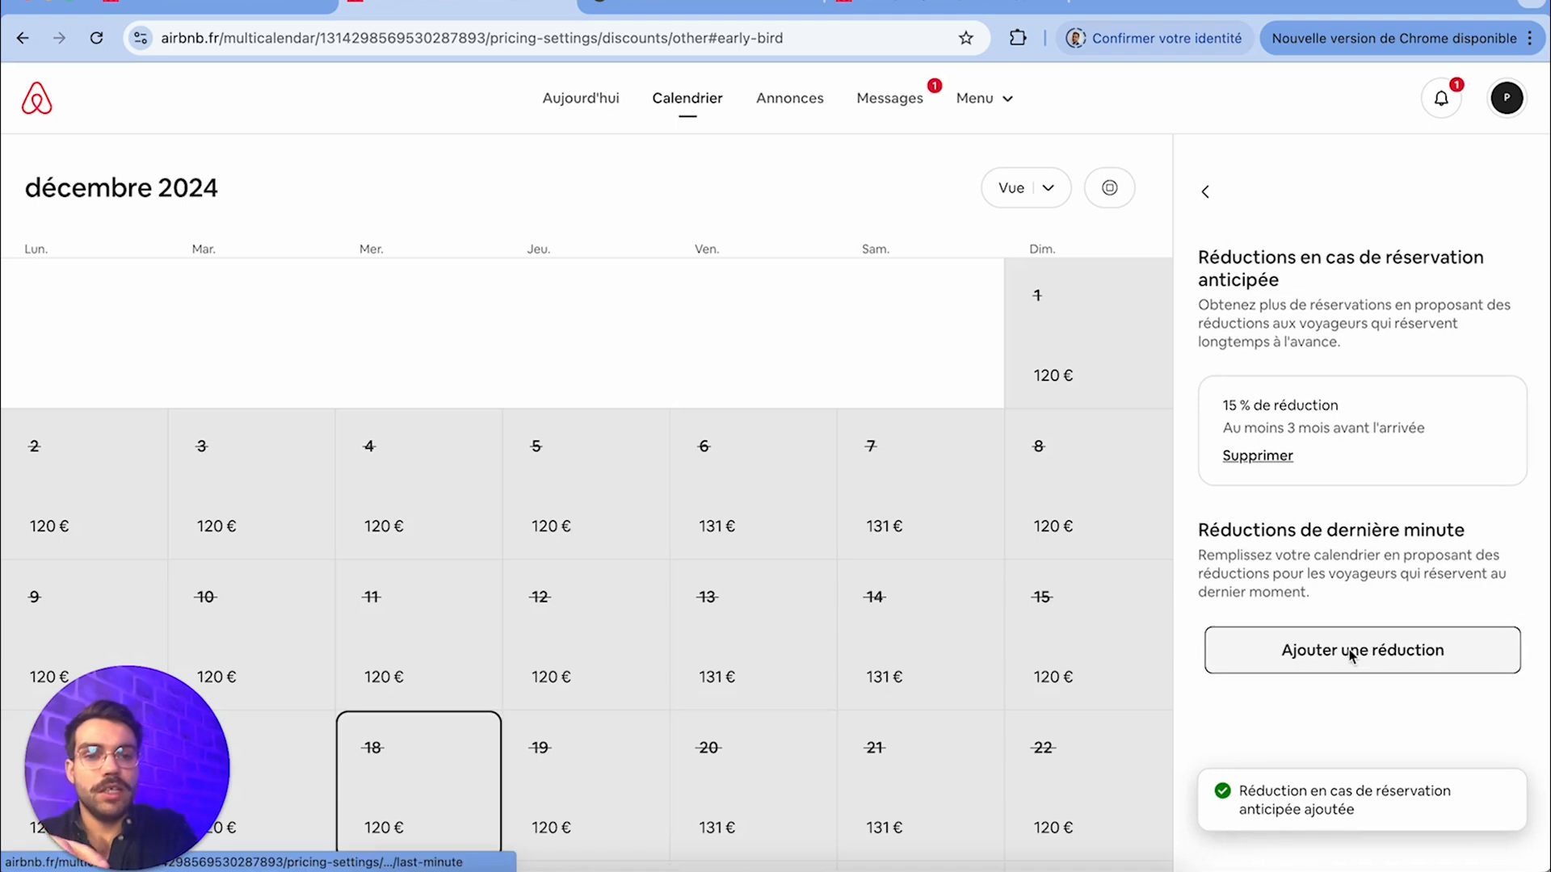
Add a last-minute reduction of 25 % for reservations made up to 2 days before arrival, and save it
click(1347, 653)
click(1269, 327)
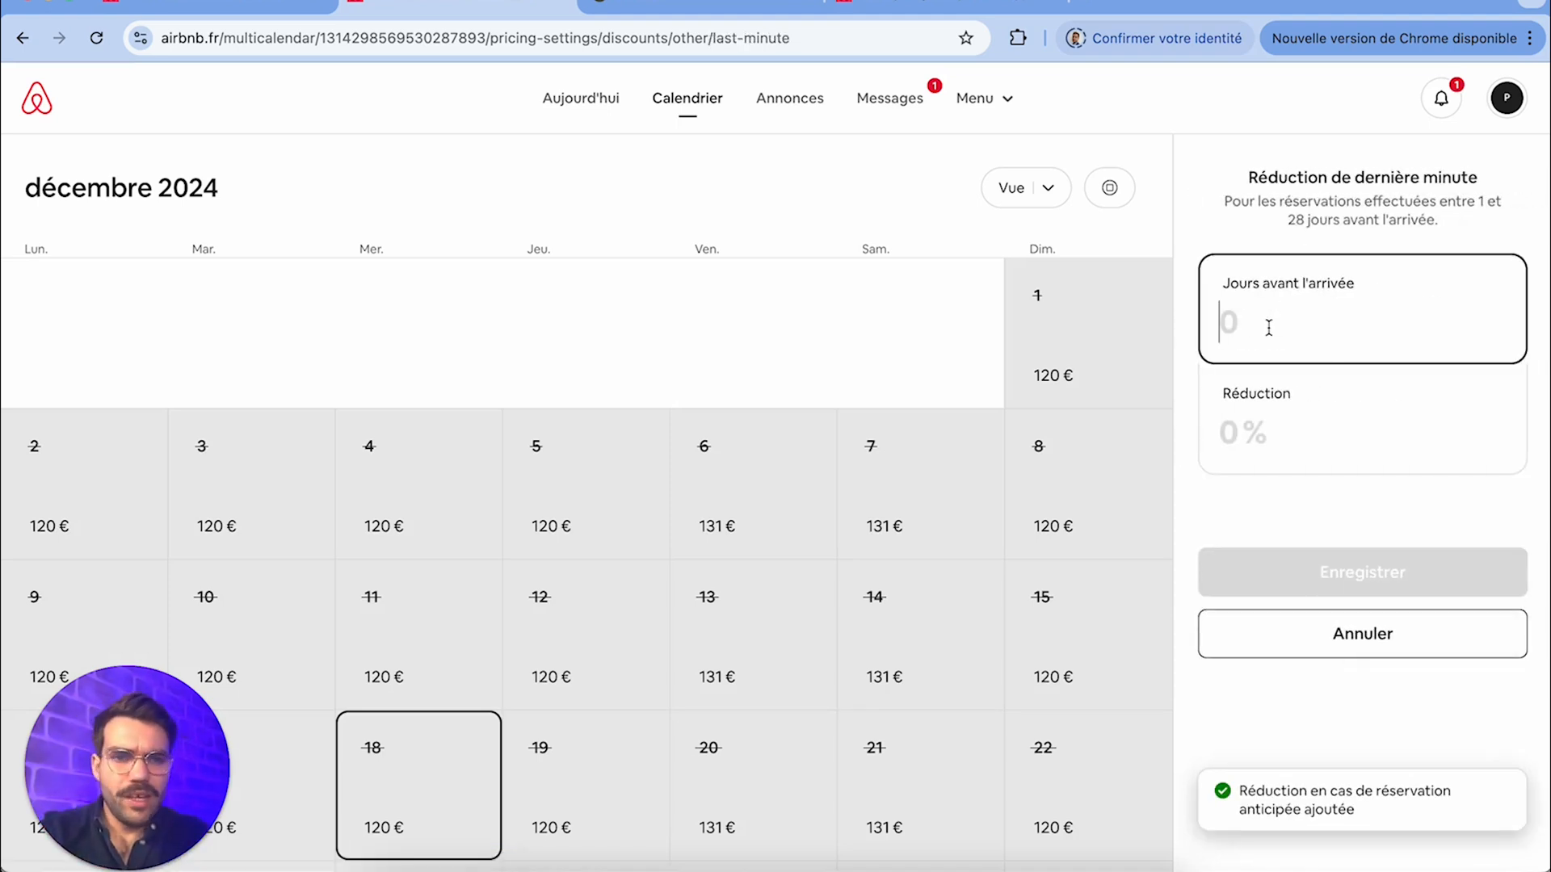
text(2)
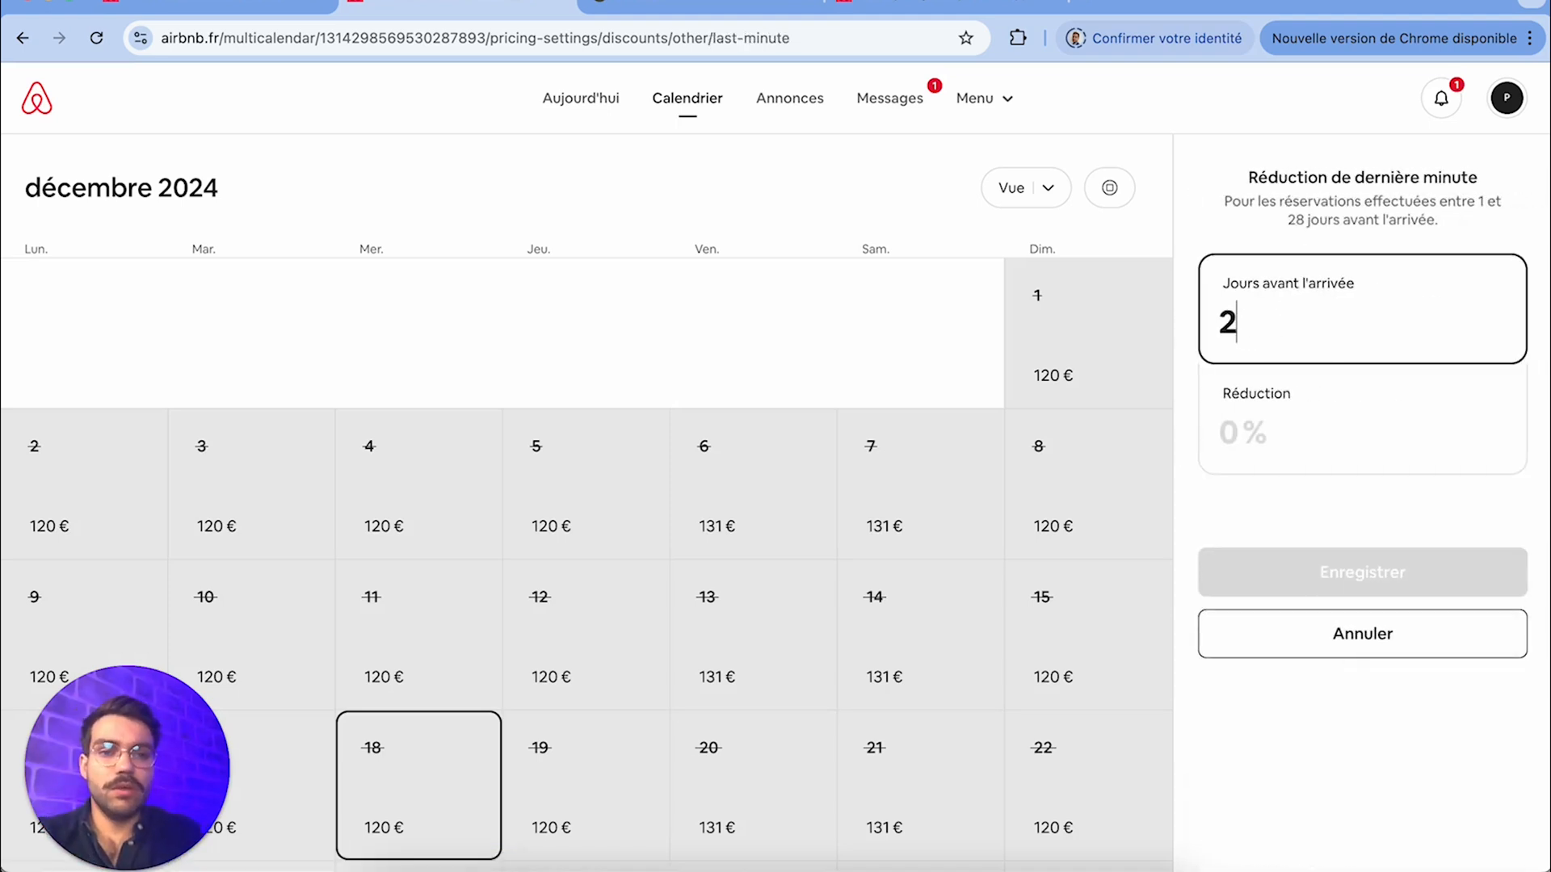
click(1287, 408)
text(25)
click(1383, 578)
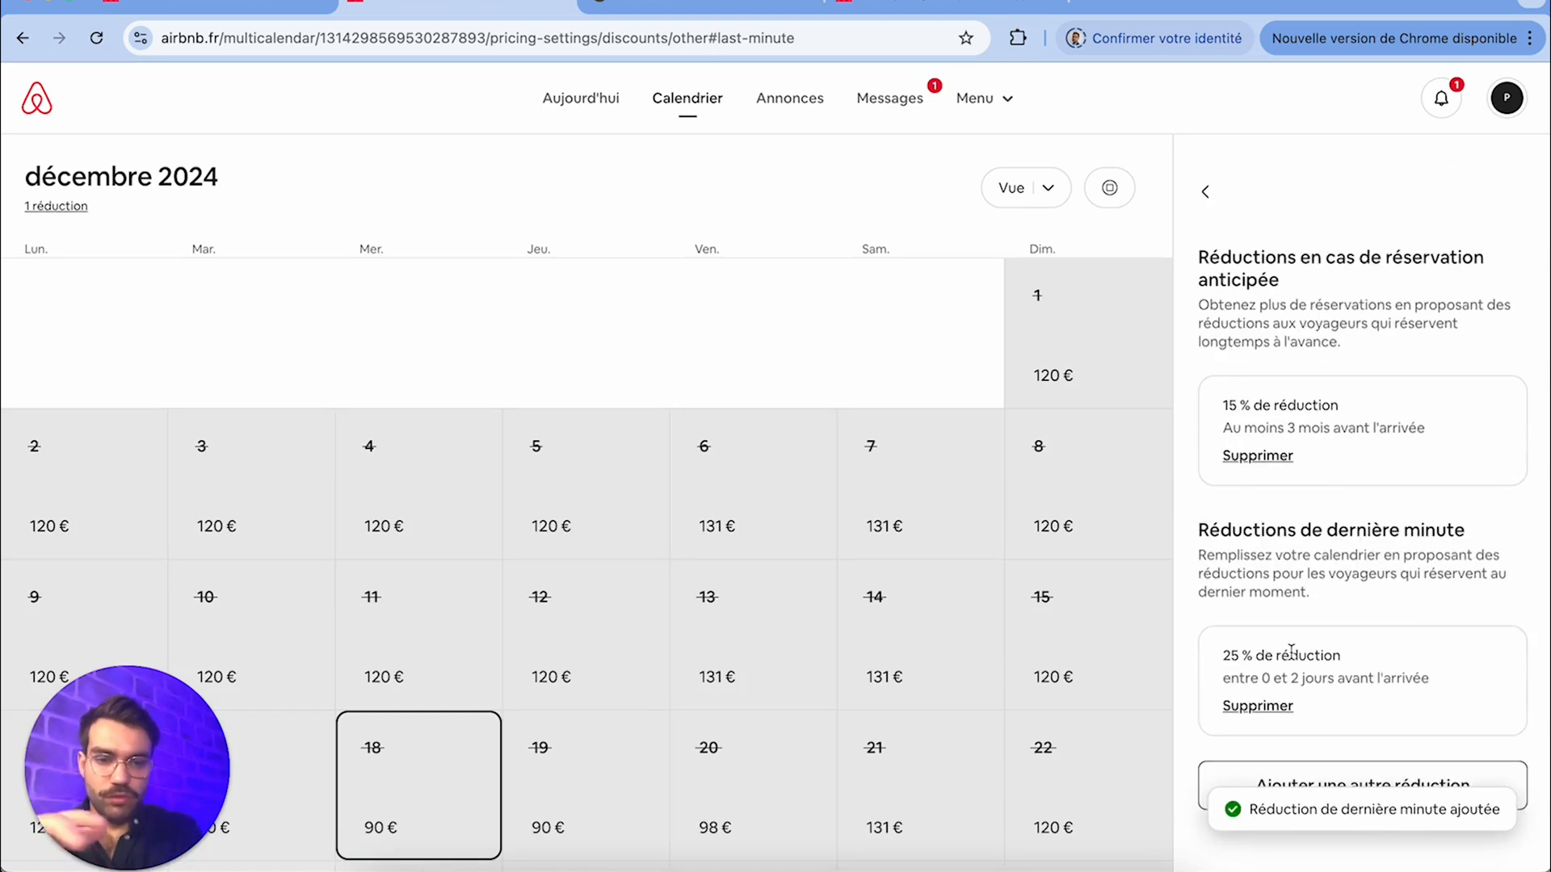
scroll(1291, 653, down, 1)
click(1298, 701)
click(1345, 572)
Leave the additional reductions and apply the Promotion Nouvelles annonces of 20 % for the next 3 reservations
click(1202, 121)
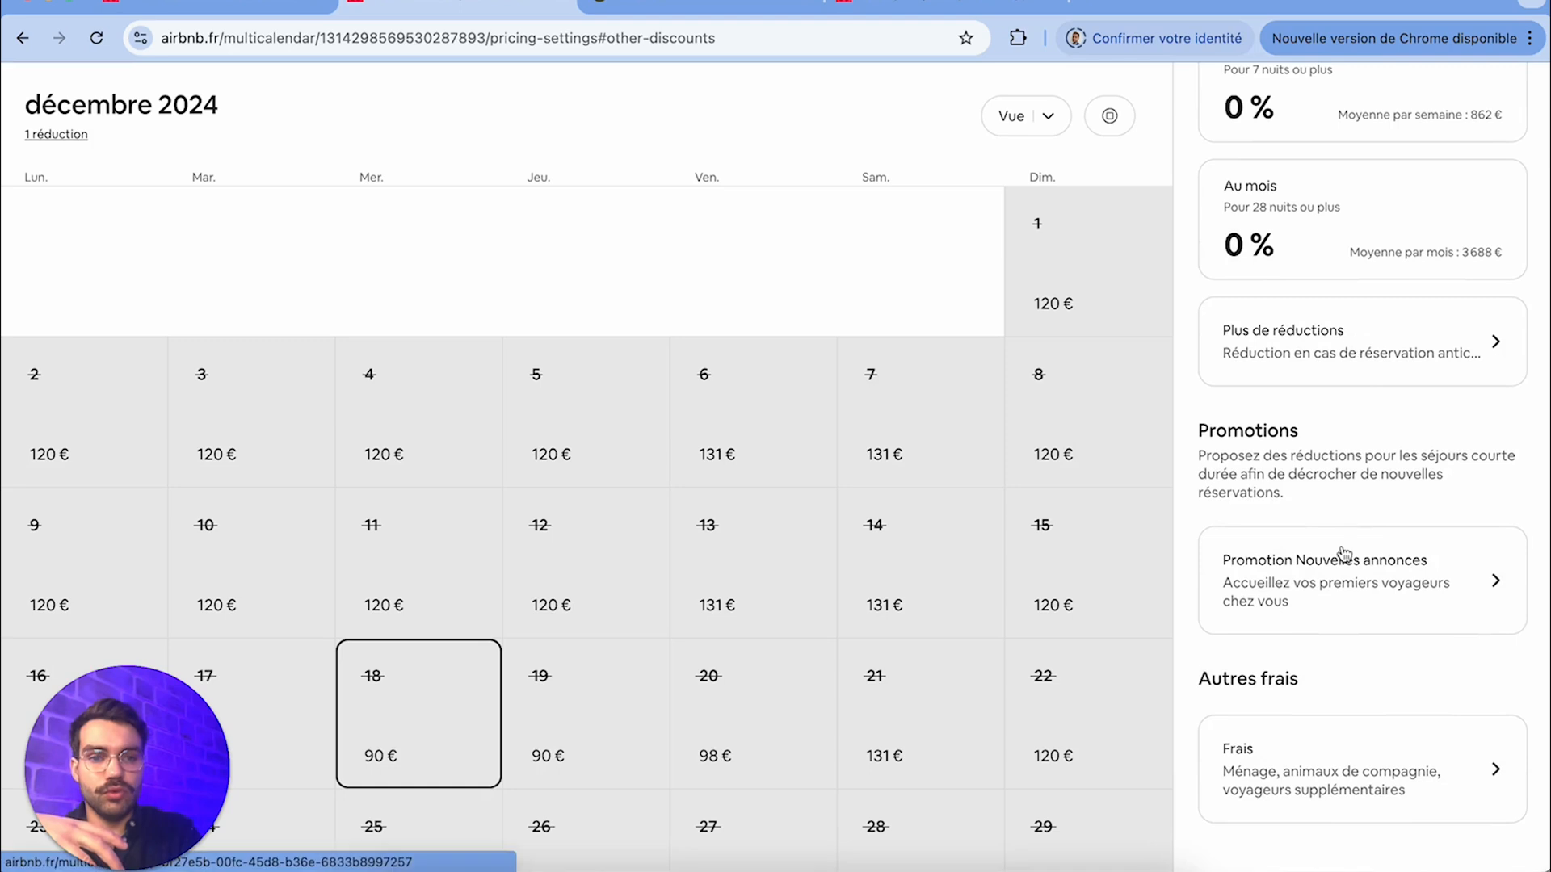
click(1346, 590)
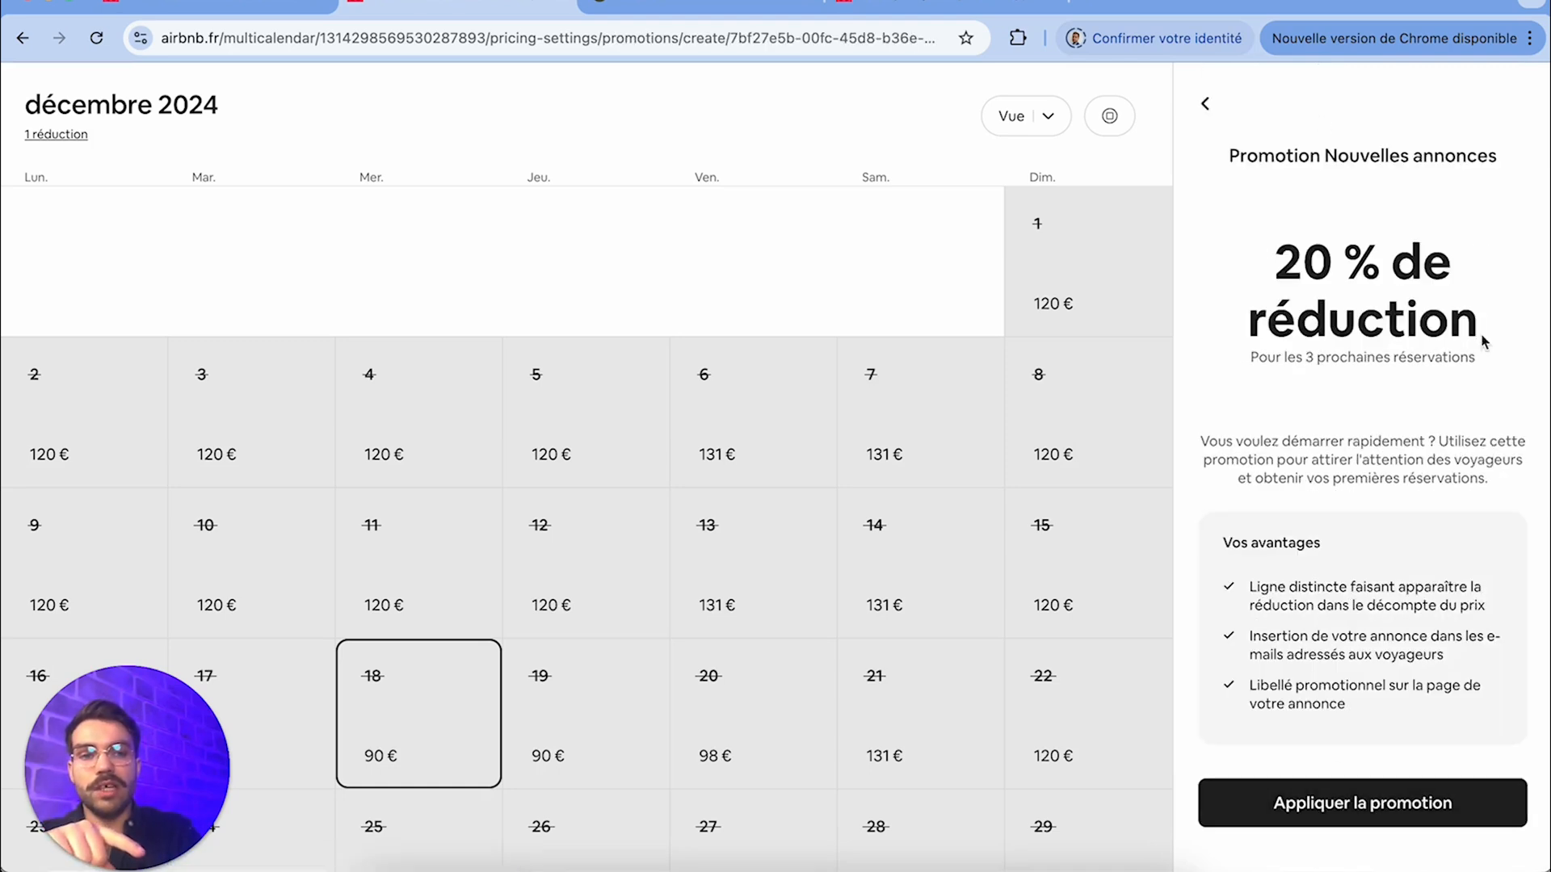
click(1283, 804)
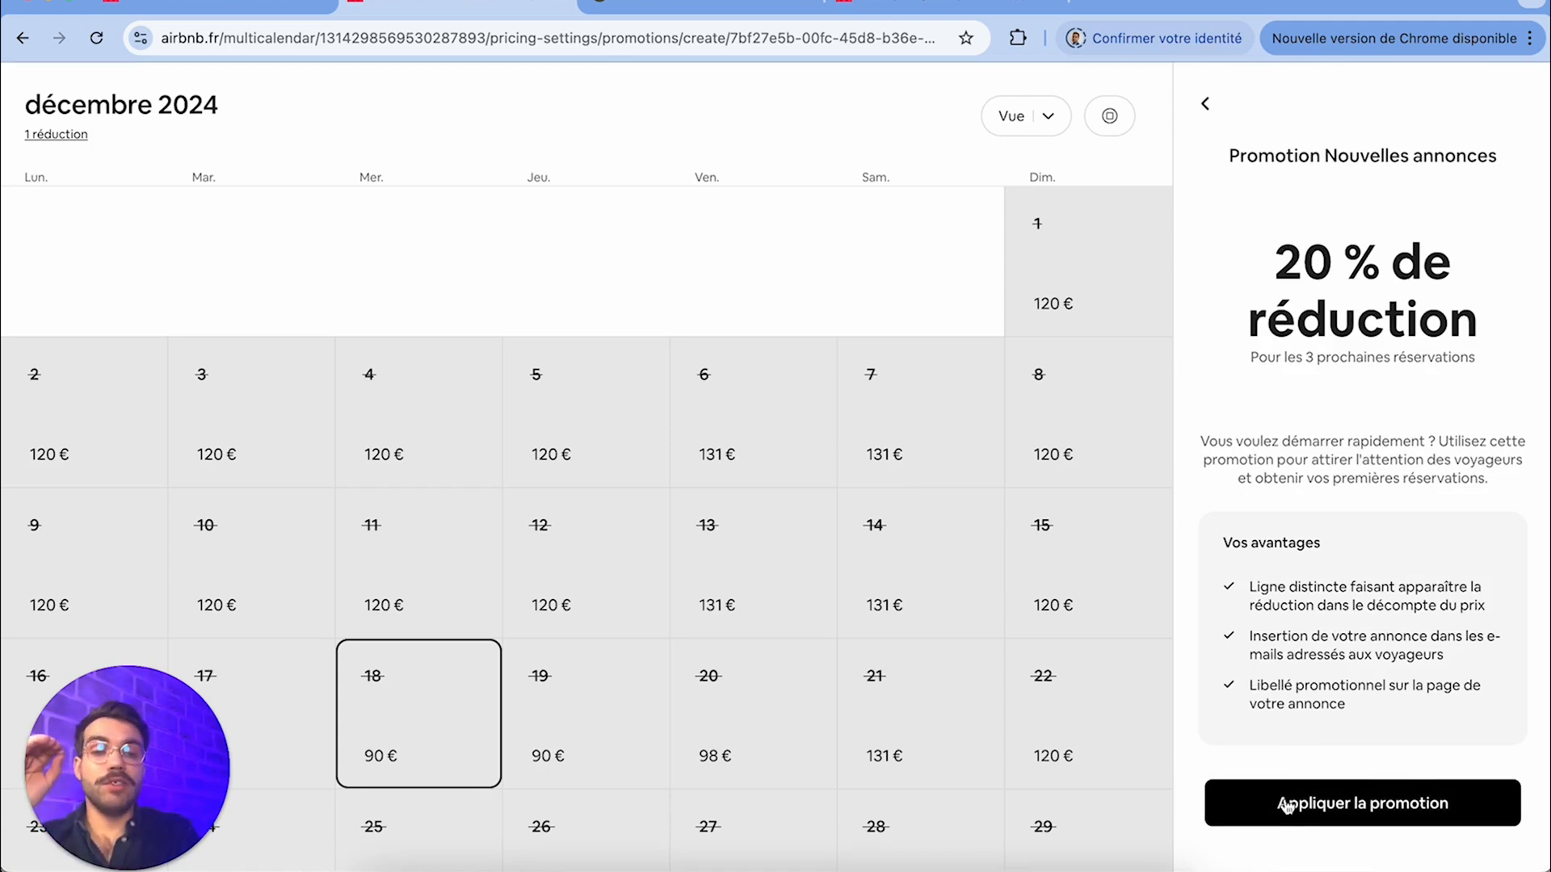
click(1301, 790)
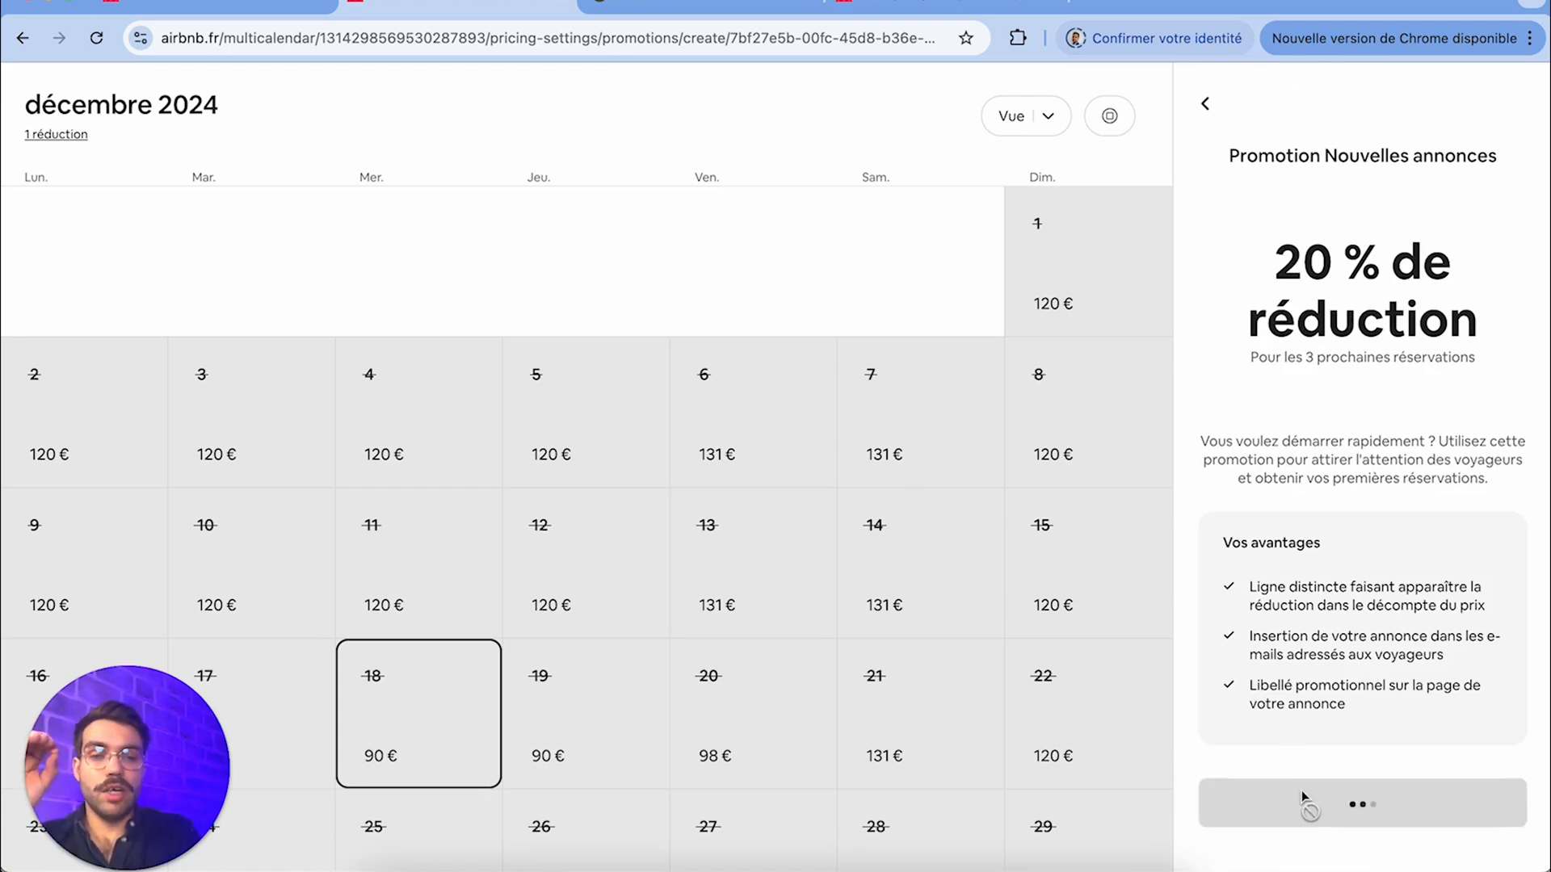
Open the other fees and set the cleaning fee per stay to 25 €
scroll(1355, 716, down, 1)
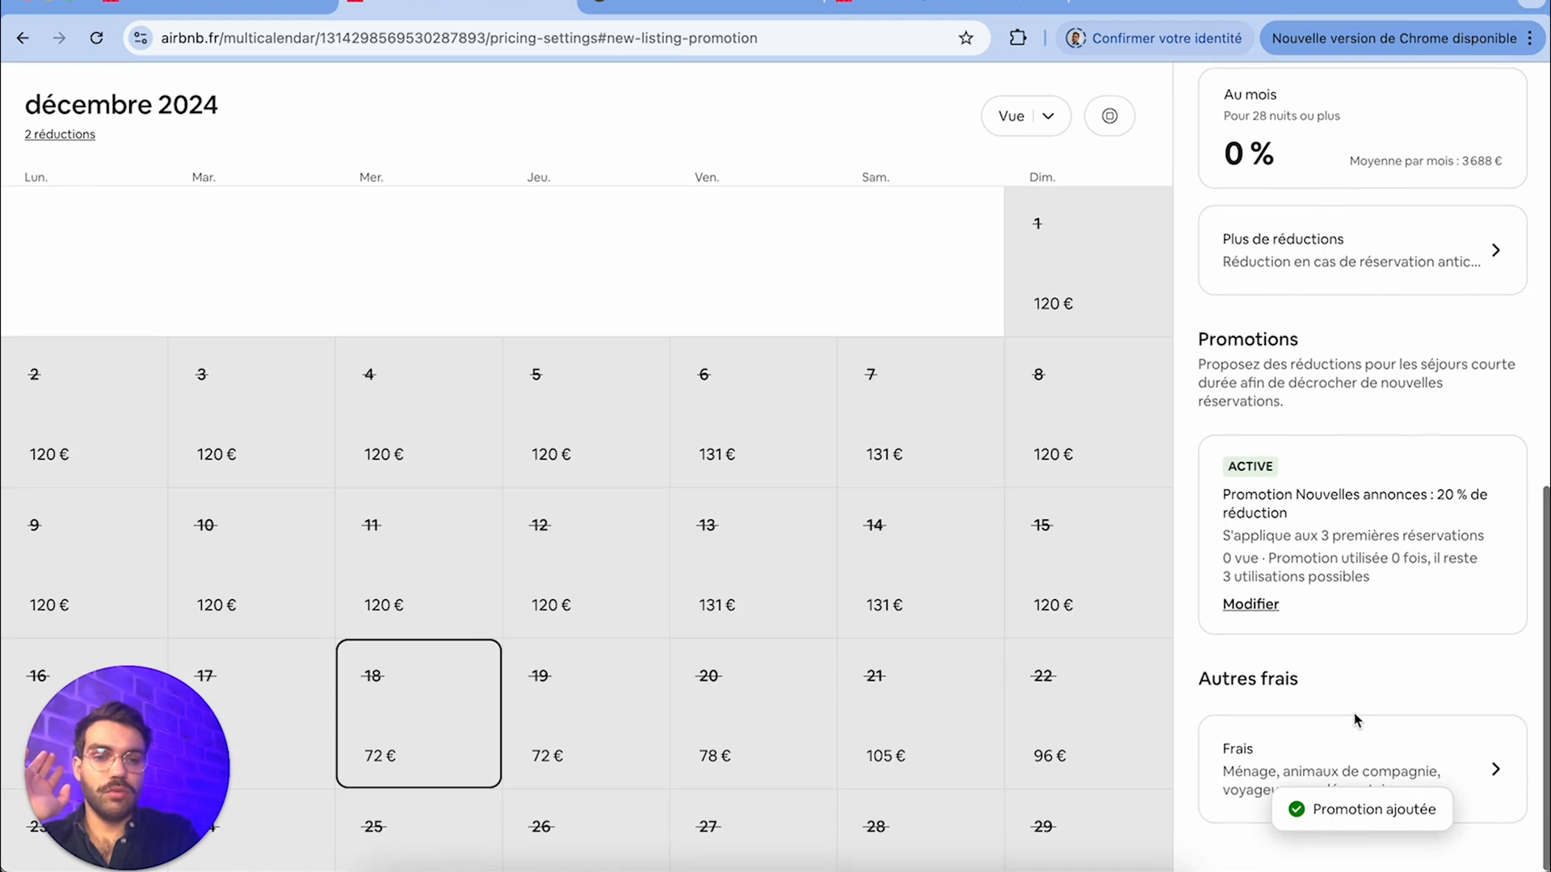
click(1322, 744)
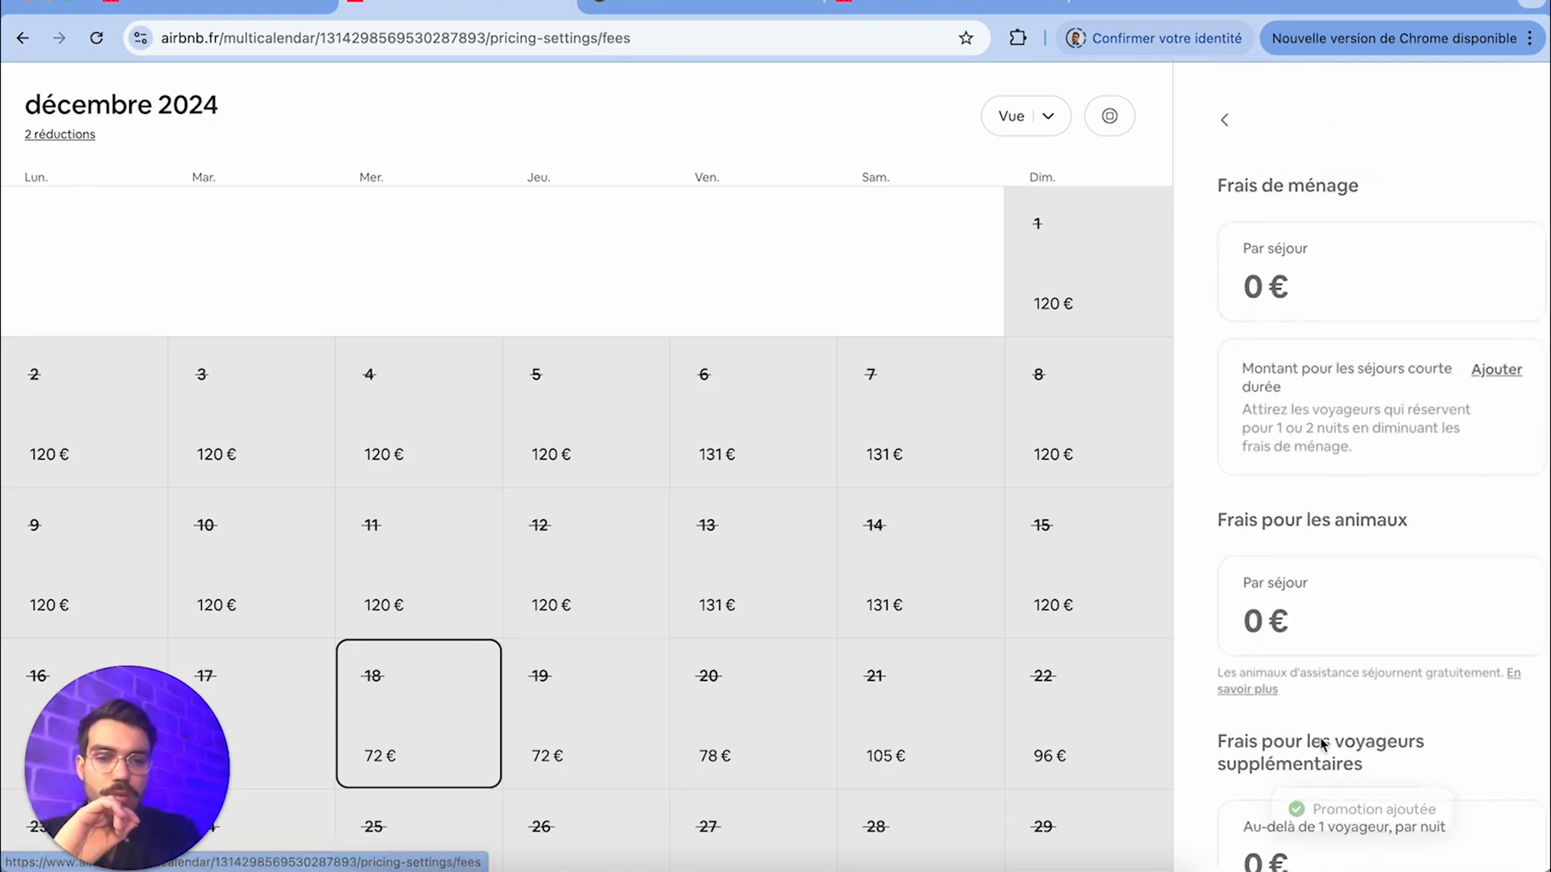
click(1284, 304)
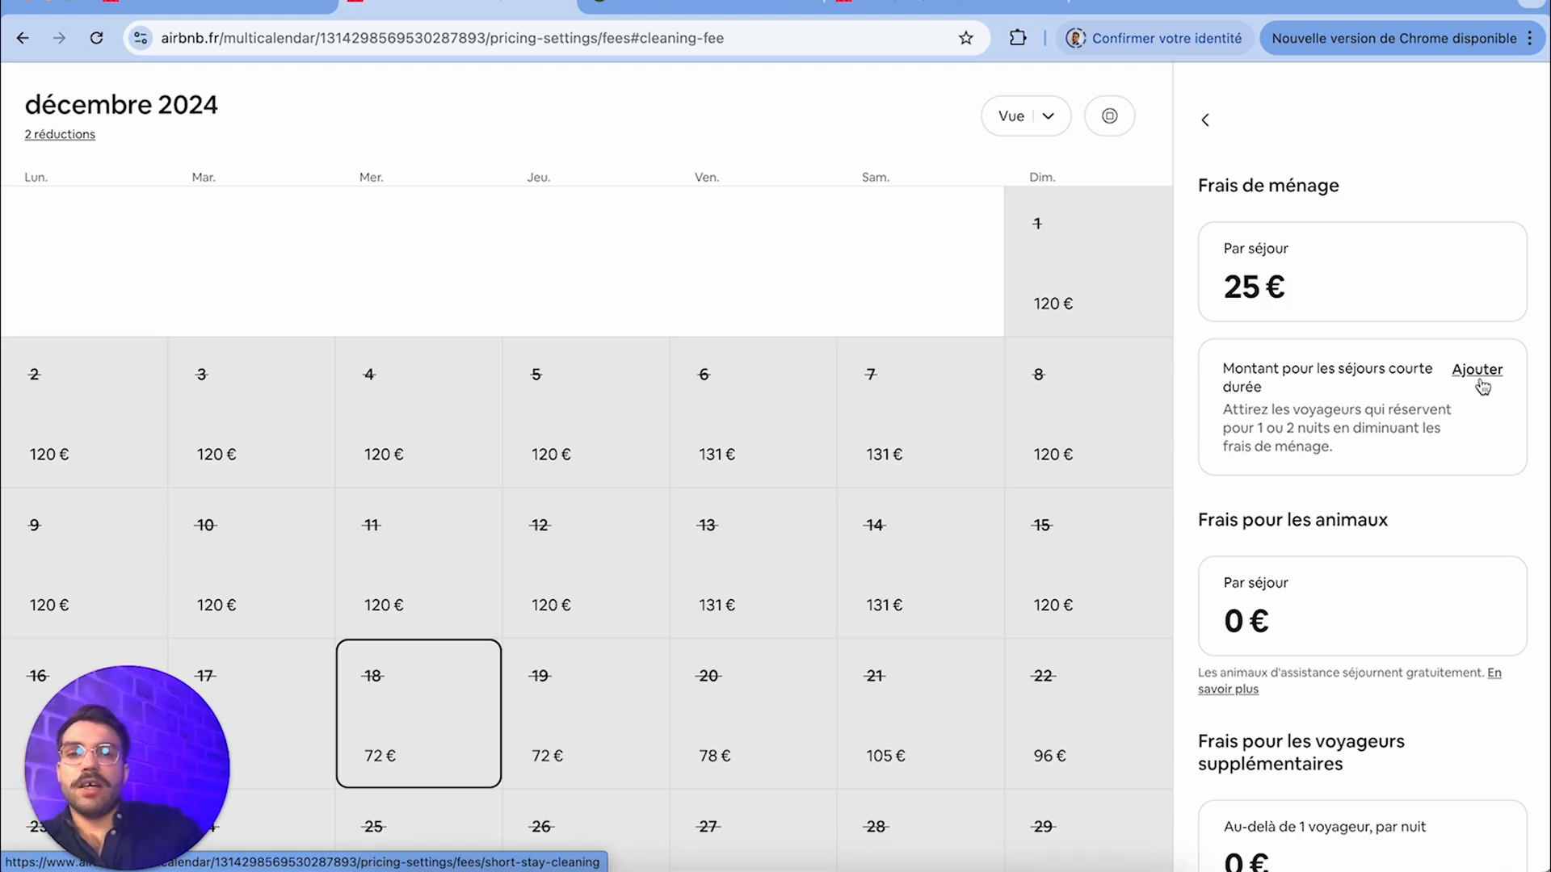
Set the extra-guest fee to 5 € per night for each guest beyond 2, and save it
scroll(1405, 581, down, 2)
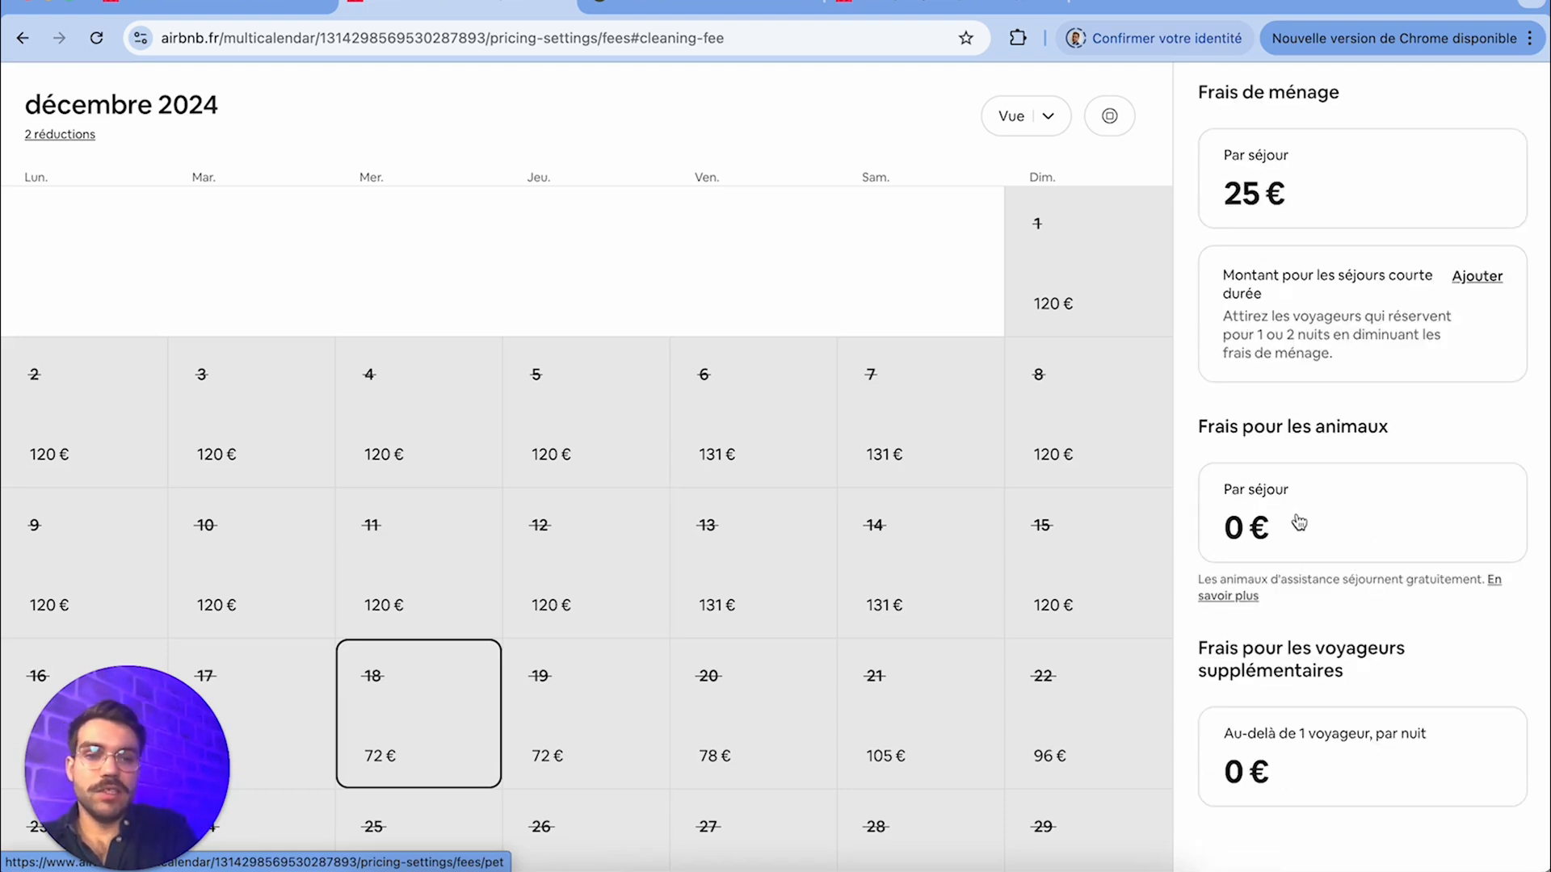
click(1328, 770)
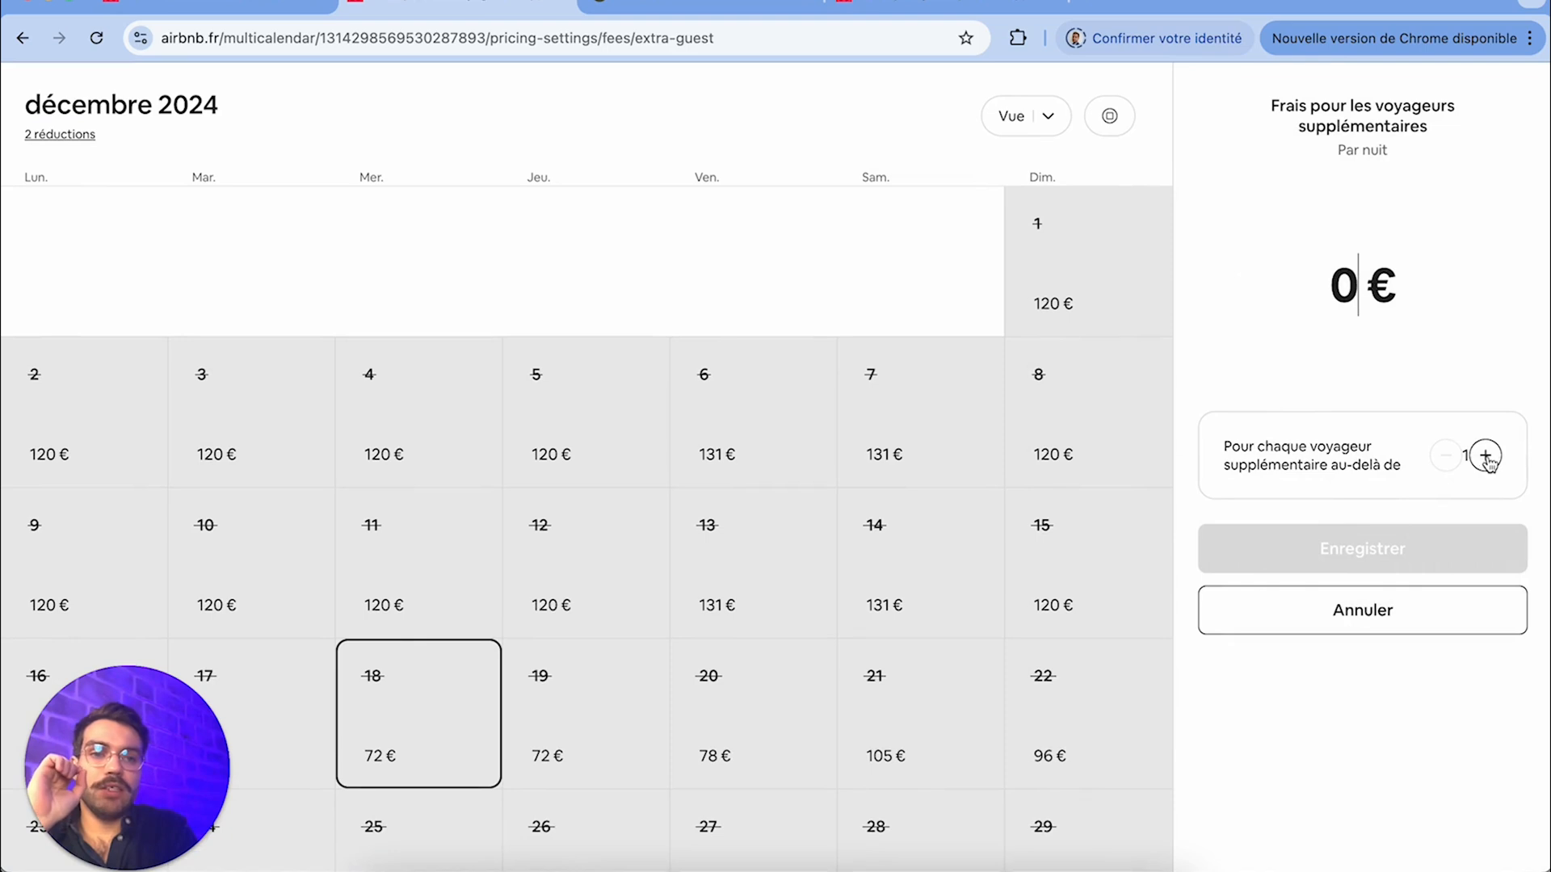
click(1486, 457)
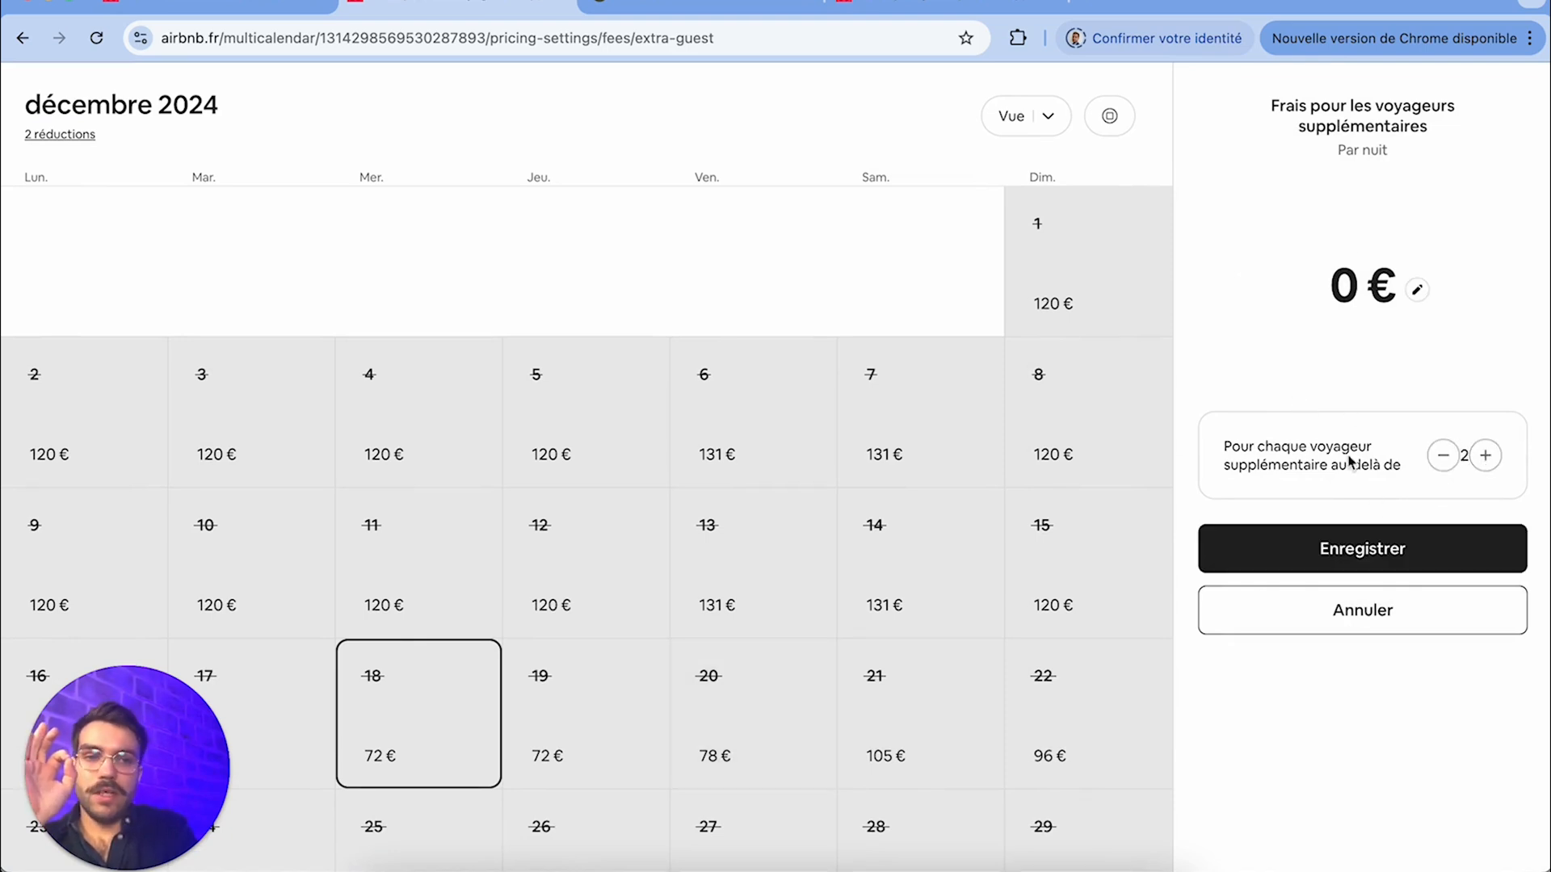
click(1338, 282)
text(5)
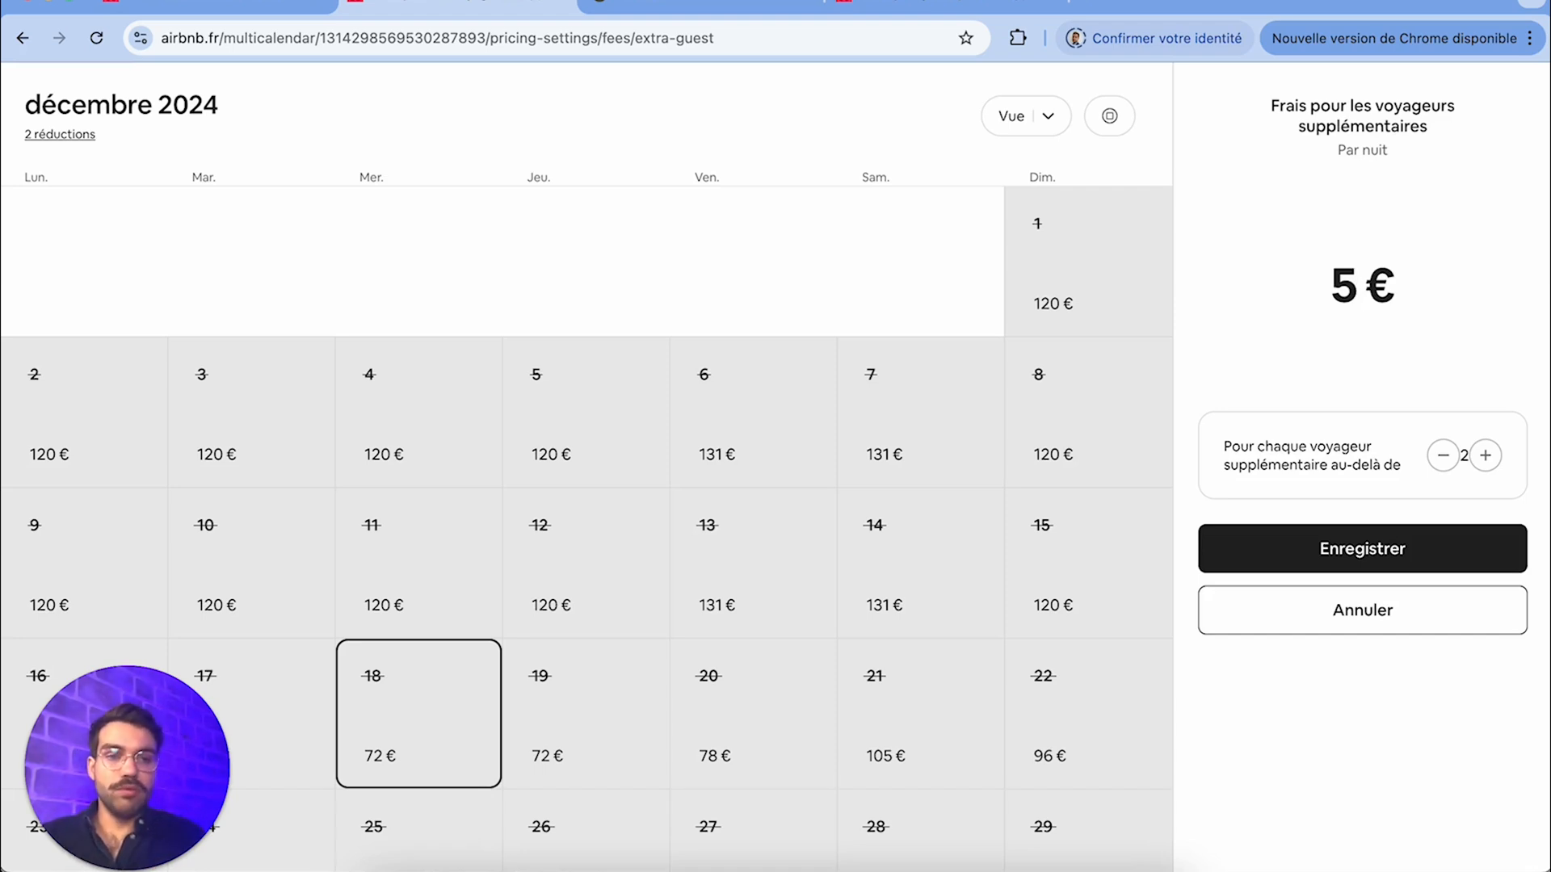
click(1351, 561)
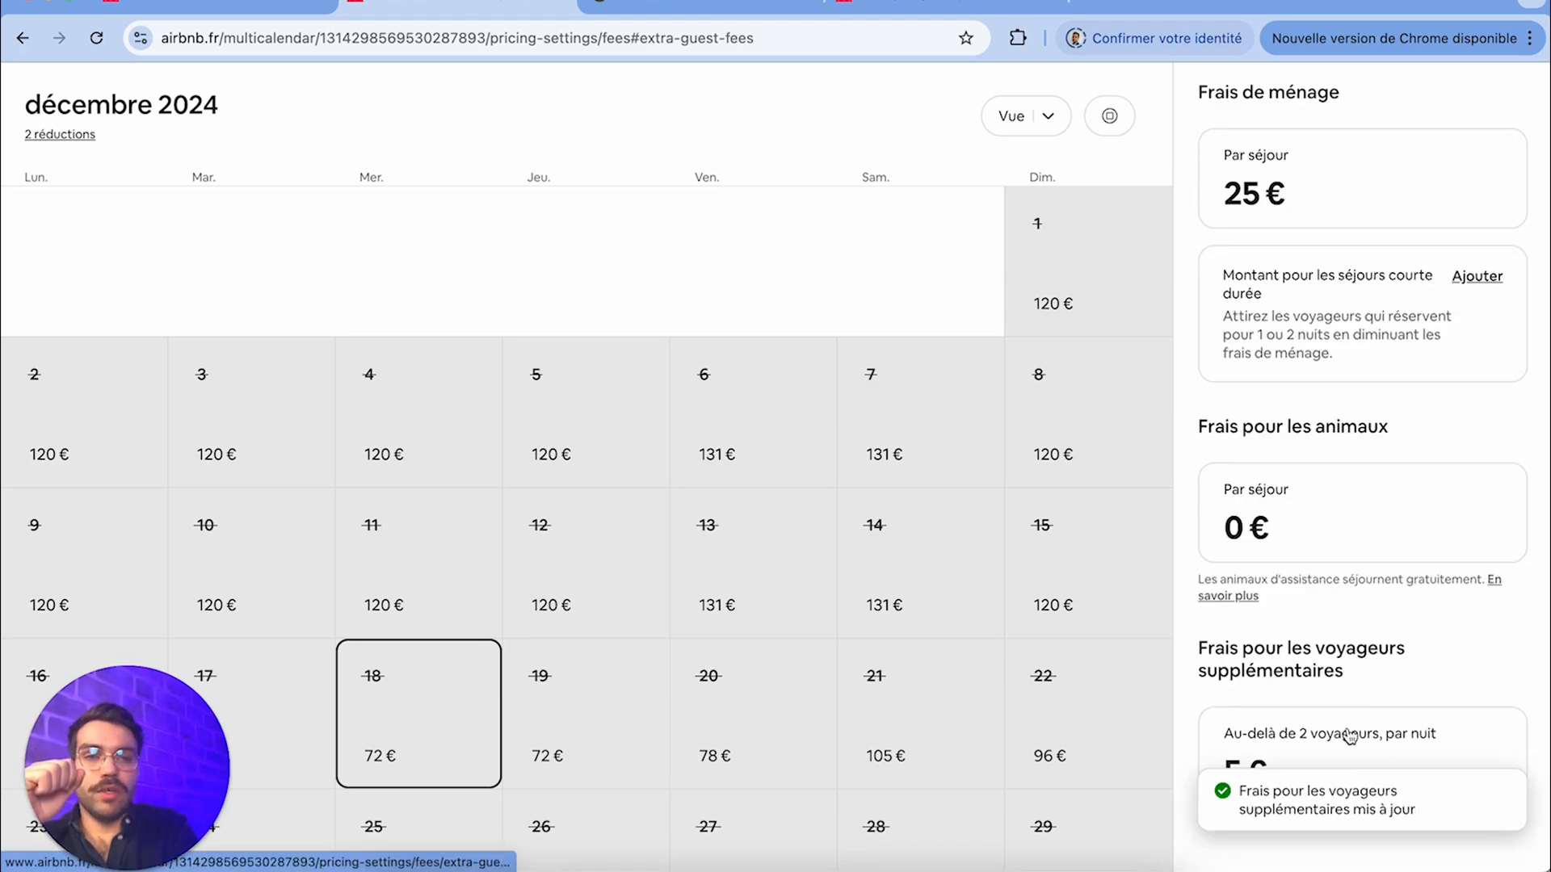
Leave the fees, look over the calendar's Disponibilités settings, and open the options for connecting to another website's calendar
click(1204, 121)
scroll(1284, 609, down, 10)
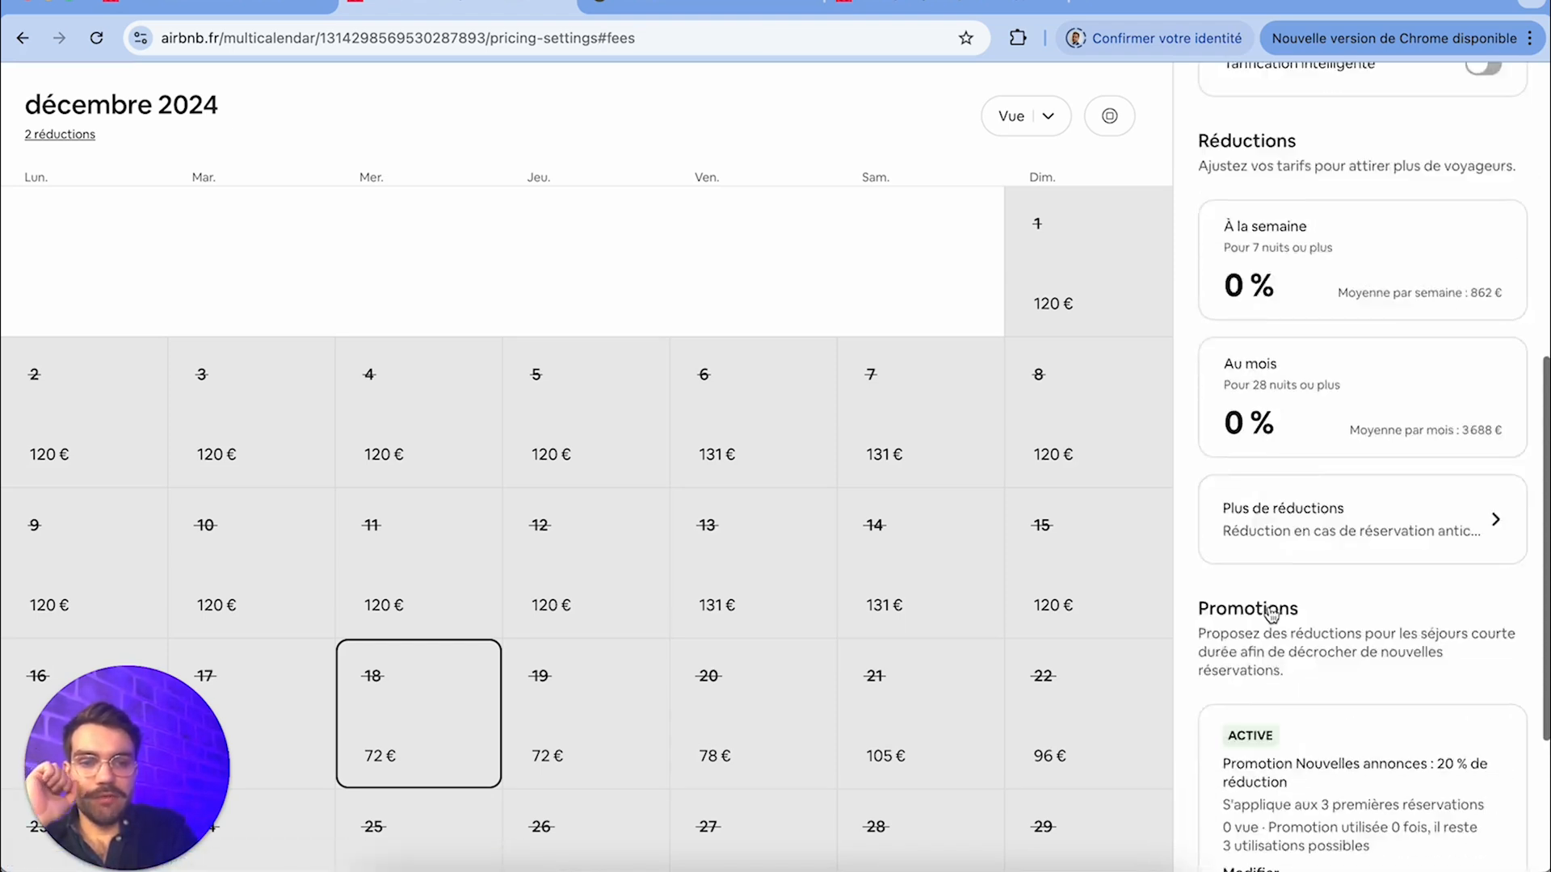
scroll(1285, 614, up, 10)
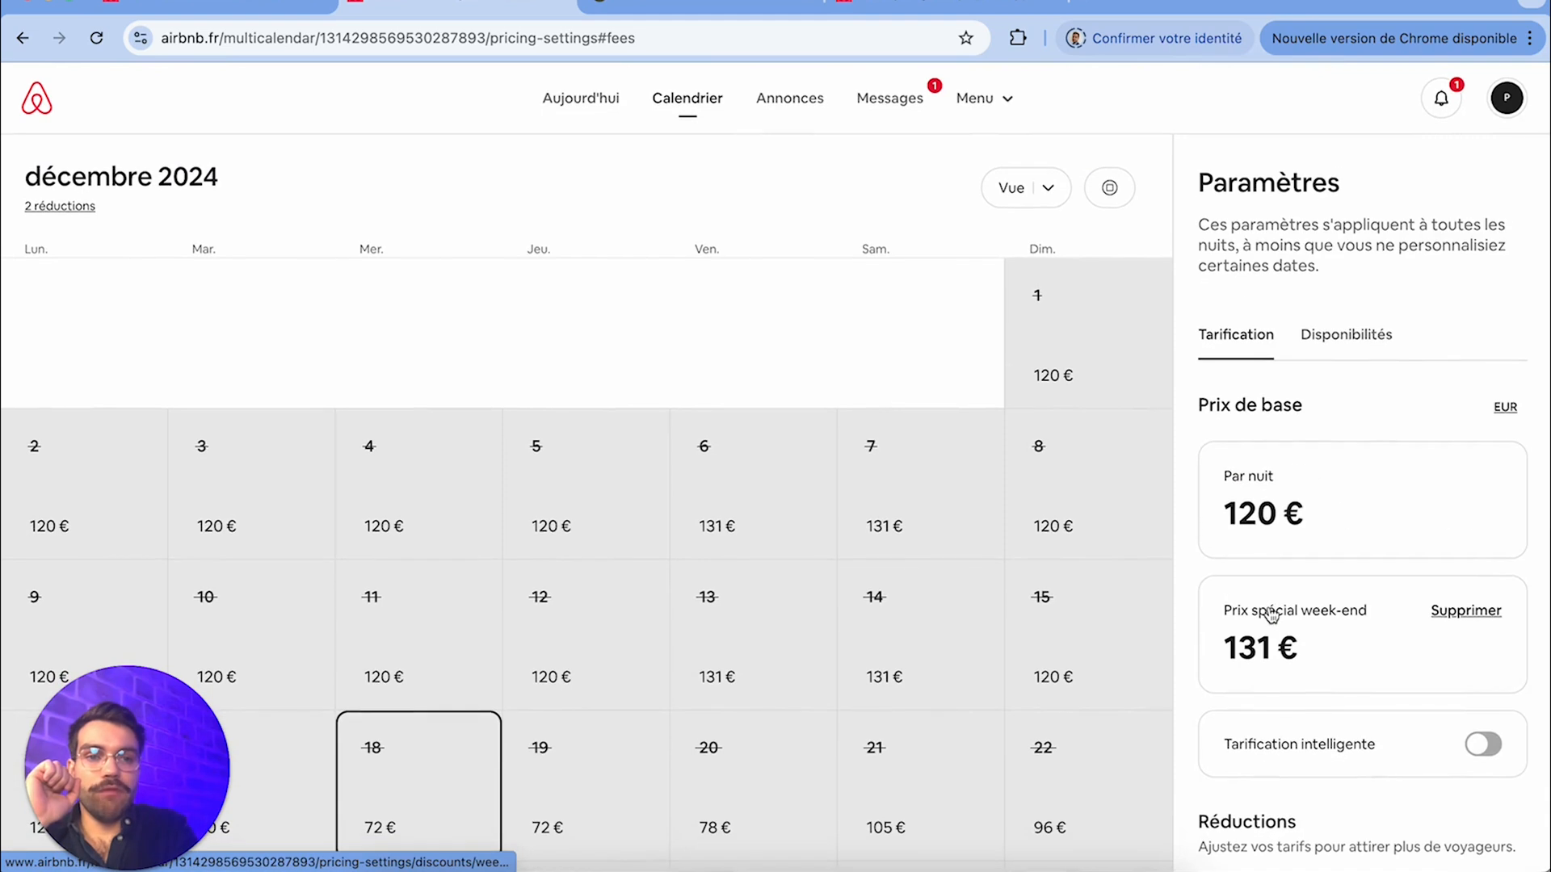
click(1358, 337)
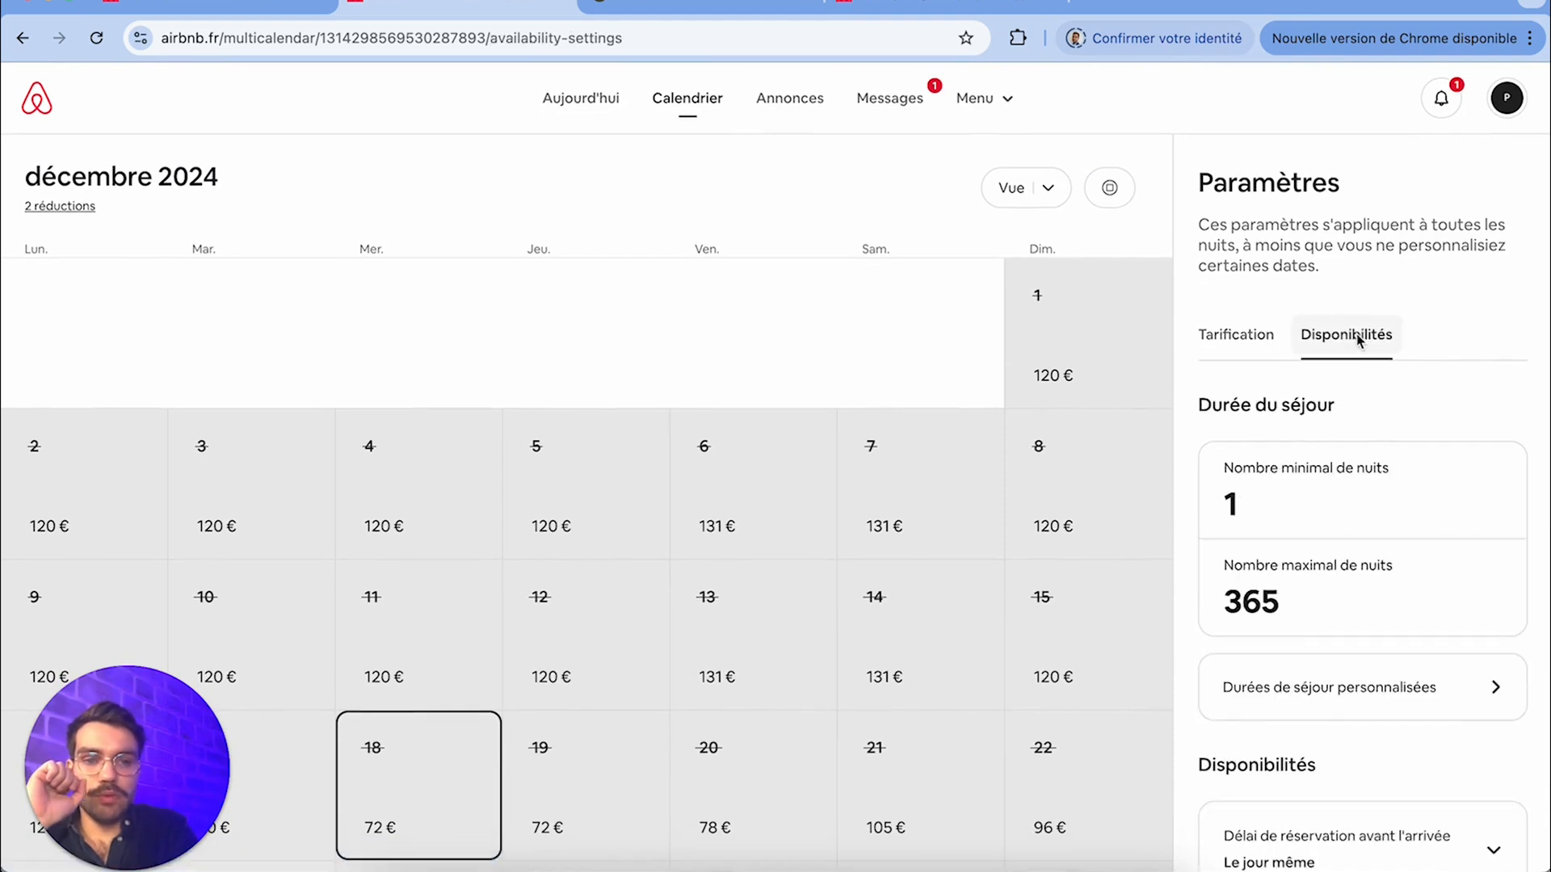
scroll(1353, 416, down, 3)
scroll(1354, 421, down, 6)
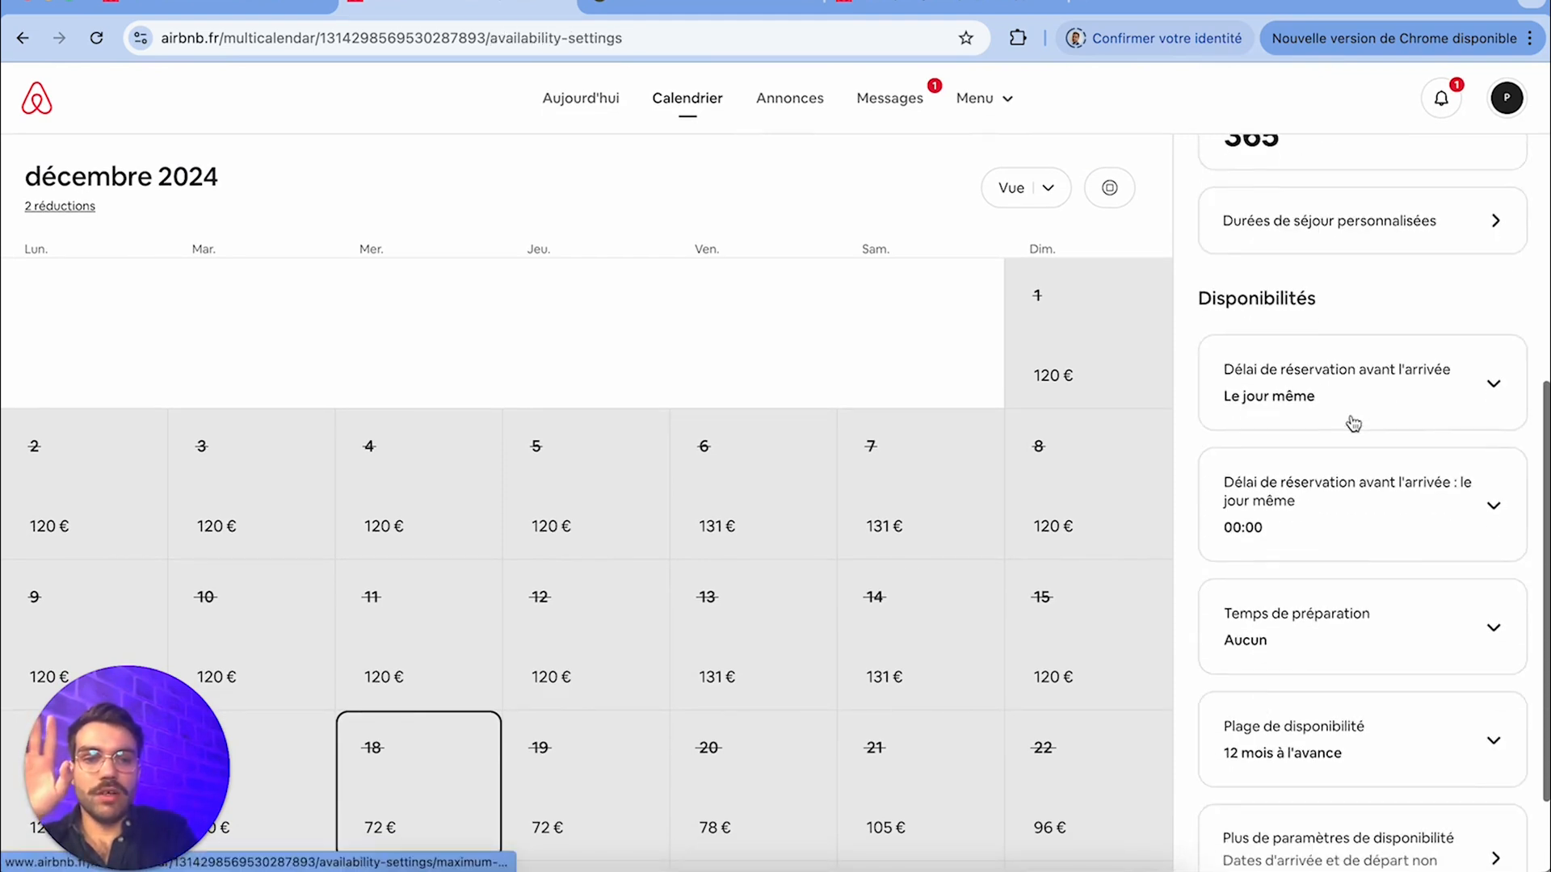
scroll(1353, 423, down, 1)
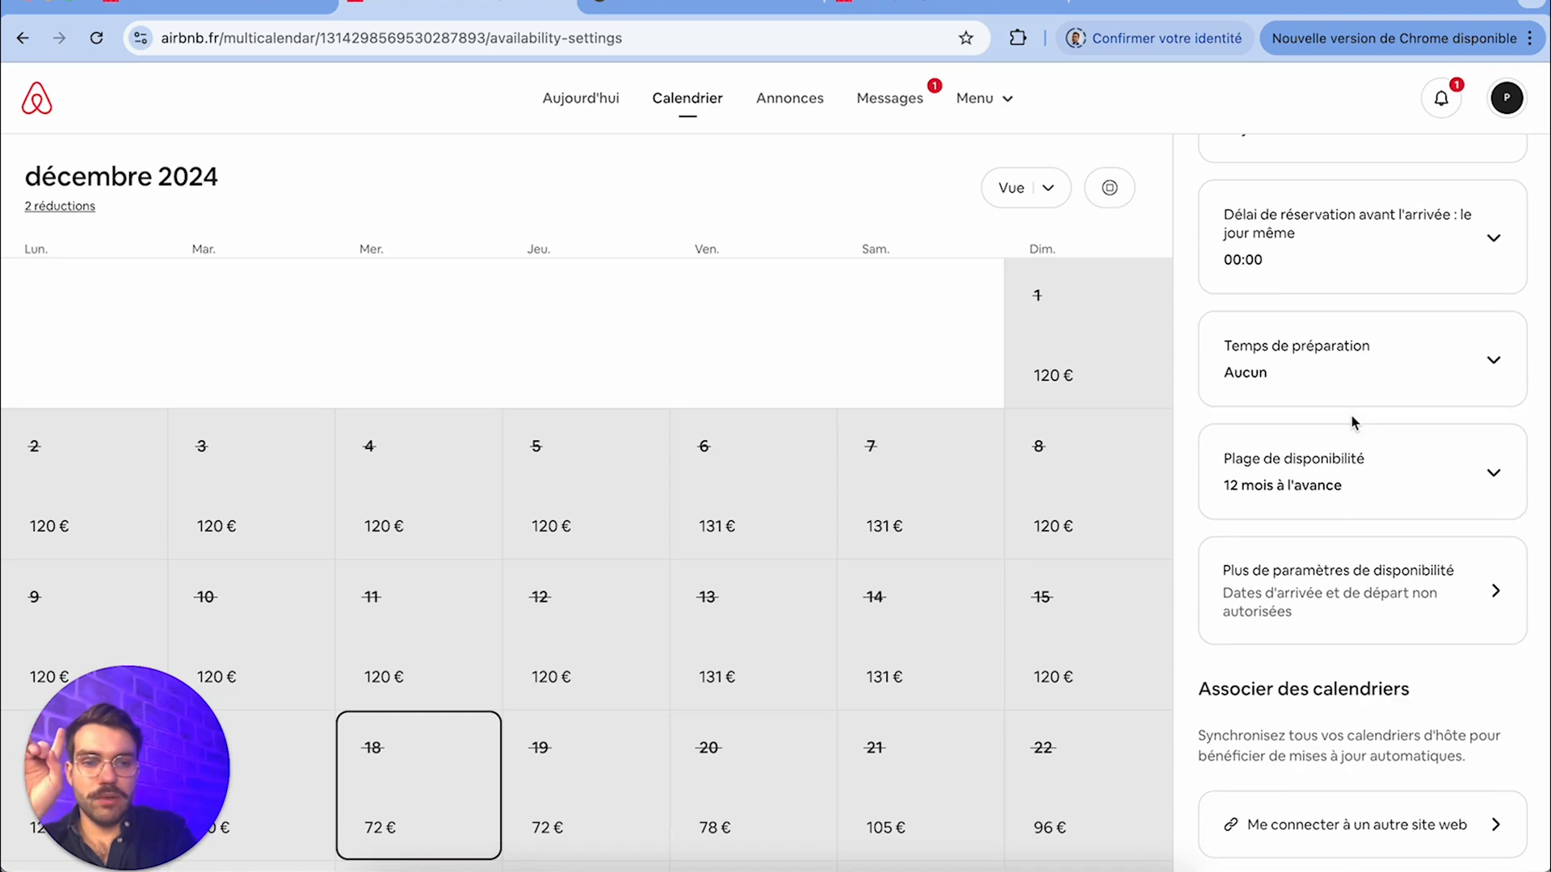
click(1353, 843)
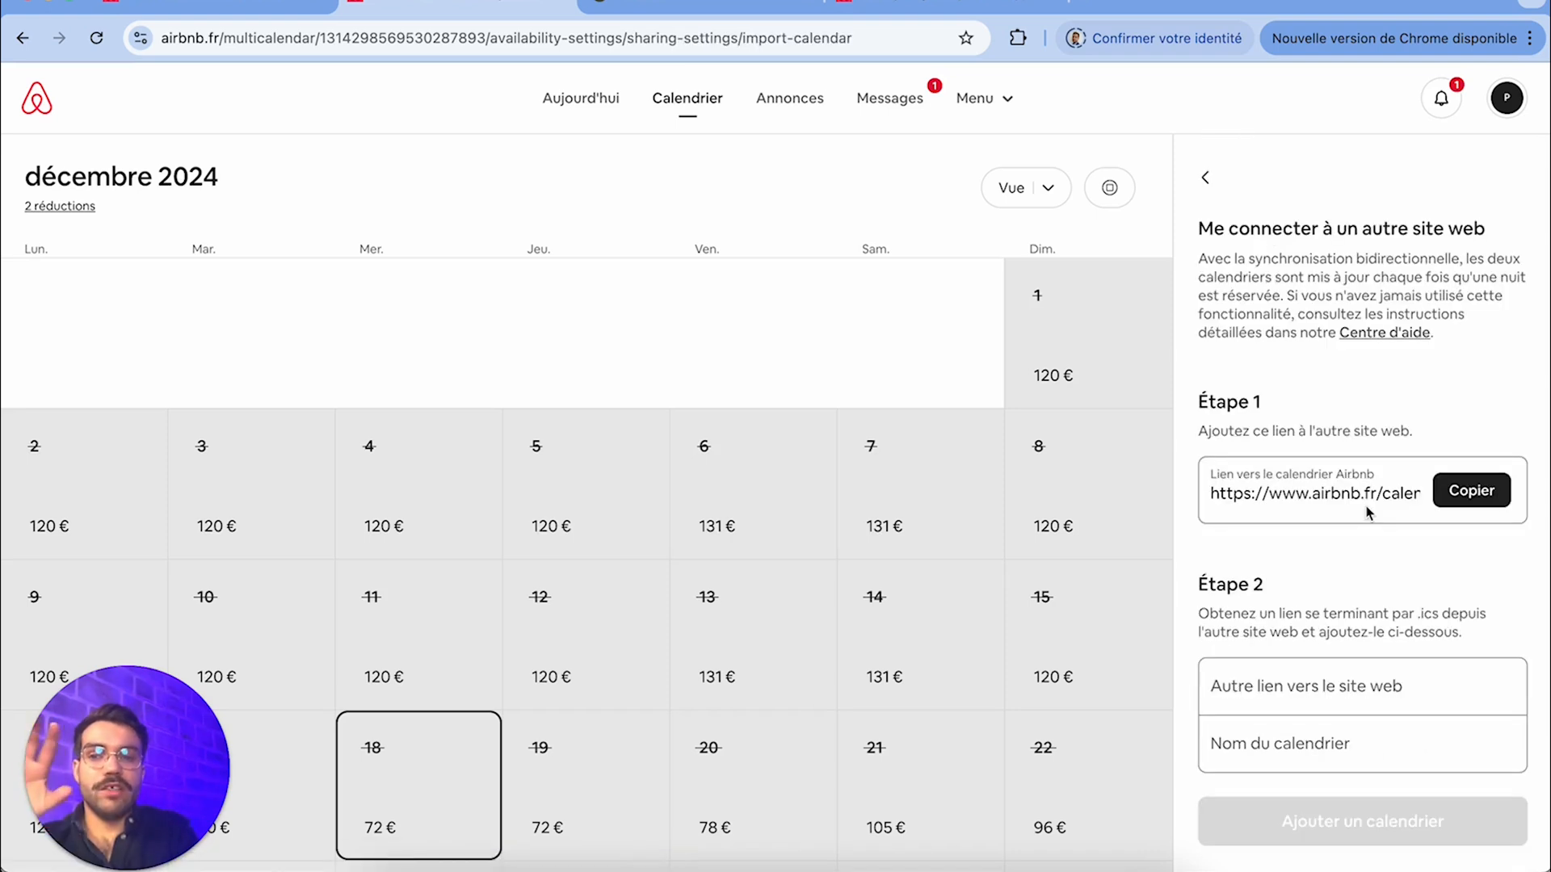